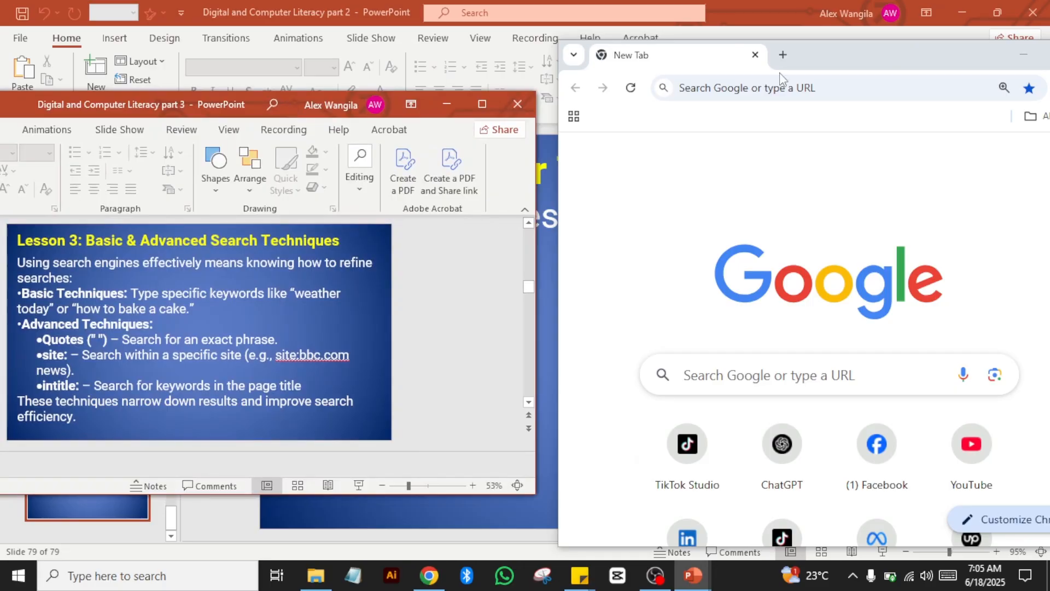
Step: Move the Chrome window left and search Google for 'How to bake a cake' from the address bar
left_click_drag(875, 61, 839, 61)
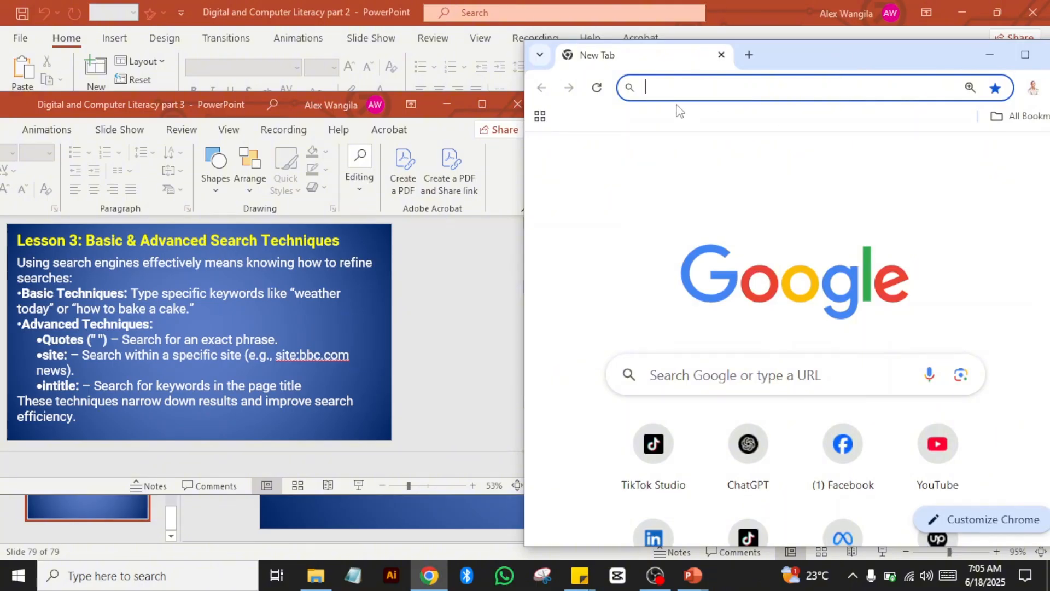
type("Ho")
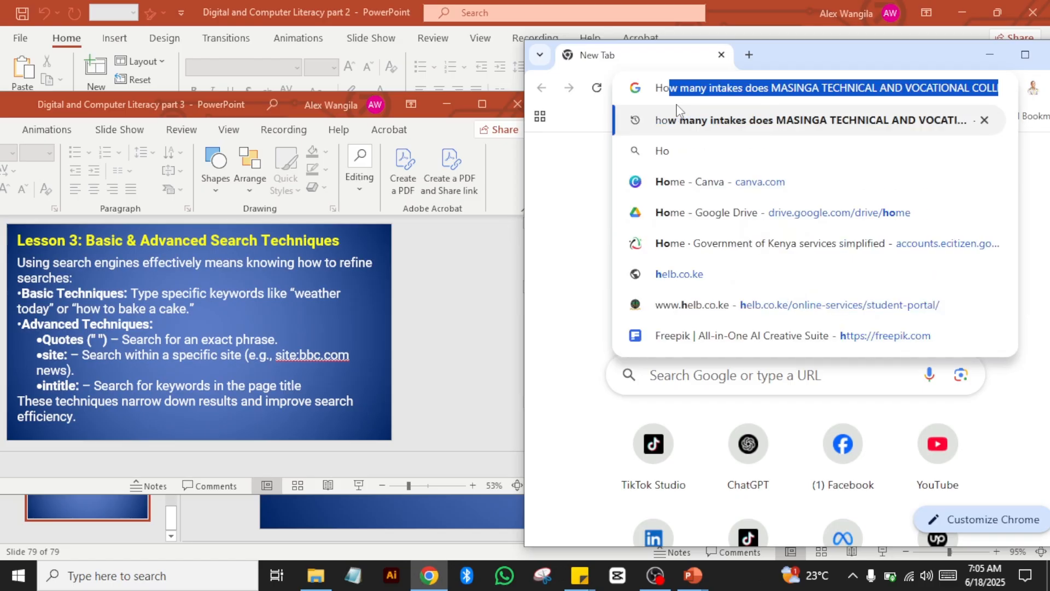
type("w to")
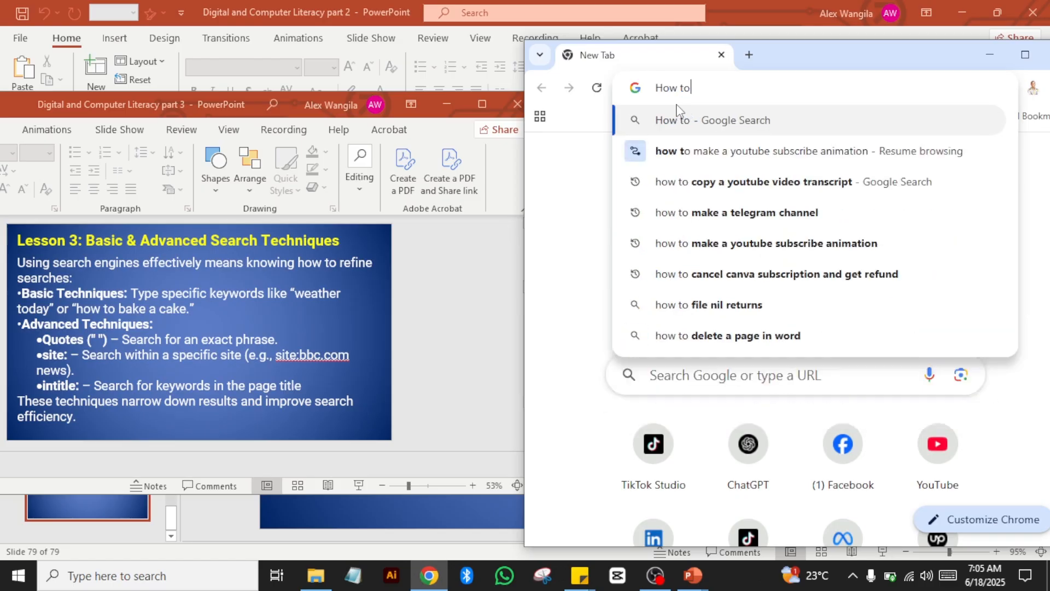
type(" bak")
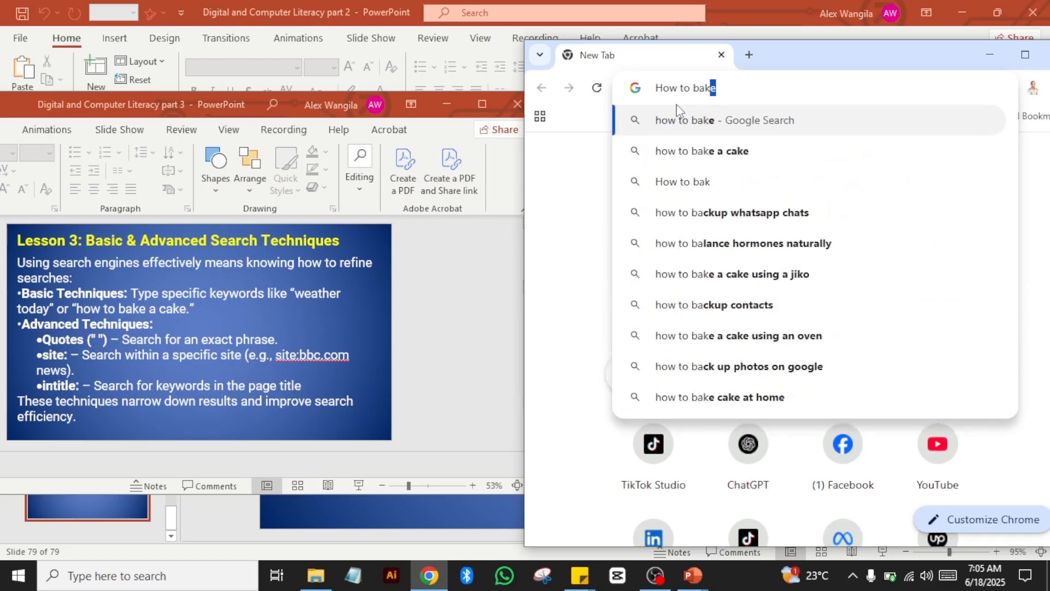
type("e a cake")
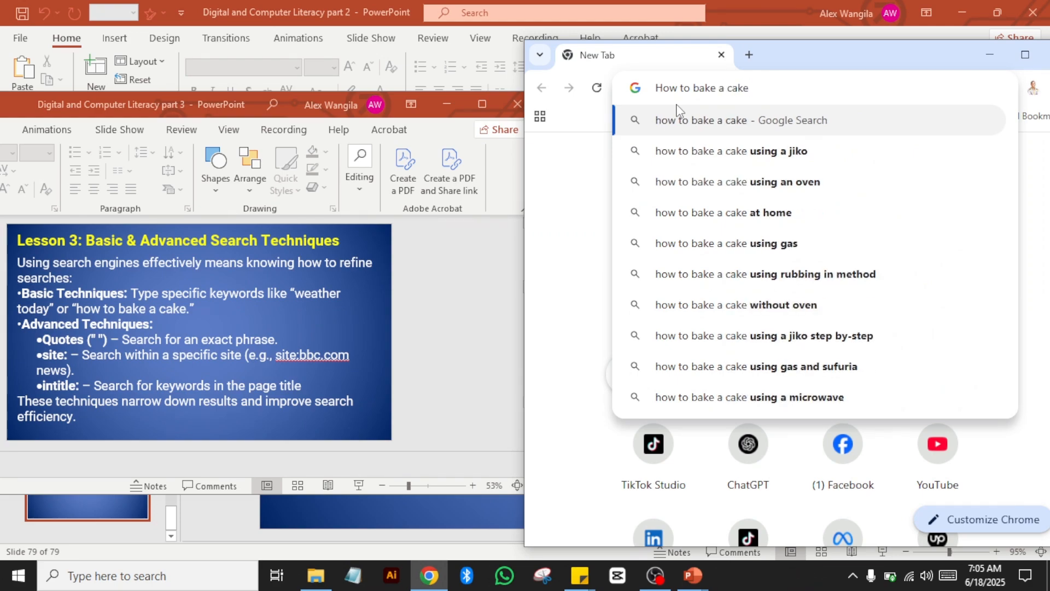
key("Return")
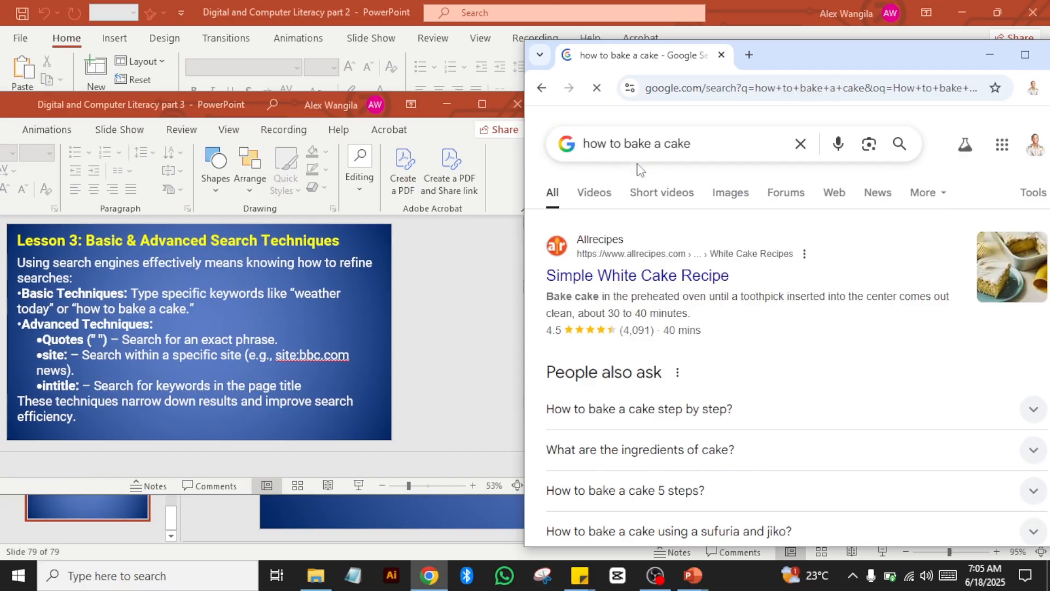
left_click(1024, 56)
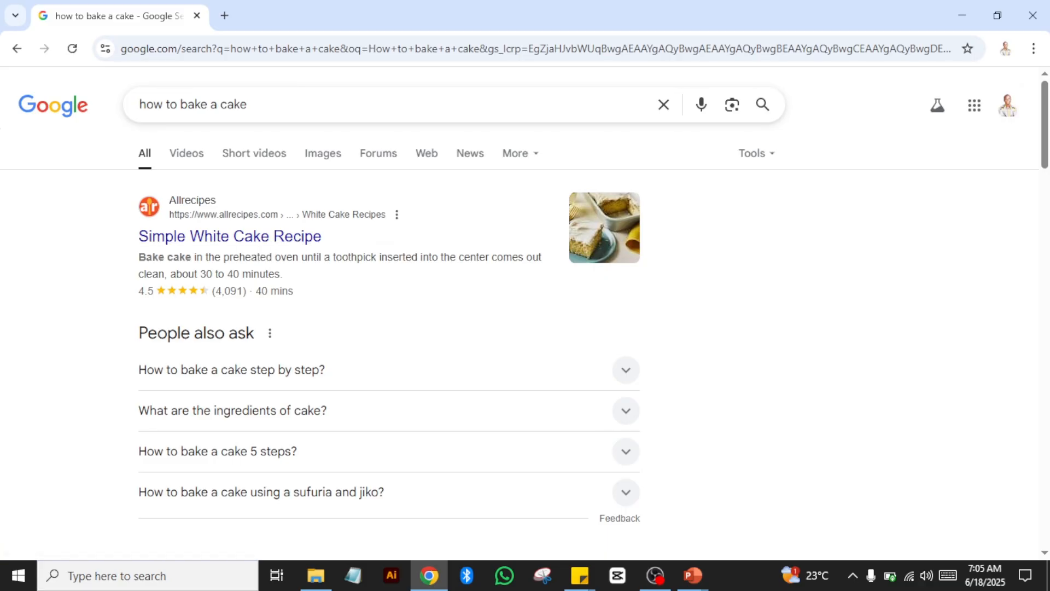
mouse_move(1046, 102)
left_mouse_down()
mouse_move(1045, 284)
mouse_move(1046, 102)
left_mouse_up()
left_click(993, 13)
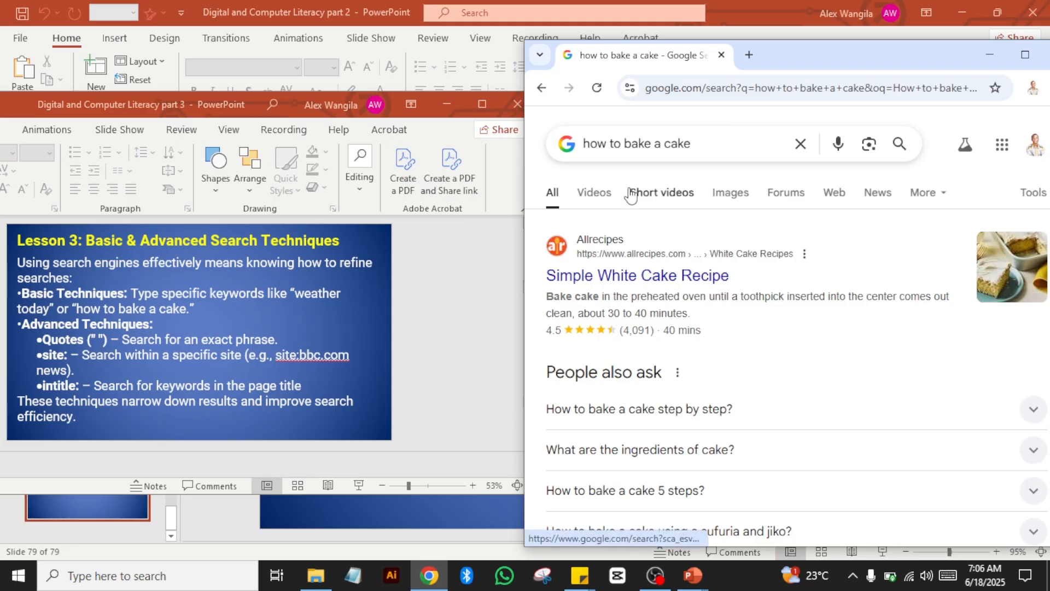
left_click_drag(709, 145, 540, 111)
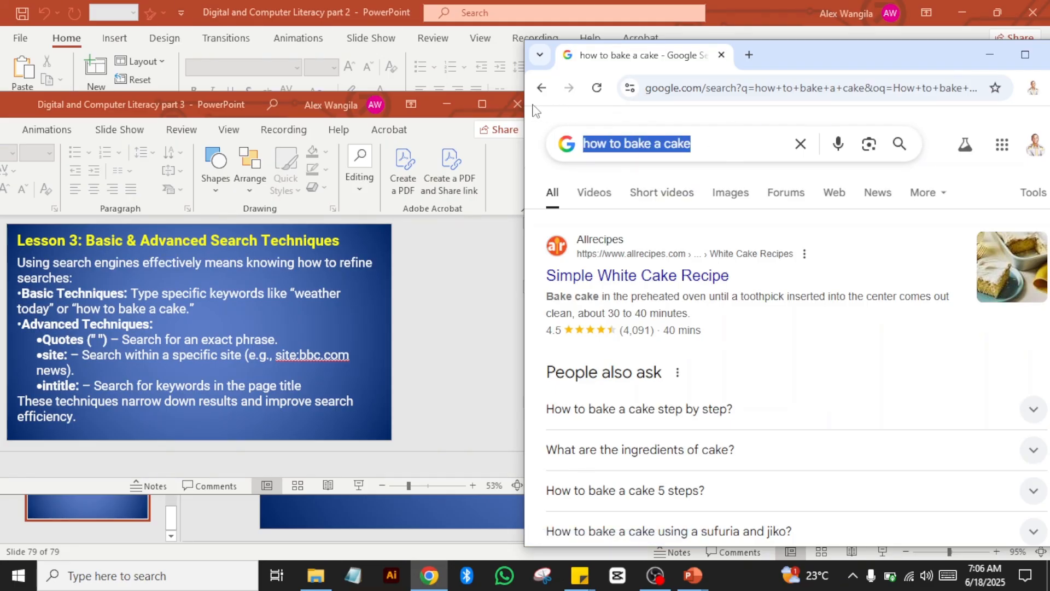
Step: Search Google for the exact phrase "Cake recipe" in quotes
type("\"")
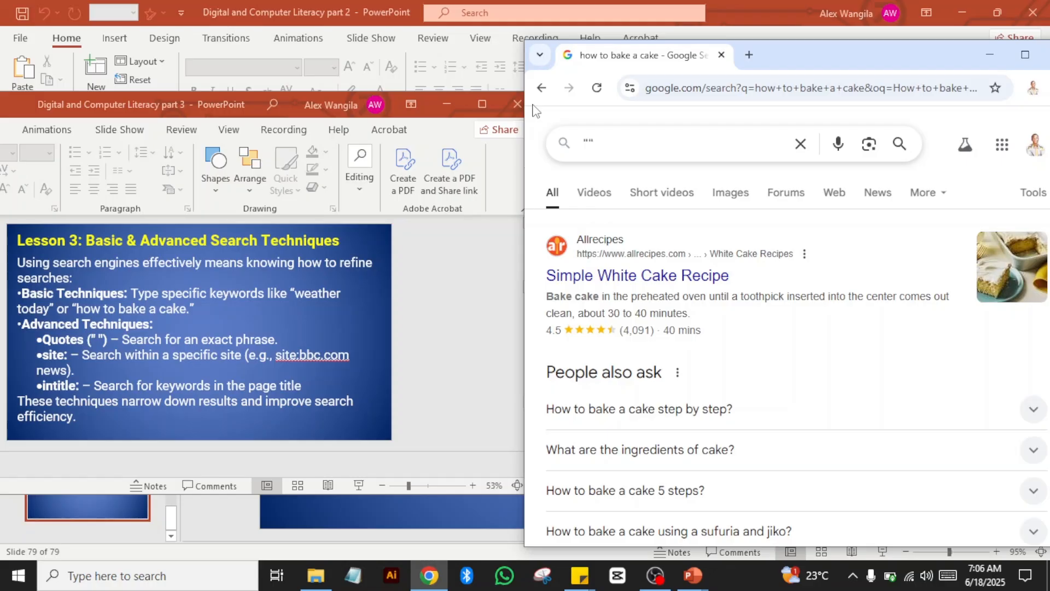
type("Cake ")
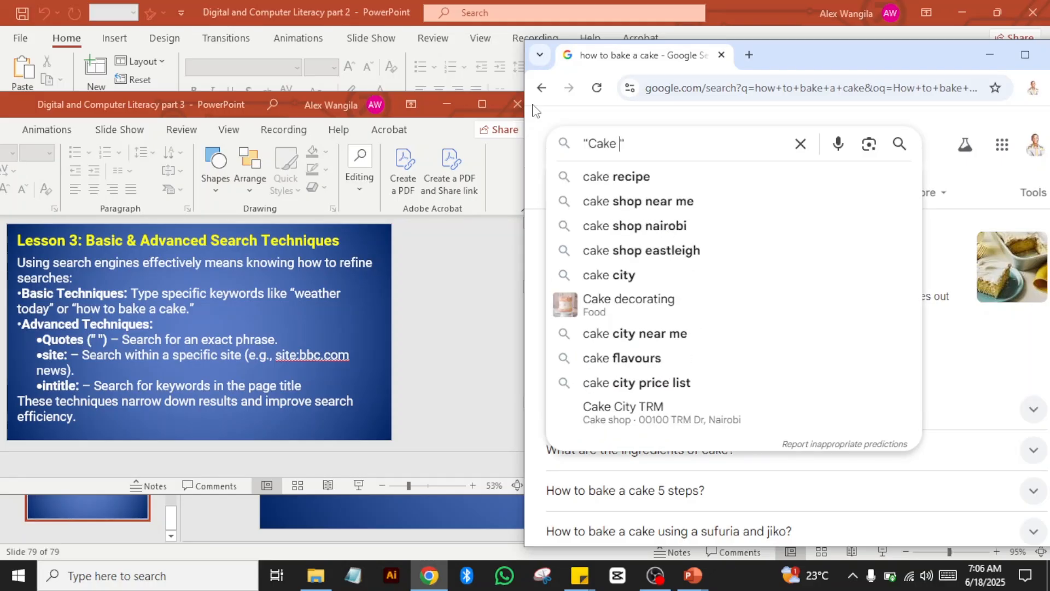
type("reci")
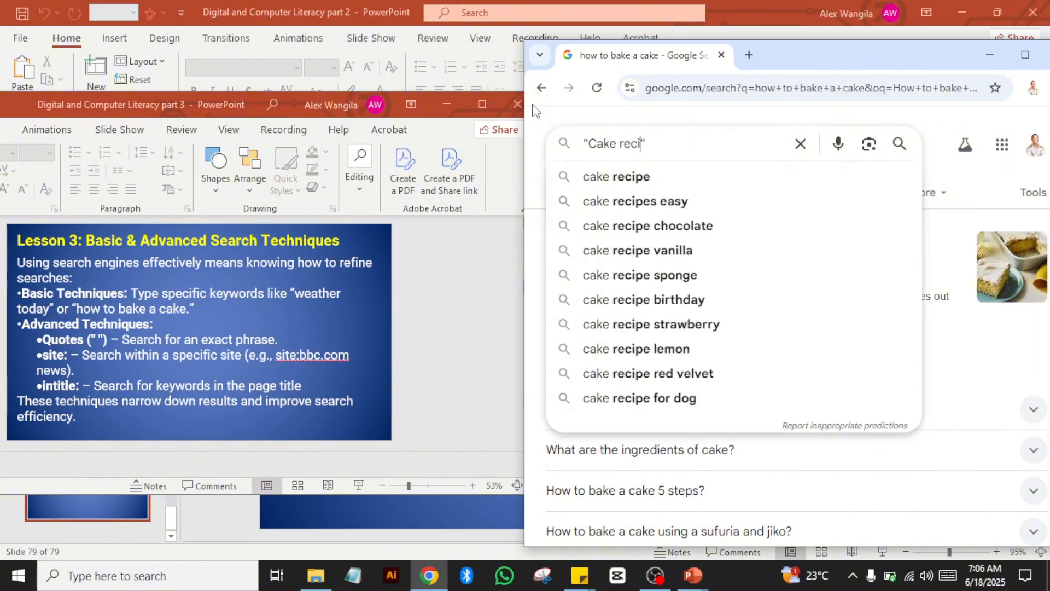
type("pe")
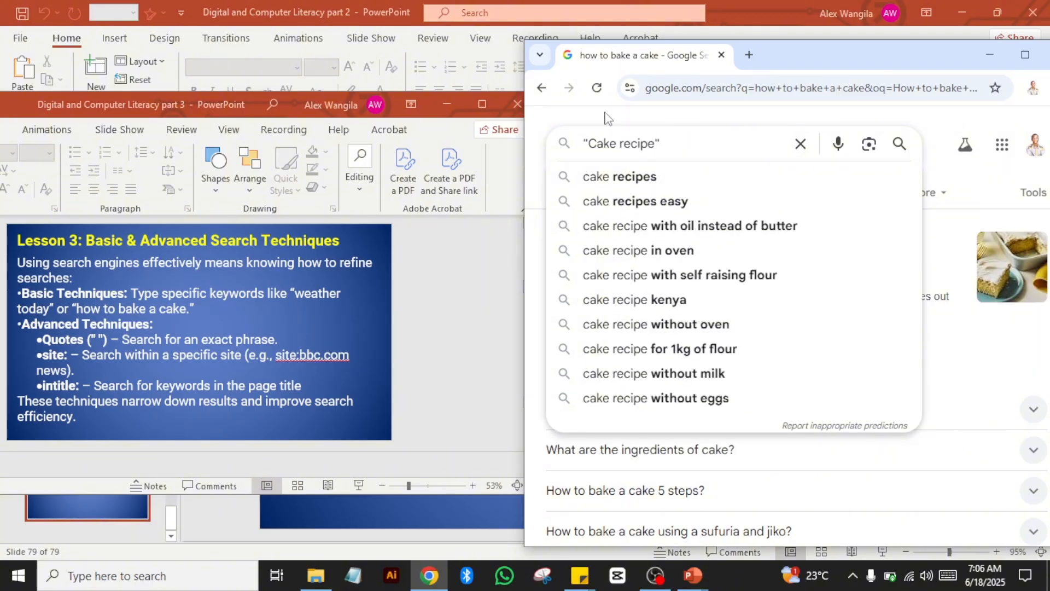
left_click(669, 145)
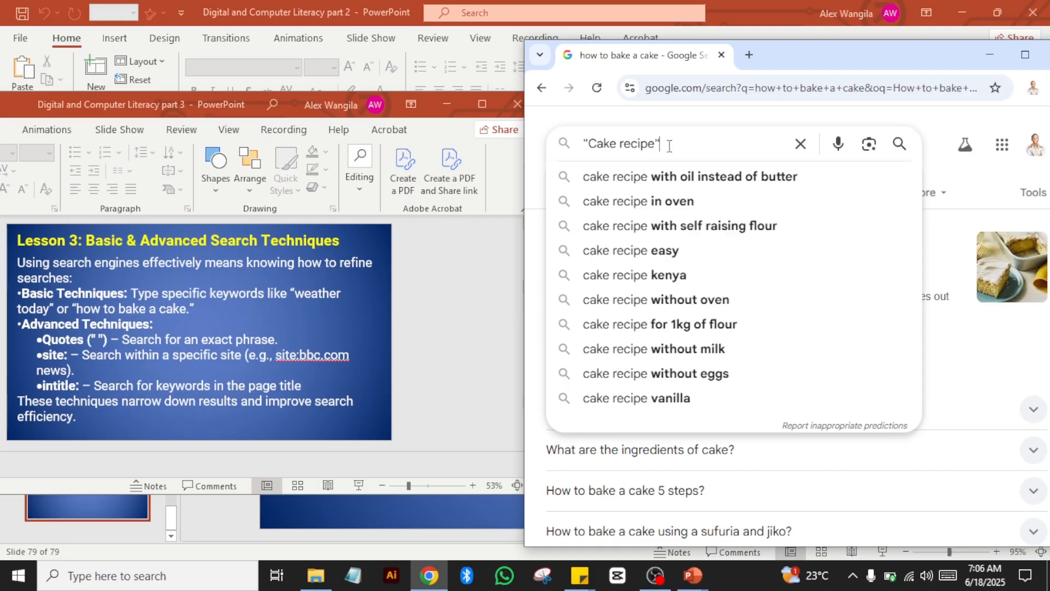
key("Return")
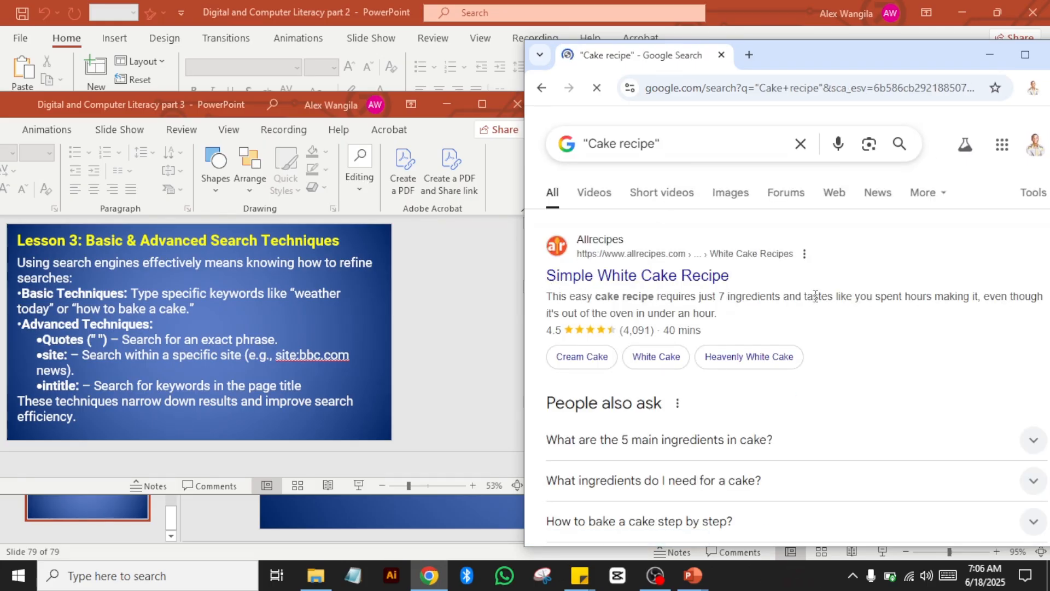
Step: Maximize Chrome to scroll through the "Cake recipe" results, then restore the window beside the slides
left_click(1025, 54)
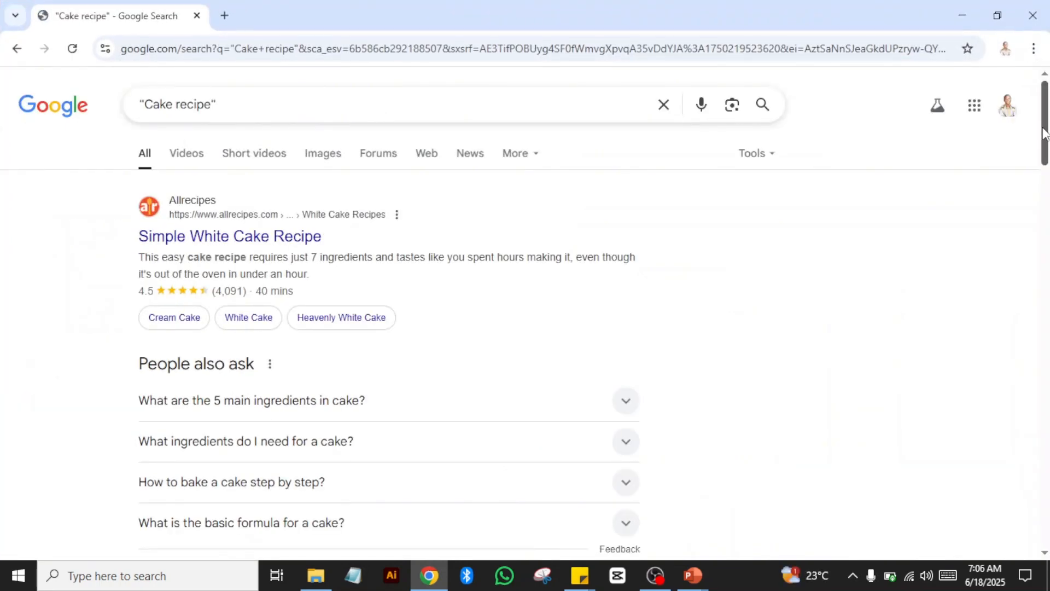
left_click_drag(1047, 139, 1045, 226)
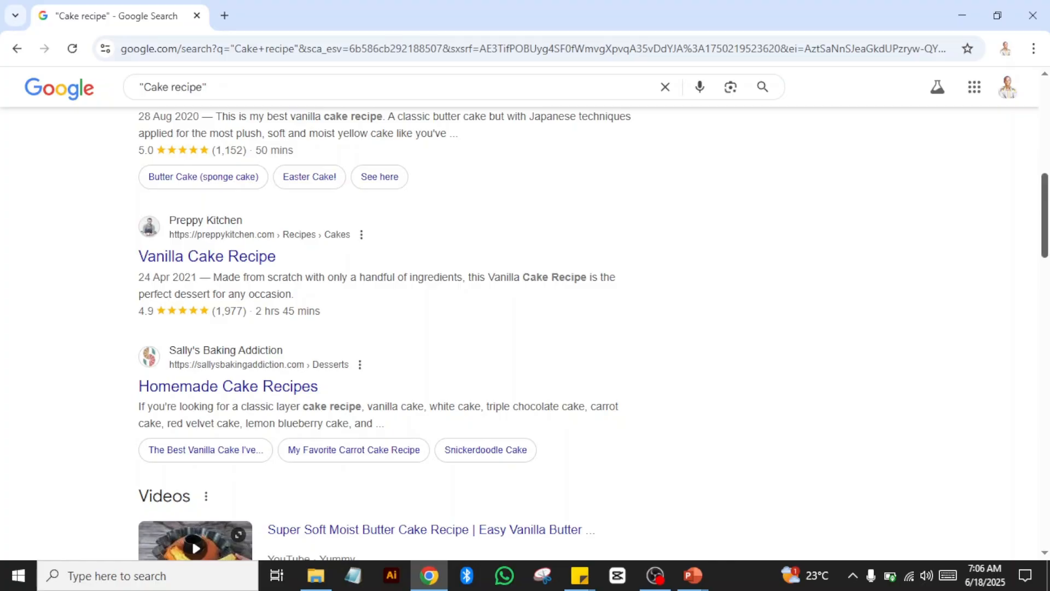
left_click_drag(1047, 206, 1046, 135)
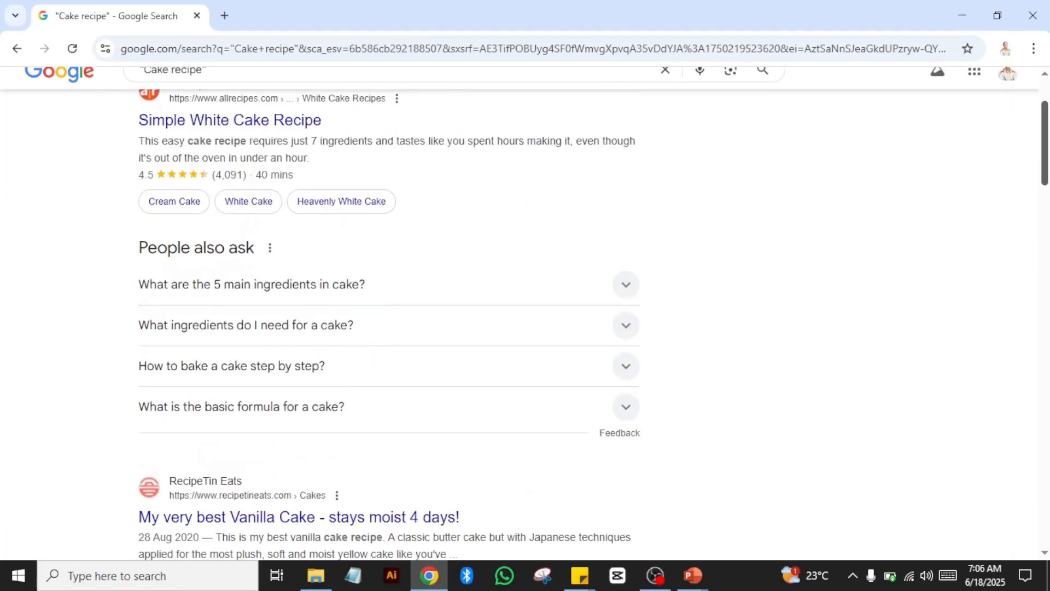
left_click(999, 17)
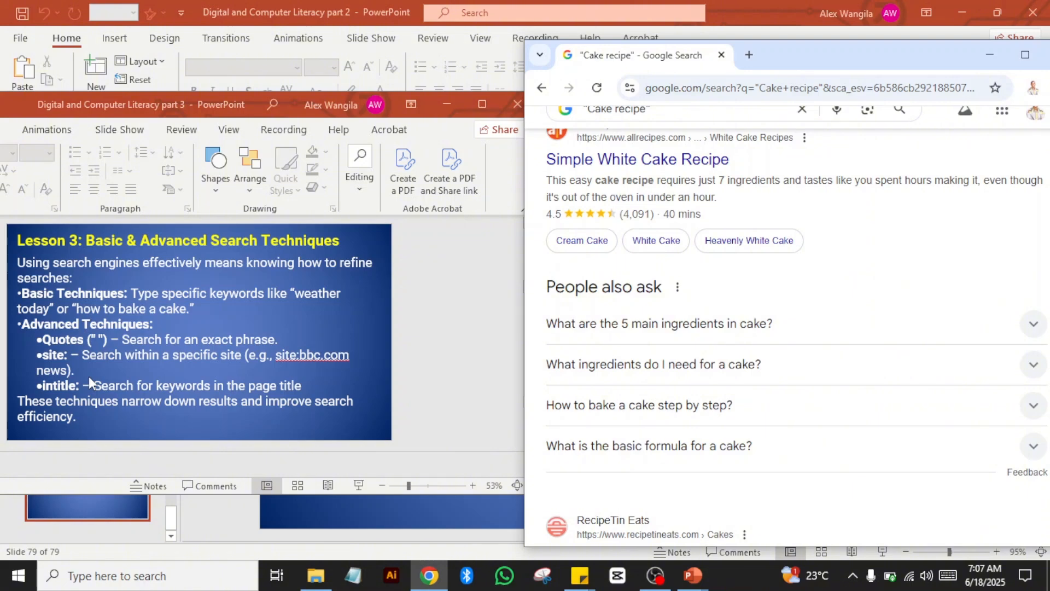
Step: Search Google for site:bbc.com in a new tab
left_click(751, 55)
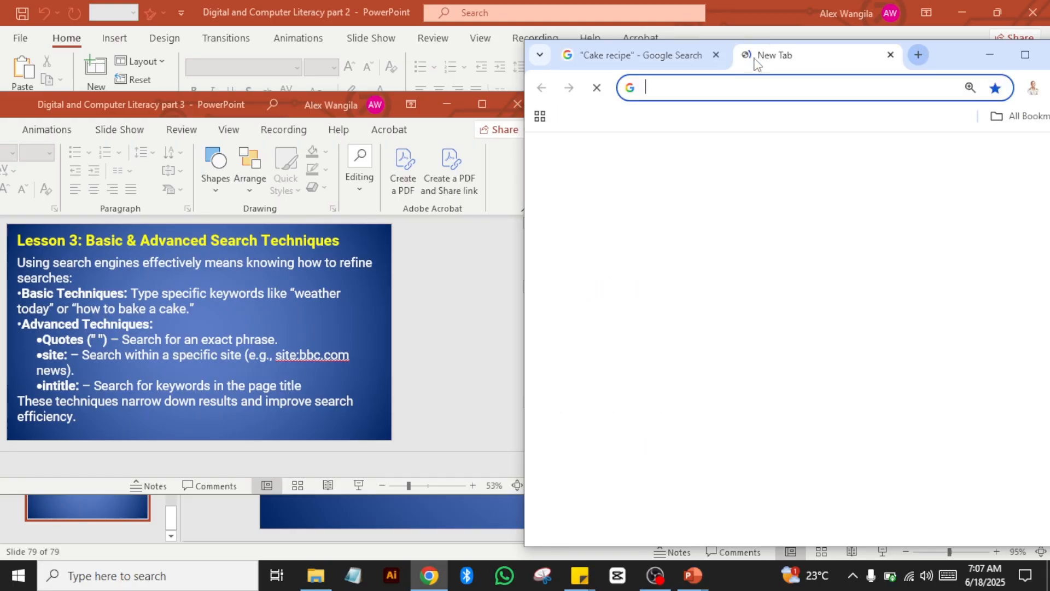
type("s")
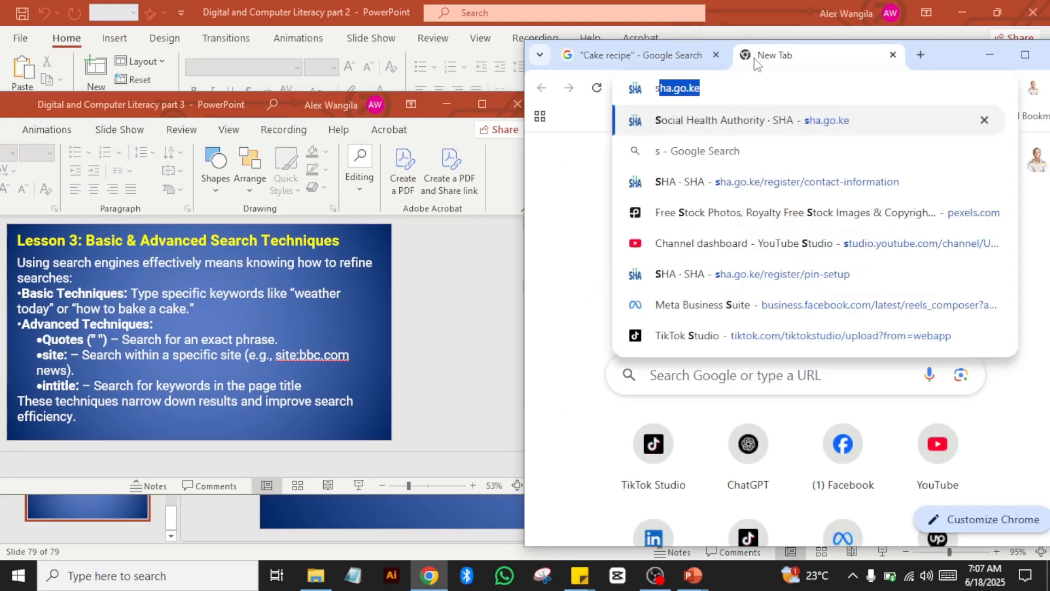
type("ite")
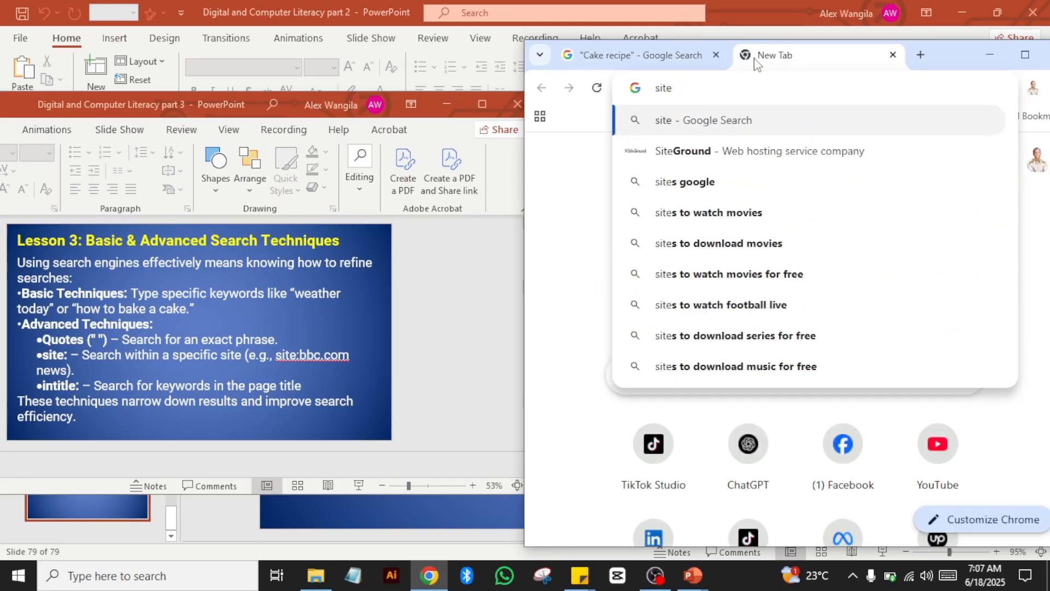
type(":")
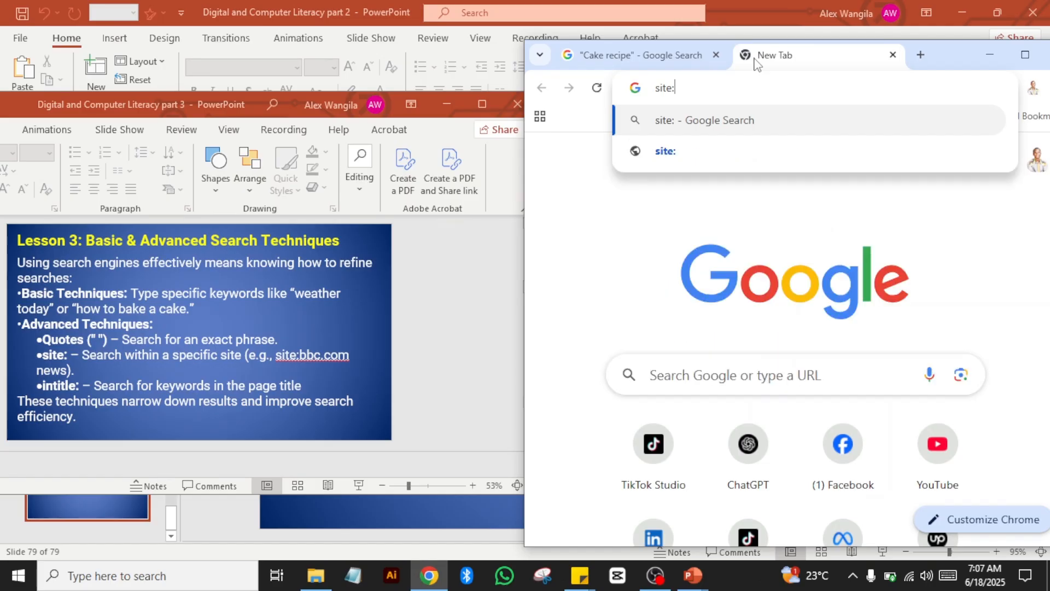
type("bbc.")
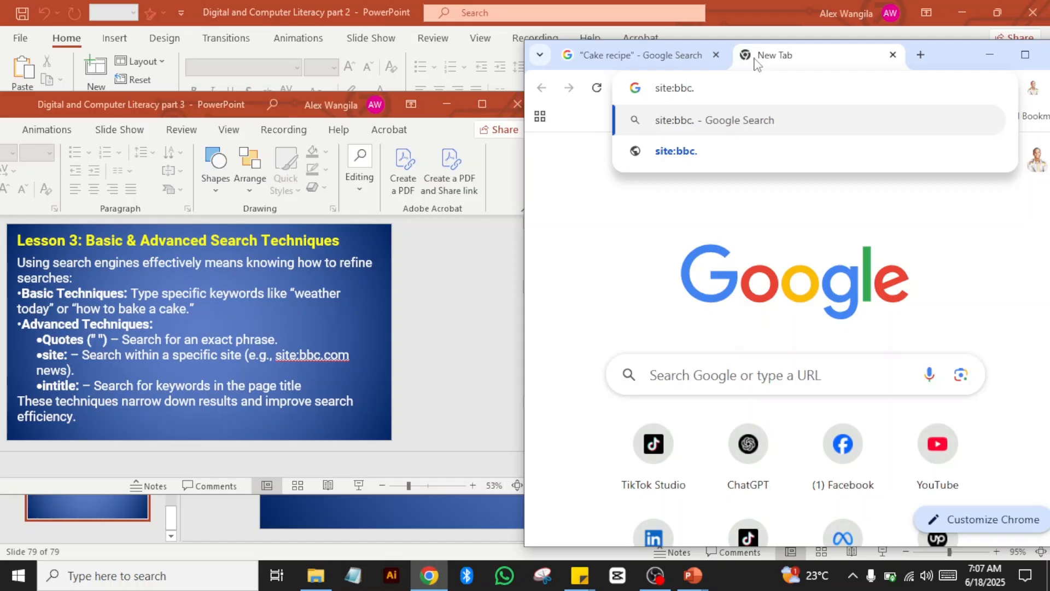
type("com")
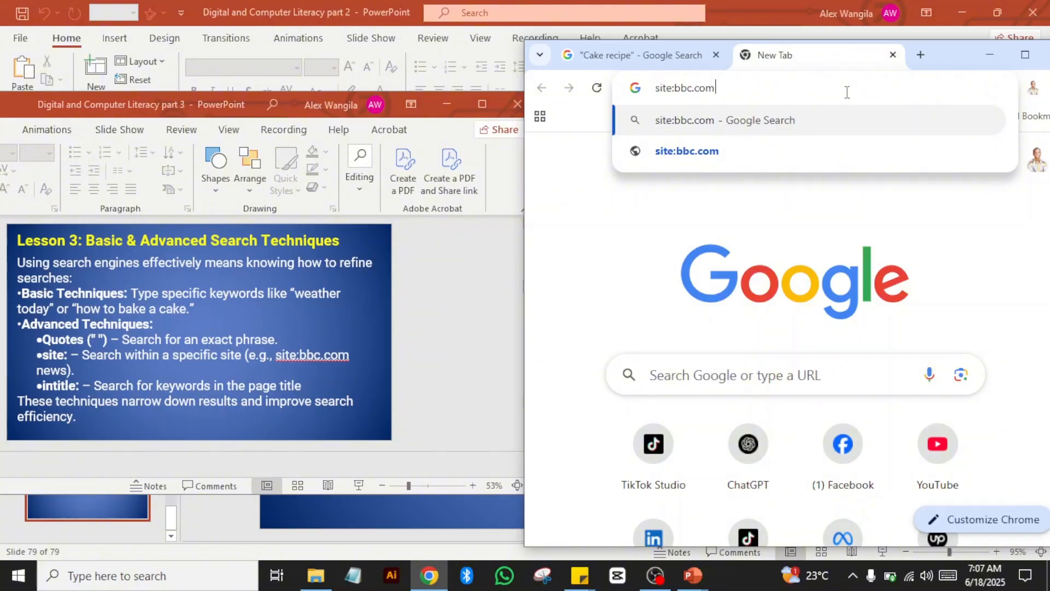
key("Return")
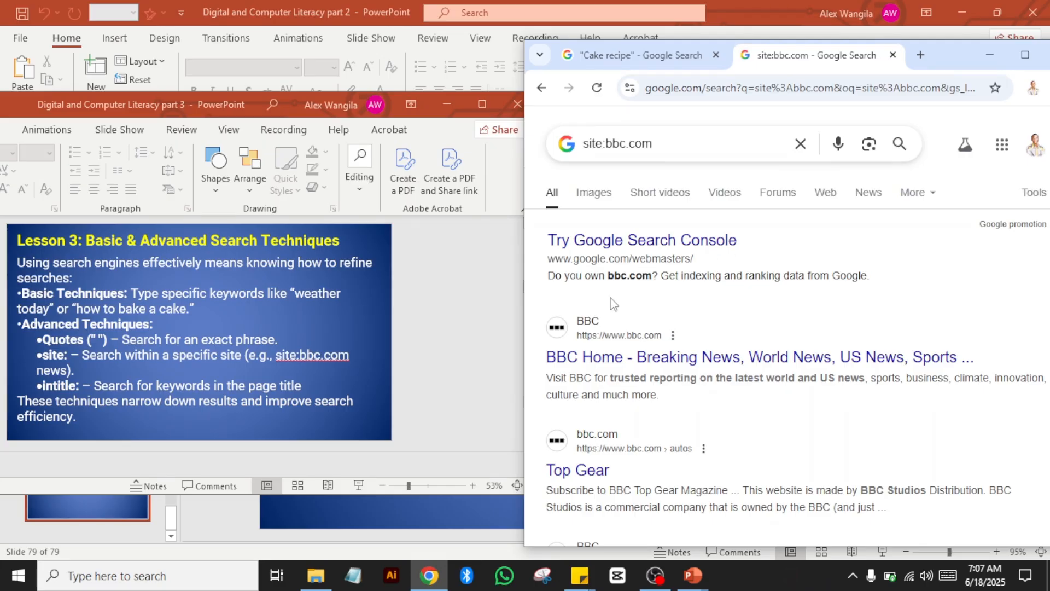
Step: Maximize Chrome to review the bbc.com-only results, then restore it beside the slides
left_click(1018, 53)
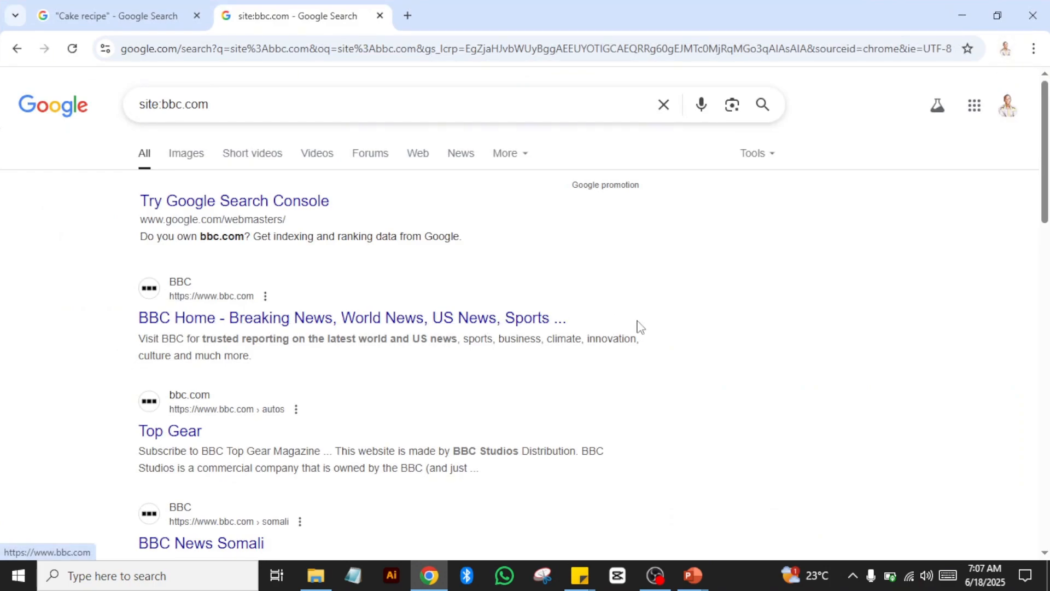
left_click_drag(1046, 113, 1027, 15)
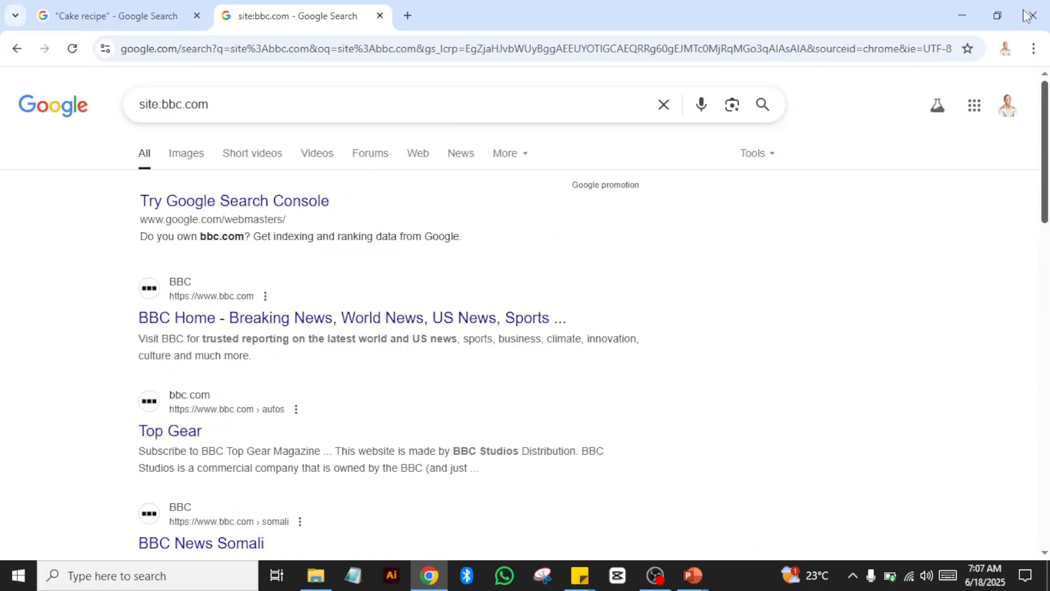
left_click(989, 5)
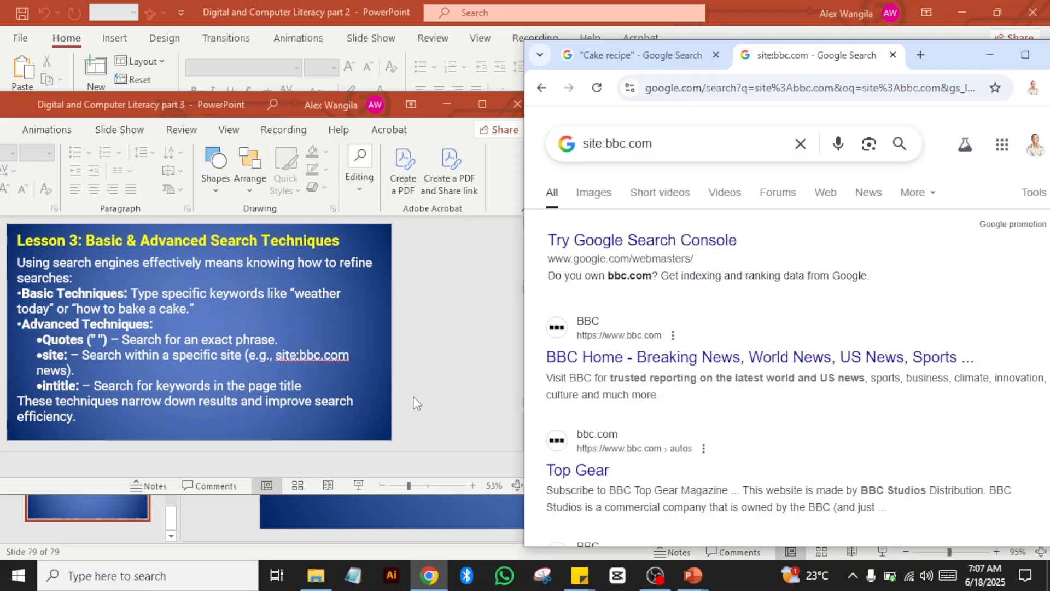
Step: Clear the search box and search for 'seach techniques', which Google corrects to search techniques
left_click(801, 145)
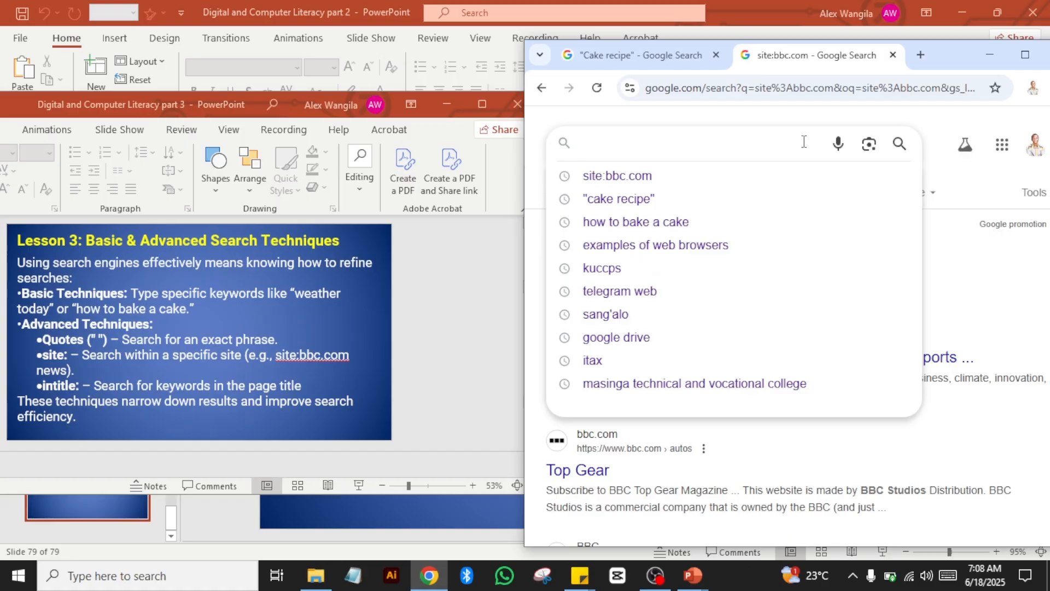
type("seac")
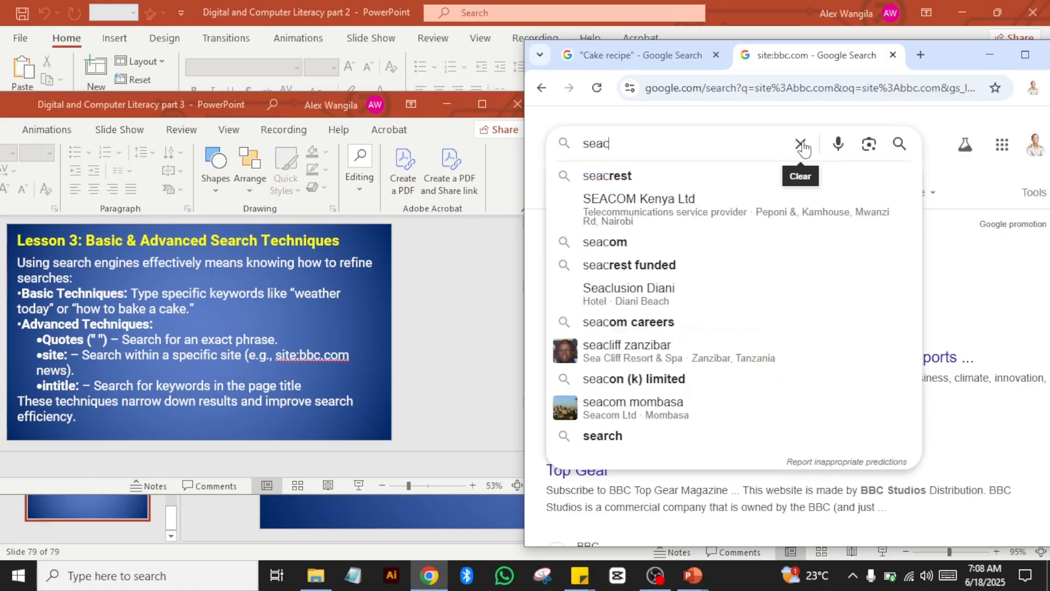
type("h t")
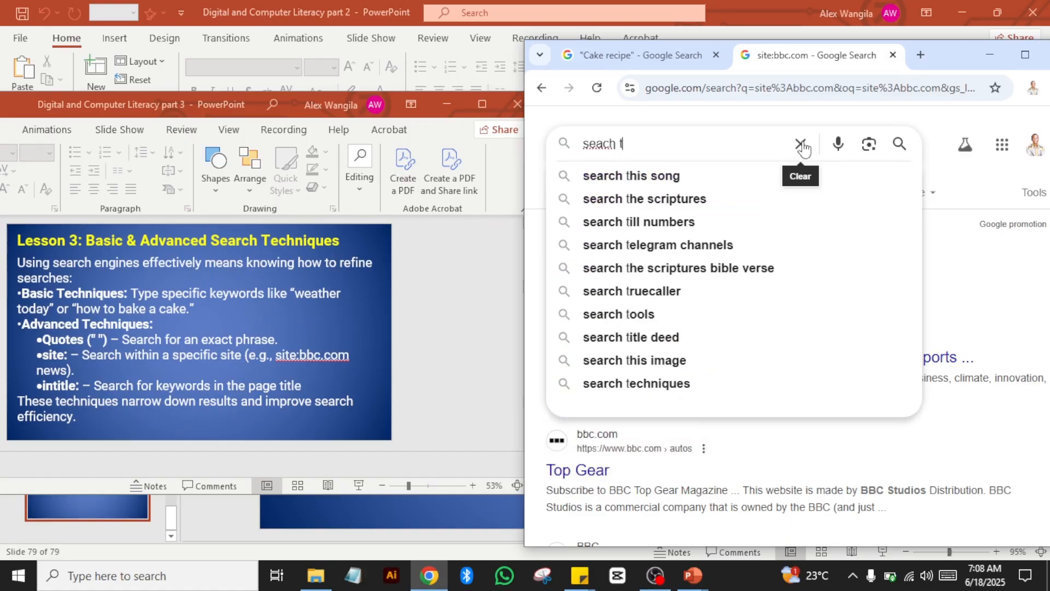
type("echni")
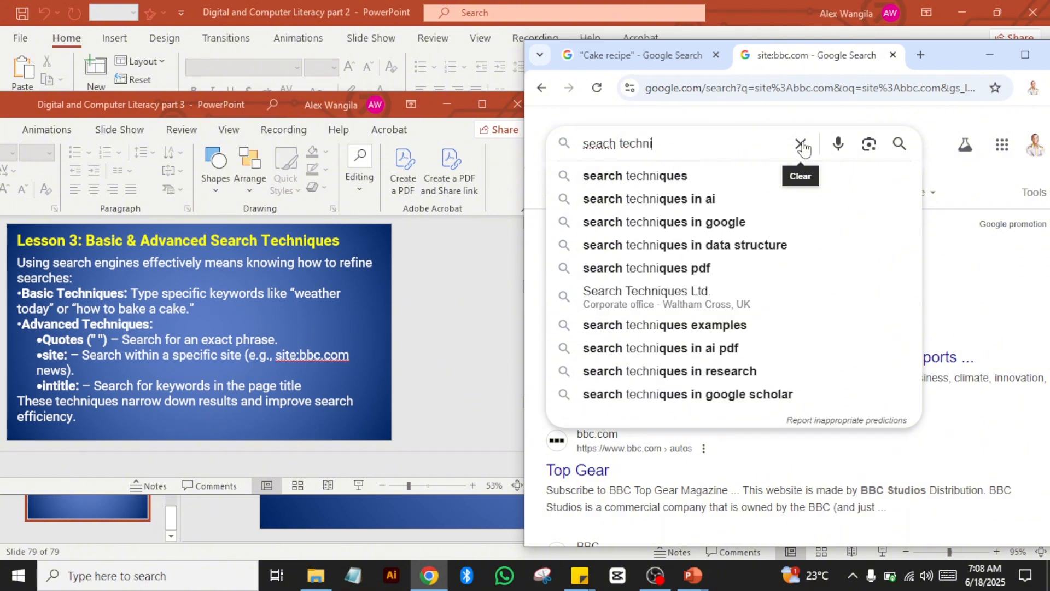
type("ques")
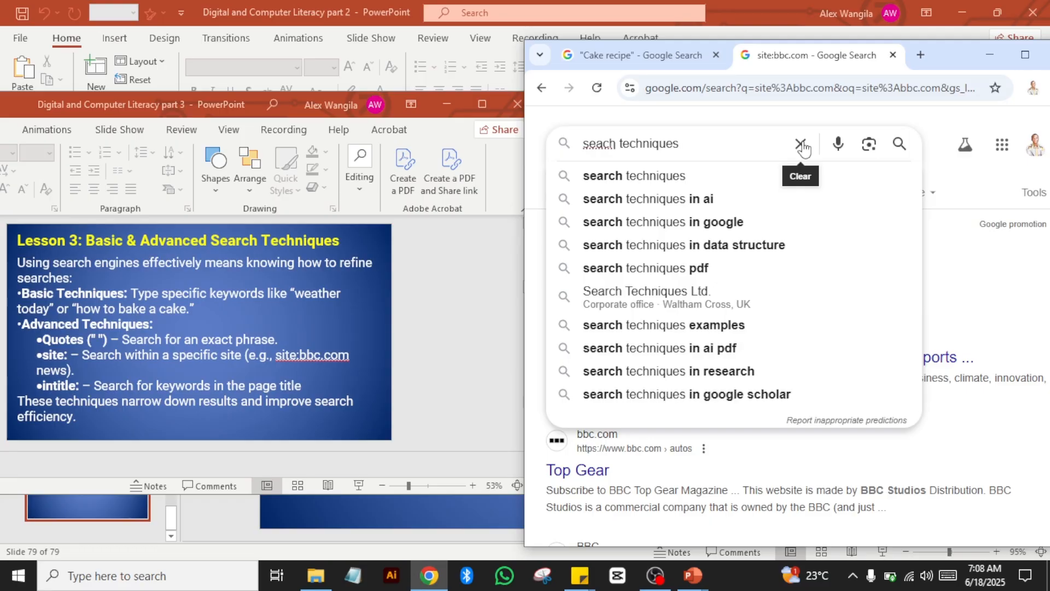
key("Return")
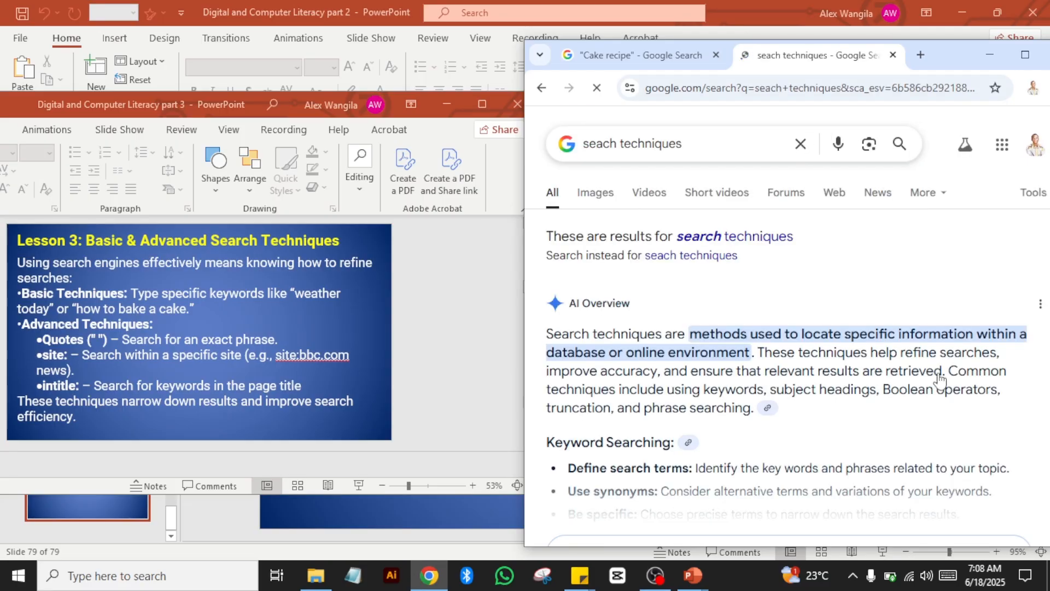
Step: Maximize Chrome, expand the full AI Overview on search techniques and scroll through the results
left_click(1025, 54)
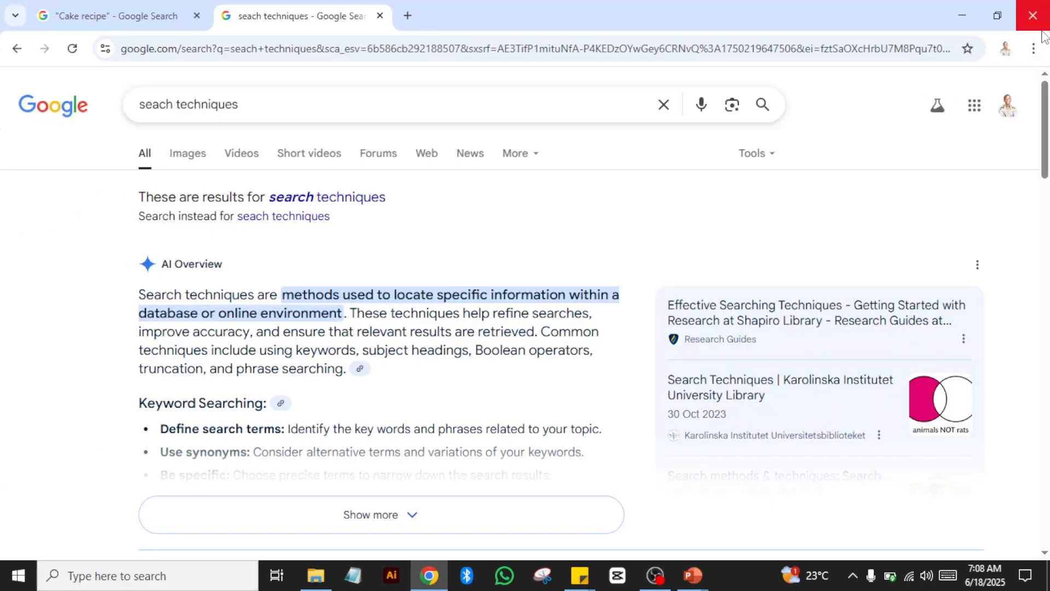
mouse_move(1047, 105)
left_mouse_down()
mouse_move(1047, 127)
mouse_move(1047, 108)
left_mouse_up()
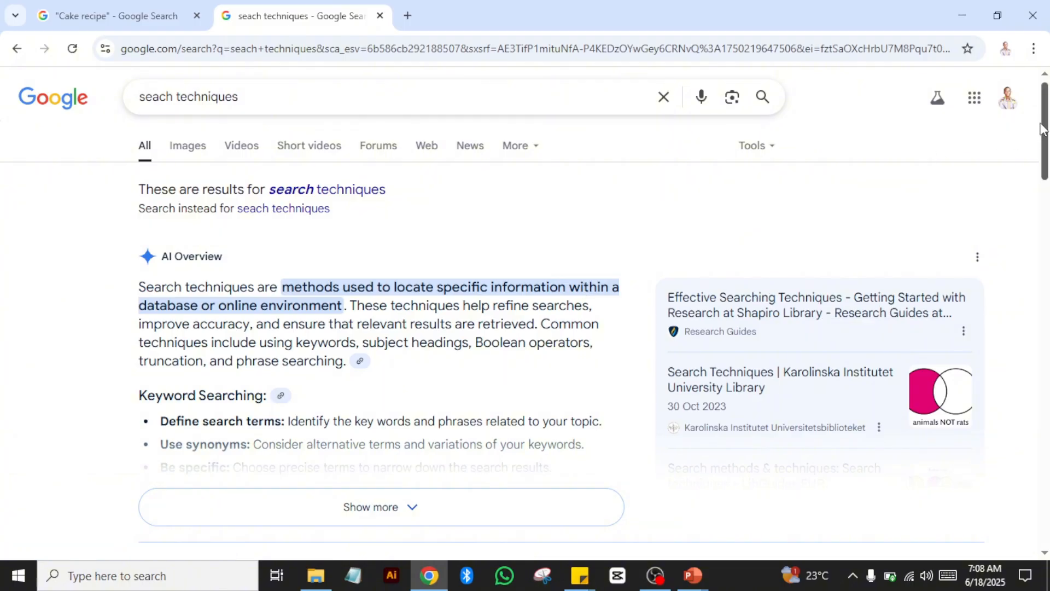
mouse_move(1047, 129)
left_mouse_down()
mouse_move(1034, 162)
mouse_move(1038, 116)
left_mouse_up()
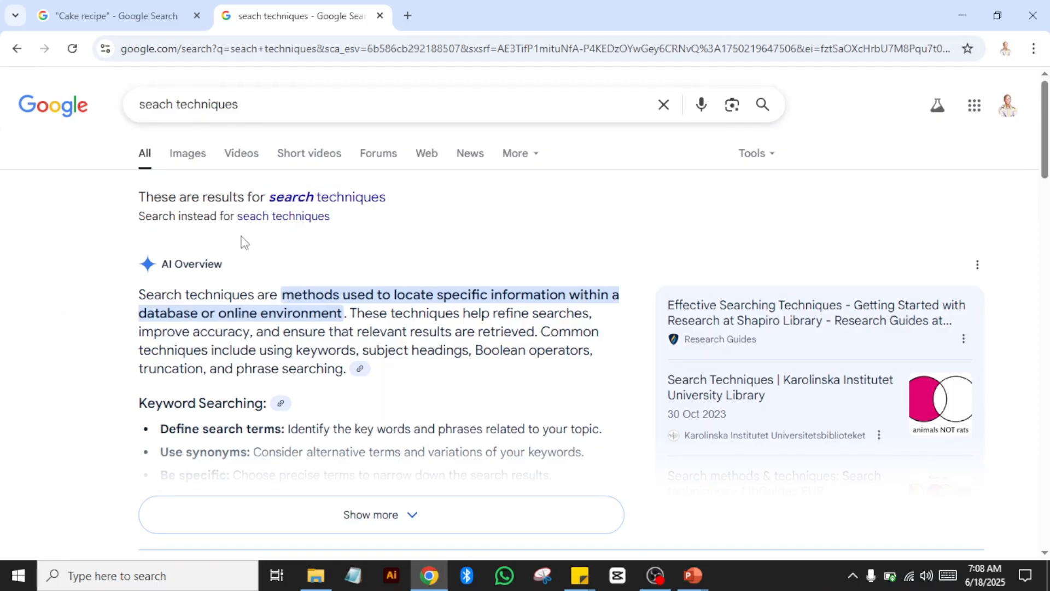
left_click(411, 515)
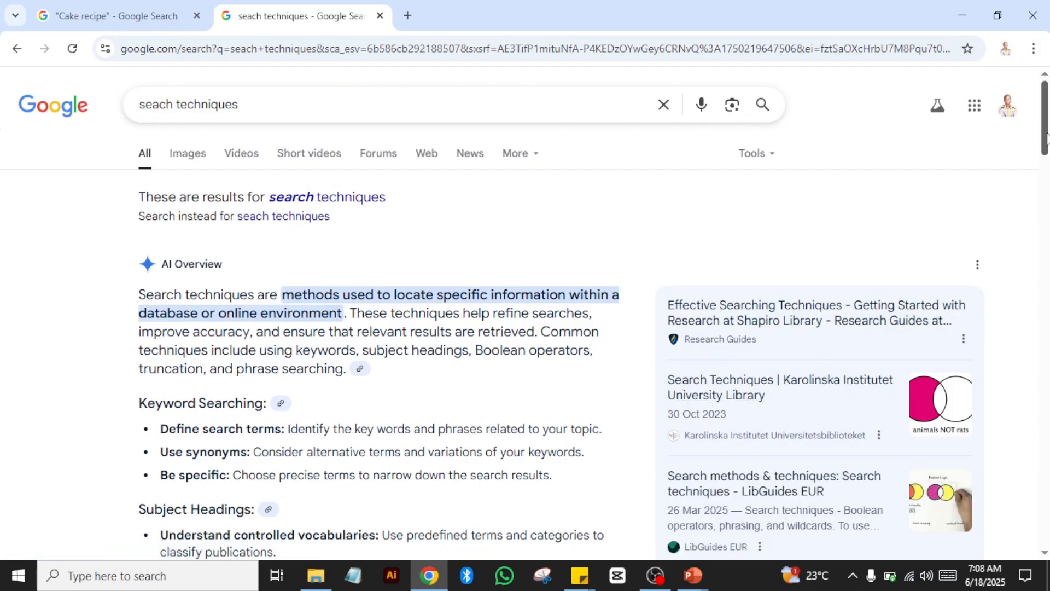
left_click_drag(1046, 136, 1046, 185)
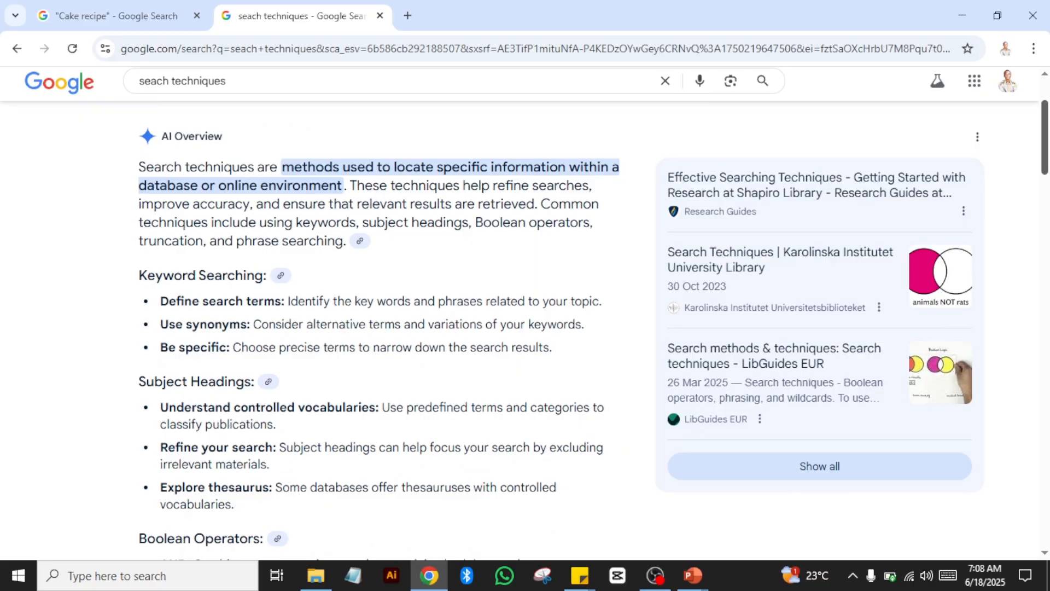
scroll(524, 314, "down", 1)
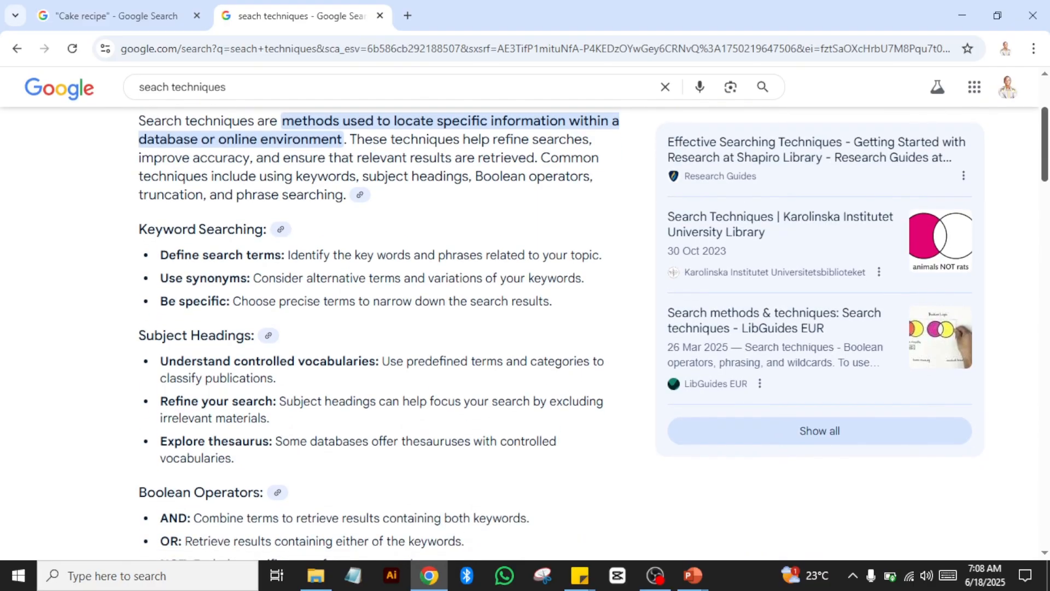
left_click_drag(1049, 160, 1043, 324)
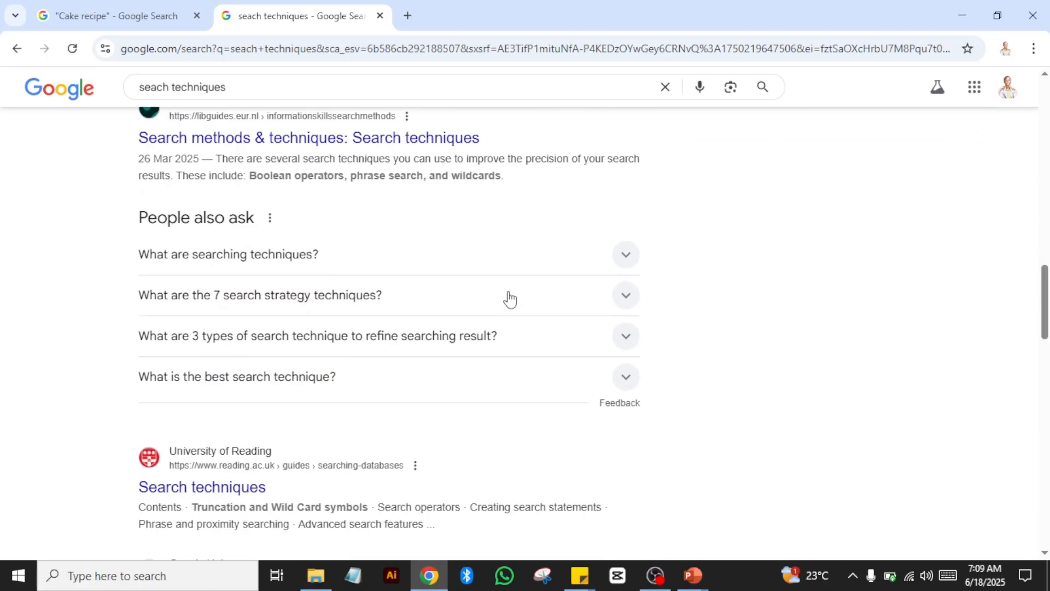
Step: Restore Chrome and bring the part 3 presentation to the front, maximized
left_click(996, 12)
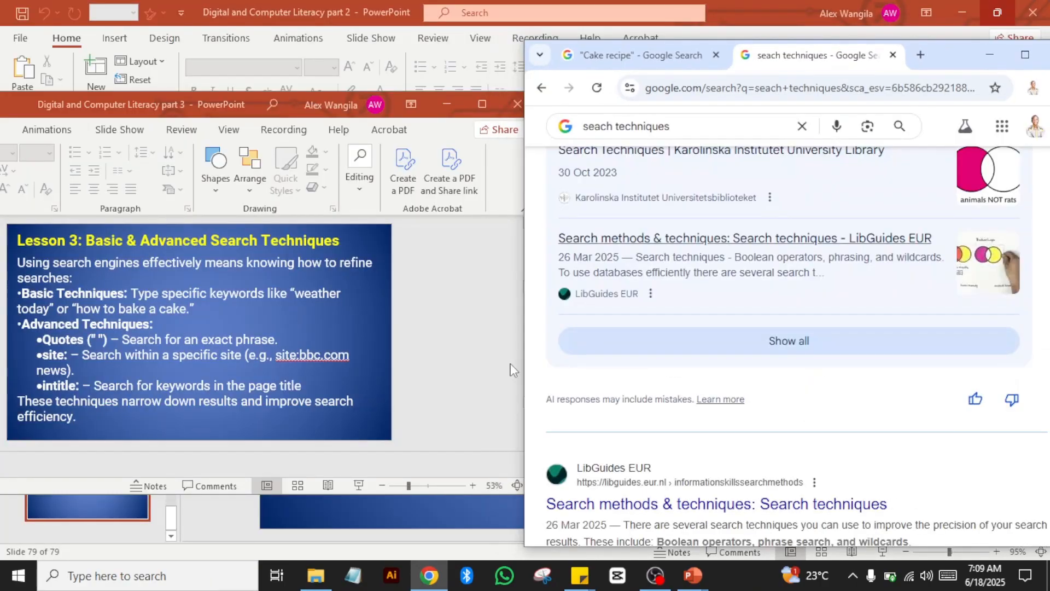
left_click(495, 230)
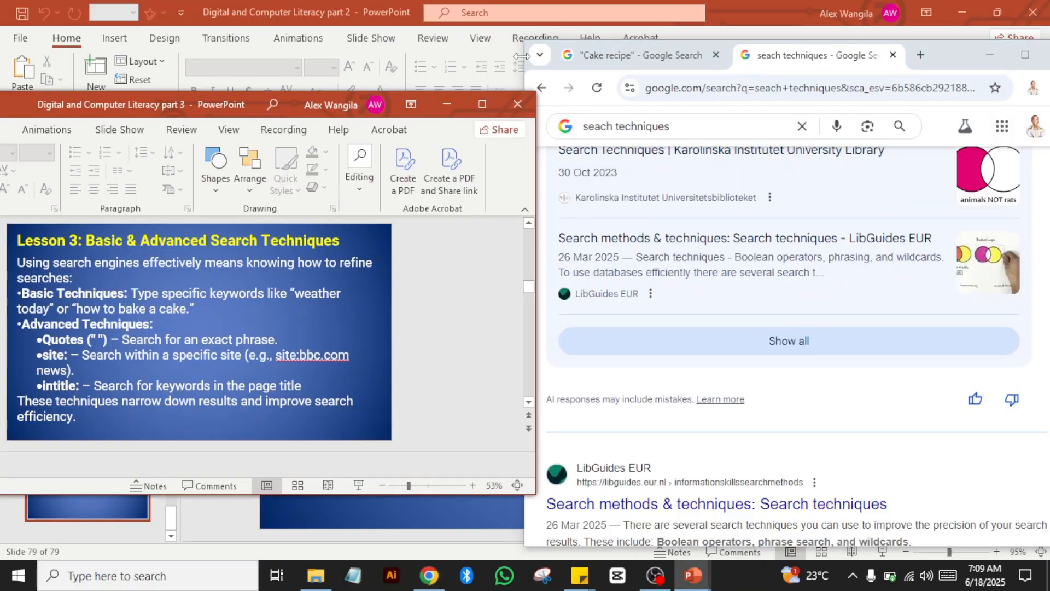
left_click(481, 105)
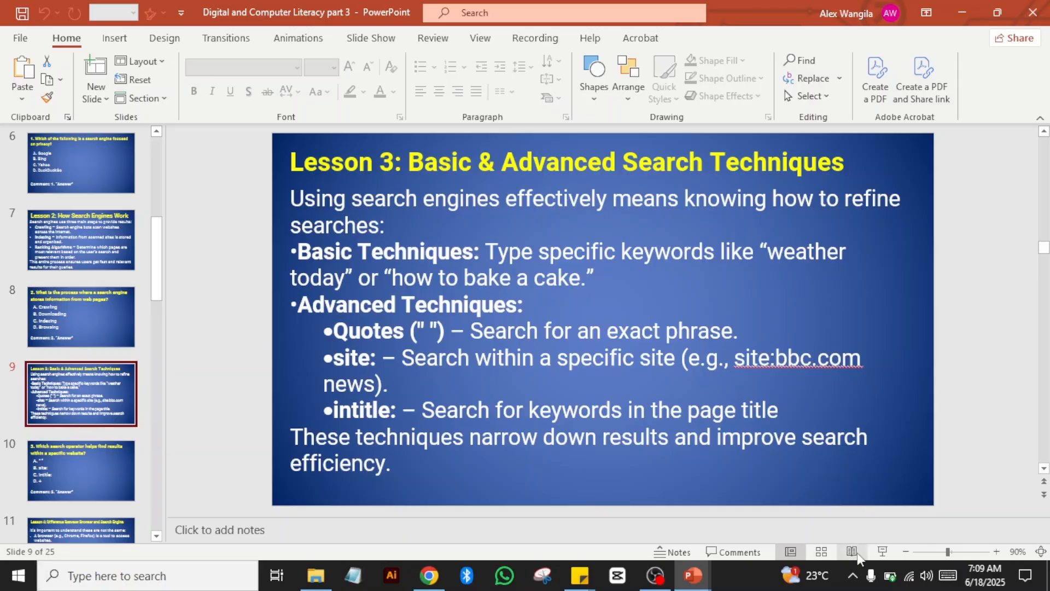
Step: Start the slide show from slide 9 and advance two slides to the Lesson 4 slide
left_click(882, 552)
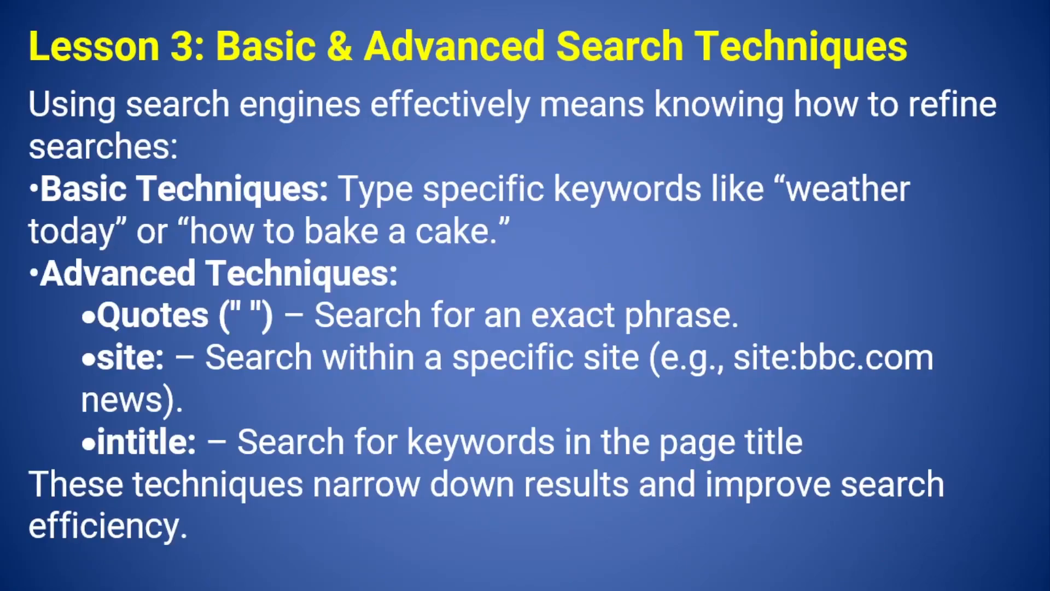
key("Right")
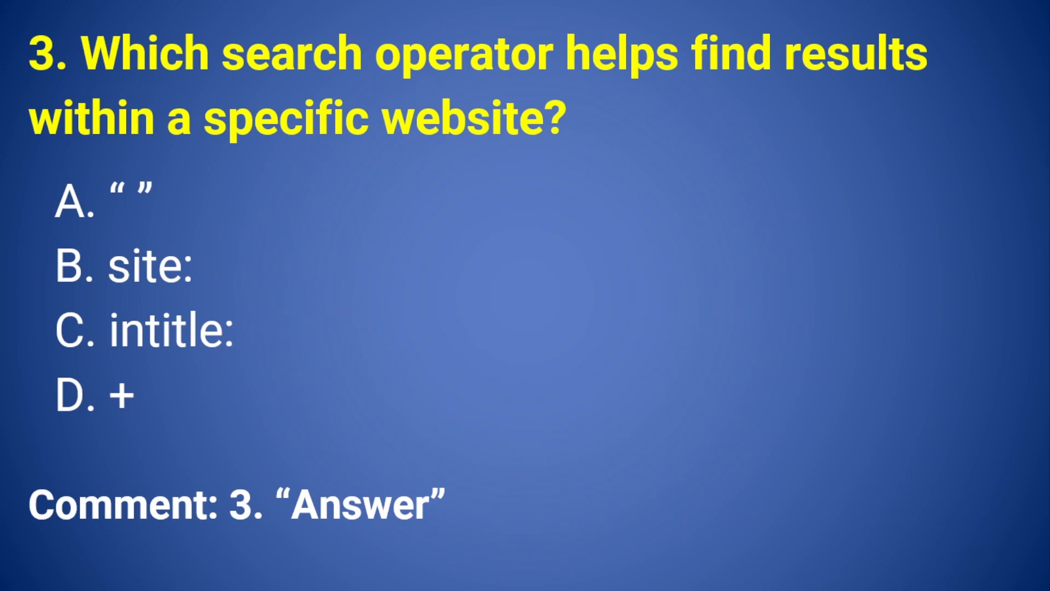
key("Right")
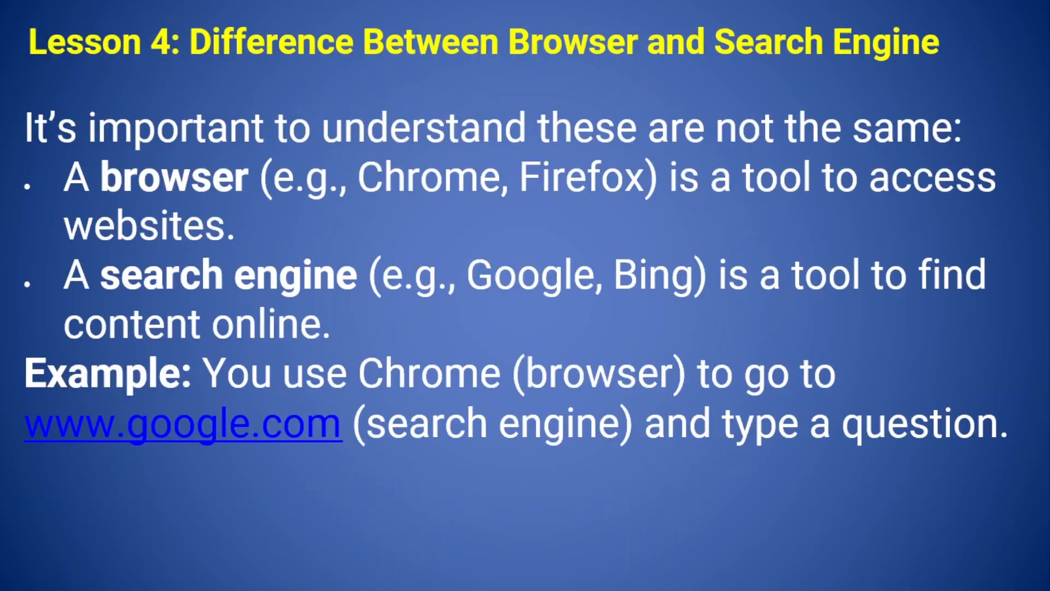
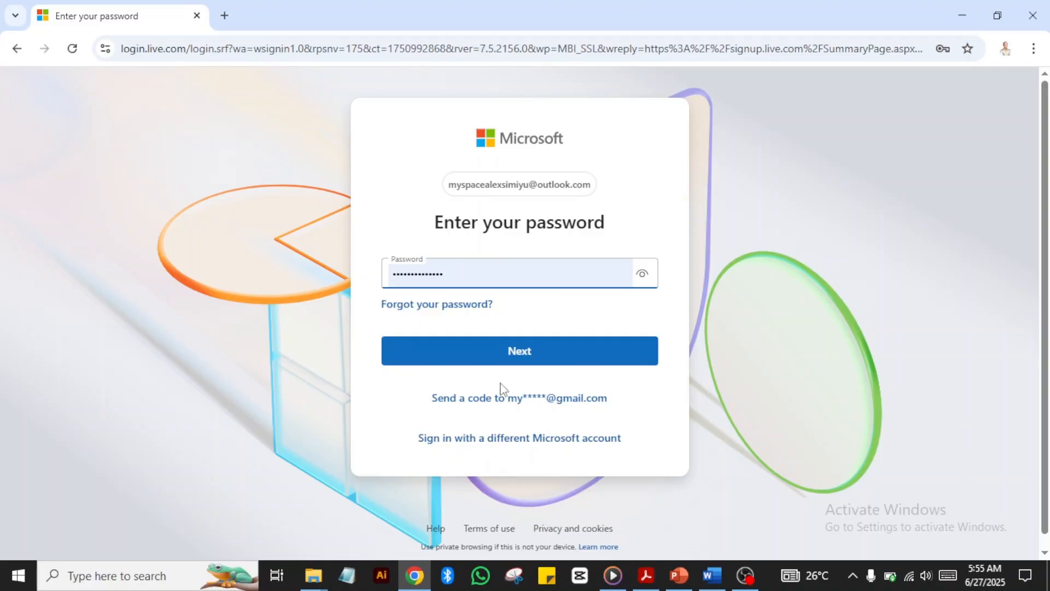
Step: Go back from the password step and choose 'Create an account' under a different Microsoft account
left_click(17, 51)
left_click(522, 438)
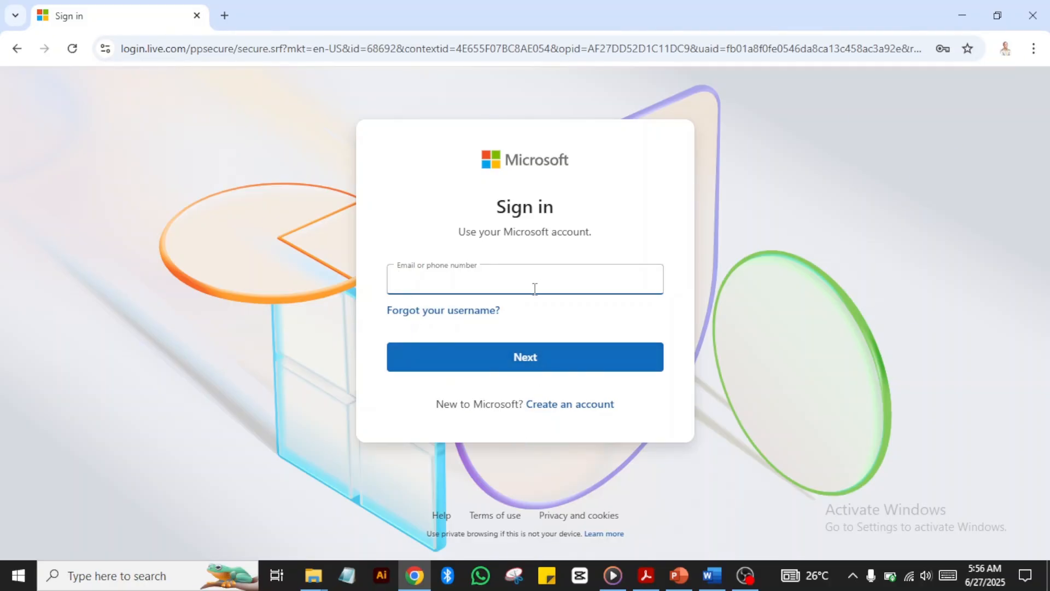
left_click(567, 410)
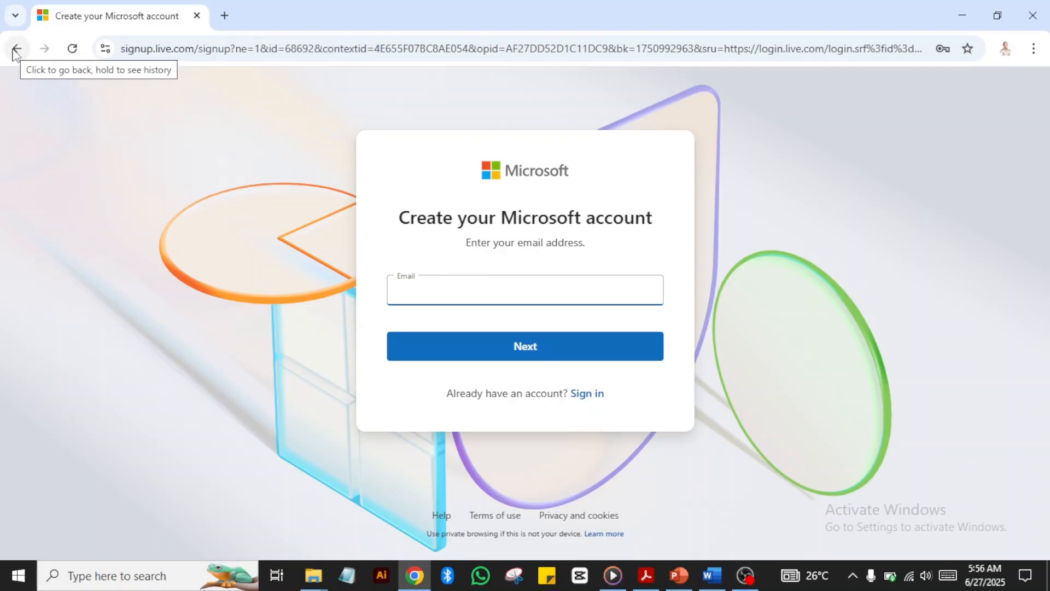
Step: Return to the Sign in page and sign in with Chrome's saved outlook.com account and password
left_click(17, 51)
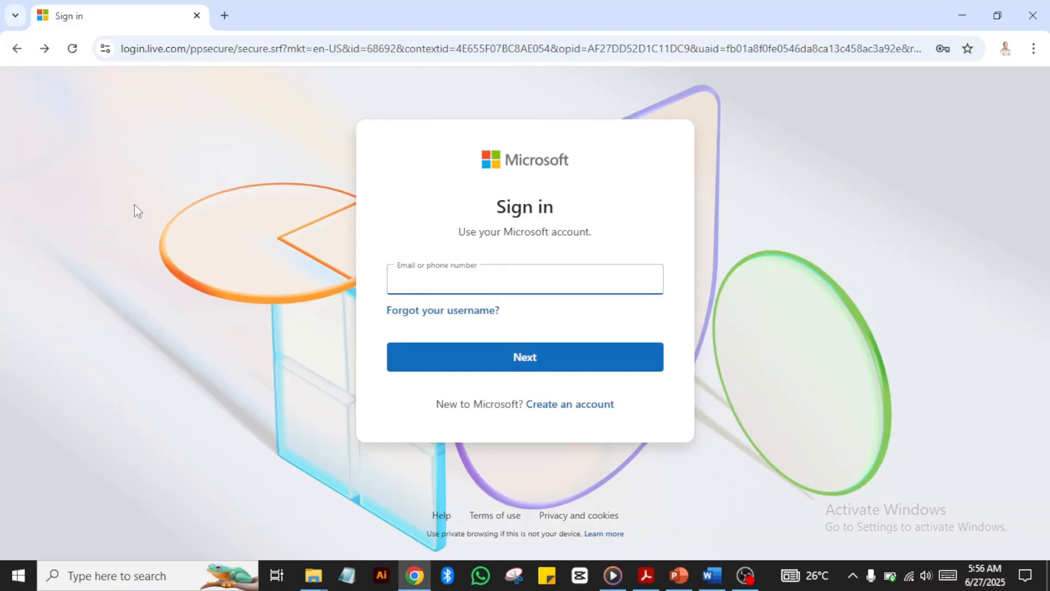
left_click(16, 48)
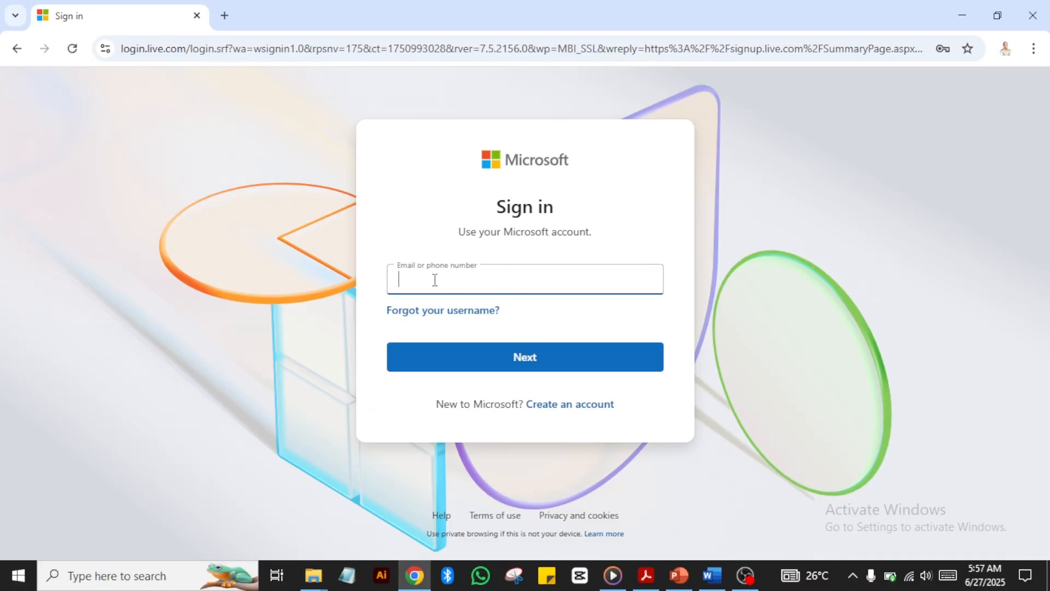
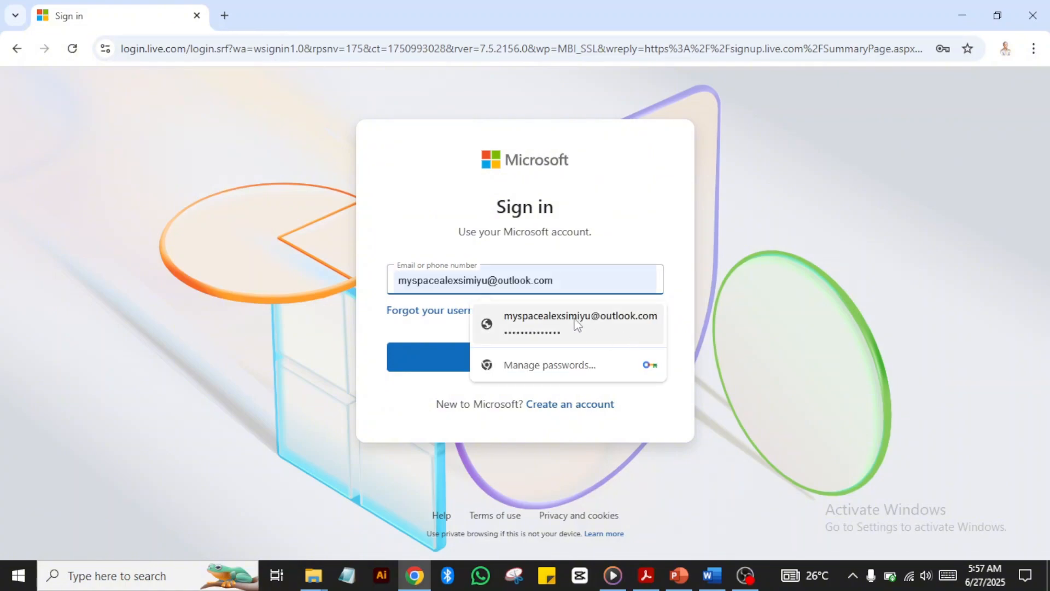
left_click(579, 324)
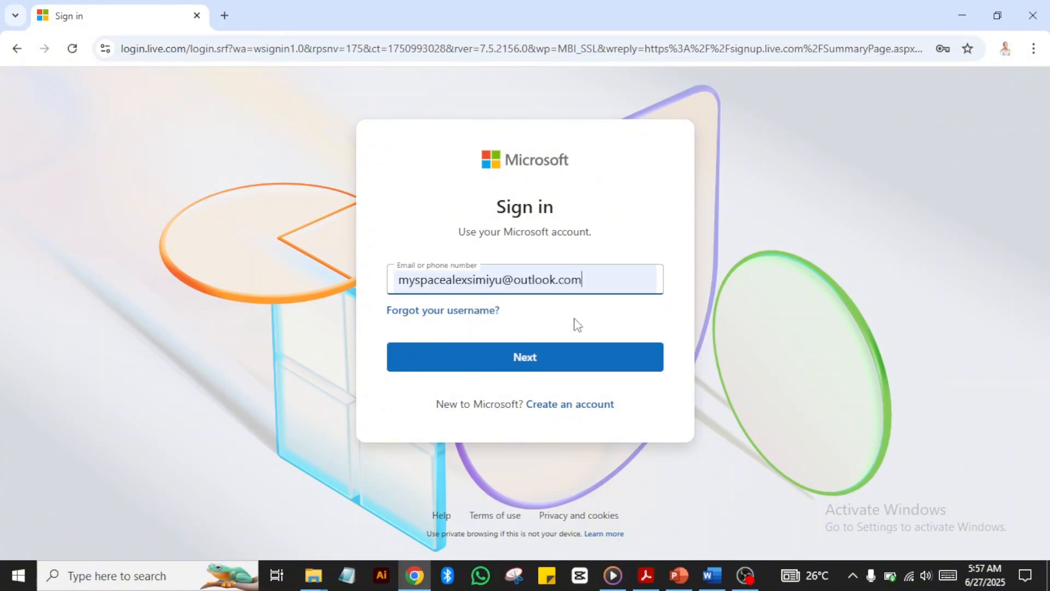
left_click(534, 363)
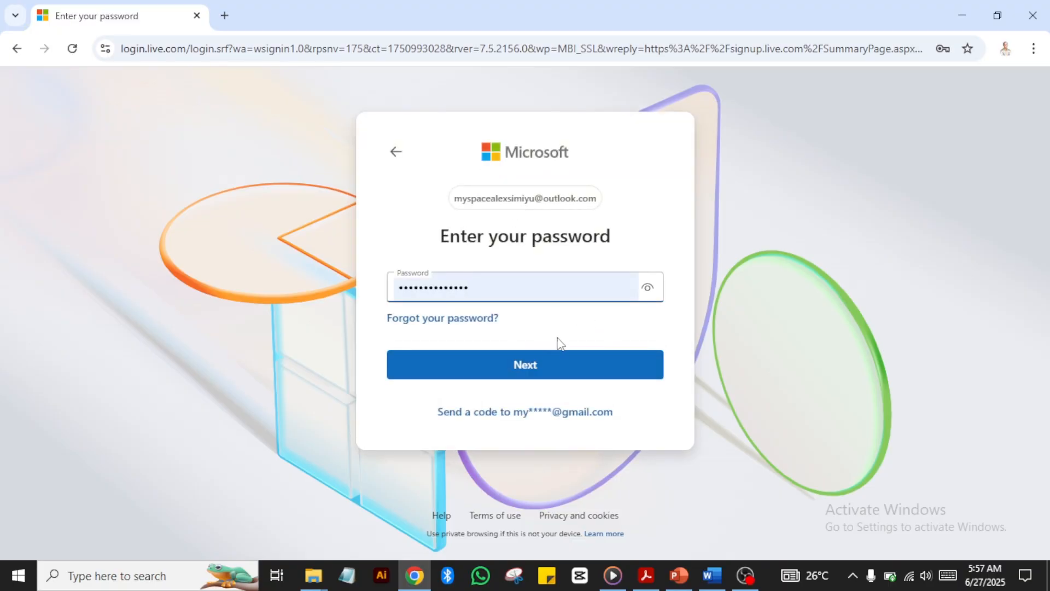
left_click(528, 364)
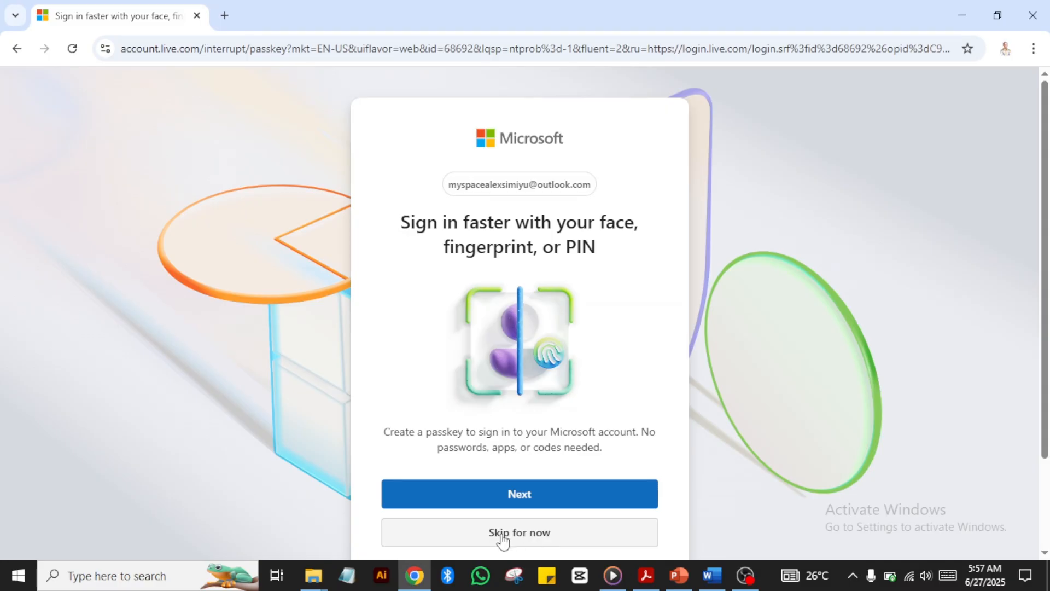
Step: Skip passkey setup and answer Yes to 'Stay signed in?'
left_click(524, 535)
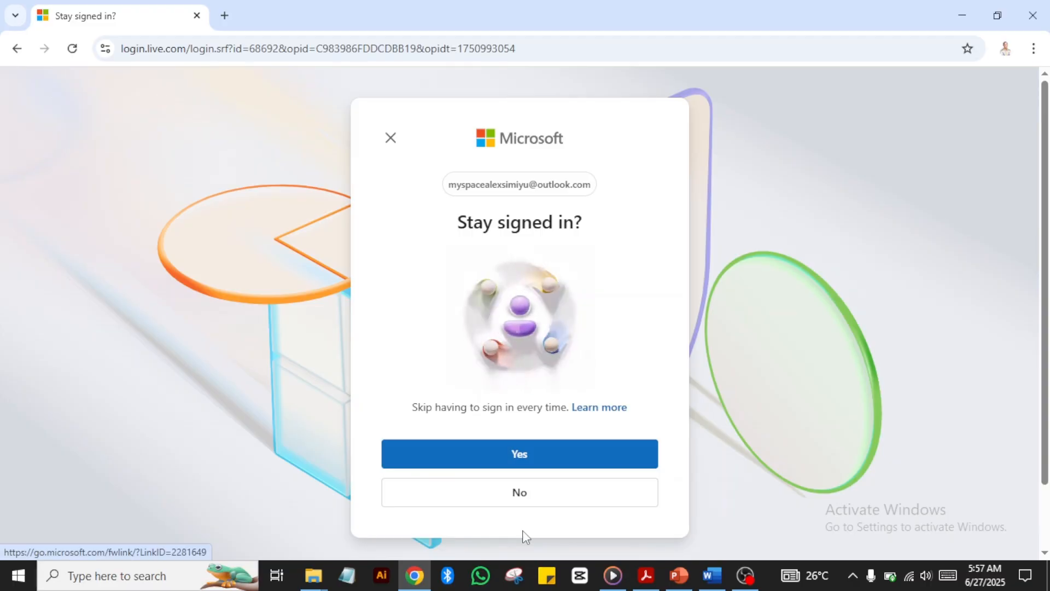
left_click(538, 458)
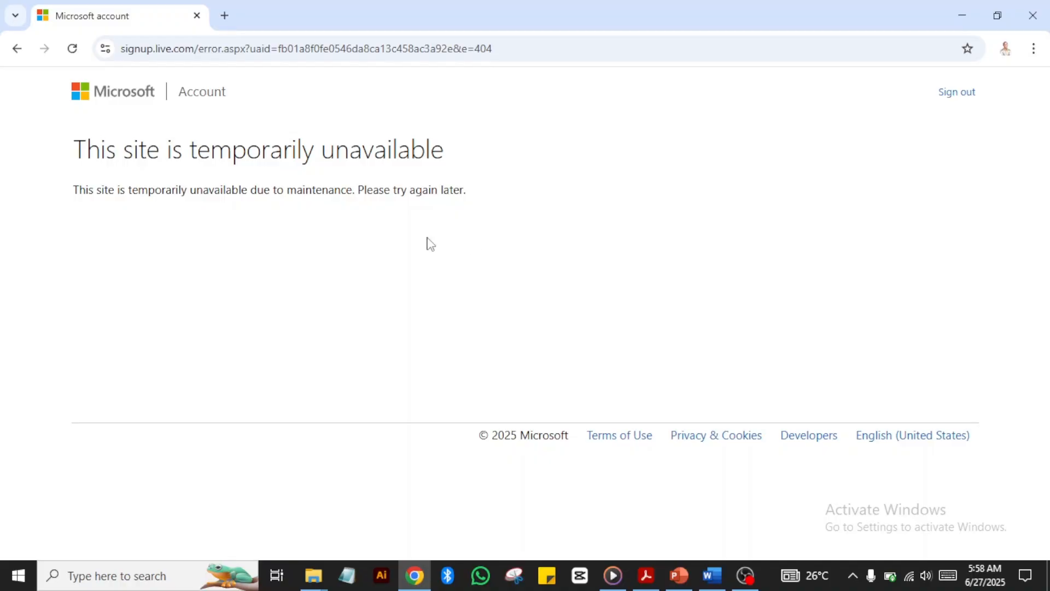
Step: In a new tab, search Google for 'microsoft office 365' and open the 'Login | Microsoft 365 Copilot' result
left_click(224, 16)
type("micr")
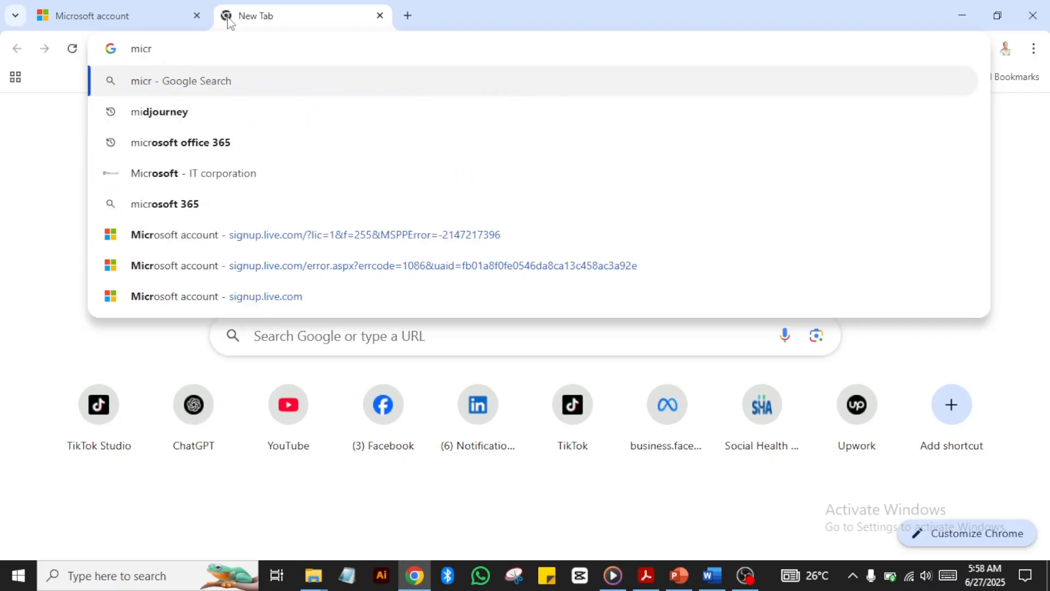
left_click(204, 116)
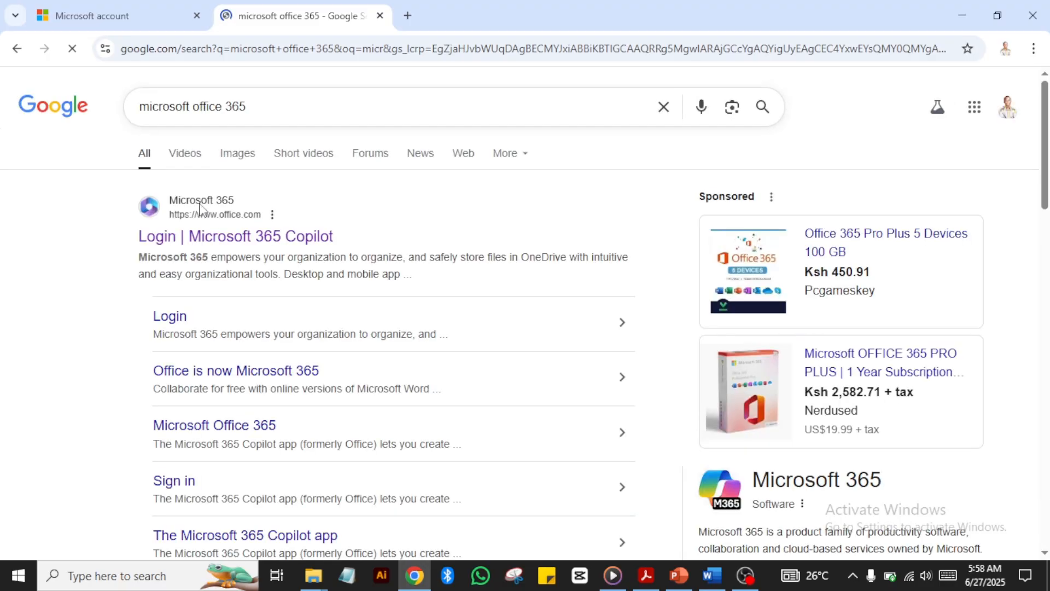
left_click(229, 241)
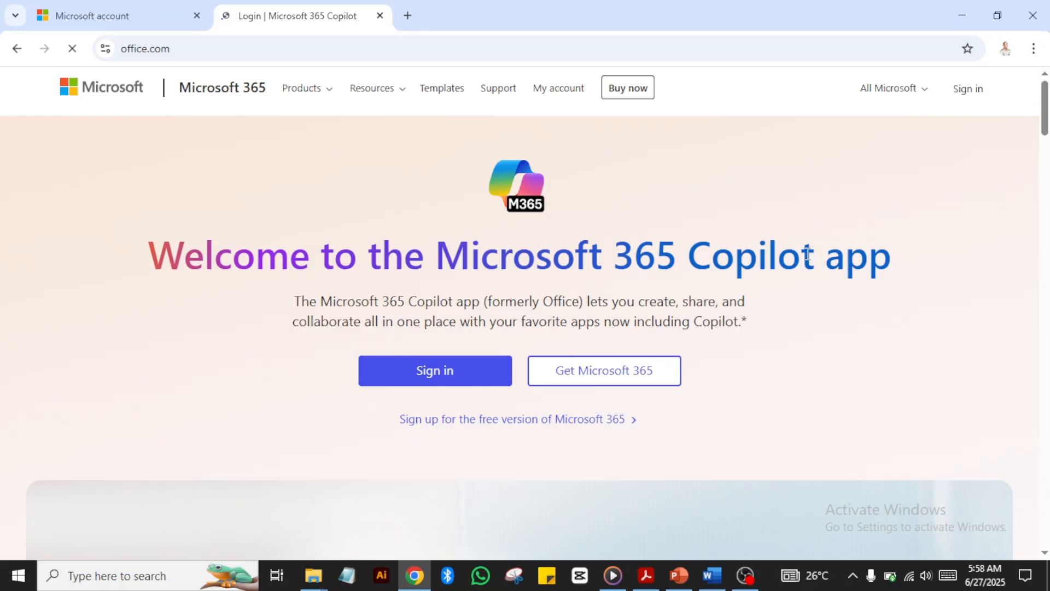
Step: Sign in on office.com and step through the two-slide welcome tour until it closes
left_click(450, 374)
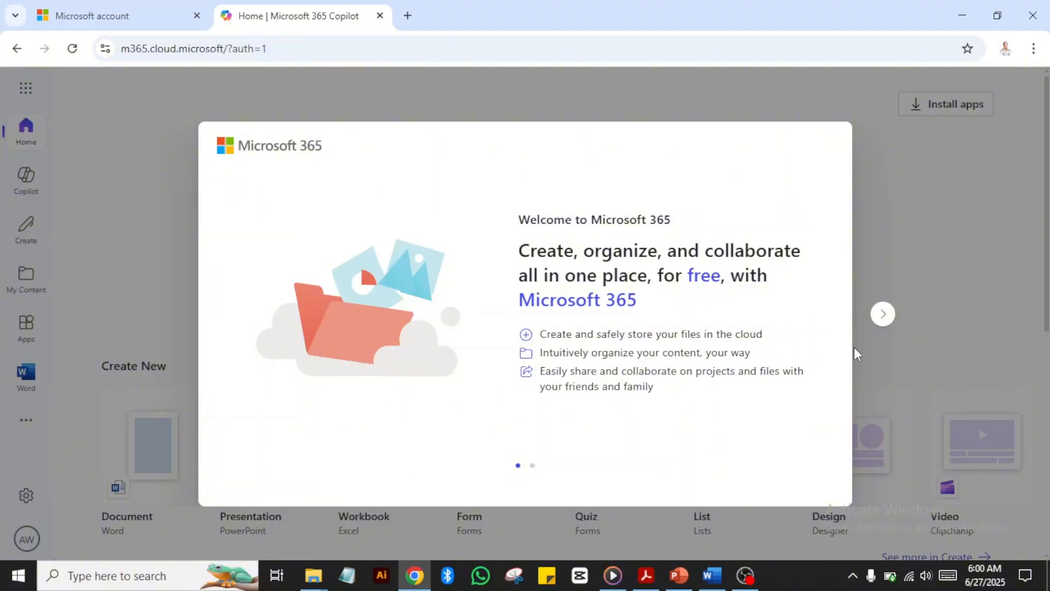
left_click(882, 323)
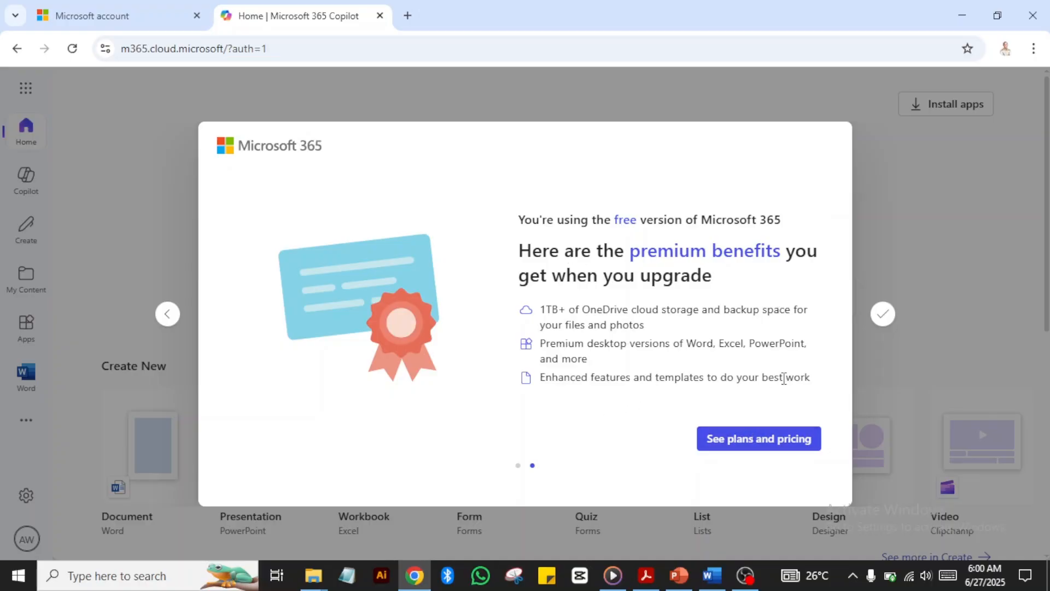
left_click(883, 314)
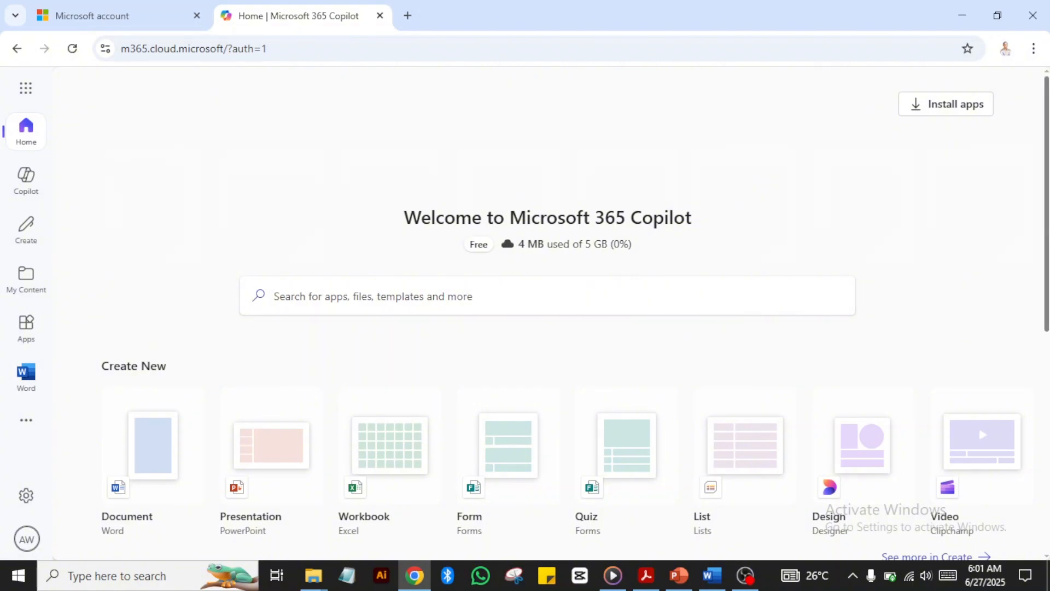
scroll(547, 329, "down", 5)
scroll(547, 328, "up", 1)
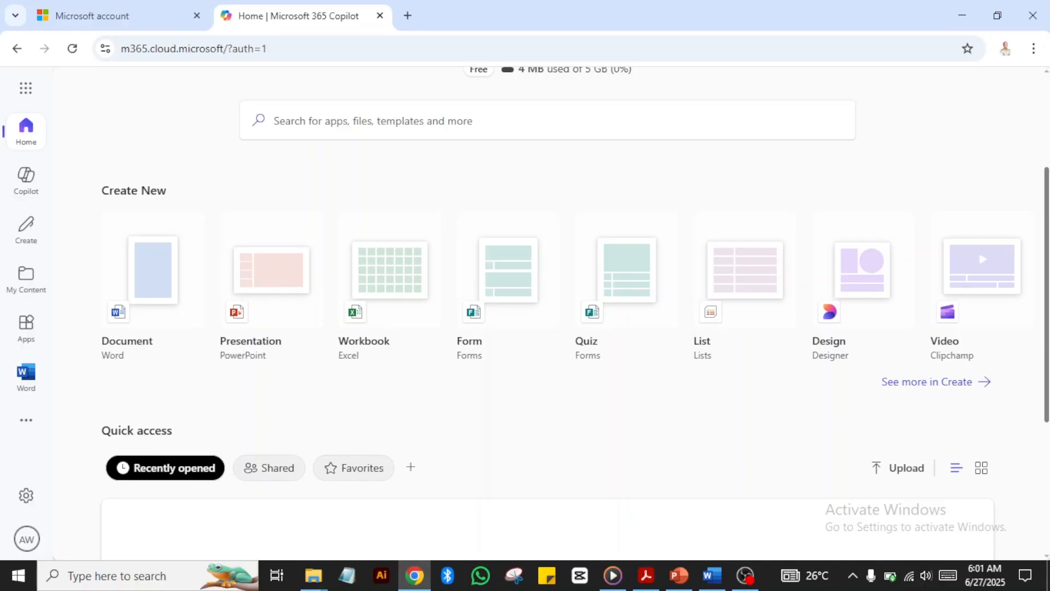
scroll(547, 328, "up", 1)
scroll(1037, 184, "up", 3)
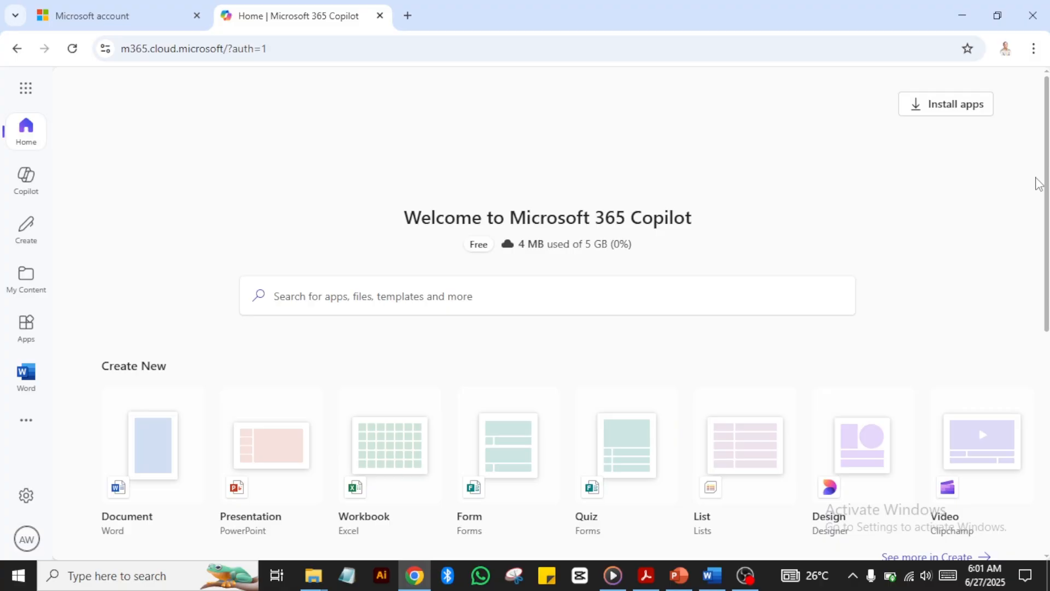
left_click(939, 124)
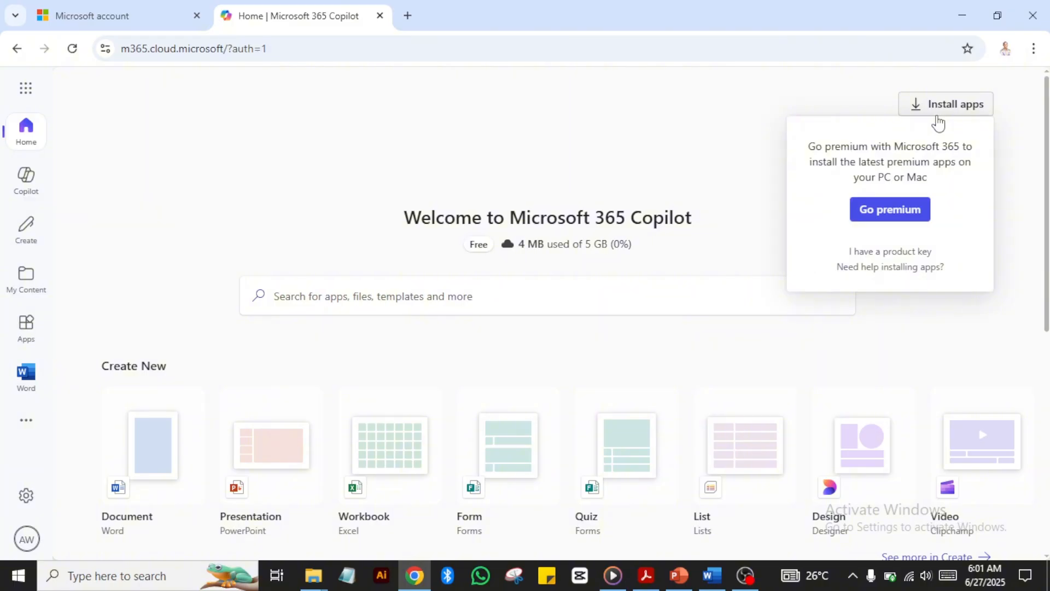
left_click(1010, 225)
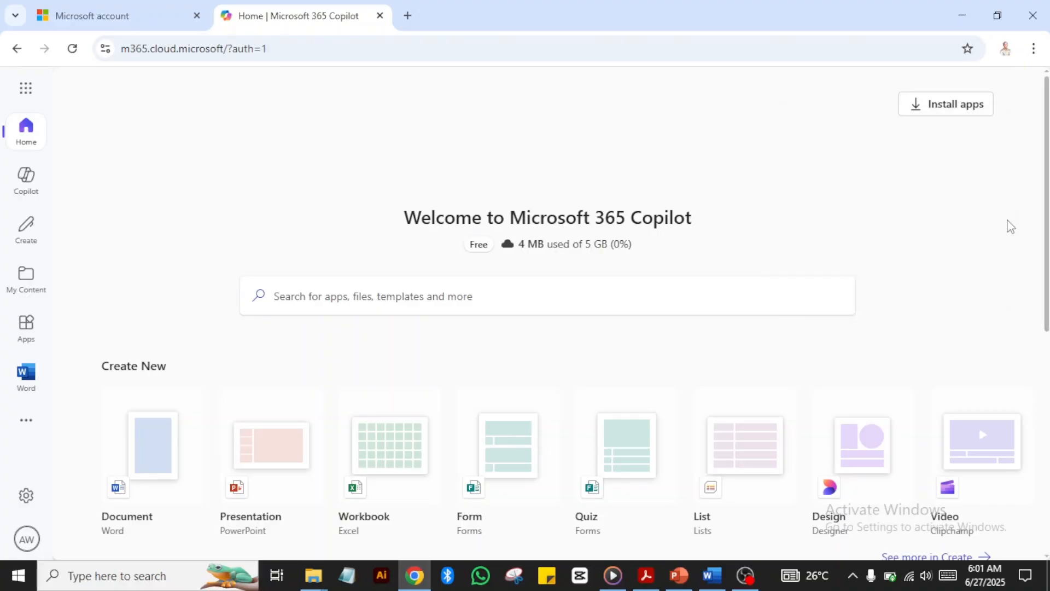
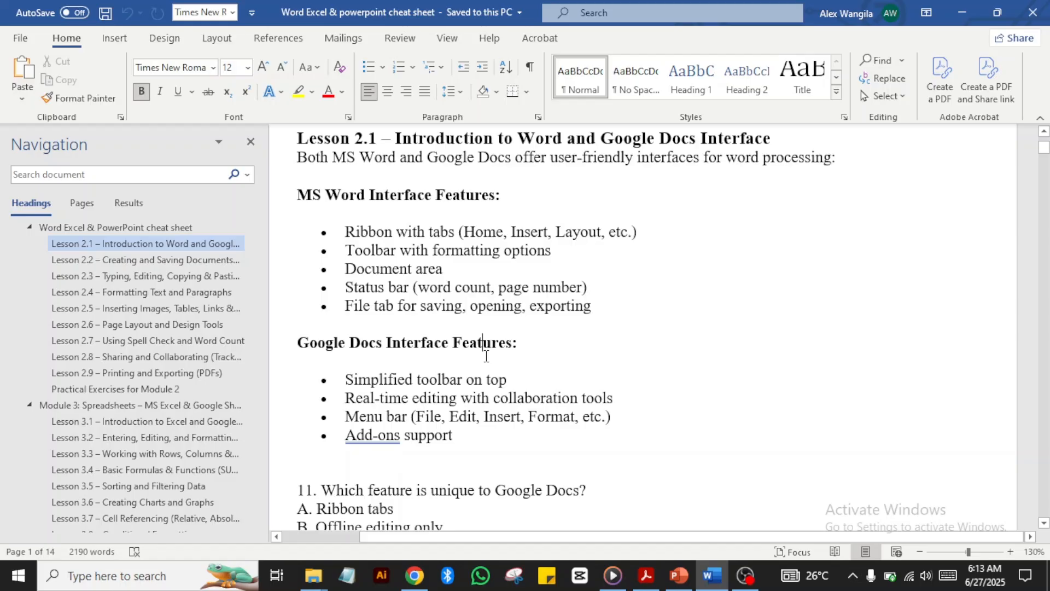
Step: Zoom the cheat sheet from 130% to 150% and recentre the page horizontally
key("Up")
key("Up")
key("Up")
key("Up")
key("Up")
key("Up")
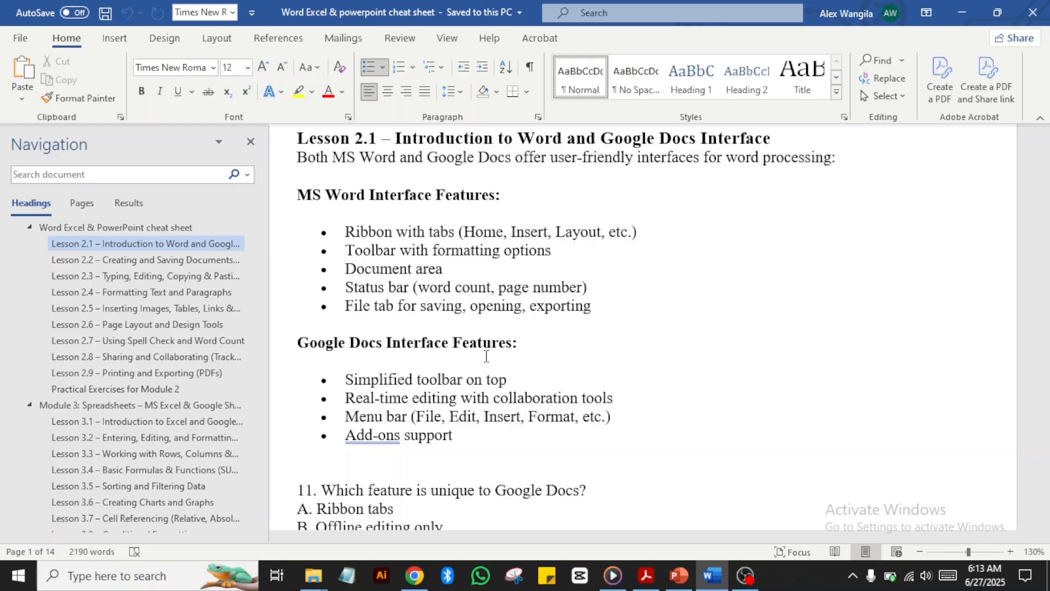
left_click(1009, 551)
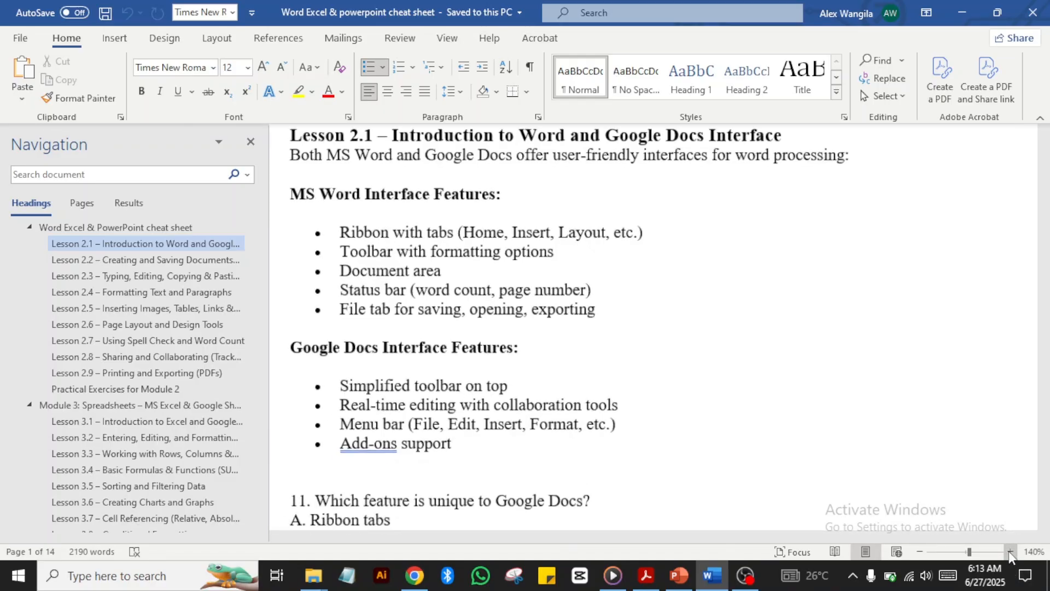
left_click(1010, 551)
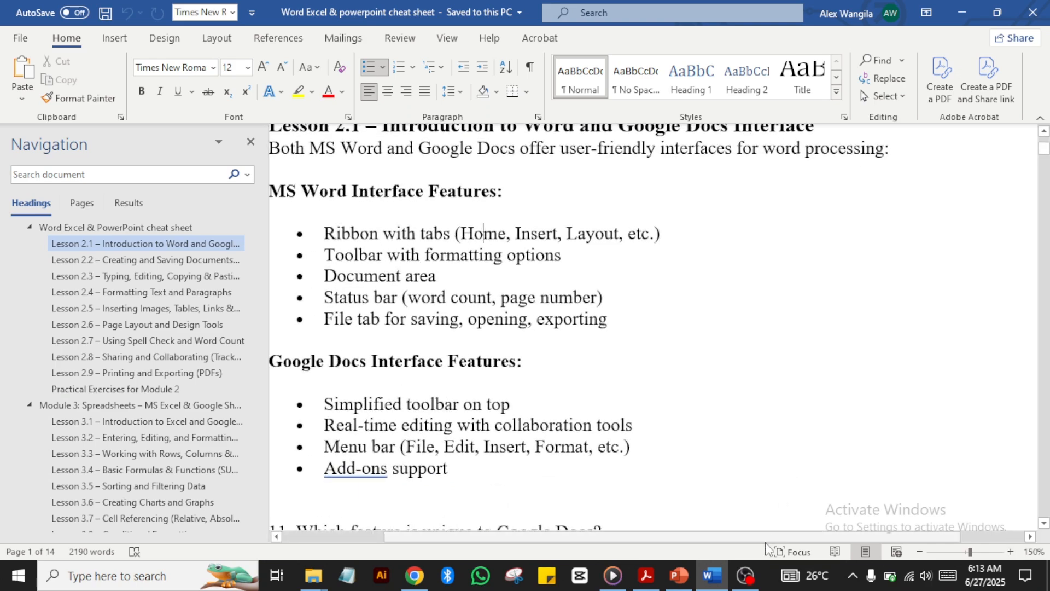
left_click_drag(761, 536, 734, 535)
Step: Place the insertion point on the Status bar line of the feature bullets
left_click(716, 452)
key("Up")
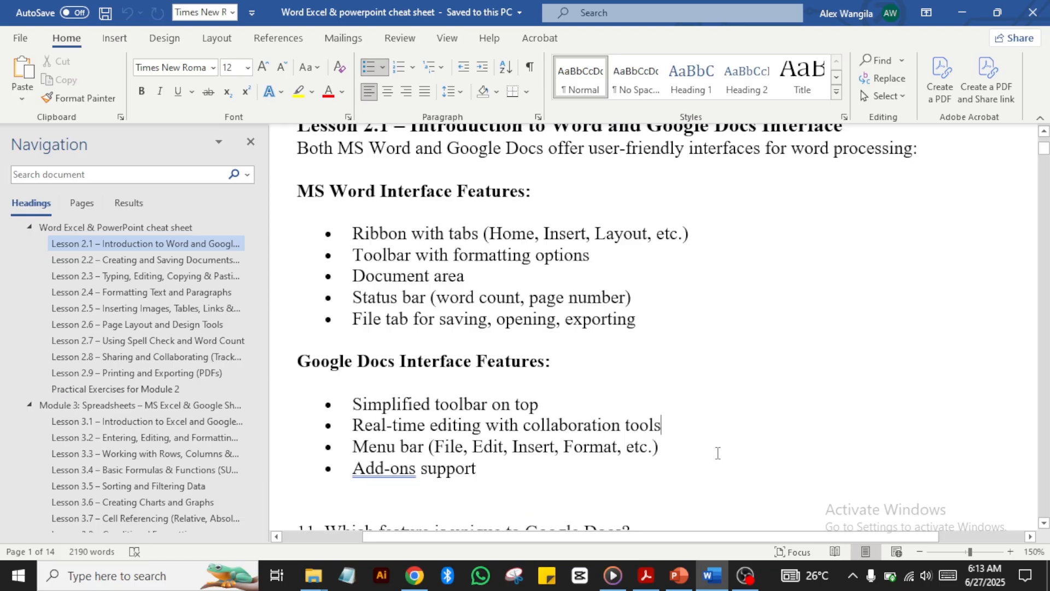
key("Up")
key("Up")
key("Up")
key("Up")
key("Up")
key("Up")
Step: Create a blank Word document, Document.docx, from the Microsoft 365 home page in Chrome
left_click(415, 575)
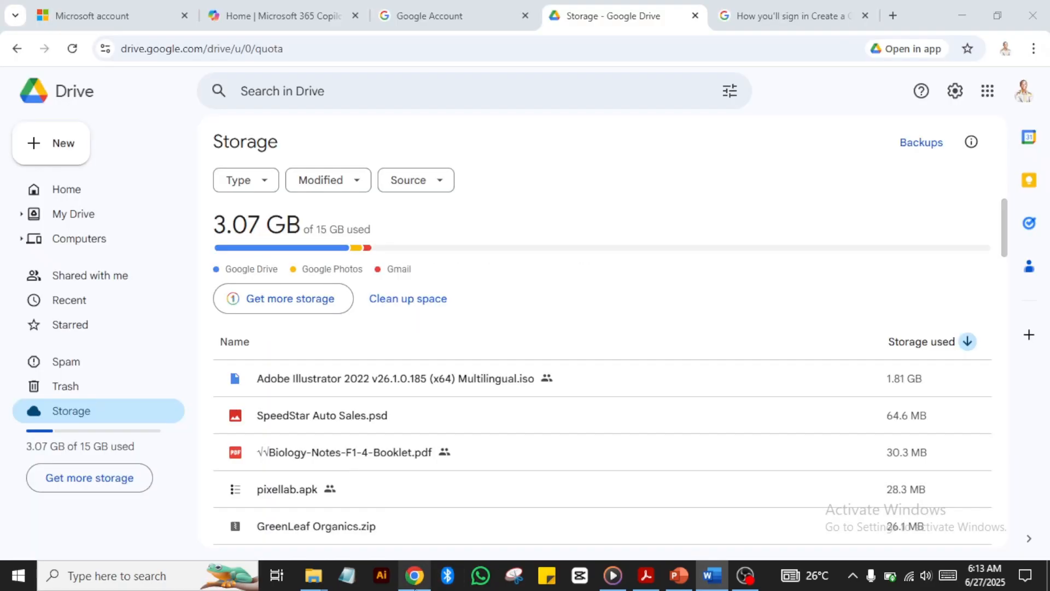
left_click(312, 21)
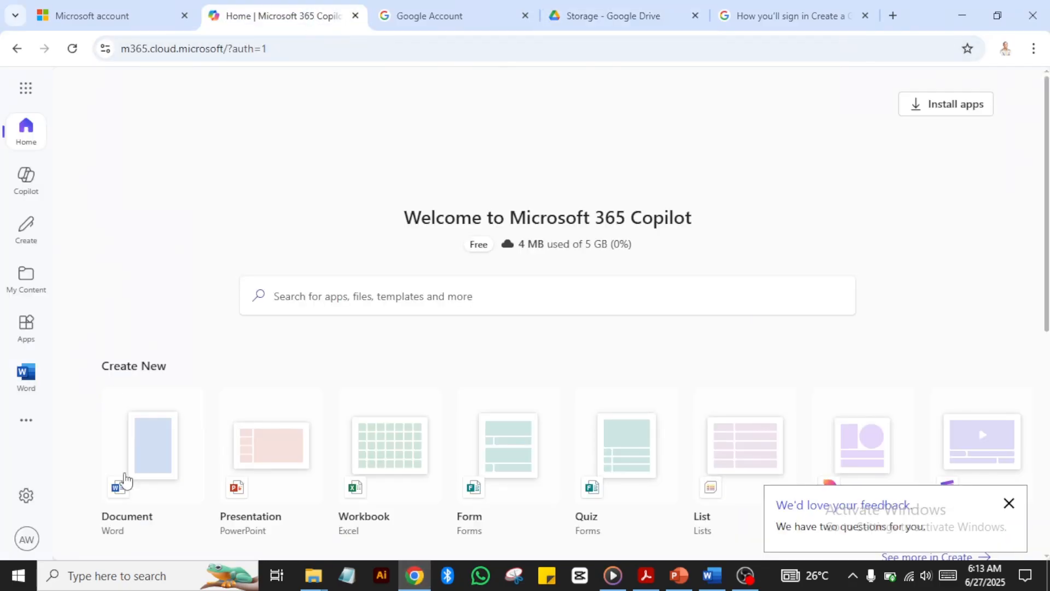
left_click(143, 462)
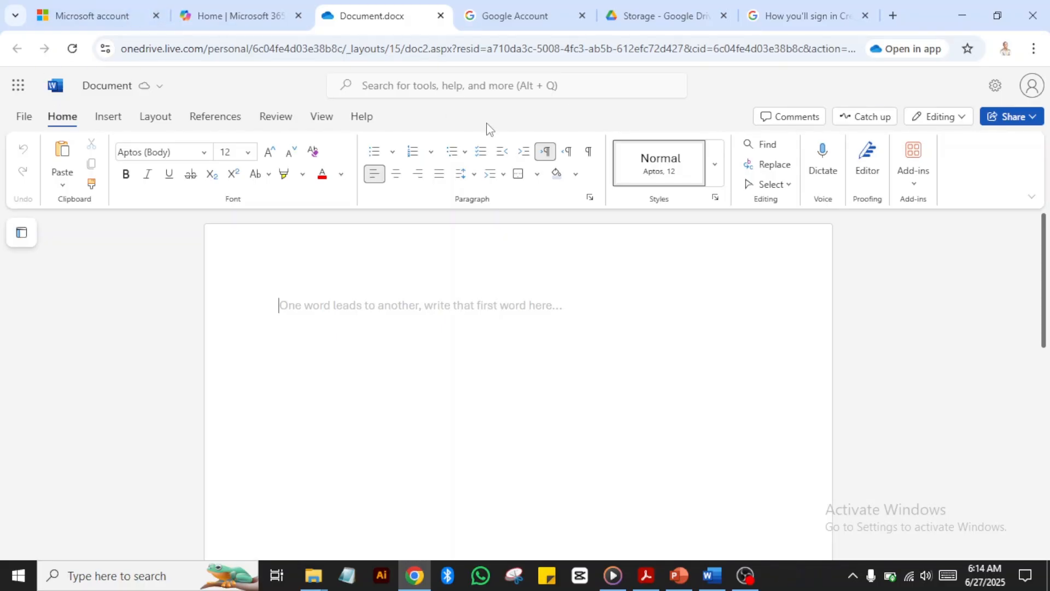
left_click(711, 579)
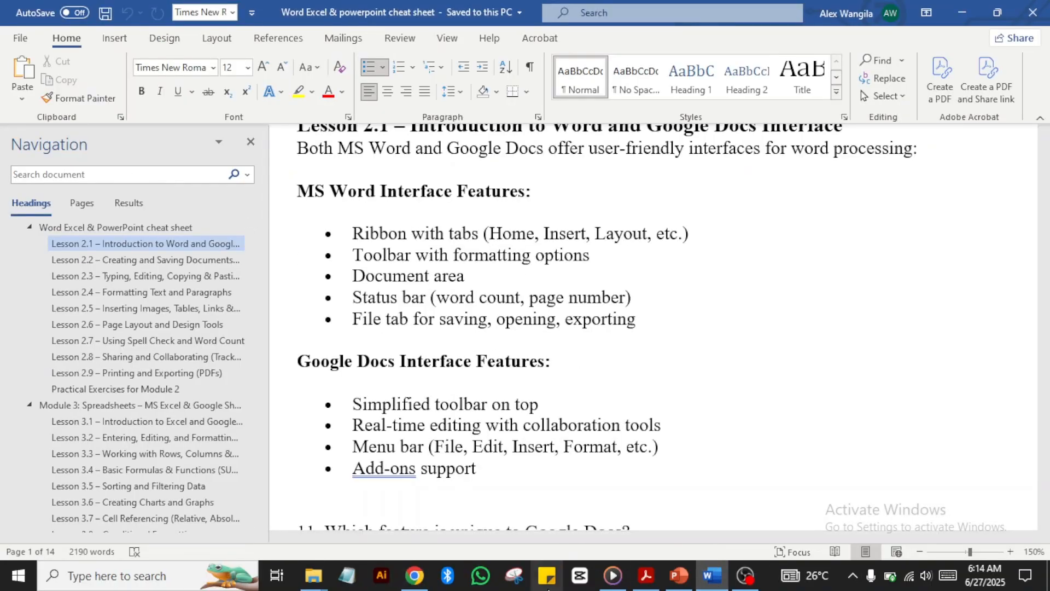
left_click(416, 575)
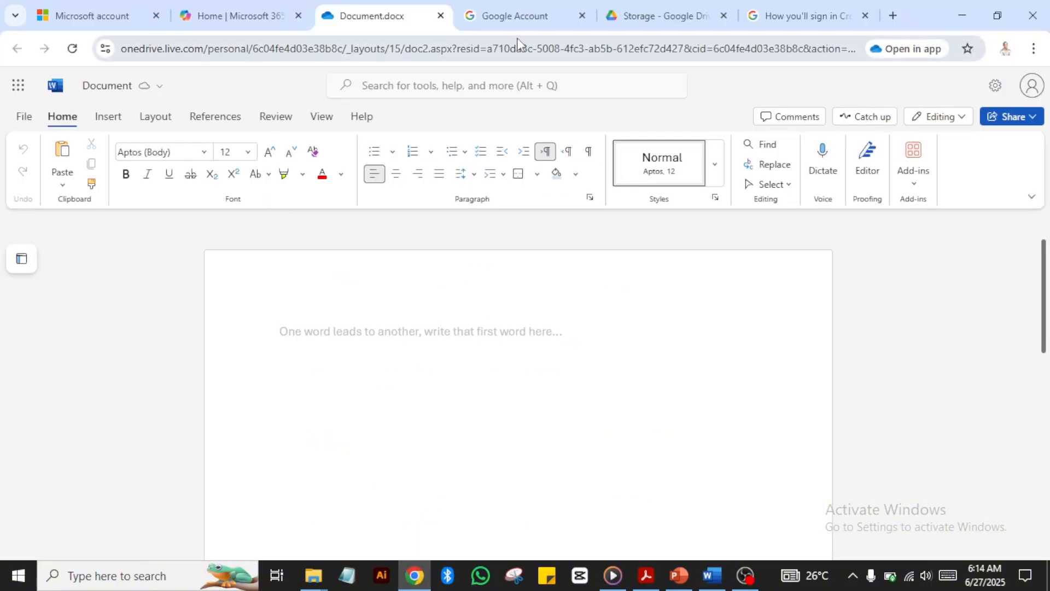
Step: Launch Docs from the Google Account apps menu and start a Blank document
left_click(514, 22)
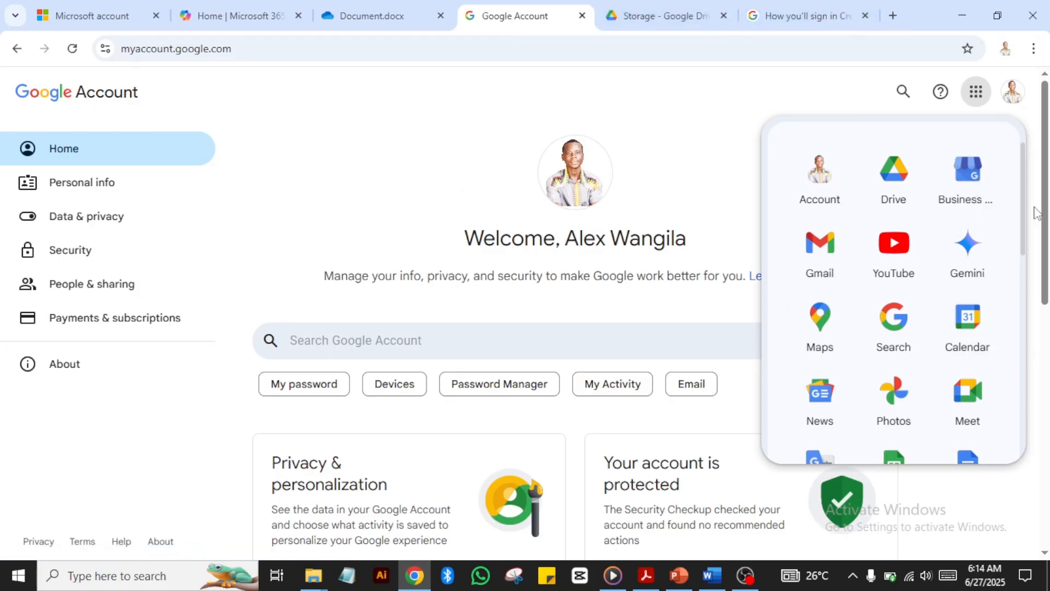
scroll(1020, 235, "down", 3)
scroll(1009, 208, "up", 3)
scroll(1012, 235, "down", 2)
scroll(1012, 241, "down", 1)
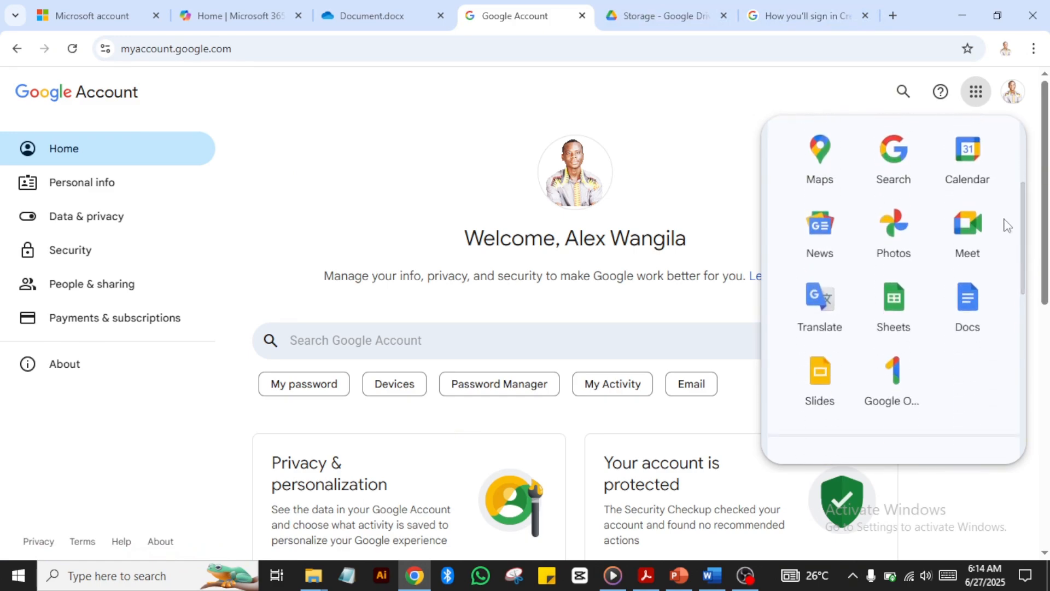
left_click(971, 300)
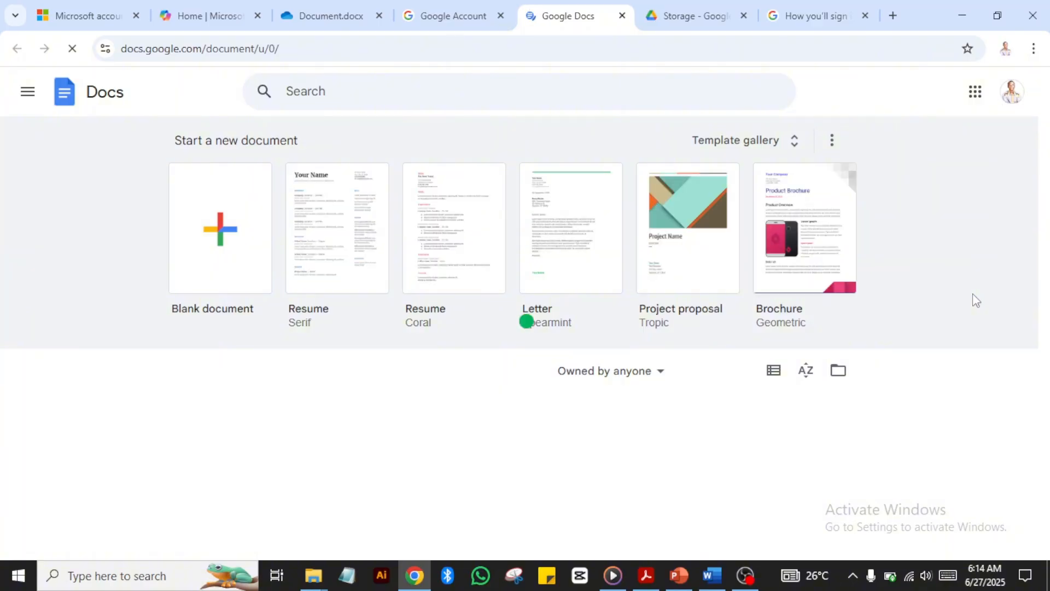
left_click(220, 235)
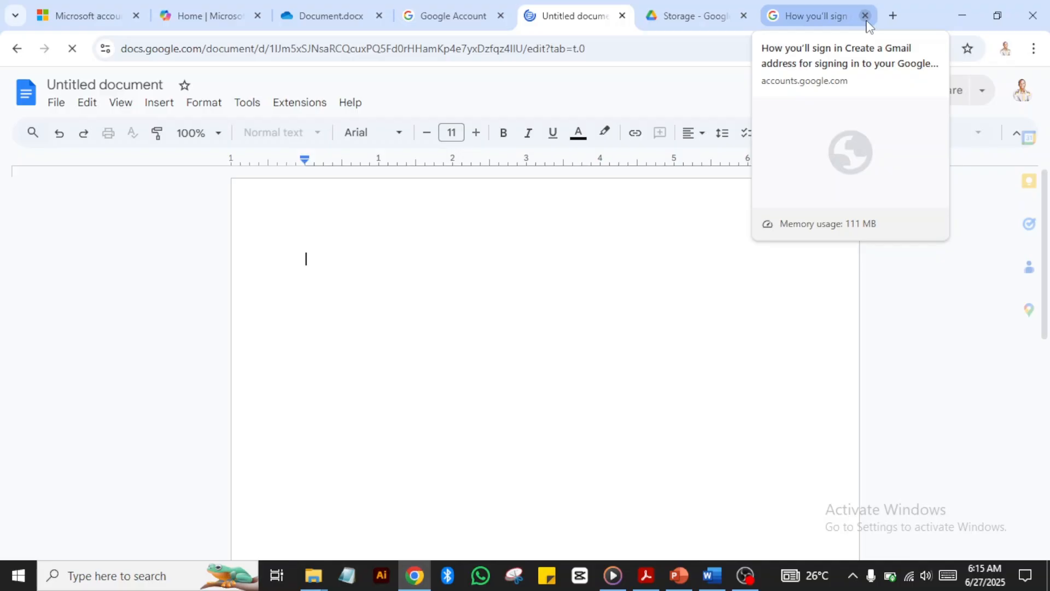
Step: Close the extra browser tabs and dismiss the eSignatures banner in the Untitled Google Doc
left_click(865, 15)
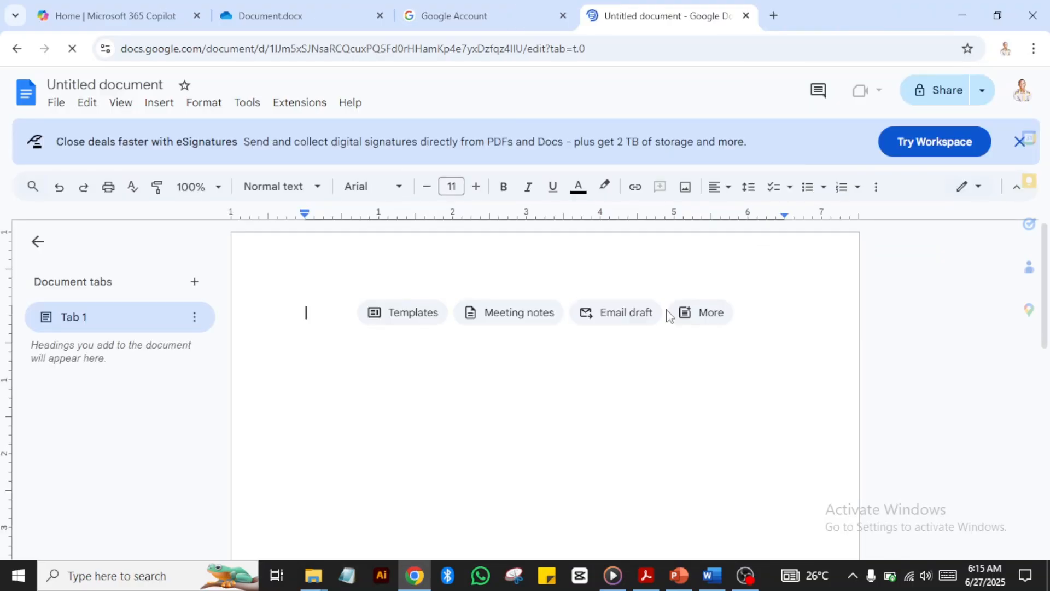
right_click(667, 316)
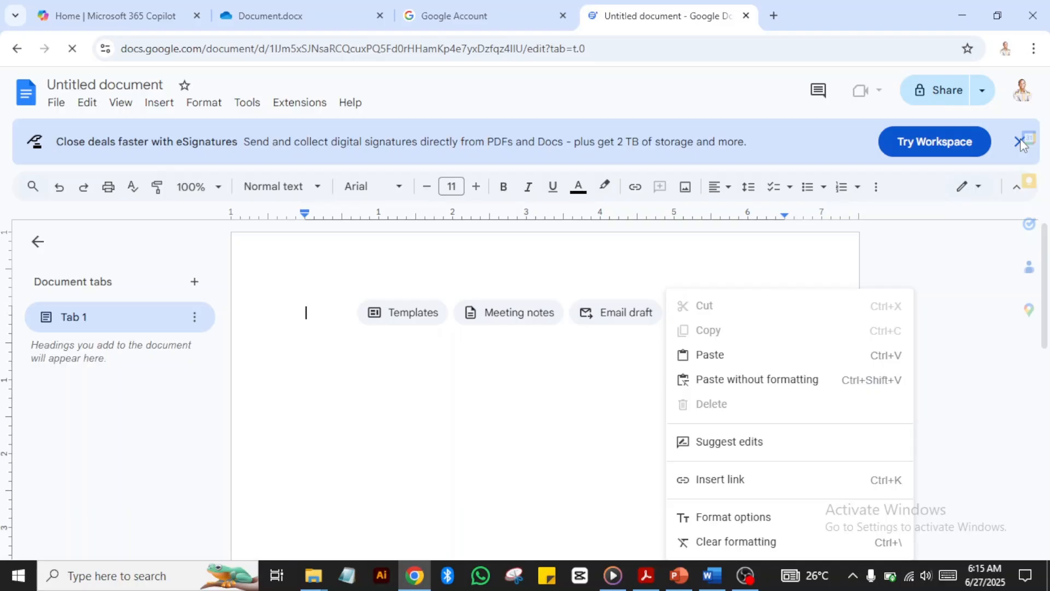
left_click(1019, 141)
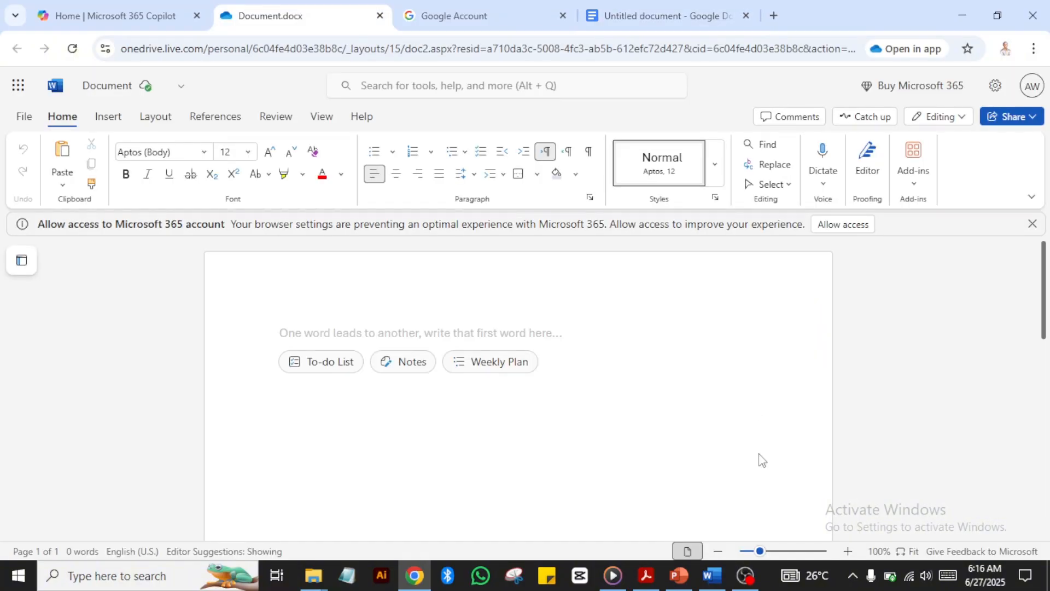
Step: Bring the desktop cheat sheet with Lesson 2.1's interface feature lists back on screen
left_click(713, 575)
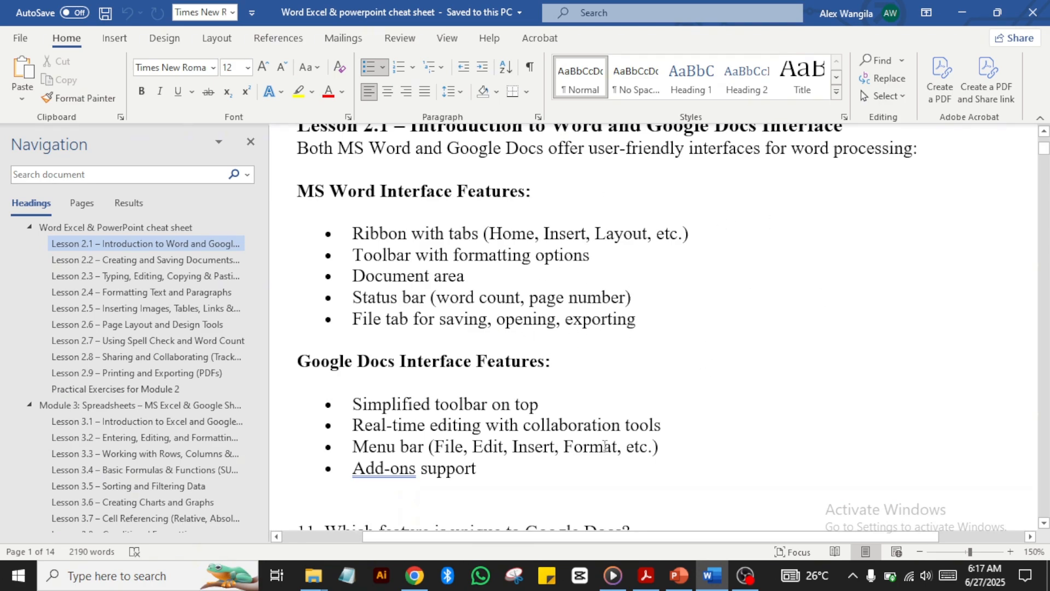
left_click(414, 577)
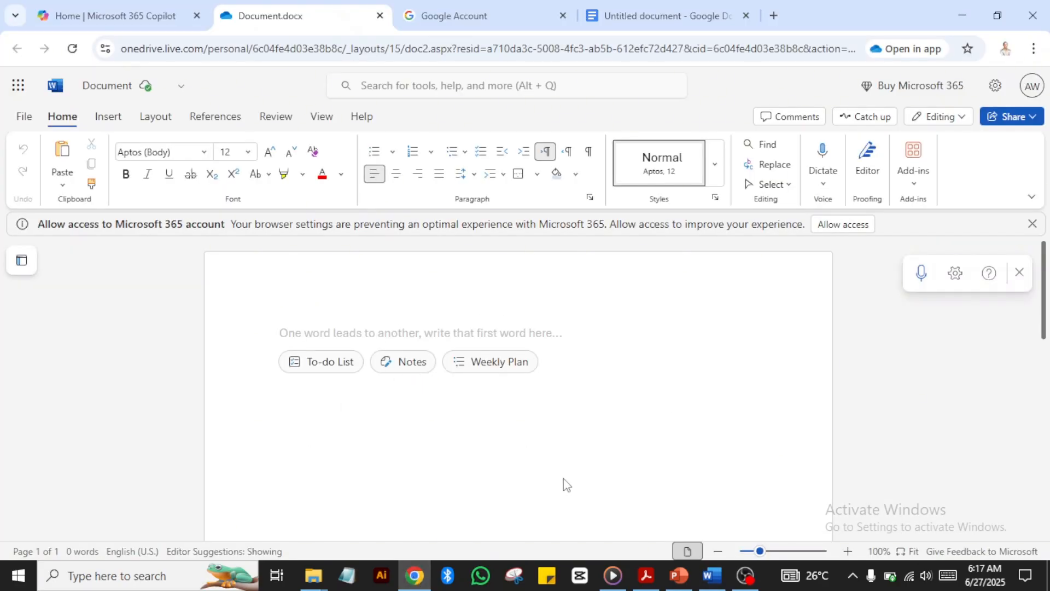
key("alt+Tab")
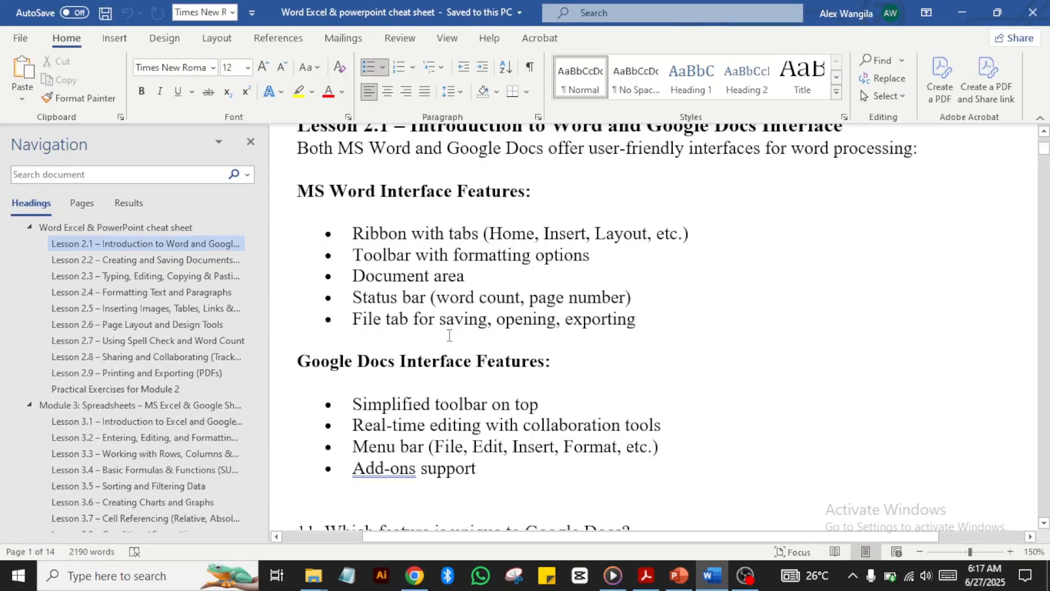
Step: Glance at the Untitled Google Doc, then bring the blank Document.docx tab forward
mouse_move(614, 583)
left_click(420, 577)
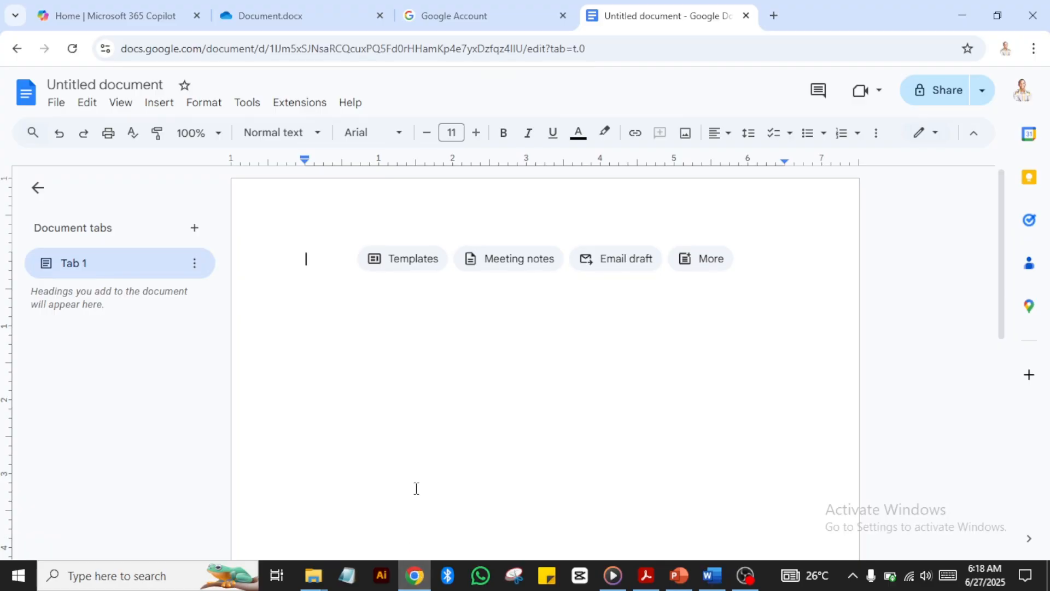
left_click(265, 17)
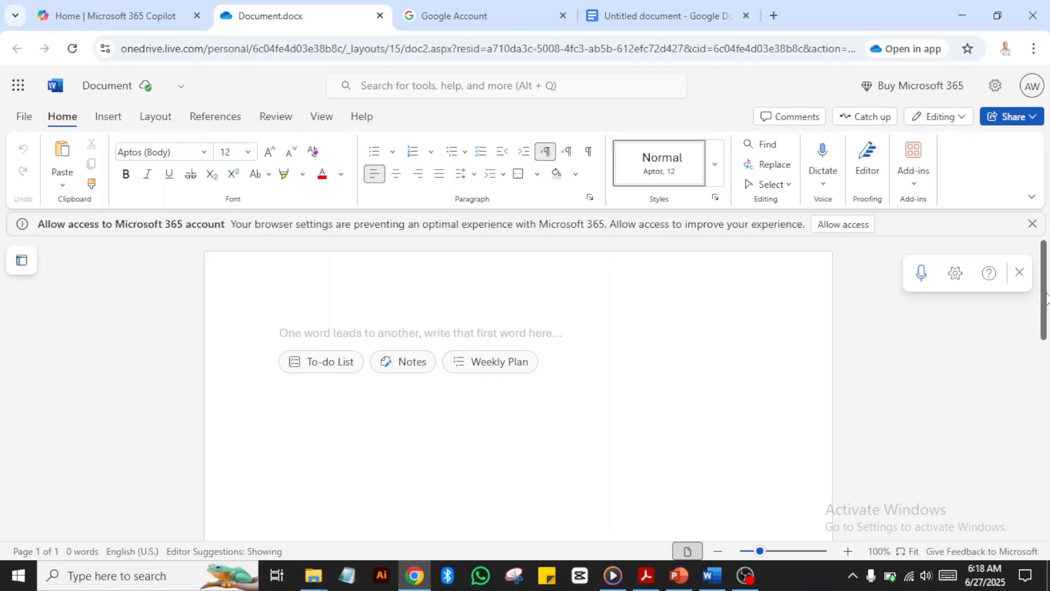
Step: Scroll the blank online document down and up, then return to the desktop cheat sheet
left_click_drag(1045, 298, 1044, 497)
scroll(1007, 344, "up", 5)
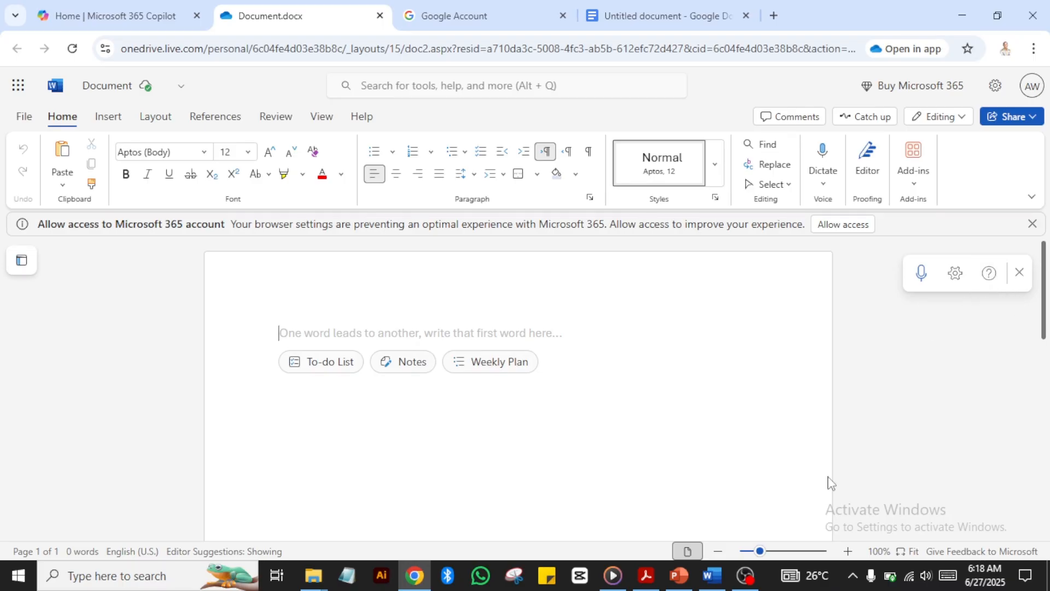
left_click(711, 575)
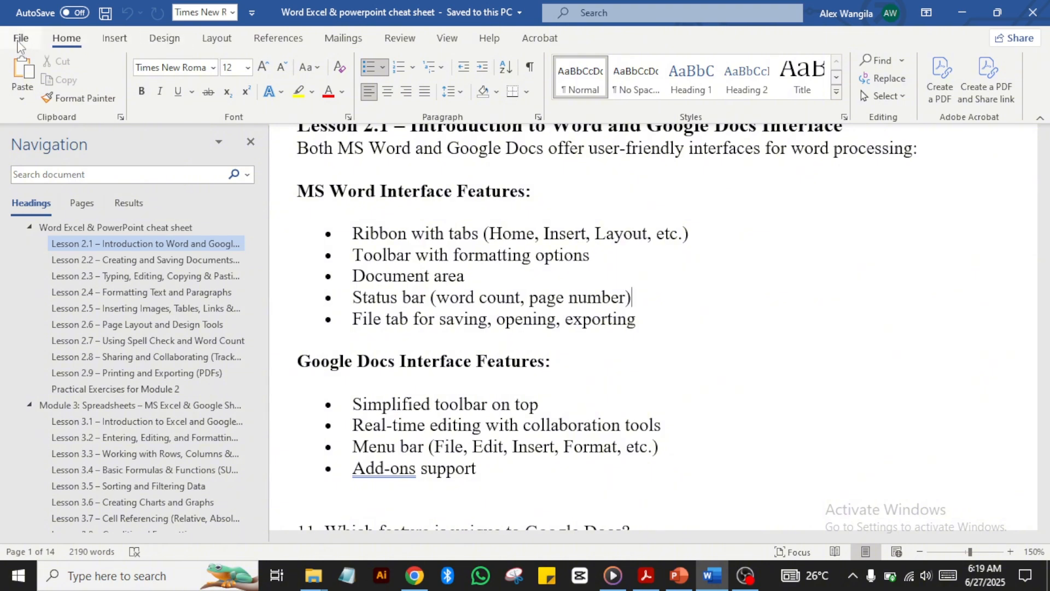
Step: Look through desktop Word's File Home, New and Open pages, then return to the cheat sheet
left_click(20, 40)
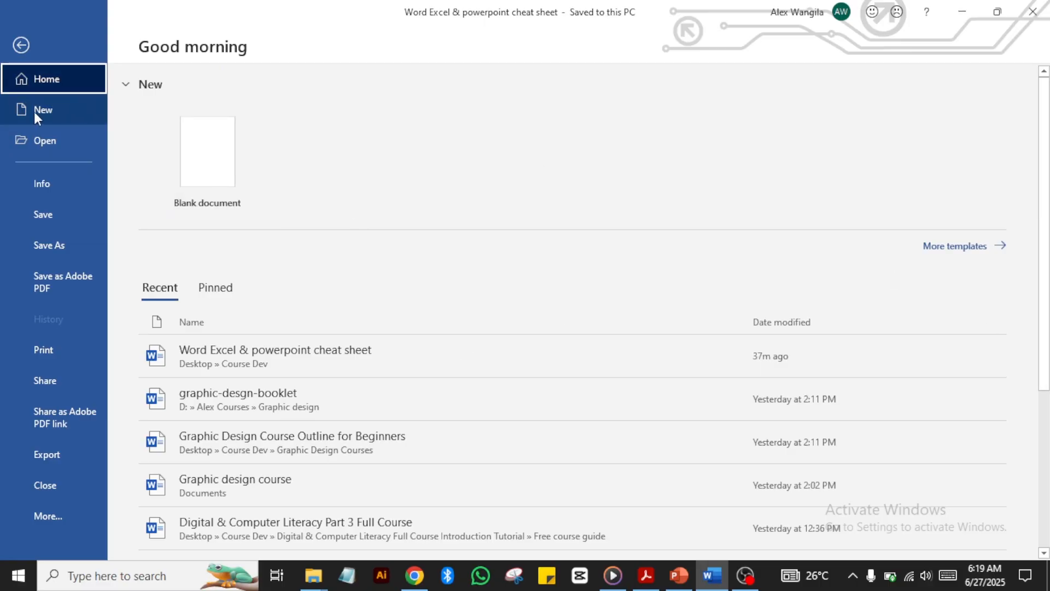
left_click(55, 111)
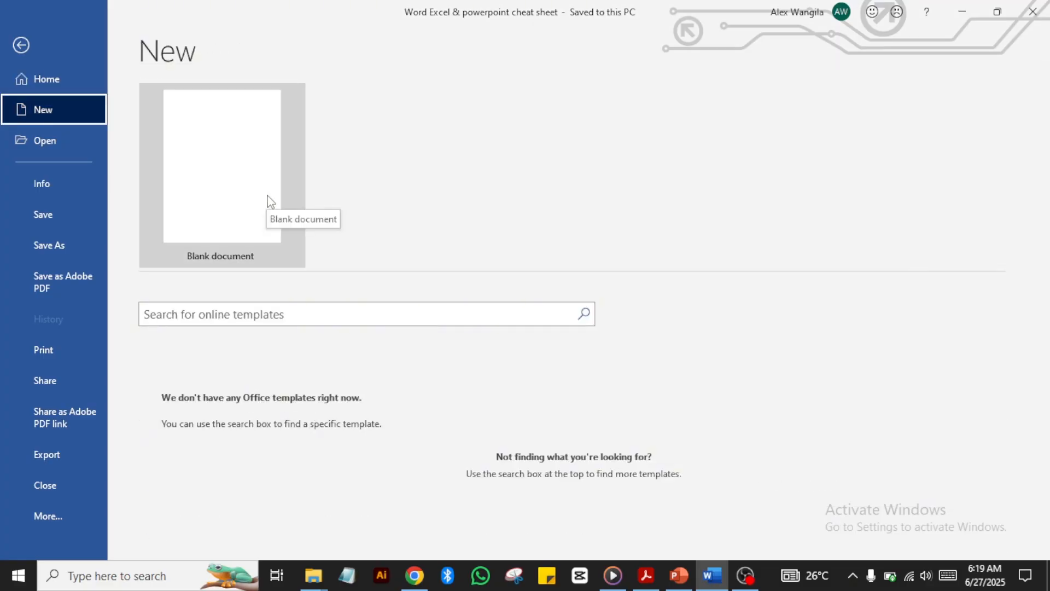
left_click(37, 146)
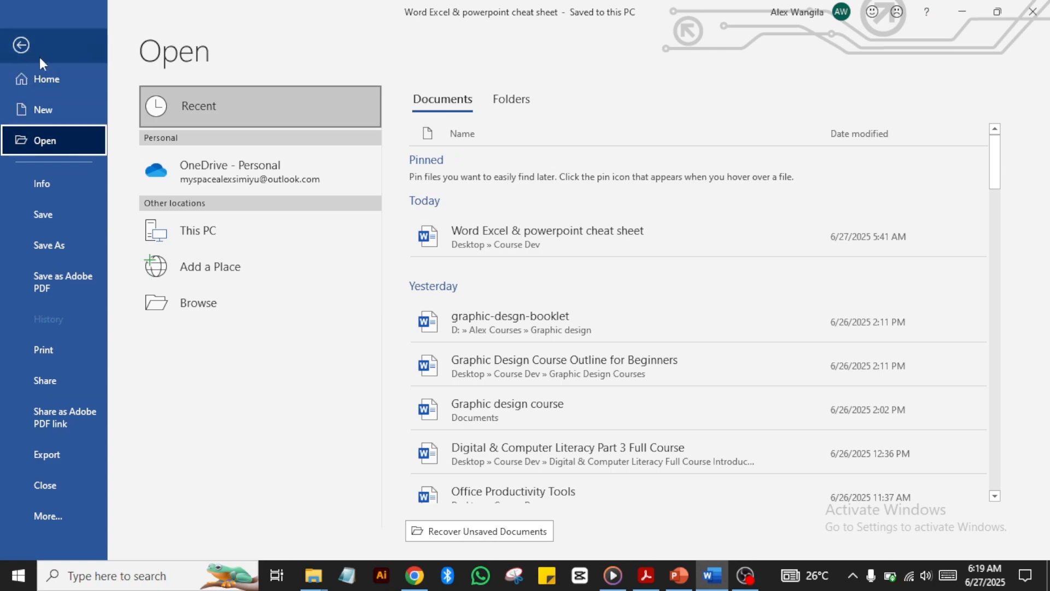
left_click(22, 44)
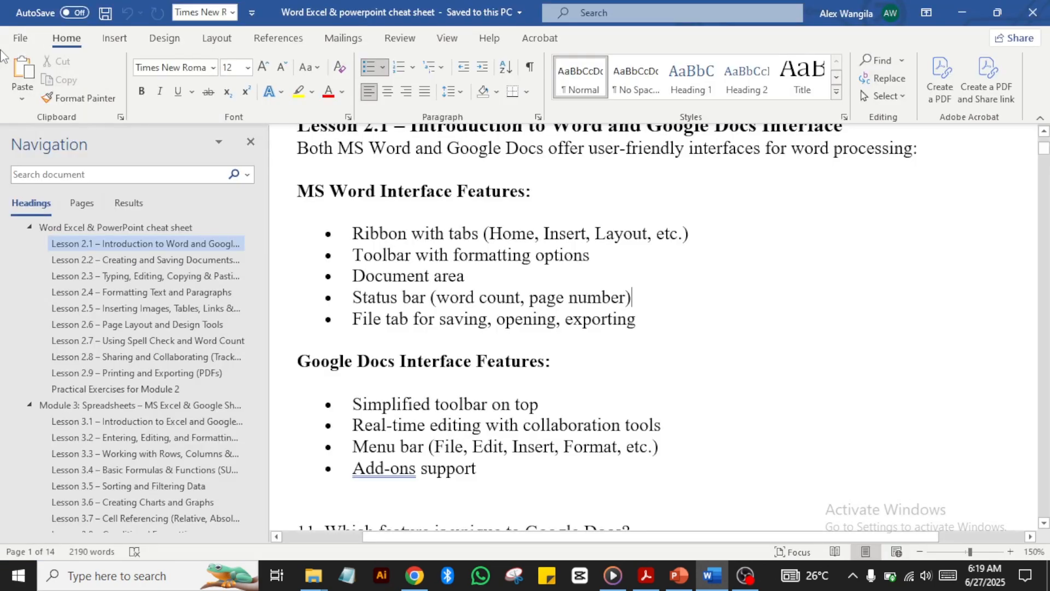
Step: Revisit the File home, get back to the cheat sheet, then bring the online Document.docx forward
left_click(20, 40)
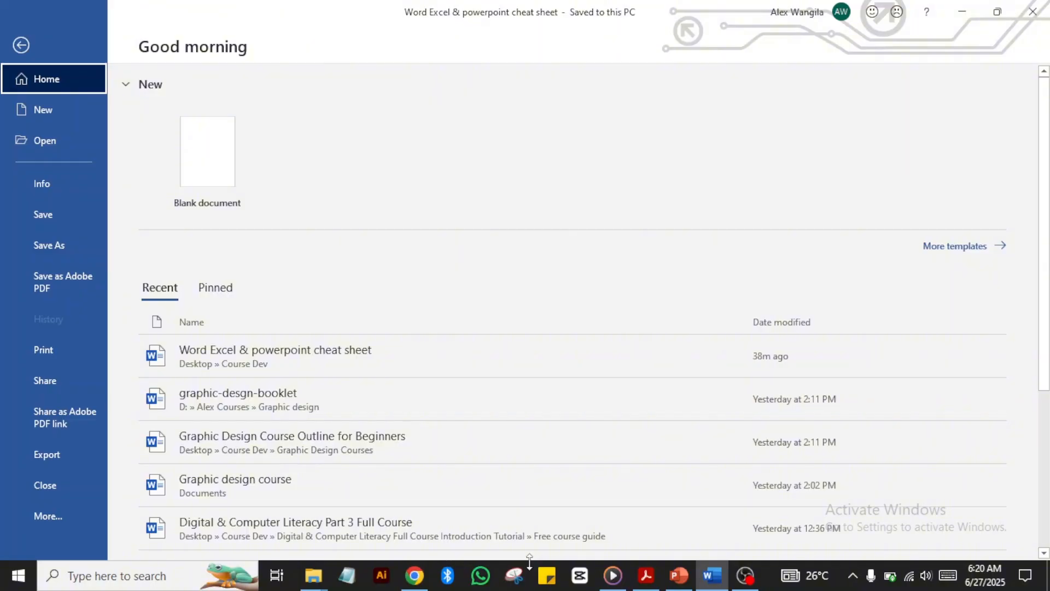
left_click(710, 575)
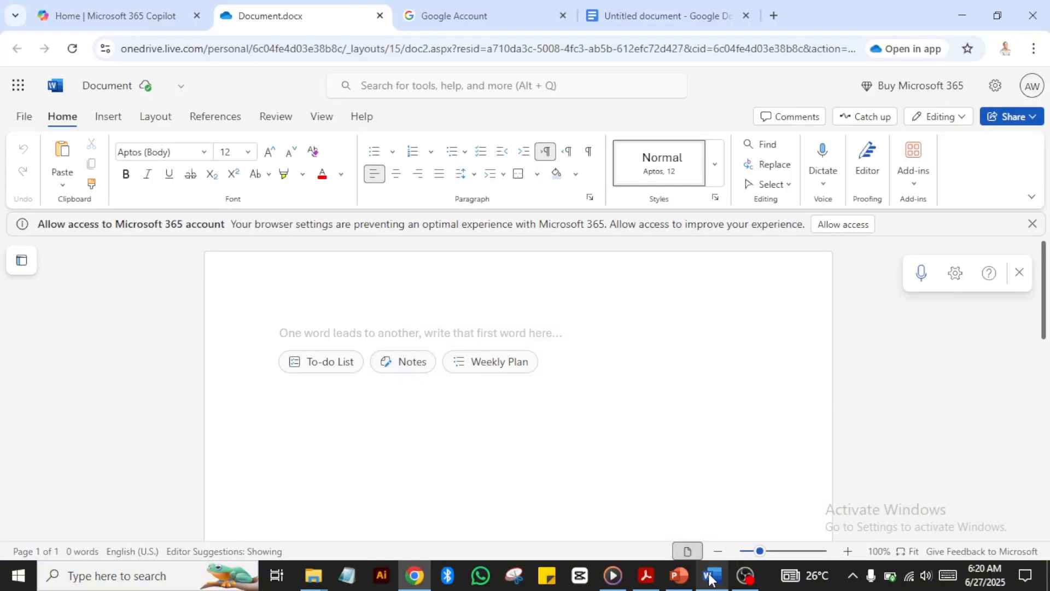
left_click(710, 575)
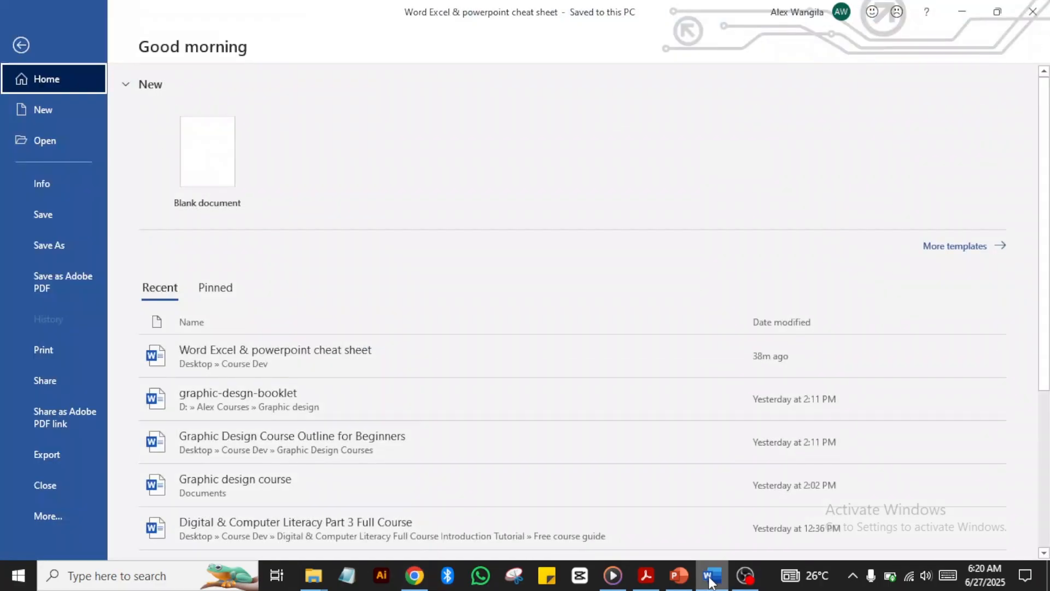
left_click(11, 49)
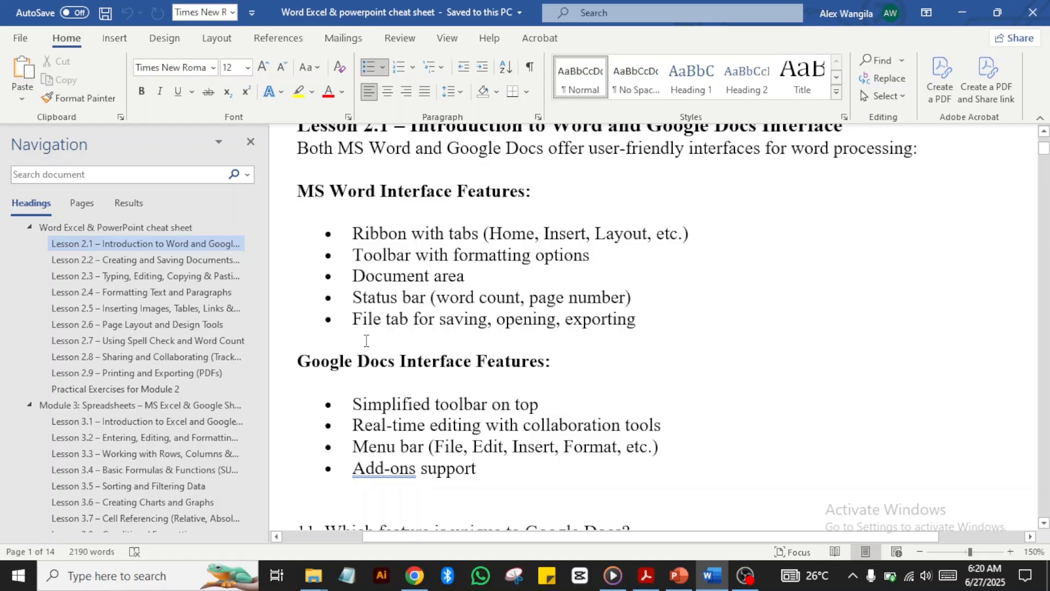
left_click(415, 576)
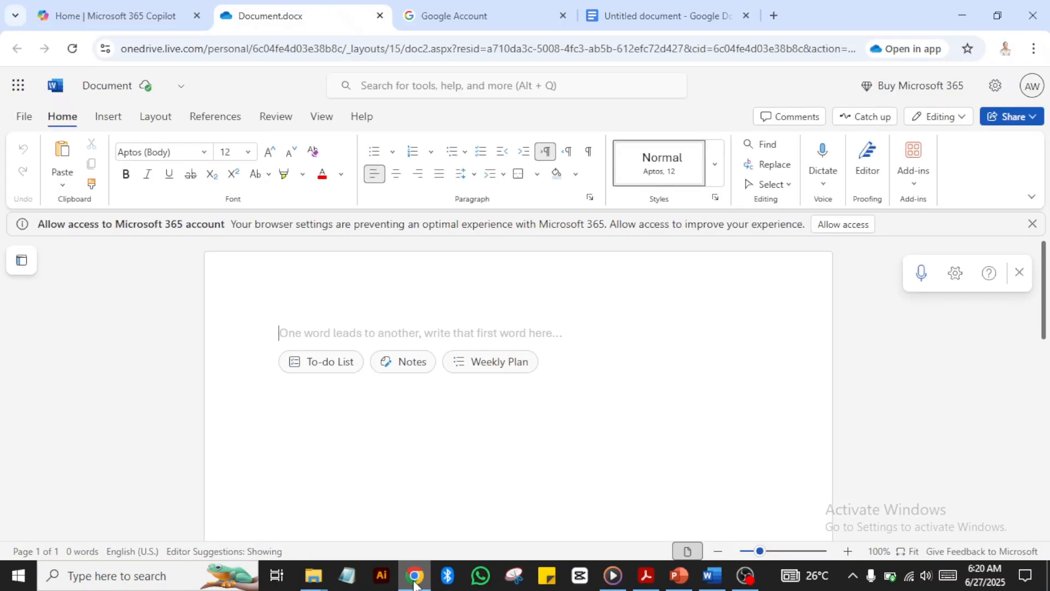
Step: View the online document's File pane with its Share, Create a Copy and Export (PDF, ODT) options
left_click(23, 117)
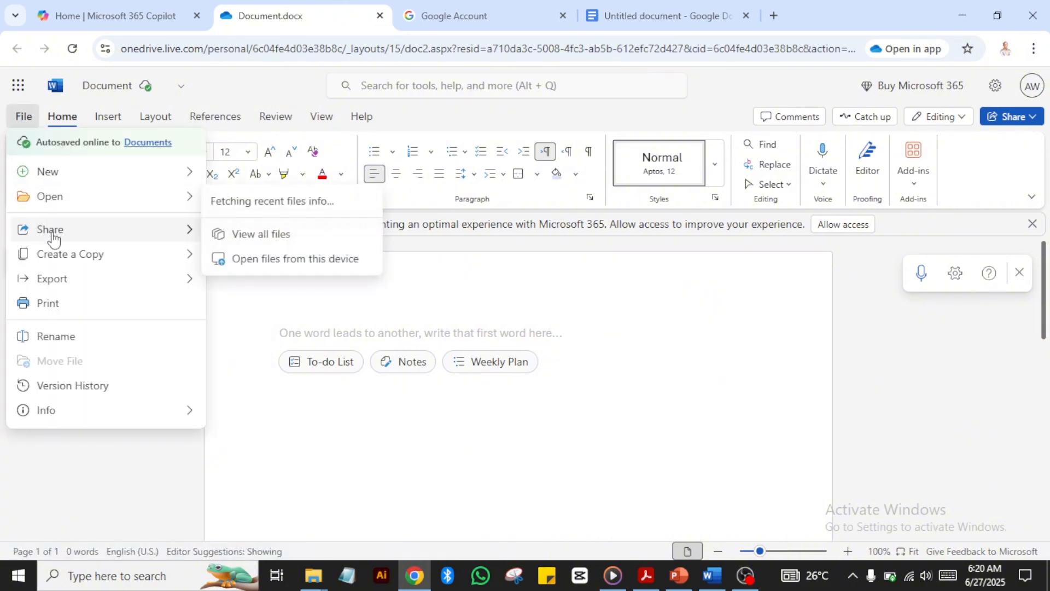
mouse_move(52, 238)
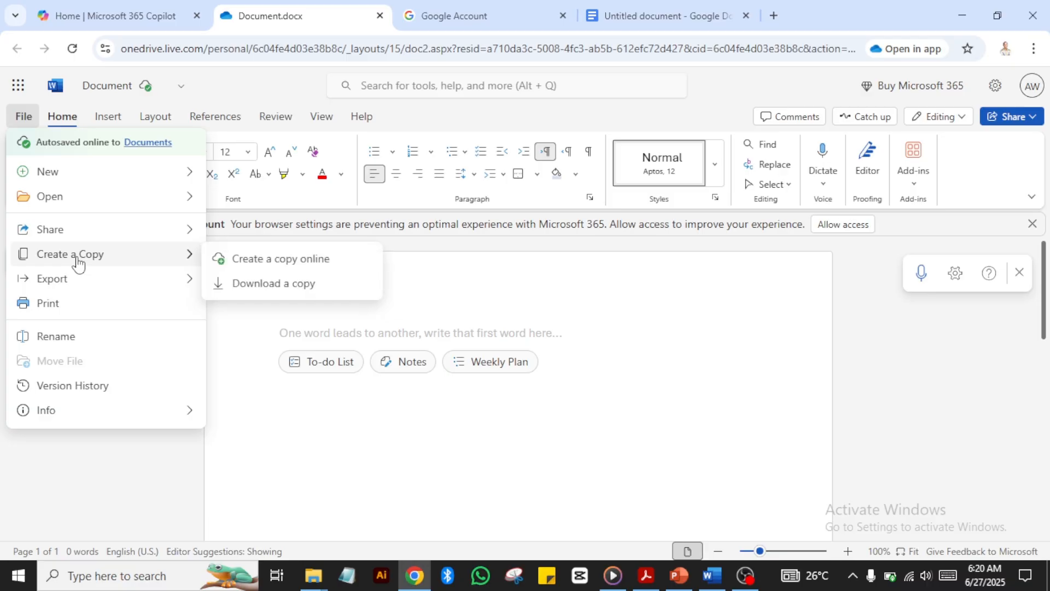
mouse_move(63, 284)
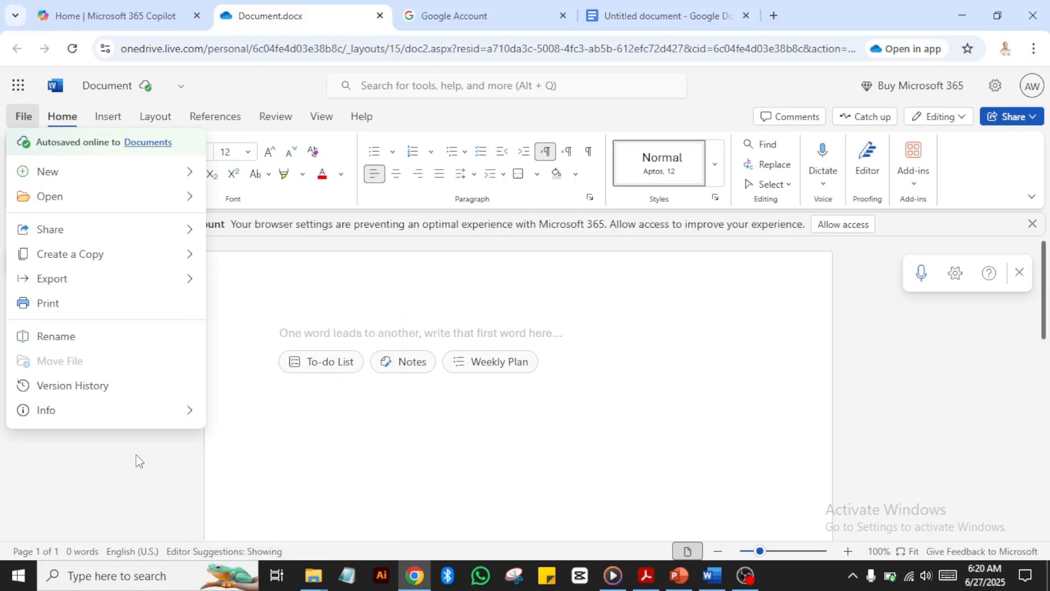
mouse_move(164, 277)
mouse_move(703, 584)
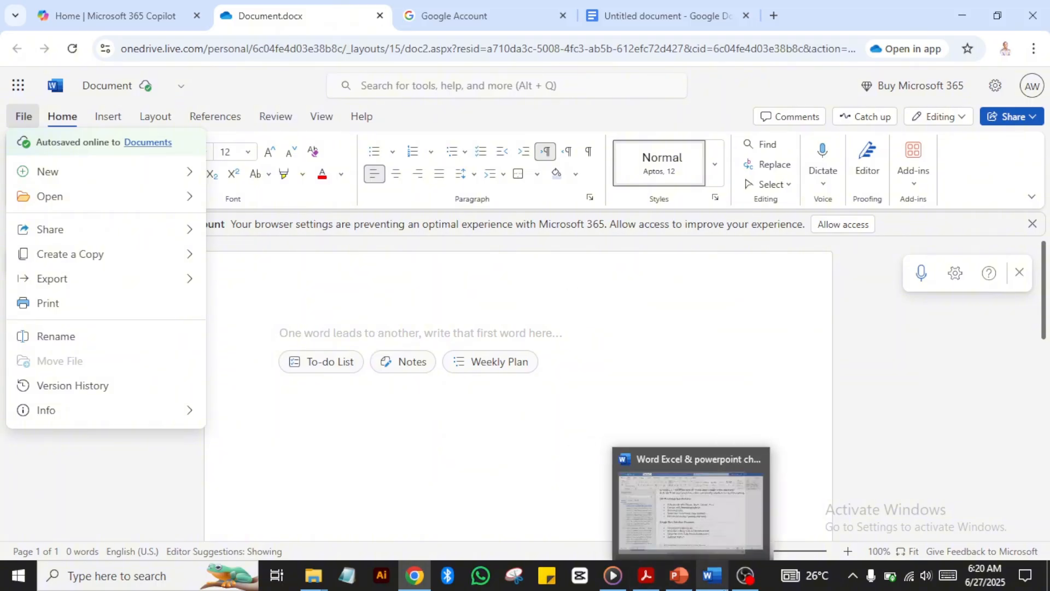
Step: Bring the Word cheat sheet window forward from the taskbar
left_click(710, 582)
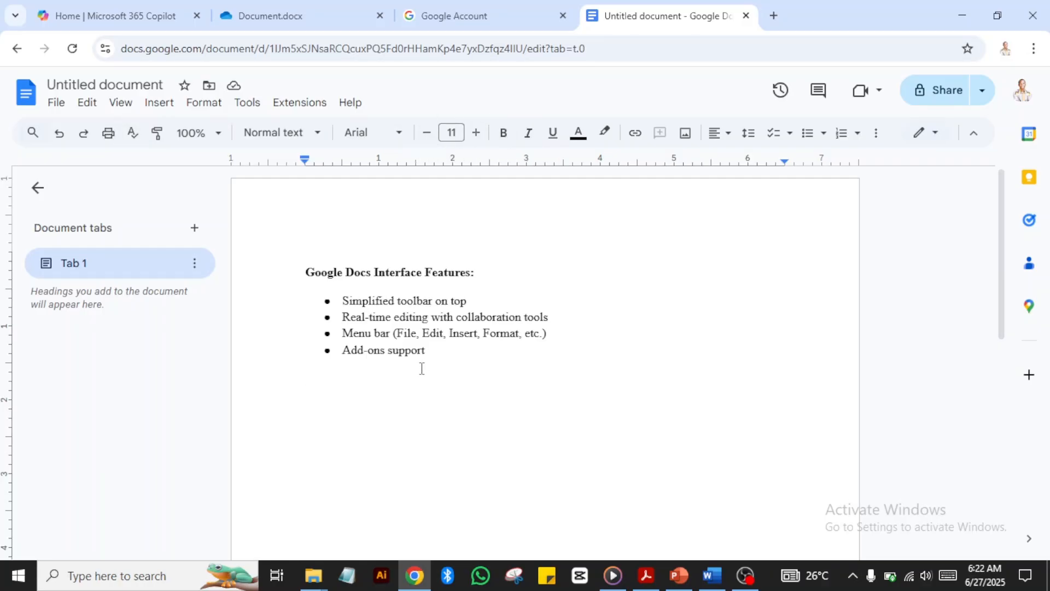
Step: Bold the fourth bullet, 'Add-ons support', under 'Google Docs Interface Features:'
triple_click(329, 356)
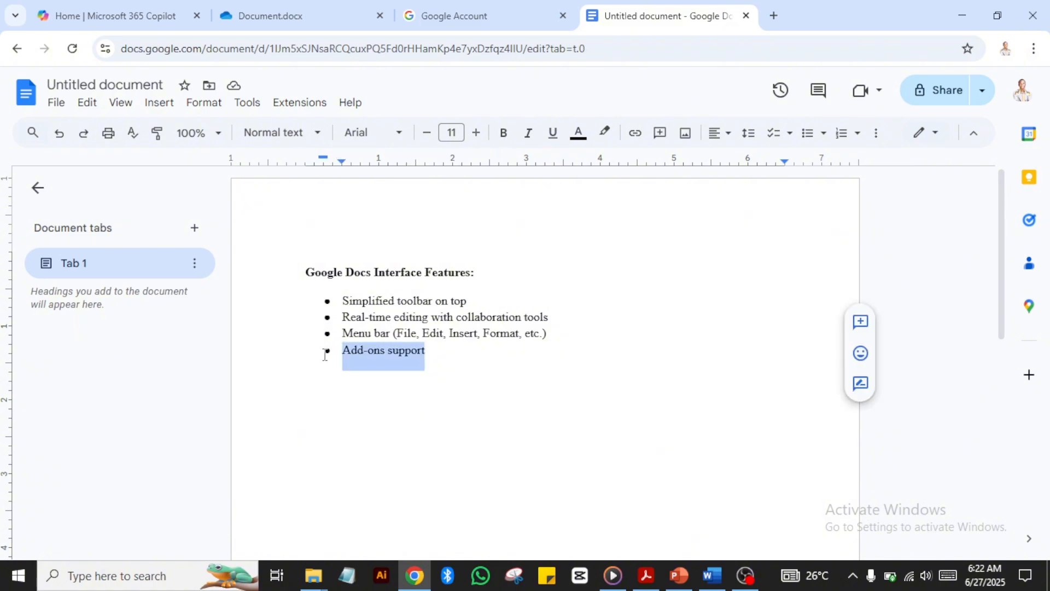
left_click(507, 142)
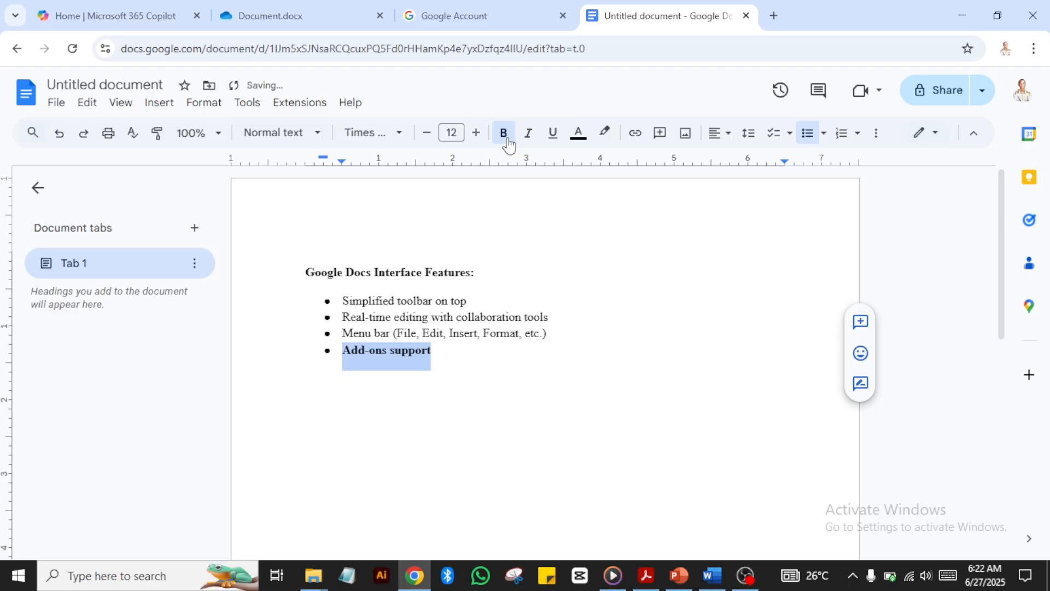
left_click(452, 344)
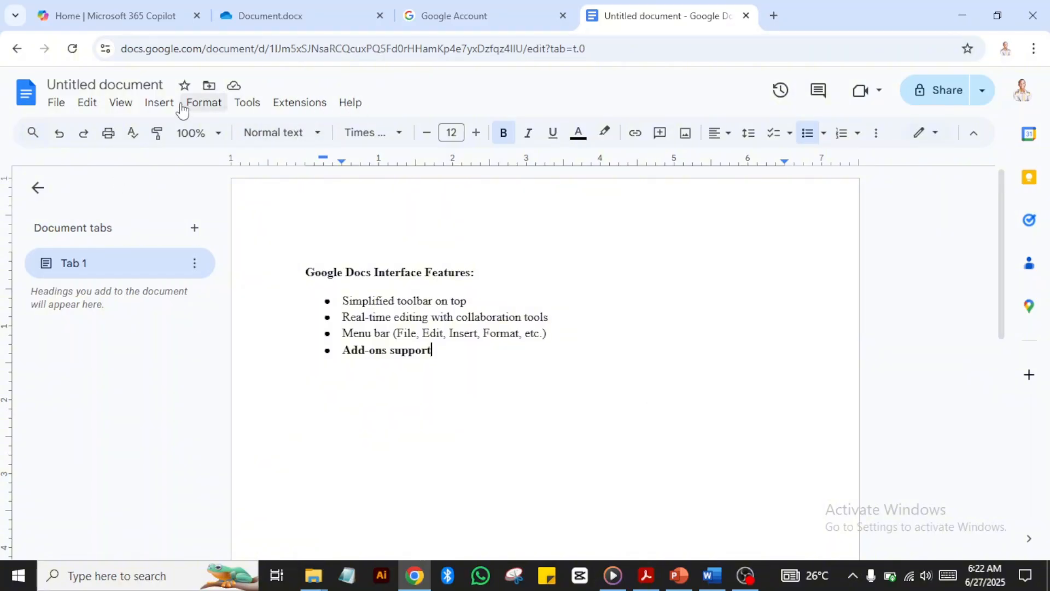
left_click(27, 96)
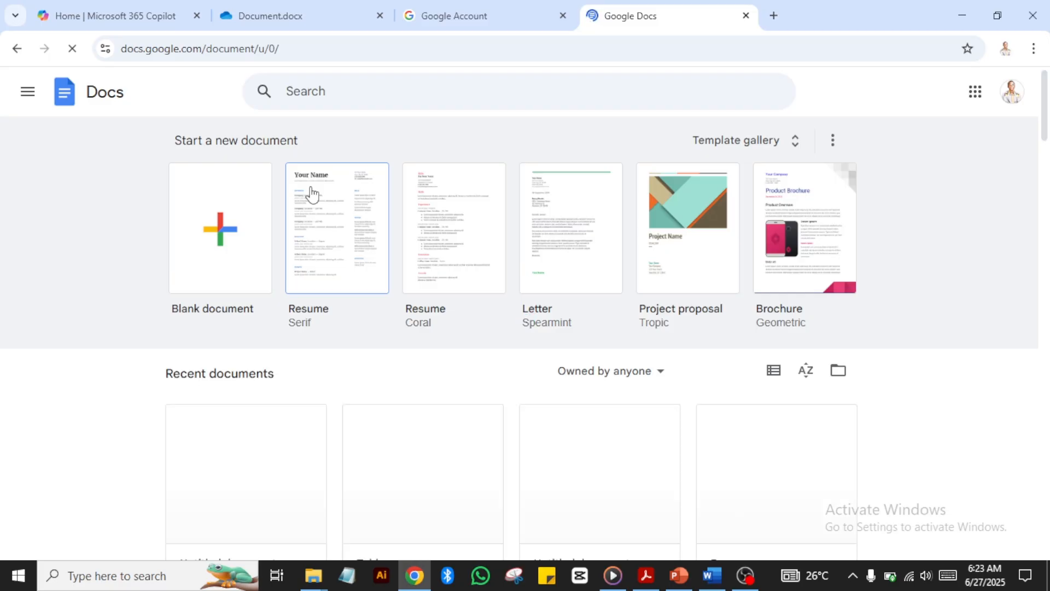
left_click(17, 49)
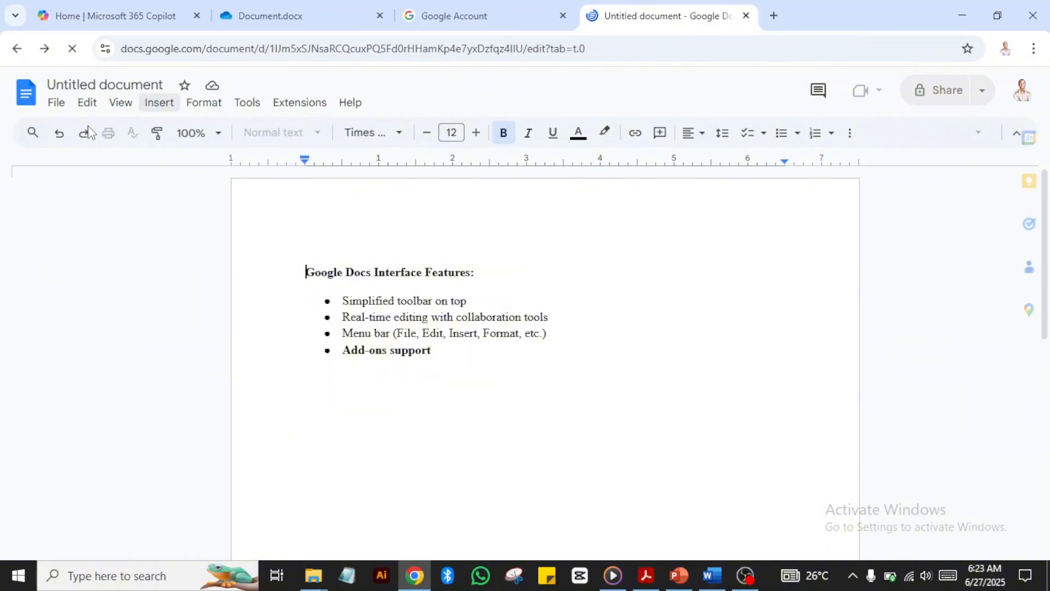
left_click(57, 102)
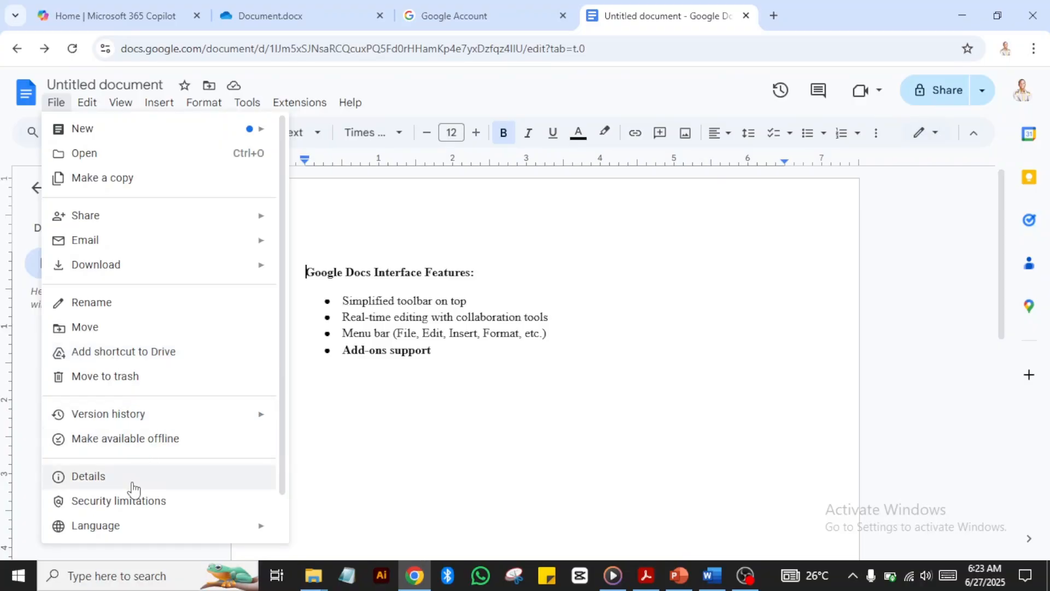
left_click(351, 441)
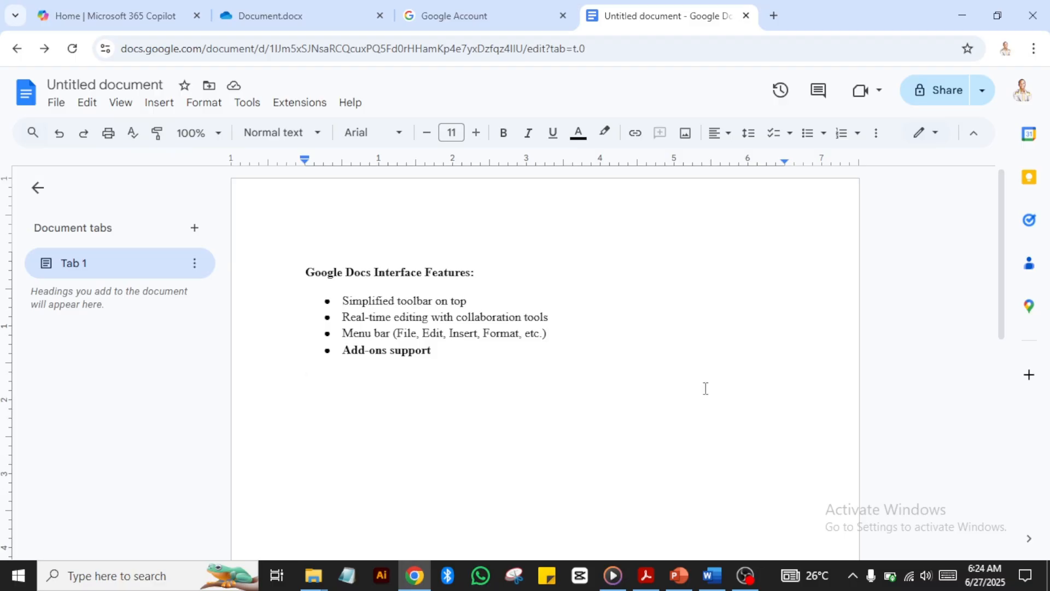
Step: Move between the Google Docs tab and the cheat sheet, ending on the Document.docx tab
left_click(293, 20)
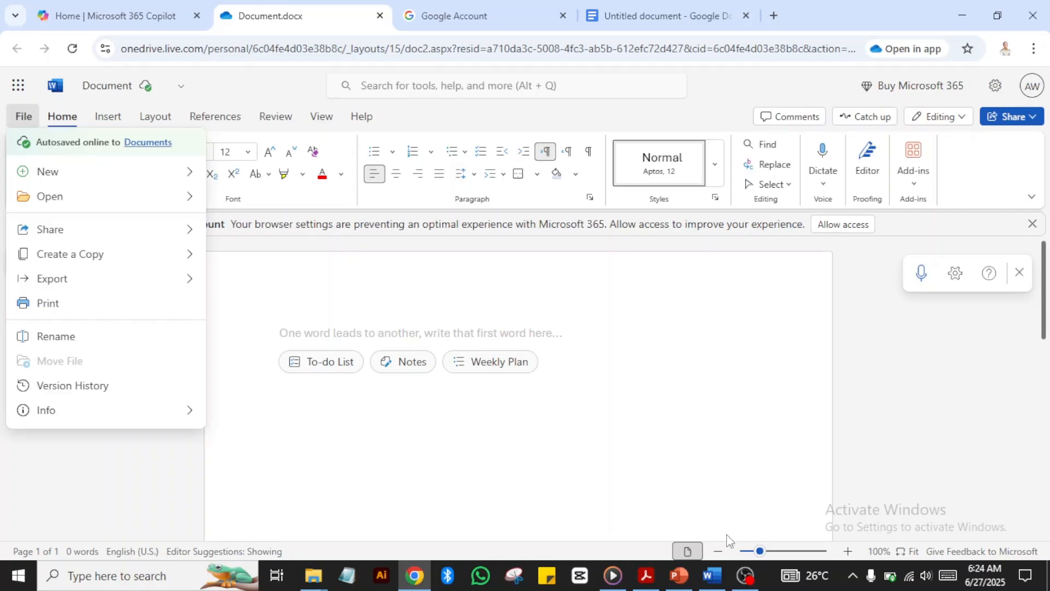
left_click(646, 12)
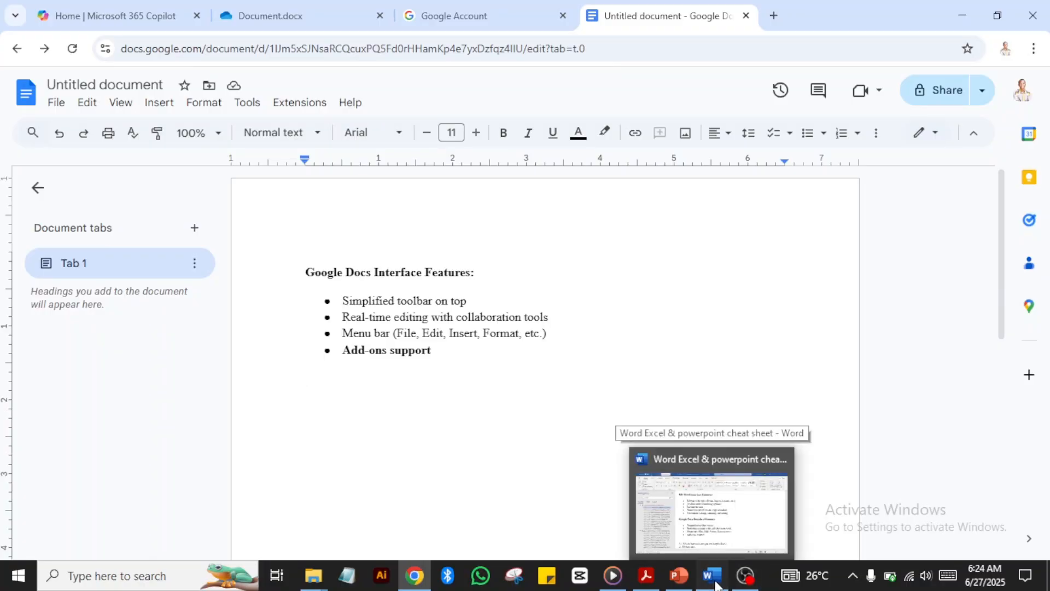
left_click(717, 585)
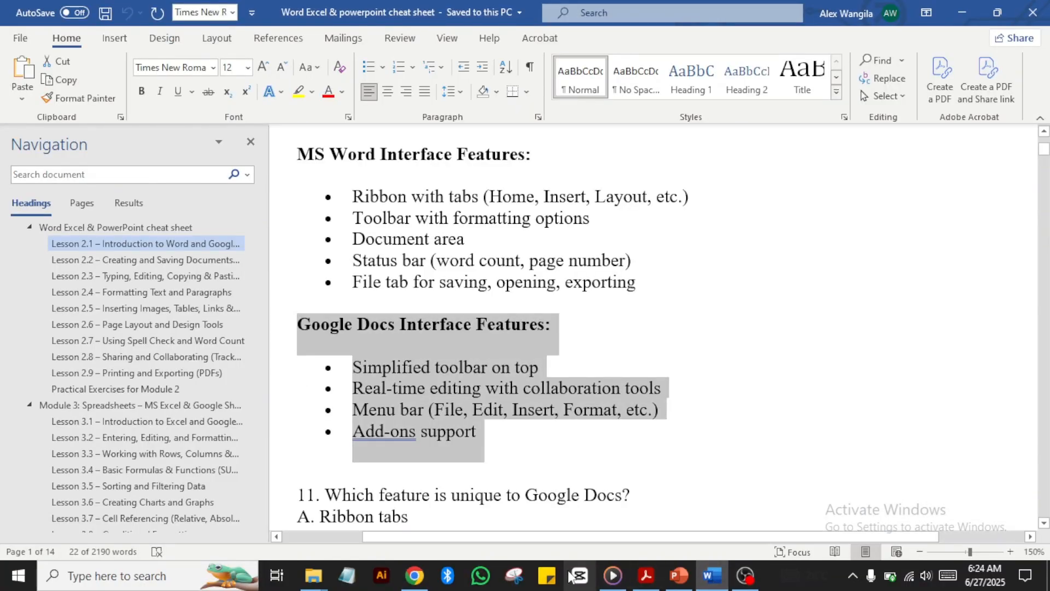
left_click(416, 577)
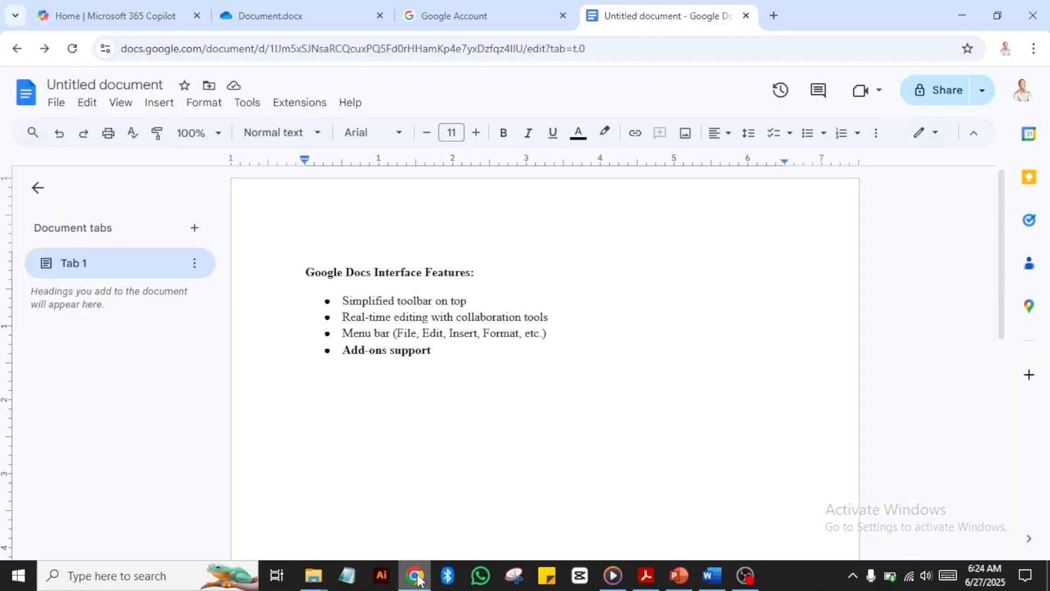
left_click(277, 13)
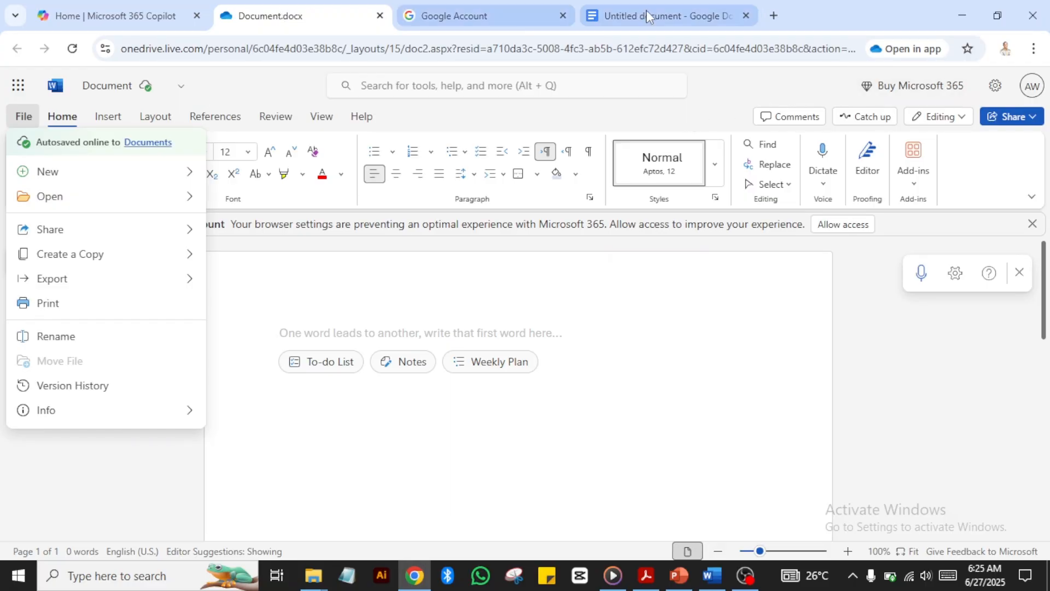
Step: Return to the Untitled Google Docs tab and scroll to the Google Docs features list
left_click(652, 23)
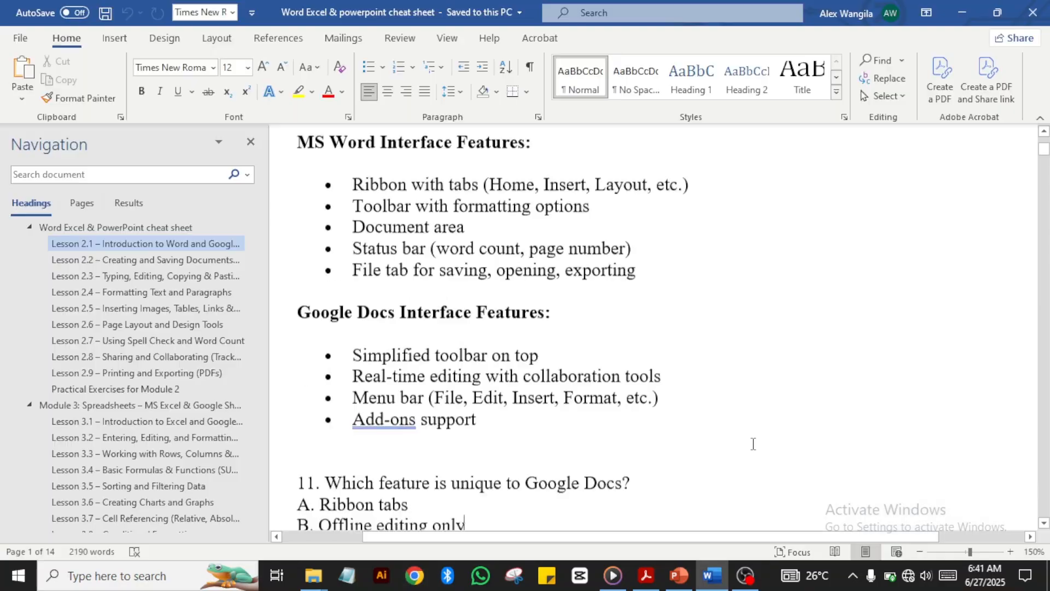
scroll(753, 442, "down", 5)
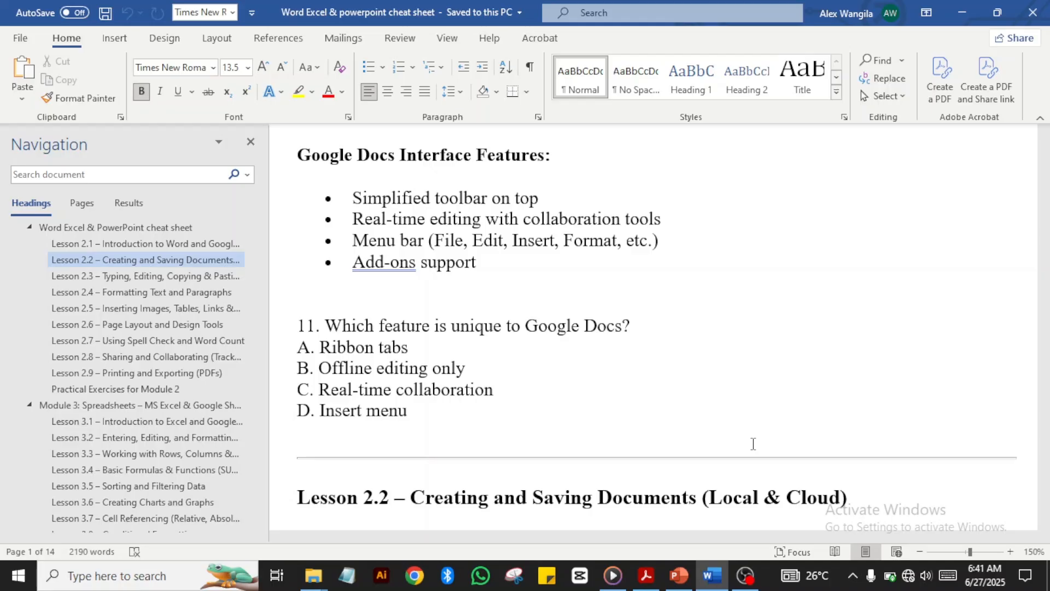
key("Down")
key("Down")
key("Down")
key("Down")
key("Down")
key("Down")
key("Down")
key("Down")
key("Down")
key("Down")
key("Down")
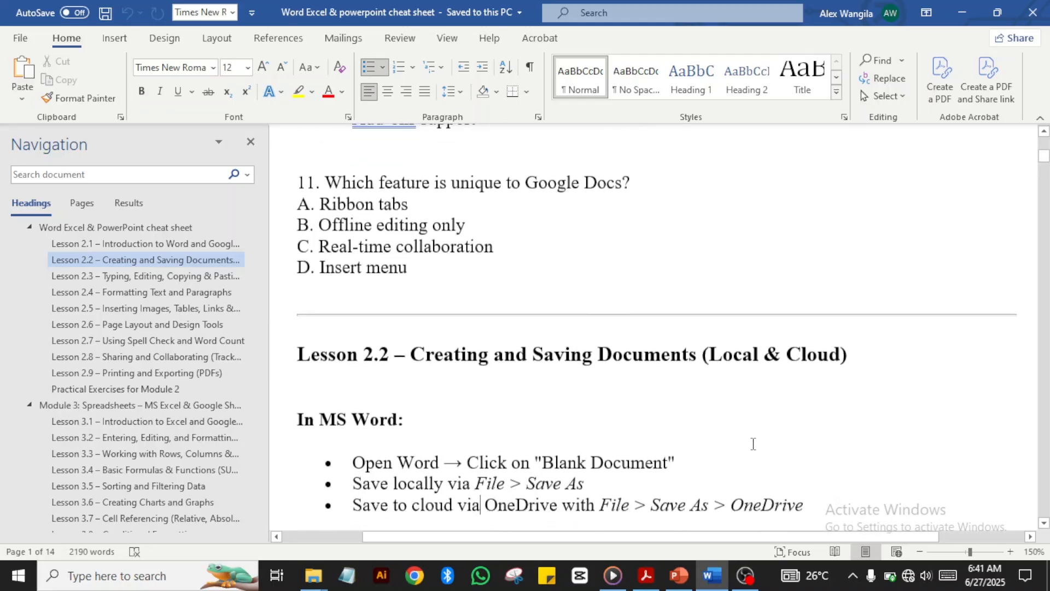
scroll(753, 444, "down", 4)
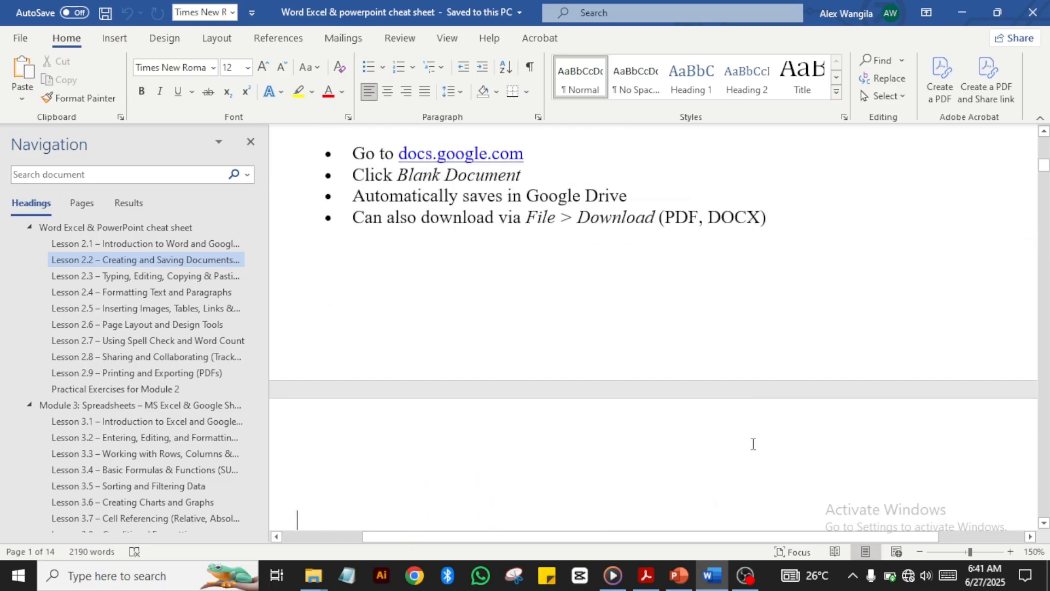
key("Up")
key("Up")
key("Up")
key("Up")
key("Up")
key("Up")
key("Up")
key("Up")
key("Up")
key("Up")
key("Up")
key("Up")
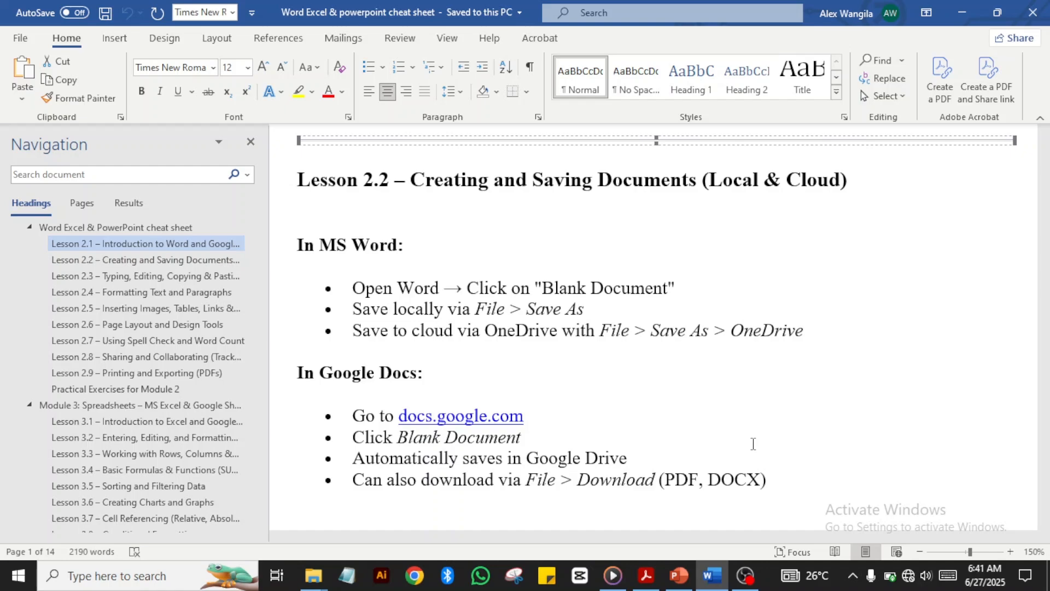
left_click(467, 279)
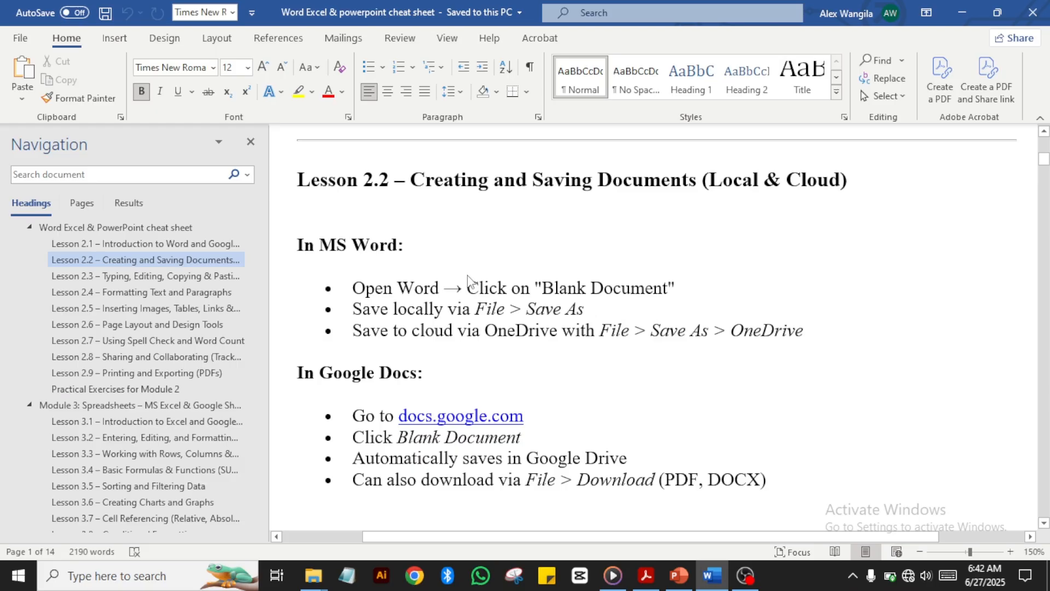
left_click(22, 40)
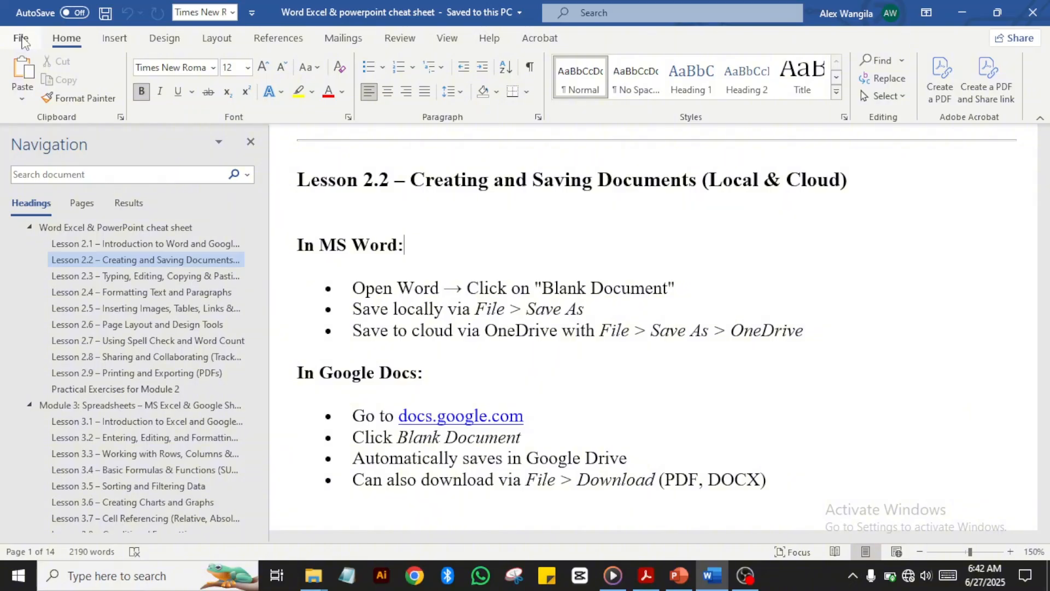
Step: Create a new blank Document1 and show its file home page
left_click(22, 40)
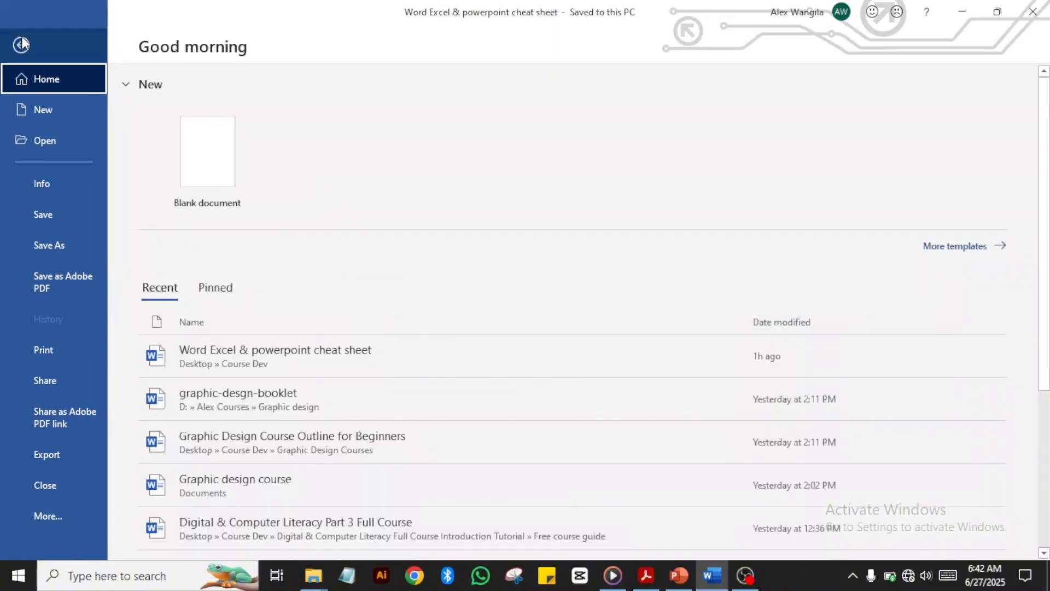
left_click(44, 114)
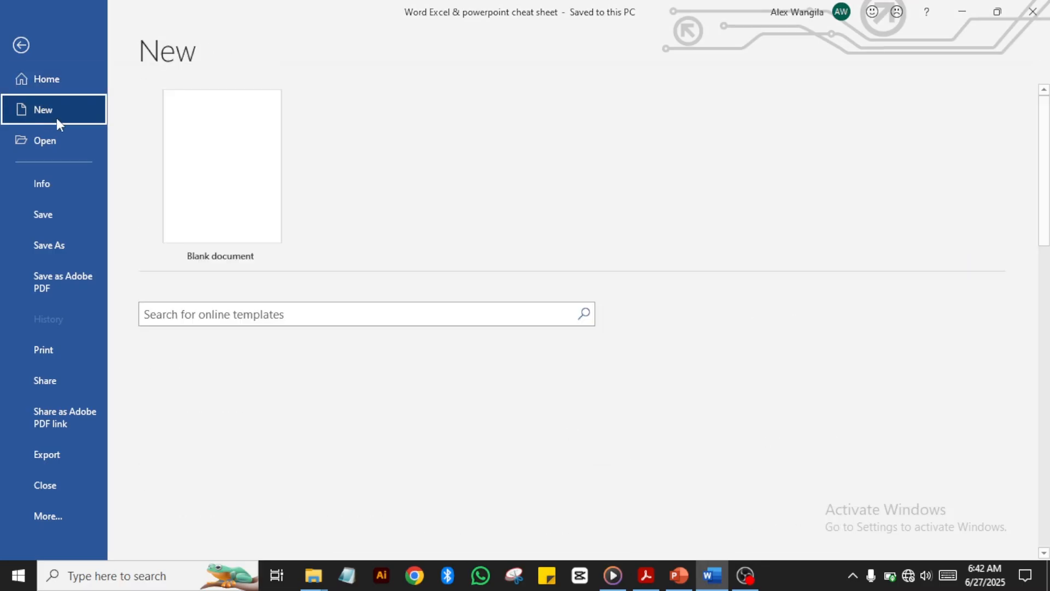
left_click(229, 186)
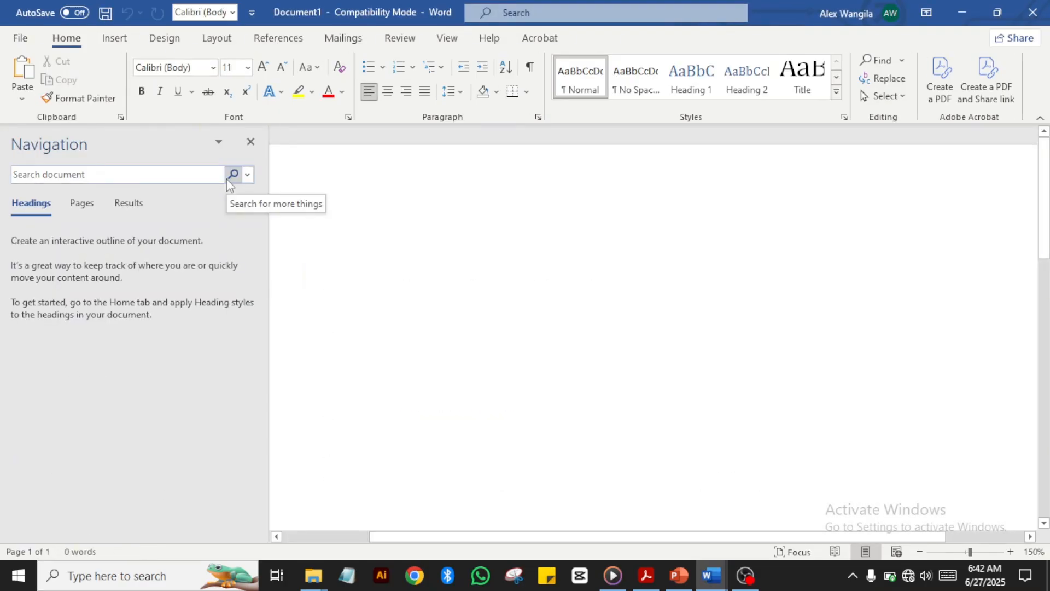
left_click(17, 39)
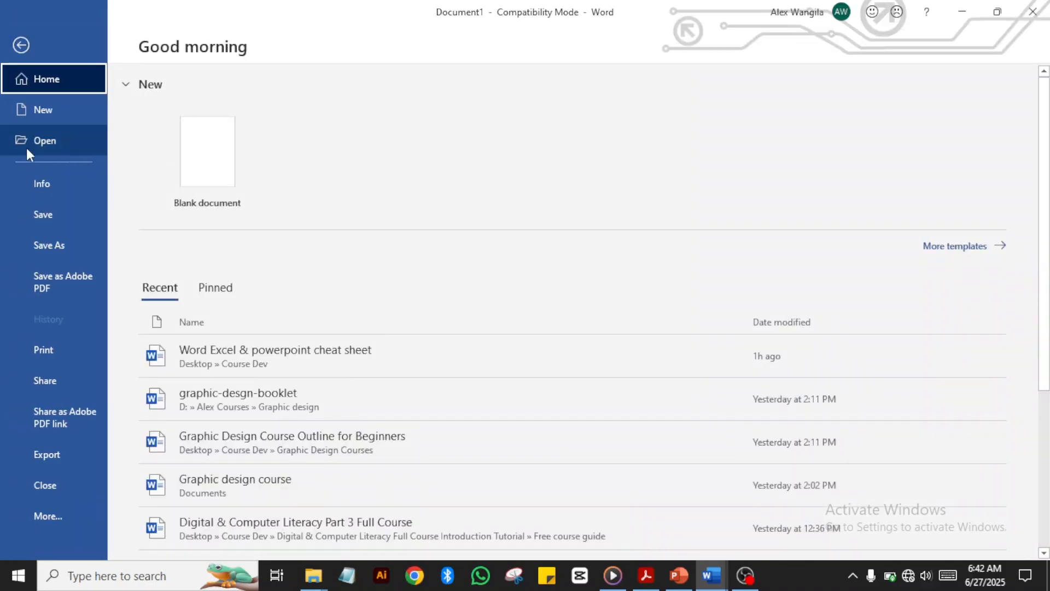
Step: Save Document1 as Doc1 in the Documents folder on this PC
left_click(38, 216)
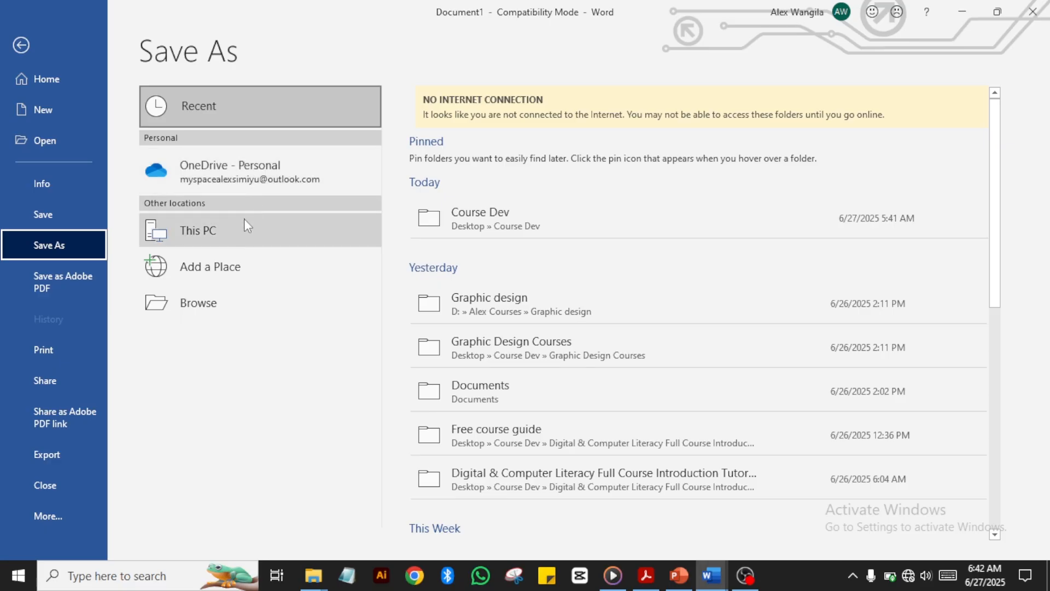
left_click(213, 231)
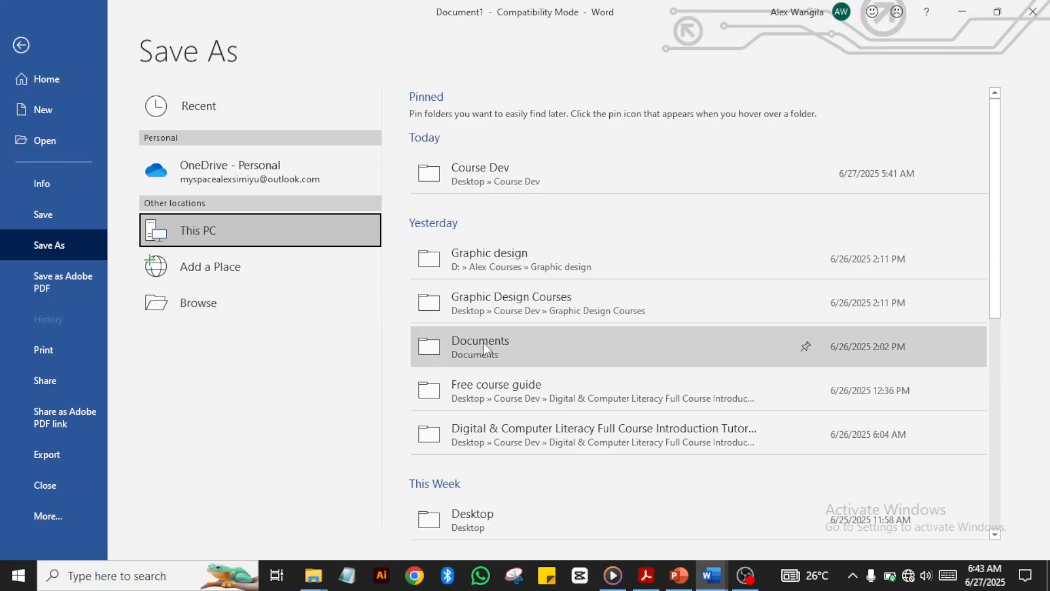
left_click(508, 348)
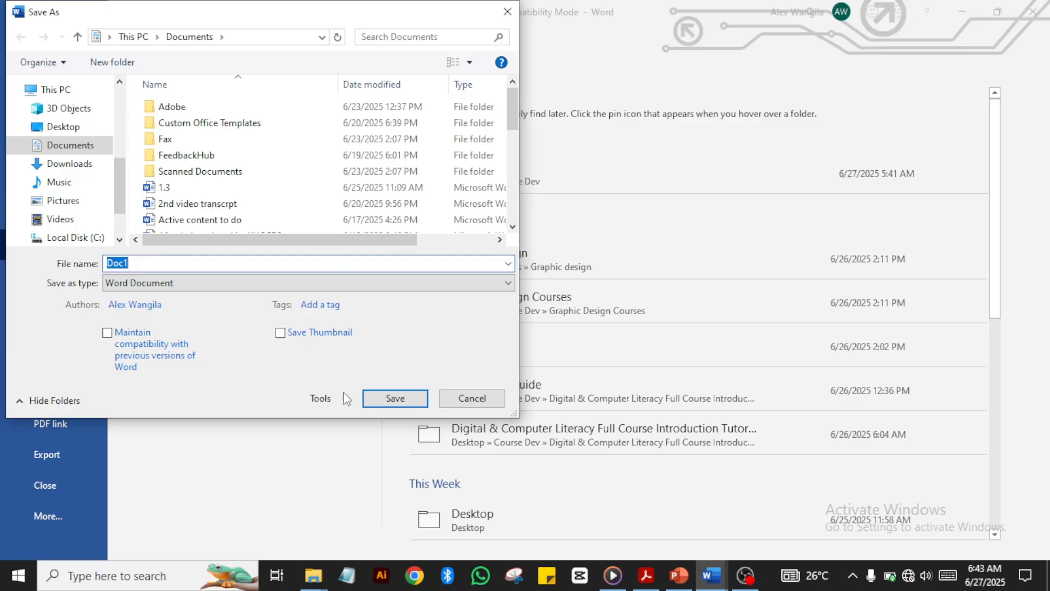
left_click(395, 399)
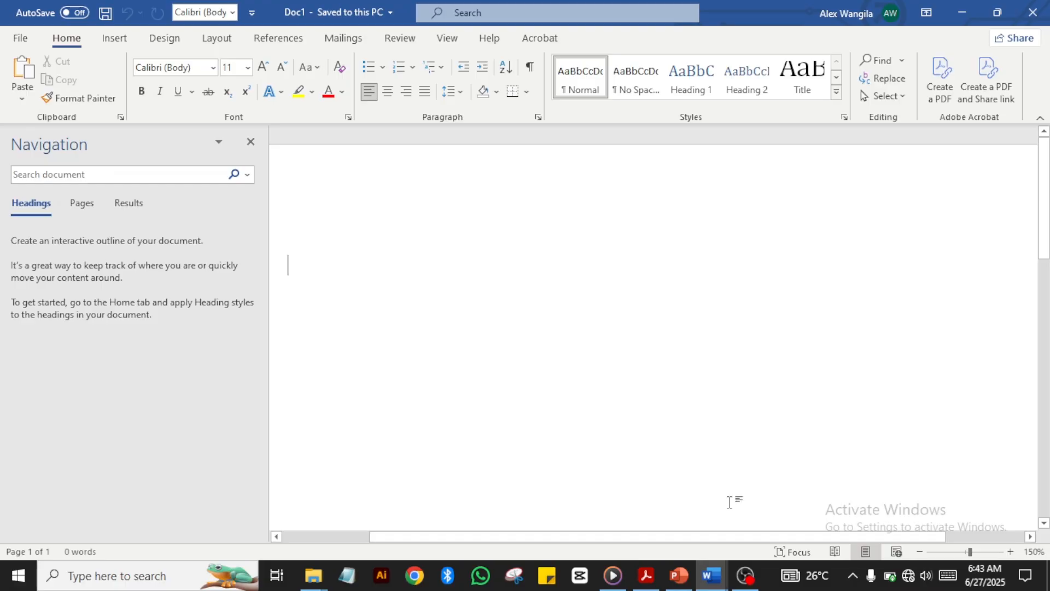
Step: Bring the cheat sheet forward at Lesson 2.3 – Typing, Editing, Copying & Pasting Text
mouse_move(709, 581)
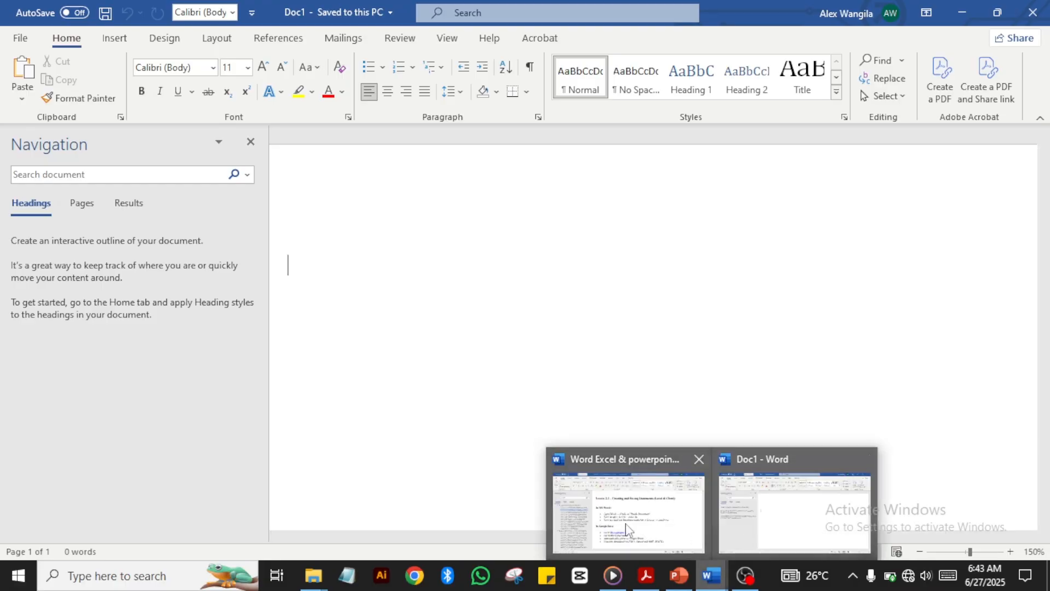
left_click(593, 514)
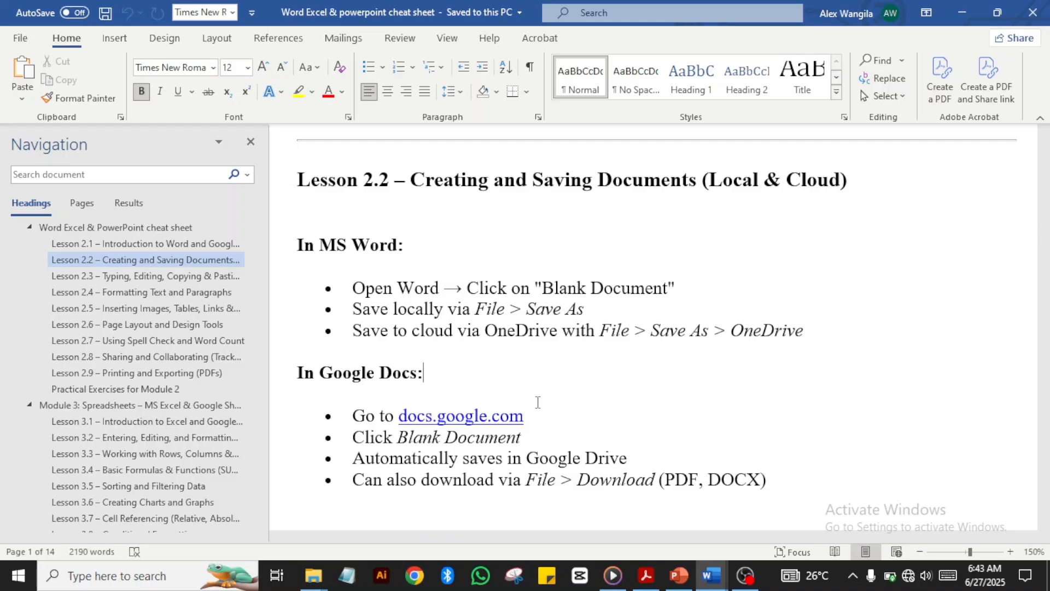
key("Down")
key("Down")
key("Down")
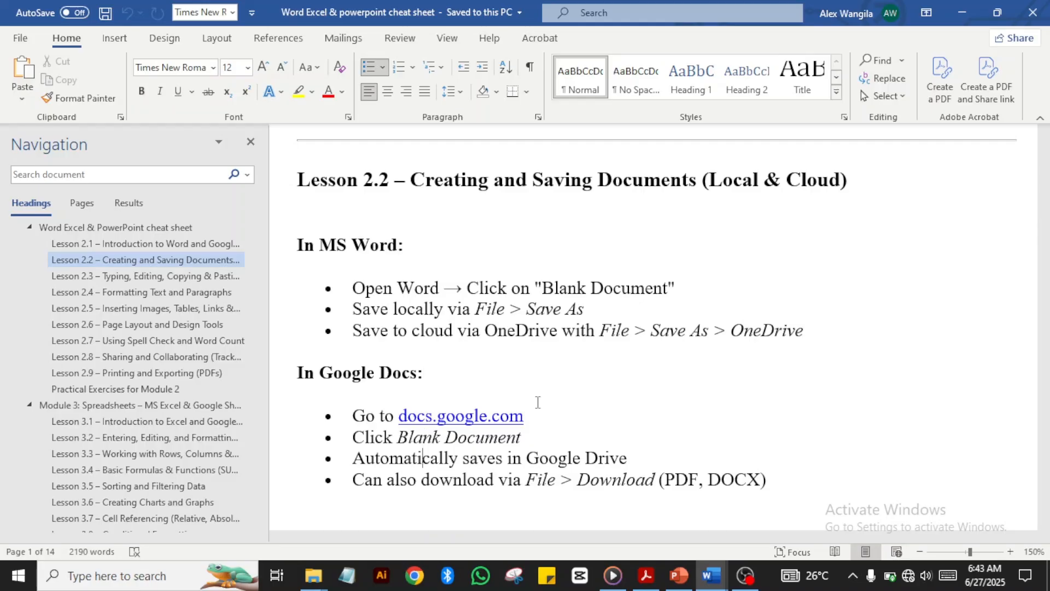
scroll(538, 402, "down", 5)
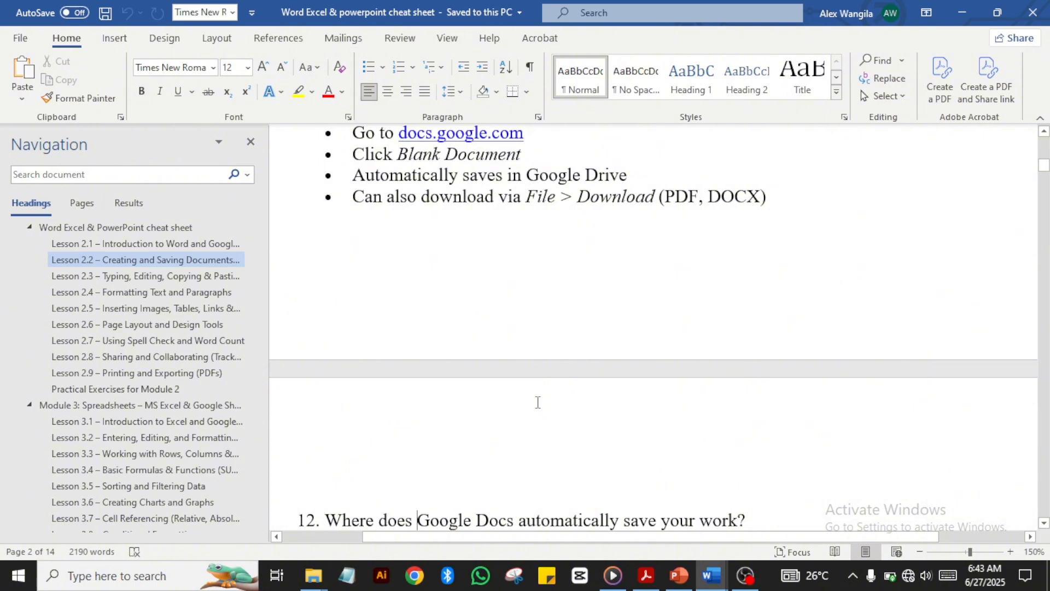
key("Down")
key("Down")
key("Down")
key("Down")
key("Down")
key("Down")
key("Down")
key("Down")
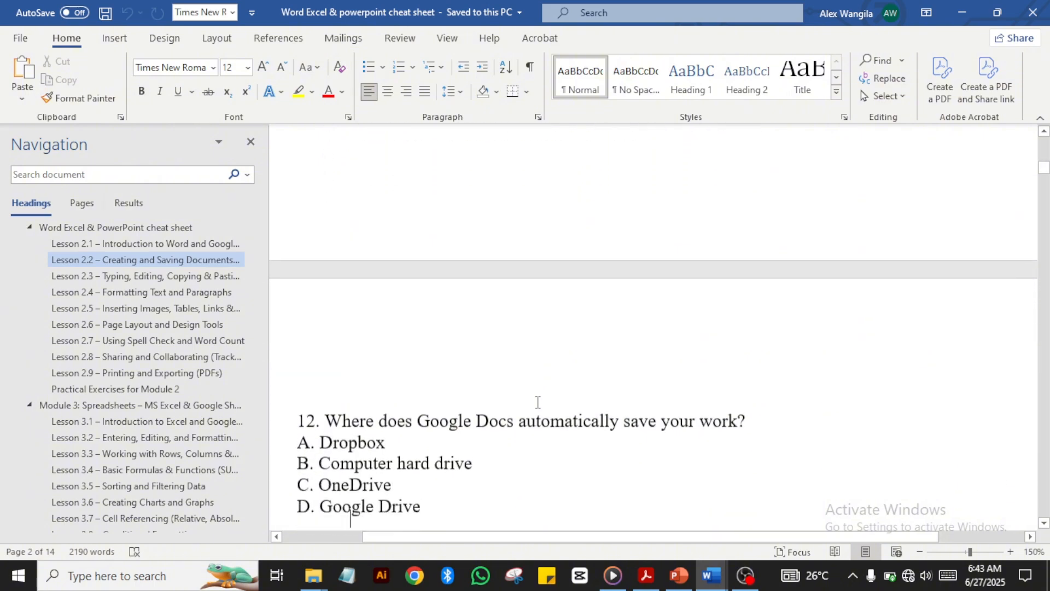
key("Down")
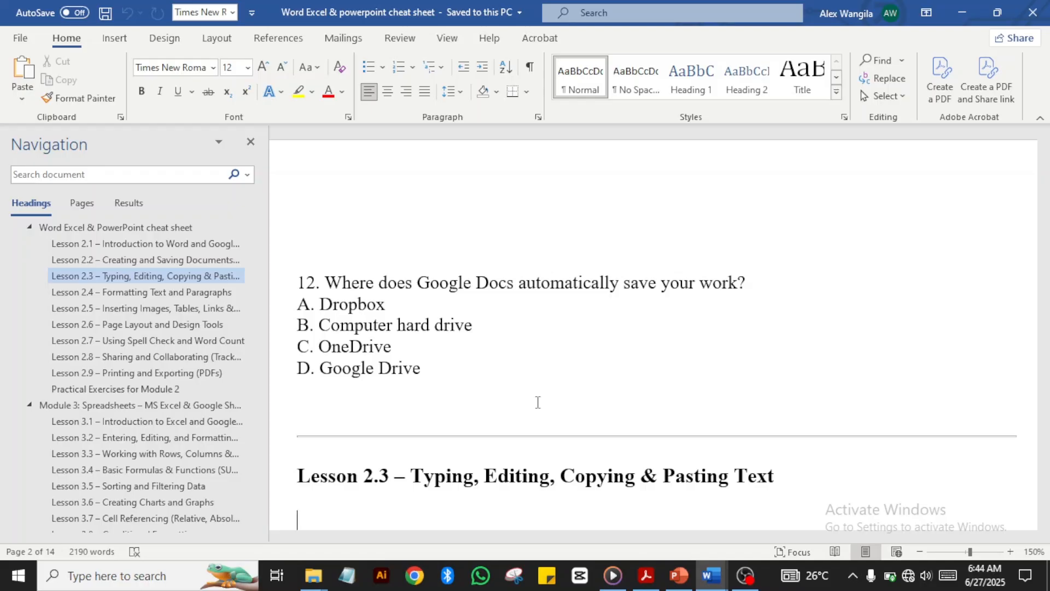
key("ctrl+v")
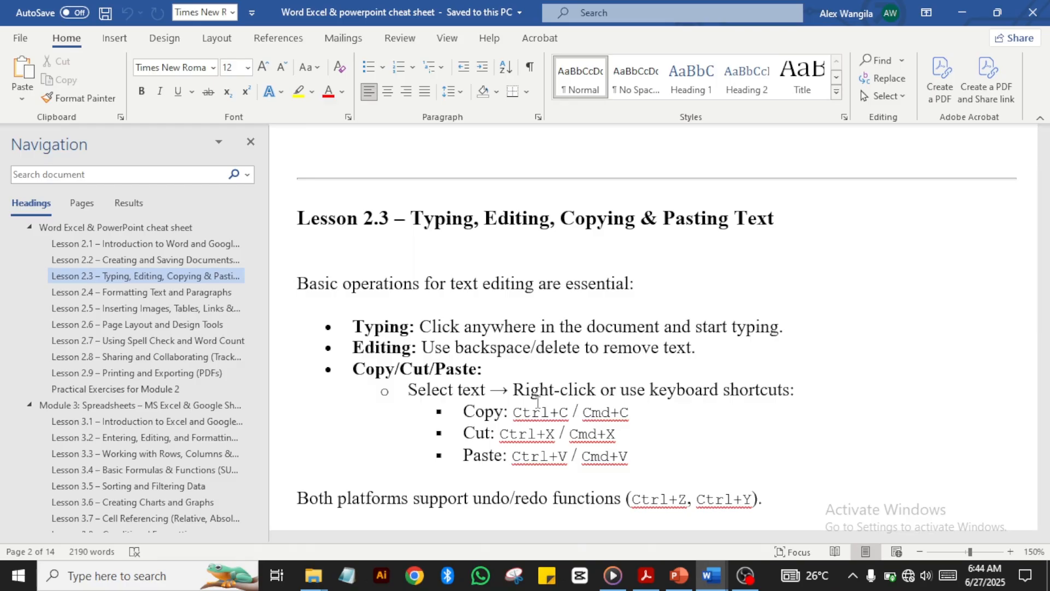
Step: Copy the passage from 'Basic operations for text editing are essential:' through 'Ctrl+Y).'
scroll(537, 403, "down", 2)
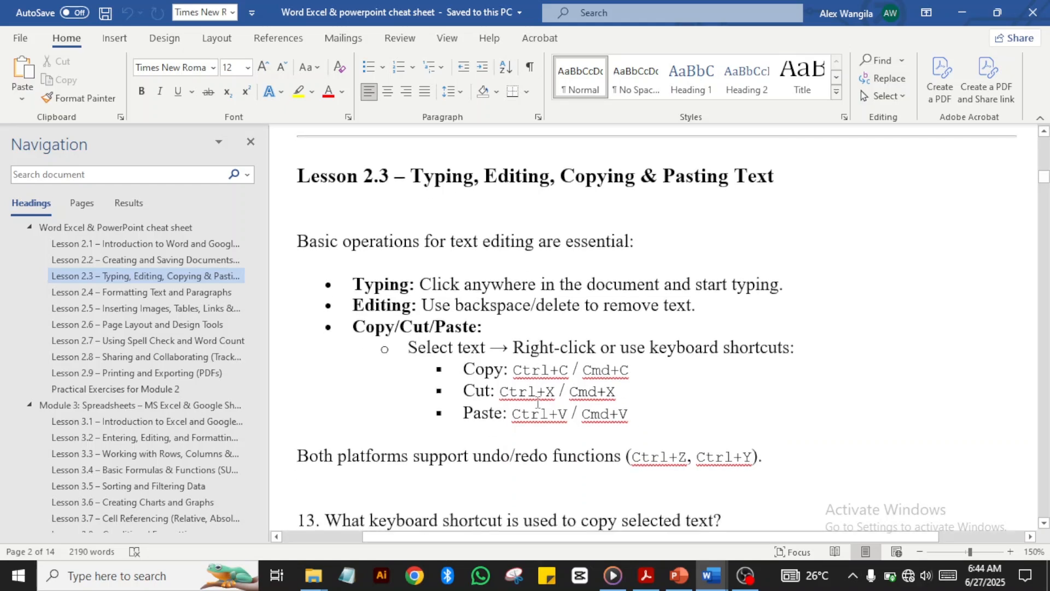
scroll(537, 403, "down", 1)
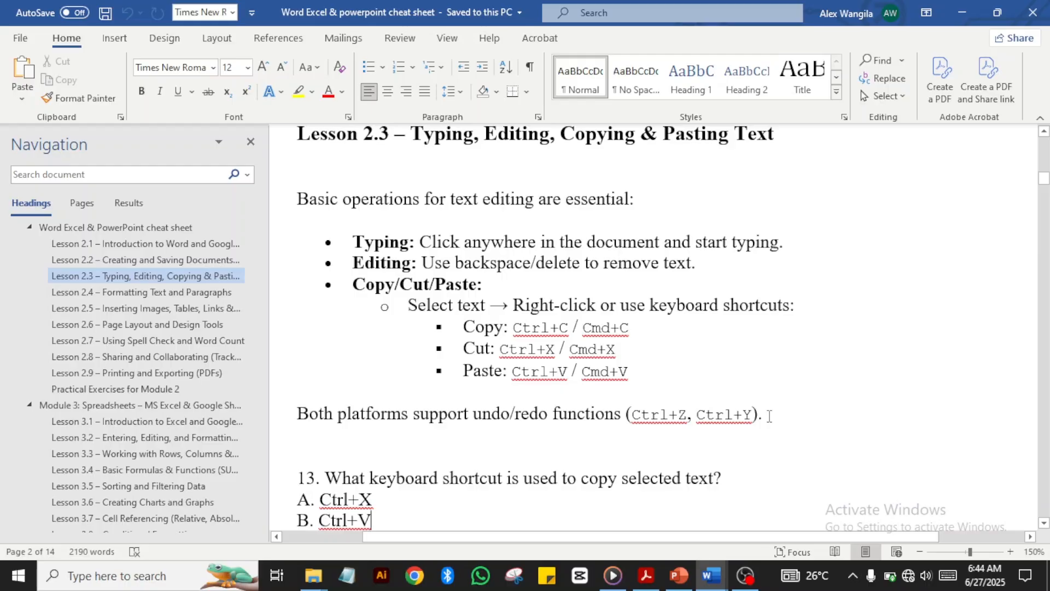
left_click_drag(769, 416, 276, 197)
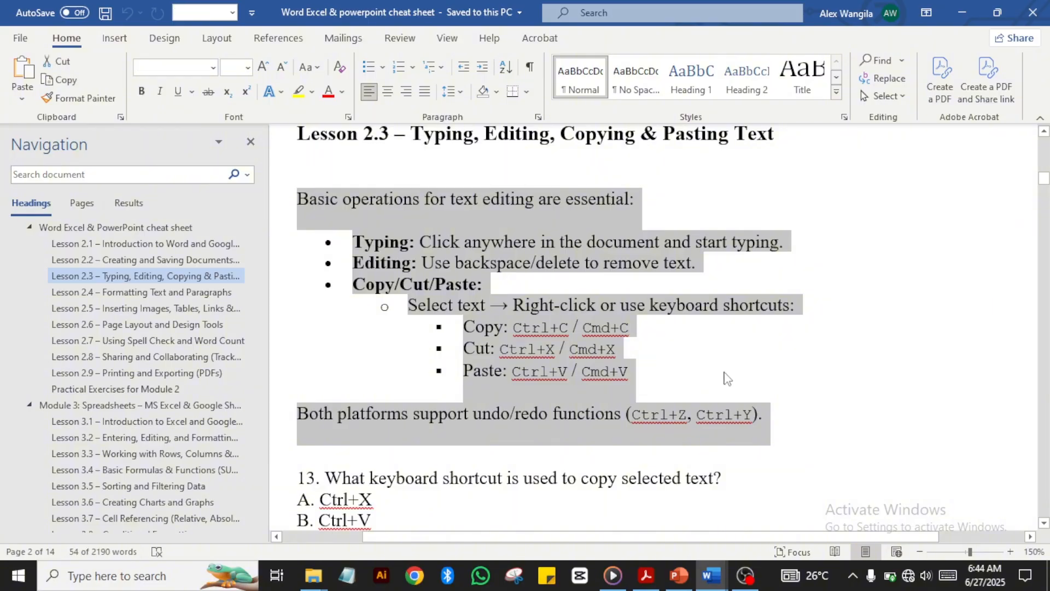
left_click(760, 418)
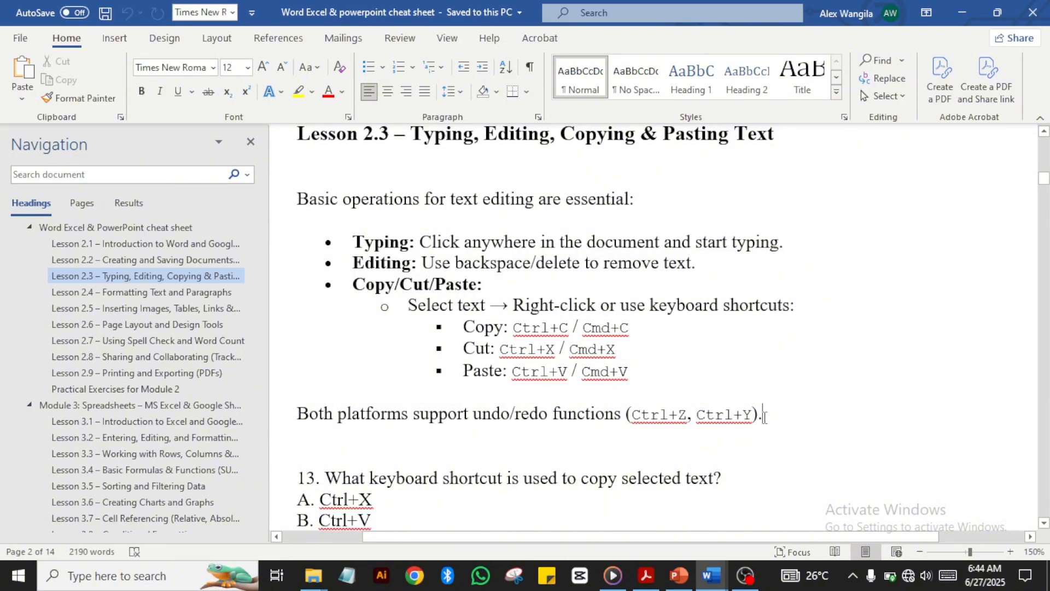
left_click_drag(764, 417, 301, 198)
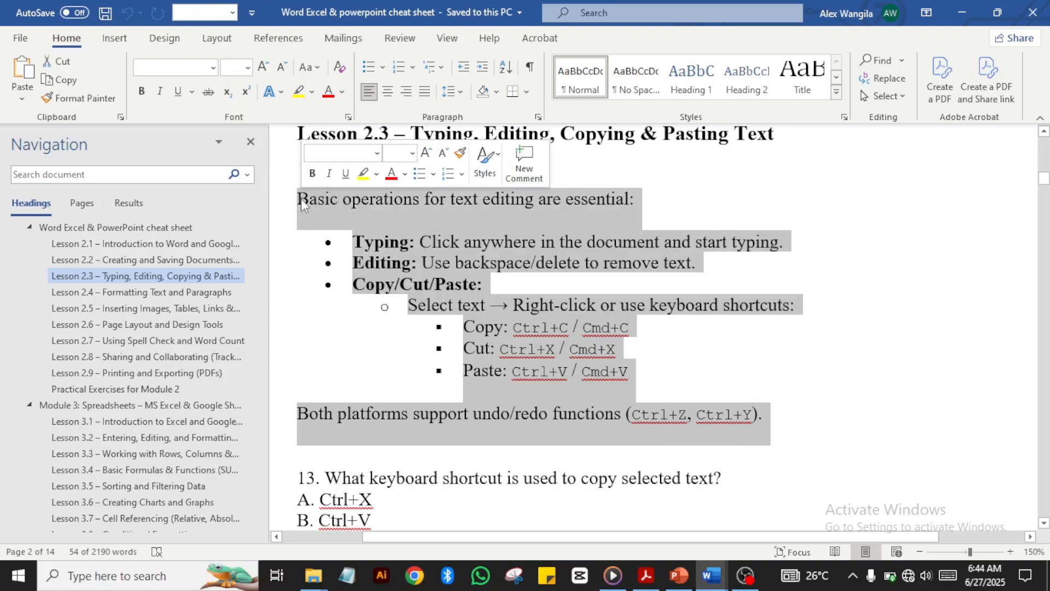
key("ctrl+c")
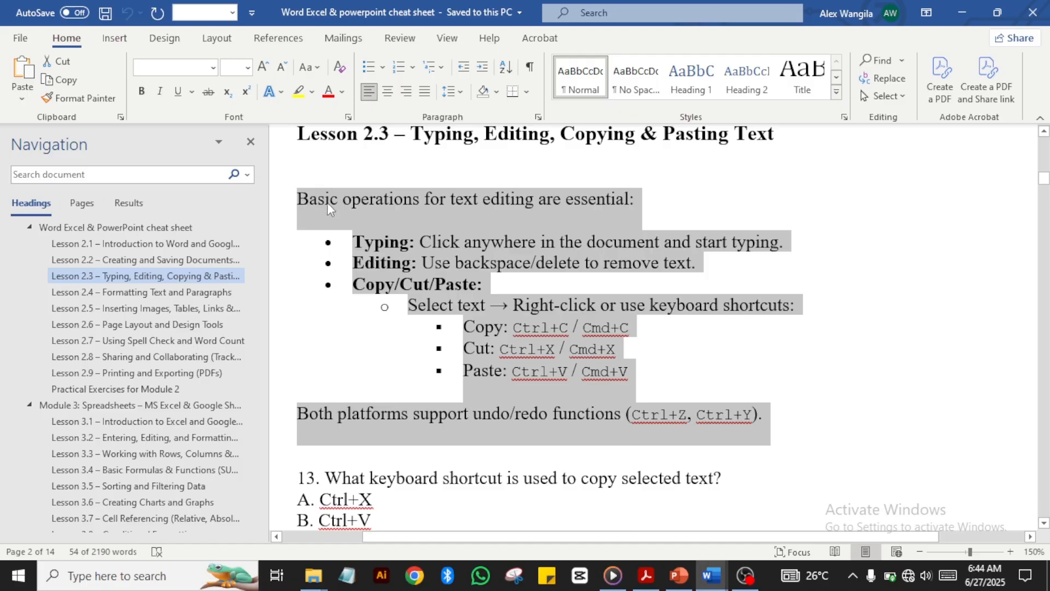
right_click(327, 202)
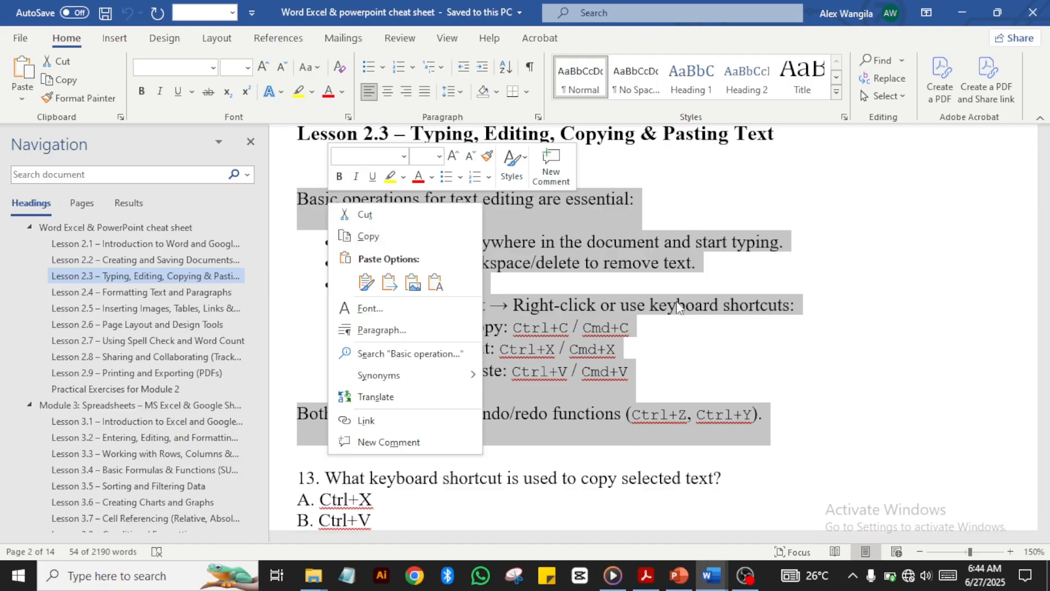
key("Escape")
left_click(649, 324)
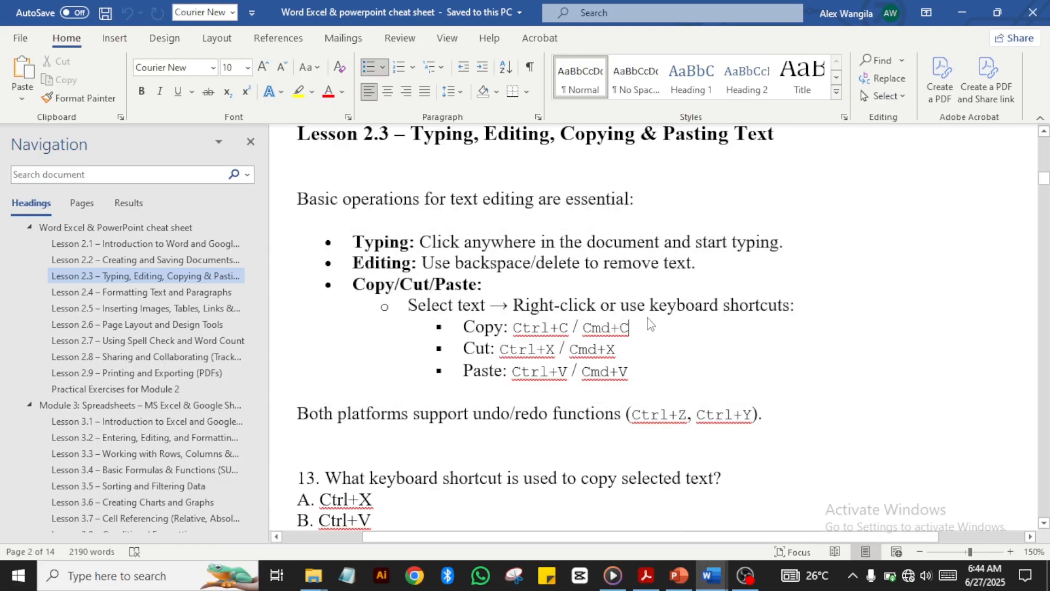
left_click(20, 41)
Step: Paste the copied Lesson 2.3 passage into a new blank Document2
left_click(196, 159)
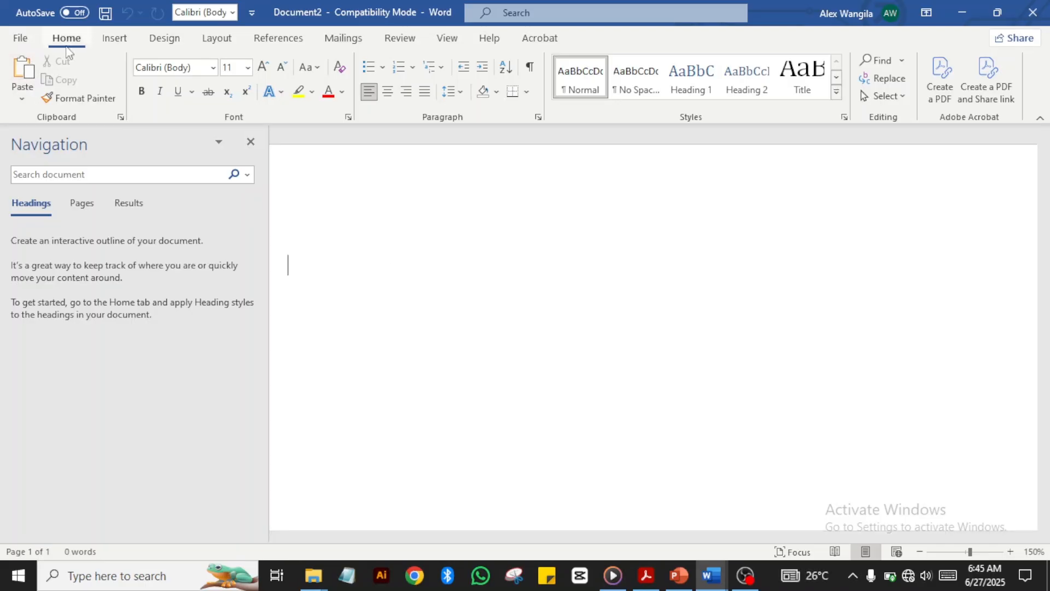
left_click(18, 74)
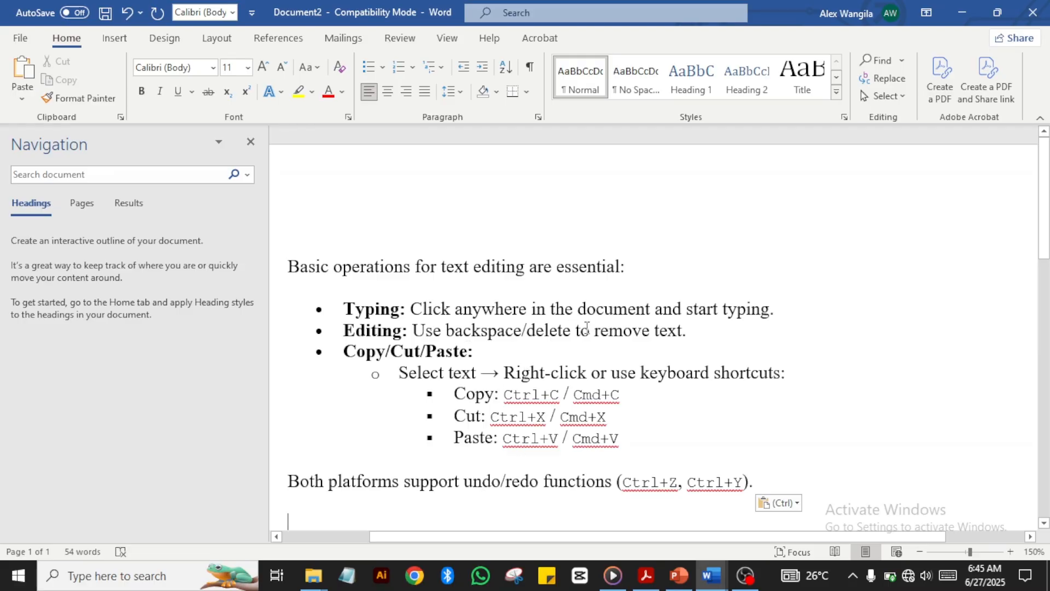
left_click(825, 323)
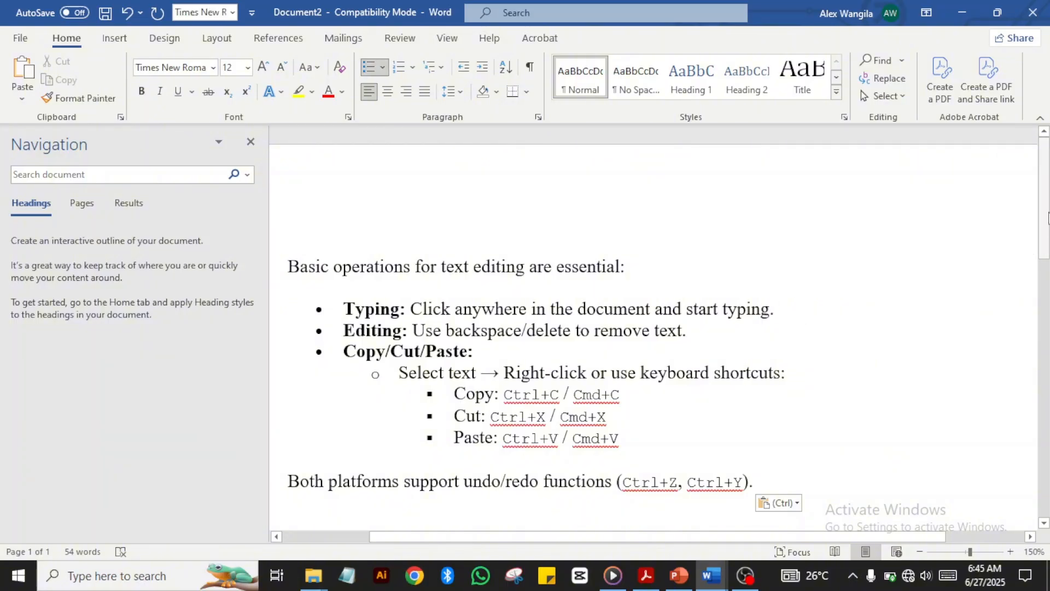
scroll(1043, 219, "down", 3)
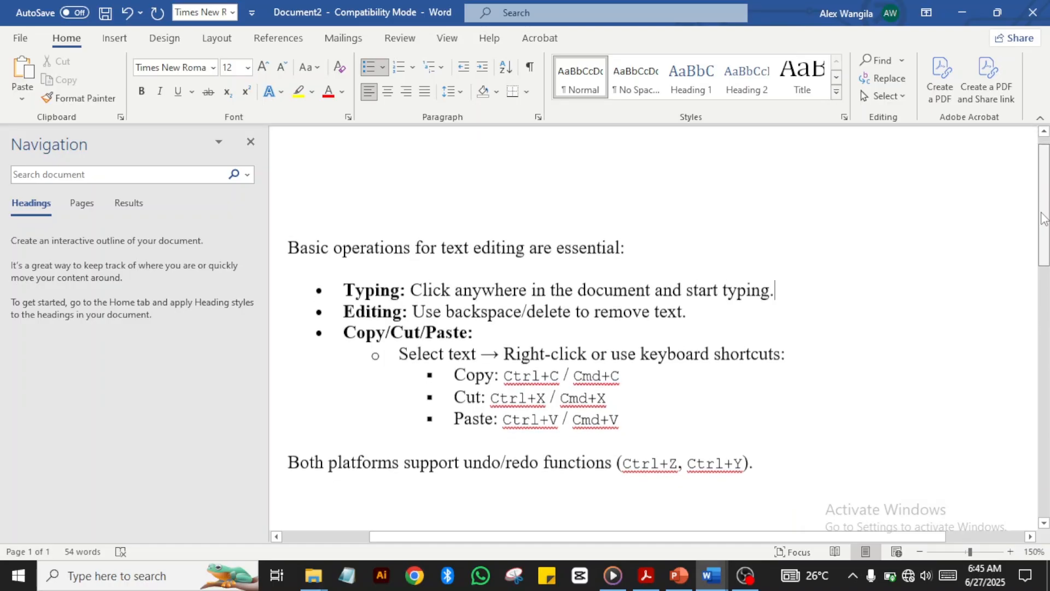
scroll(1043, 218, "down", 5)
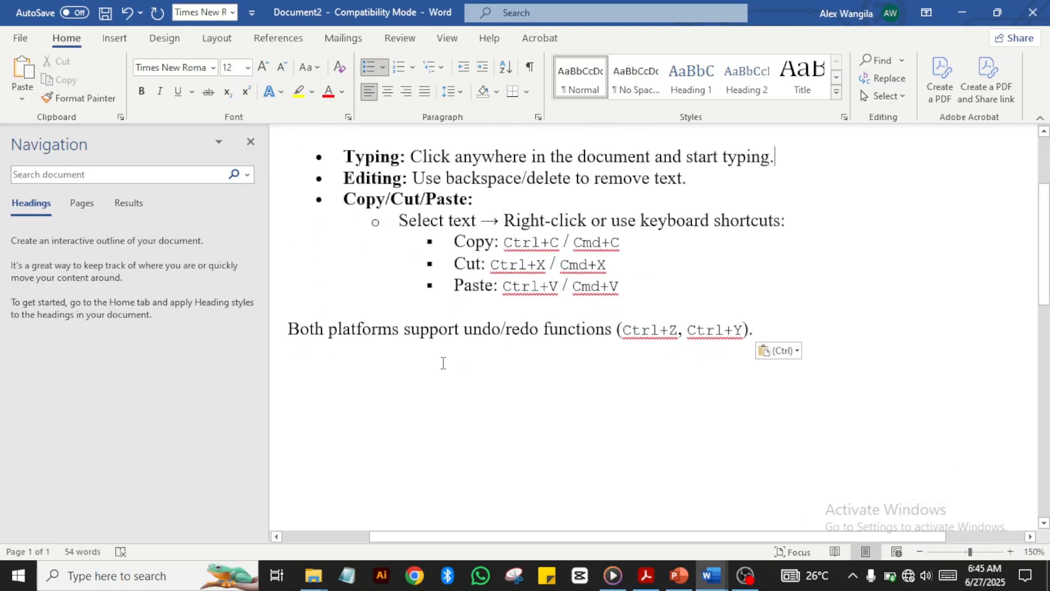
Step: Type 'Digital computer camp empowering digital skills to all' on a new line below the passage
left_click(321, 392)
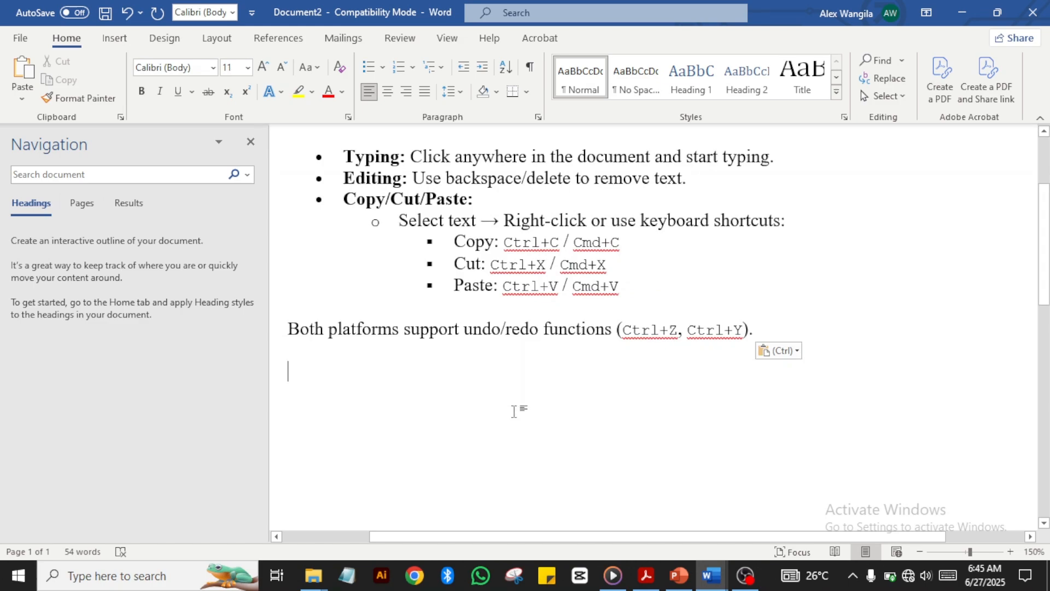
type("Dig")
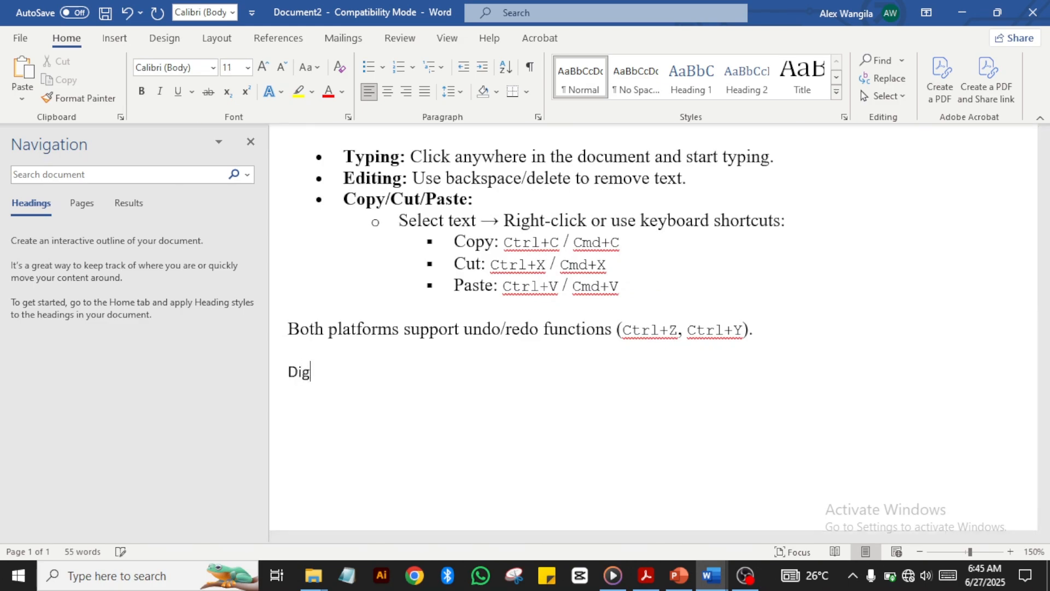
type("ita")
type("computer ")
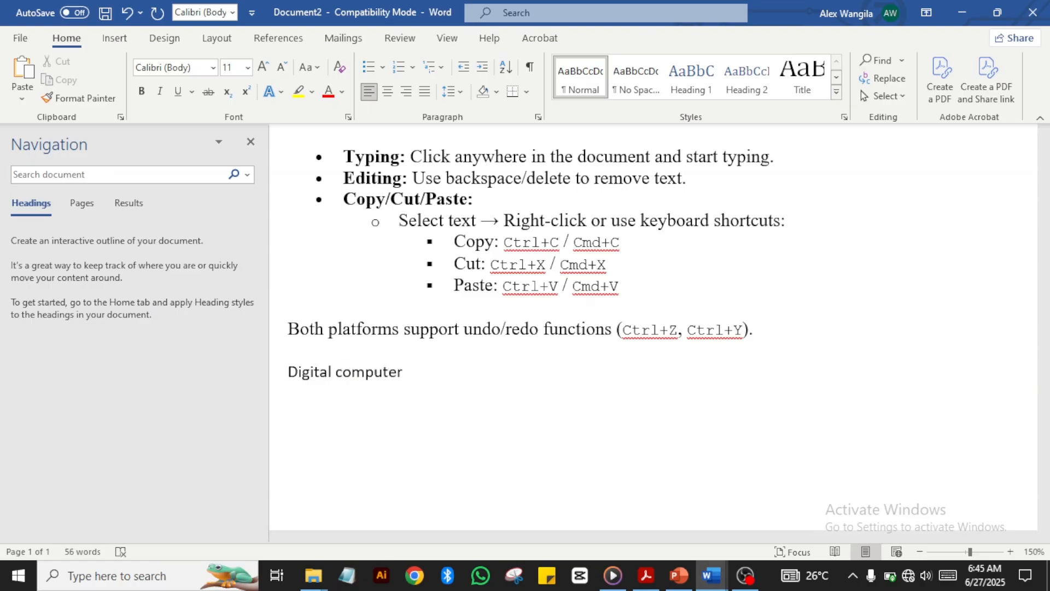
type("camp empo")
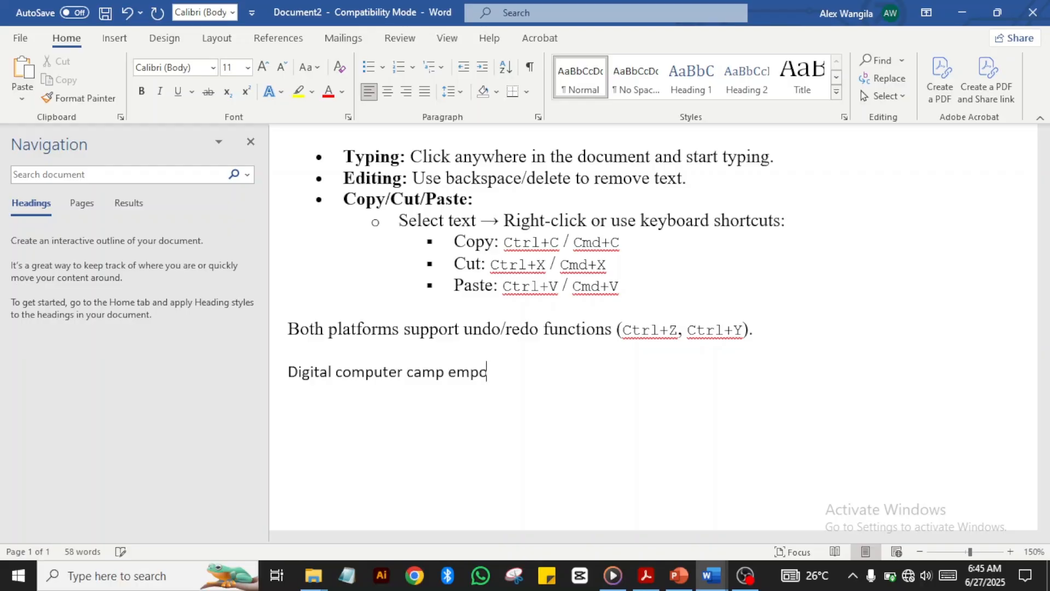
type("wering digital ")
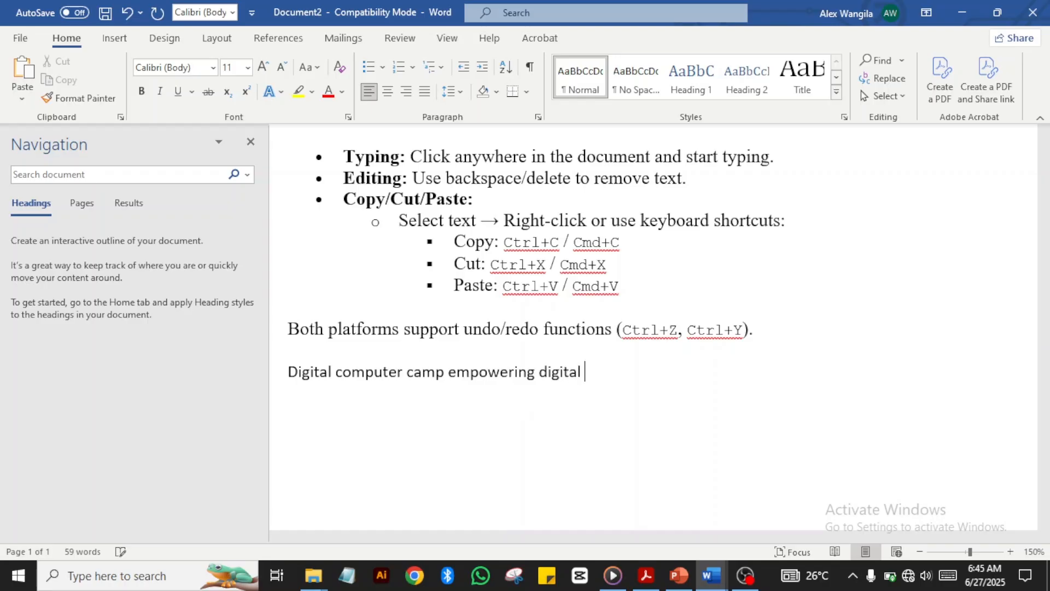
type("skills to all")
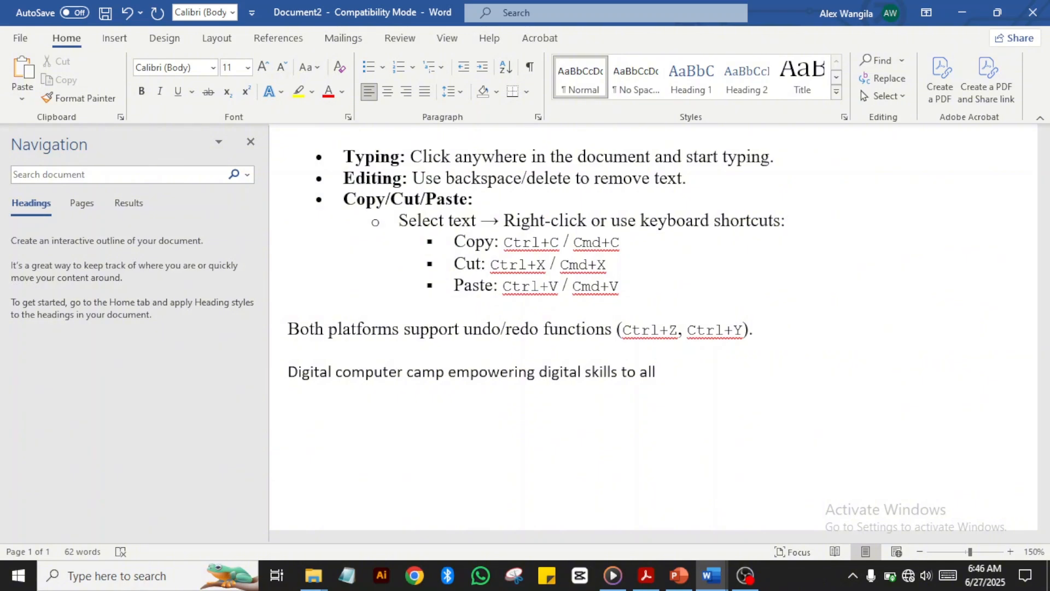
Step: Start deleting the trailing word 'all' from the Digital computer camp line
key("Up")
key("Up")
key("Up")
key("Up")
key("Up")
key("Up")
key("Up")
key("Up")
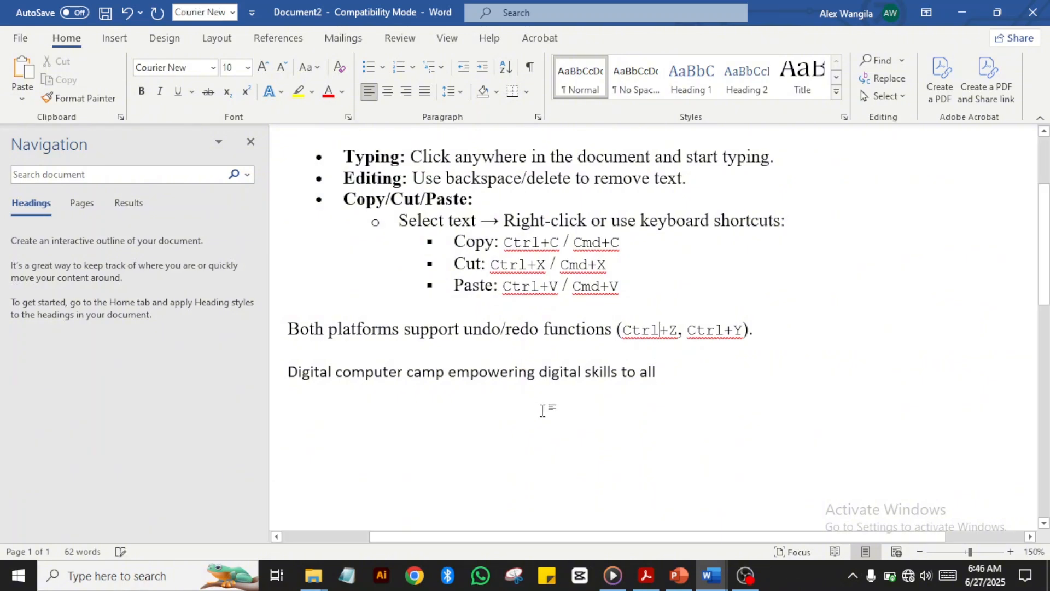
key("Up")
key("Up")
key("Up")
key("Up")
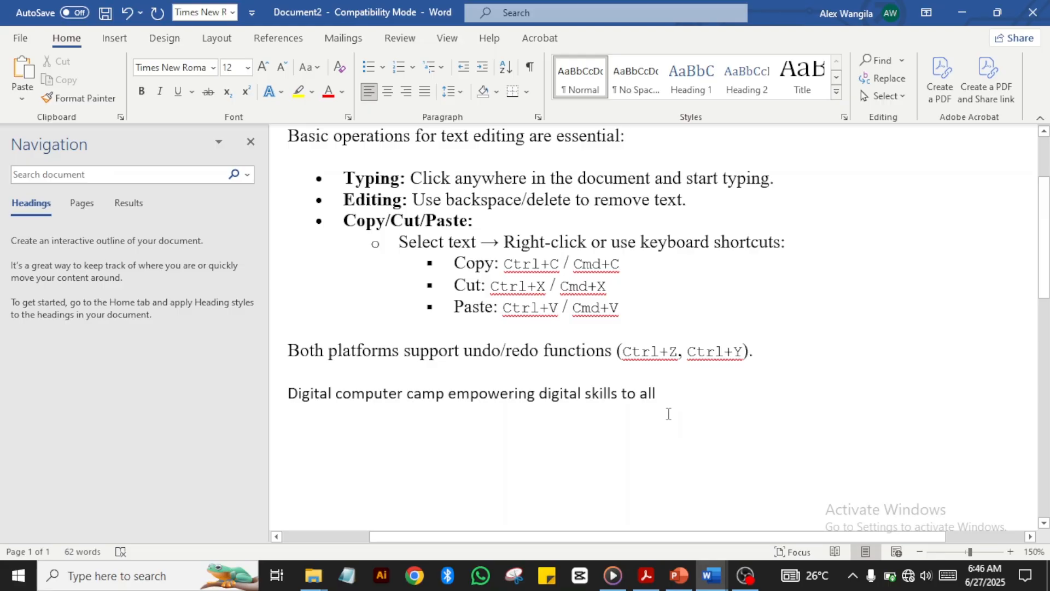
left_click(625, 231)
left_click(669, 395)
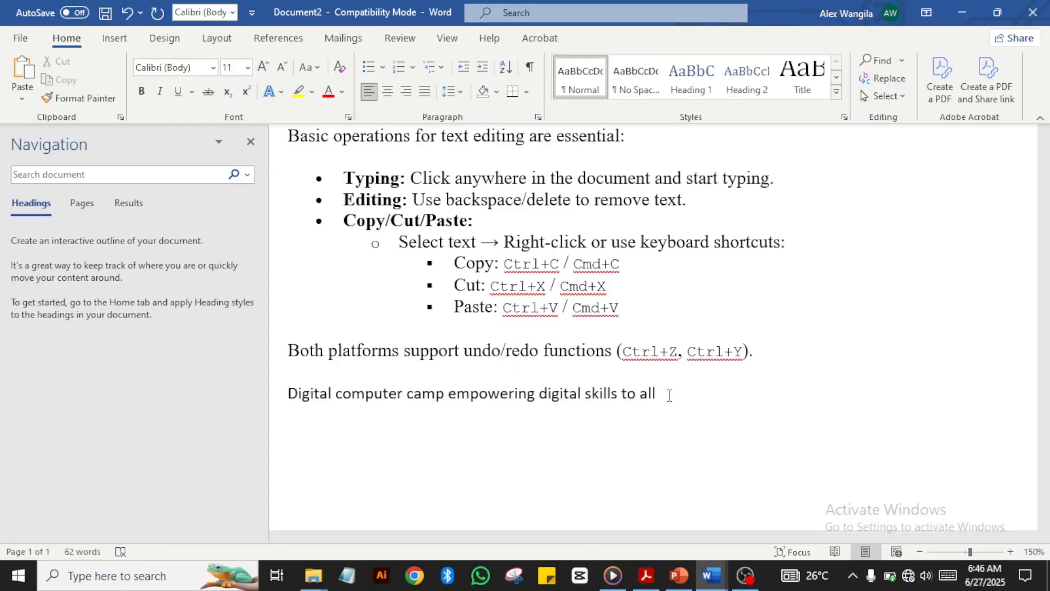
key("BackSpace")
key("BackSpace")
key("BackSpace")
key("BackSpace")
key("BackSpace")
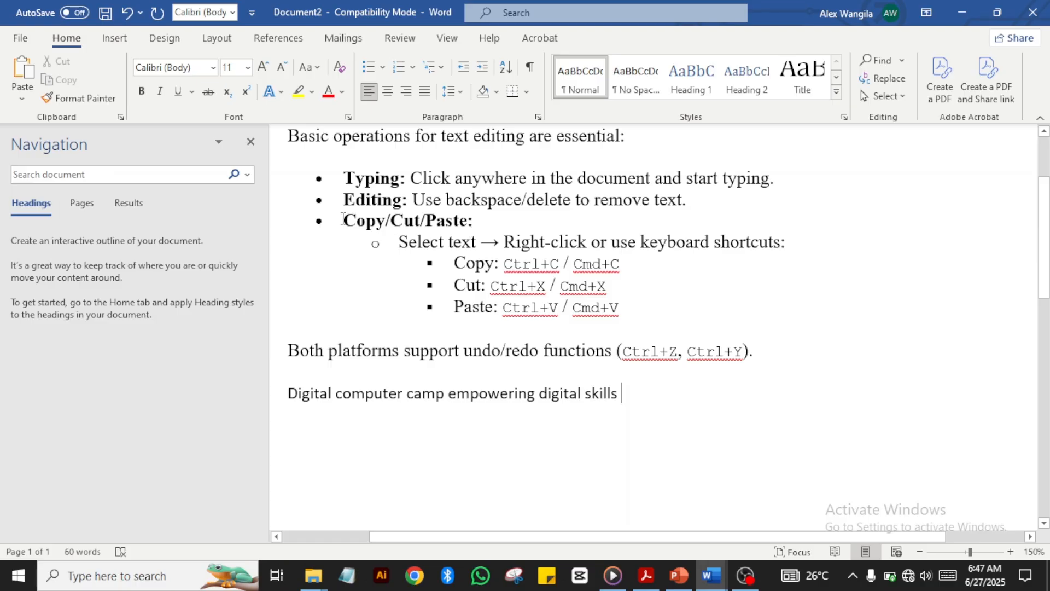
Step: Copy the bold 'Copy/Cut/Paste:' bullet text
left_click_drag(343, 219, 480, 219)
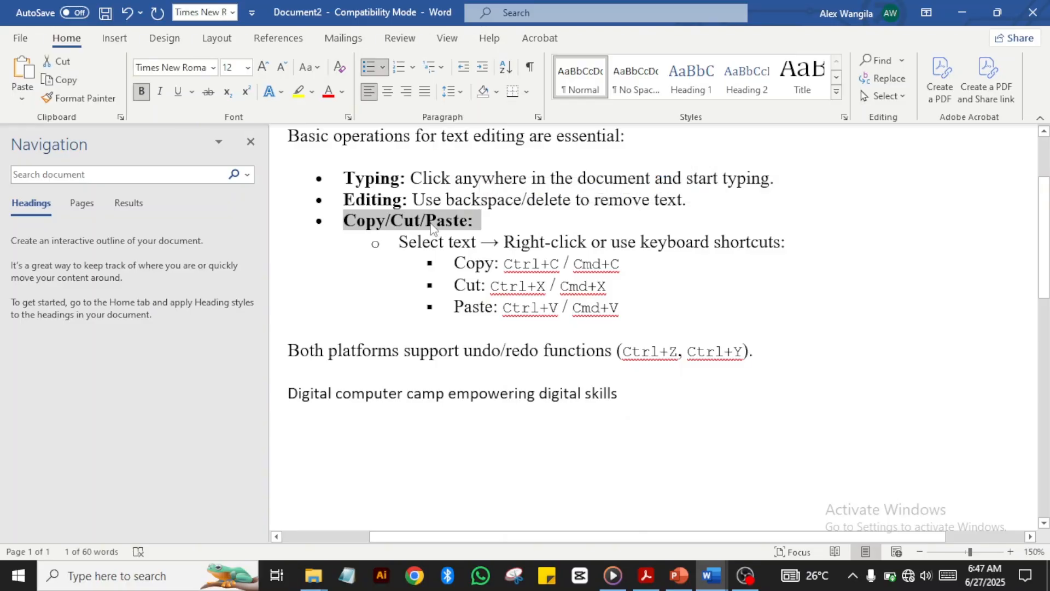
right_click(432, 226)
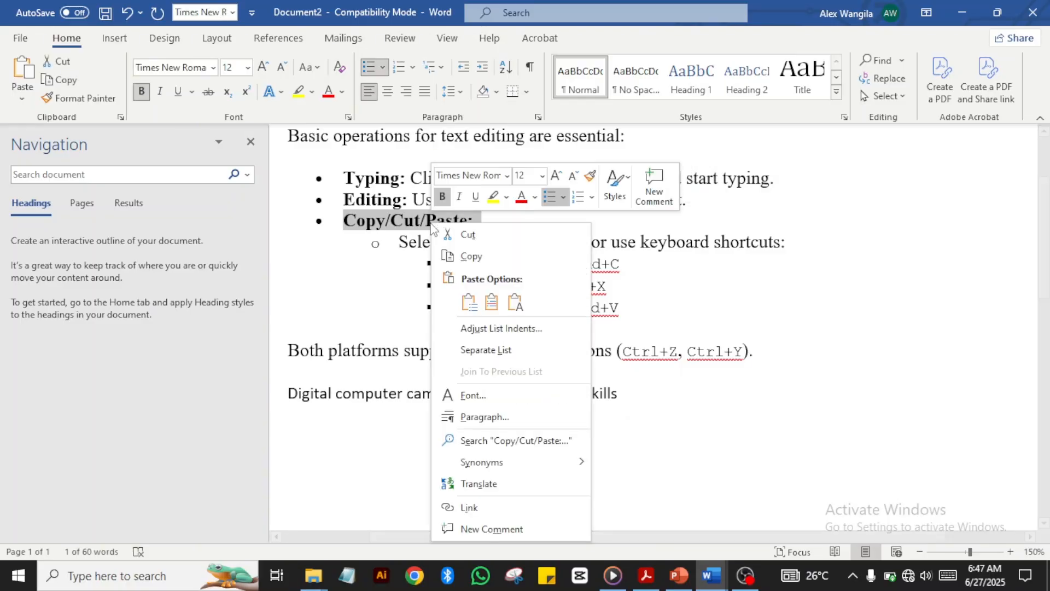
left_click(480, 256)
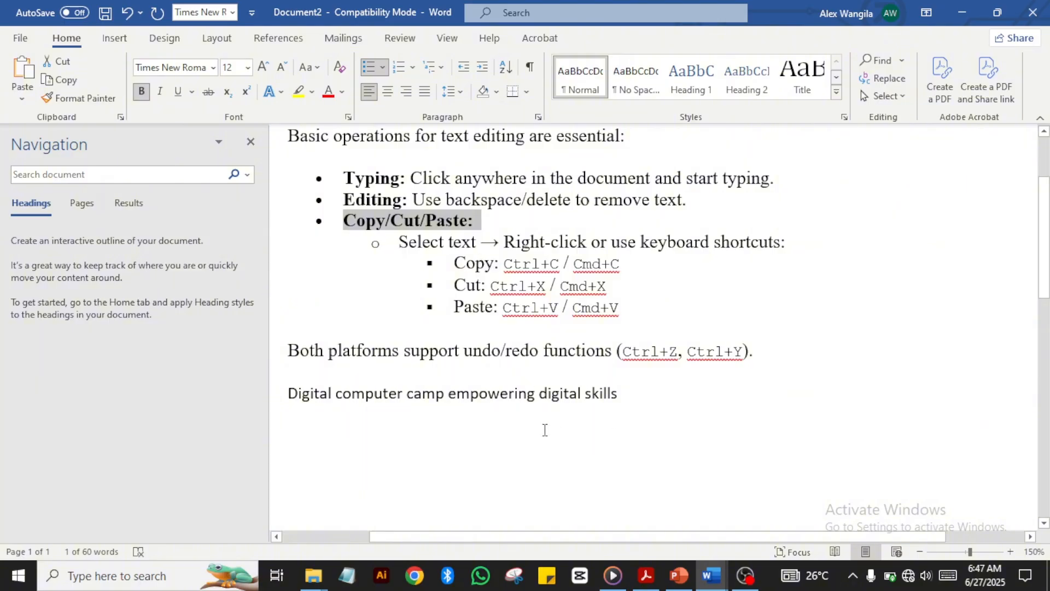
left_click(295, 434)
Step: Paste it on a new line below the Digital computer camp sentence, keeping source formatting
left_click(622, 389)
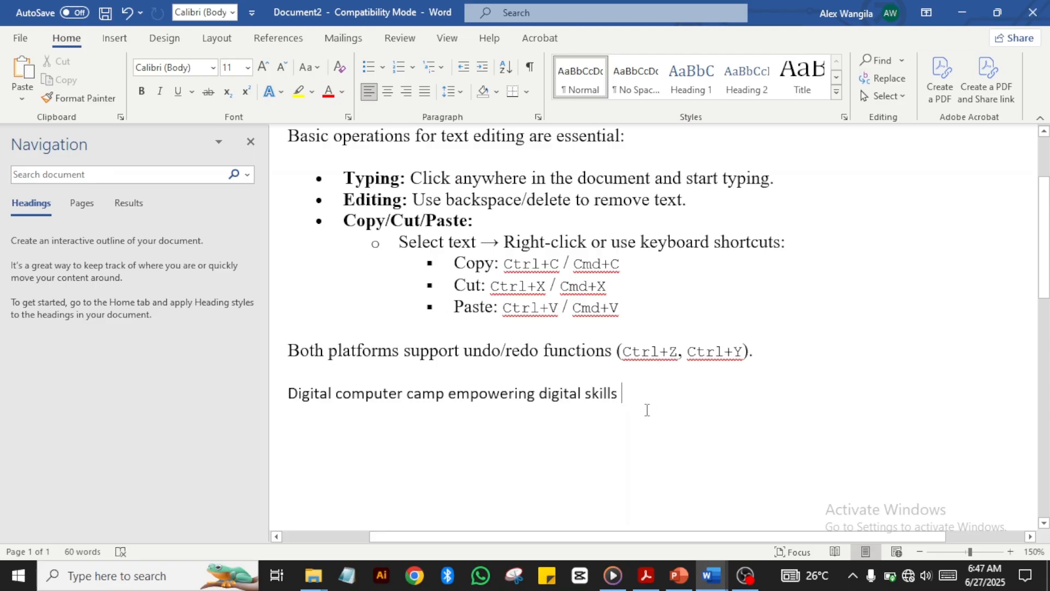
key("Return")
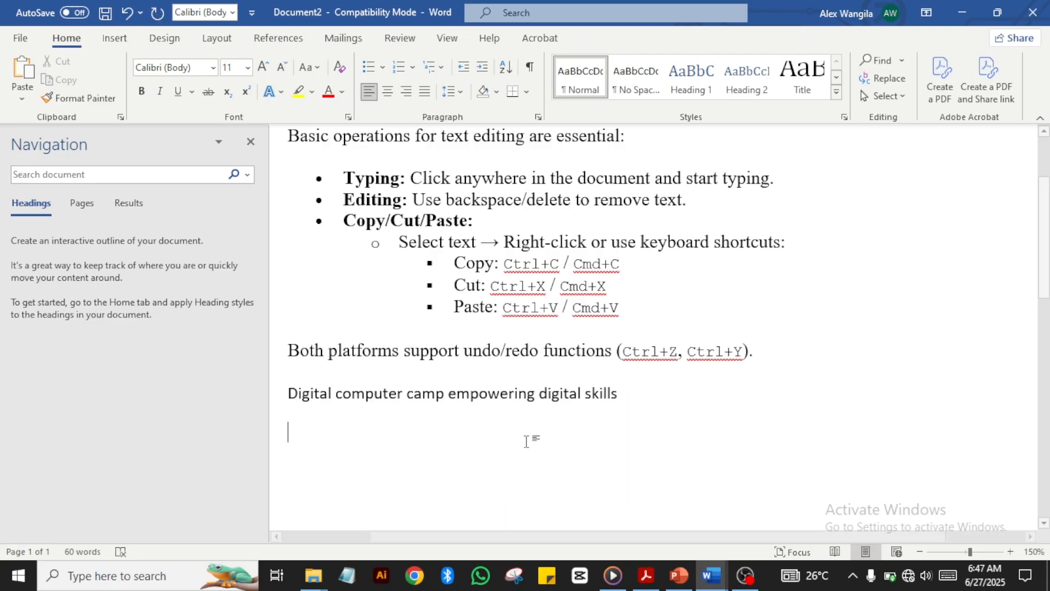
right_click(290, 431)
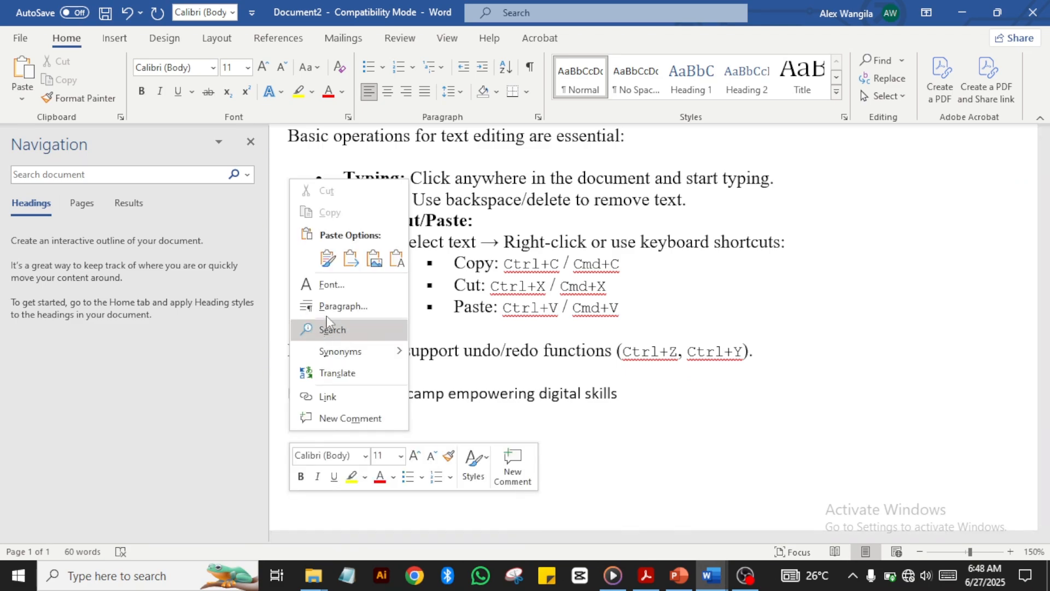
left_click(328, 258)
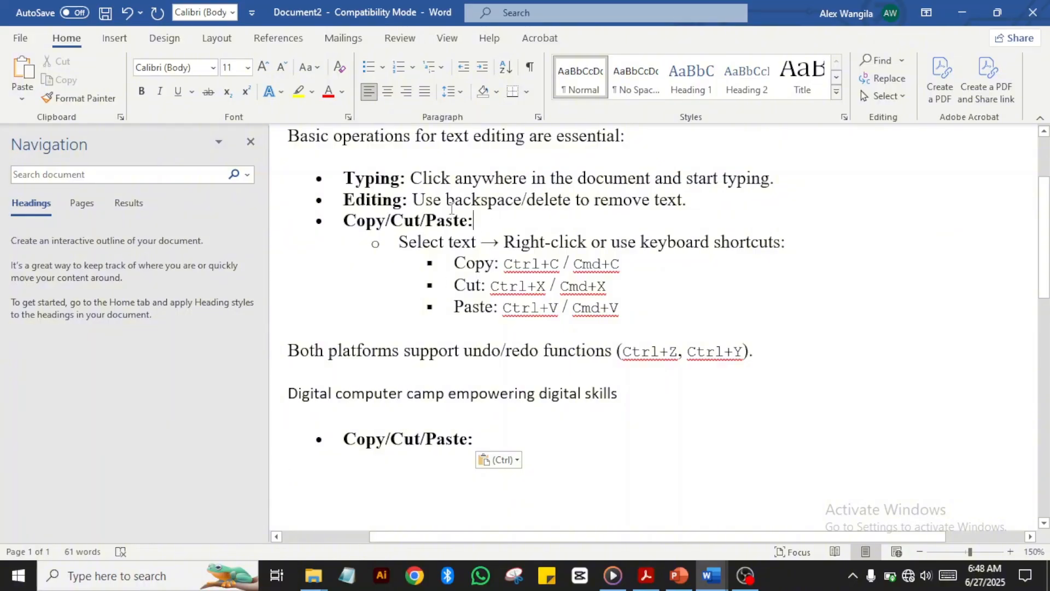
left_click_drag(475, 221, 329, 230)
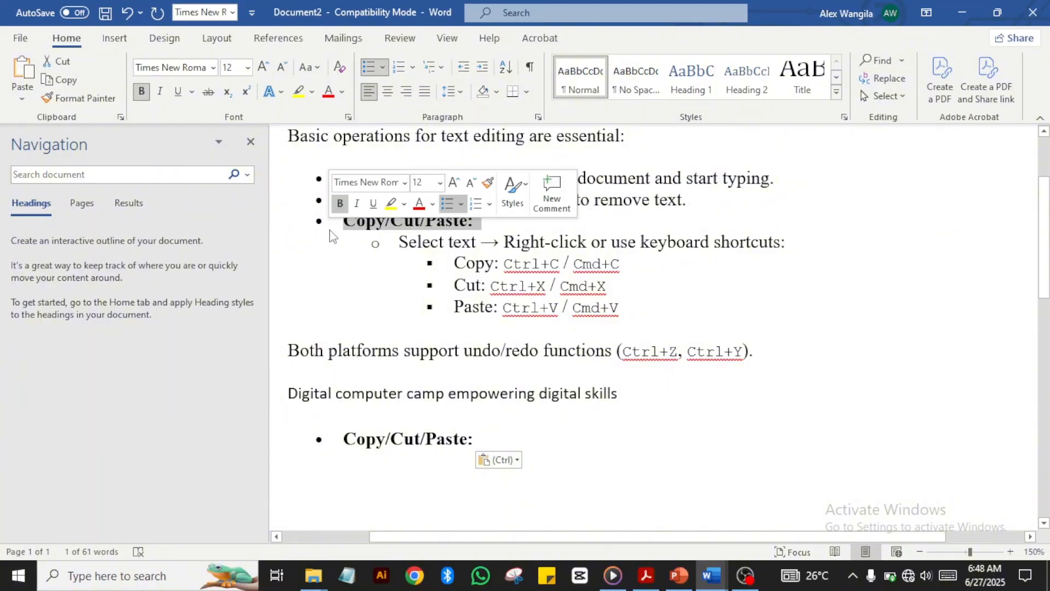
right_click(330, 232)
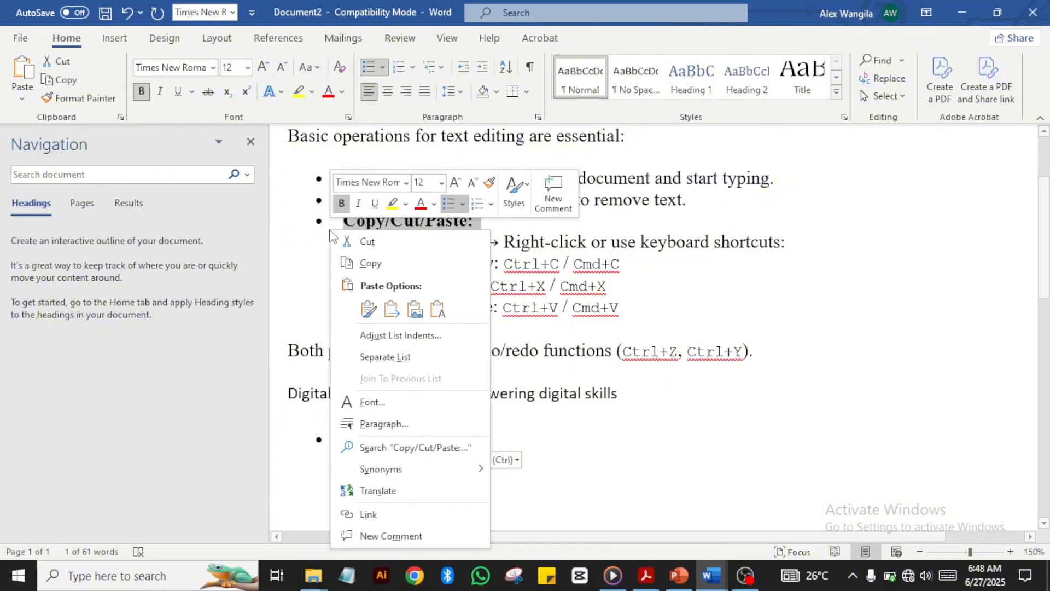
left_click(386, 241)
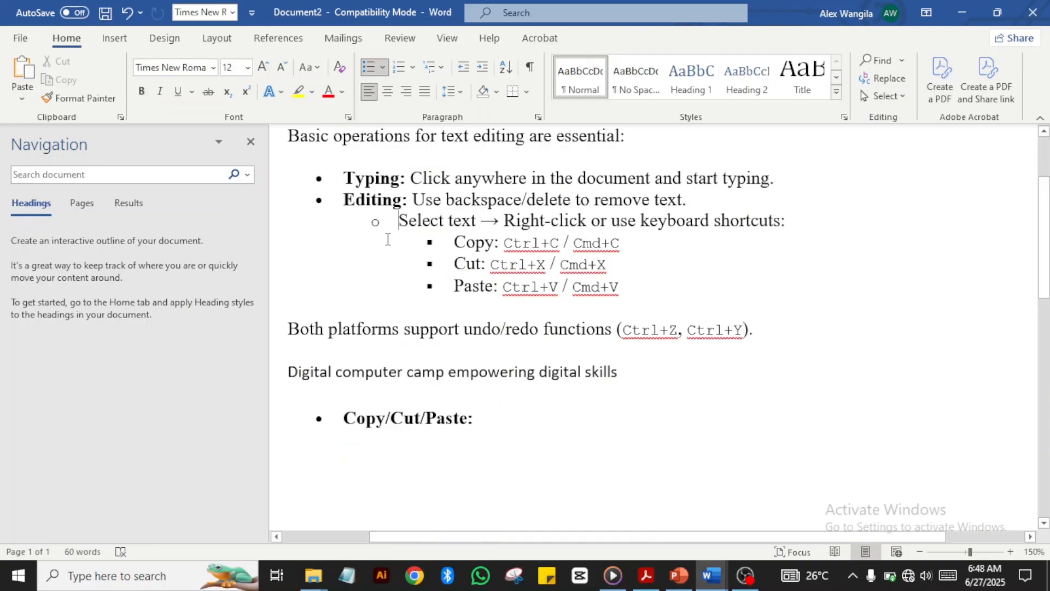
left_click(128, 15)
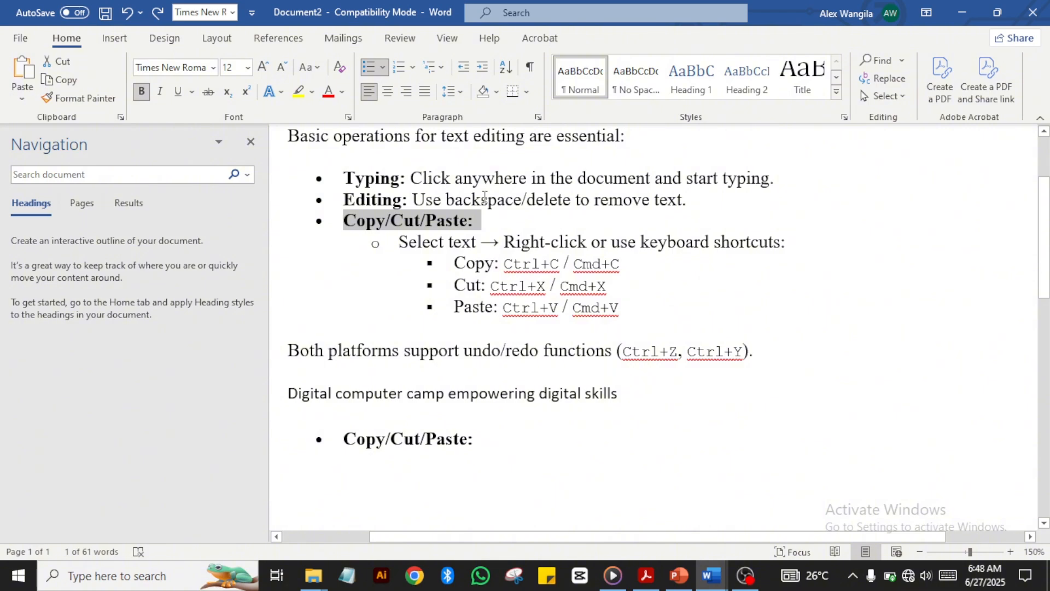
left_click(632, 389)
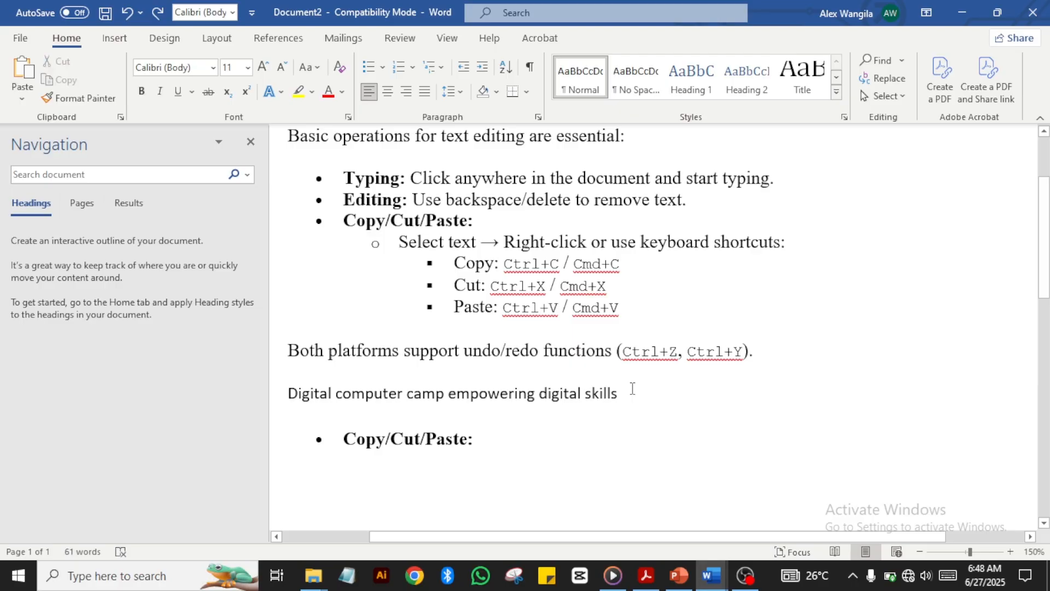
Step: Add 'ctrl + Z' to the end of the Digital computer camp line, then insert 'shift +' before it
type("c")
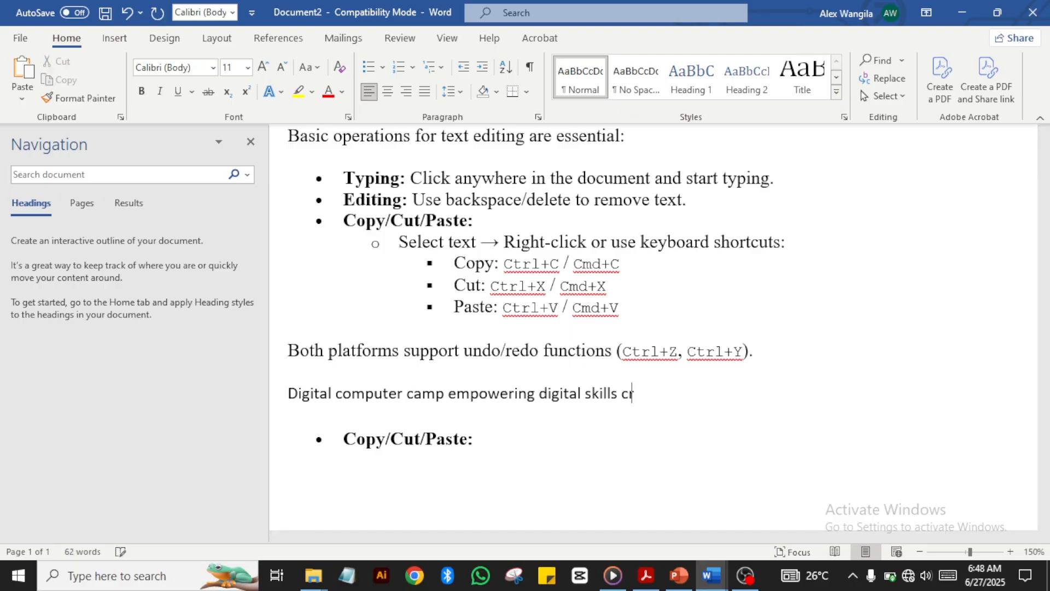
type("trl + Z")
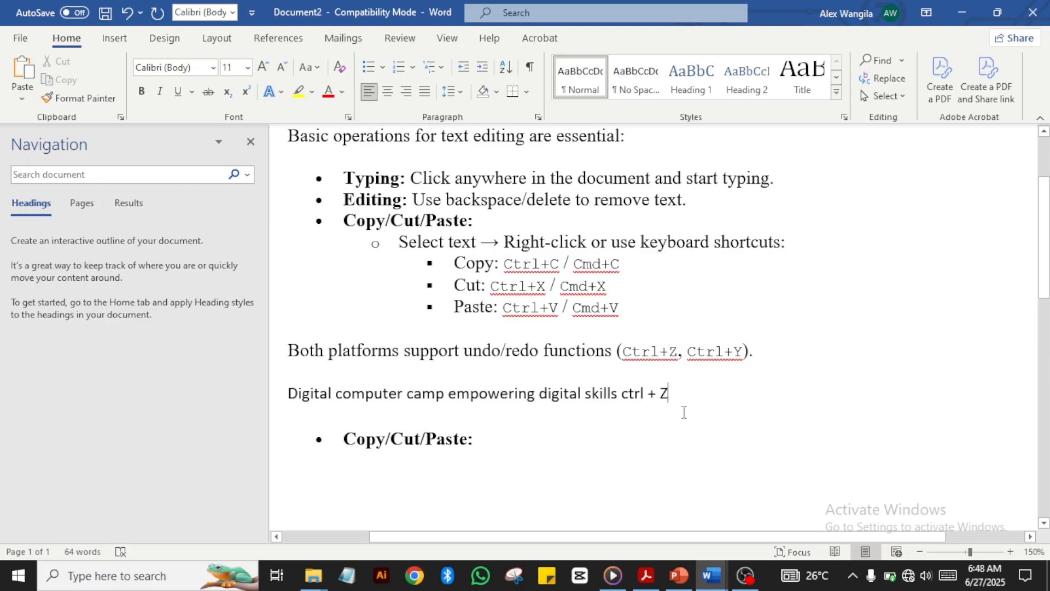
left_click(622, 394)
type("shi")
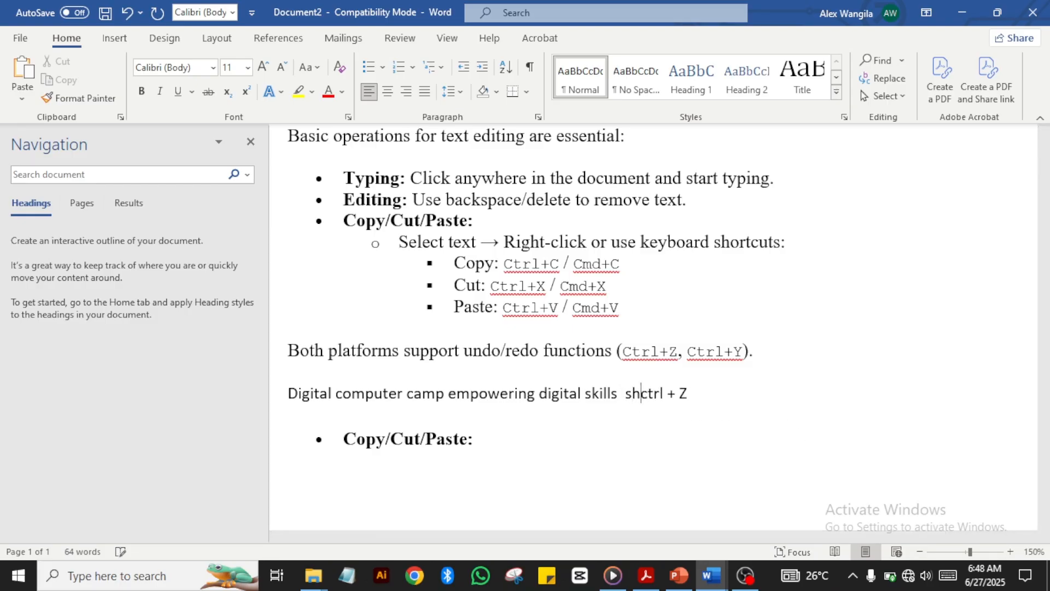
type("ft +")
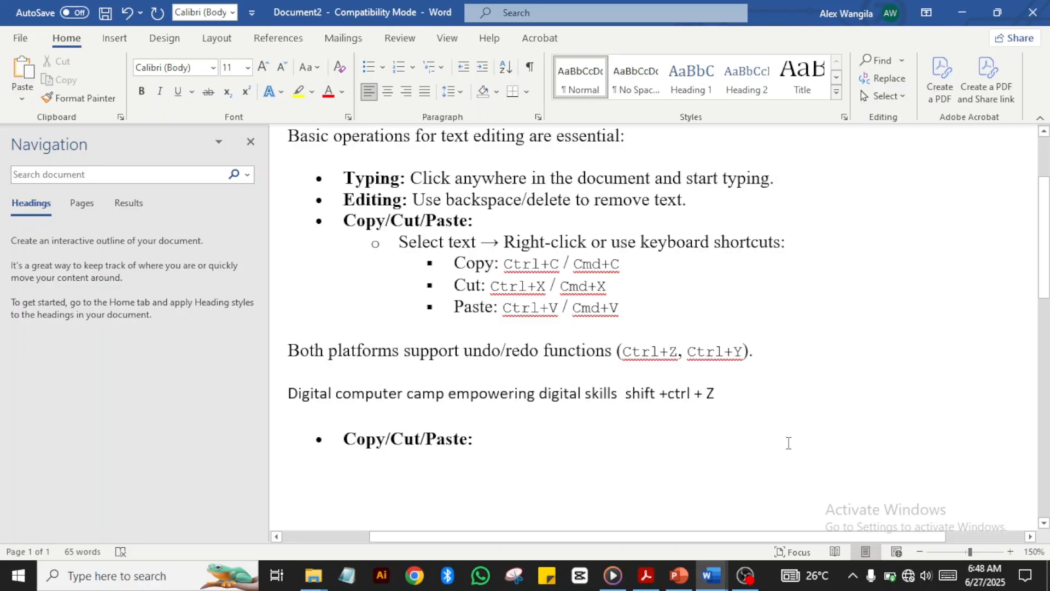
left_click(729, 402)
left_click_drag(753, 355, 618, 353)
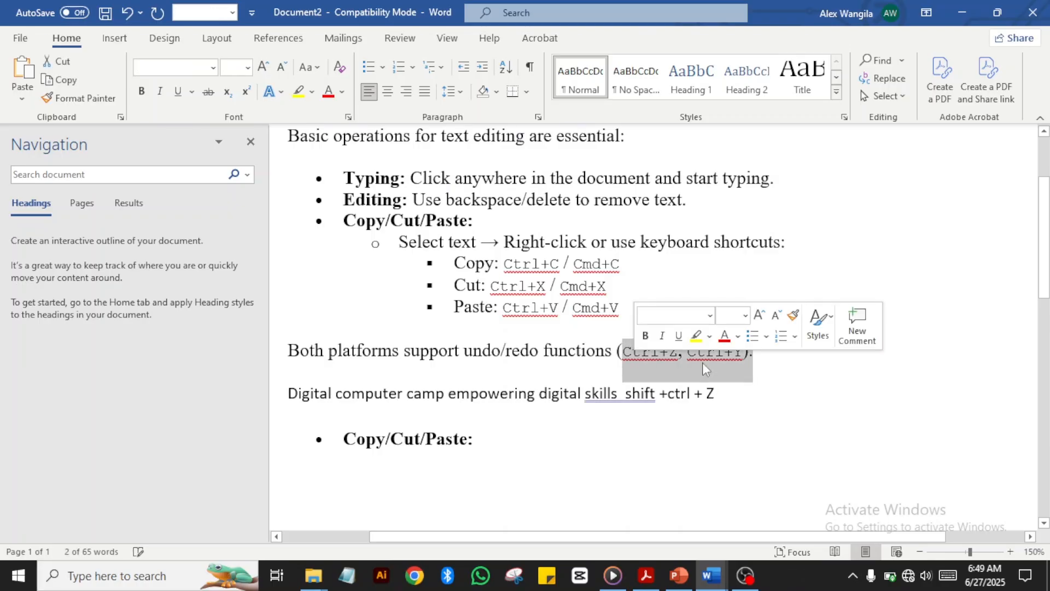
left_click(758, 385)
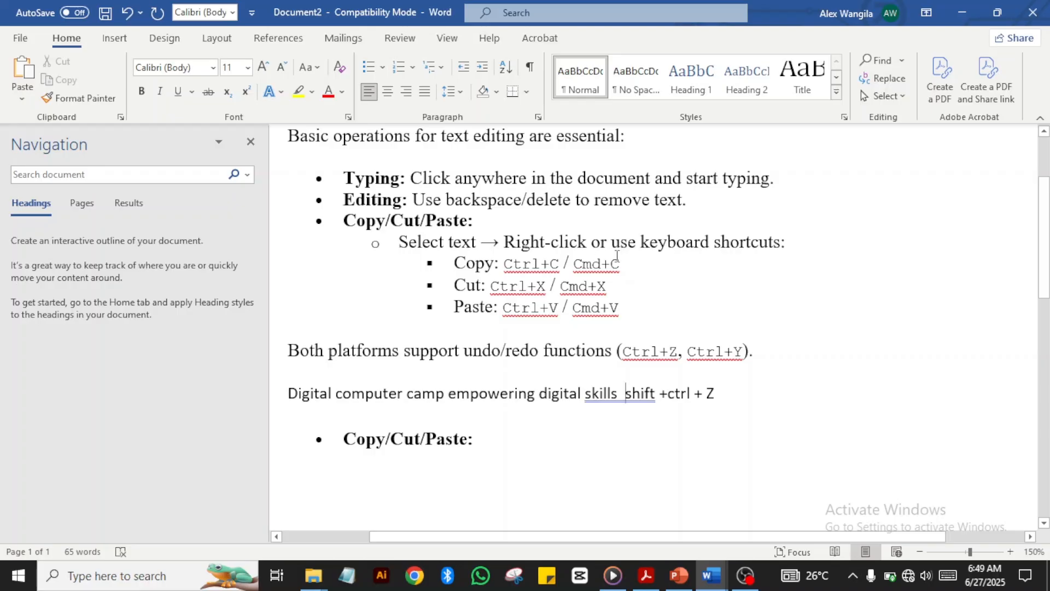
left_click_drag(626, 264, 458, 268)
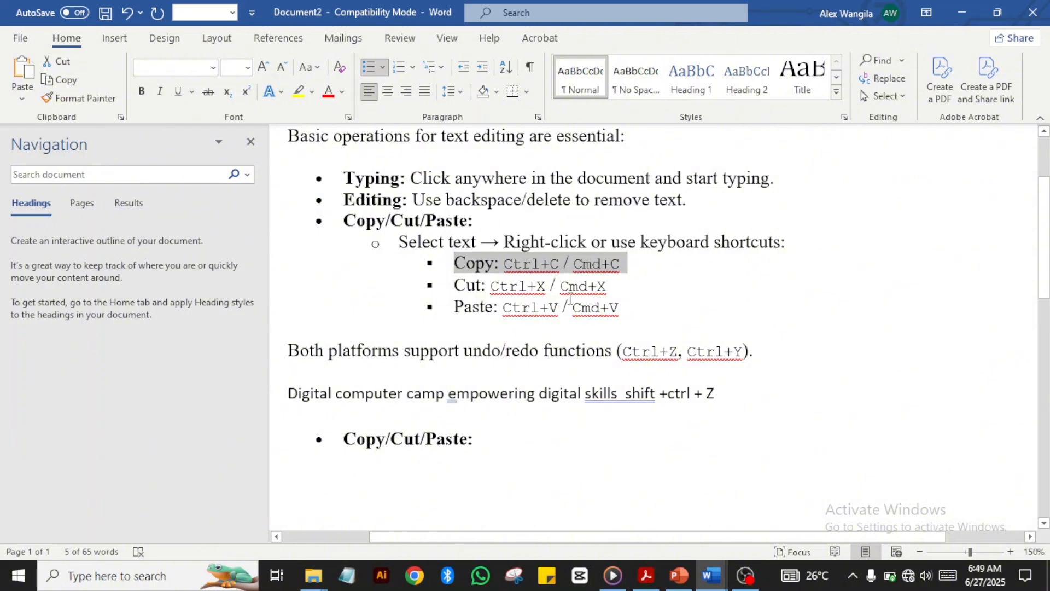
Step: Cut the 'Cut: Ctrl+X / Cmd+X' line and paste it into a new bullet below Paste
left_click(613, 287)
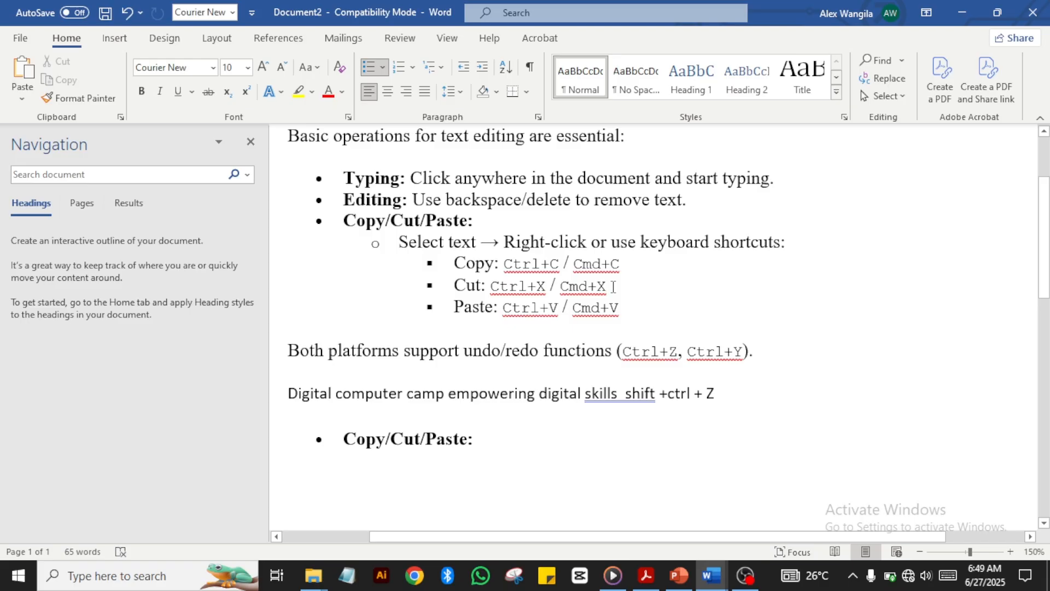
left_click_drag(613, 286, 475, 296)
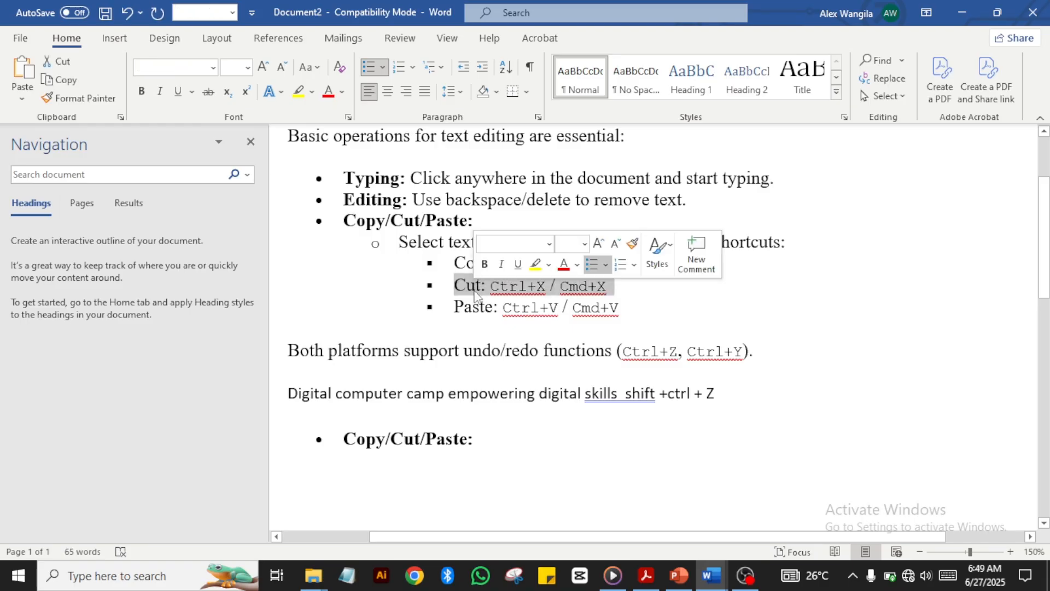
key("ctrl+x")
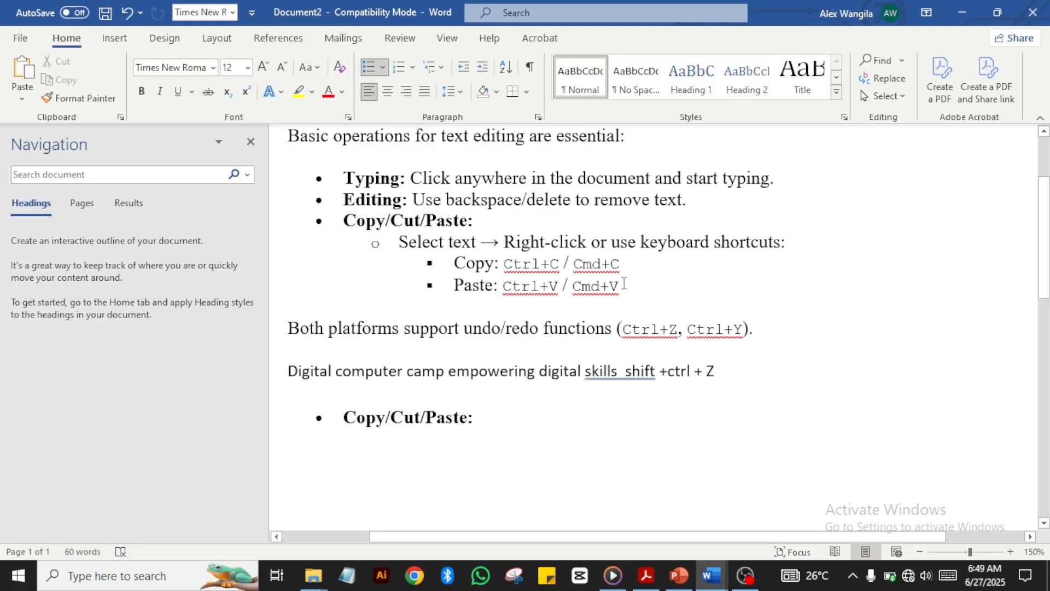
left_click_drag(623, 284, 455, 285)
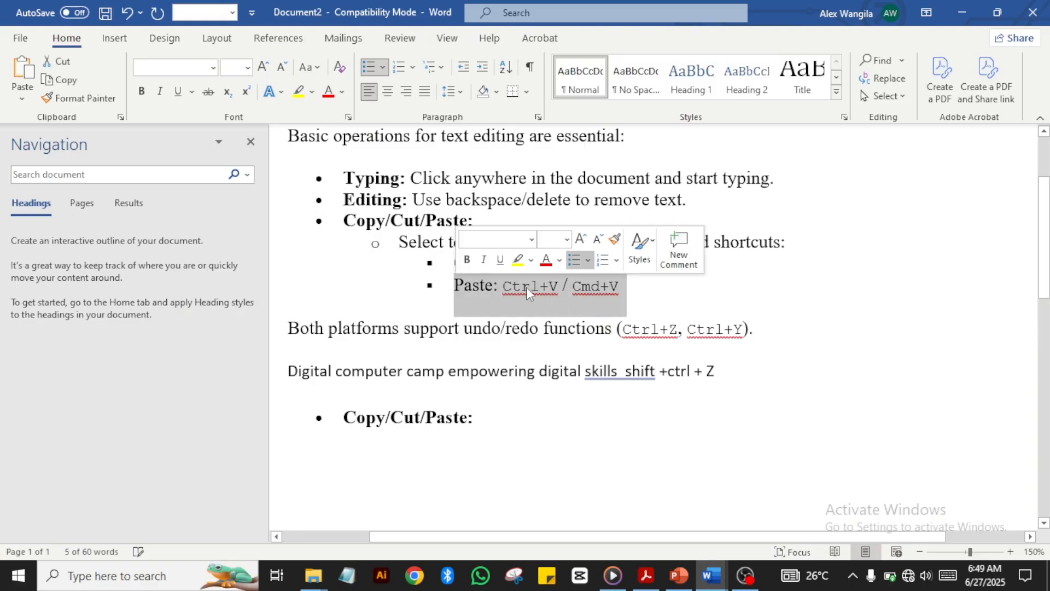
left_click(630, 293)
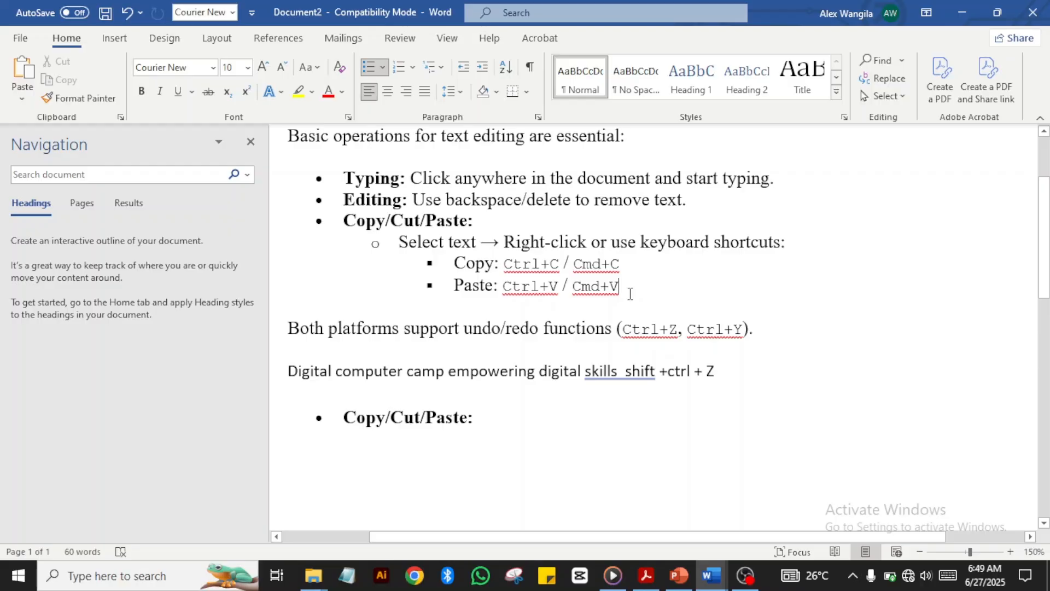
key("Return")
key("ctrl+v")
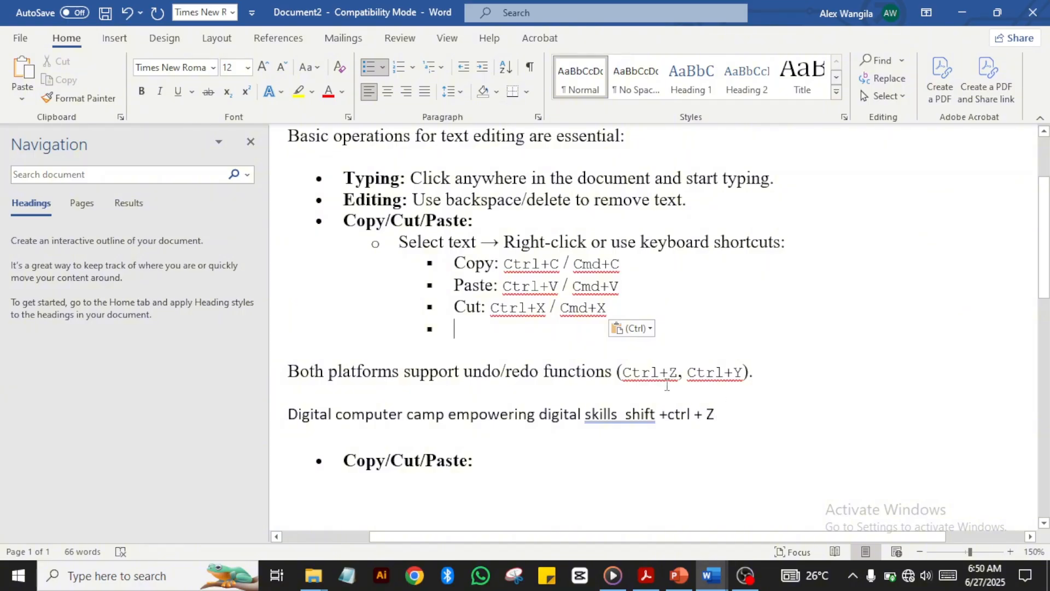
Step: Undo the paste and redo, leaving Copy, Paste and an empty bullet without the Cut line
key("ctrl+z")
key("ctrl+z")
key("ctrl+z")
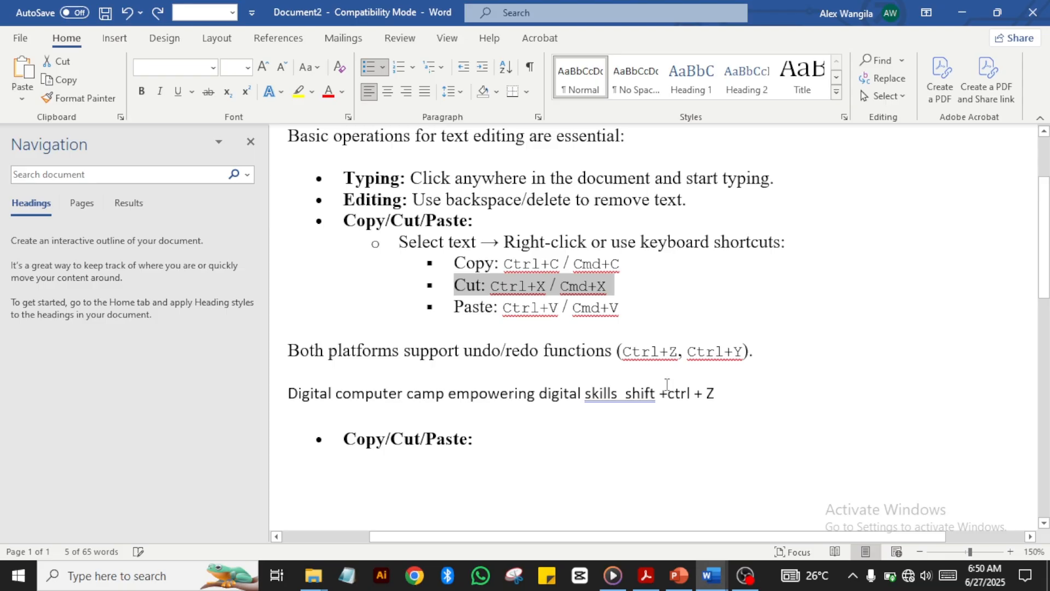
left_click(792, 369)
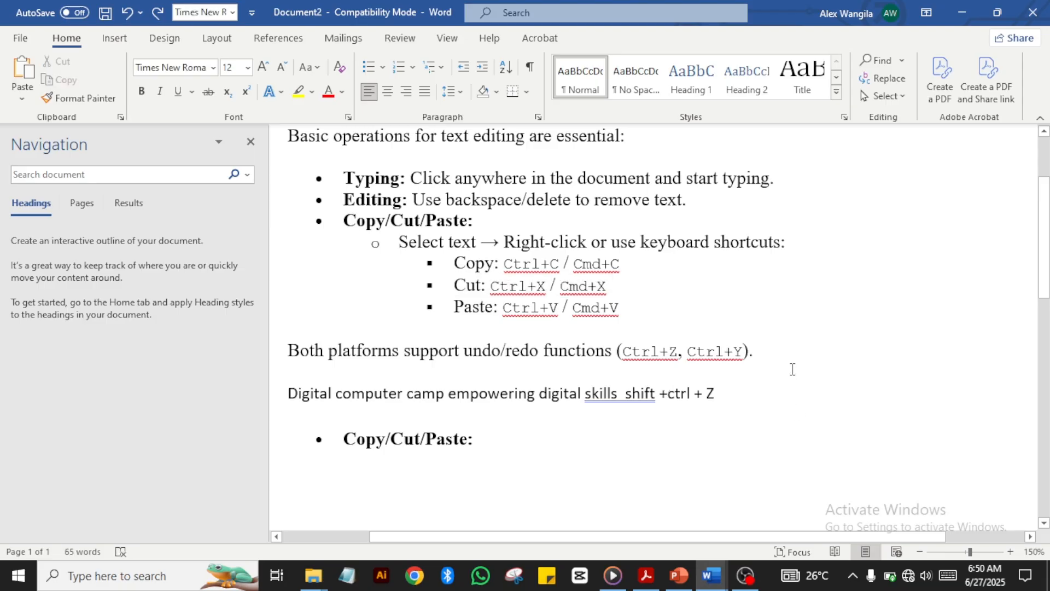
key("ctrl+y")
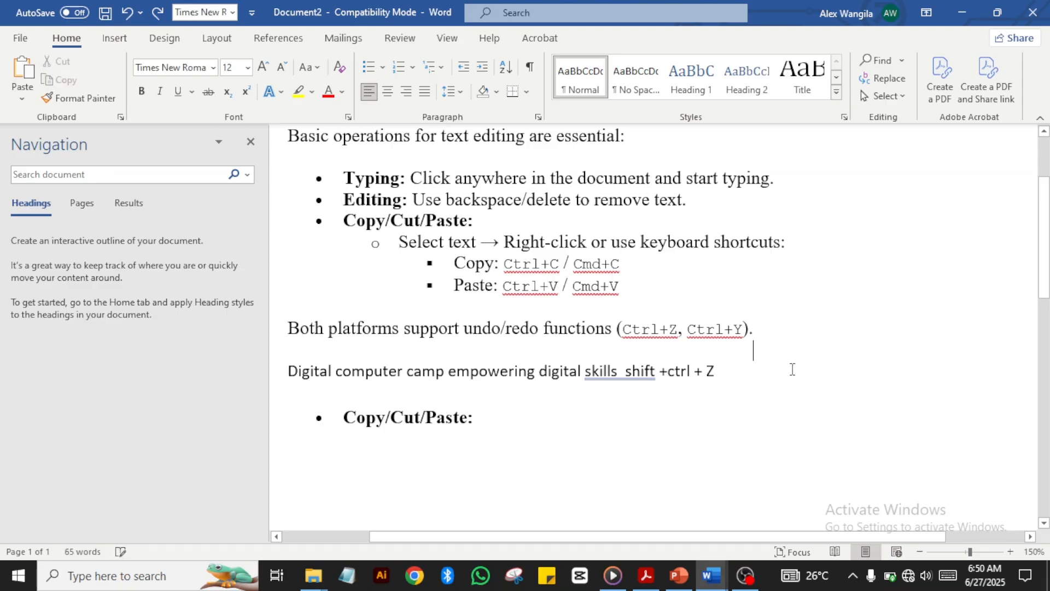
key("ctrl+y")
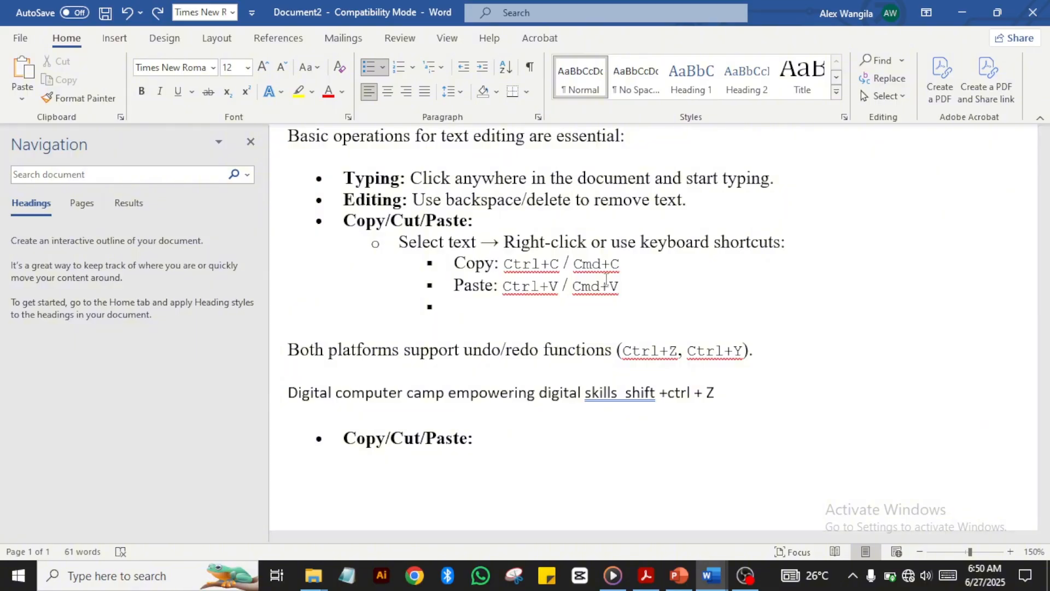
key("Up")
key("Up")
key("Up")
key("Up")
key("Up")
key("Up")
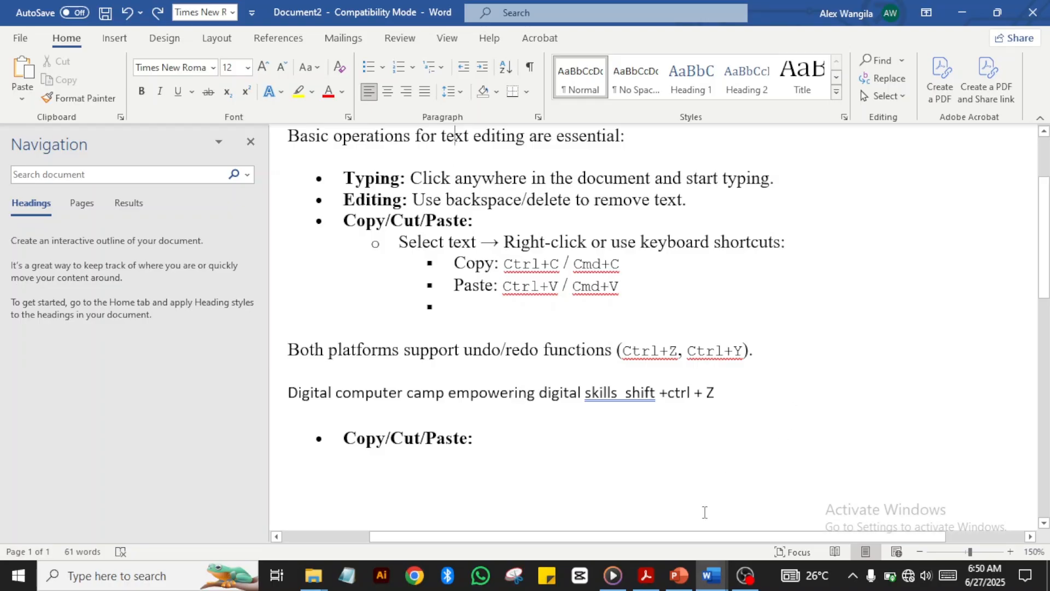
mouse_move(707, 584)
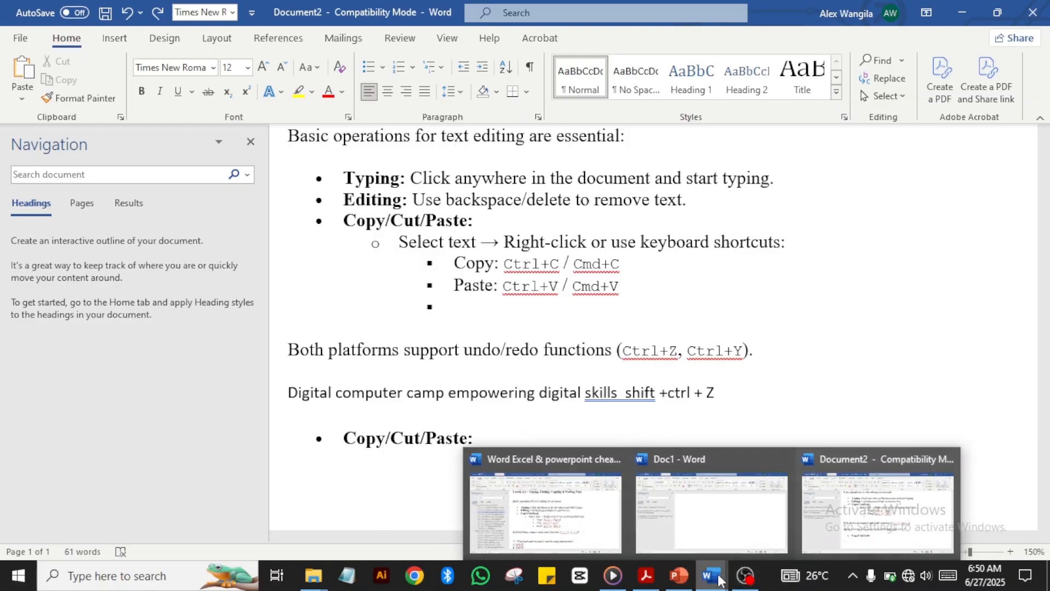
Step: In the Word Excel & powerpoint cheat sheet, select Lesson 2.4's 'Formatting improves readability' intro and three bullets
left_click(547, 514)
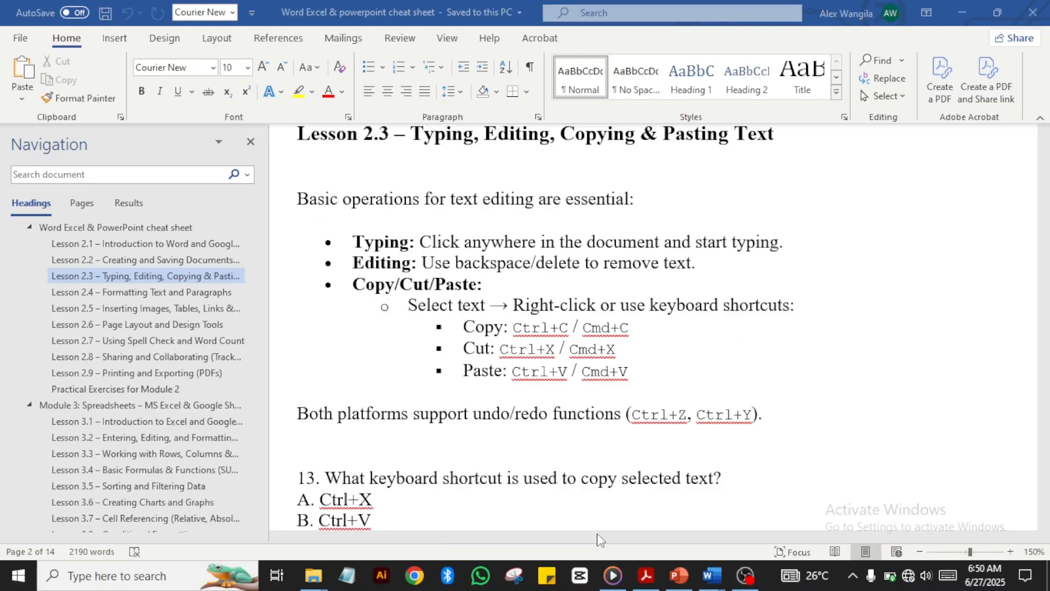
left_click(531, 435)
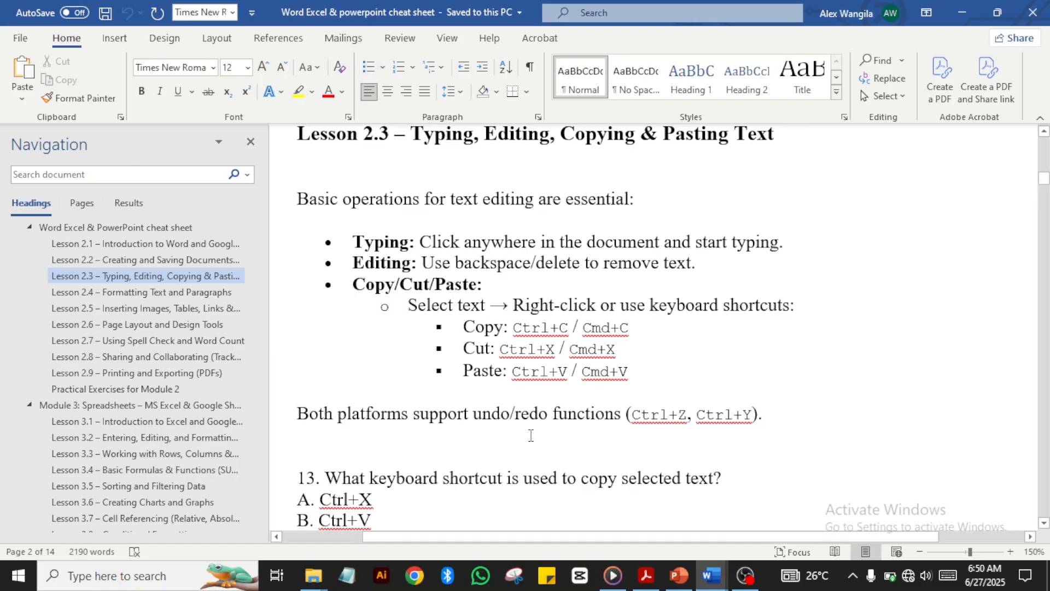
key("Down")
key("Down")
key("Down")
key("Down")
key("Down")
key("Down")
key("Down")
key("Down")
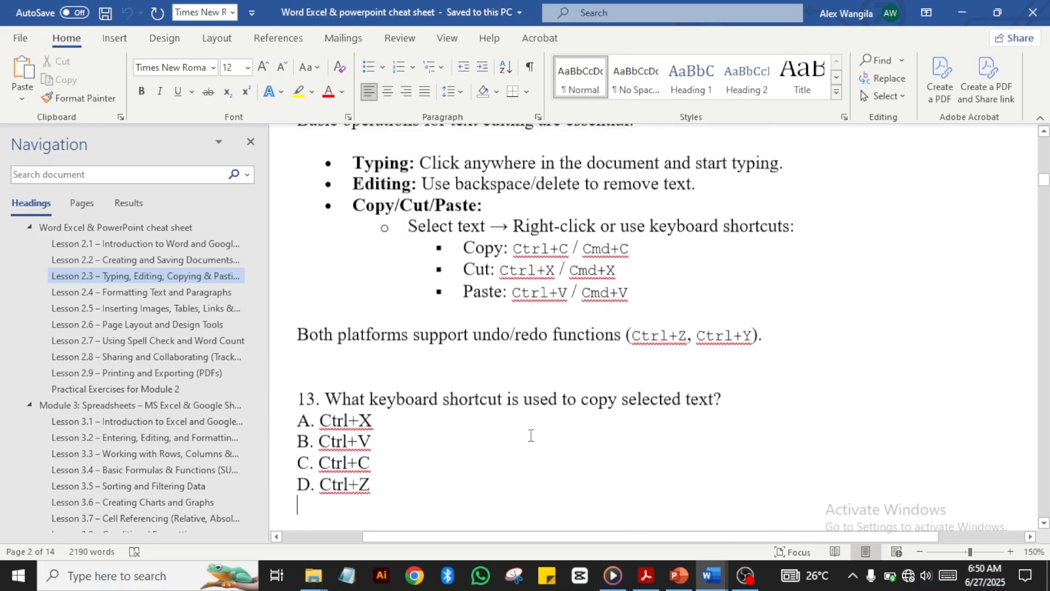
key("Down")
key("Down")
key("Down")
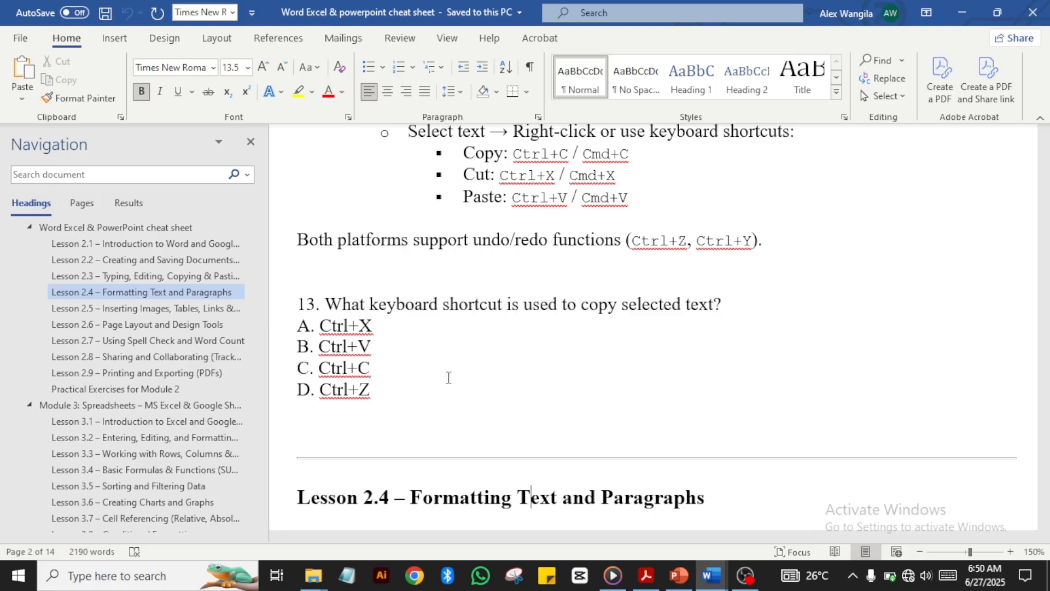
key("Down")
key("Down")
key("Down")
key("Down")
key("Down")
key("Down")
key("Down")
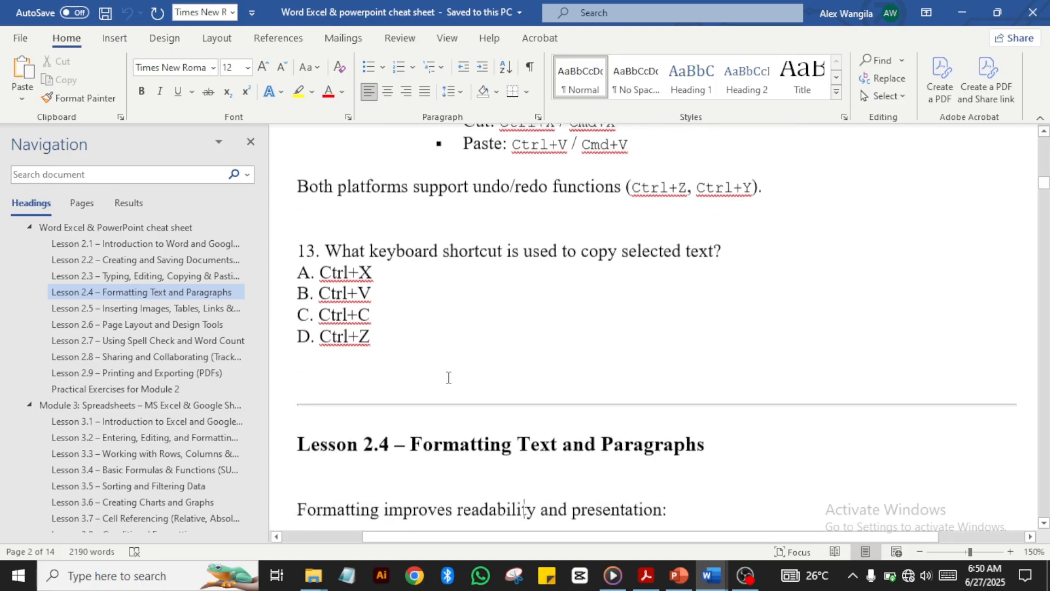
key("Up")
key("Up")
key("Up")
key("Up")
key("Up")
key("Up")
key("Up")
key("Up")
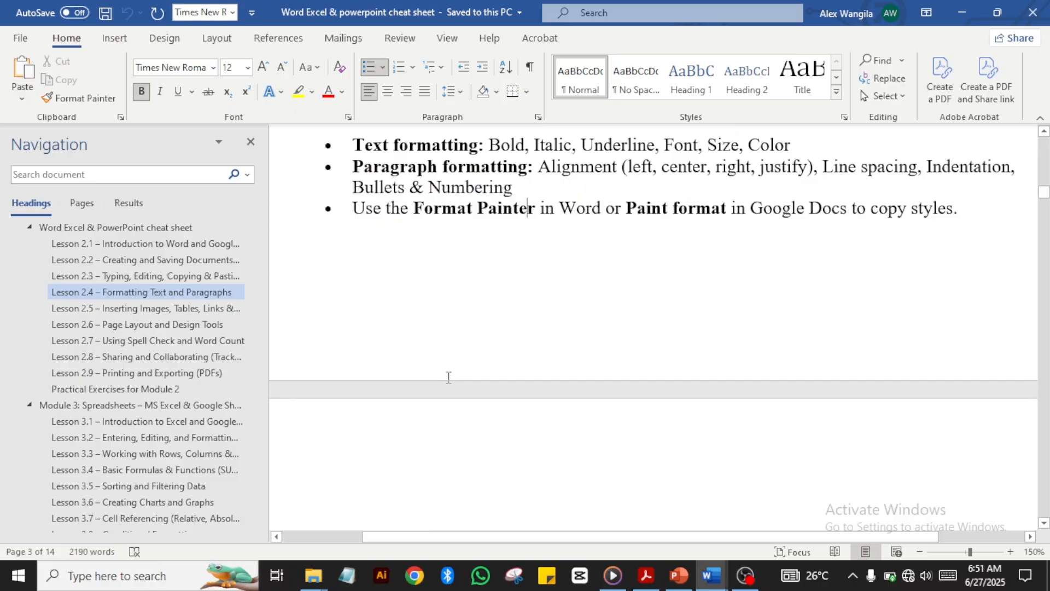
key("Up")
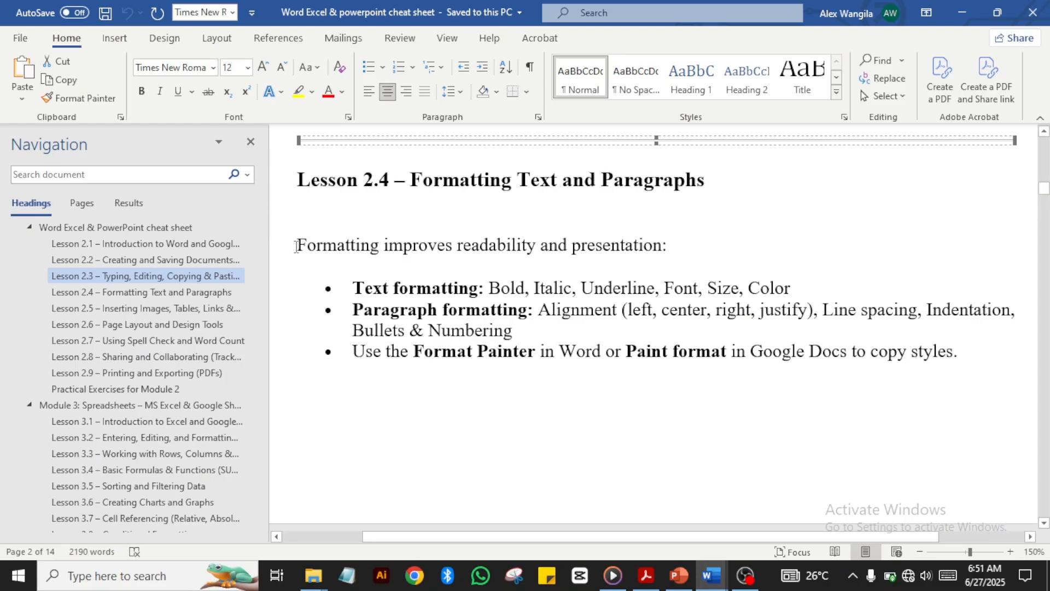
mouse_move(296, 246)
left_mouse_down()
mouse_move(480, 288)
mouse_move(663, 311)
mouse_move(937, 383)
mouse_move(959, 432)
mouse_move(944, 457)
mouse_move(944, 531)
mouse_move(973, 73)
mouse_move(1012, 492)
mouse_move(1034, 377)
mouse_move(1024, 183)
mouse_move(989, 142)
mouse_move(949, 124)
mouse_move(965, 143)
mouse_move(912, 116)
mouse_move(1031, 176)
mouse_move(997, 199)
mouse_move(970, 248)
left_mouse_up()
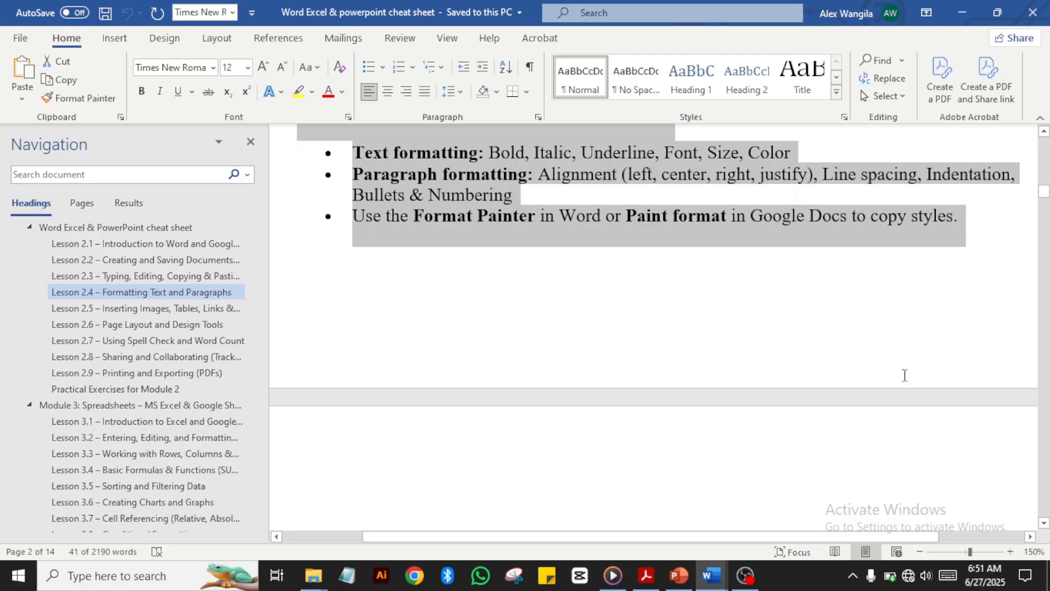
mouse_move(708, 582)
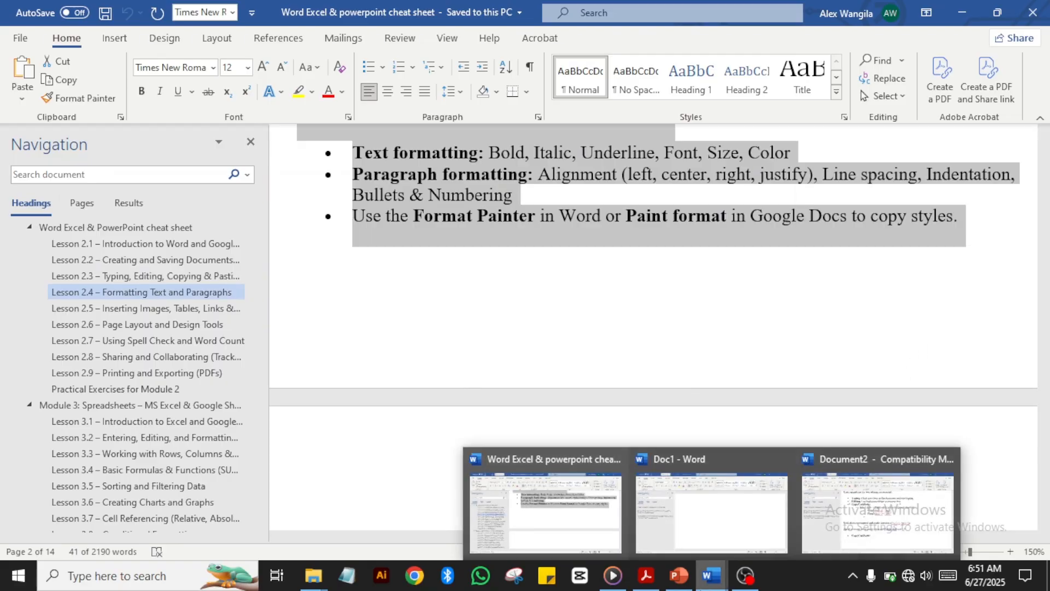
Step: Paste the Lesson 2.4 passage into Doc1, then paste a plain-text Calibri copy below it
left_click(711, 512)
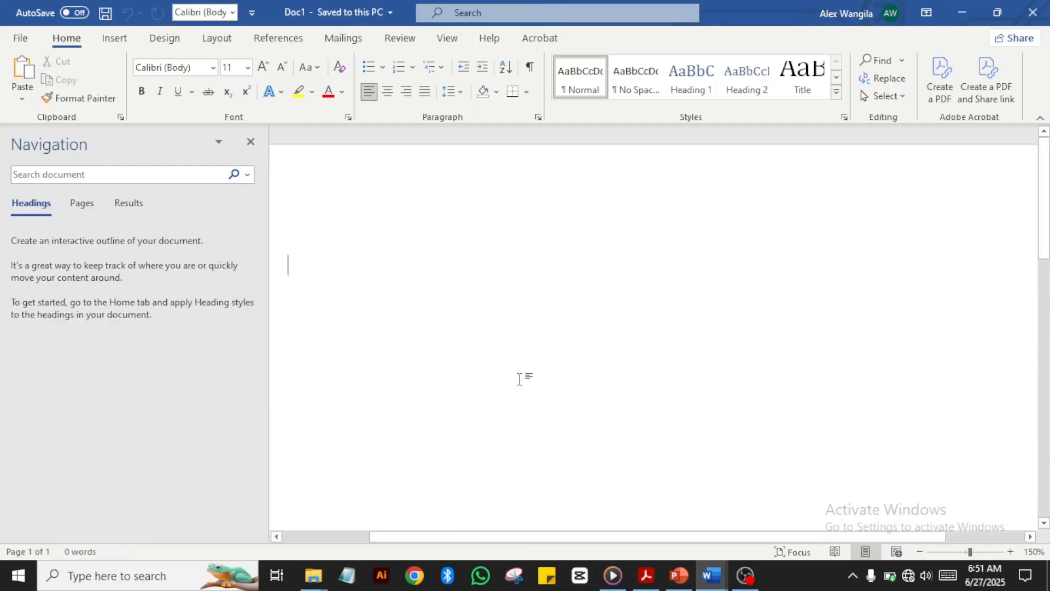
type("Formatting improves readability and presentation: Text formatting: Bold, Italic, Underline, Font, Size, Color Paragraph formatting: Alignment (left, center, right, justify), Line spacing, Indentation, Bullets & Numbering Use the Format Painter in Word or Paint format in Google Docs to copy styles.")
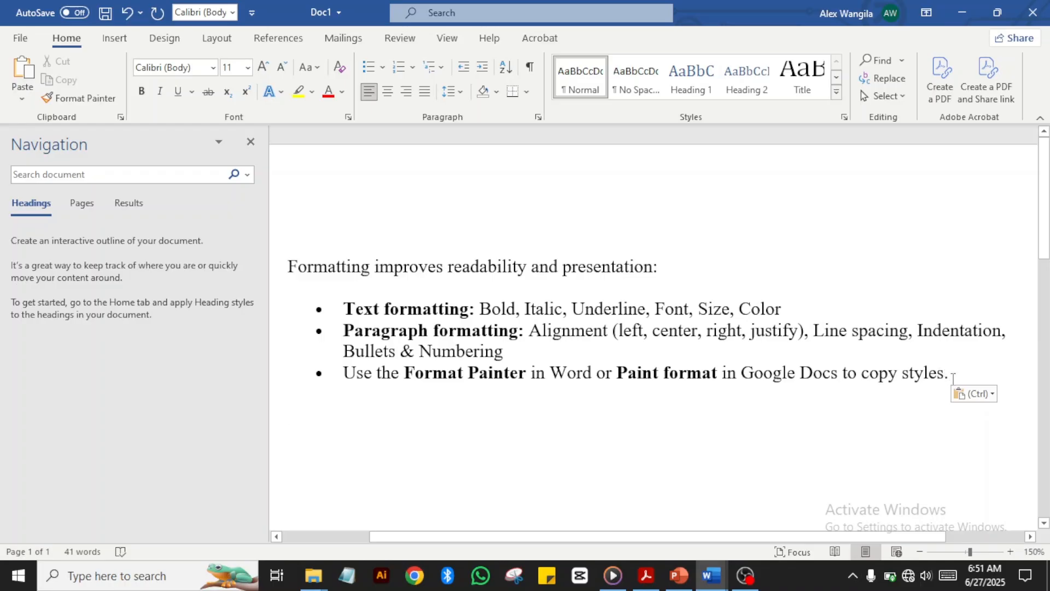
left_click_drag(953, 377, 244, 258)
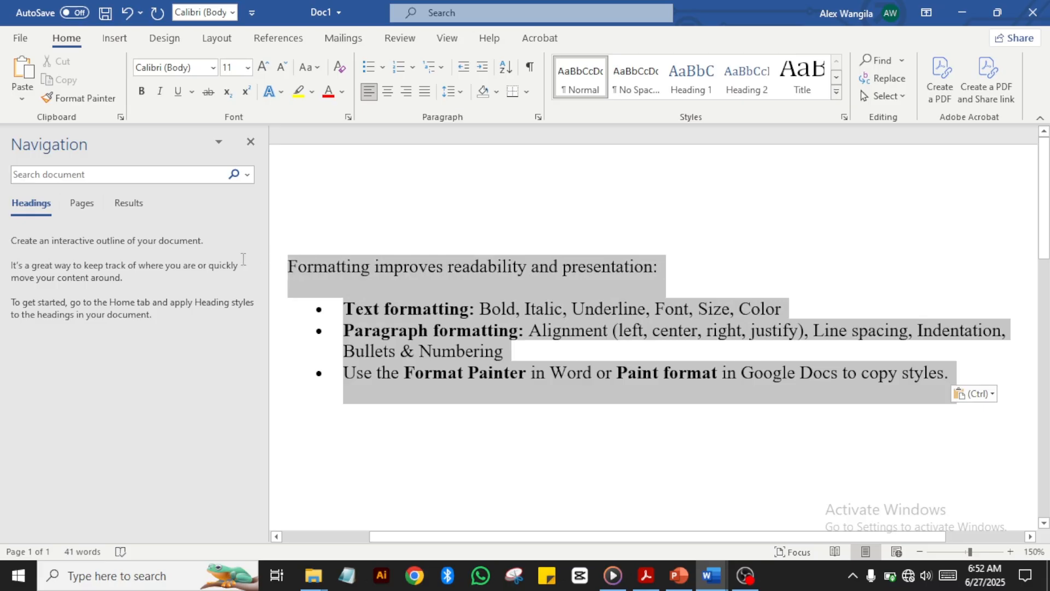
left_click(382, 499)
type("Formatting improves readability and presentation: •\tText formatting: Bold, Italic, Underline, Font, Size, Color •\tParagraph formatting: Alignment (left, center, right, justify), Line spacing, Indentation, Bullets & Numbering •\tUse the Format Painter in Word or Paint format in Google Docs to copy styles.")
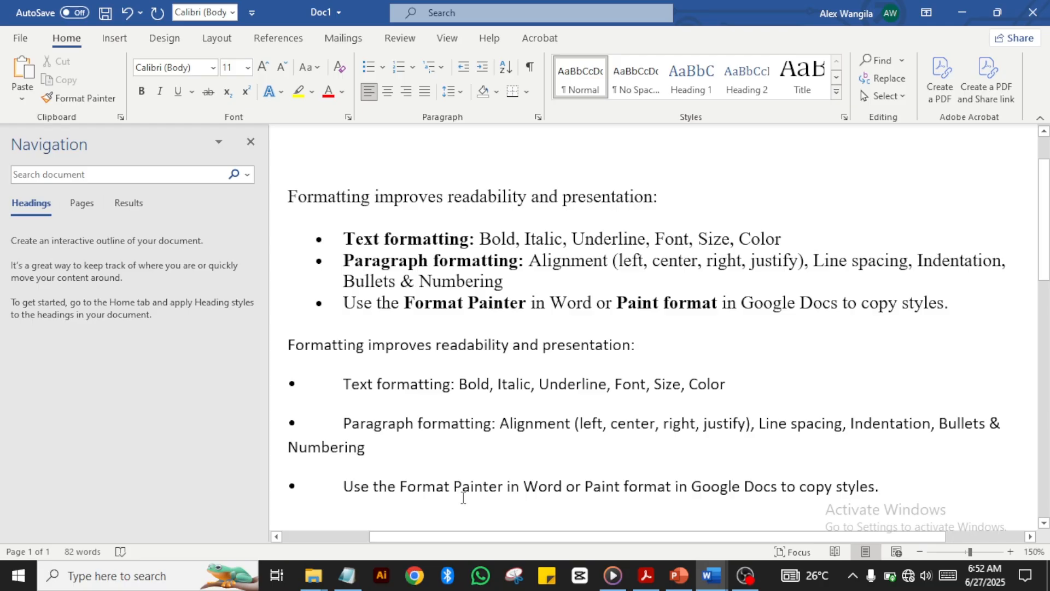
left_click_drag(345, 386, 416, 425)
left_click(515, 452)
left_click_drag(641, 342, 297, 342)
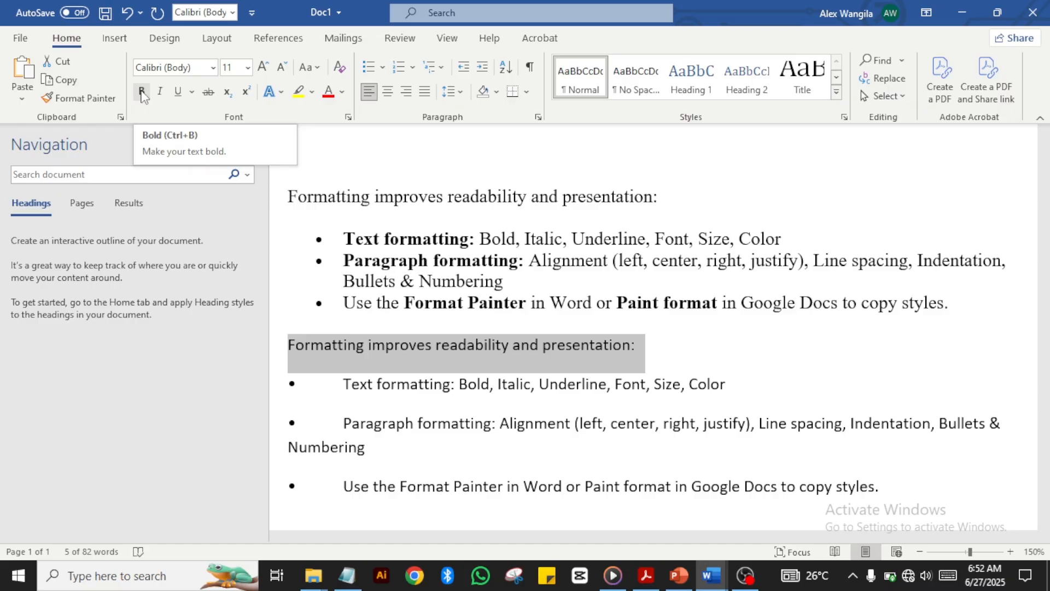
left_click(141, 92)
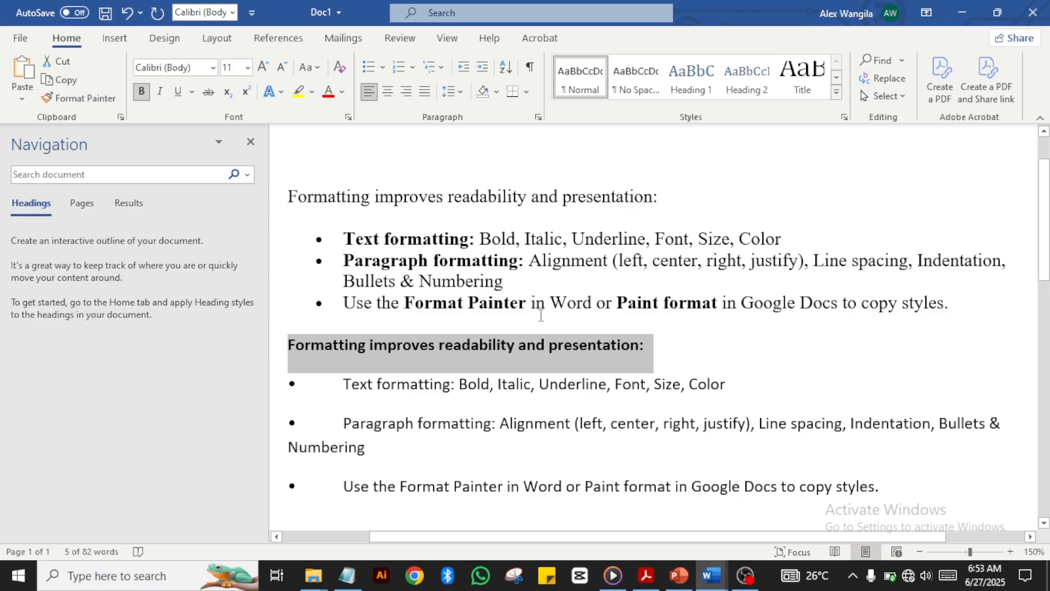
left_click(649, 368)
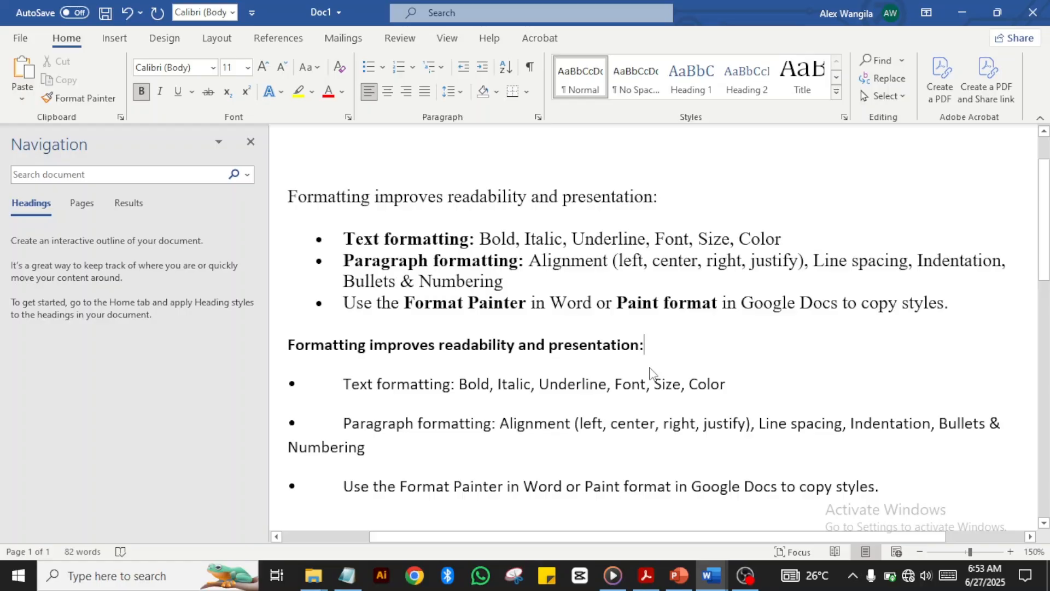
left_click(127, 13)
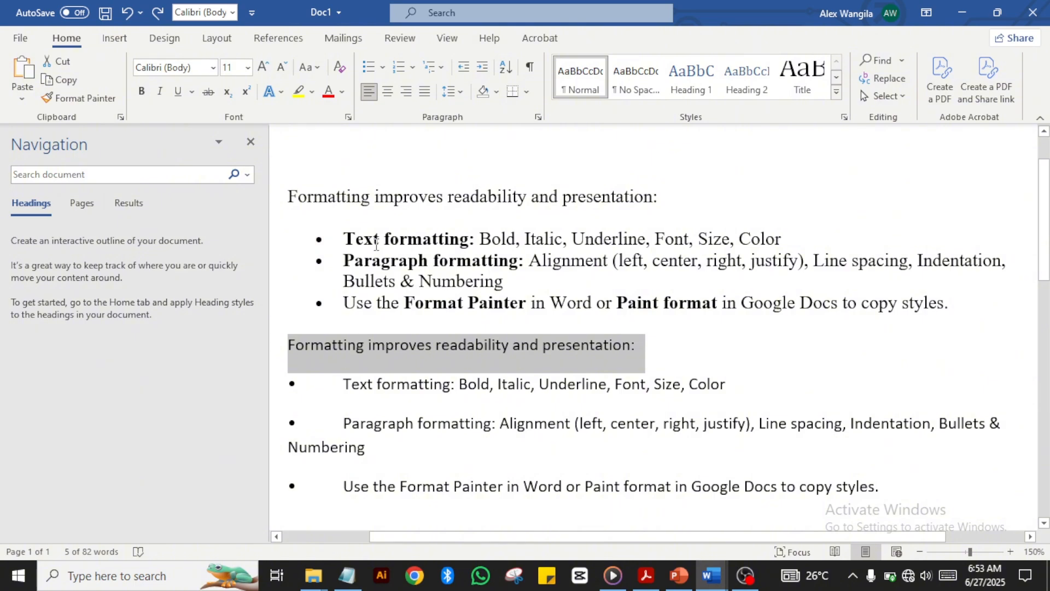
Step: Apply bold, italic and underline to the plain copy's 'Formatting improves readability and presentation:' line
key("ctrl+b")
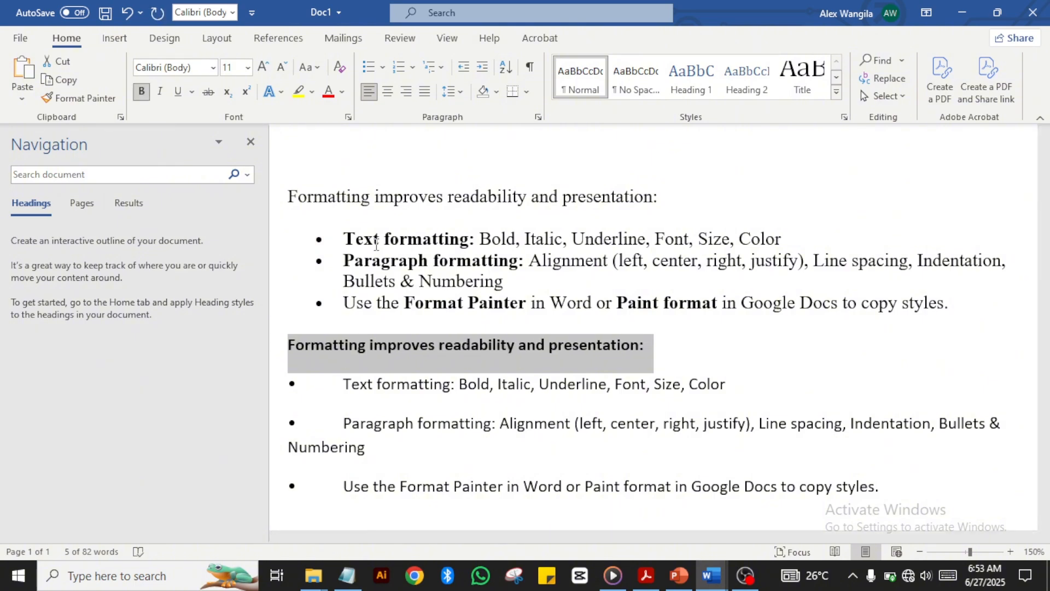
left_click(545, 408)
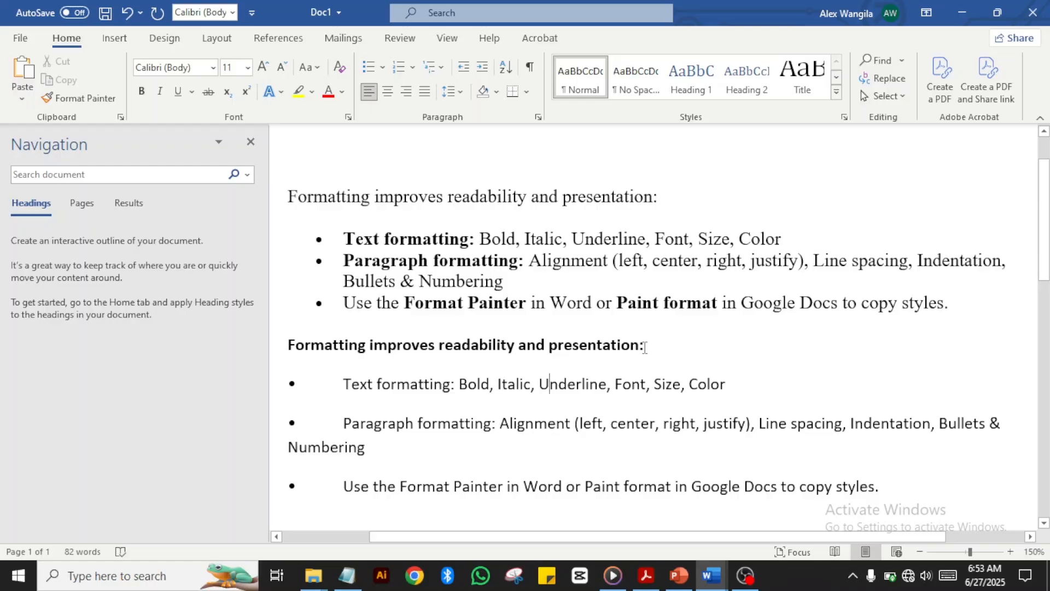
left_click_drag(645, 347, 319, 370)
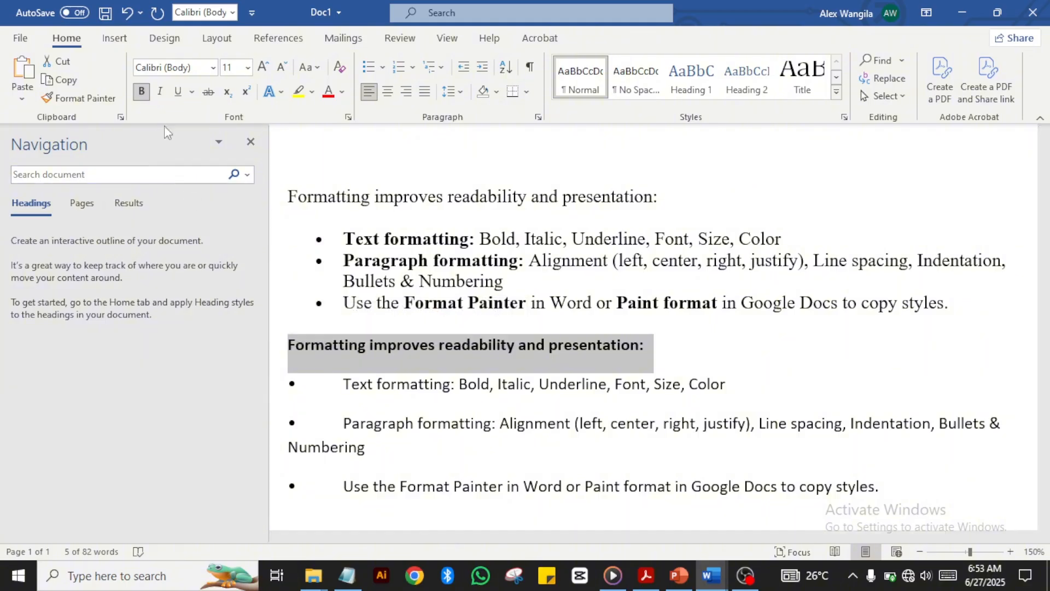
left_click(159, 91)
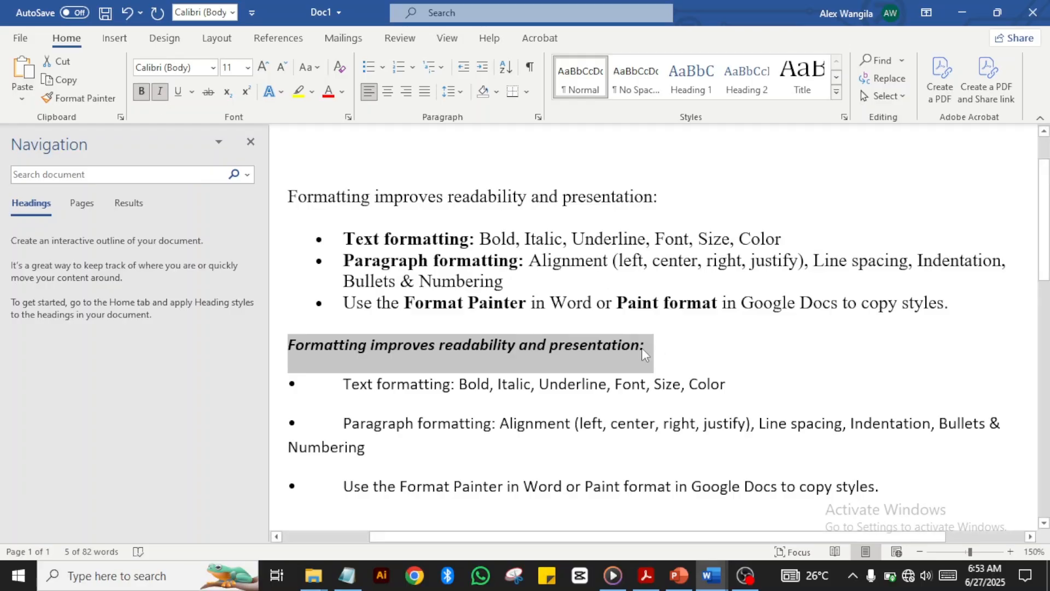
left_click(178, 92)
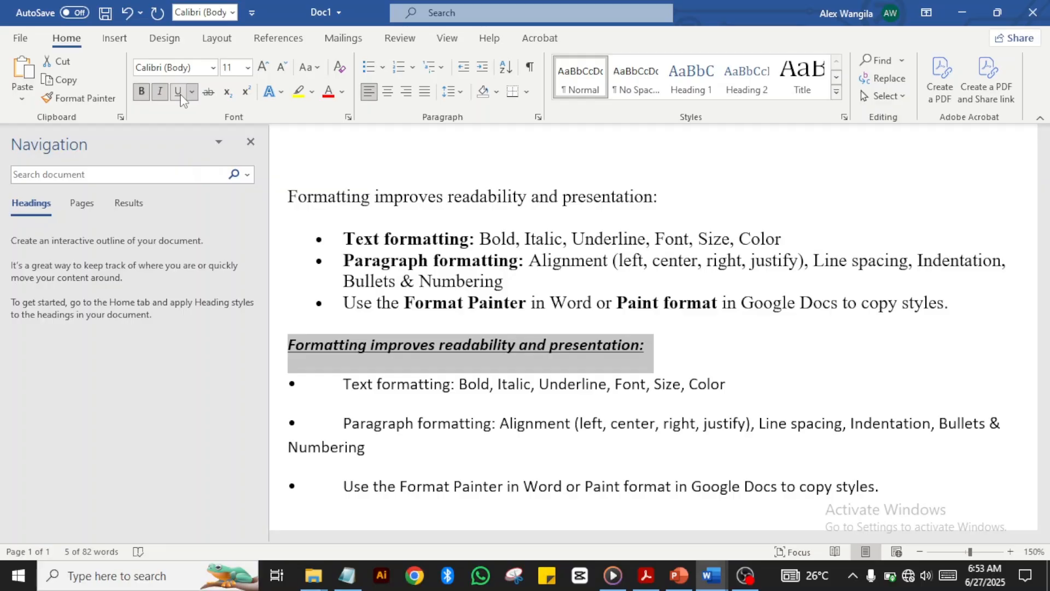
Step: Change the intro line's font to Algerian and reselect the line
left_click(213, 68)
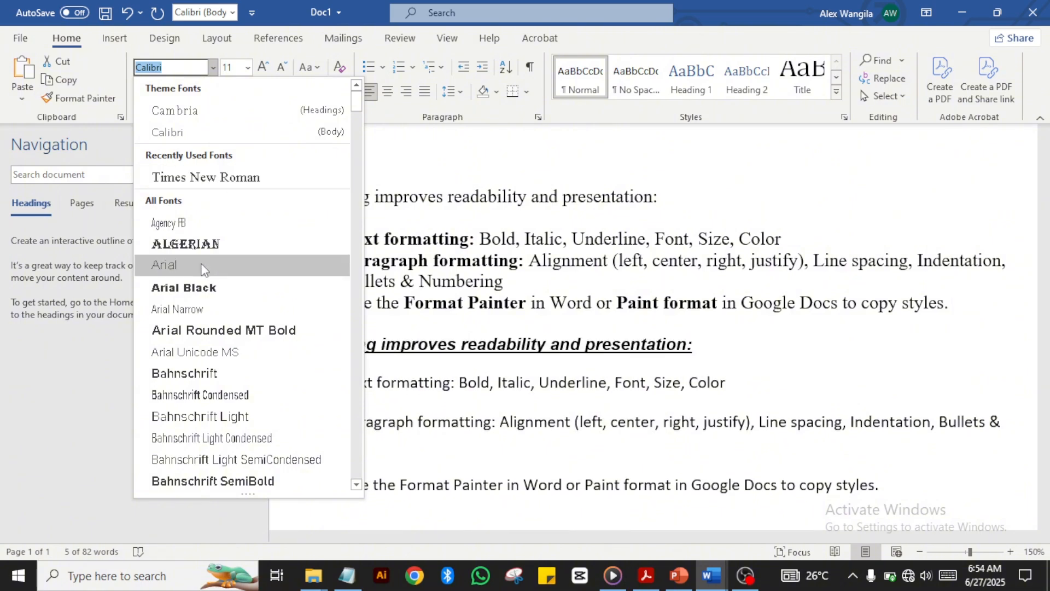
left_click(212, 244)
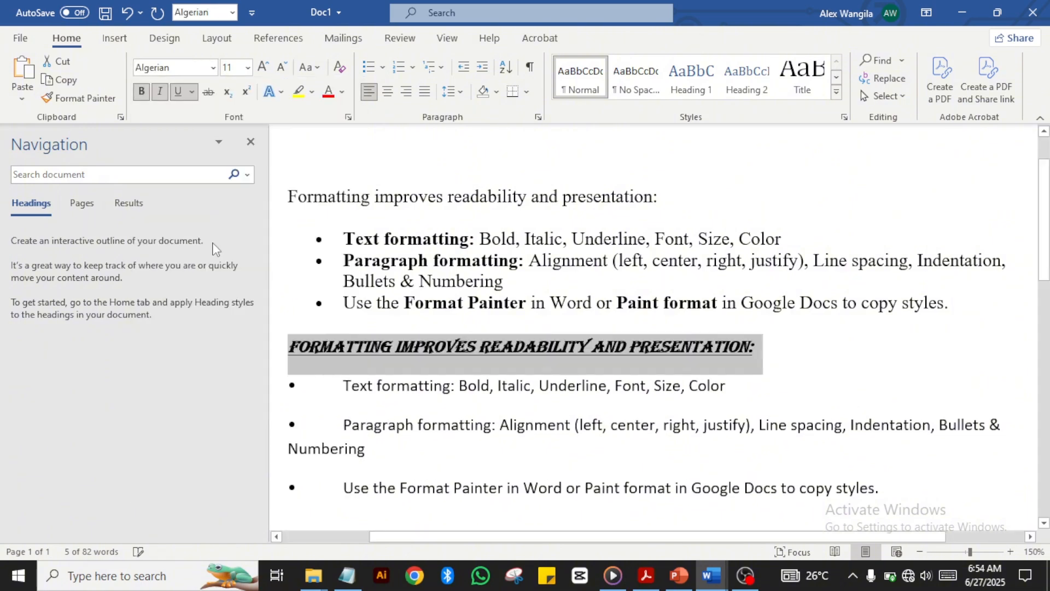
left_click(598, 440)
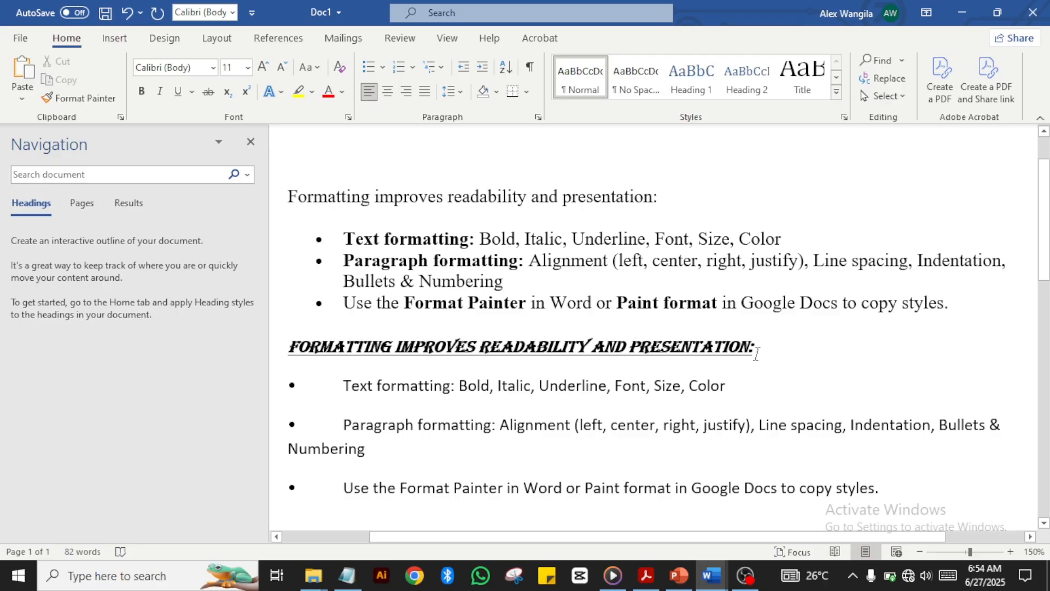
left_click_drag(758, 349, 289, 351)
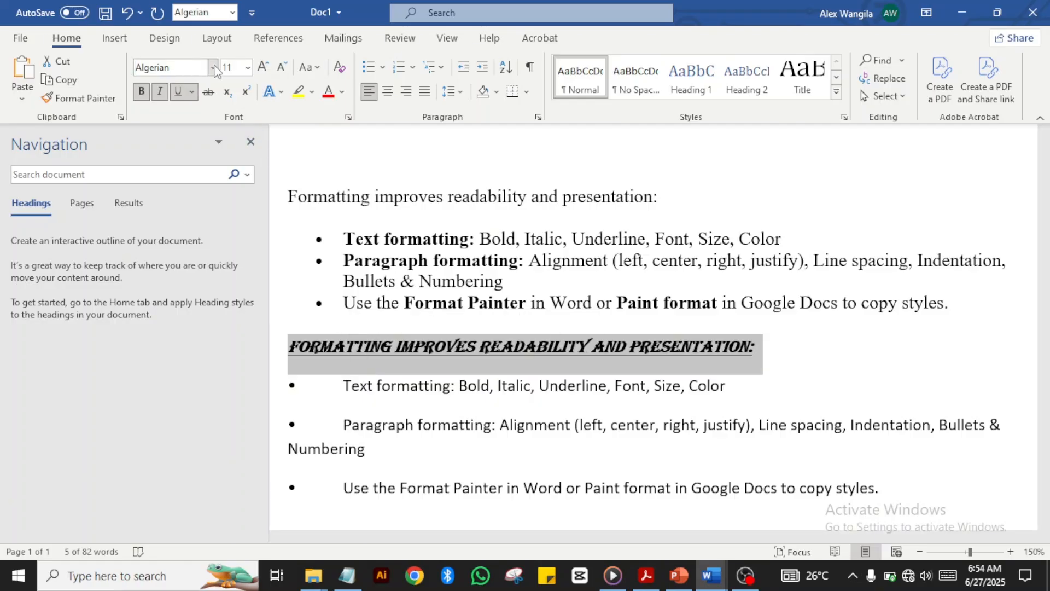
Step: Enlarge the Algerian heading to 18 pt and select both lines of it
left_click(248, 68)
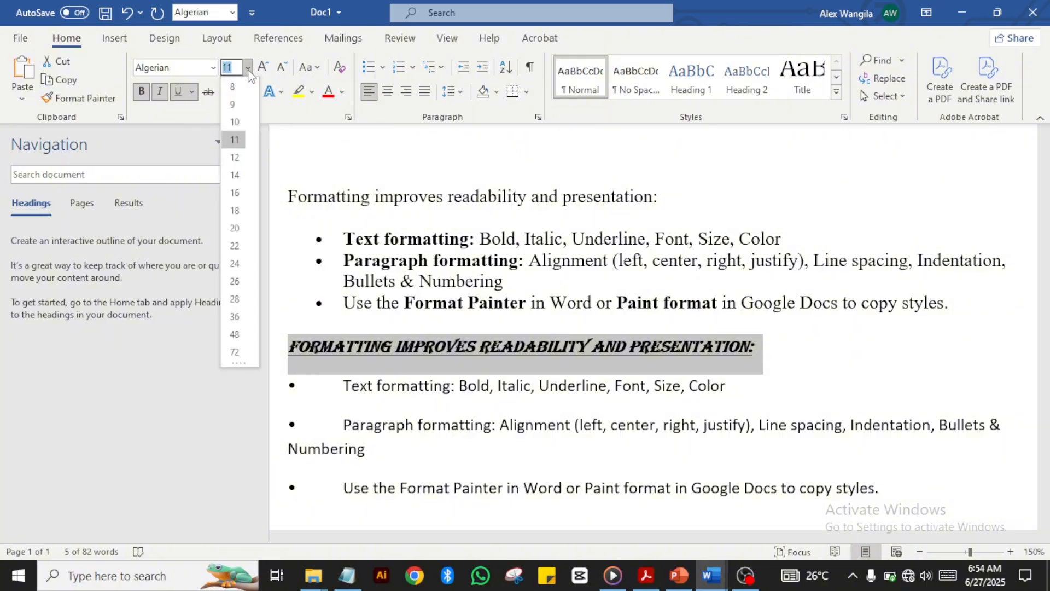
left_click(234, 211)
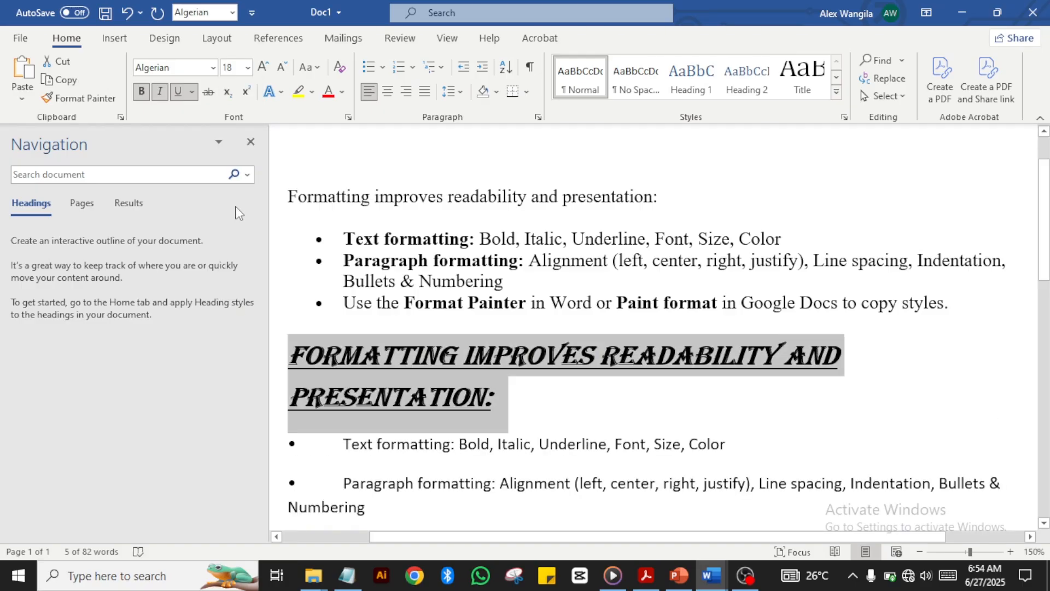
left_click(606, 444)
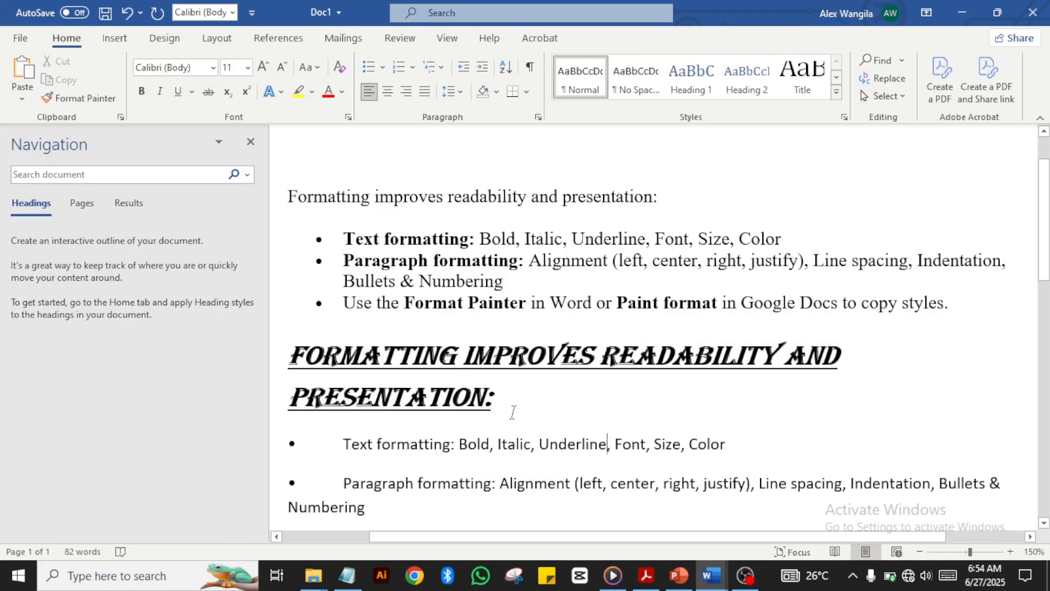
left_click(498, 402)
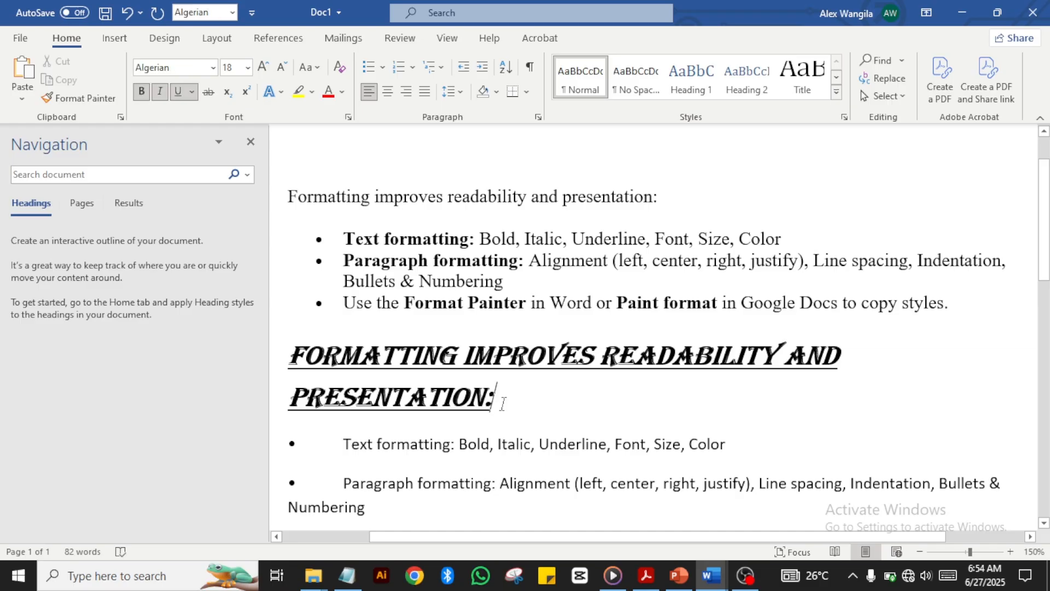
left_click_drag(499, 401, 317, 371)
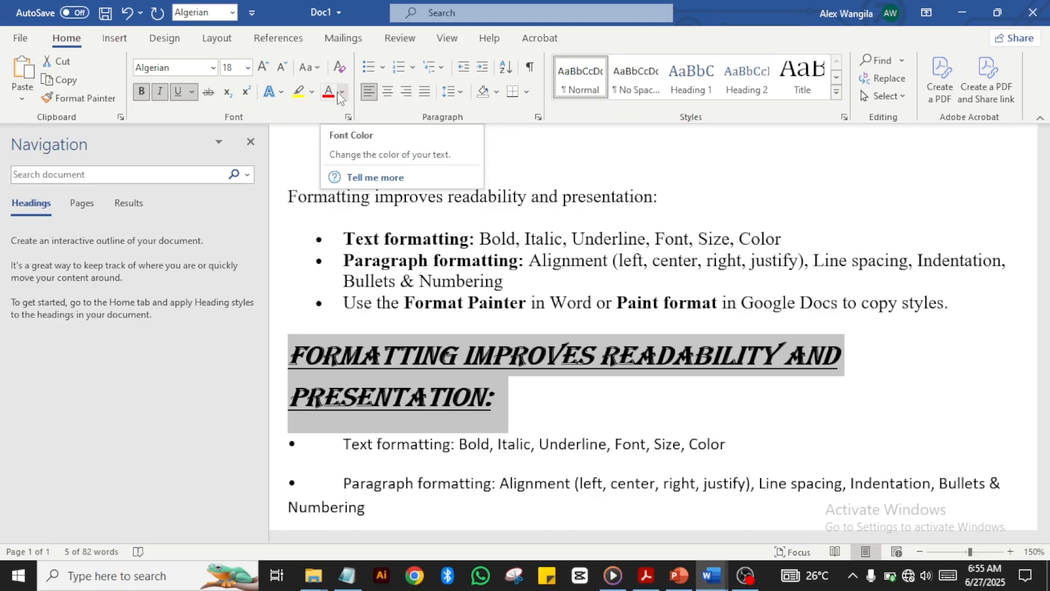
Step: Colour the heading Dark Blue from the Standard Colors
left_click(341, 93)
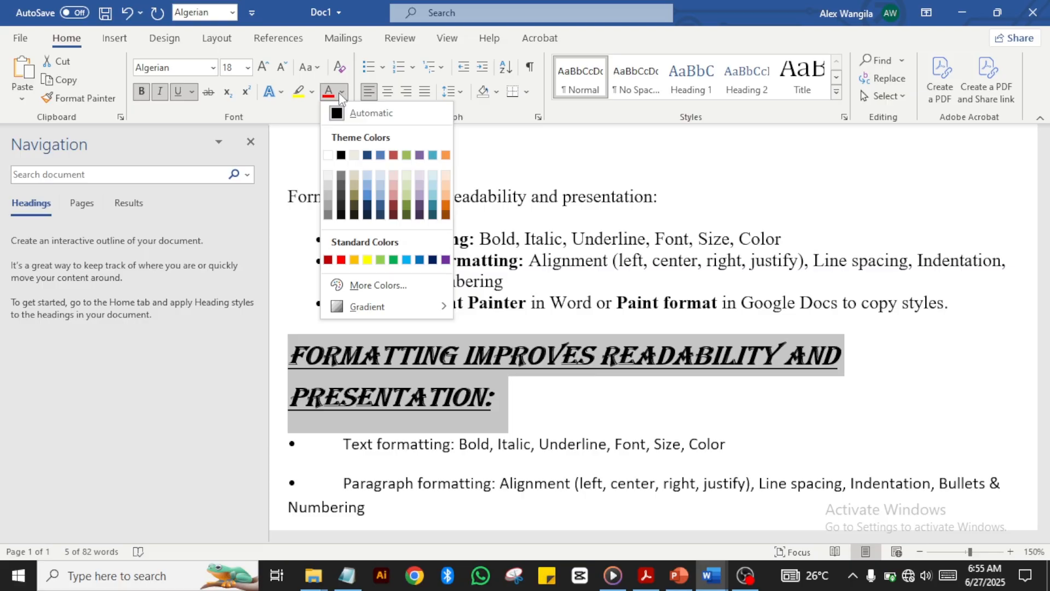
left_click(367, 156)
left_click(507, 406)
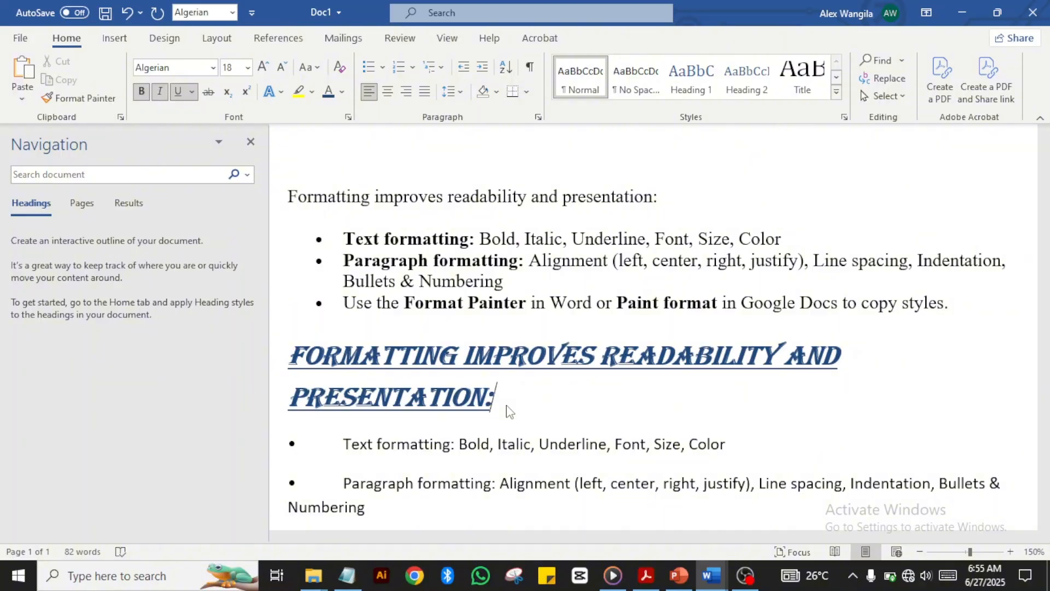
Step: Remove the bullets and join the Text formatting, Paragraph formatting and Format Painter lines into one paragraph
left_click(345, 447)
left_click_drag(345, 447, 270, 454)
key("BackSpace")
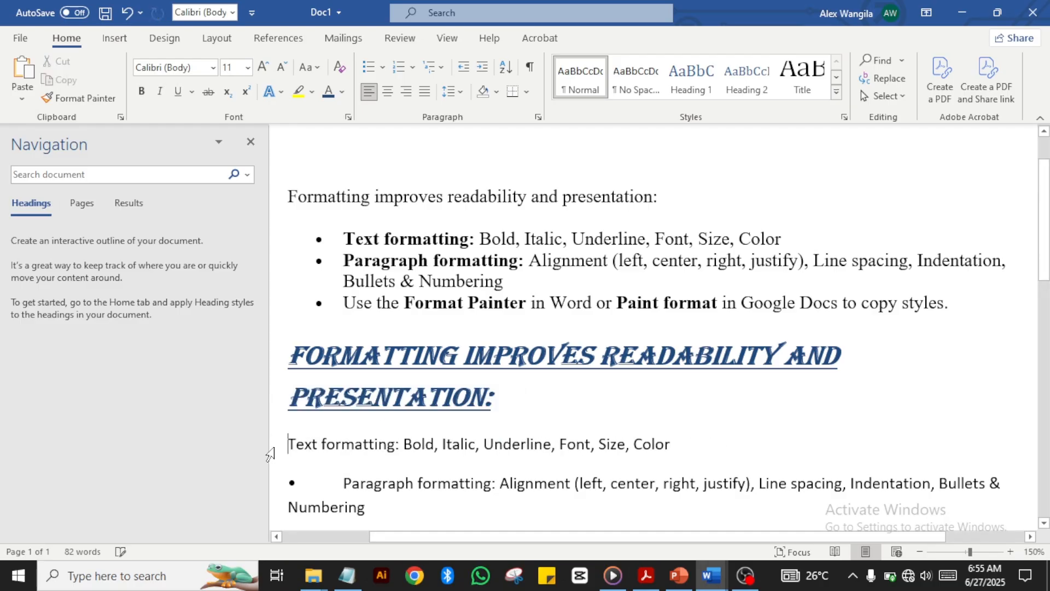
left_click(345, 483)
key("BackSpace")
key("BackSpace")
key("BackSpace")
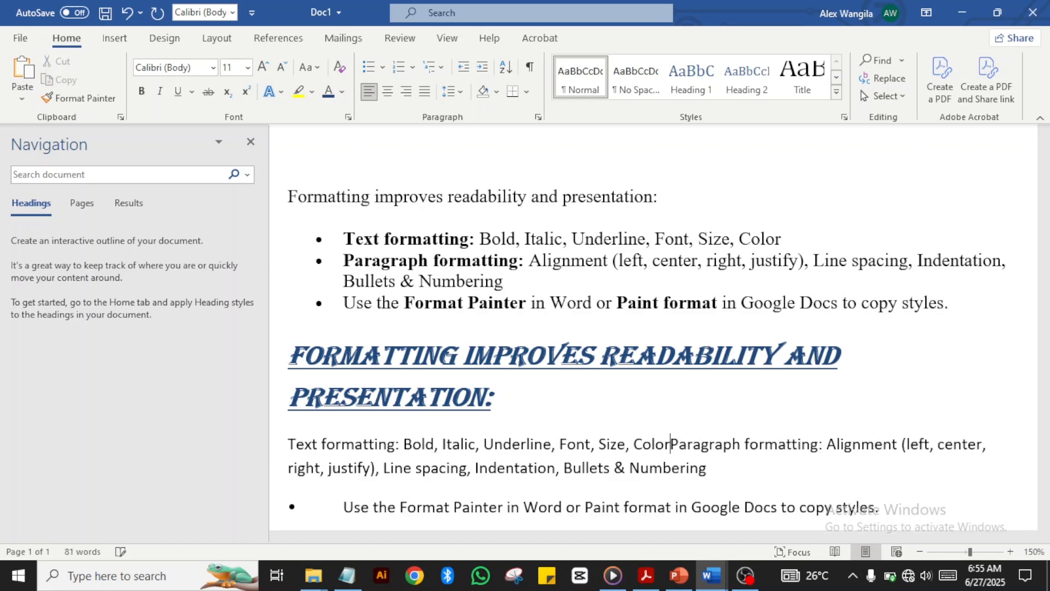
left_click(342, 514)
key("BackSpace")
key("BackSpace")
key("BackSpace")
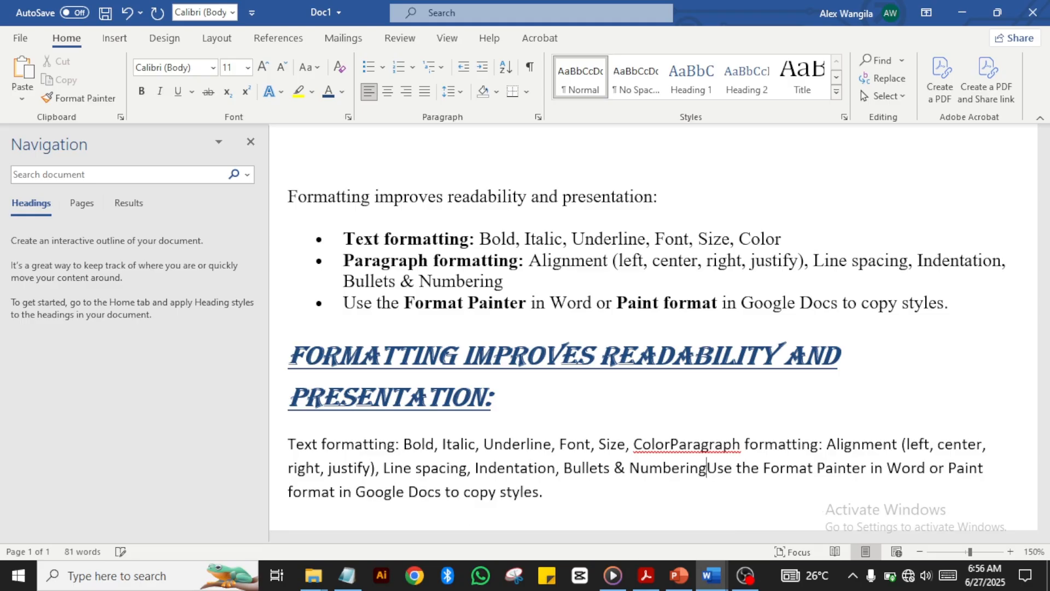
left_click(553, 491)
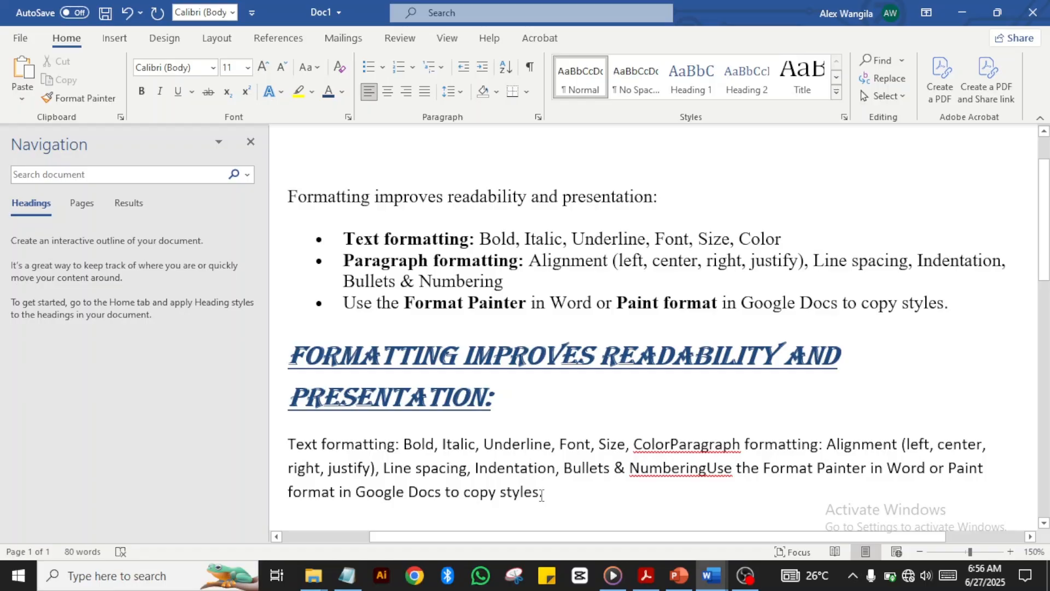
left_click_drag(541, 494, 270, 446)
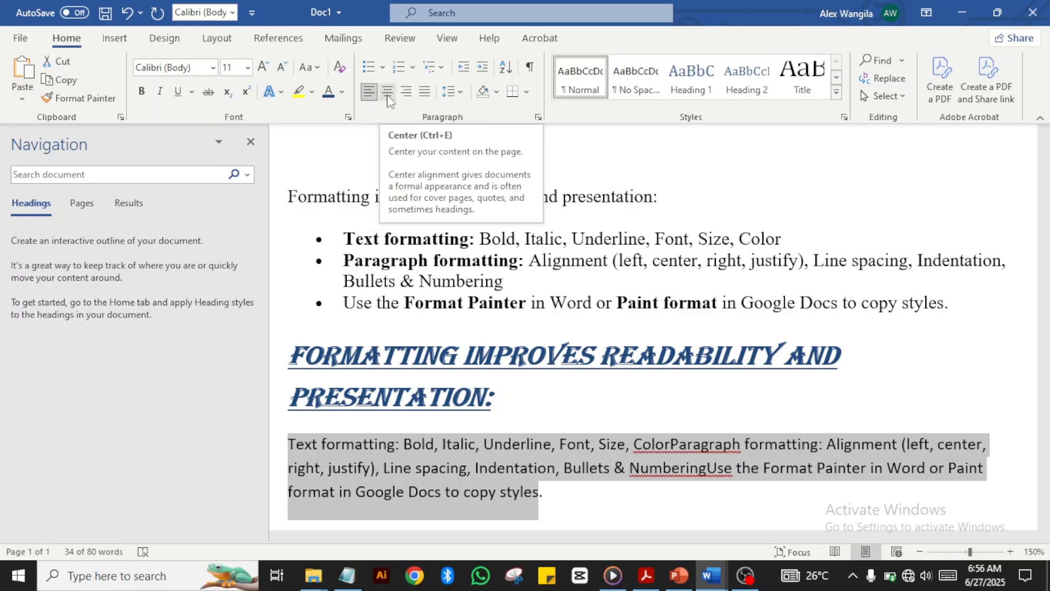
Step: Try Center and Align Right on the merged paragraph, finally setting it to Justify
left_click(388, 92)
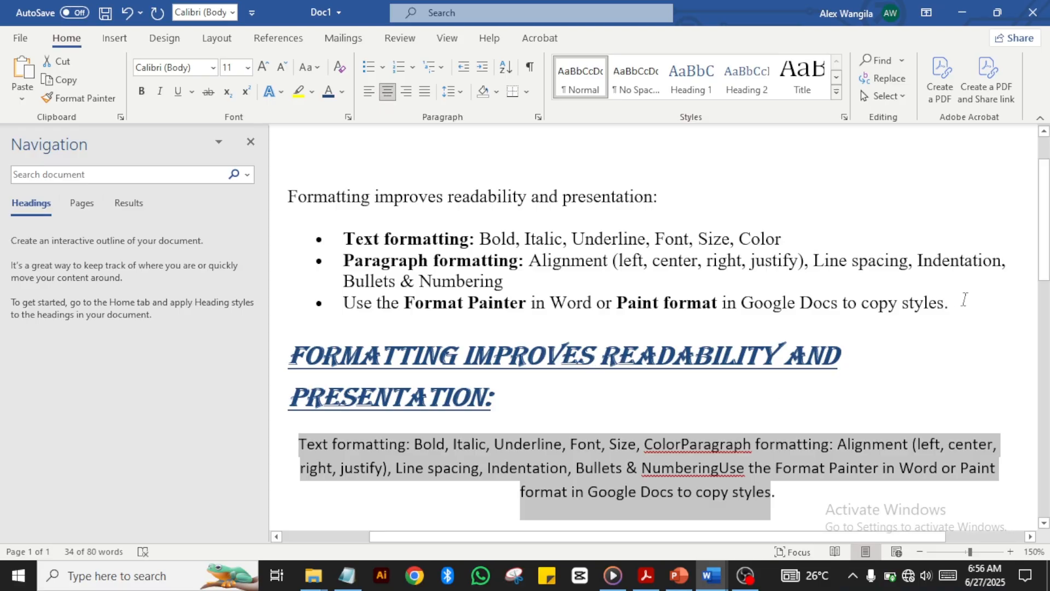
left_click_drag(1043, 213, 1043, 260)
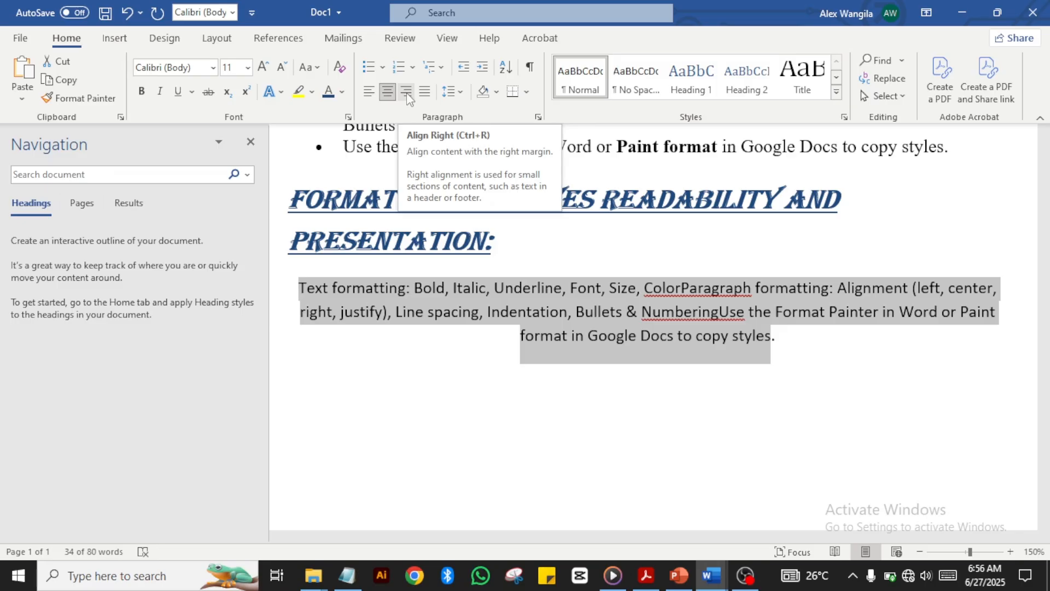
left_click(407, 98)
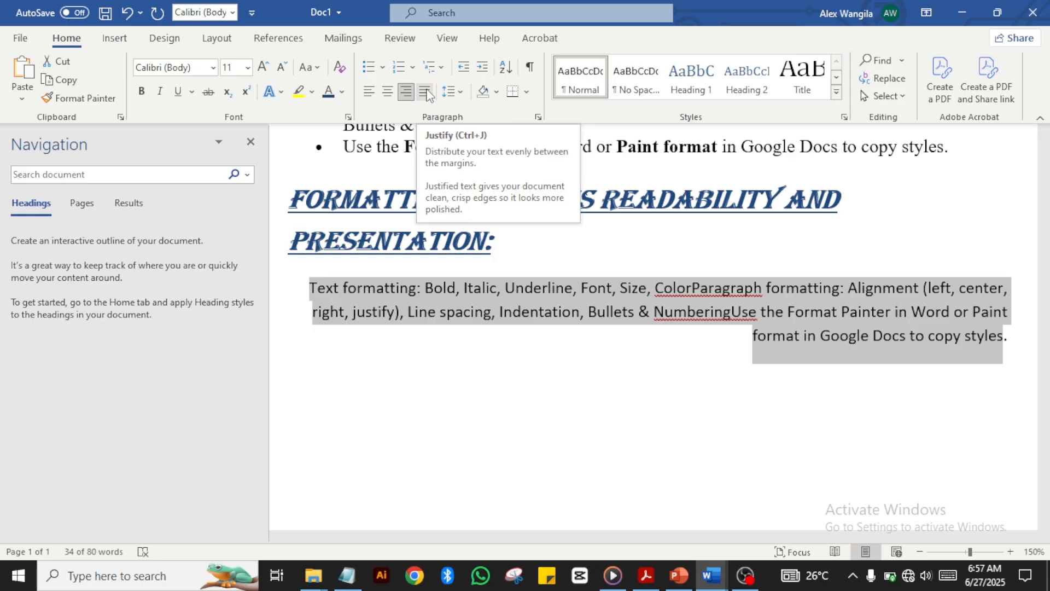
left_click(426, 93)
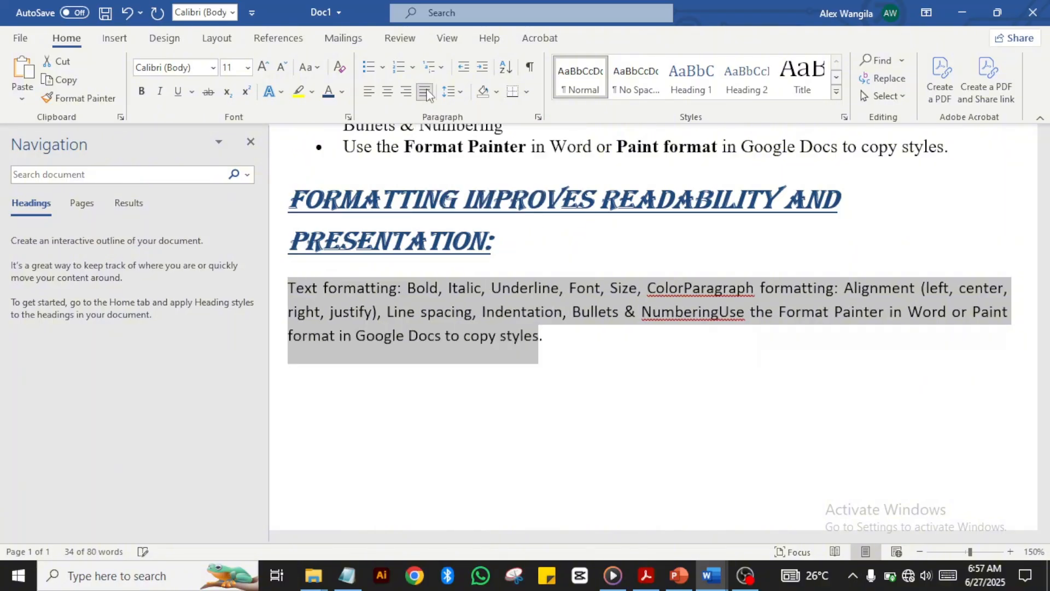
left_click(593, 371)
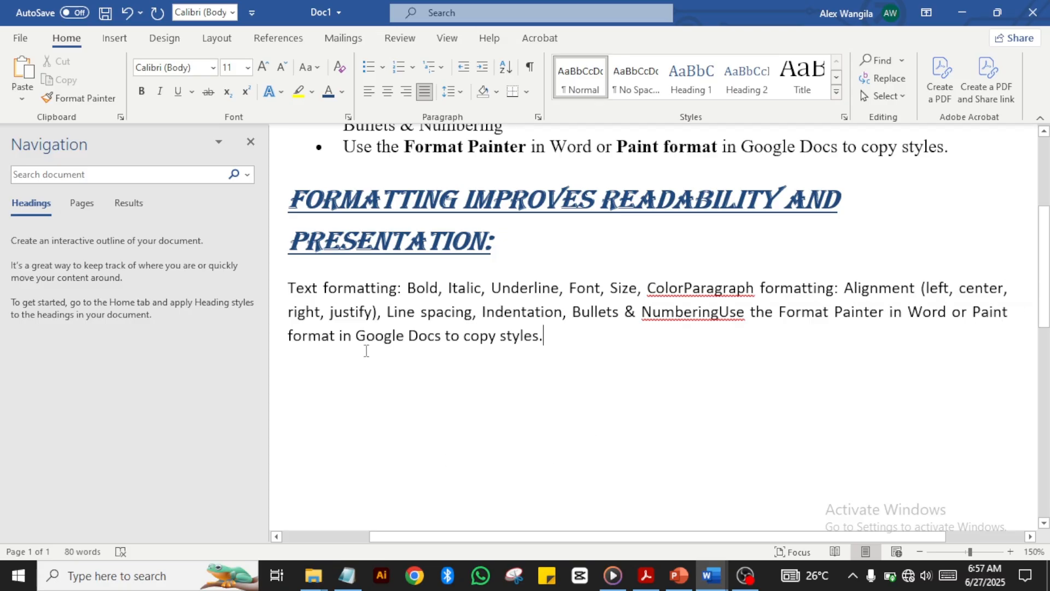
Step: Zoom the page out to 100% and bring the merged paragraph into view
left_click(920, 553)
left_click(919, 553)
left_click(919, 553)
left_click(920, 552)
left_click(920, 553)
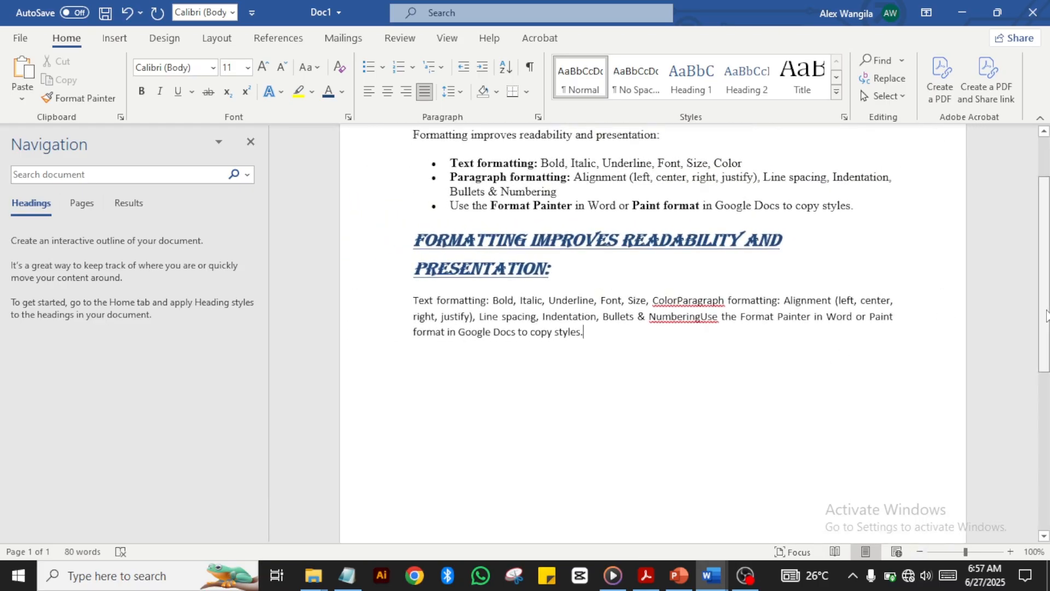
left_click_drag(1044, 315, 1040, 286)
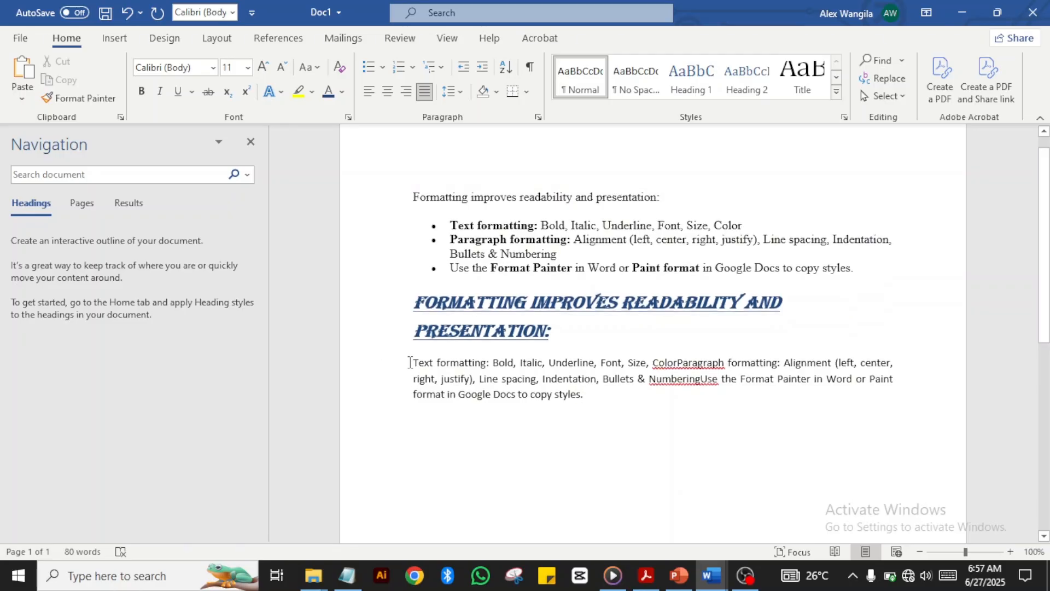
left_click_drag(413, 362, 598, 394)
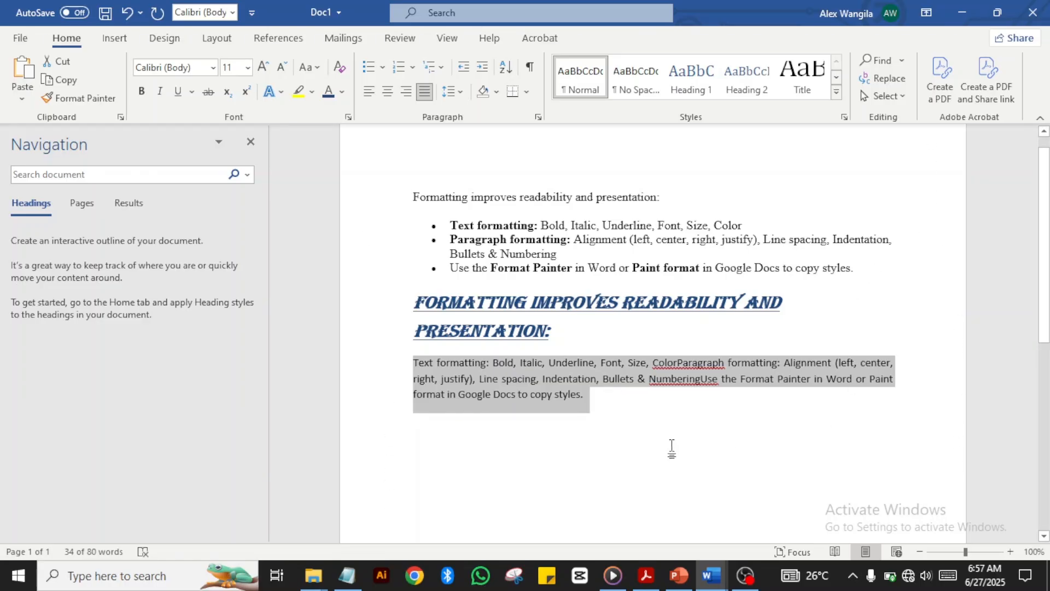
left_click(592, 405)
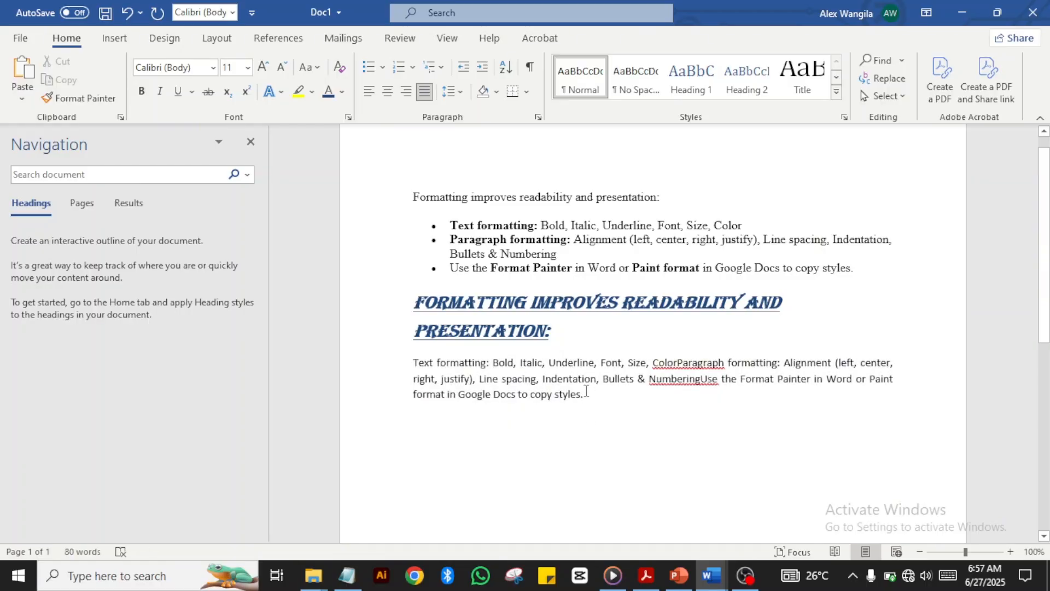
Step: Try right and centred alignment on the merged paragraph, then leave it left-aligned
left_click_drag(586, 391, 405, 368)
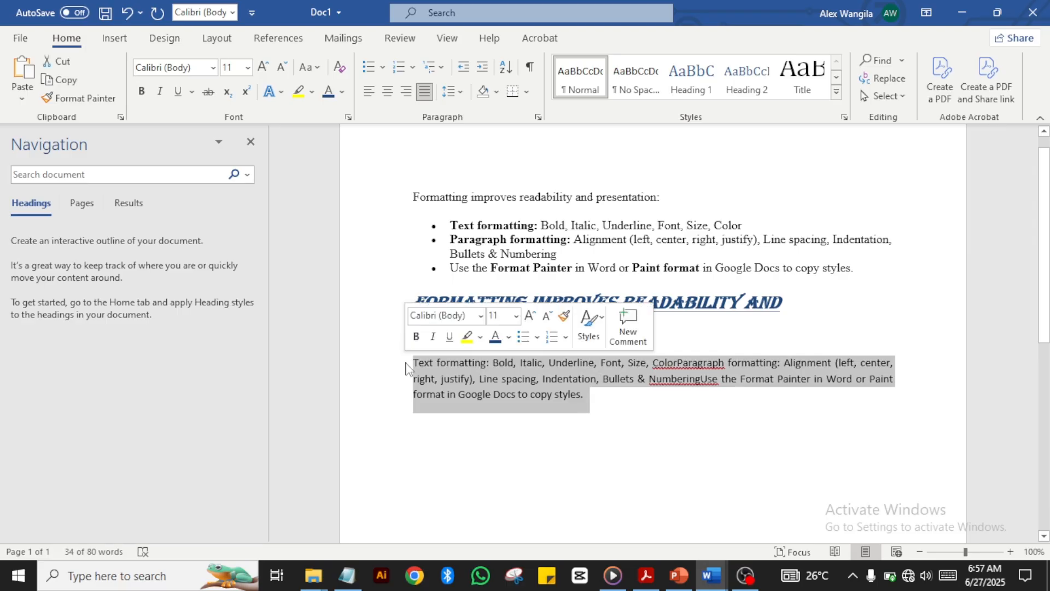
left_click(403, 97)
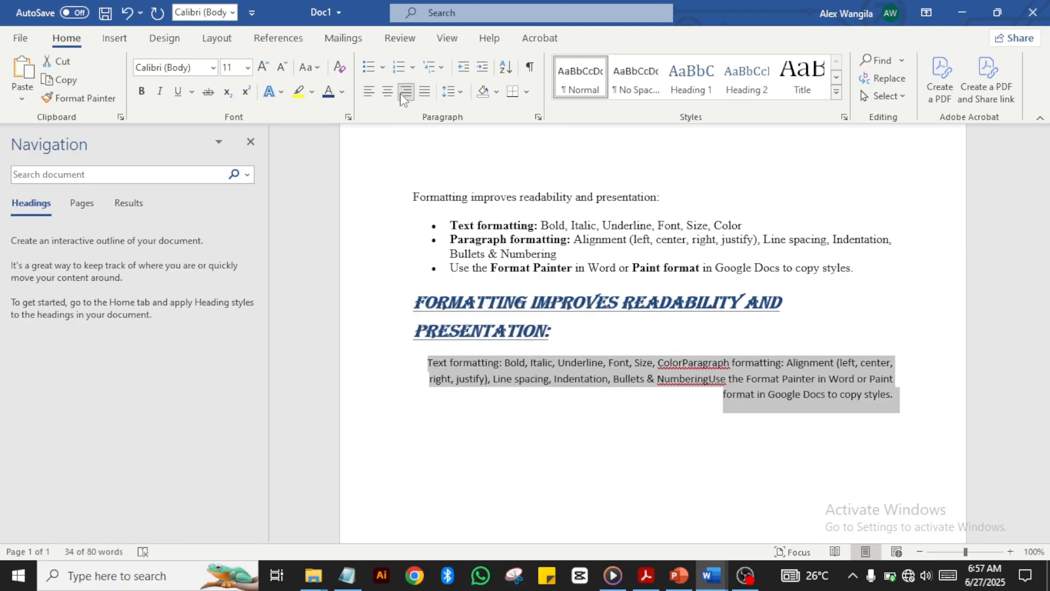
left_click(389, 98)
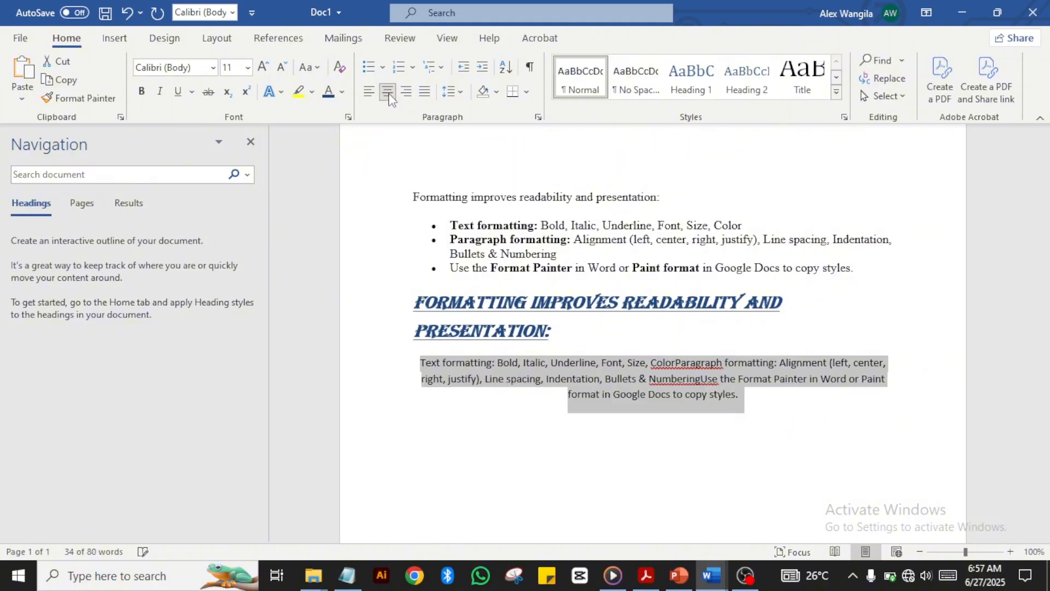
left_click(365, 96)
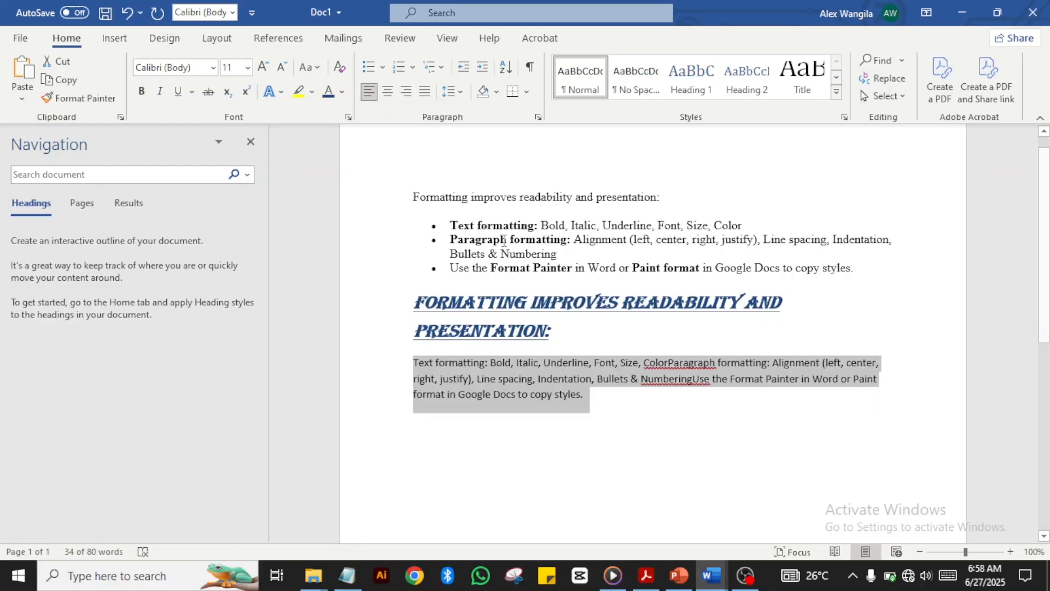
left_click(597, 403)
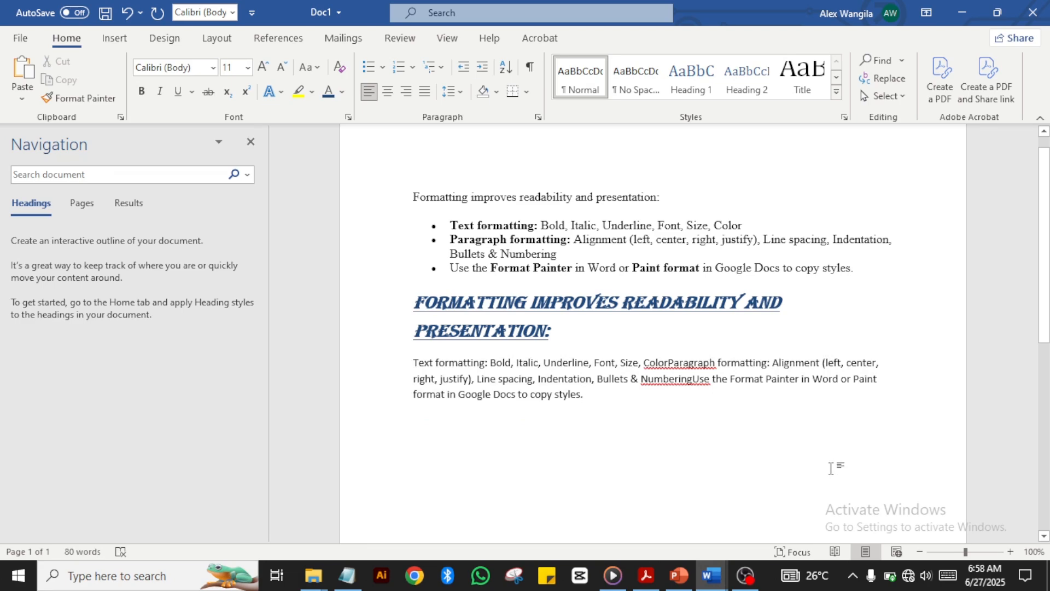
left_click(1010, 551)
left_click(1009, 551)
left_click(1010, 551)
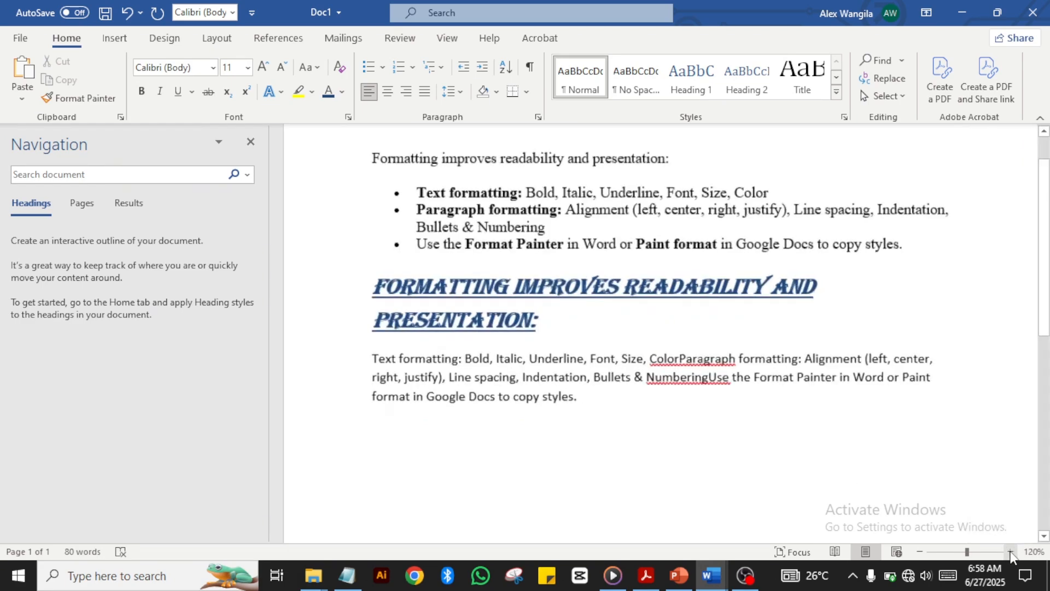
left_click(1010, 551)
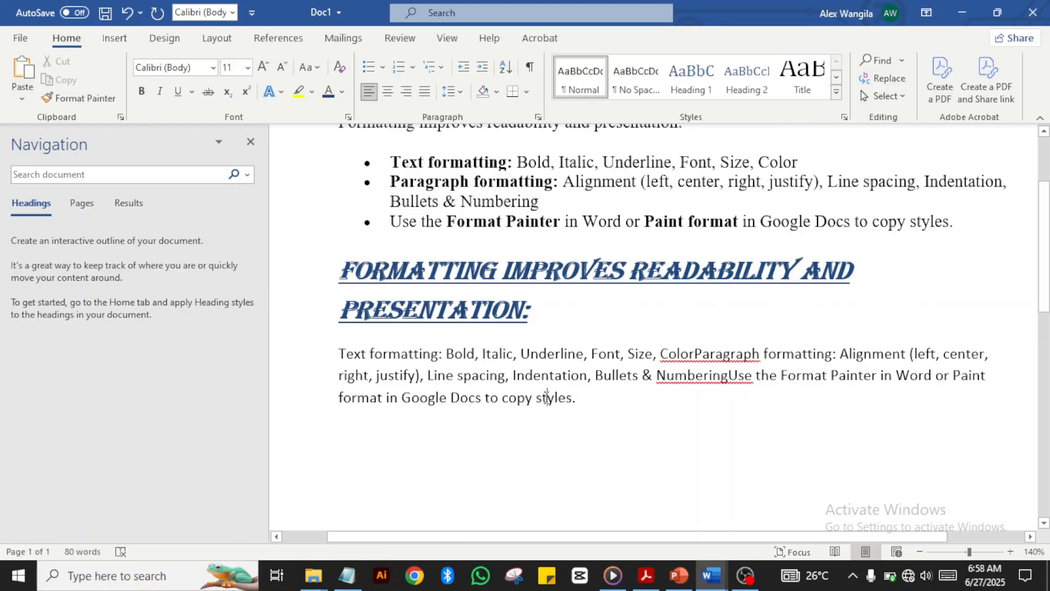
right_click(547, 397)
key("Escape")
left_click_drag(581, 408, 339, 373)
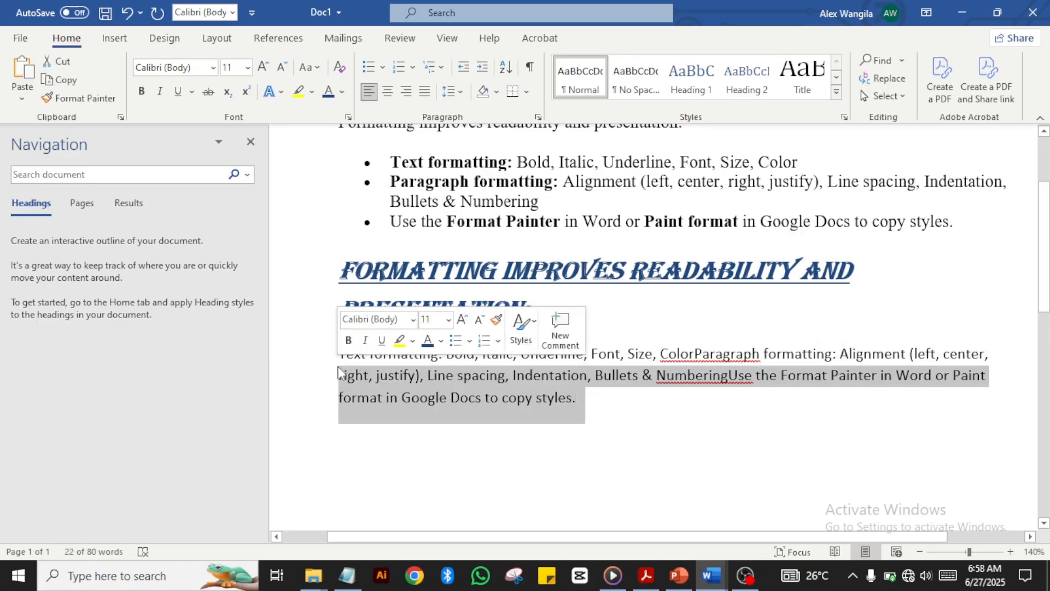
Step: Set the whole merged paragraph's line spacing to 3.0
left_click(578, 392)
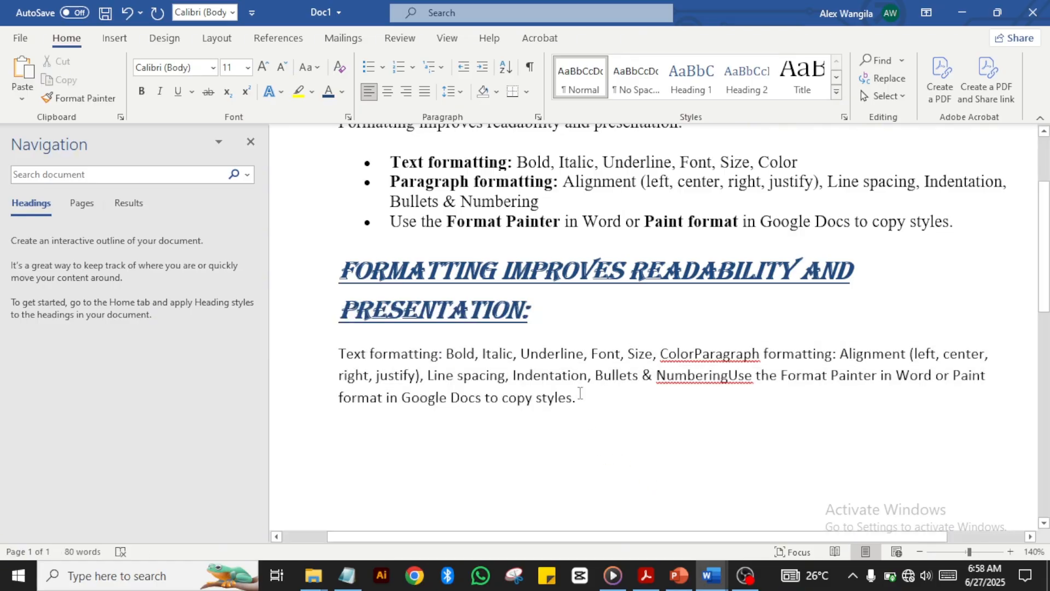
left_click_drag(580, 393, 340, 355)
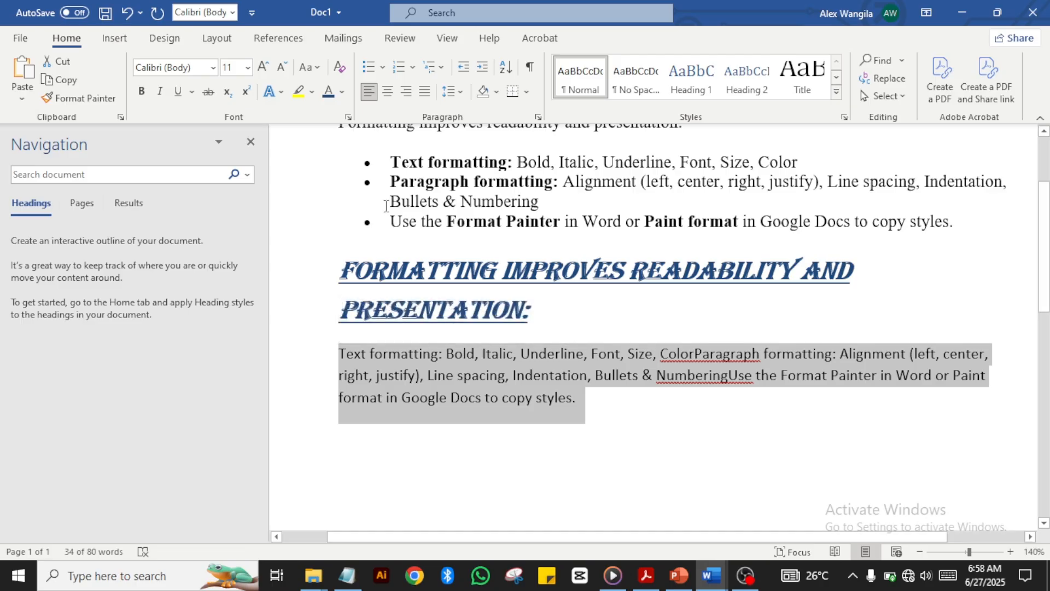
left_click(459, 93)
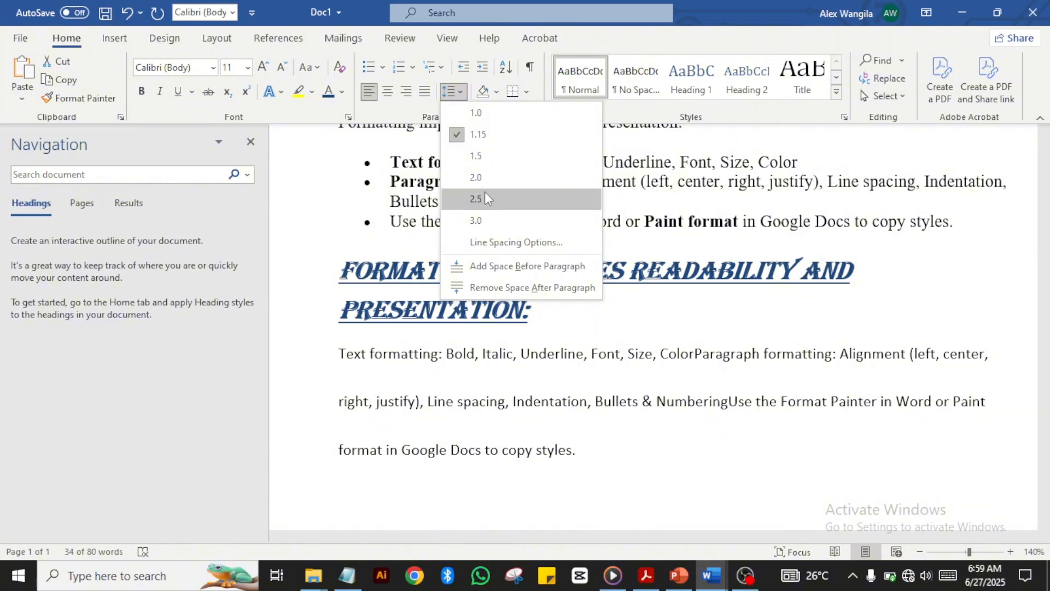
left_click(475, 221)
left_click(462, 434)
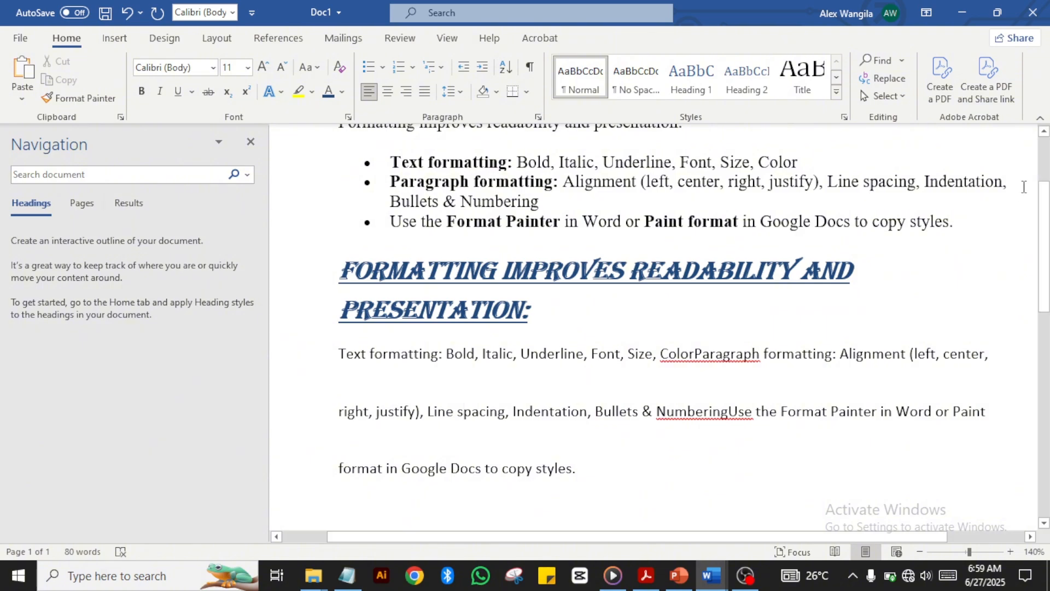
Step: Select the merged paragraph and apply single line spacing with Ctrl+1
left_click_drag(1008, 181, 943, 184)
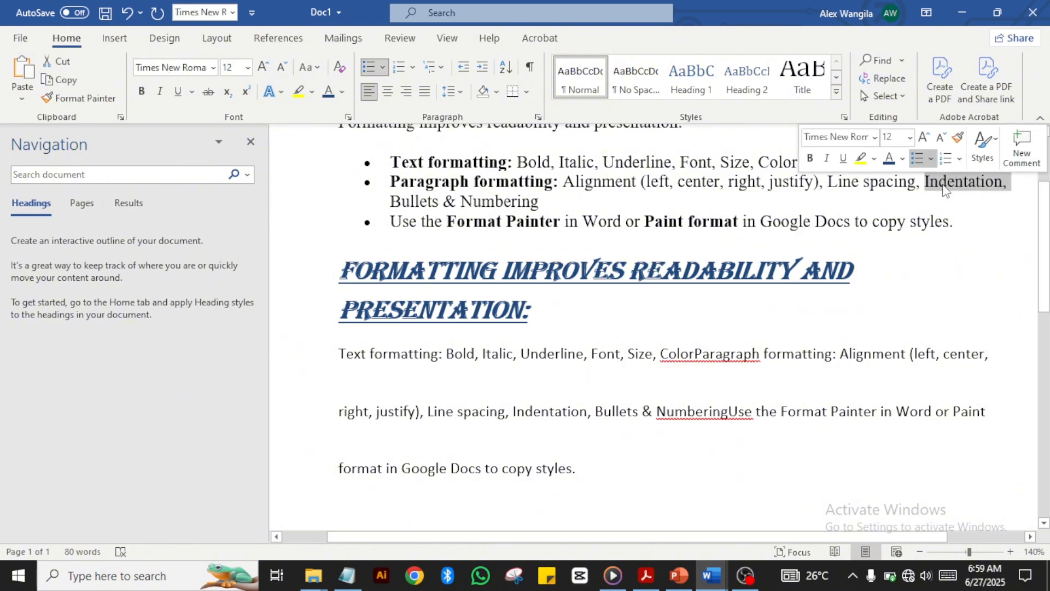
left_click(1007, 181)
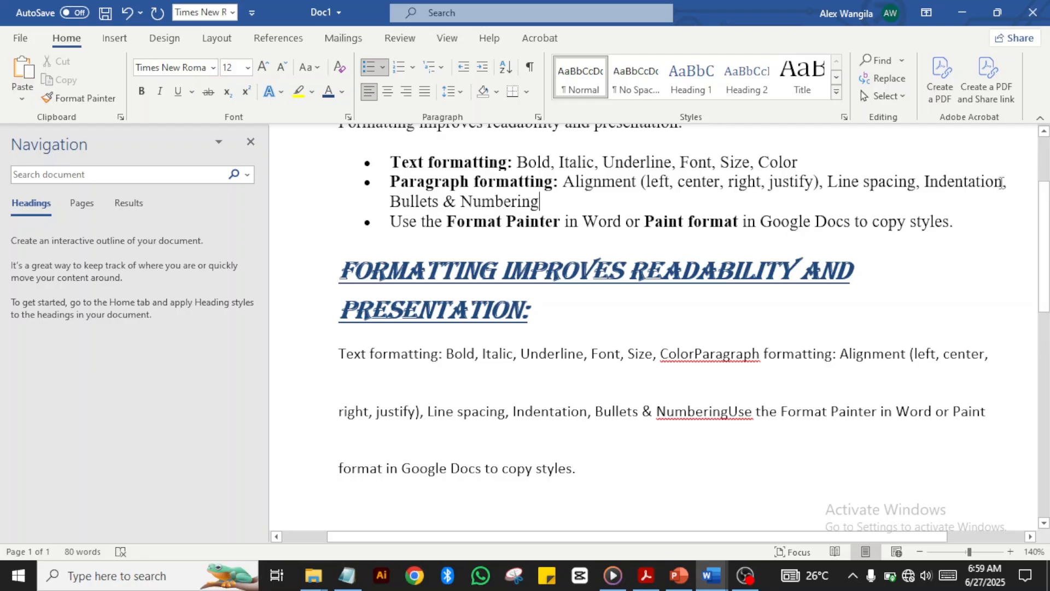
left_click_drag(1003, 182, 923, 176)
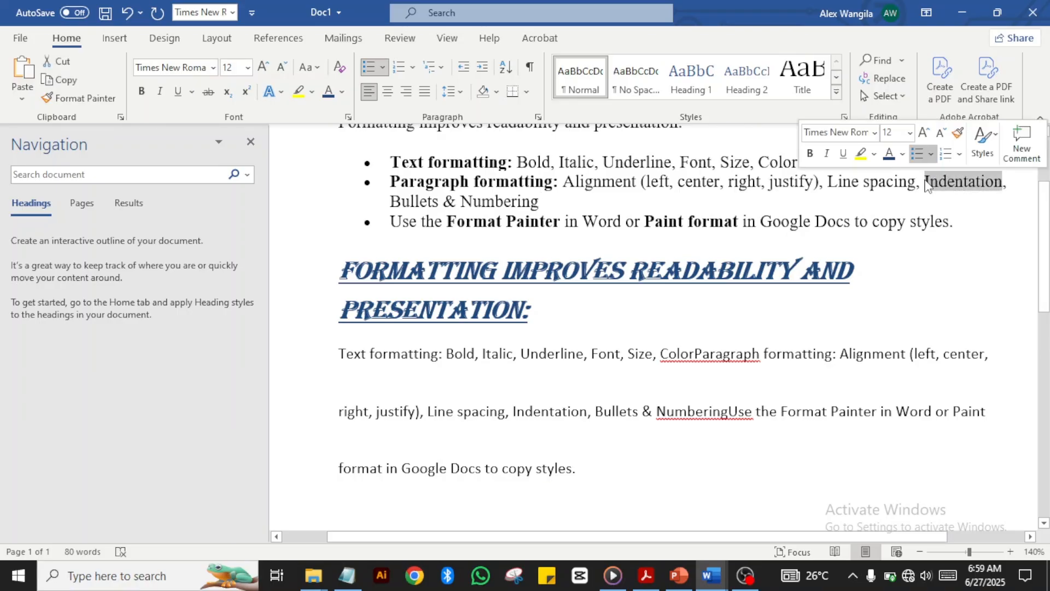
left_click(957, 194)
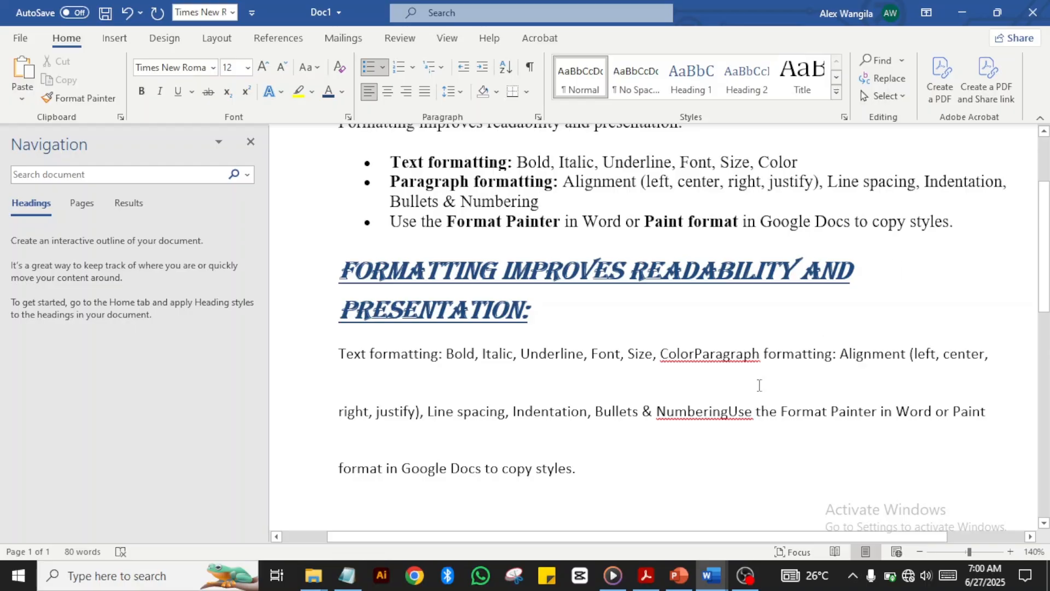
left_click_drag(585, 473, 373, 369)
left_click(550, 395)
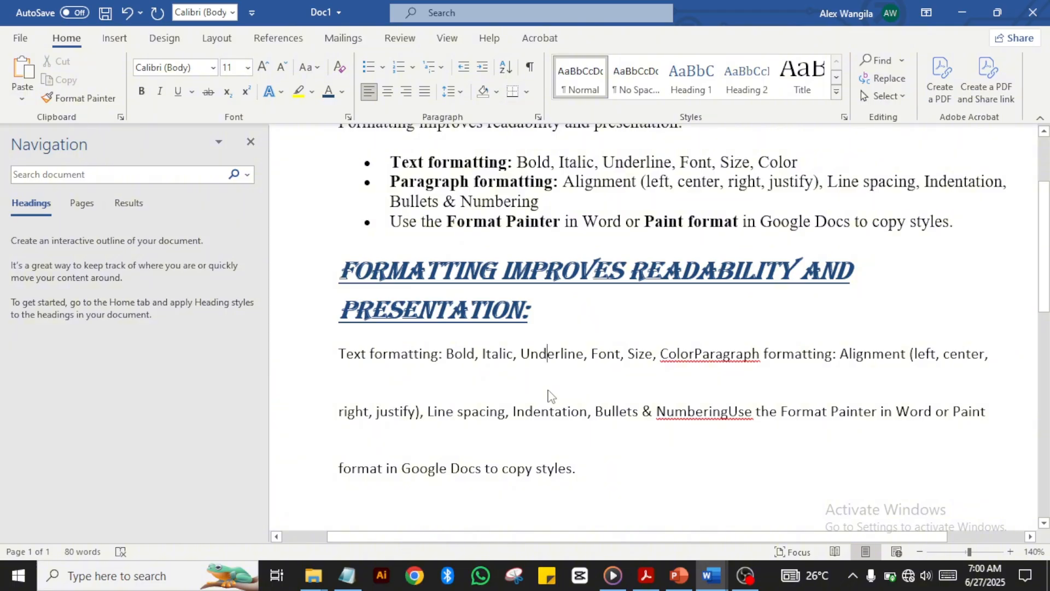
triple_click(550, 394)
key("ctrl+1")
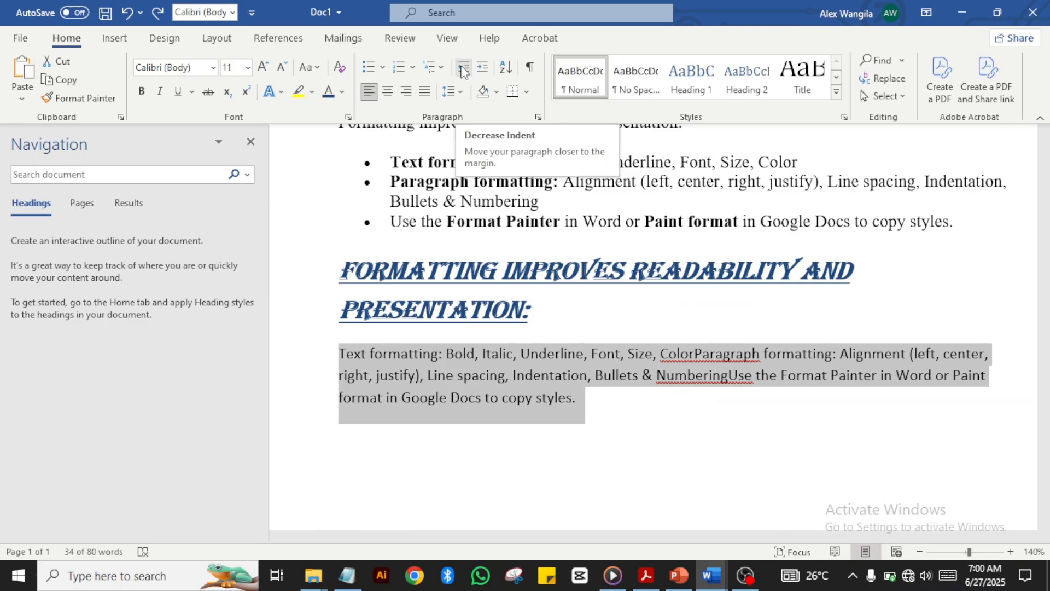
left_click(462, 71)
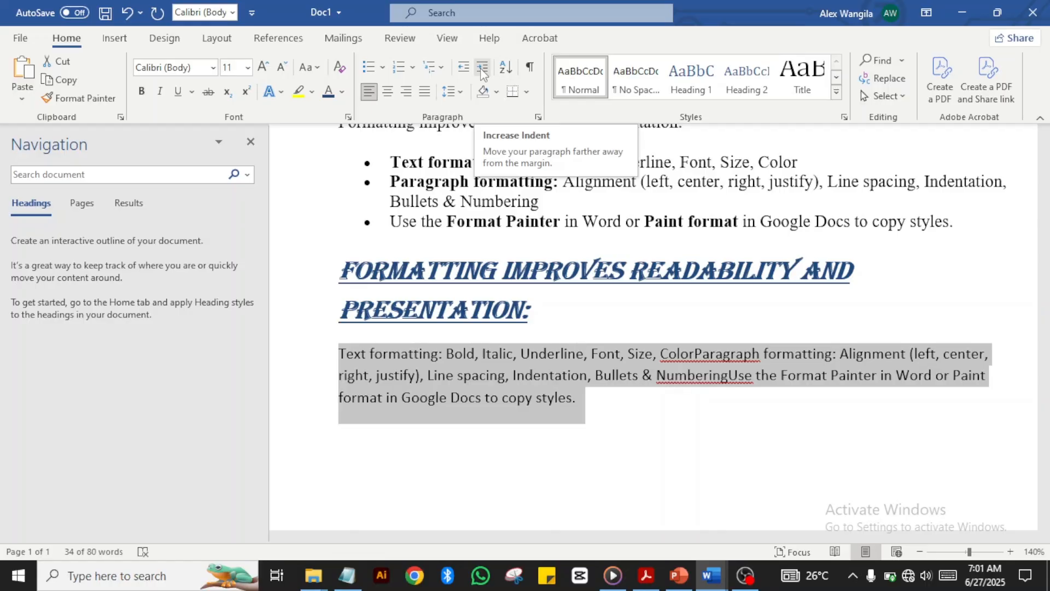
left_click(481, 70)
left_click(482, 70)
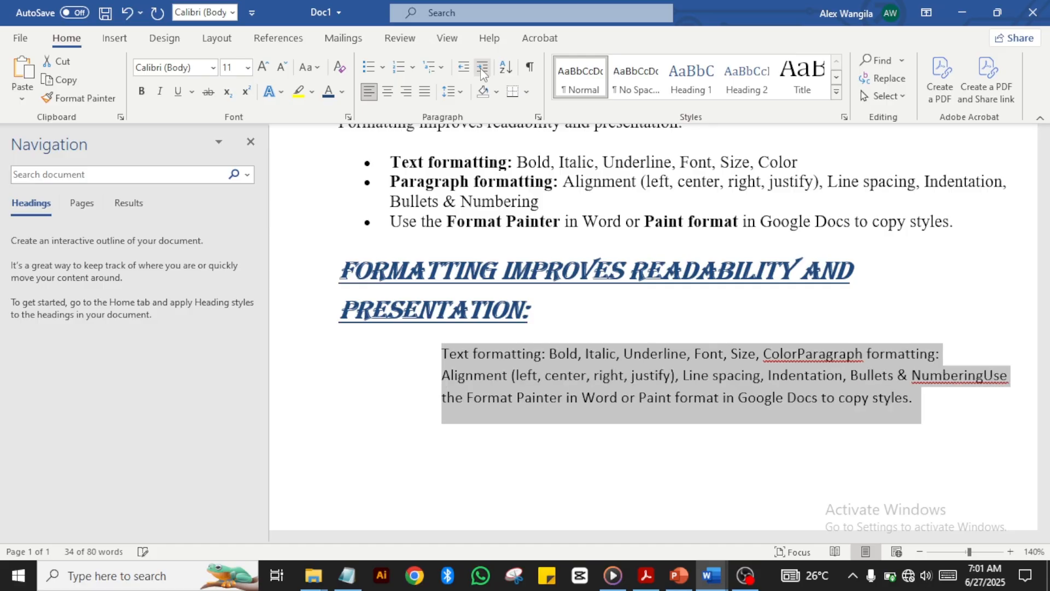
left_click(481, 70)
left_click(481, 70)
left_click(481, 70)
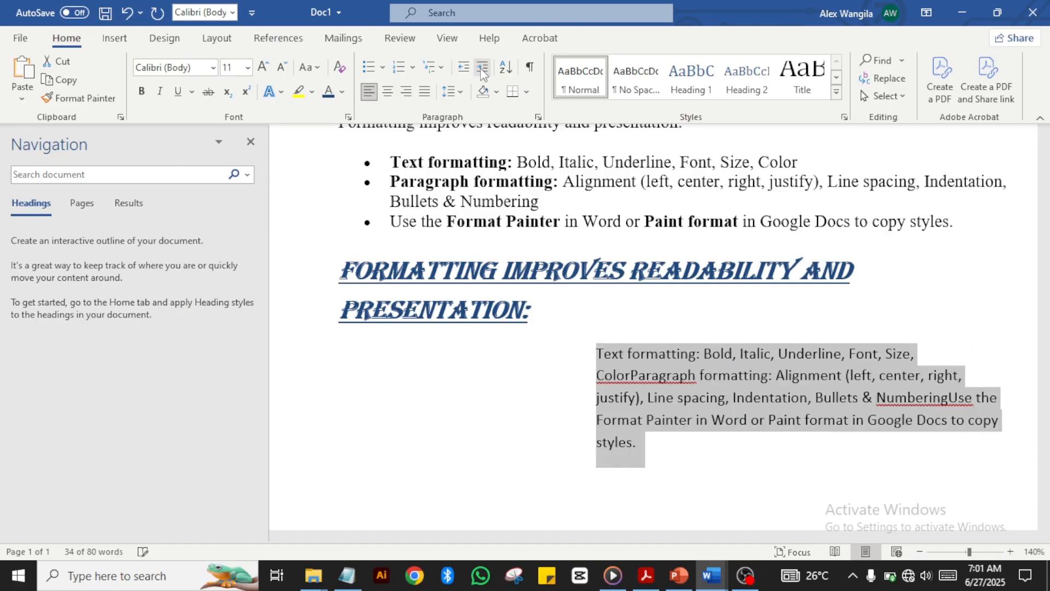
left_click(482, 70)
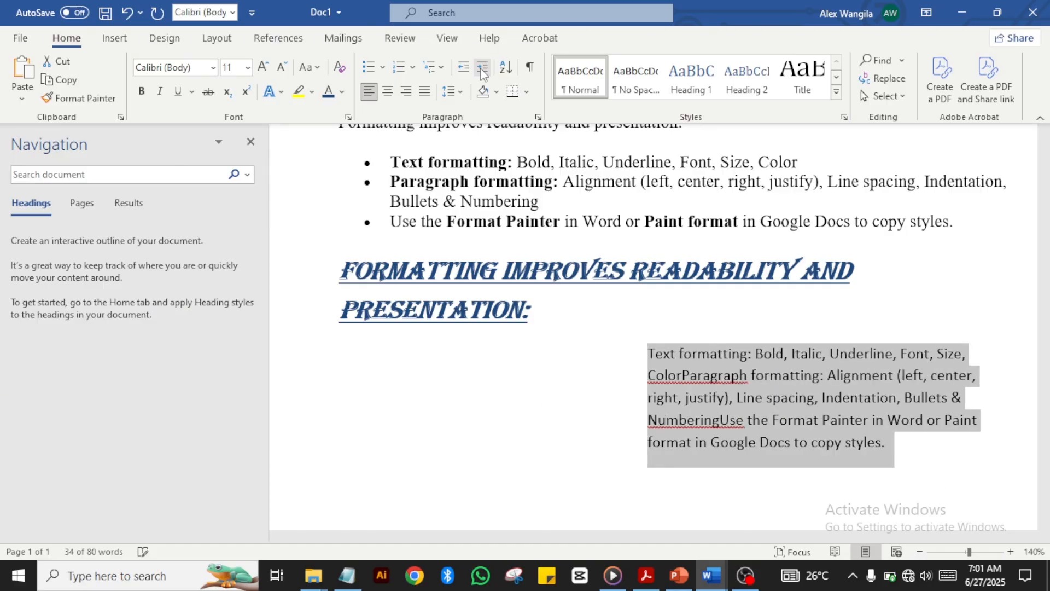
left_click(498, 407)
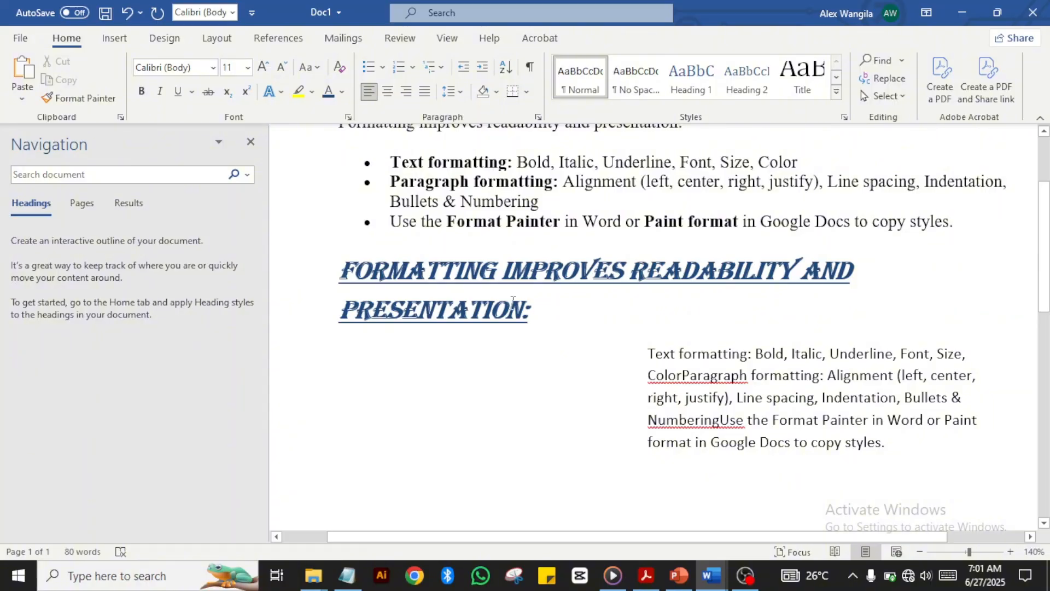
left_click(128, 12)
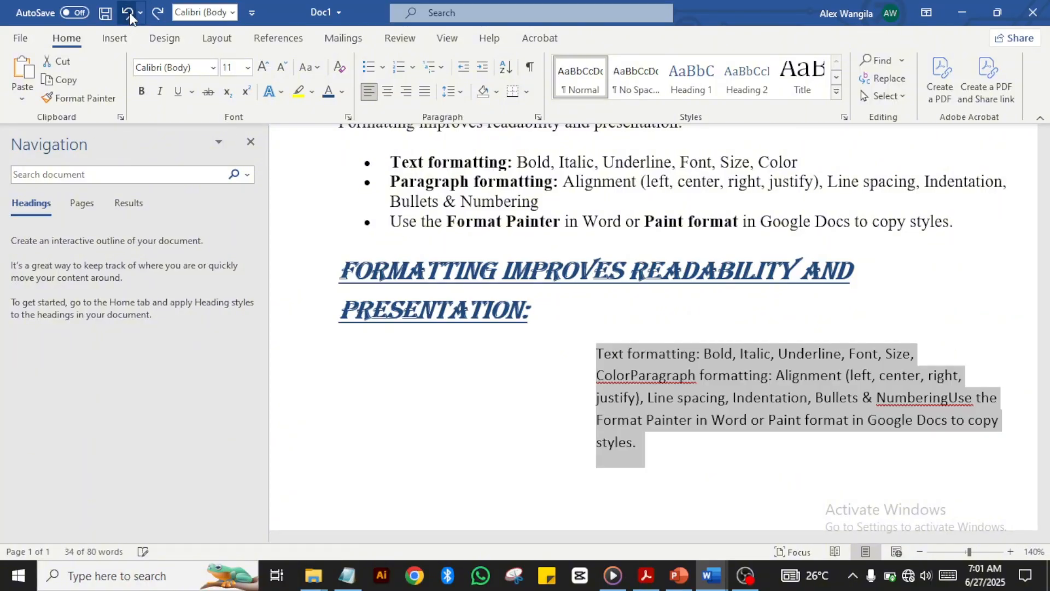
left_click(127, 12)
left_click(128, 12)
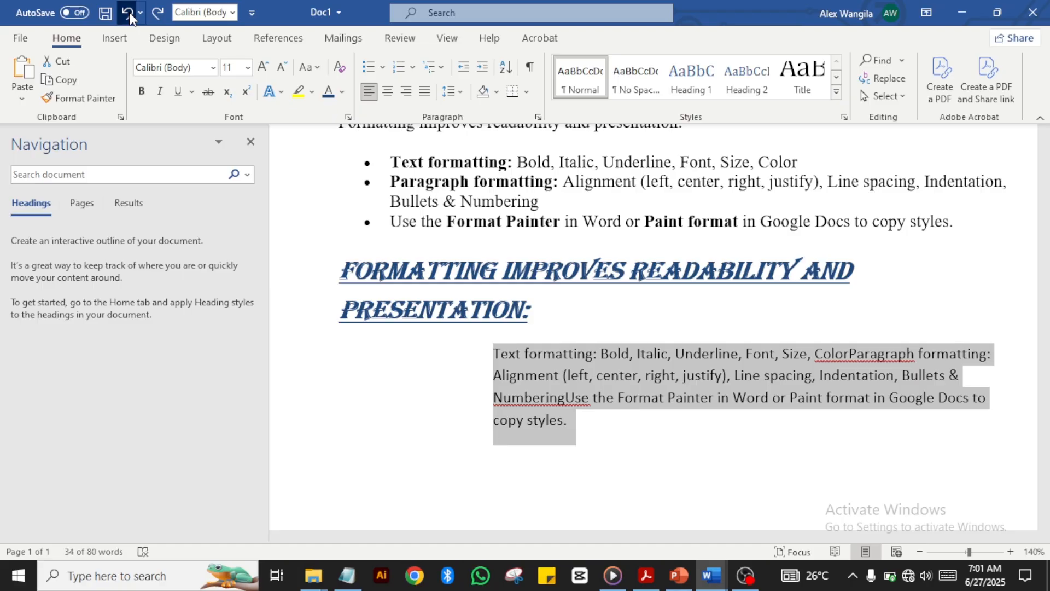
left_click(127, 12)
left_click(129, 14)
left_click(129, 14)
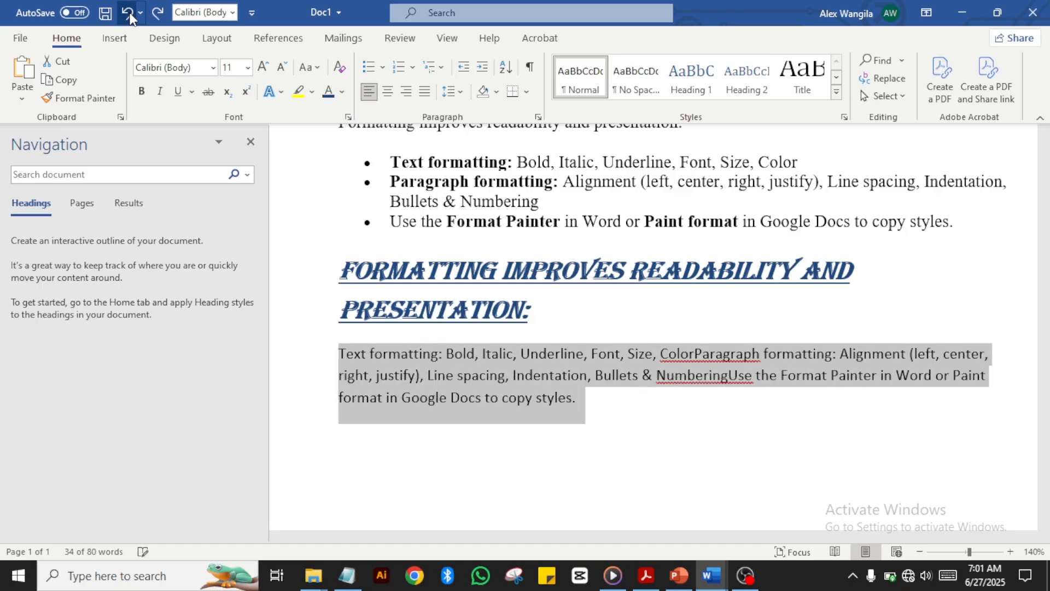
left_click(596, 382)
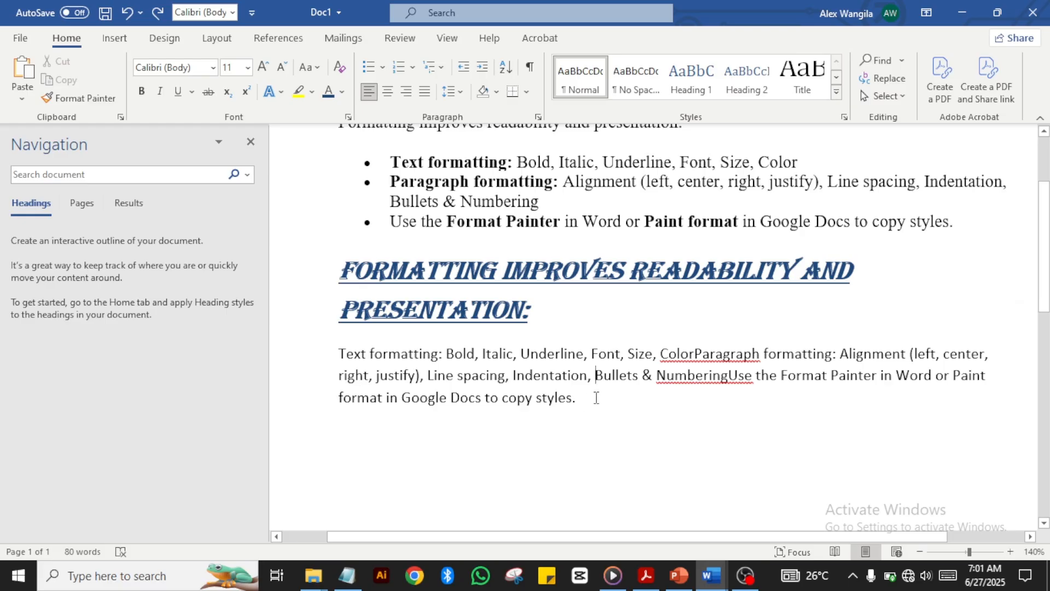
Step: Give the three list items arrow bullets, then switch them to check-mark bullets
key("Up")
key("Up")
key("Up")
key("Up")
key("Up")
key("Up")
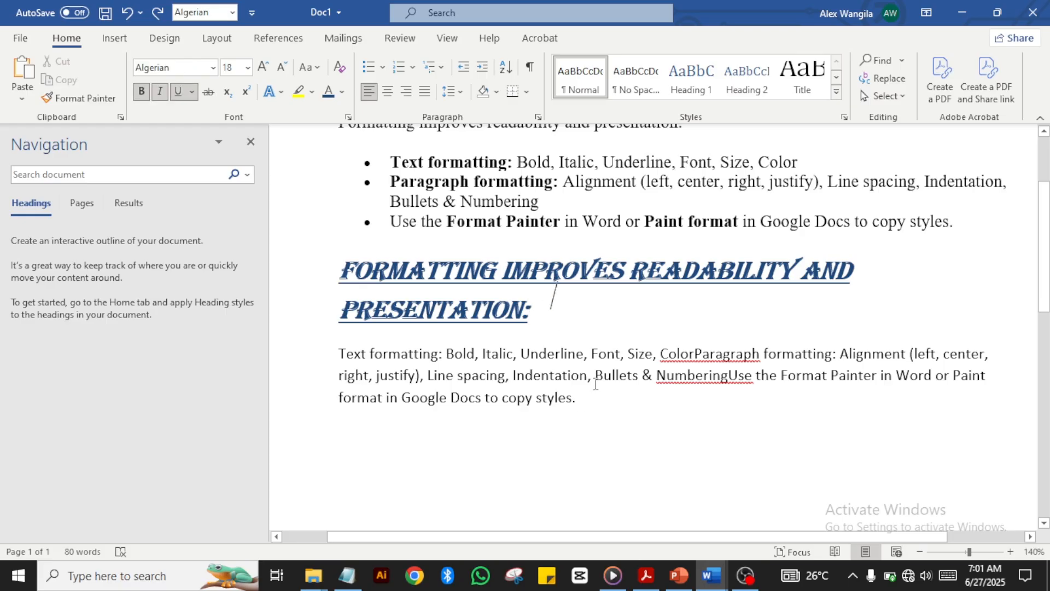
key("Up")
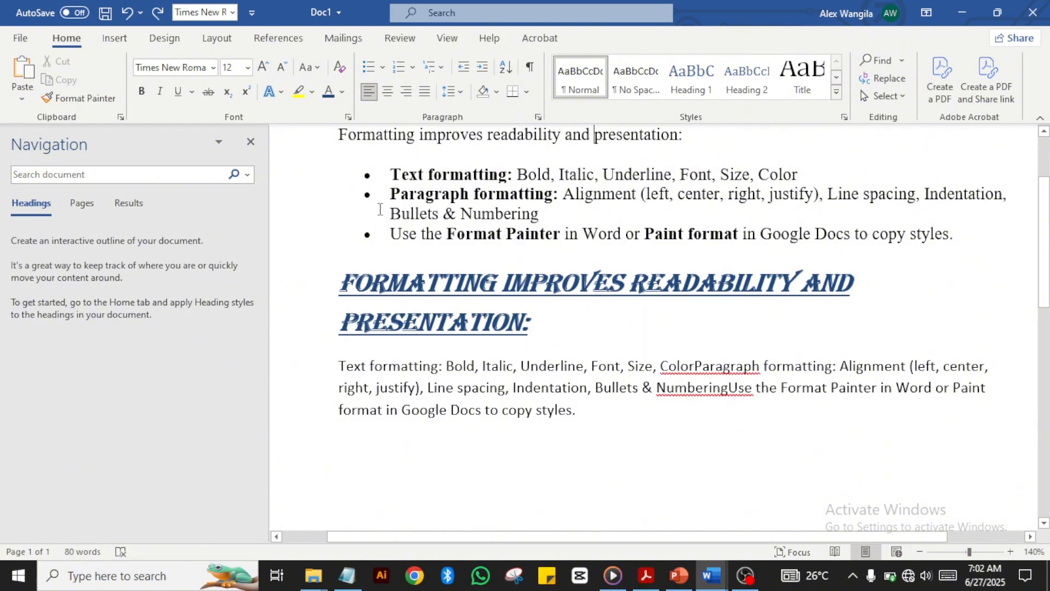
left_click_drag(408, 174, 958, 249)
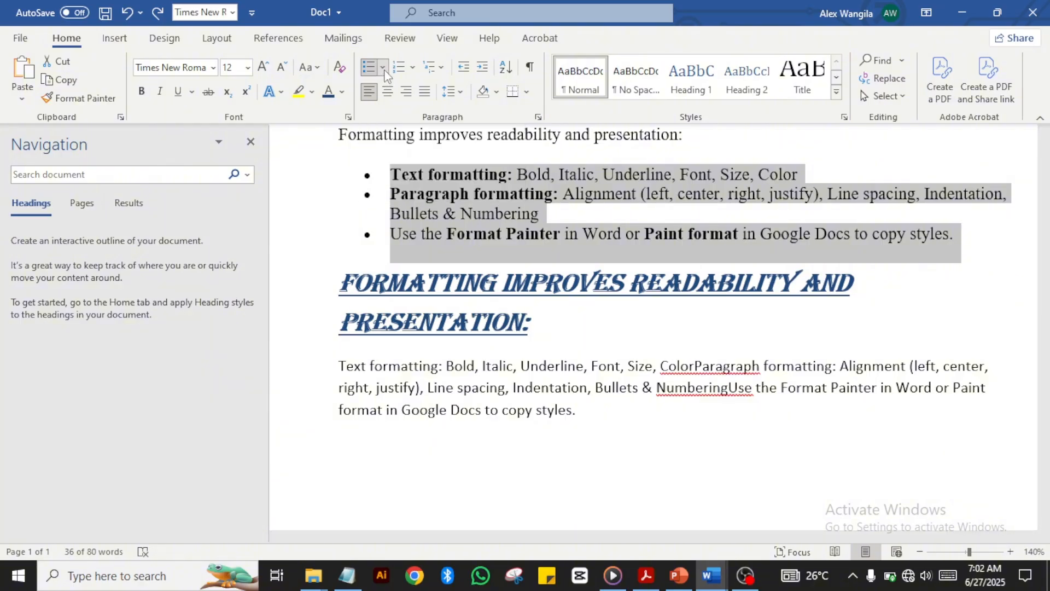
left_click(383, 68)
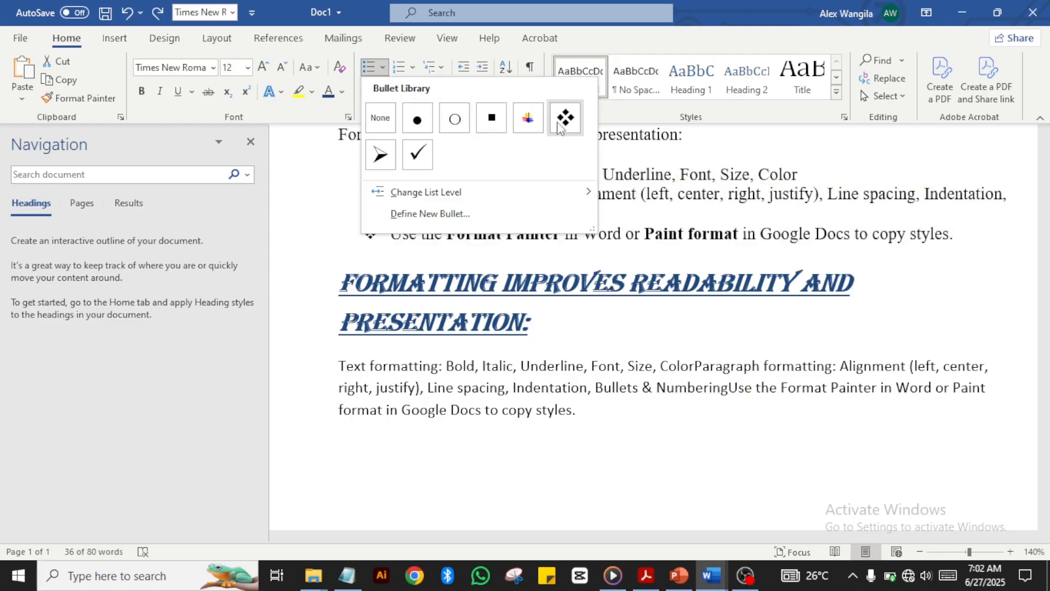
left_click(381, 155)
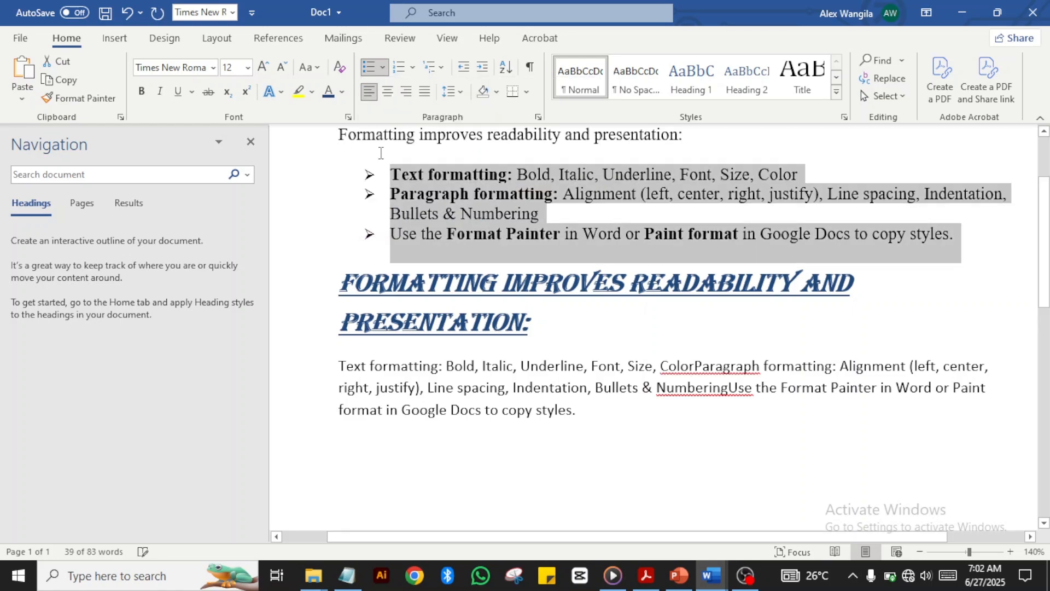
left_click(383, 67)
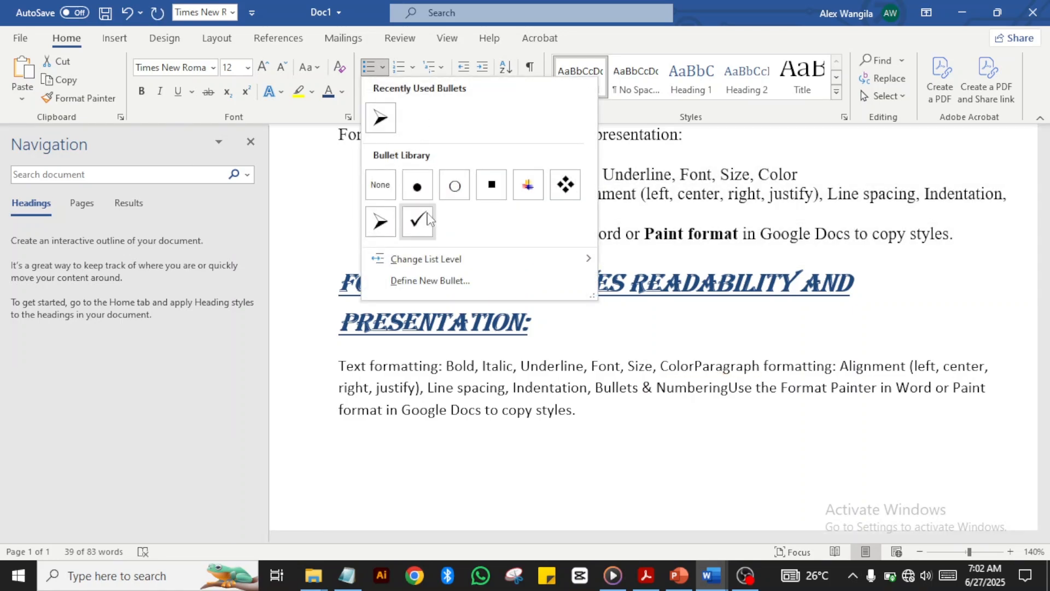
left_click(421, 220)
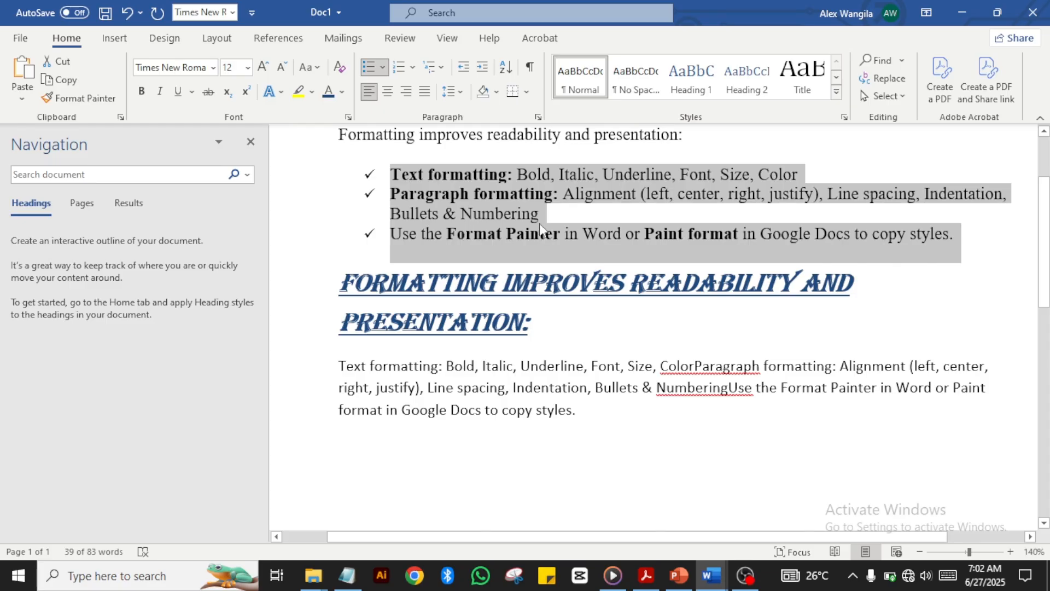
Step: Try 1. 2. 3. and 1) 2) 3) numbering, then settle on i., ii., iii
left_click(412, 67)
left_click(481, 129)
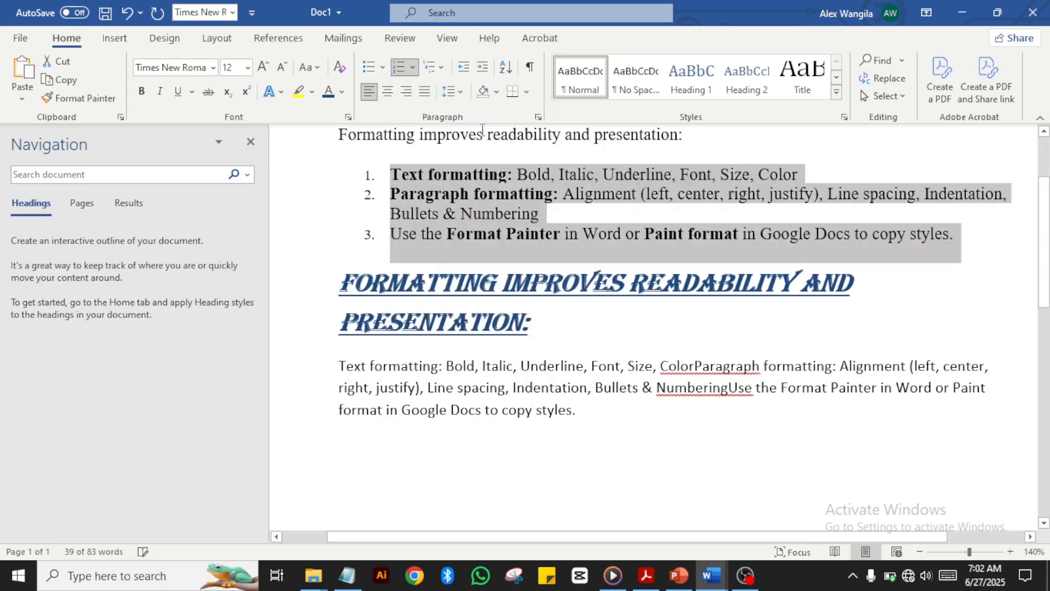
left_click(413, 70)
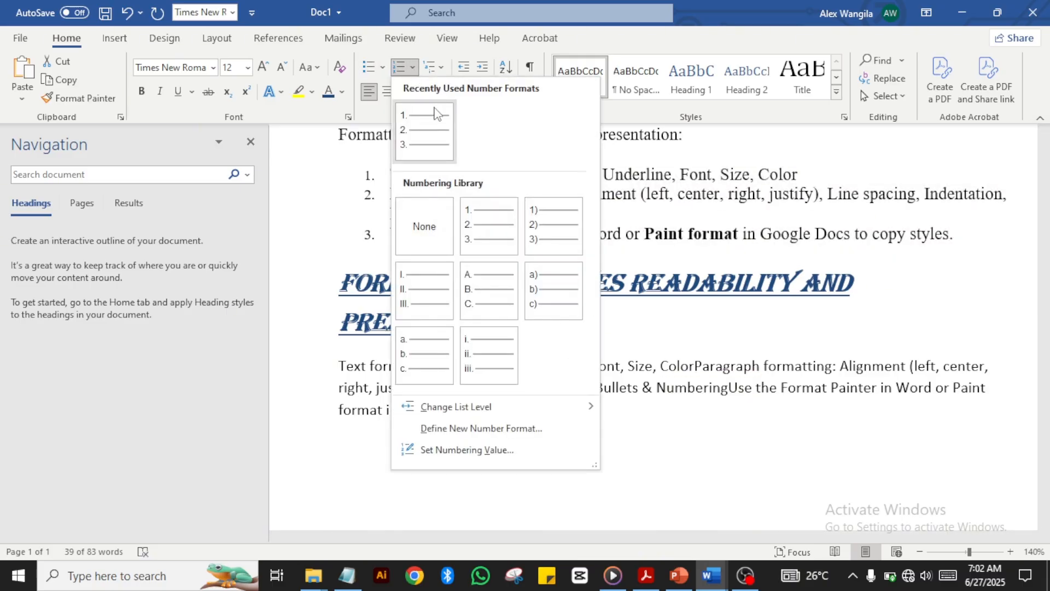
left_click(542, 243)
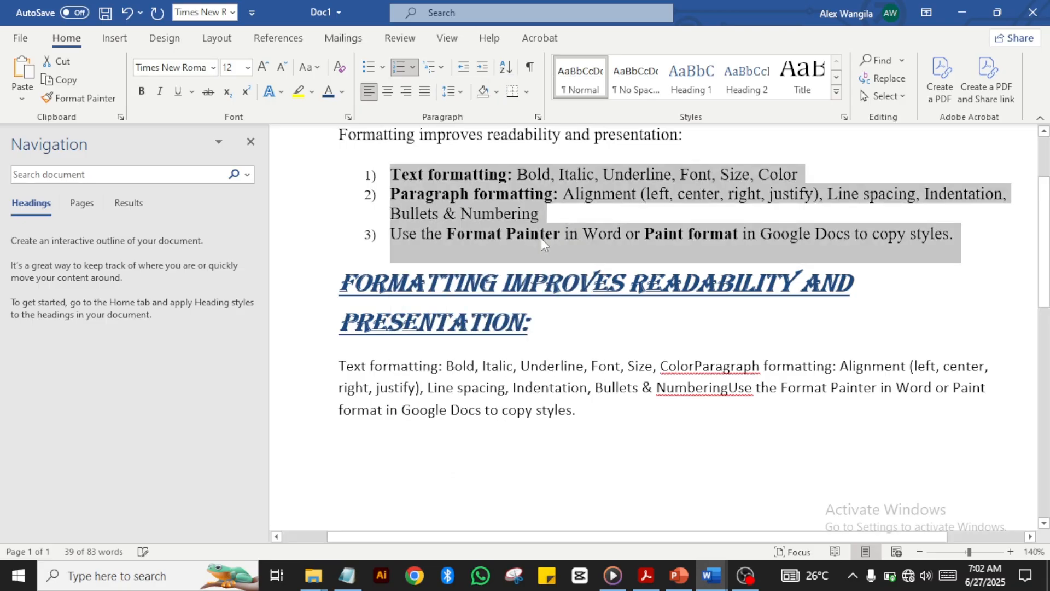
left_click(414, 68)
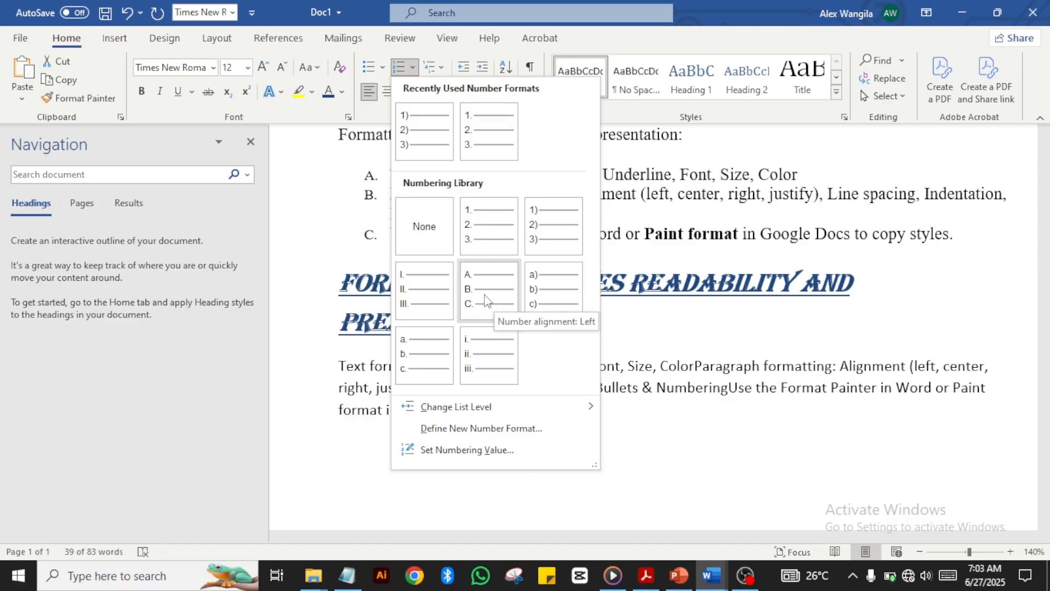
left_click(471, 359)
left_click(521, 373)
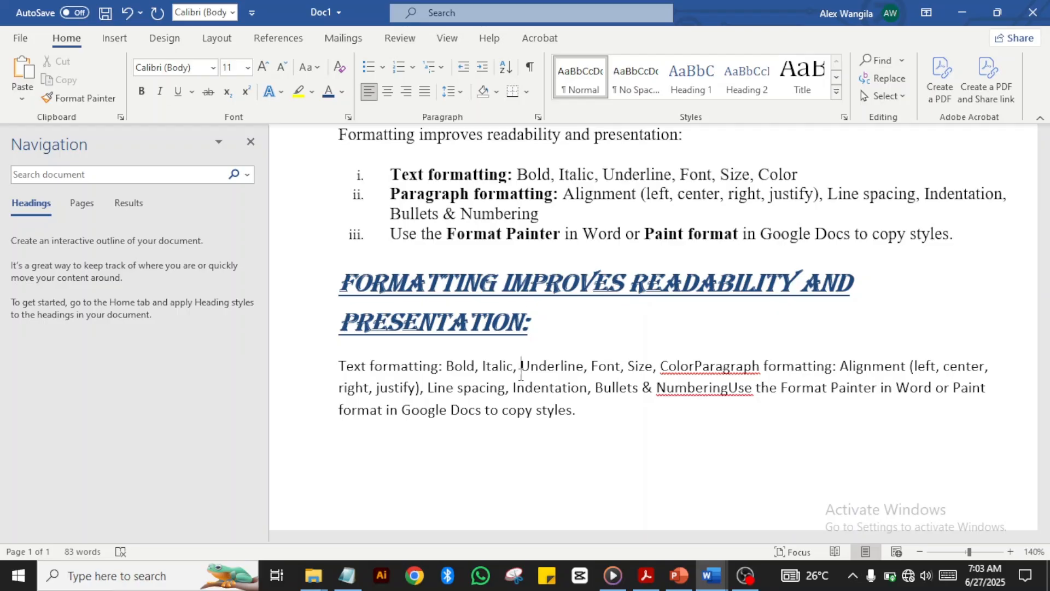
Step: Drag-select the two-line Algerian heading ending in 'PRESENTATION:'
key("Up")
key("Up")
key("Up")
key("Up")
key("Up")
key("Up")
key("Up")
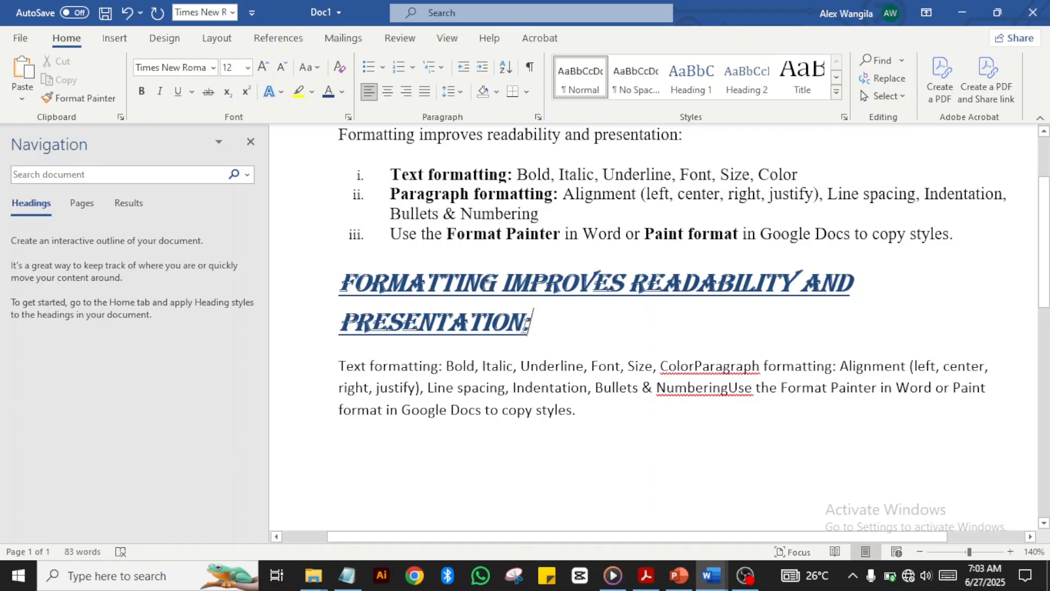
left_click_drag(526, 324, 370, 293)
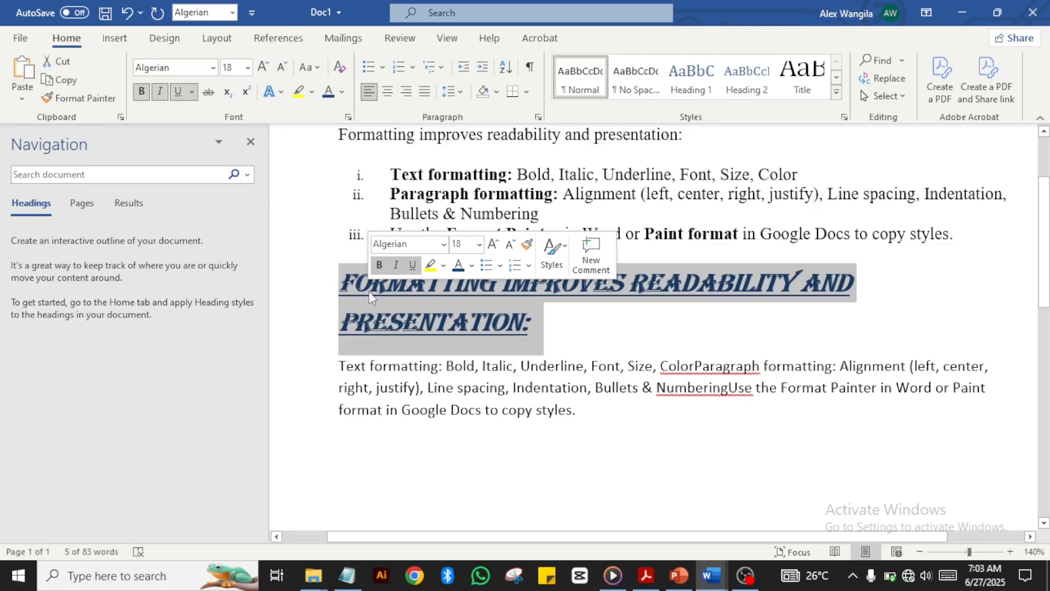
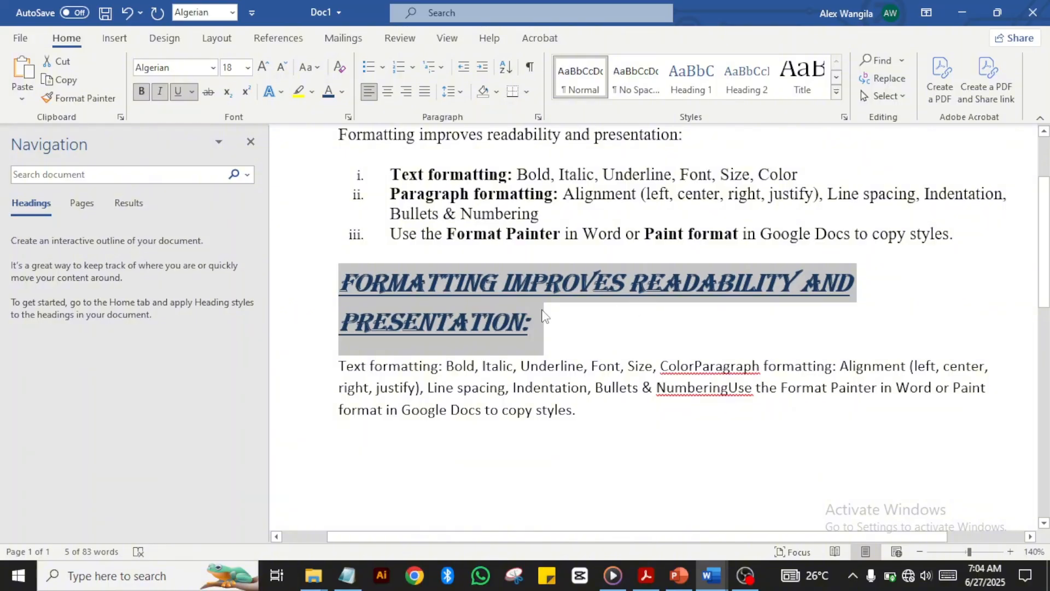
Step: Format-paint the heading's Algerian bold italic underlined style onto 'Paint format' in item iii
left_click(78, 101)
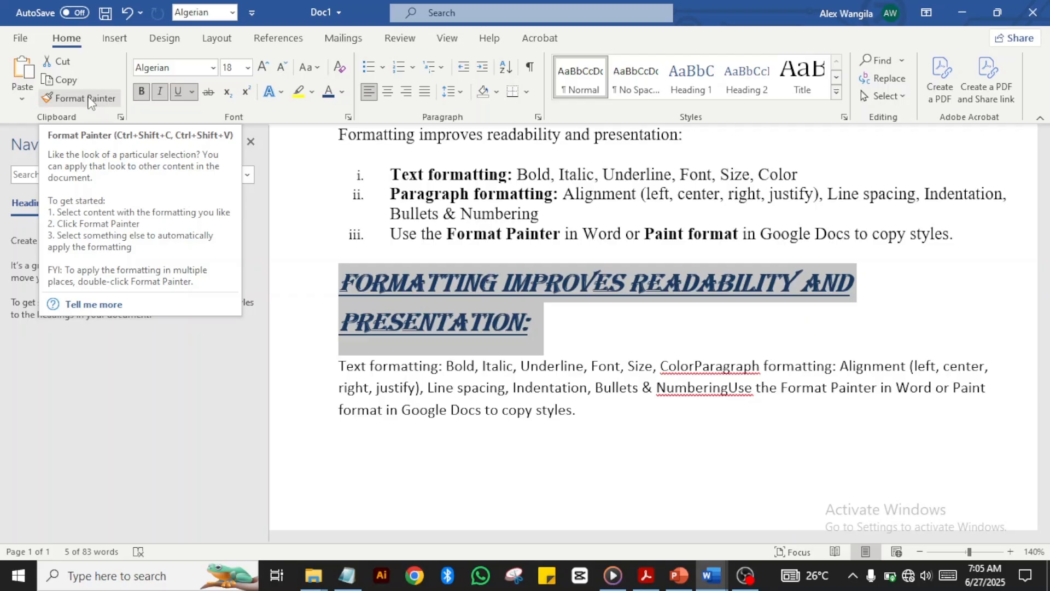
left_click(88, 99)
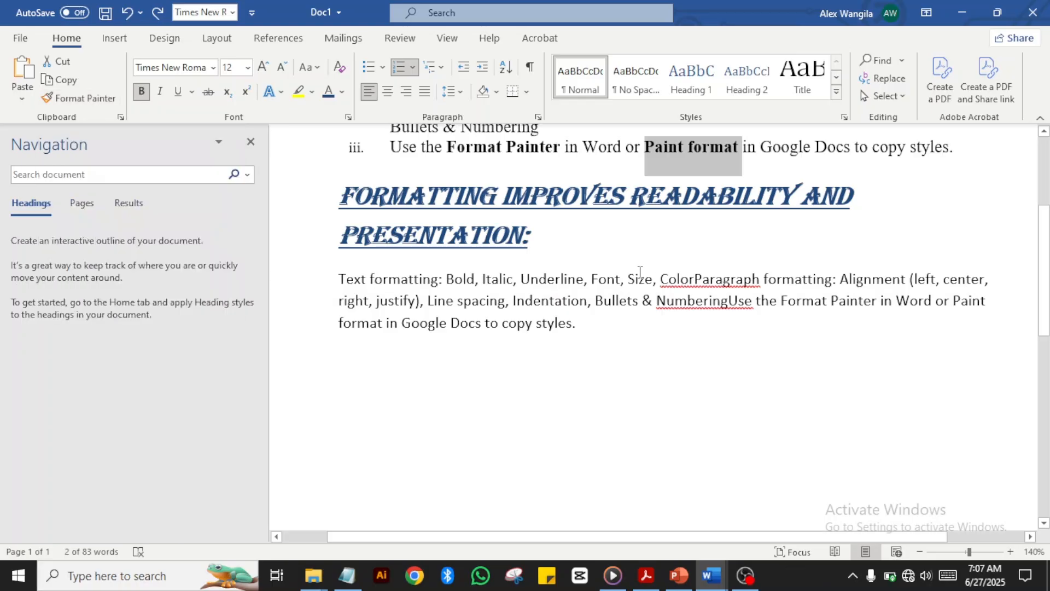
left_click(574, 243)
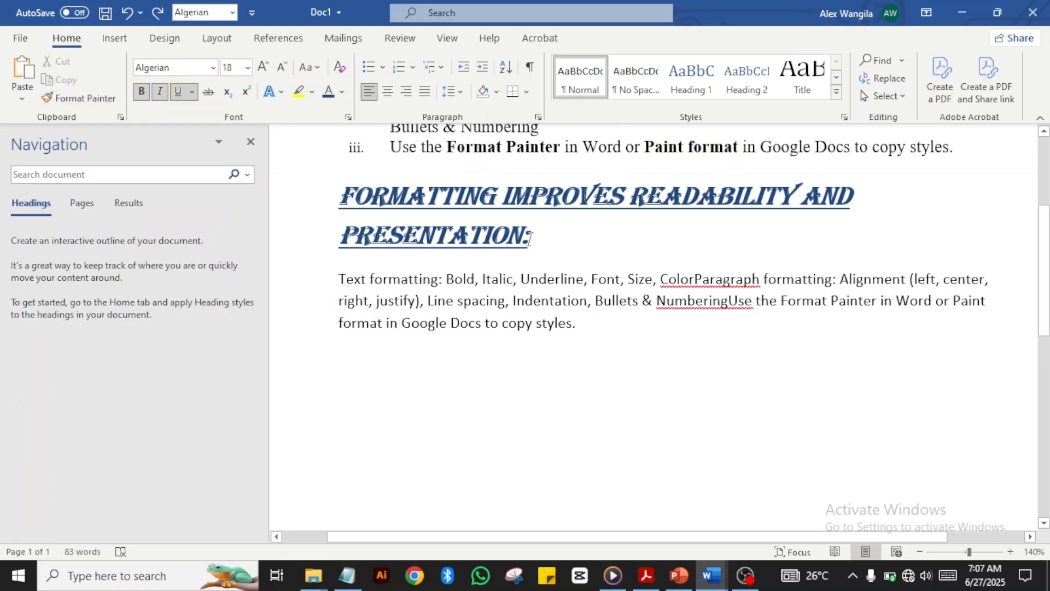
left_click_drag(531, 236, 357, 204)
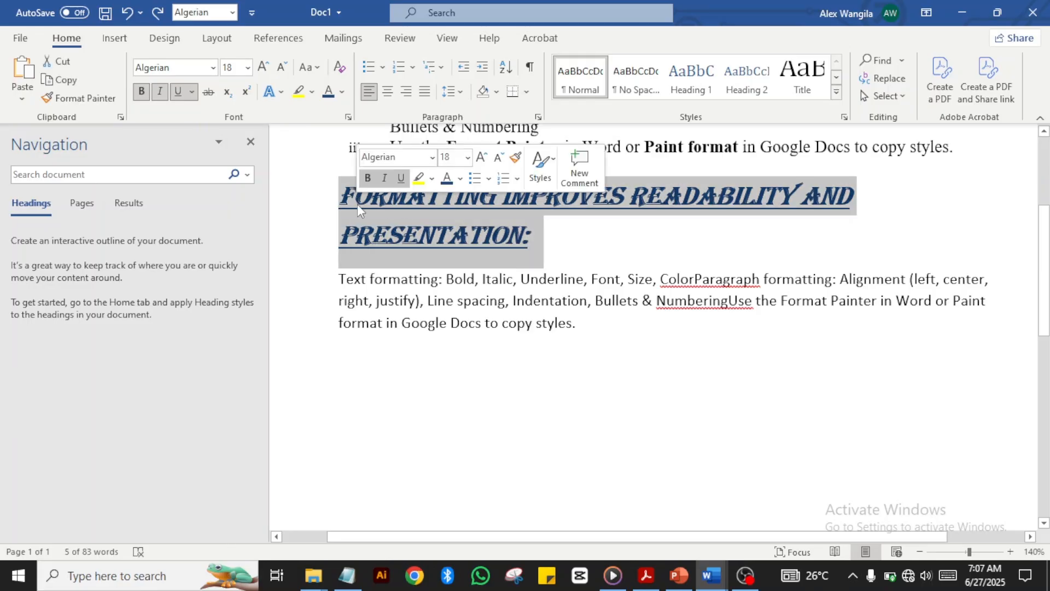
left_click(78, 99)
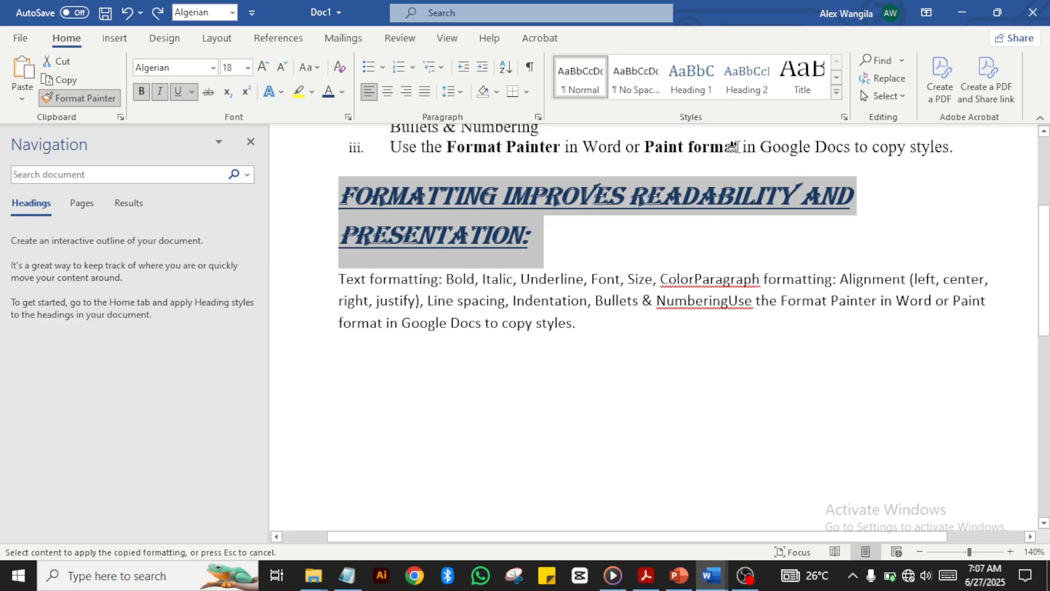
left_click_drag(732, 147, 651, 146)
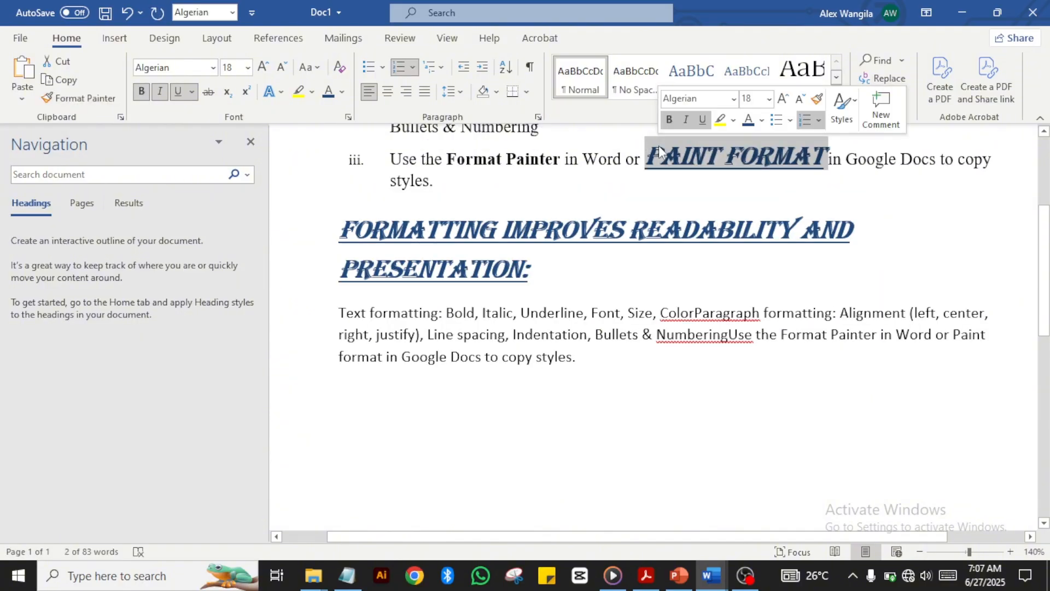
left_click(624, 179)
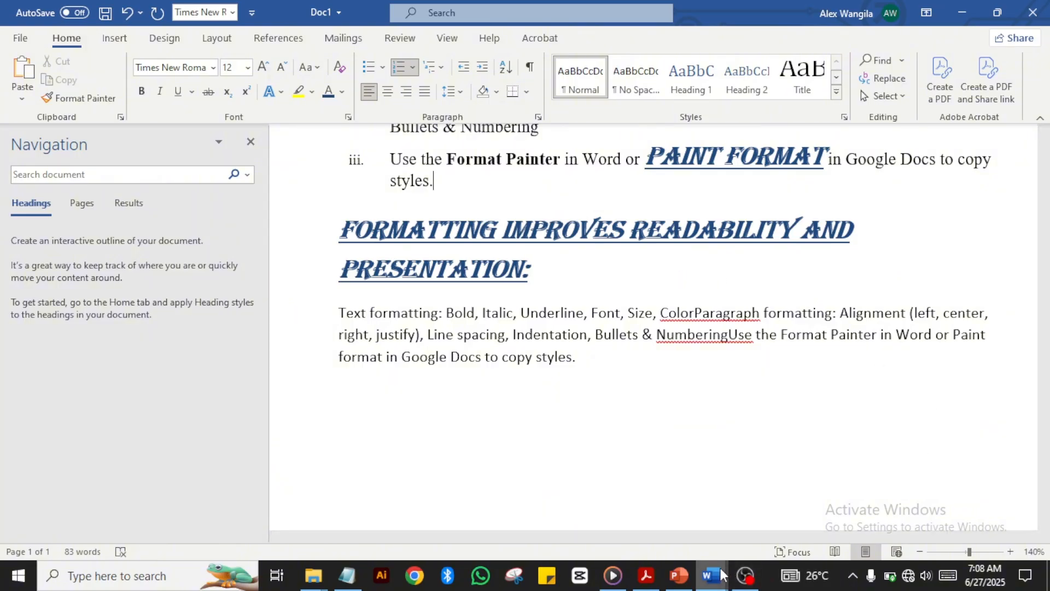
Step: Switch to the cheat sheet document and scroll down to the Lesson 2.5 section
mouse_move(711, 574)
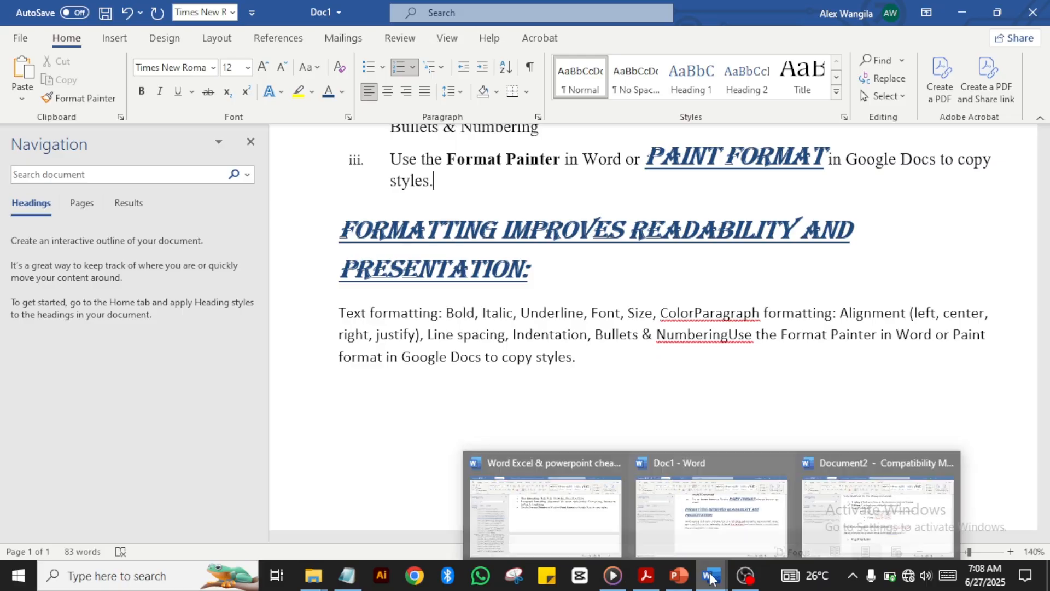
left_click(563, 510)
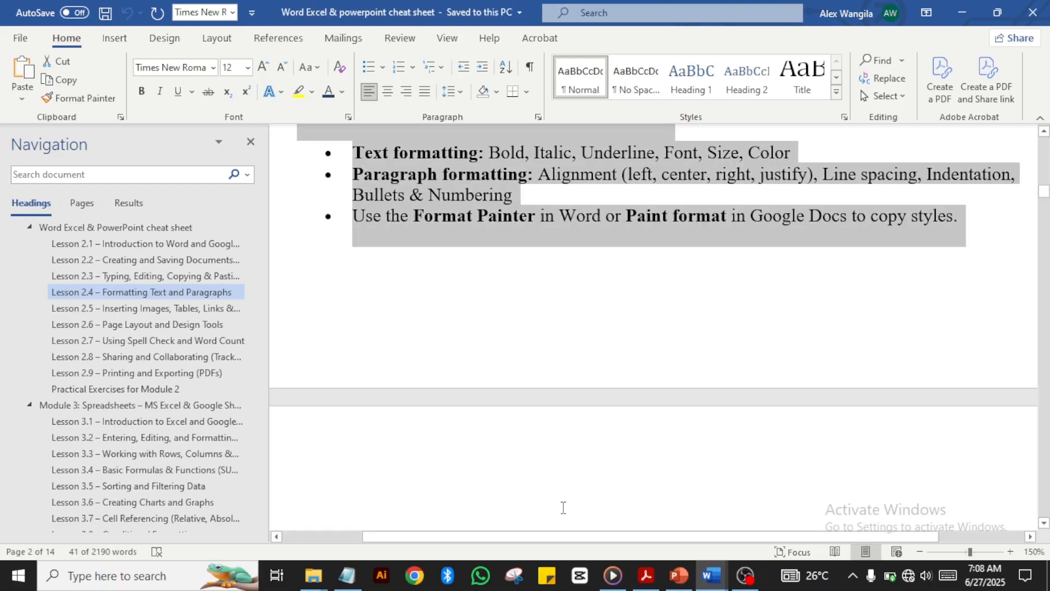
left_click(491, 487)
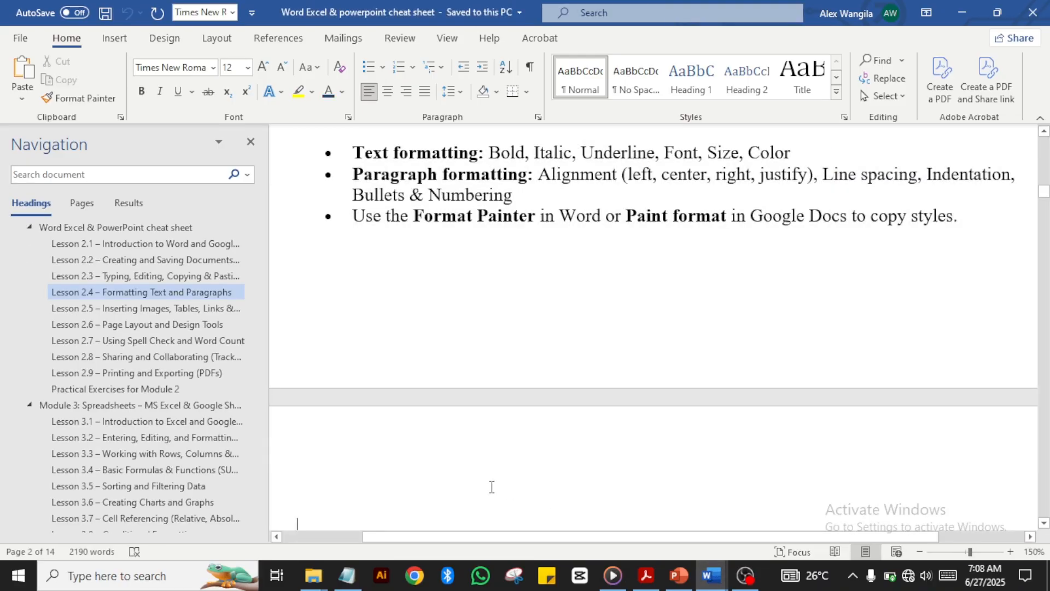
scroll(492, 487, "down", 2)
scroll(492, 487, "down", 5)
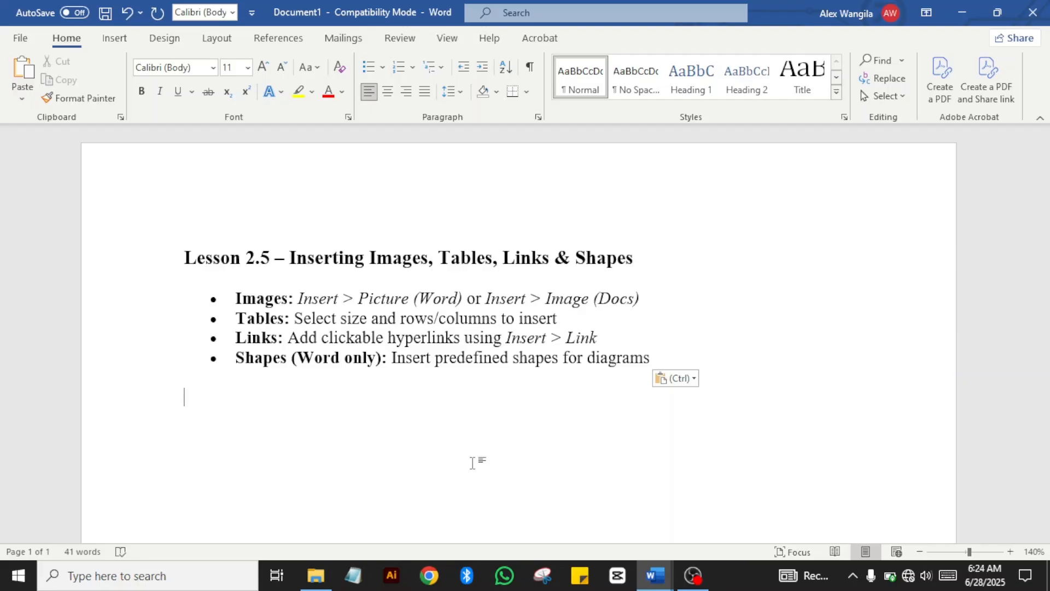
Step: Open the Pictures menu on the Insert tab to choose a picture source
left_click(116, 41)
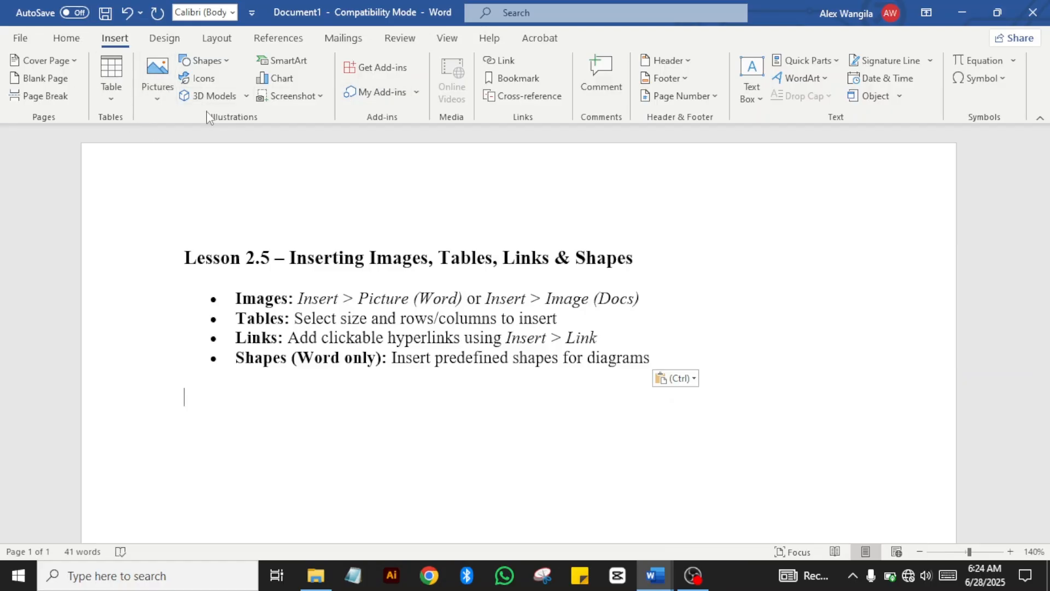
left_click(155, 87)
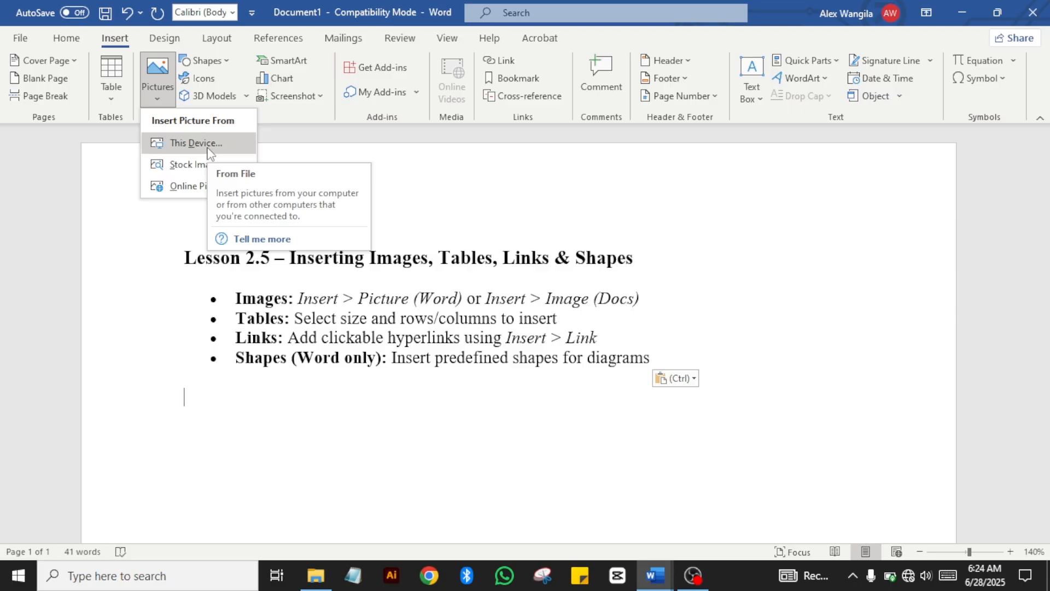
Step: Insert the ChatGPT Image course banner from Downloads below the Lesson 2.5 bullets
left_click(208, 147)
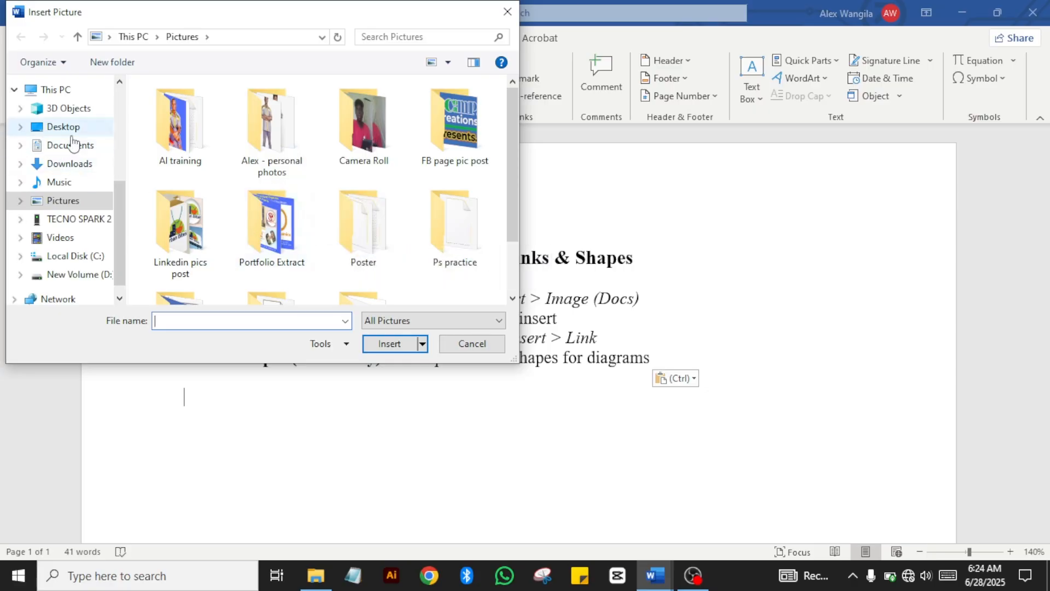
left_click(70, 167)
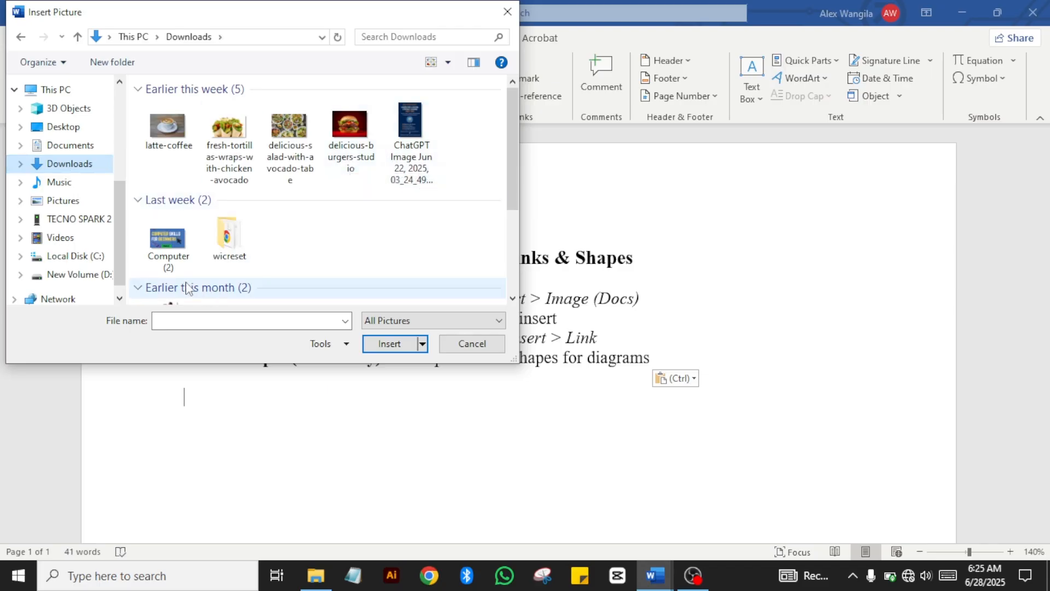
left_click(416, 128)
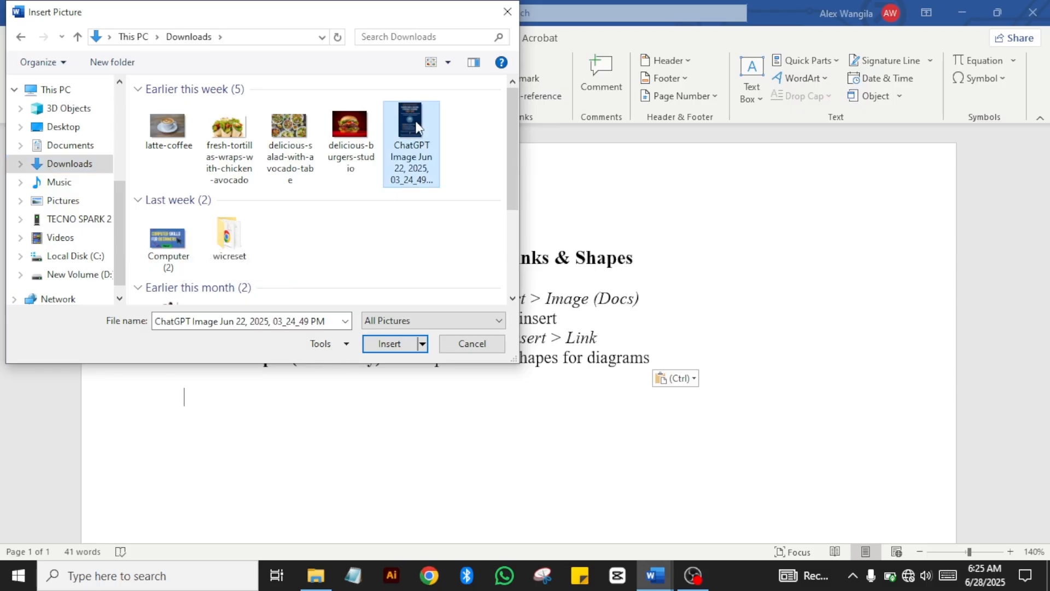
left_click(389, 344)
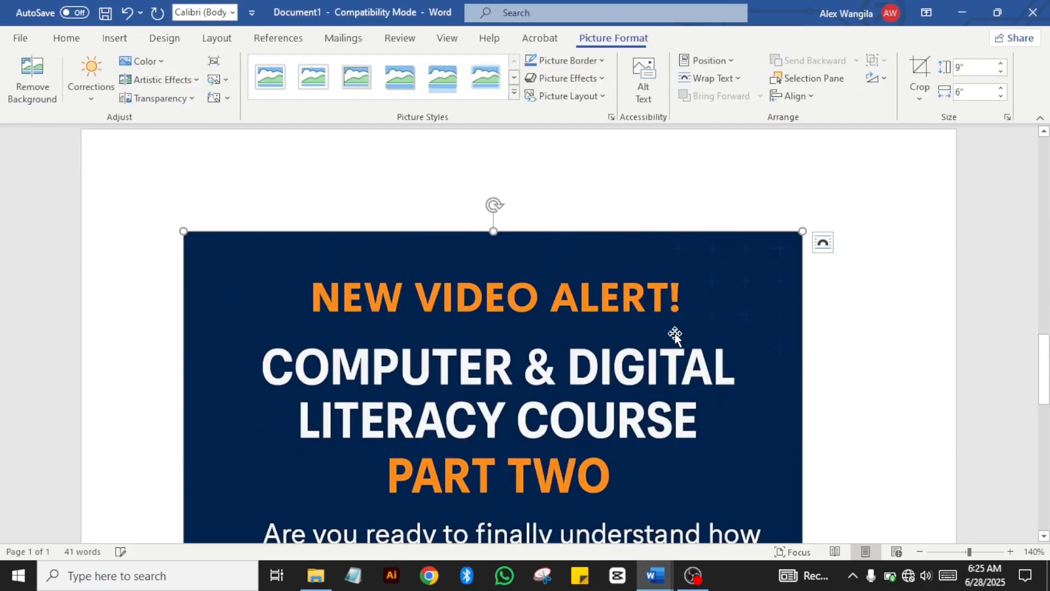
Step: Deselect the picture and zoom out to view both pages together
scroll(844, 346, "down", 3)
left_click(843, 346)
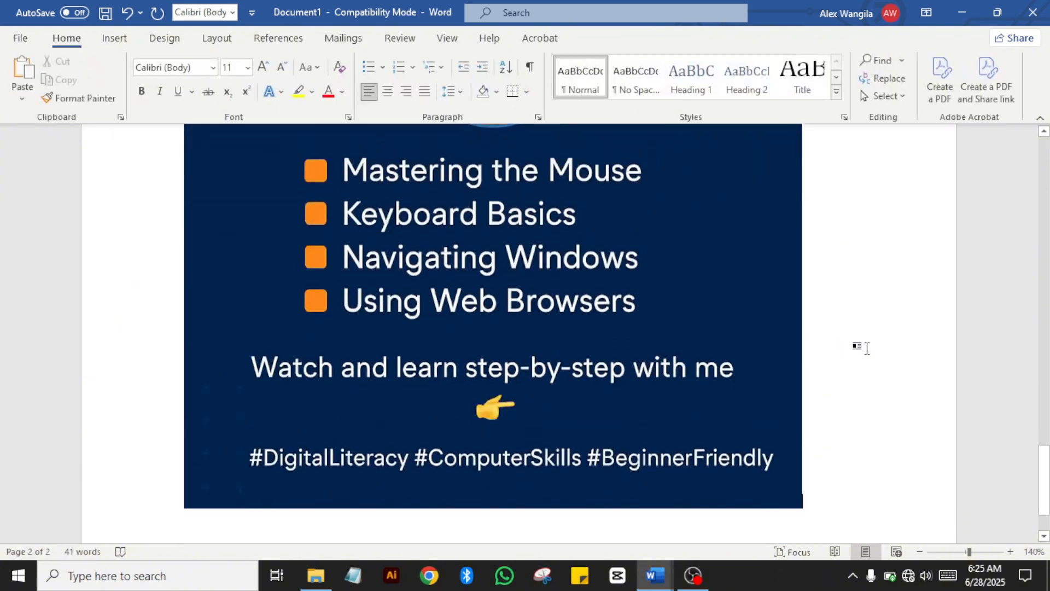
left_click_drag(1048, 474, 1030, 398)
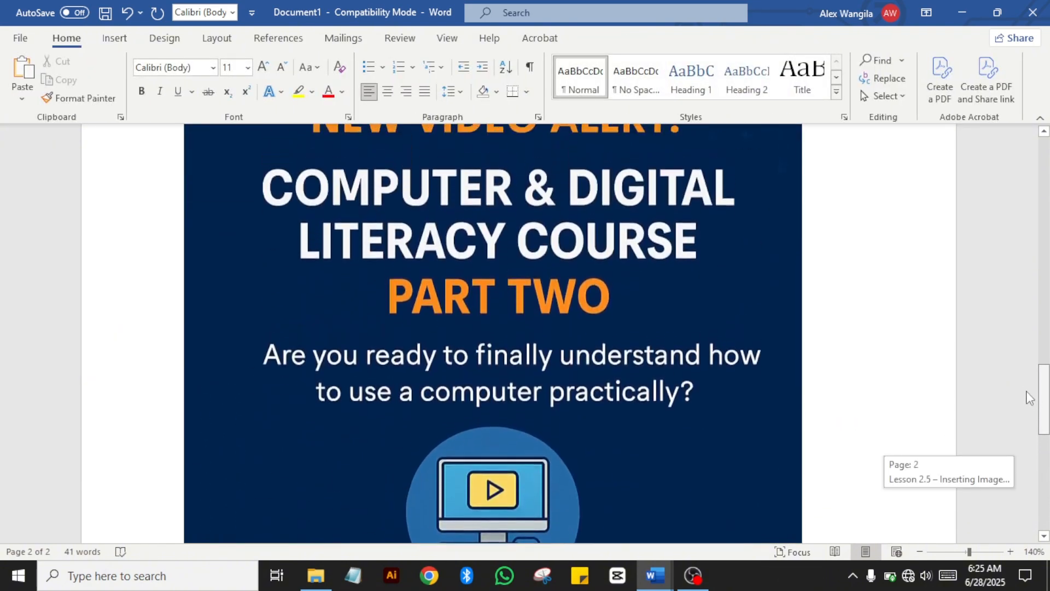
left_click(920, 552)
left_click(920, 553)
left_click(920, 552)
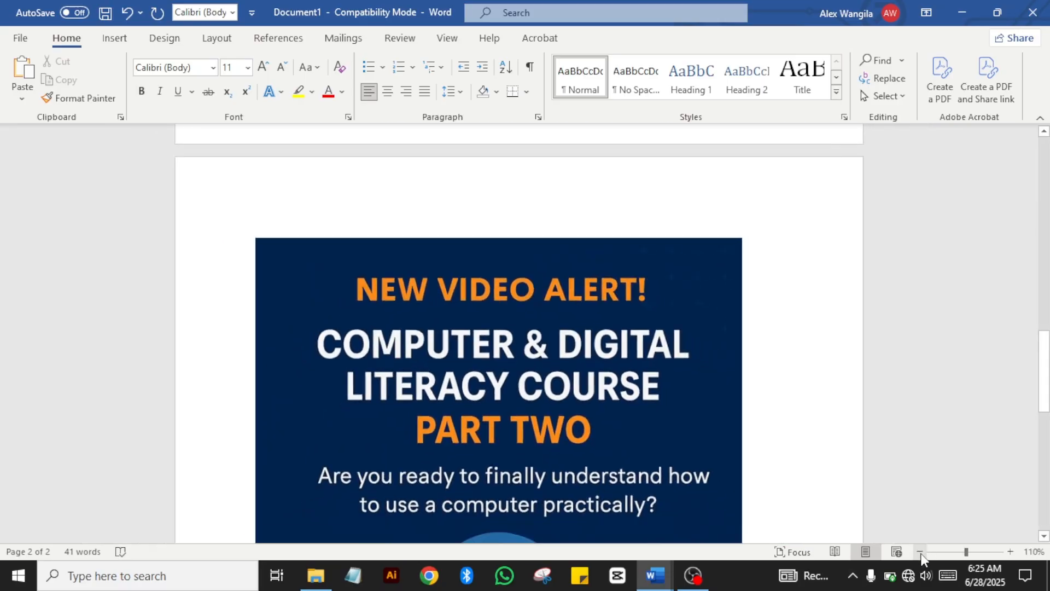
left_click(920, 552)
left_click(920, 553)
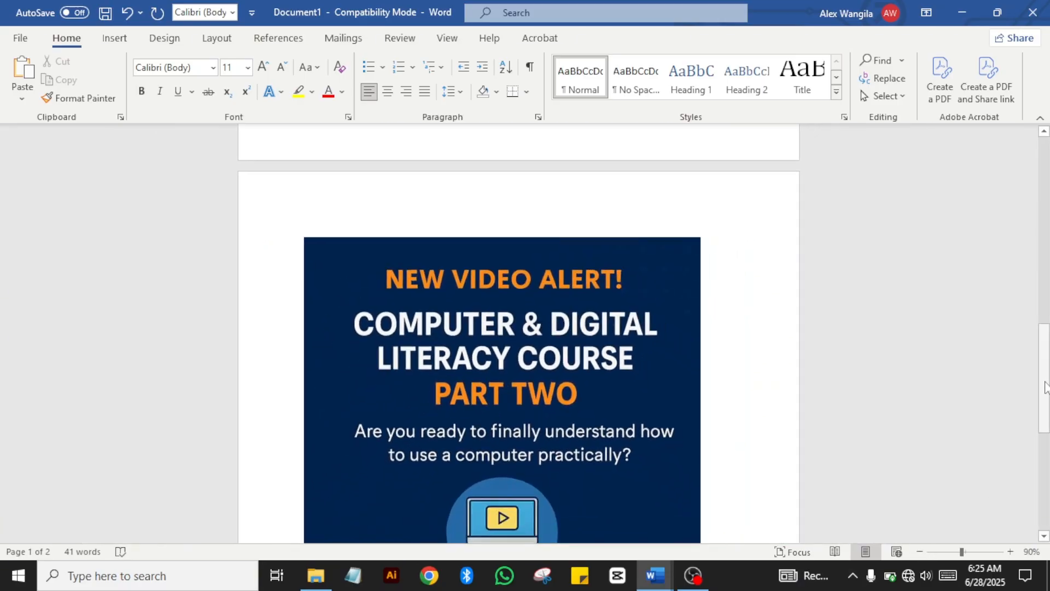
left_click_drag(1046, 386, 1046, 428)
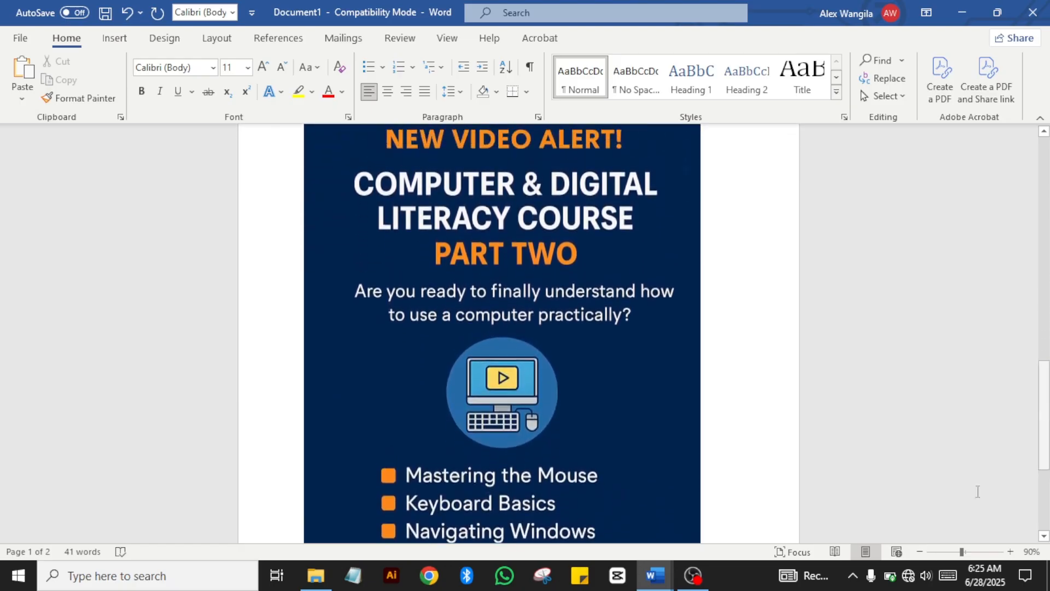
left_click(921, 557)
left_click(921, 556)
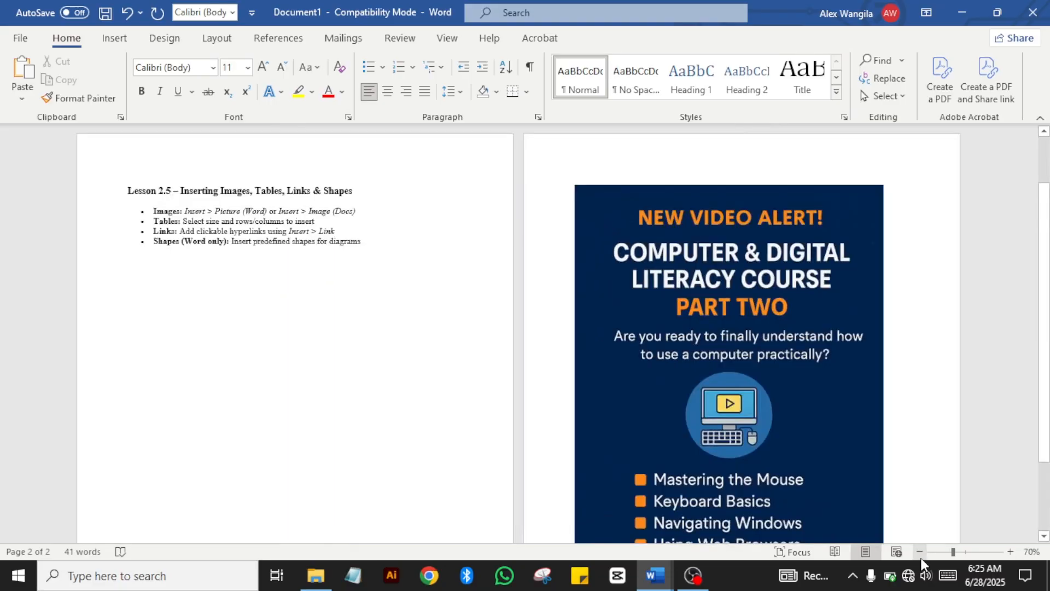
left_click(921, 556)
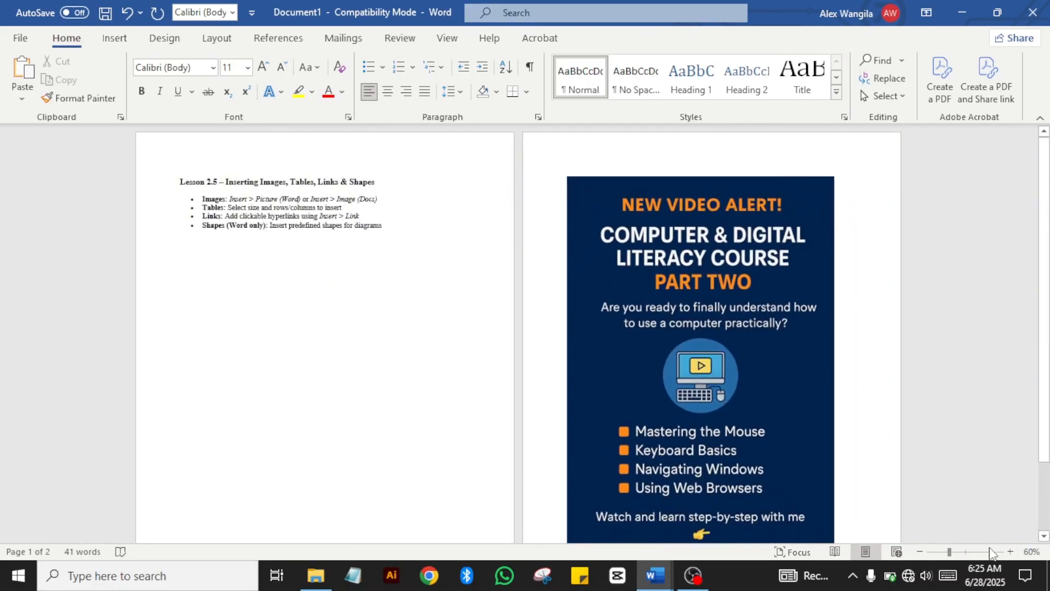
Step: Zoom back in to 100% and scroll through the document
left_click(1009, 551)
left_click(1009, 552)
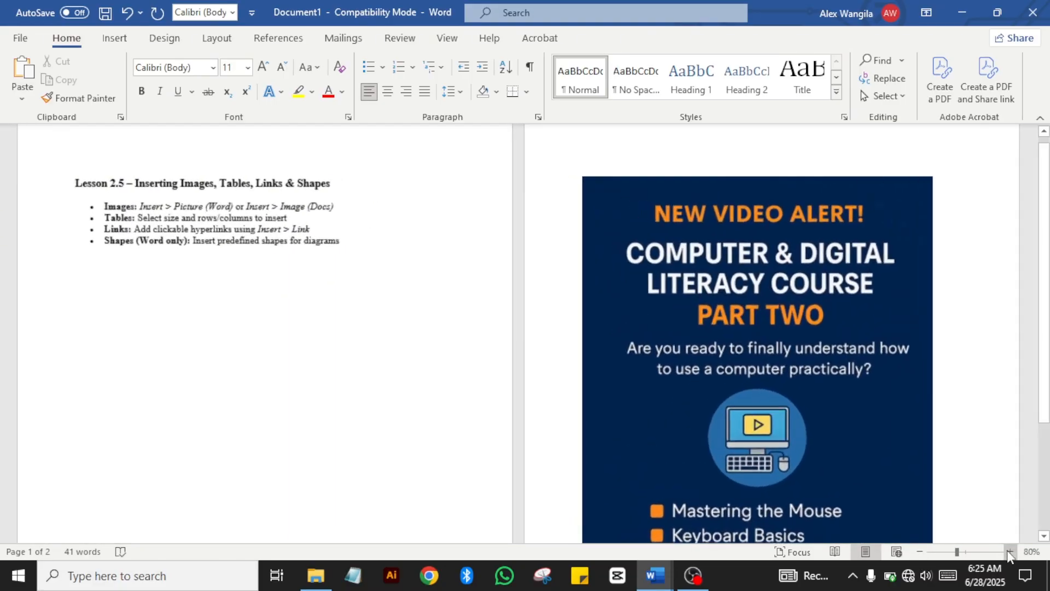
left_click(1009, 552)
left_click(1009, 551)
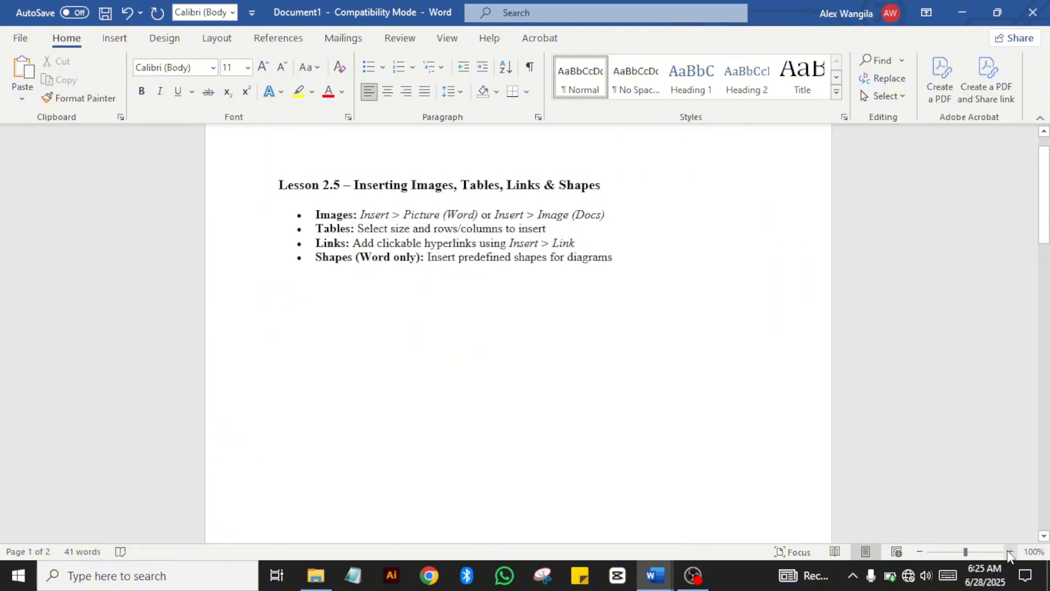
left_click_drag(1038, 195, 975, 394)
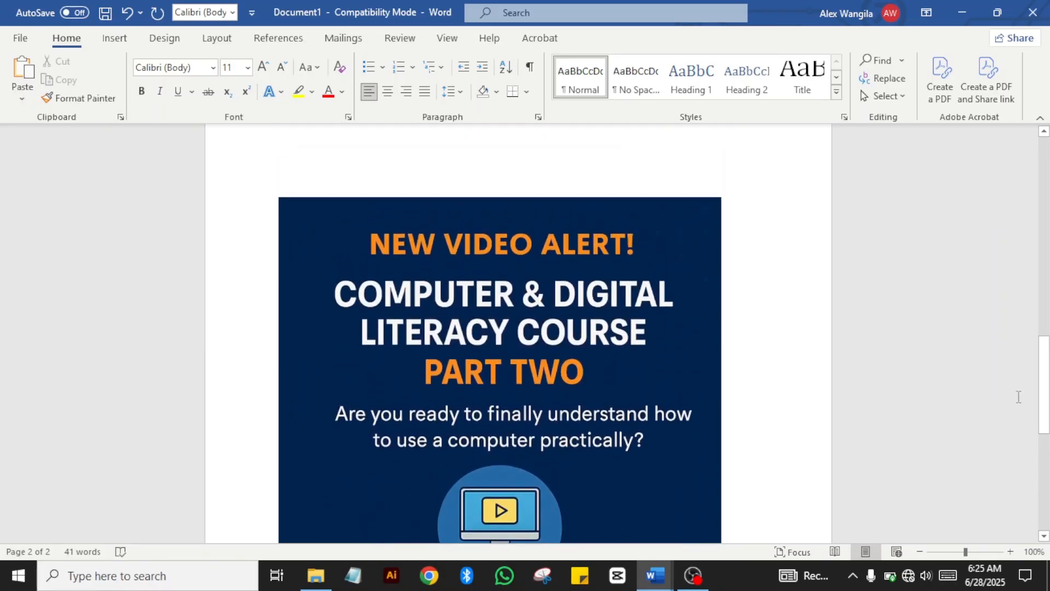
left_click_drag(1042, 389, 1042, 185)
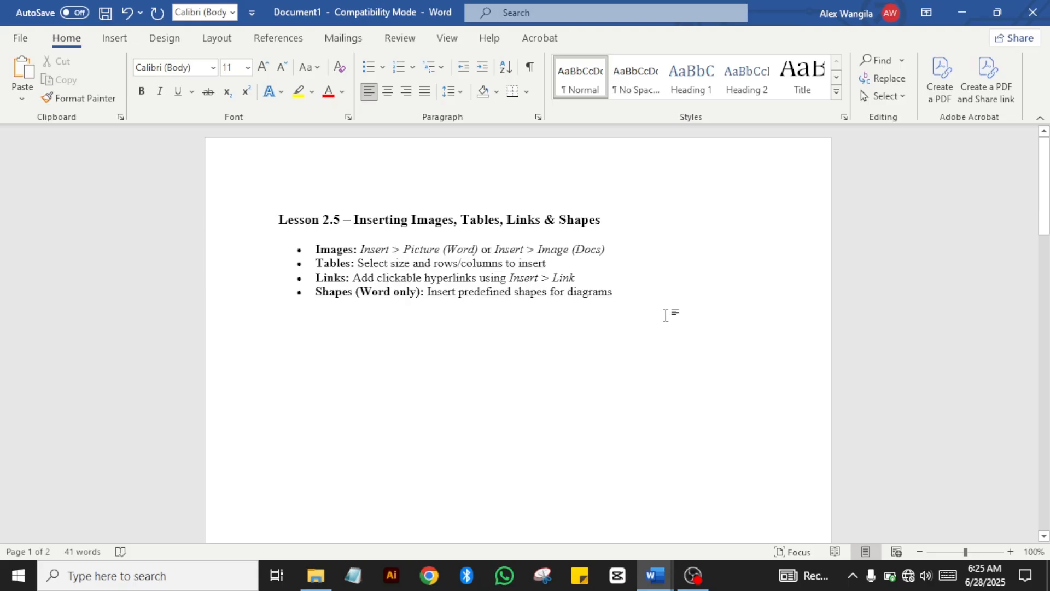
Step: Enlarge the view to 150% with the Lesson 2.5 title and bullets in view
left_click(1005, 555)
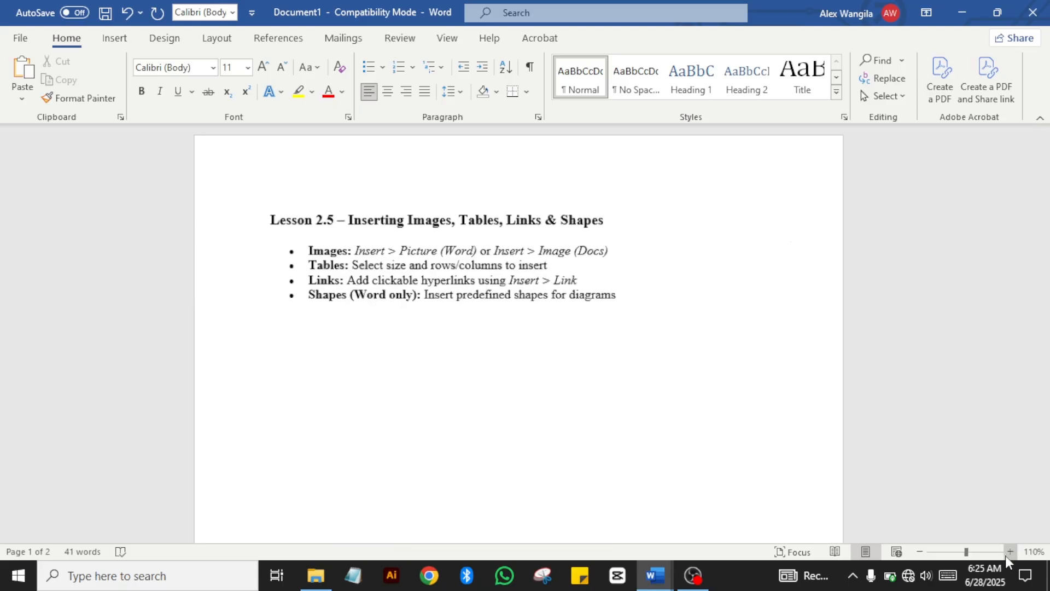
left_click(1005, 555)
left_click(1009, 551)
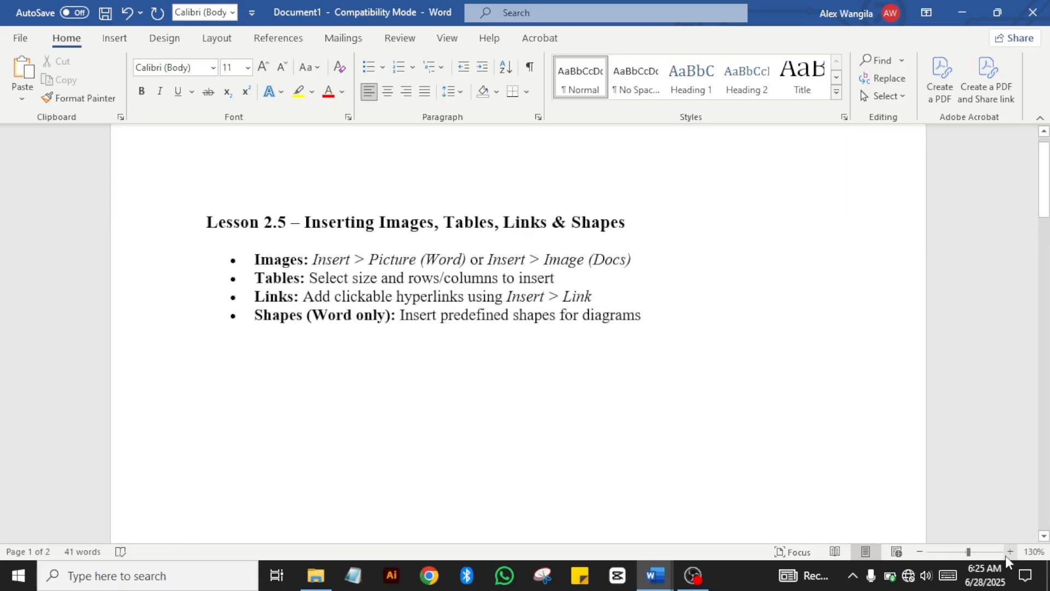
left_click(1006, 555)
left_click(1006, 555)
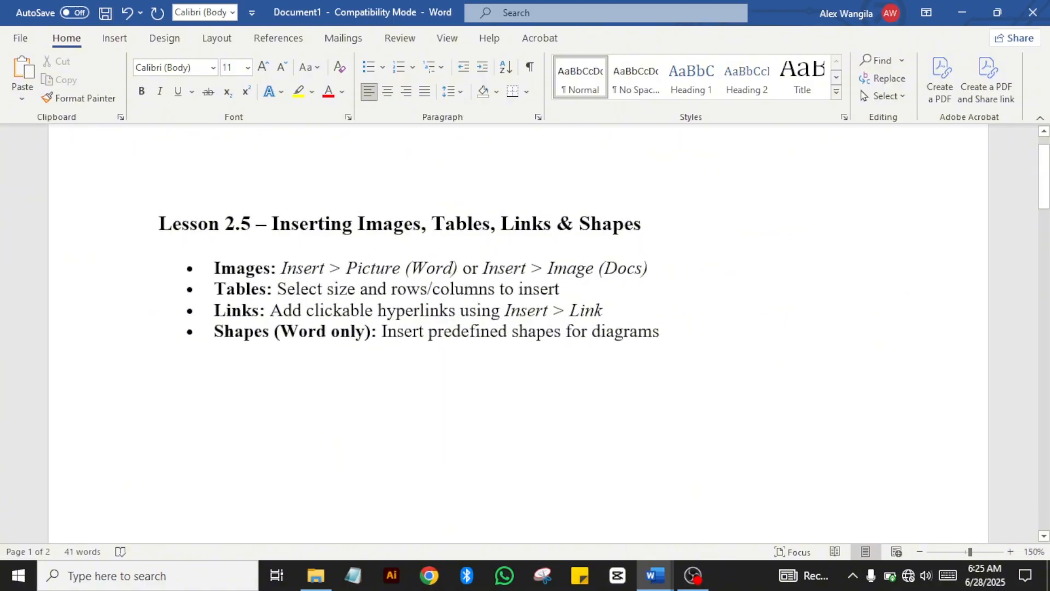
left_click_drag(1045, 164, 1046, 190)
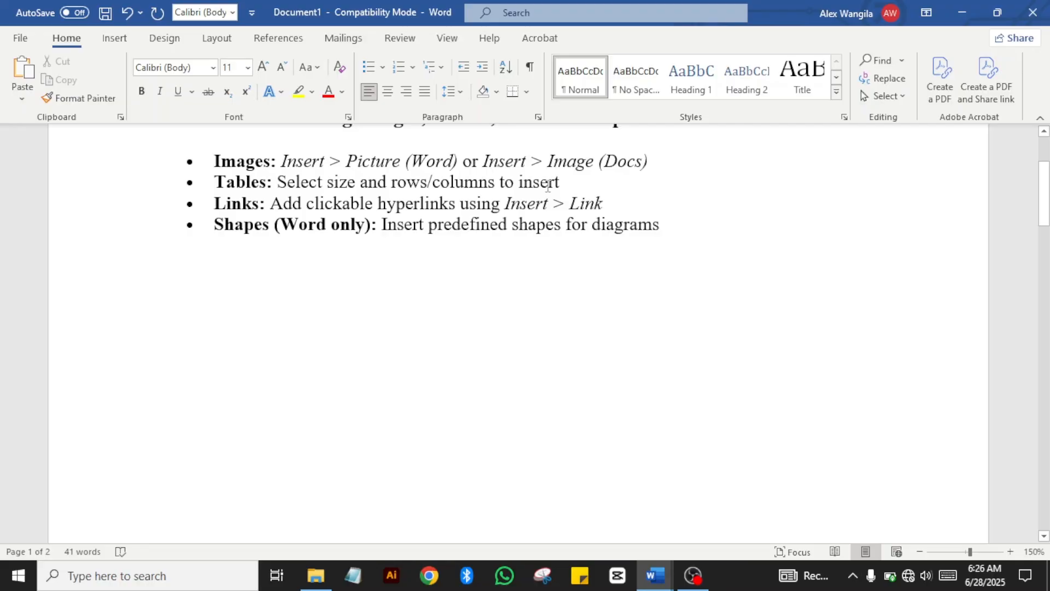
Step: Insert a blank five-column, four-row table on page 3 and expand the Table Styles gallery
left_click(117, 48)
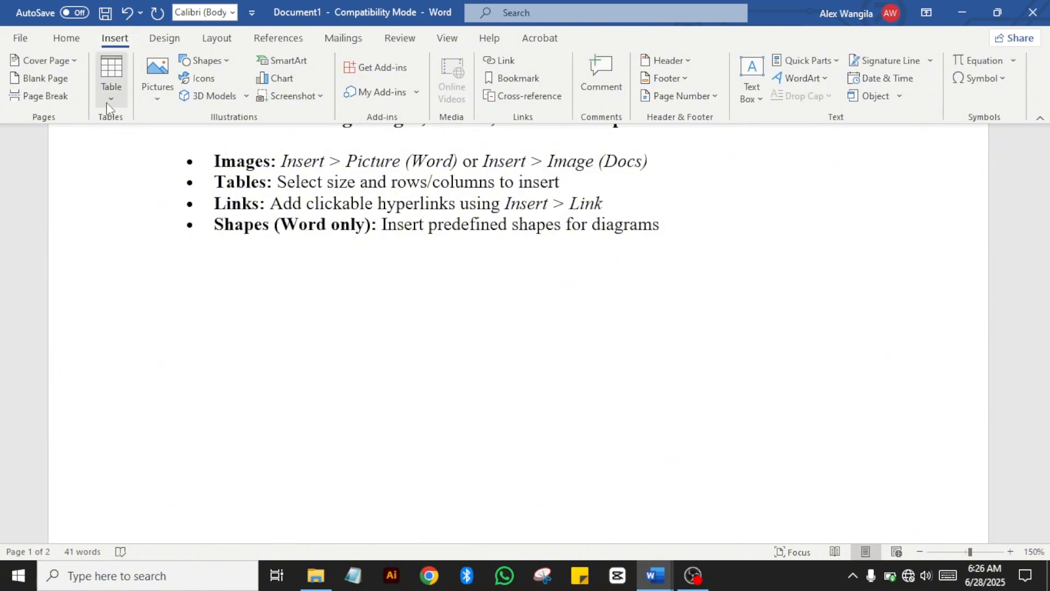
left_click(110, 87)
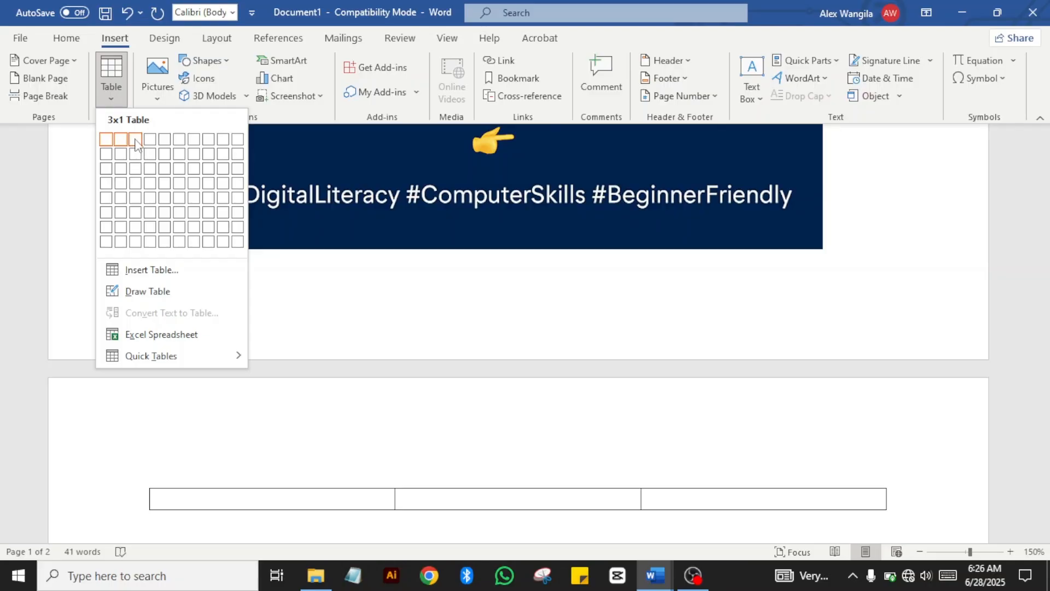
left_click(165, 169)
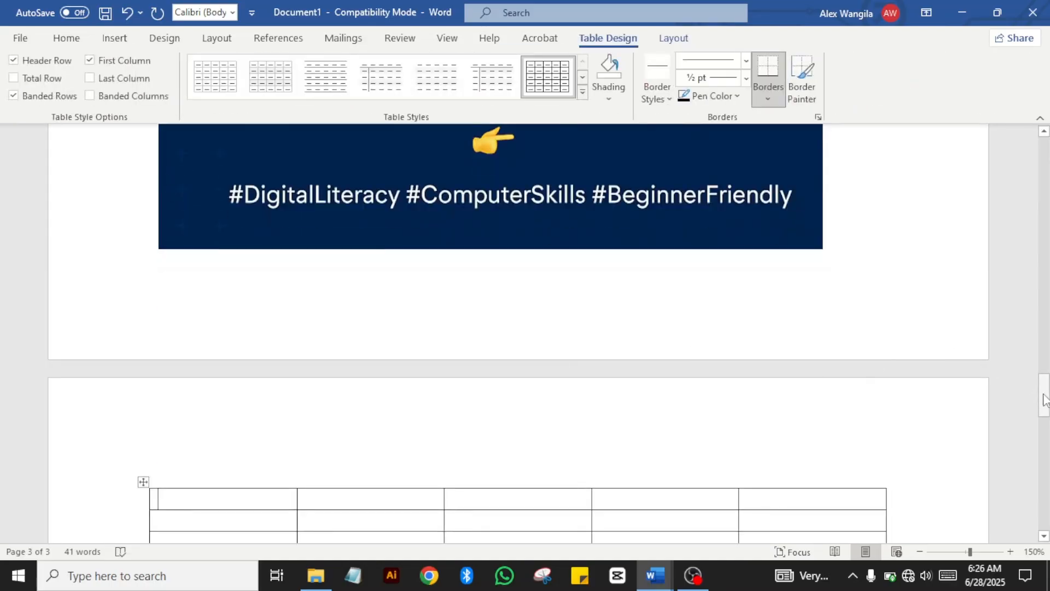
left_click_drag(1043, 395, 1044, 417)
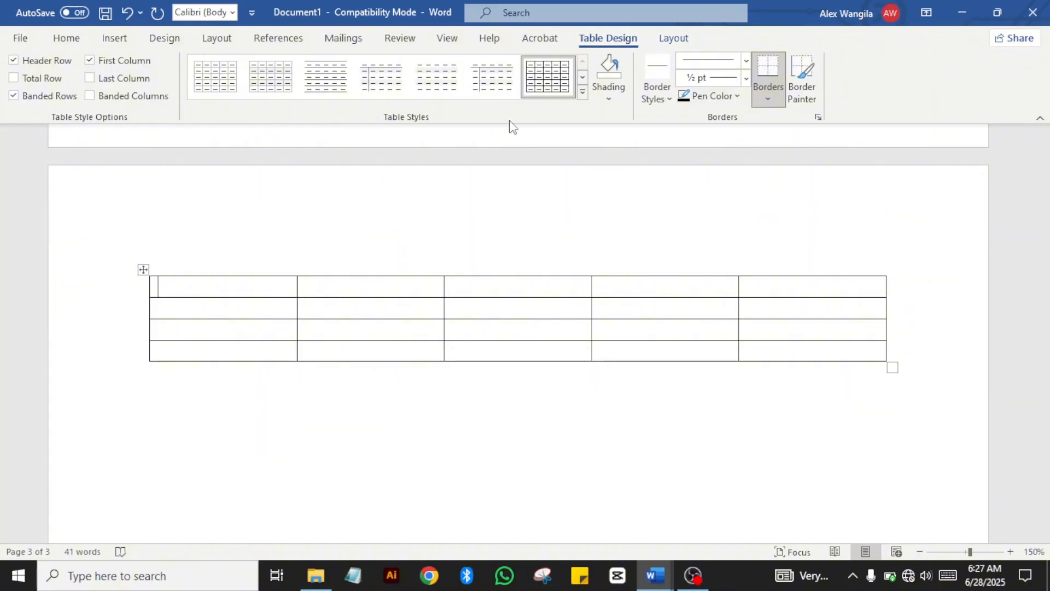
left_click(583, 93)
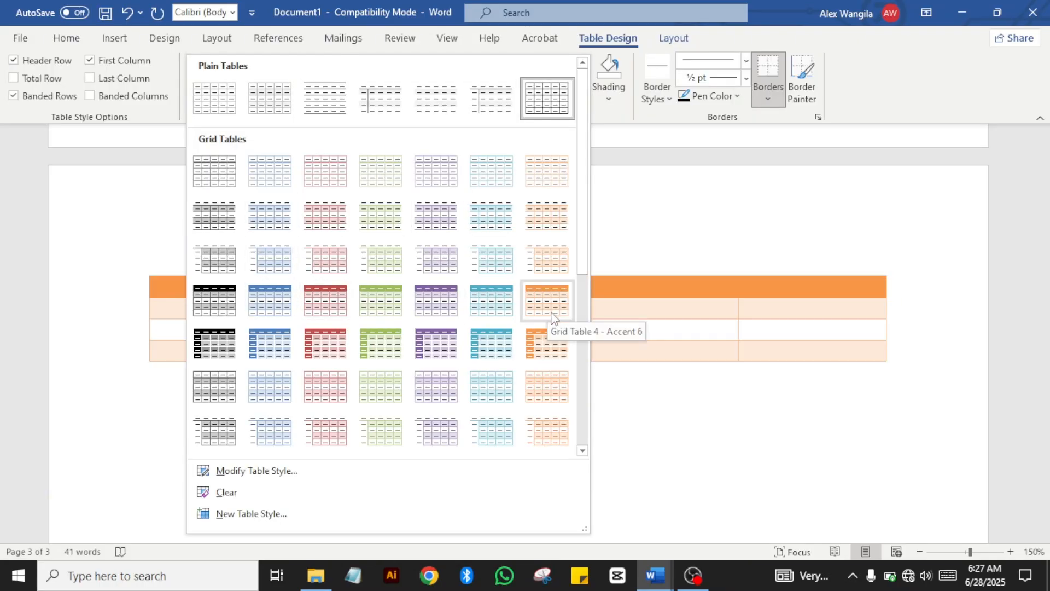
Step: Apply the purple Grid Table style to the table and place the cursor below it
left_click(435, 343)
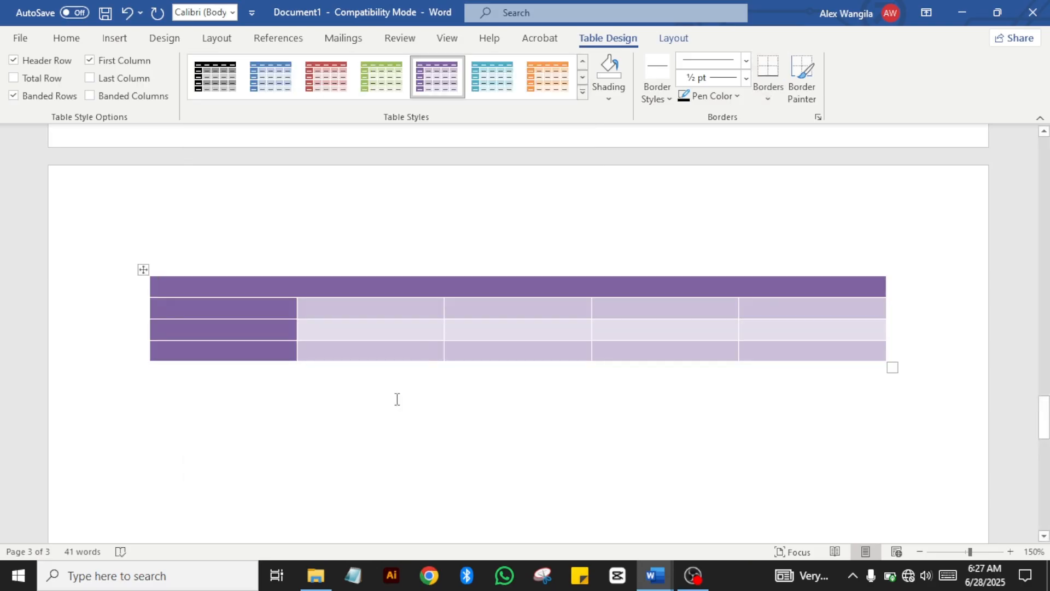
left_click(385, 420)
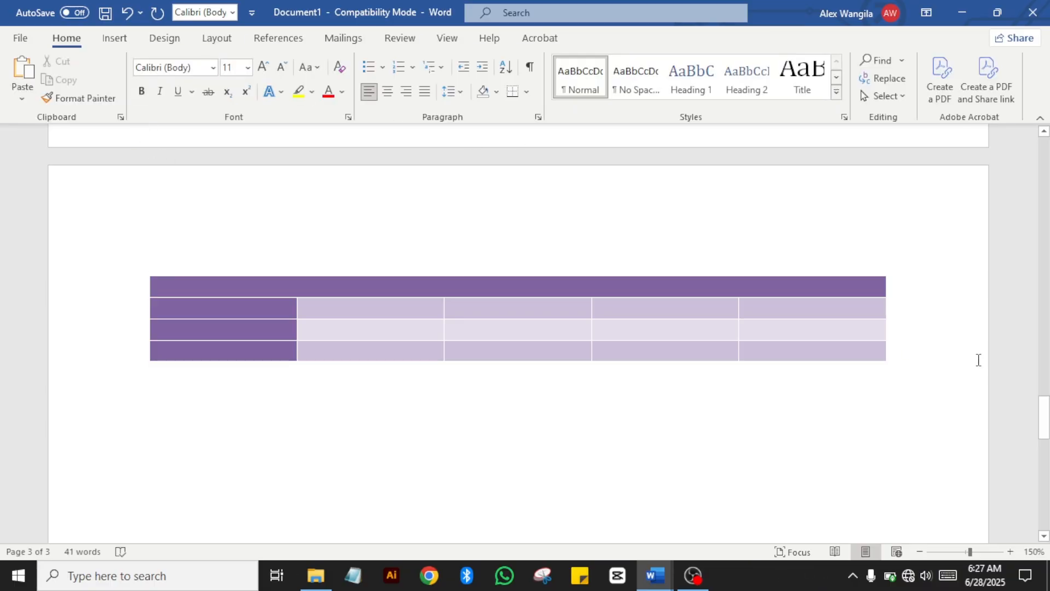
left_click(122, 39)
left_click(111, 102)
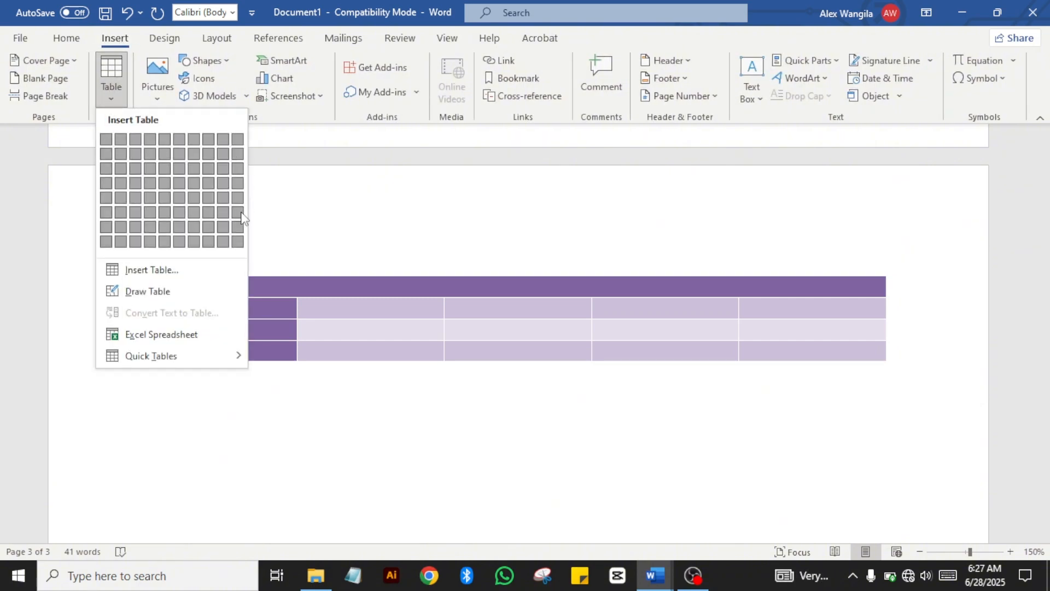
left_click(191, 412)
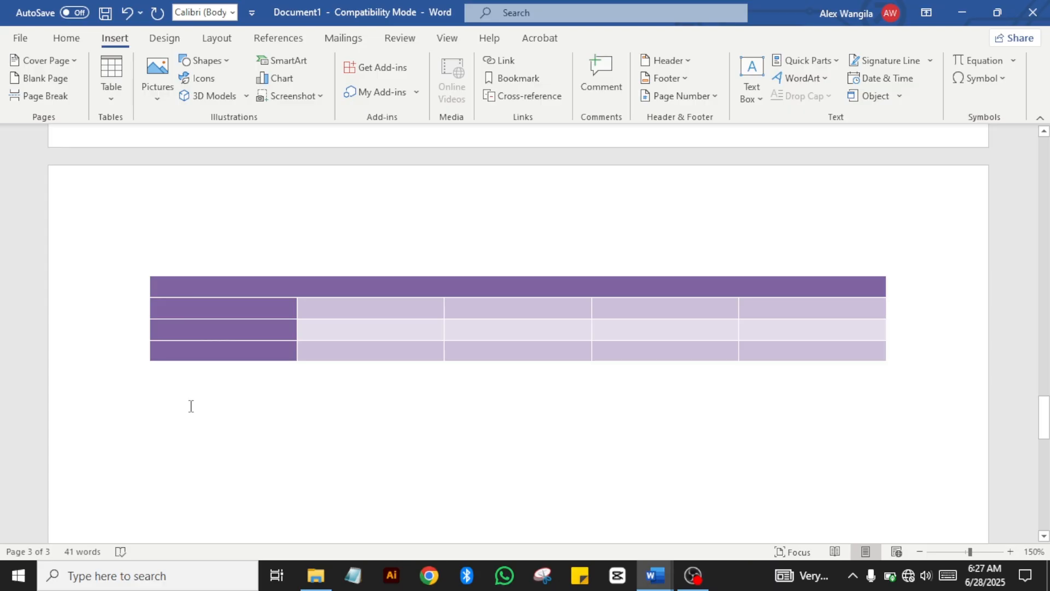
Step: Insert a 3-column, 4-row table with AutoFit to contents below the purple table
left_click(113, 102)
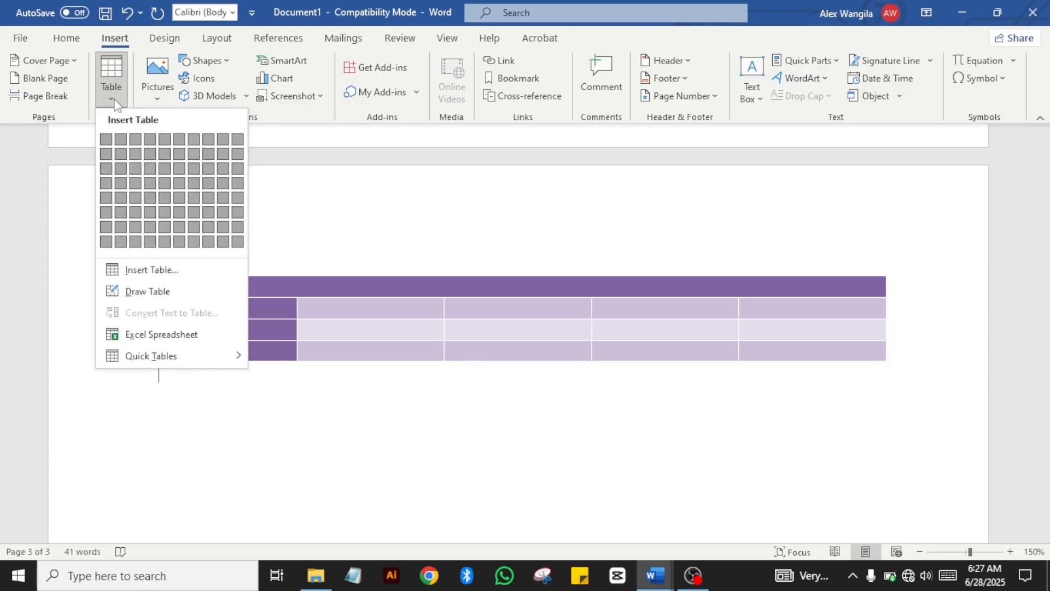
left_click(159, 278)
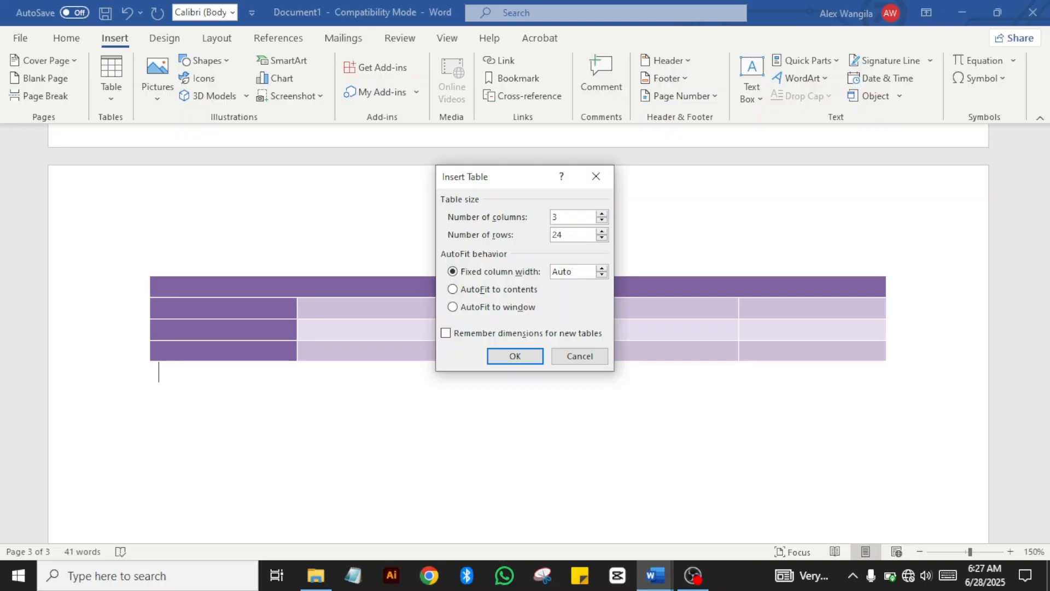
key("BackSpace")
key("BackSpace")
type("4")
left_click(453, 290)
left_click(513, 356)
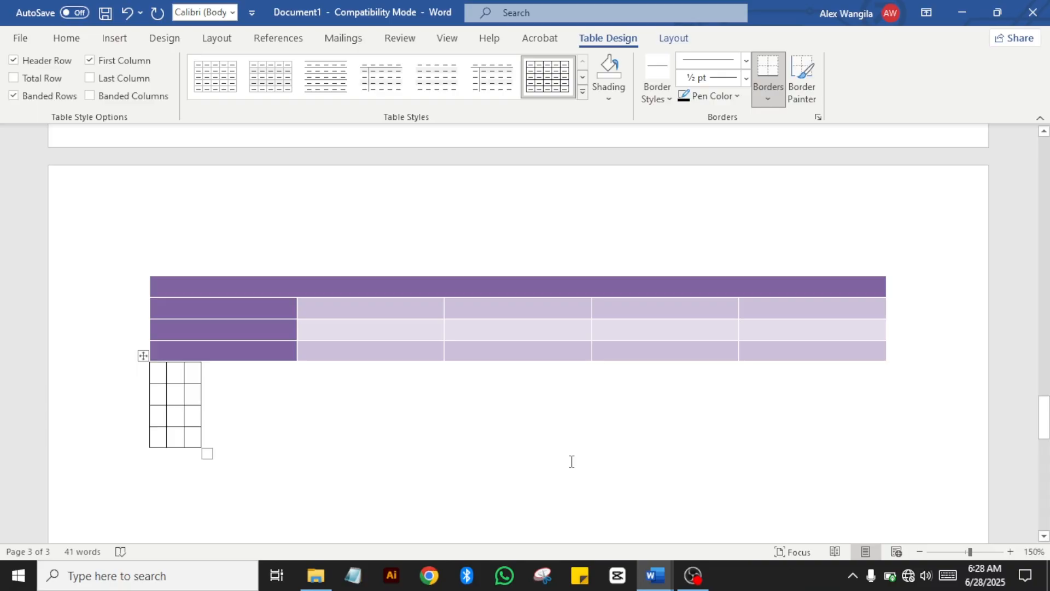
Step: Fill the header row with 'Students Marks', 'Maths' and 'English'
type("St")
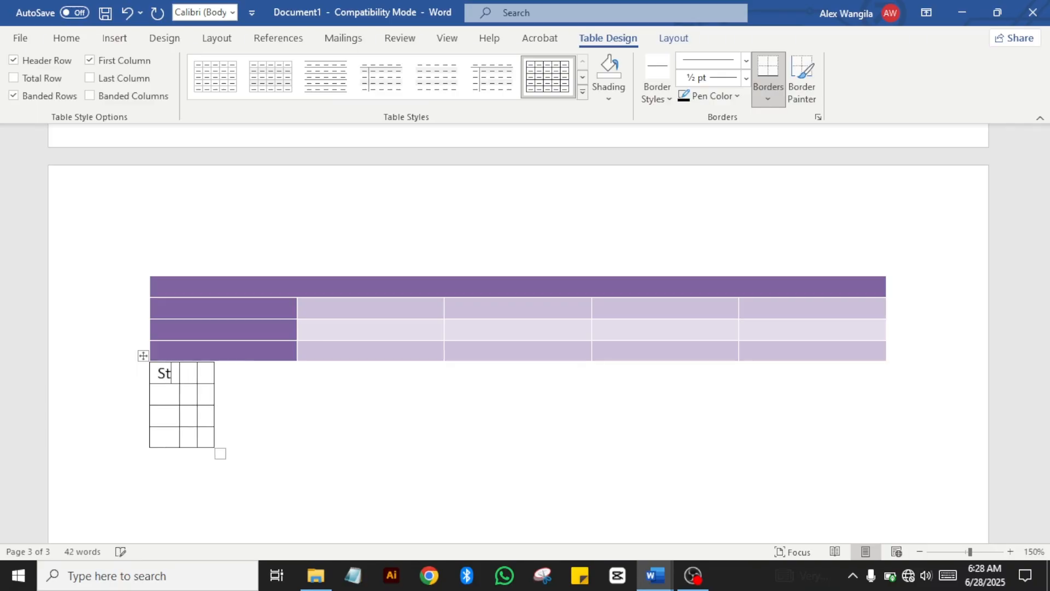
type("udents")
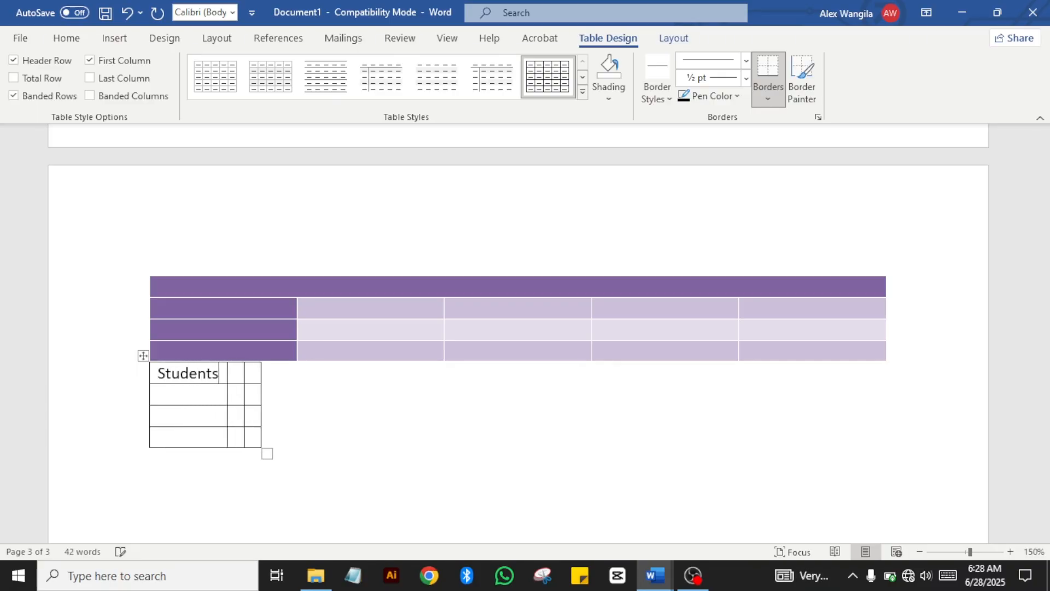
type(" Marks")
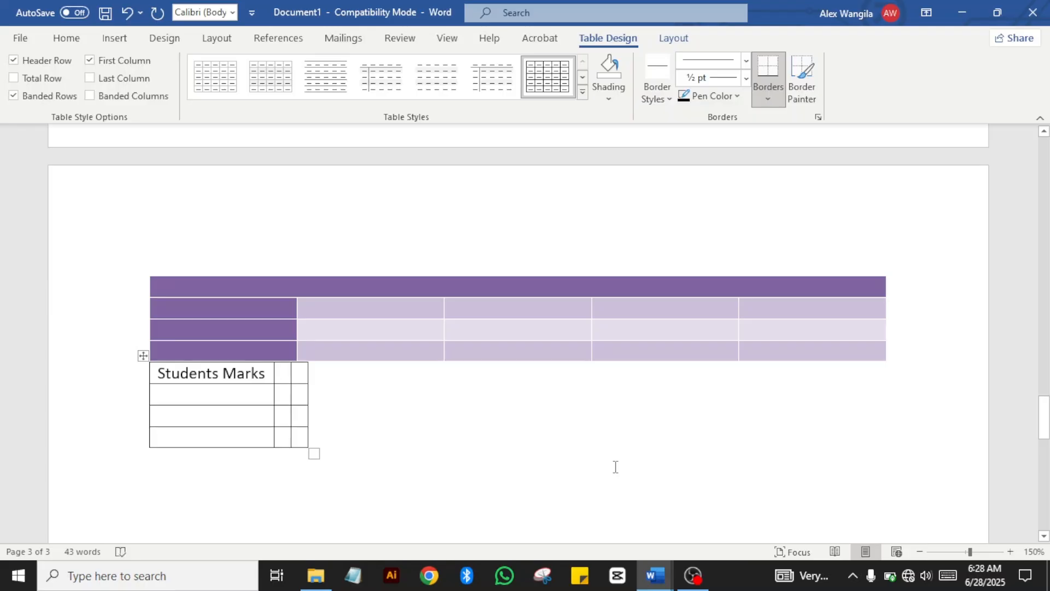
key("Tab")
type("Maths")
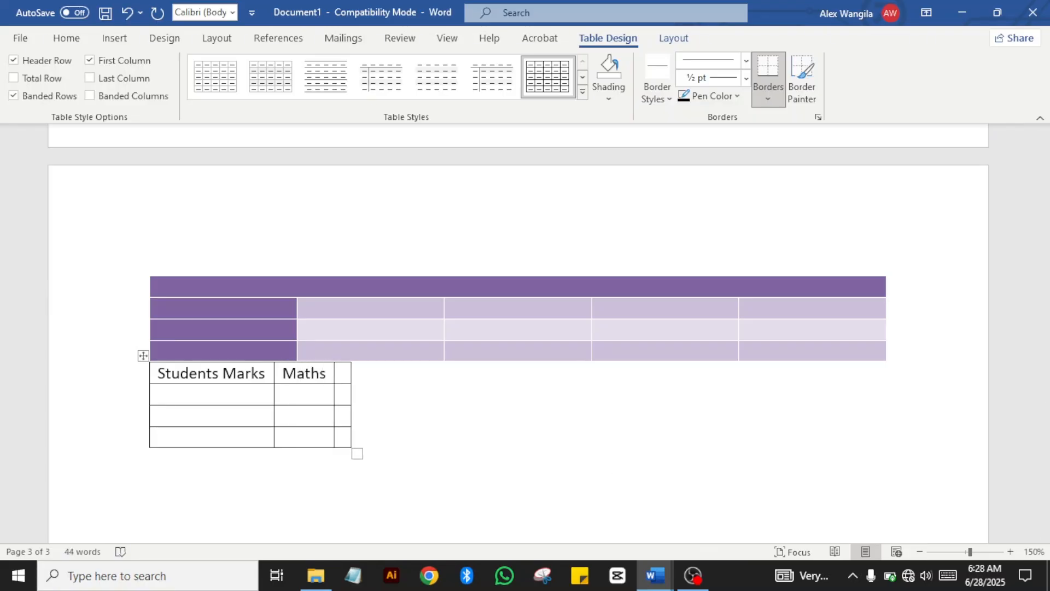
key("Tab")
type("En")
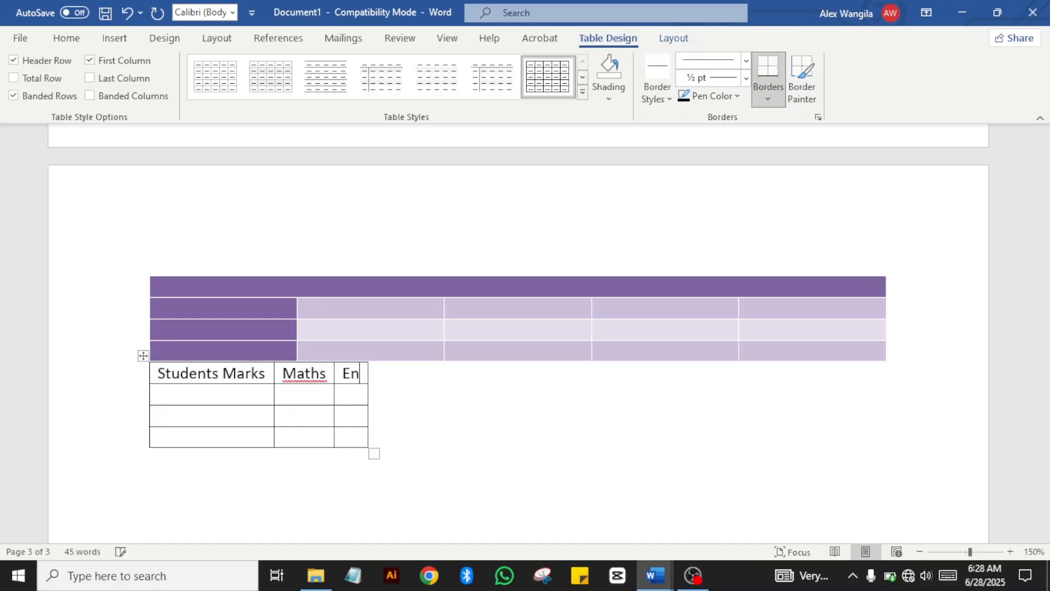
type("glish")
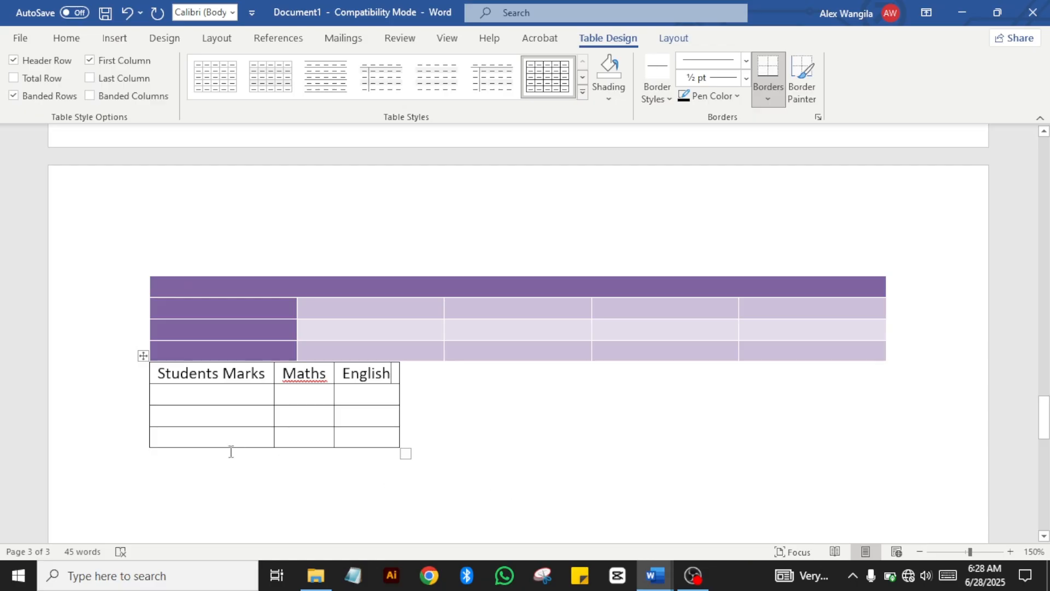
Step: Enter two student rows: one with marks 70 and 50, another with 60 and 55
left_click(168, 397)
type("Alex ")
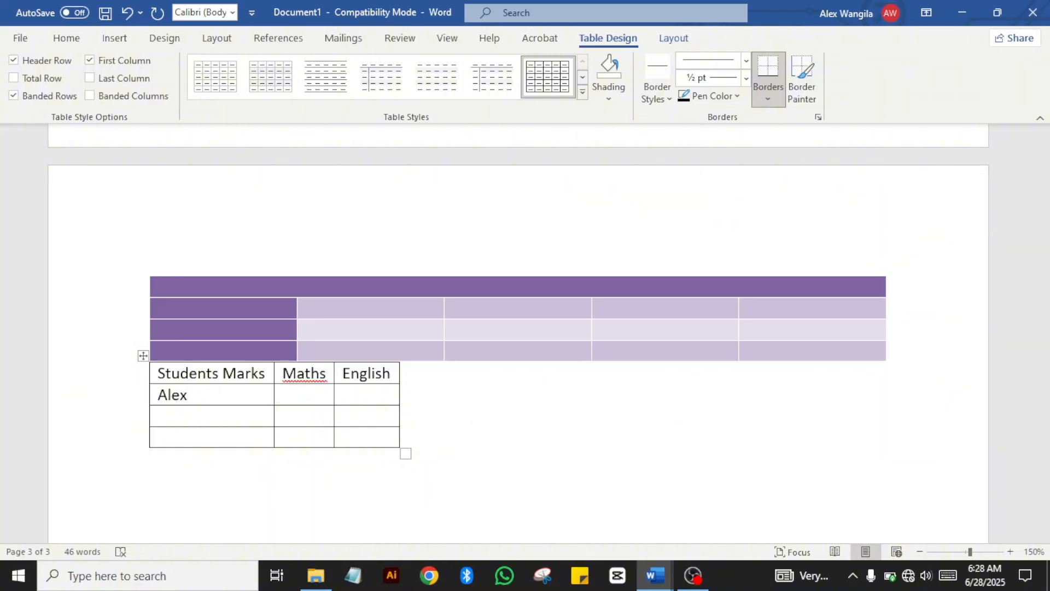
type("70 ")
type("5")
type("0")
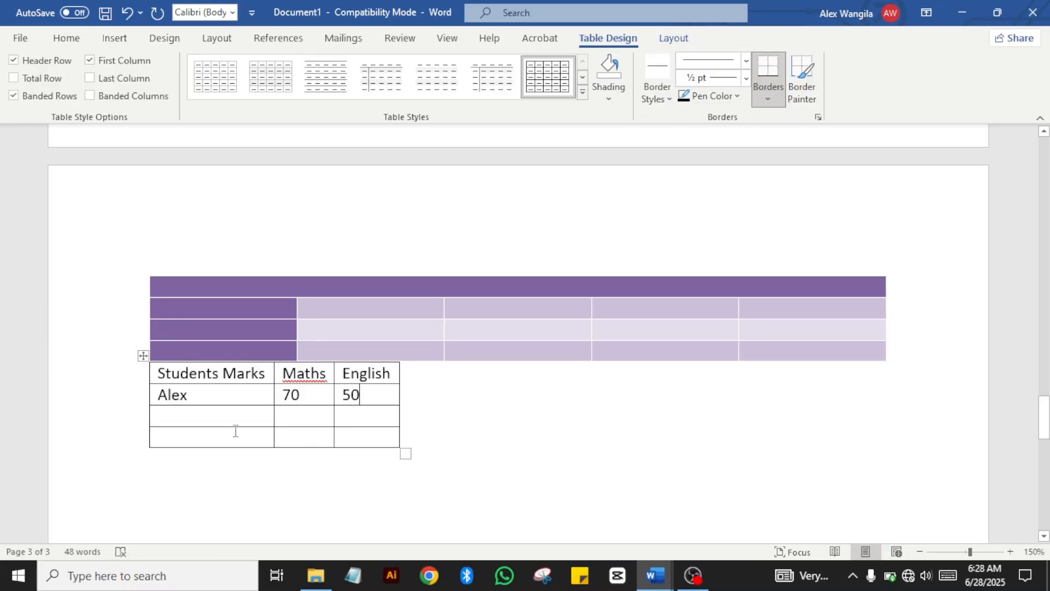
left_click(229, 418)
type("R")
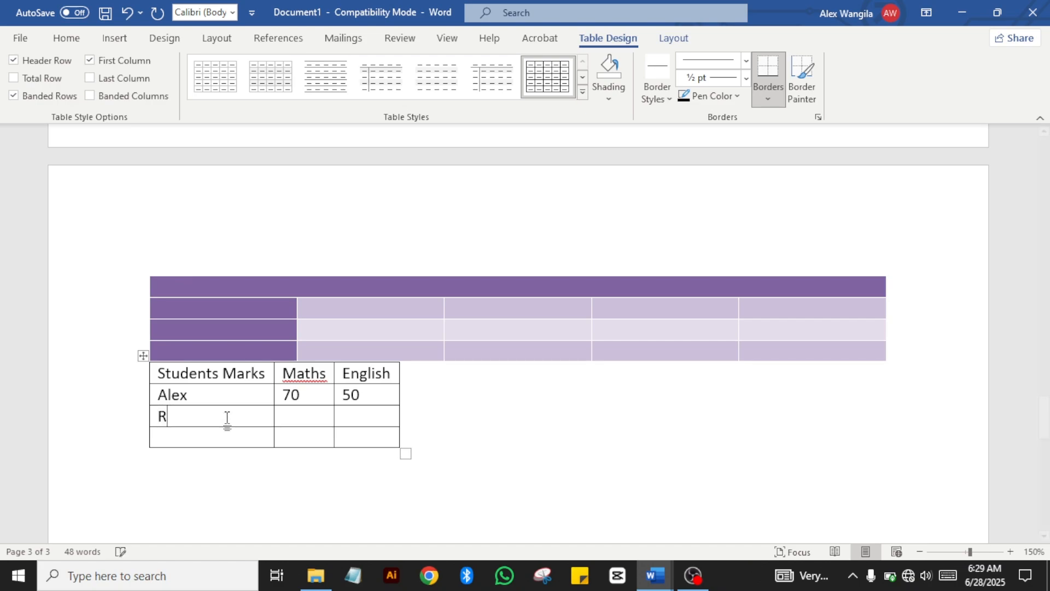
key("BackSpace")
type("Timoth")
left_click(282, 416)
type("60")
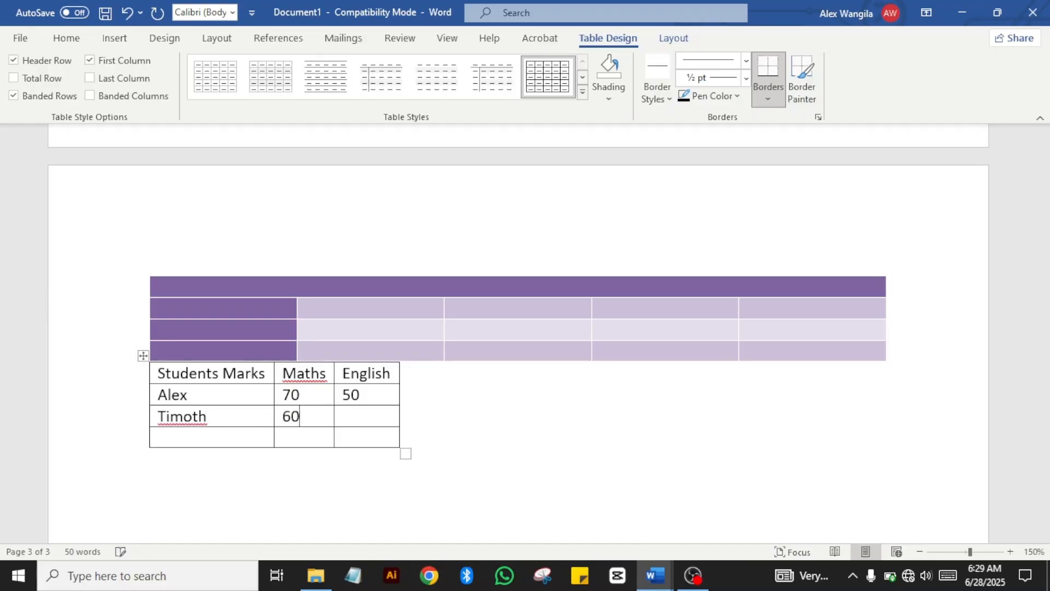
key("Tab")
type("55")
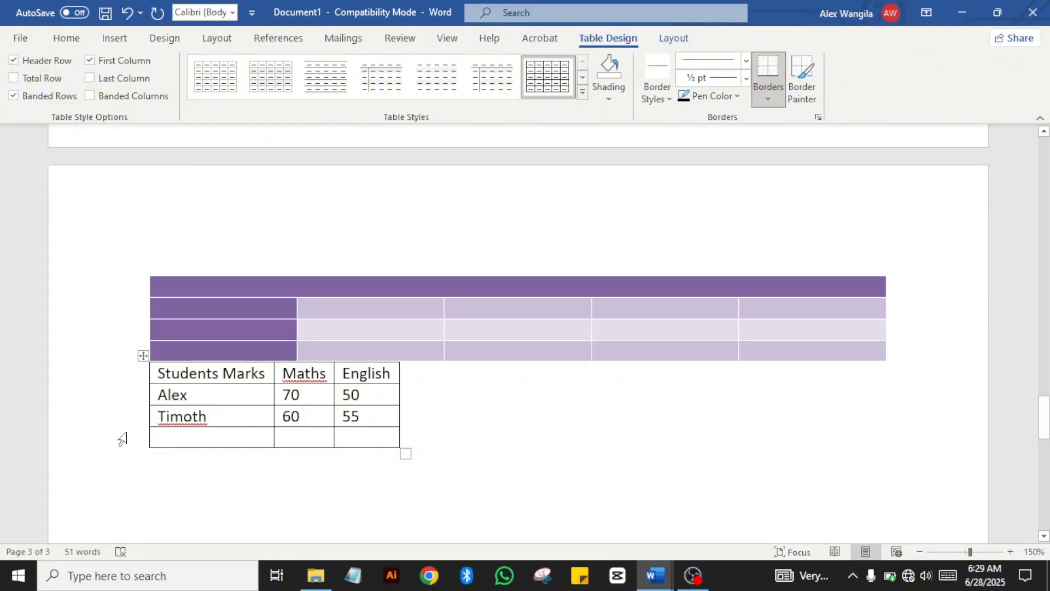
Step: Enter the last student's name with 50 for Maths and 70 for English
left_click(177, 434)
type("Janepher")
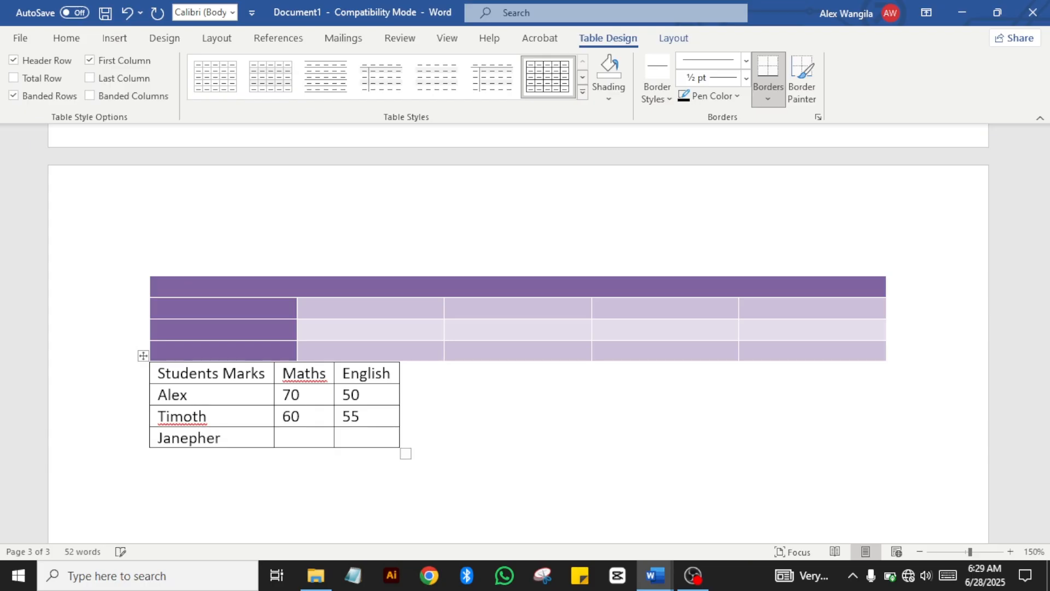
left_click(283, 437)
type("50")
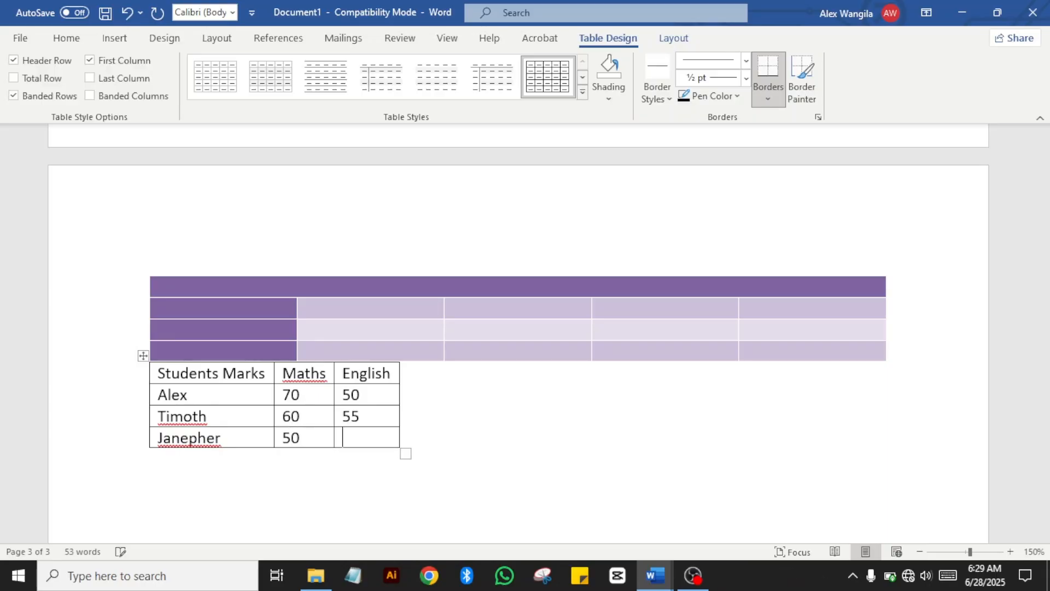
type("70")
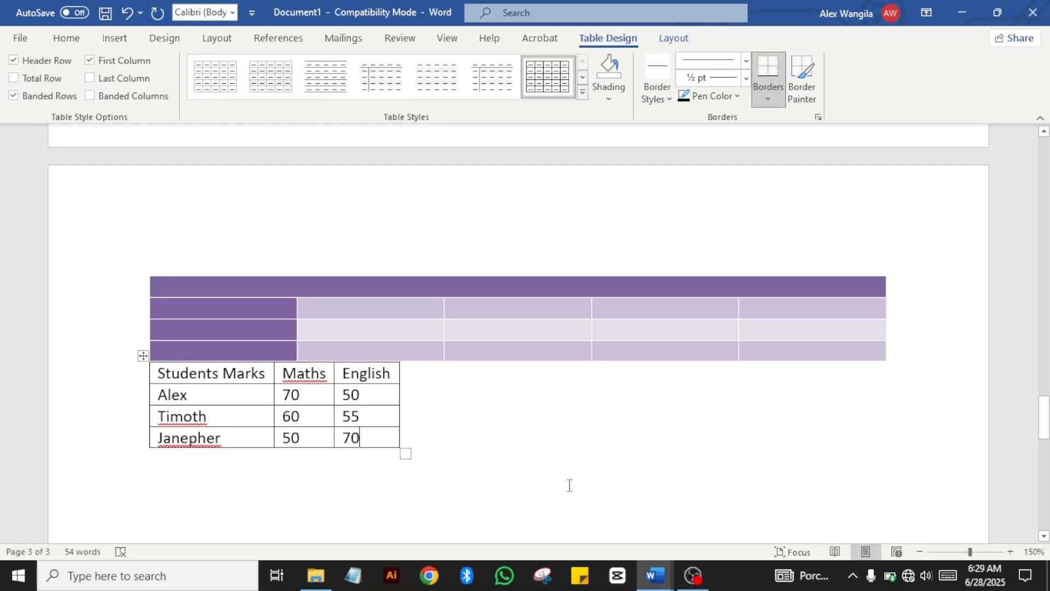
Step: Select the Students Marks header row and make it bold
left_click(515, 456)
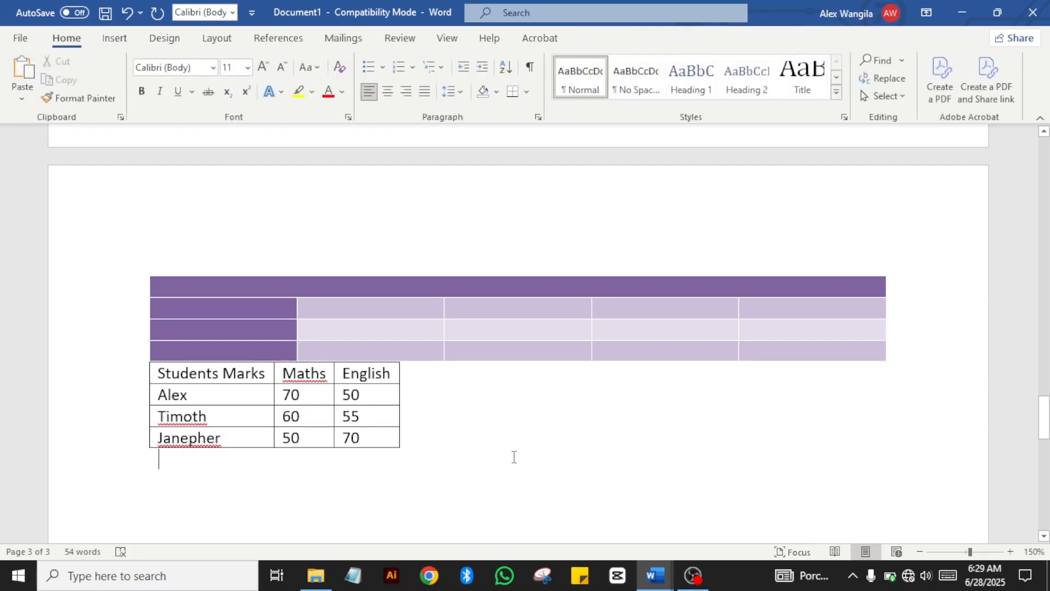
left_click(151, 372)
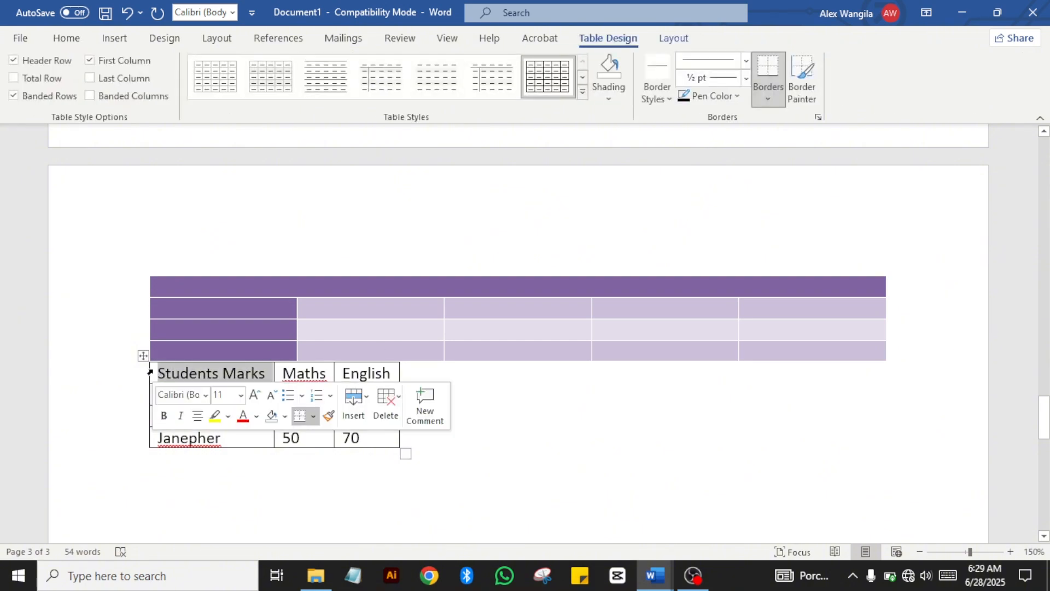
left_click(539, 391)
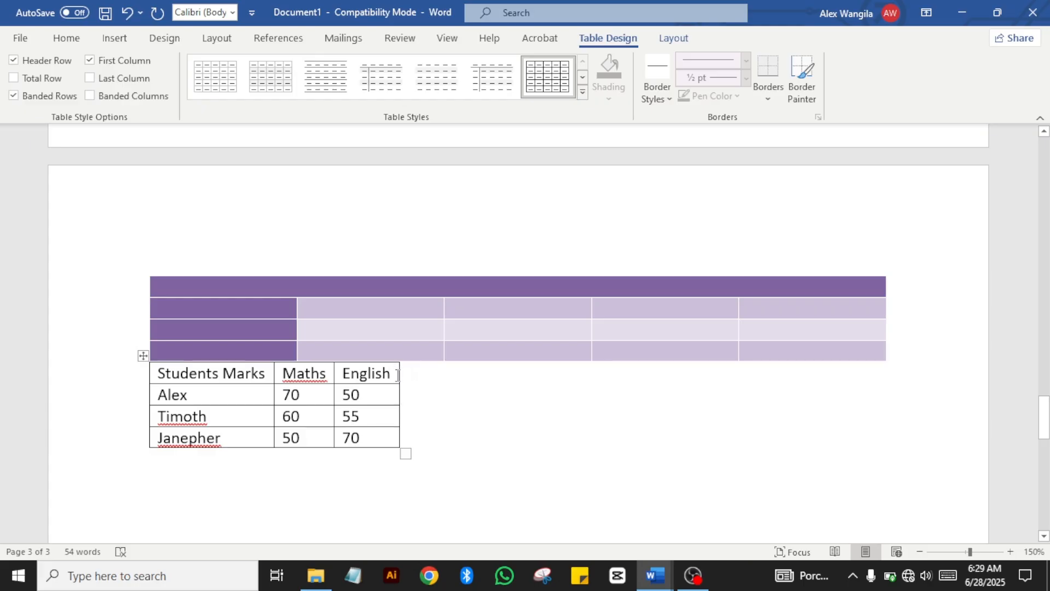
left_click_drag(394, 375, 255, 374)
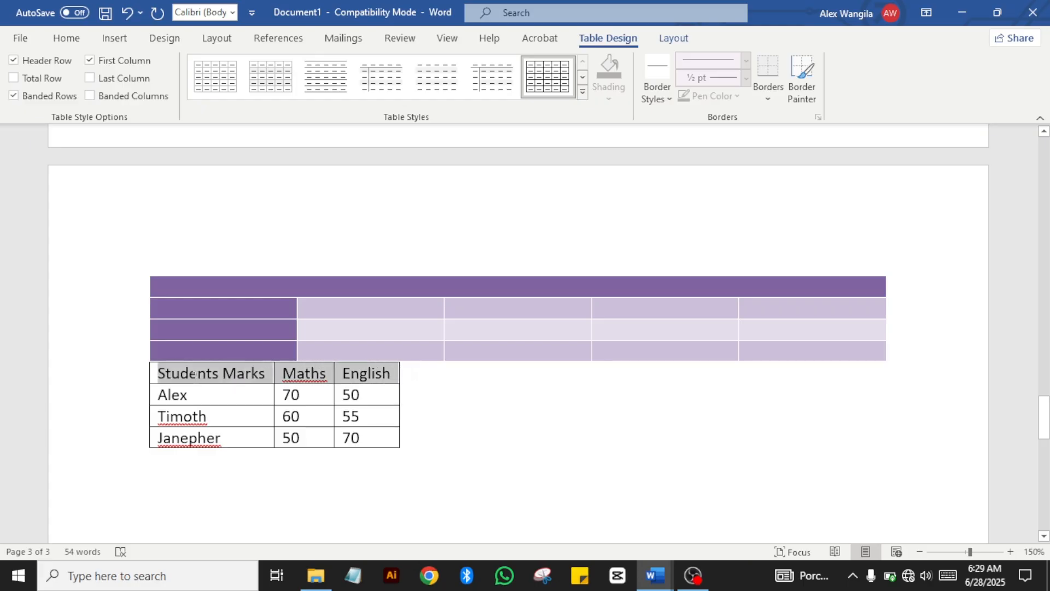
left_click(61, 40)
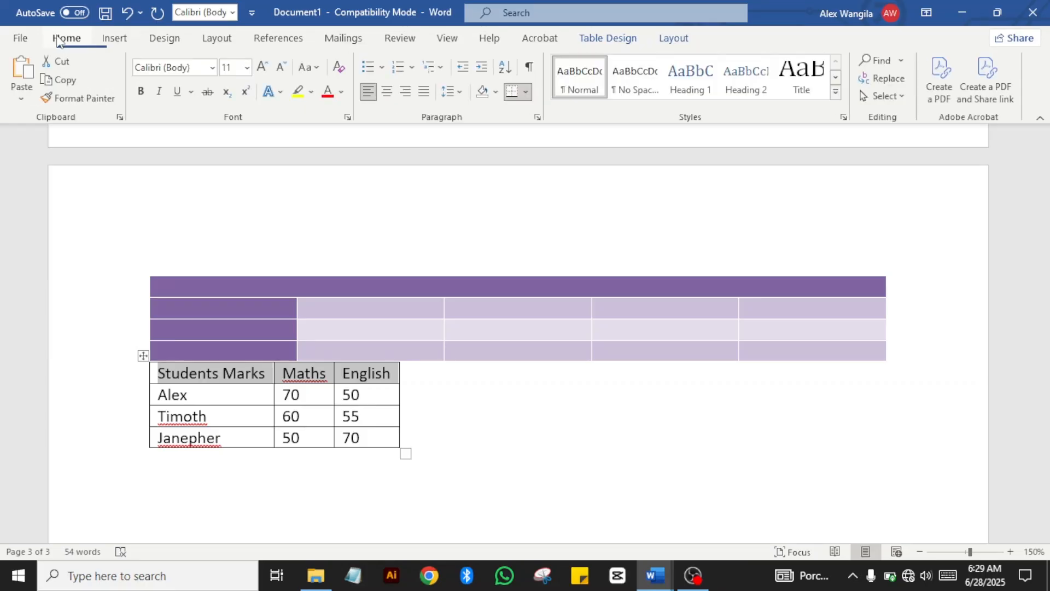
left_click(142, 92)
left_click(556, 467)
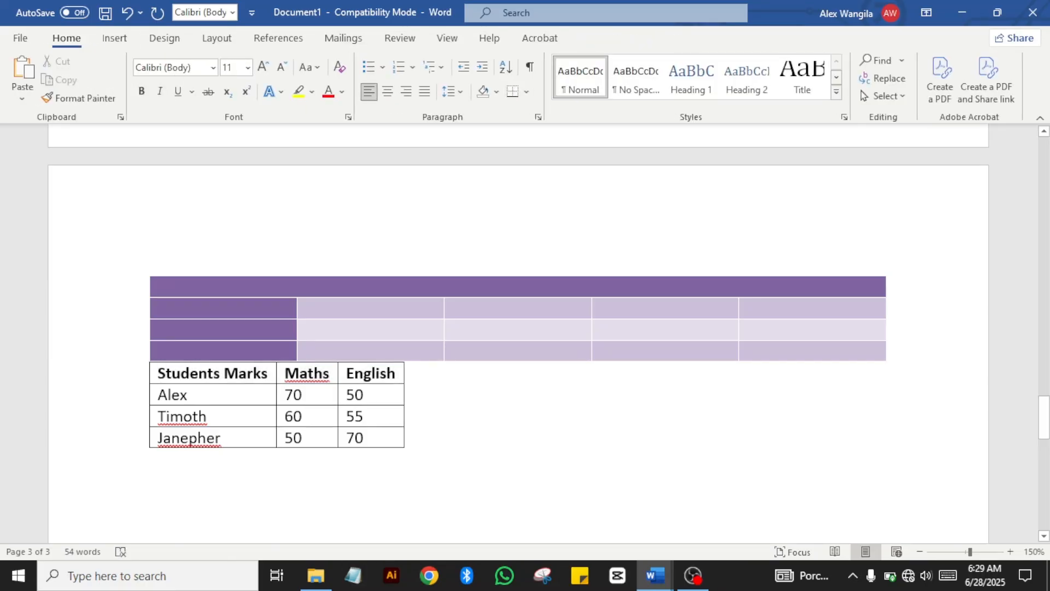
Step: Zoom in on the tables and reselect the header row
left_click(1009, 551)
left_click(1010, 551)
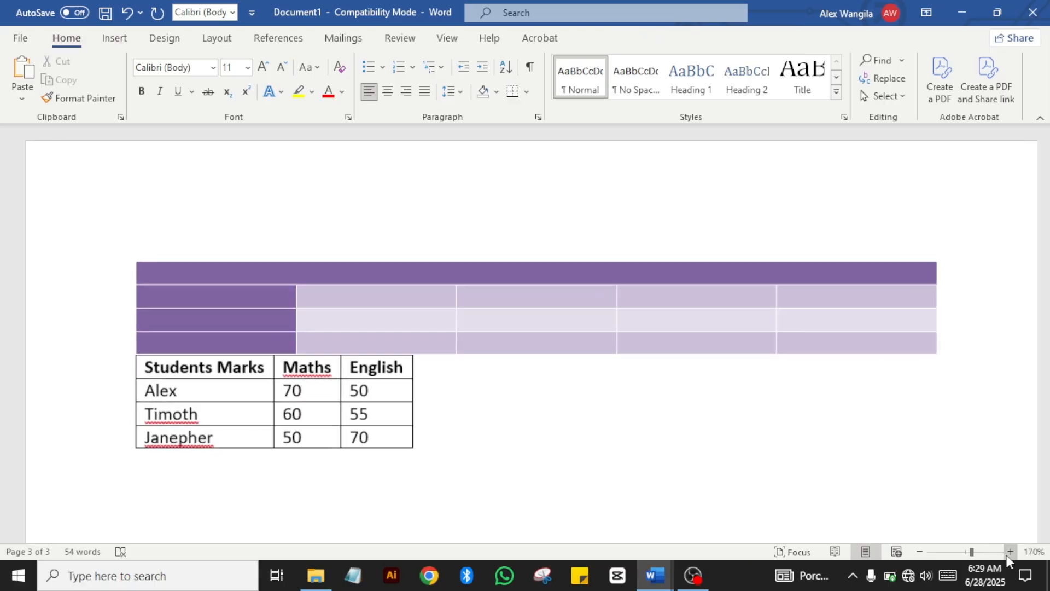
left_click(1010, 552)
left_click(1010, 551)
left_click(1010, 551)
left_click(1010, 551)
left_click(1010, 551)
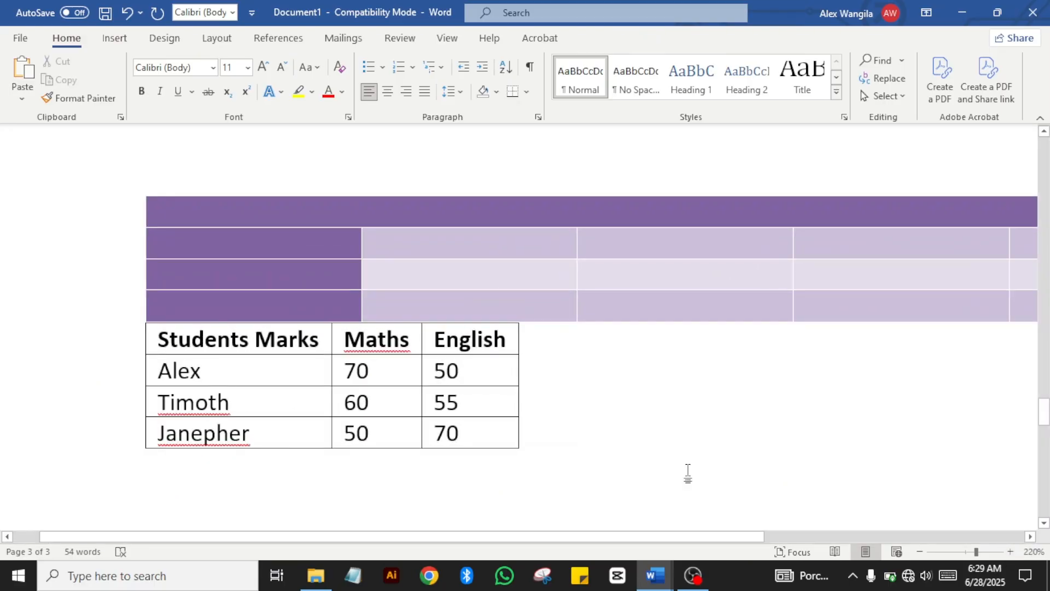
left_click(512, 338)
left_click_drag(514, 335, 492, 342)
left_click(356, 433)
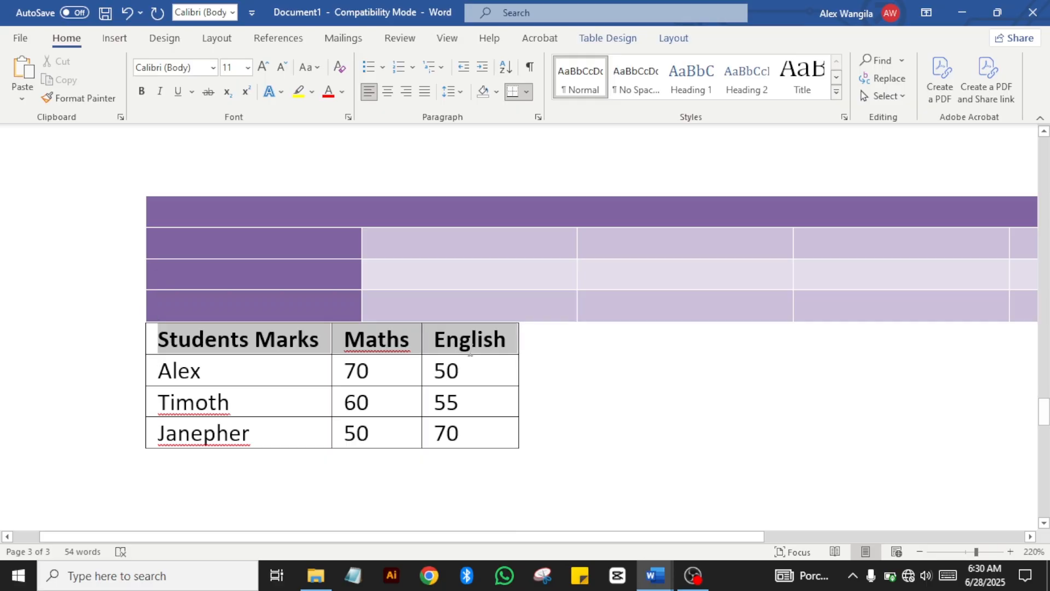
Step: Change the header row font to Arial Black, trying Times New Roman first
left_click(213, 67)
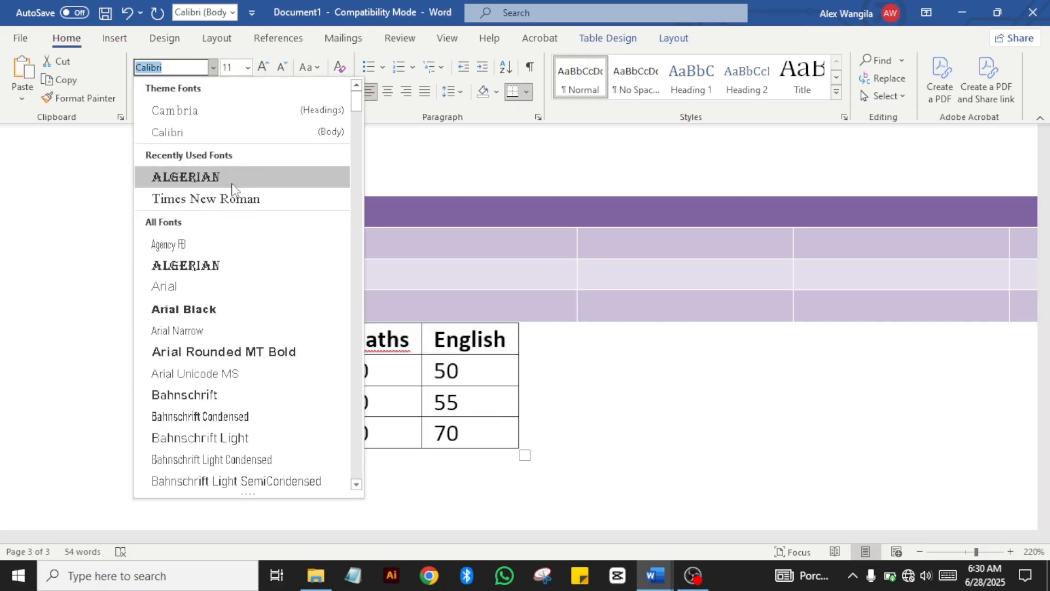
left_click(224, 196)
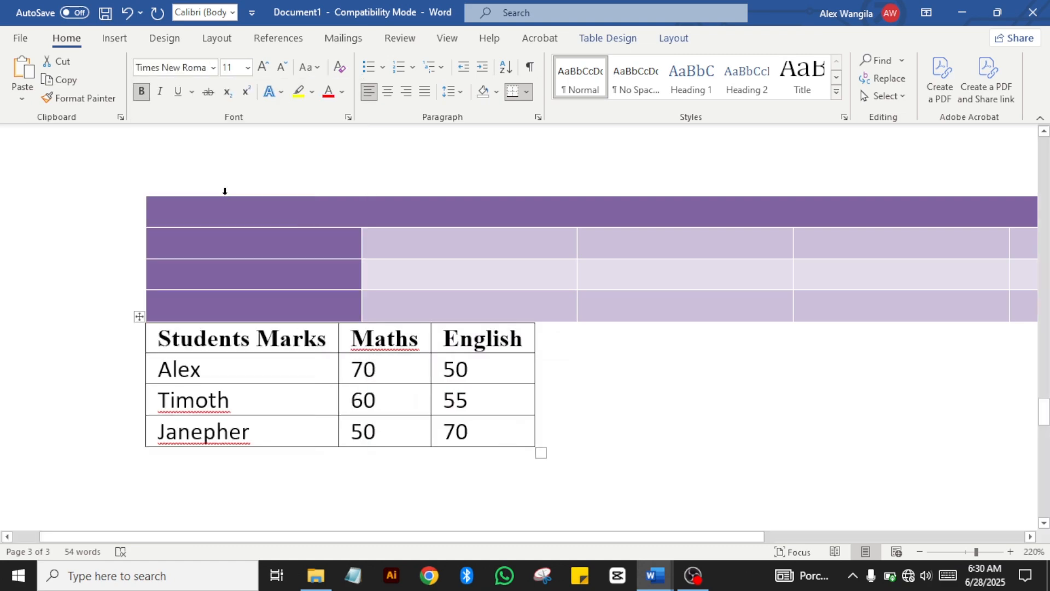
left_click(213, 68)
left_click(190, 308)
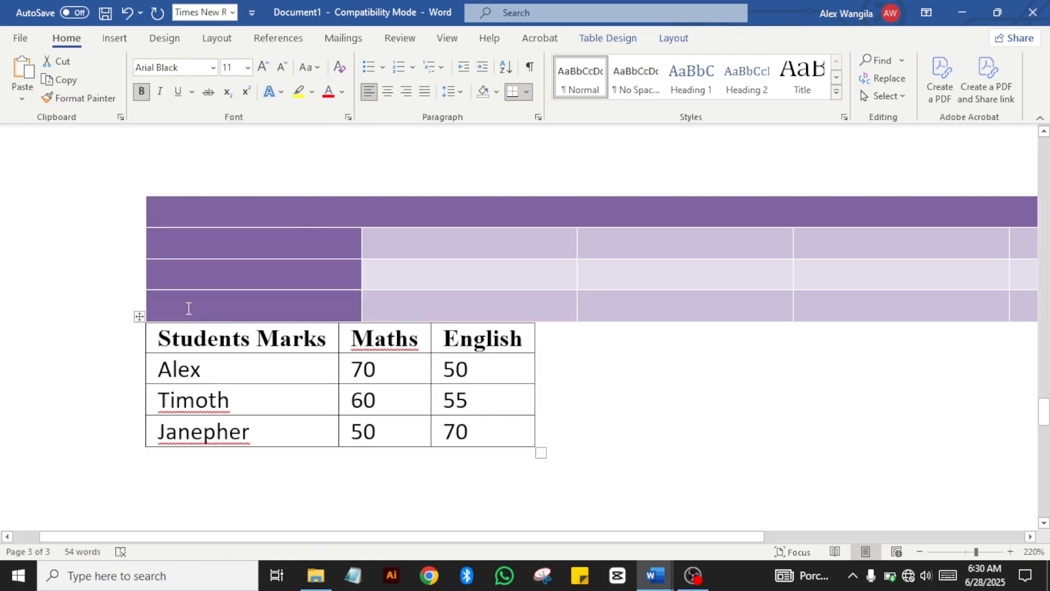
Step: Reselect the whole Students Marks header row for shading
left_click(479, 486)
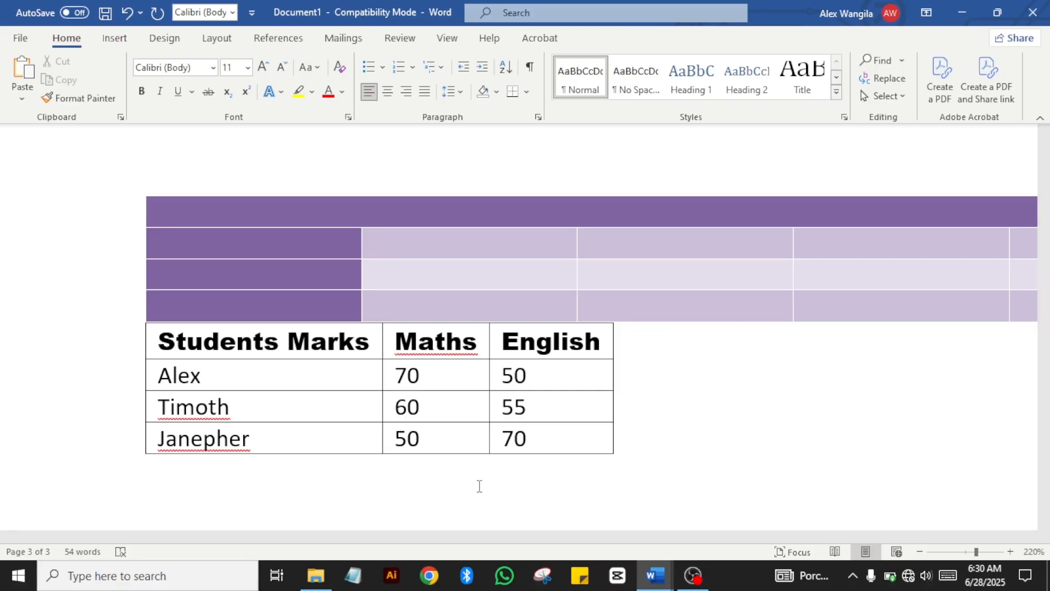
left_click(140, 347)
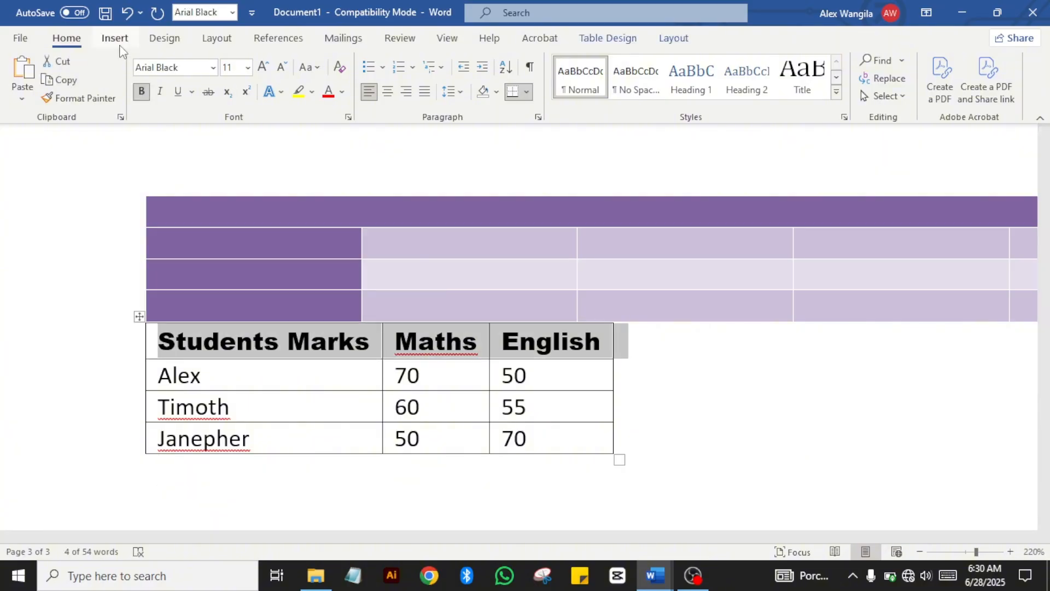
left_click(495, 93)
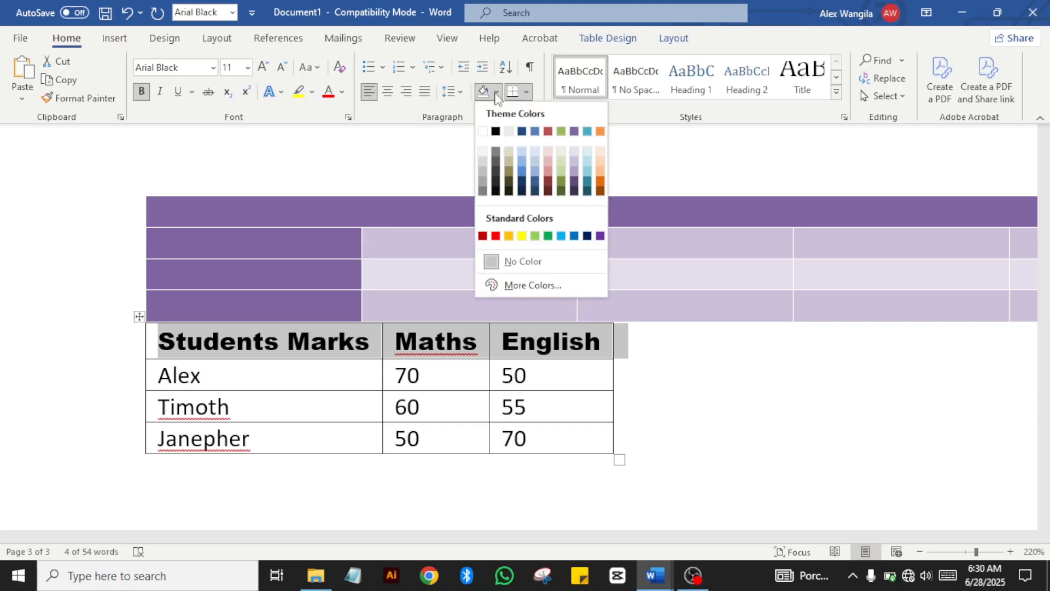
Step: Fill the selected header row with a blue theme colour
left_click(535, 132)
right_click(714, 455)
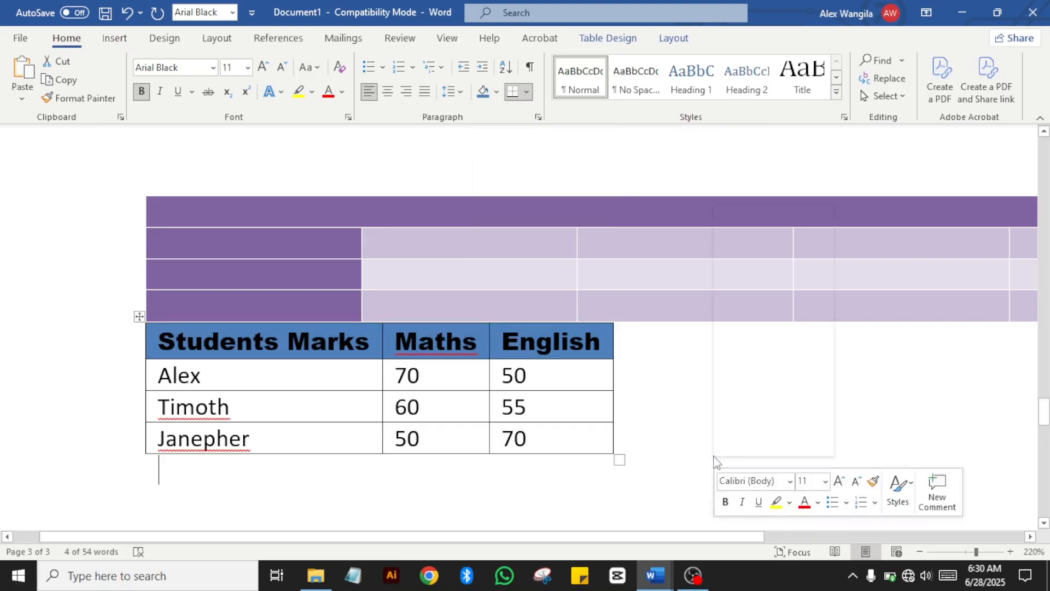
left_click(149, 343)
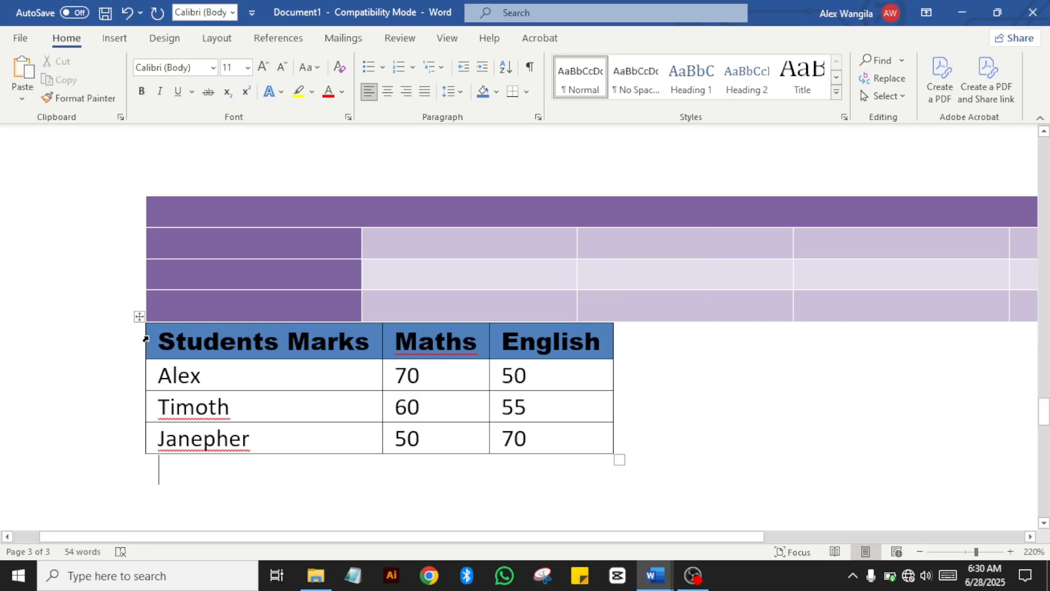
Step: Undo an accidental drag of the Students Marks table with Ctrl+Z, then deselect it
left_click(138, 317)
left_click_drag(142, 354, 140, 393)
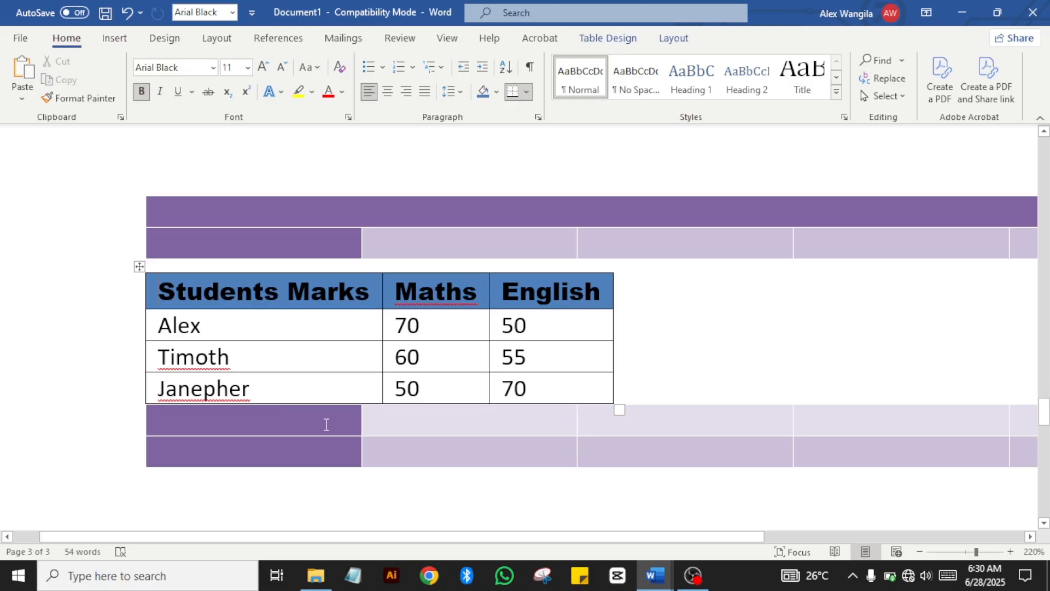
key("ctrl+z")
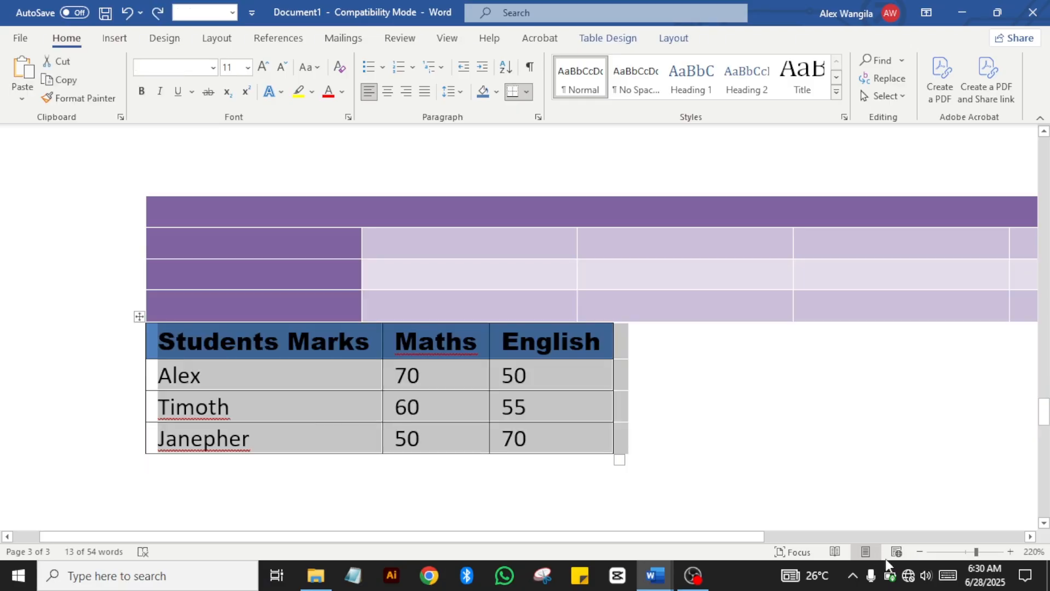
left_click(888, 569)
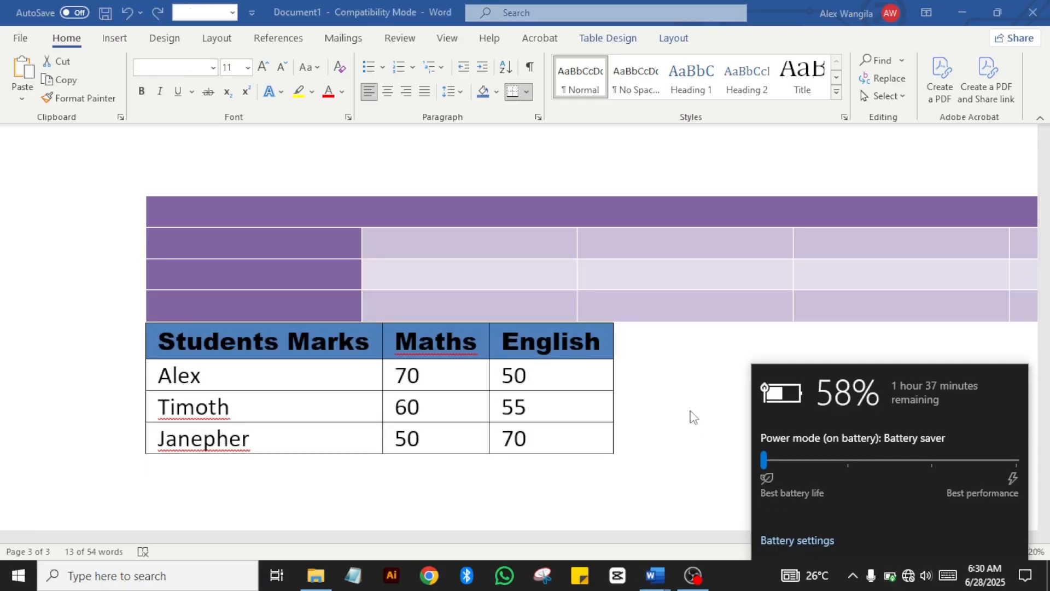
left_click(670, 390)
left_click(670, 390)
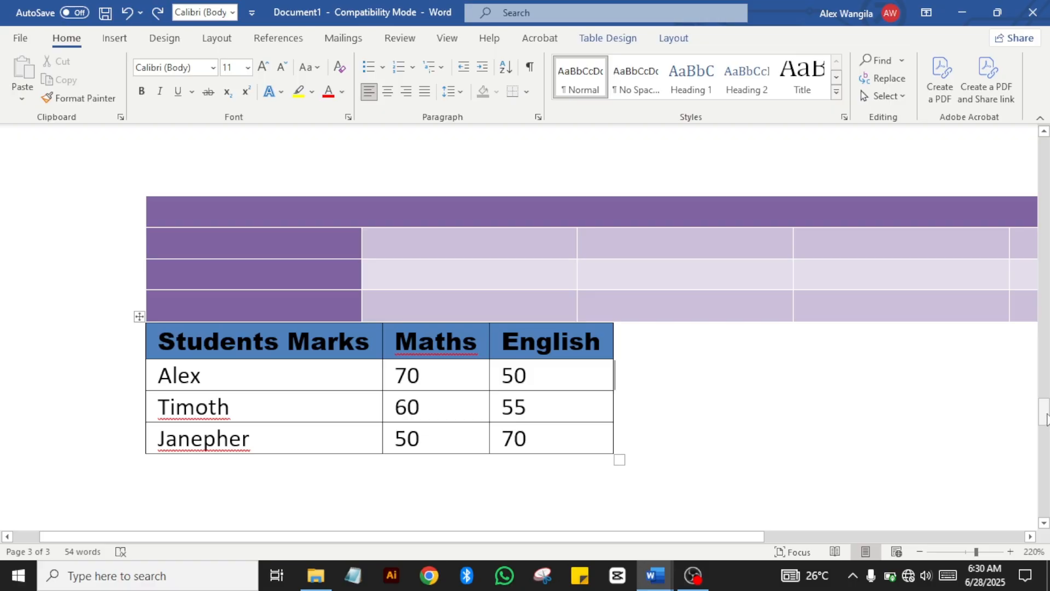
Step: Scroll to the Lesson 2.5 page and bring up the Insert ribbon
left_click_drag(1044, 414, 1037, 163)
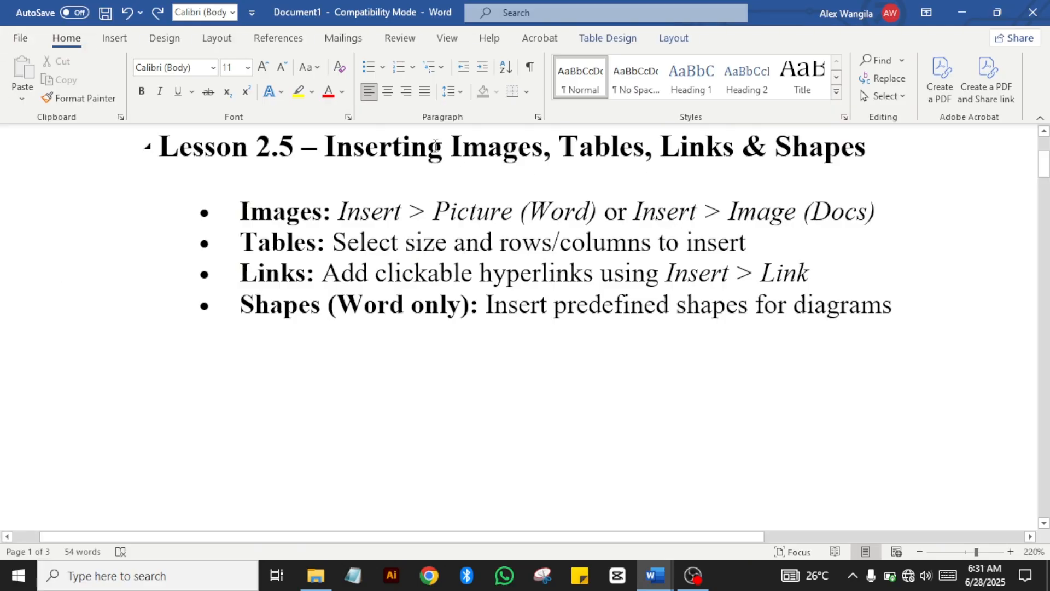
left_click_drag(443, 152, 326, 174)
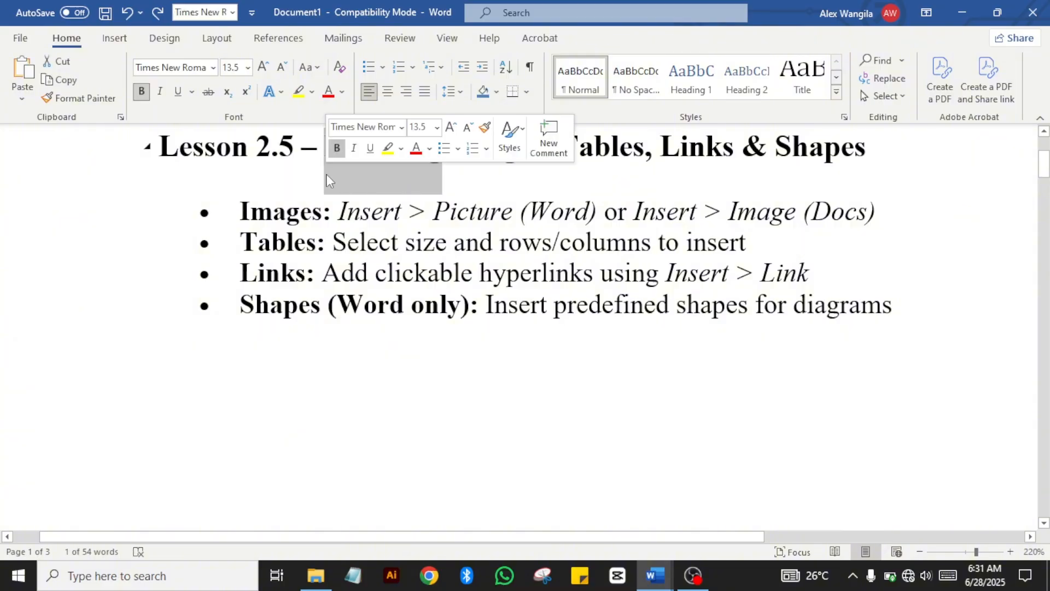
left_click(498, 290)
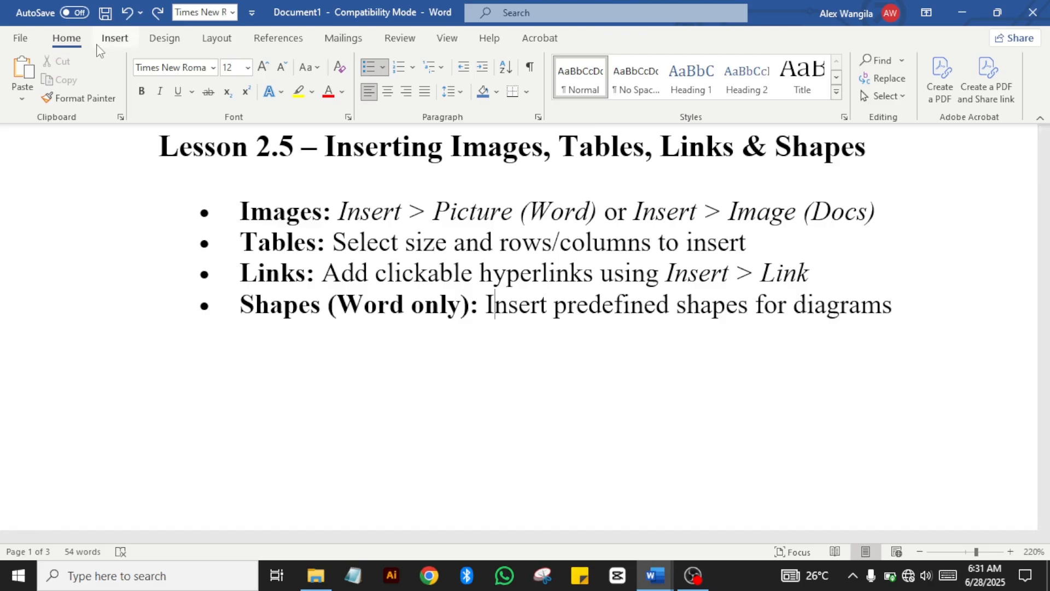
left_click(114, 39)
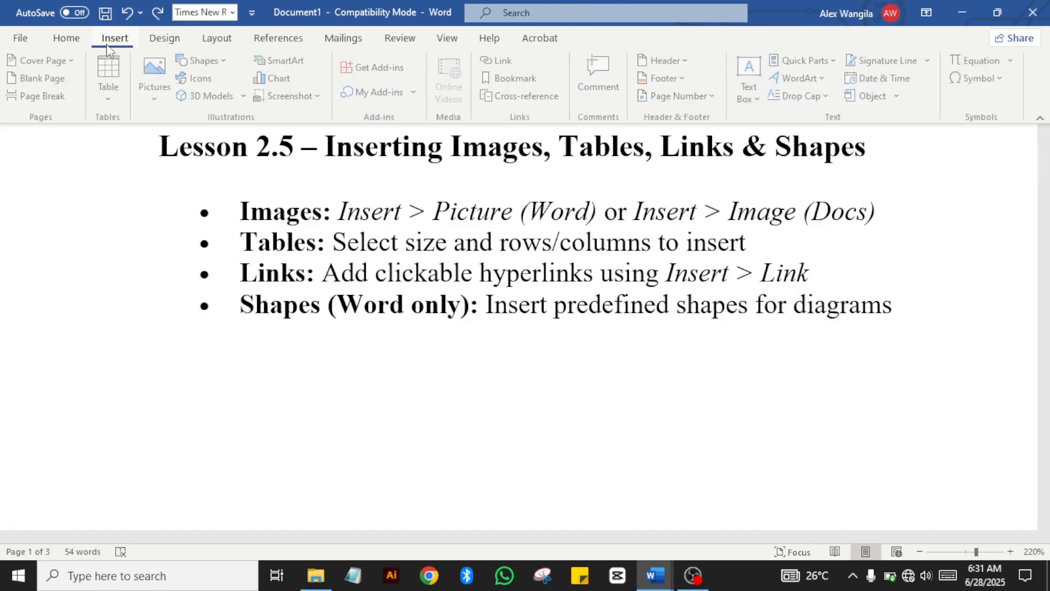
Step: Type 'google' on a plain unbulleted line after 'diagrams' and select it
left_click(924, 322)
key("Return")
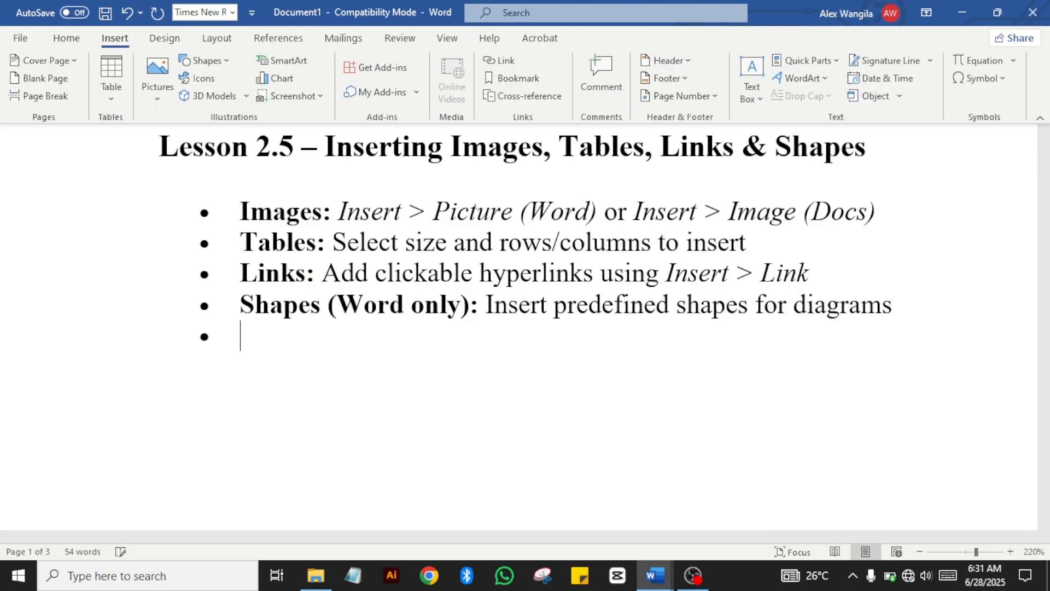
key("Return")
type("goo")
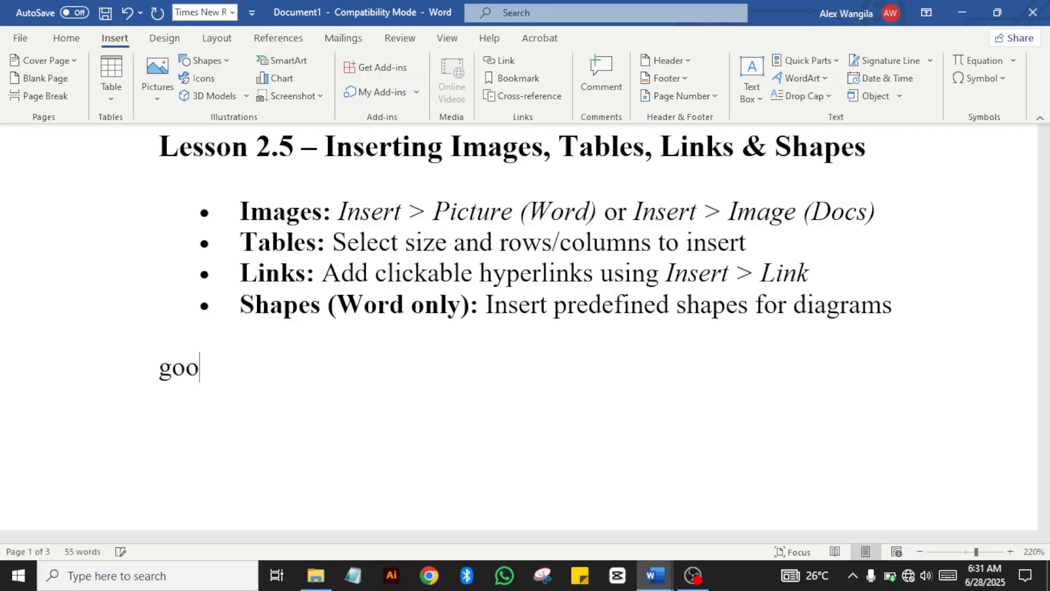
type("gle")
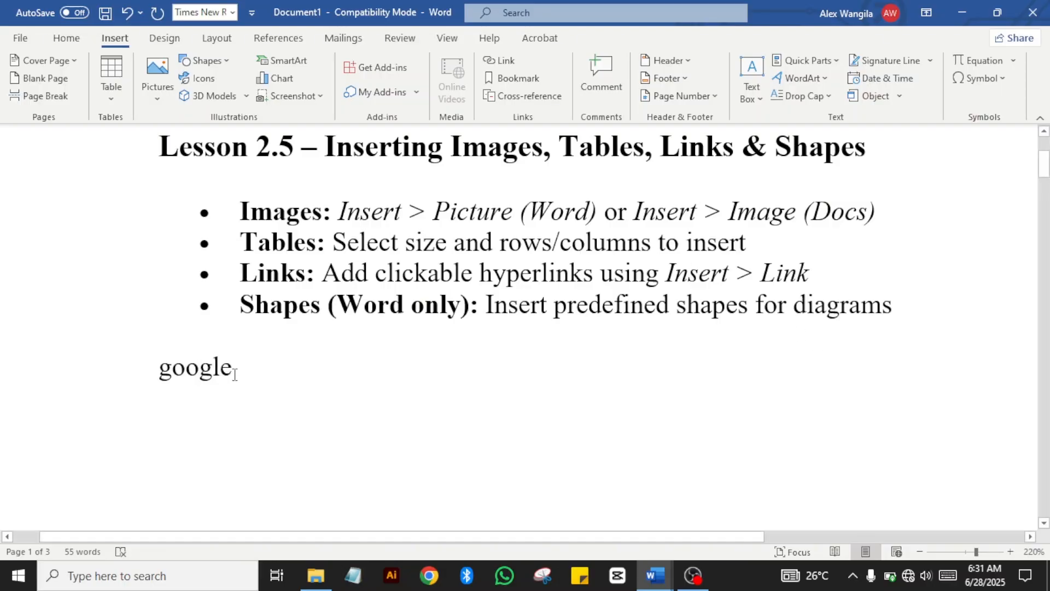
left_click_drag(237, 381, 157, 386)
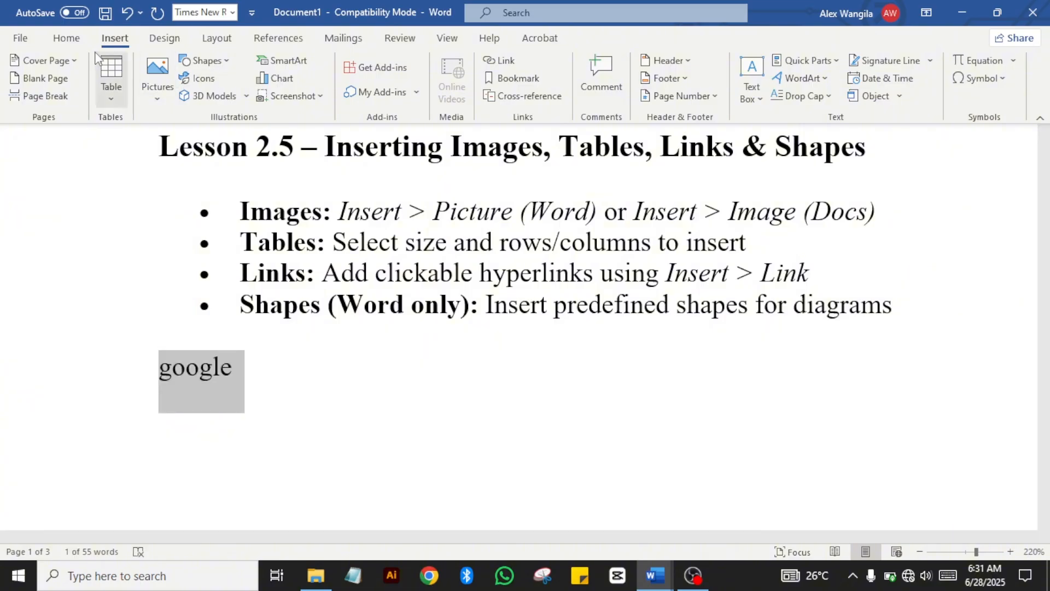
left_click(500, 59)
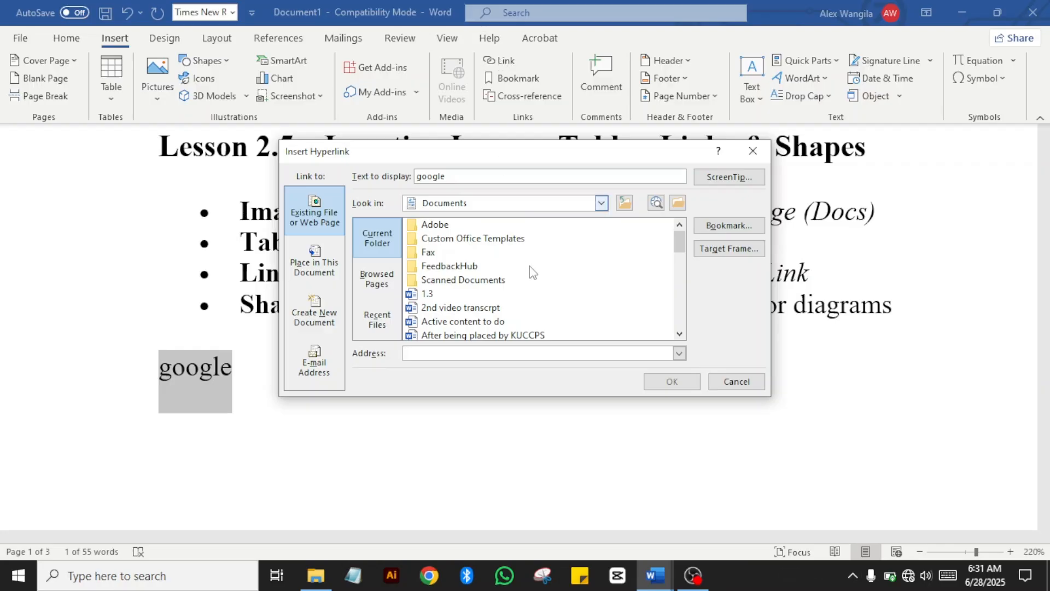
left_click(601, 203)
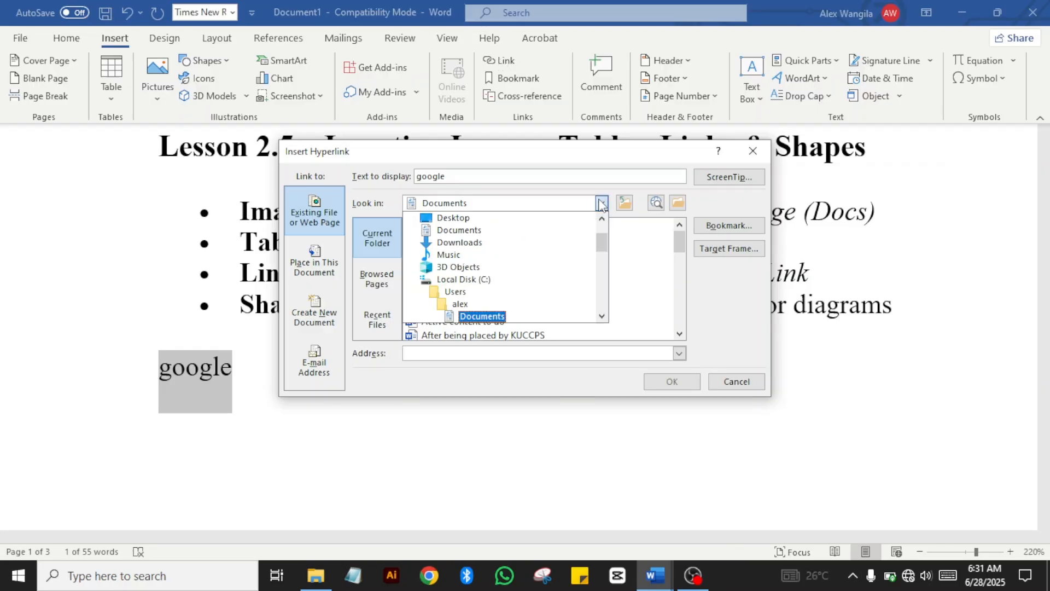
left_click_drag(602, 242, 635, 303)
left_click(694, 288)
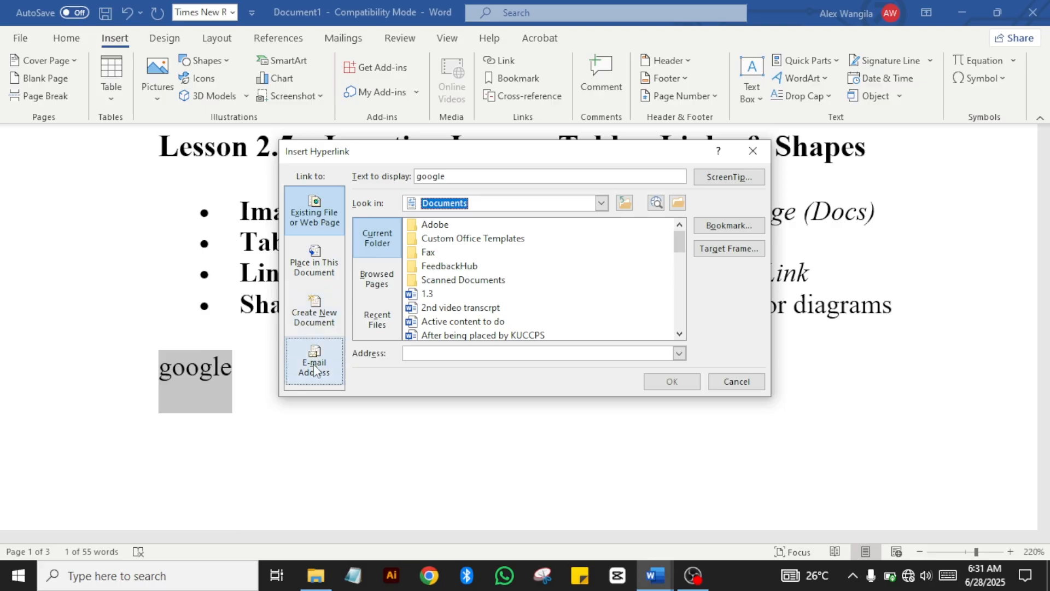
left_click(679, 353)
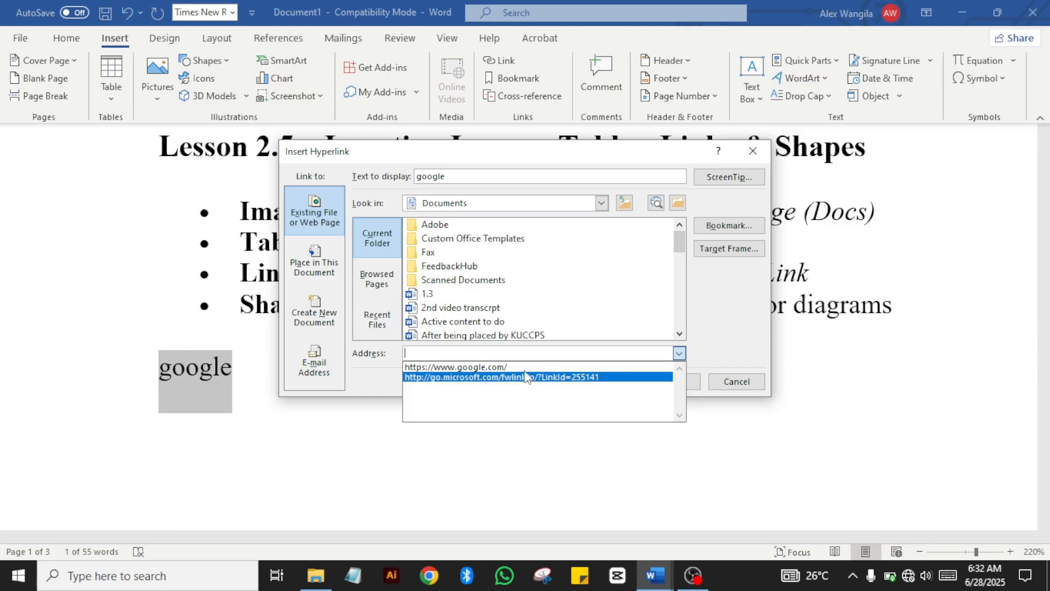
left_click(511, 363)
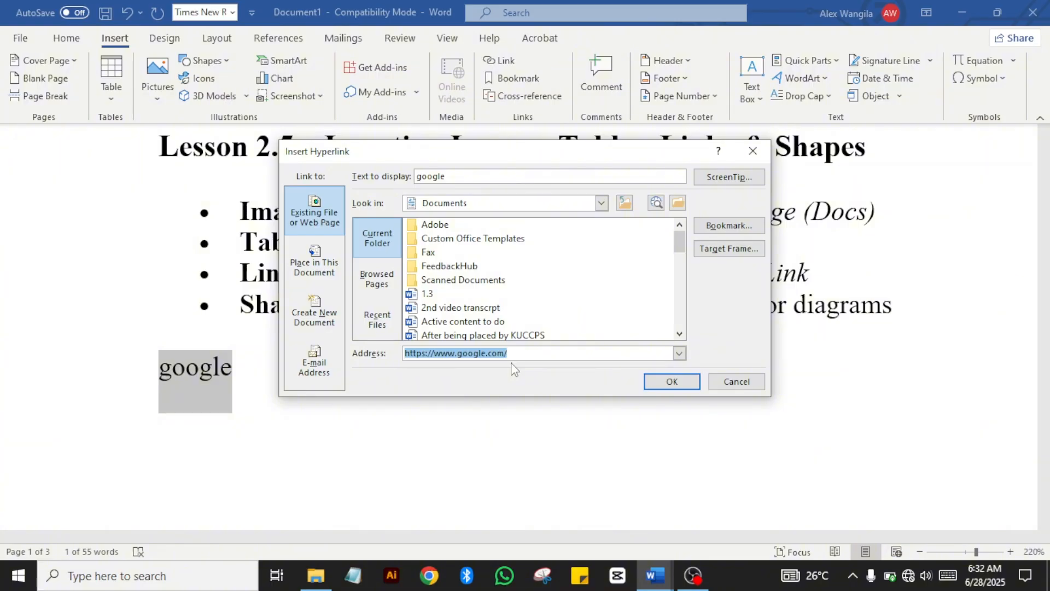
left_click(679, 383)
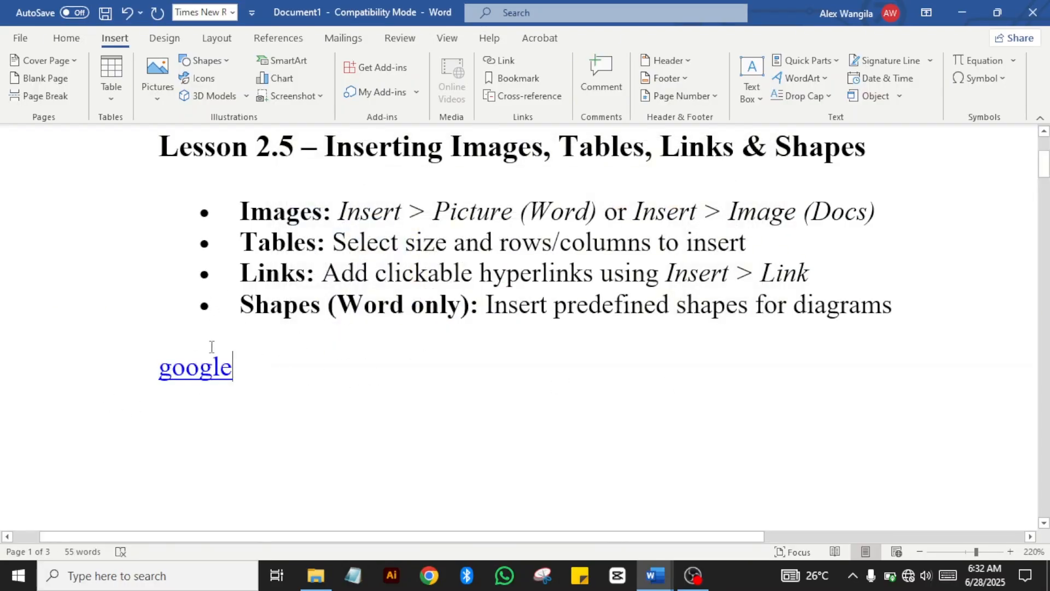
Step: Type 'word cheat sheet' on a new line below google, fixing a typo, and select it
left_click(199, 367)
key("Return")
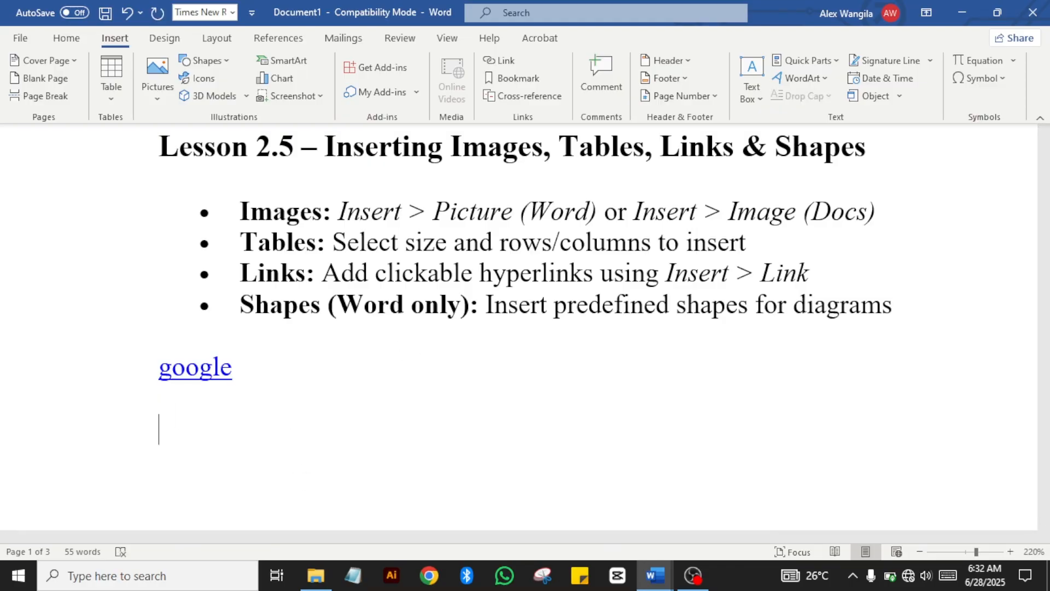
type("wo")
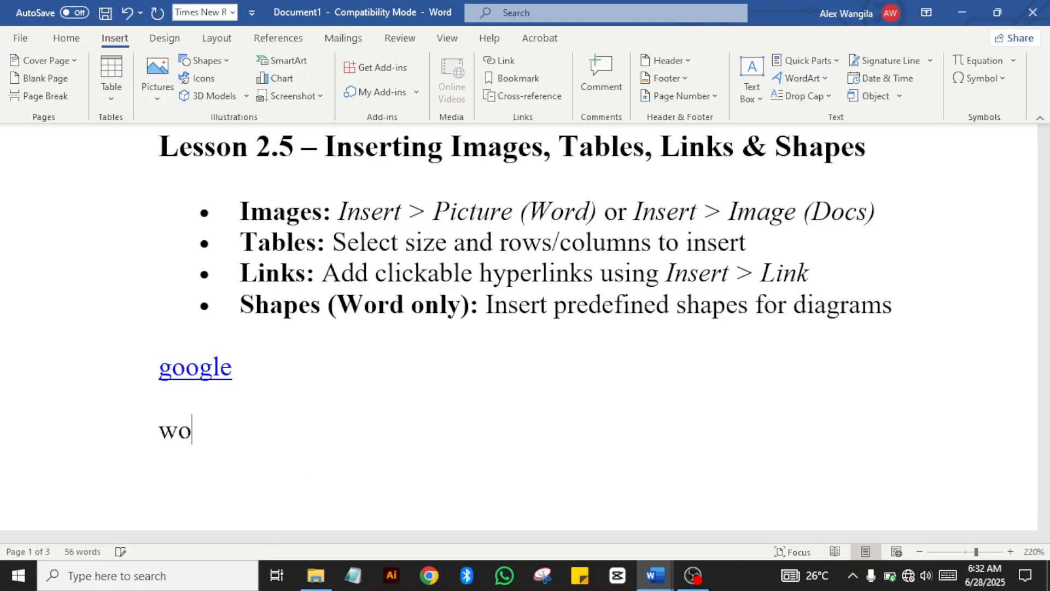
type("rd chear")
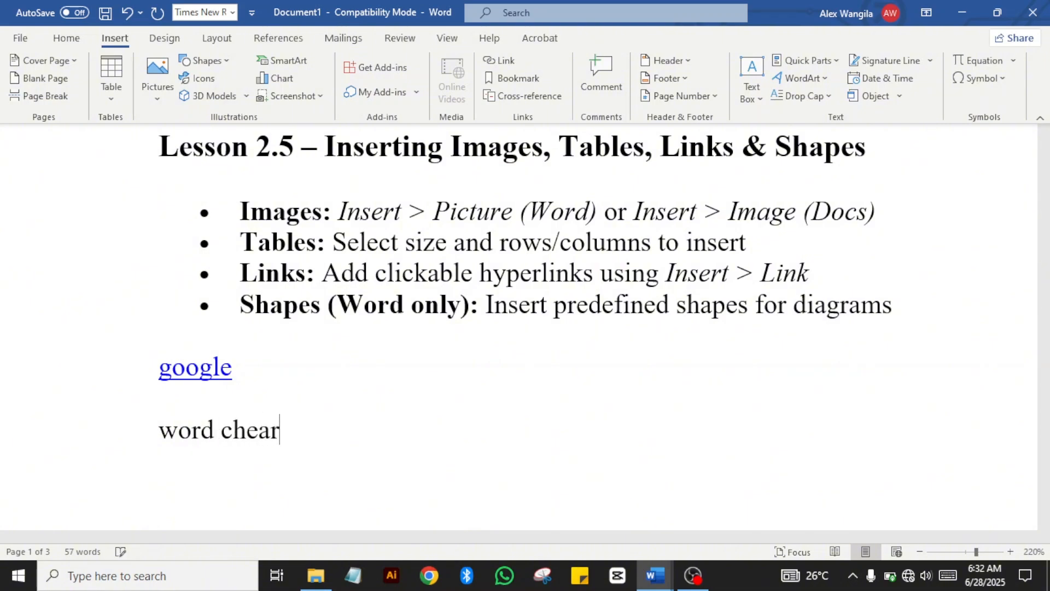
key("BackSpace")
type("t sheet")
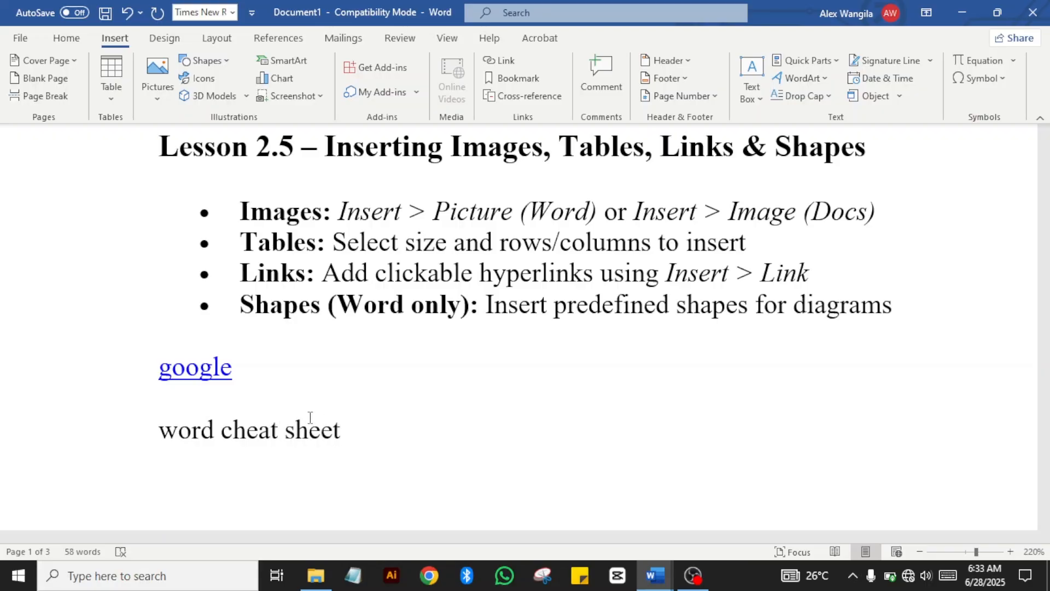
left_click_drag(343, 426, 162, 434)
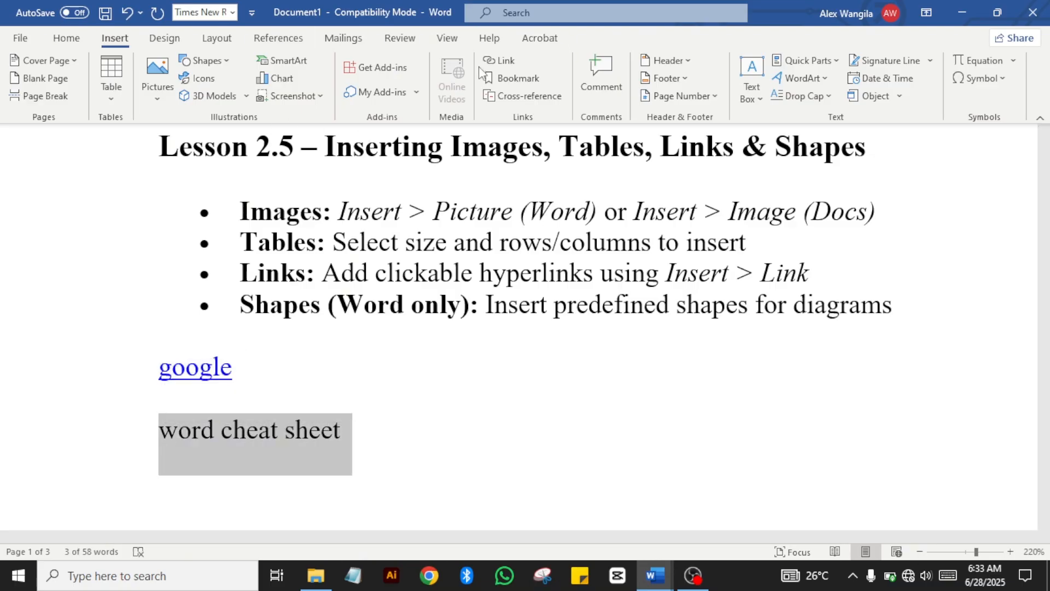
Step: Hyperlink 'word cheat sheet' to Desktop > Course Dev > 'Word Excel & powerpoint cheat sheet.docx'
left_click(507, 61)
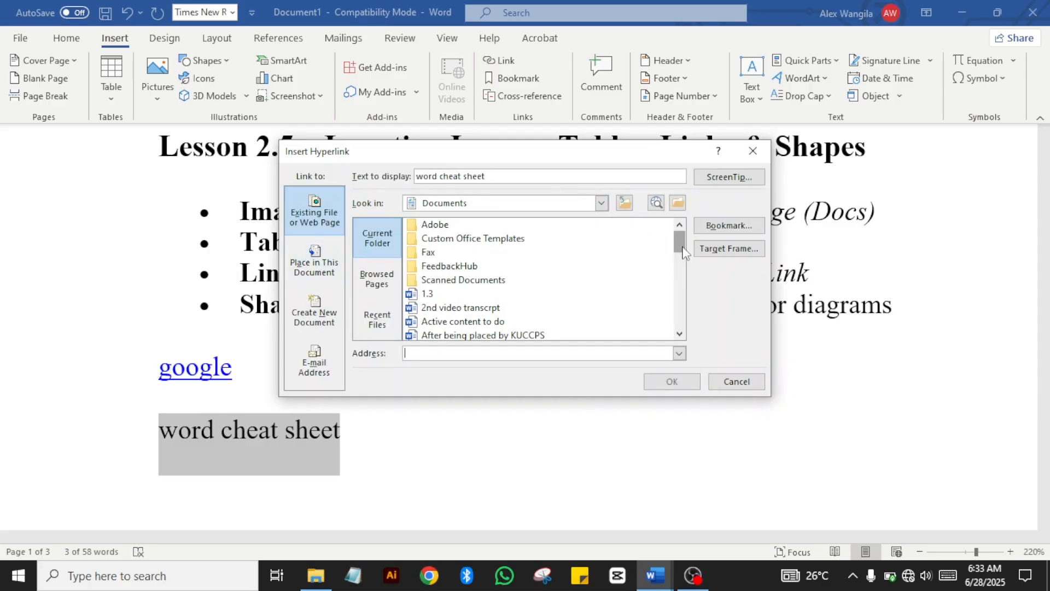
left_click_drag(683, 250, 680, 219)
left_click(682, 208)
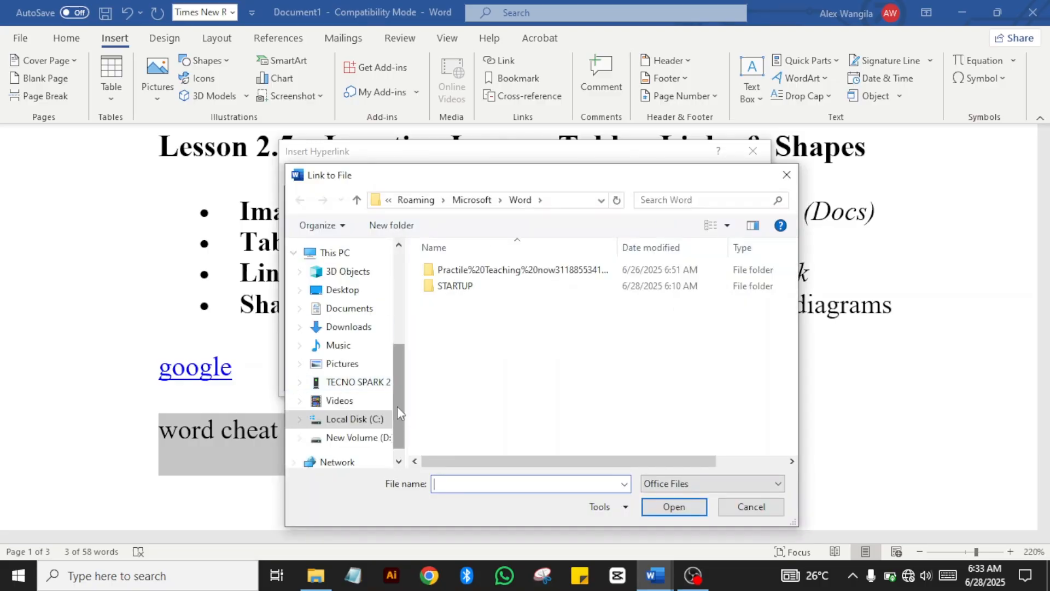
left_click_drag(397, 413, 383, 320)
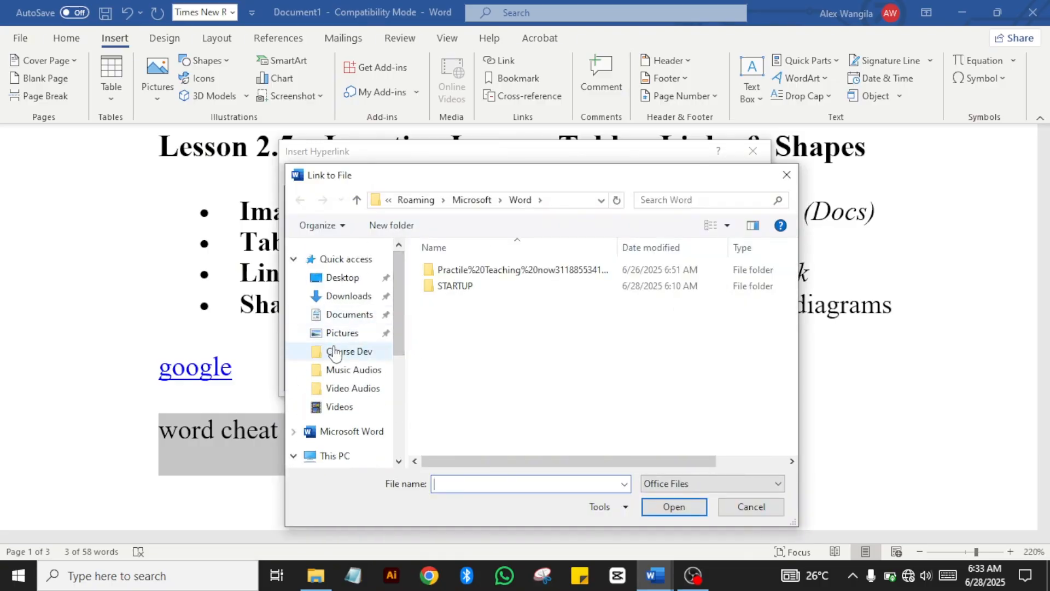
left_click(345, 282)
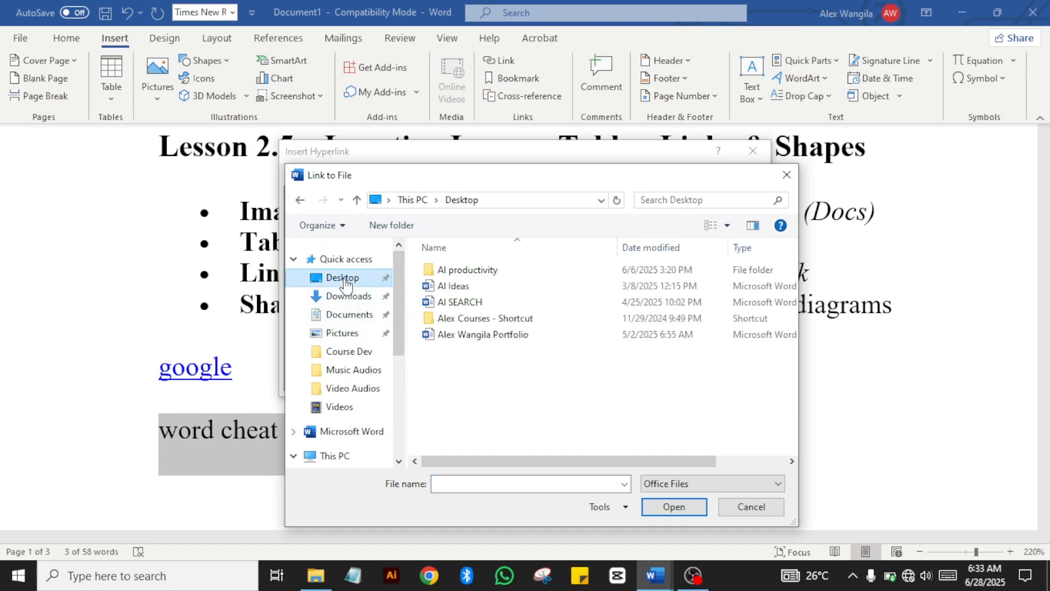
left_click(347, 351)
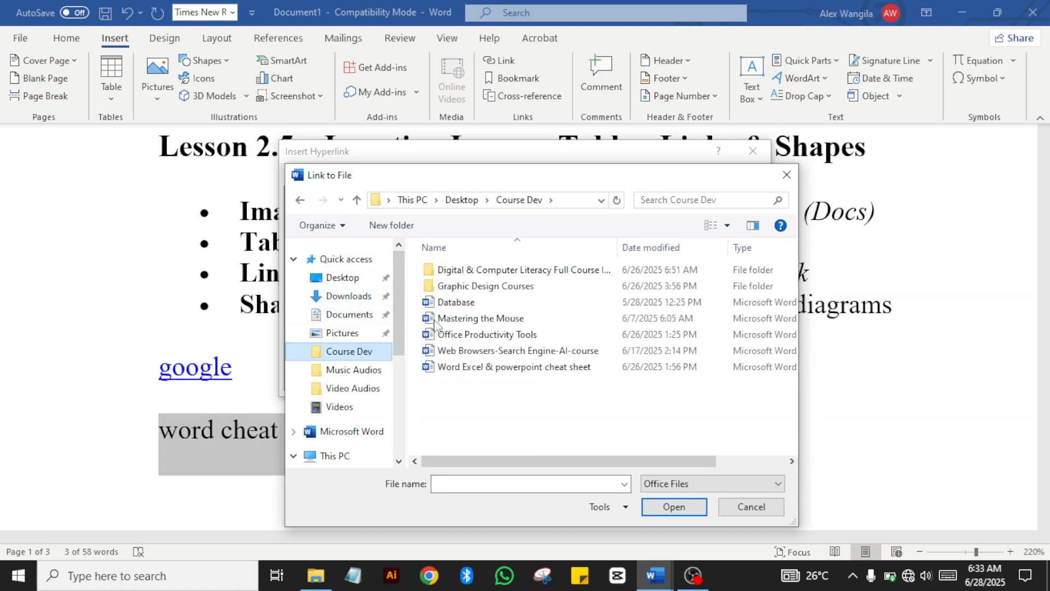
left_click(481, 286)
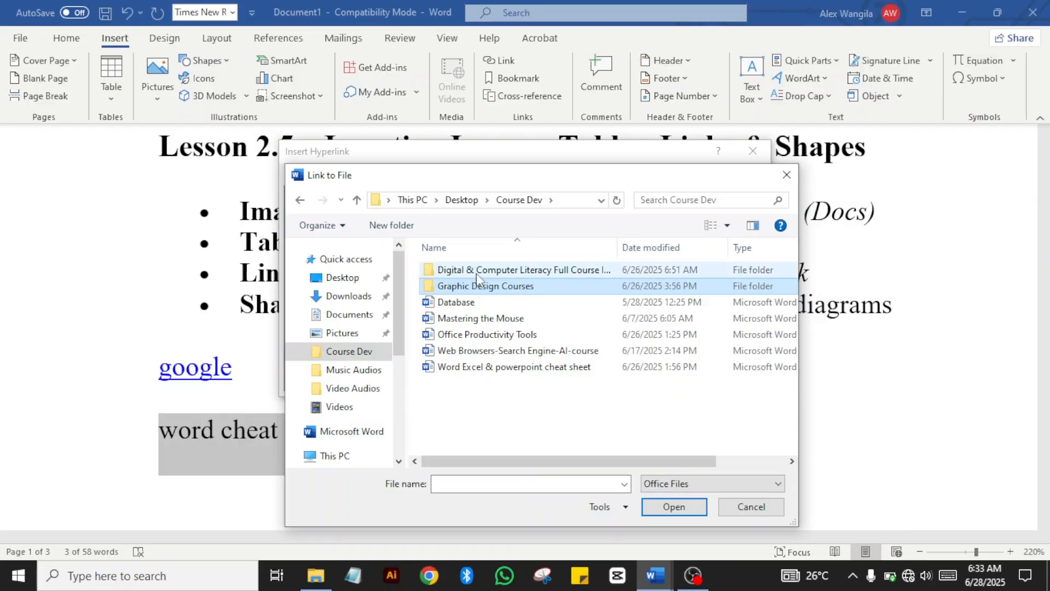
left_click(481, 367)
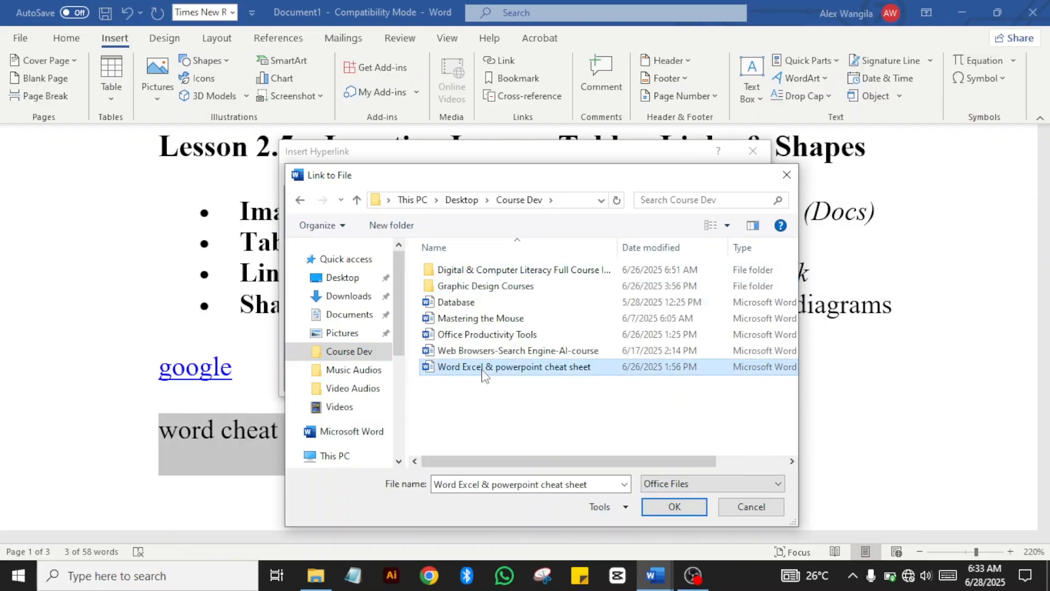
left_click(661, 511)
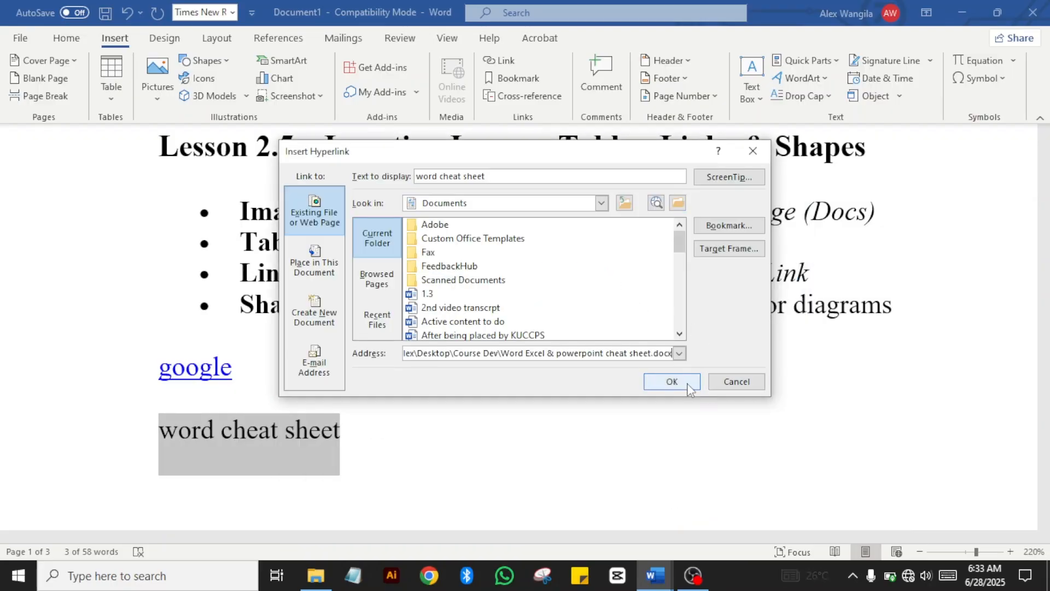
left_click(681, 383)
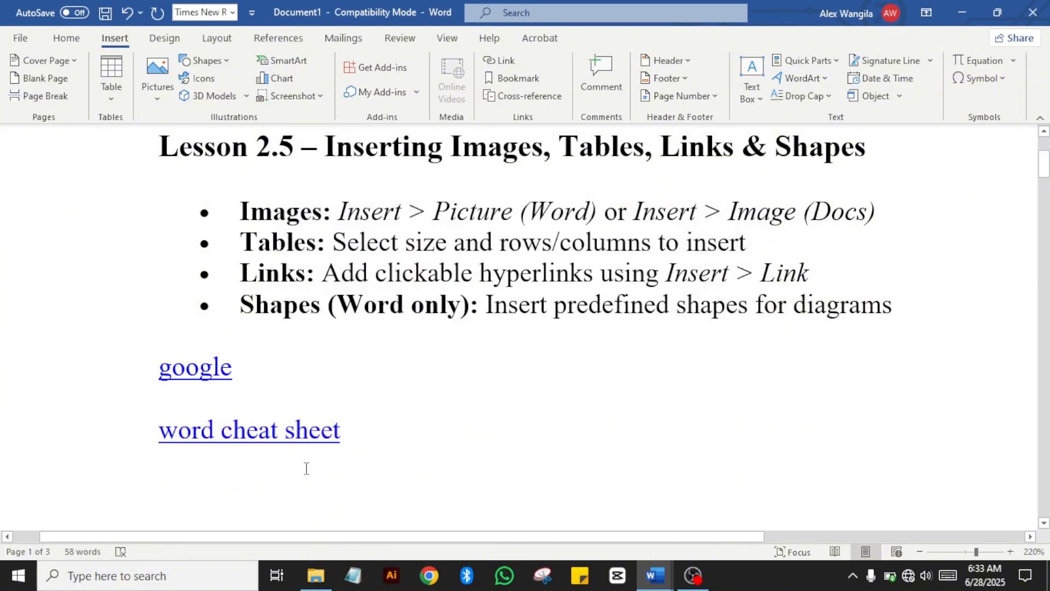
mouse_move(300, 435)
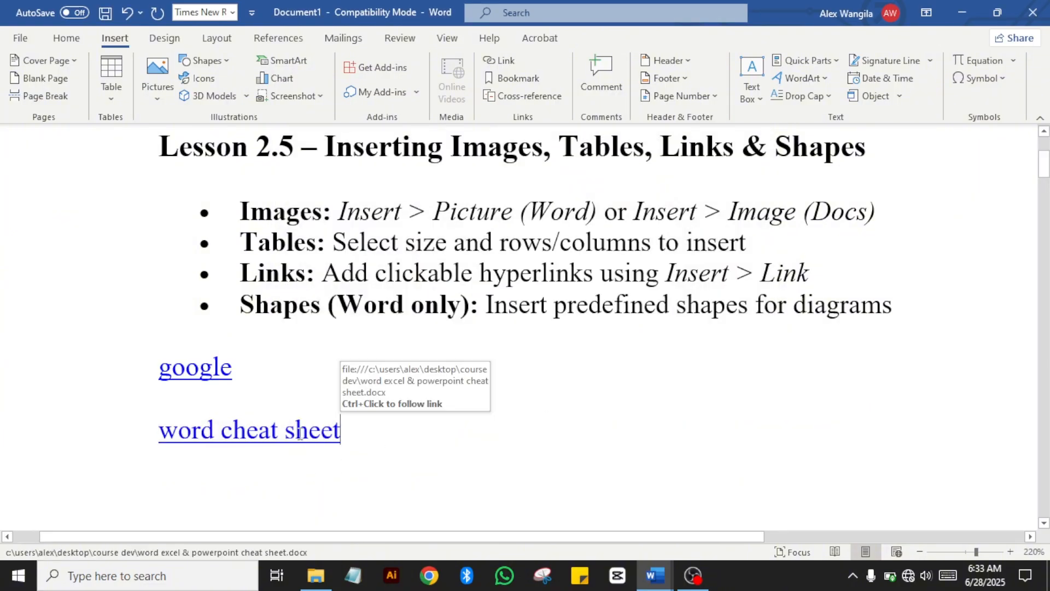
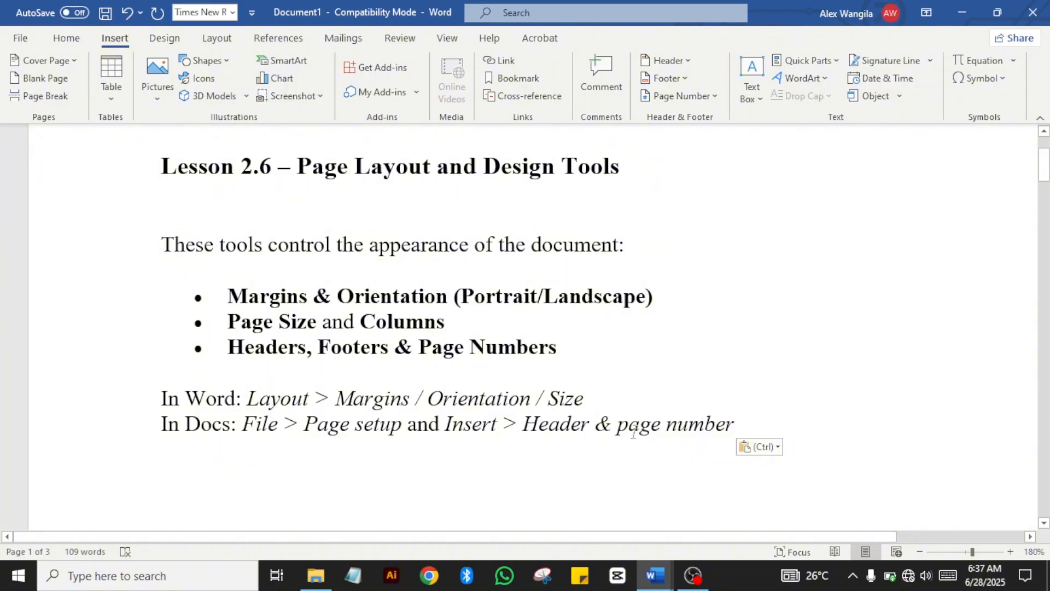
left_click(919, 552)
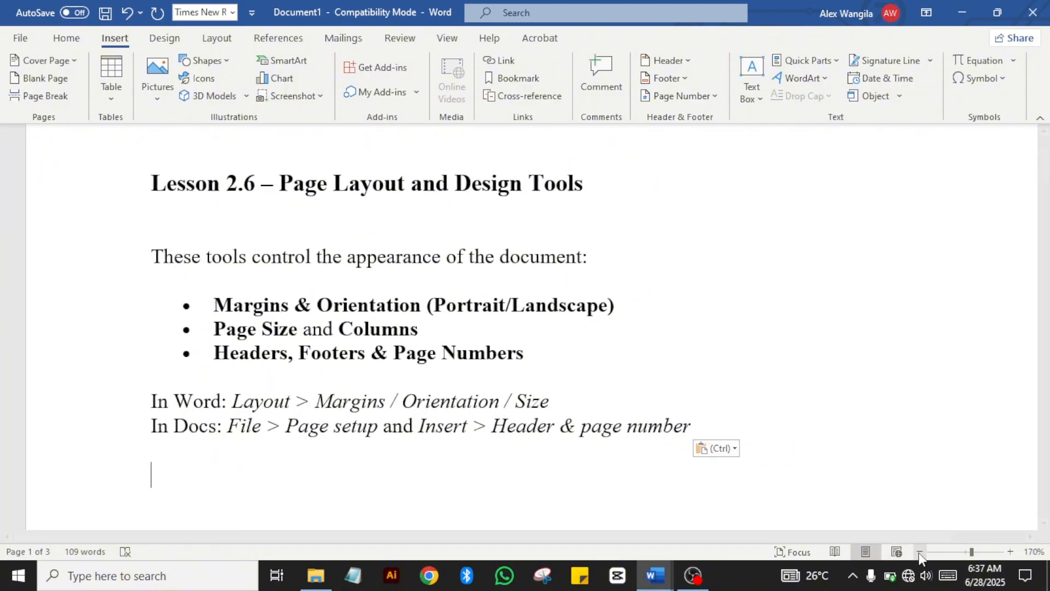
left_click(919, 552)
left_click(919, 552)
left_click(919, 552)
left_click(919, 552)
left_click(919, 552)
left_click(920, 551)
left_click(919, 551)
left_click(919, 552)
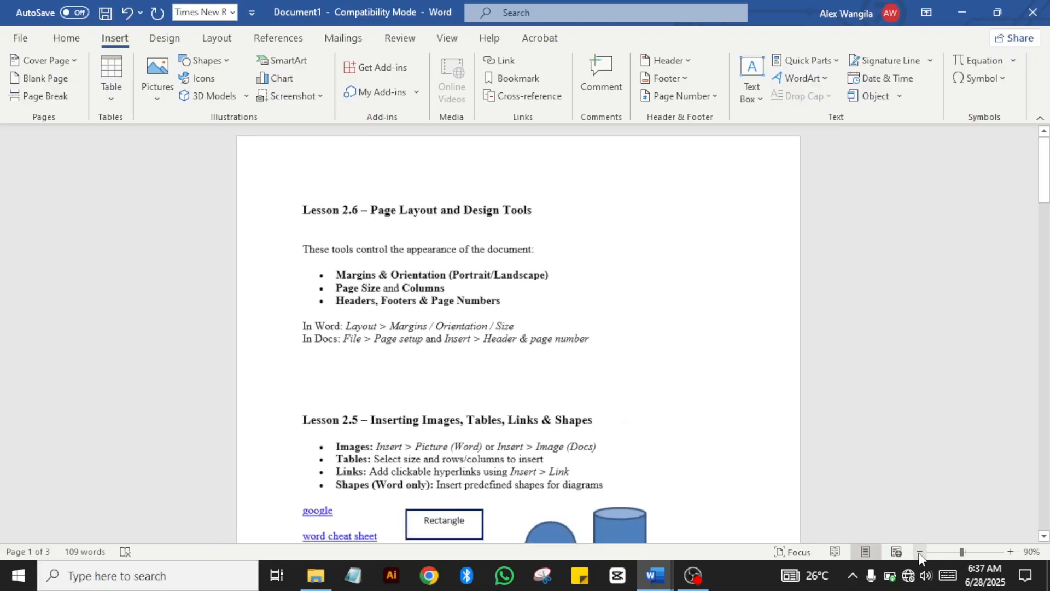
left_click(920, 551)
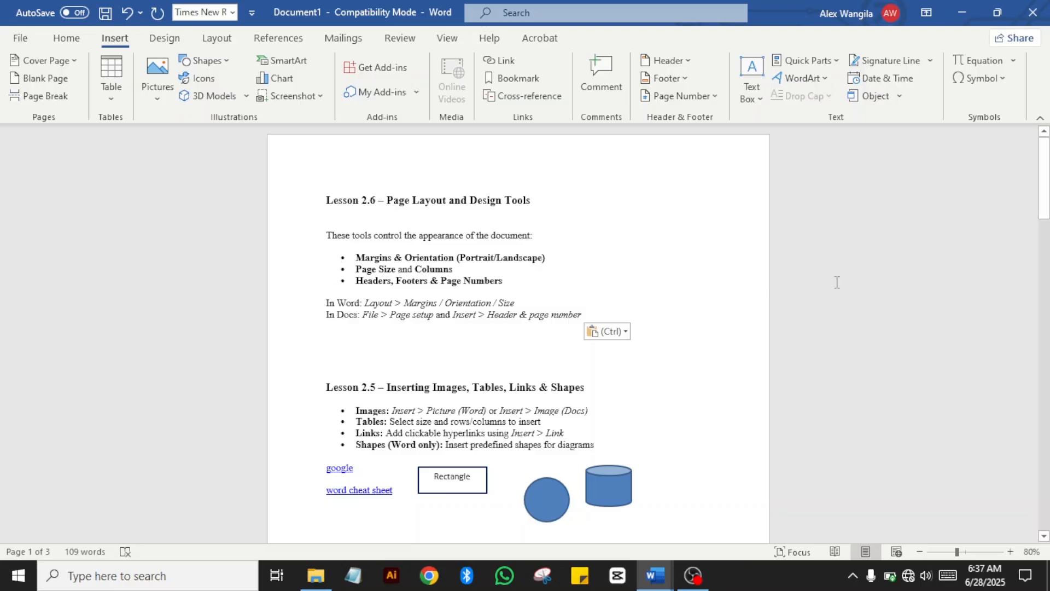
left_click(1008, 552)
left_click(1009, 551)
left_click(1009, 552)
left_click(1010, 552)
left_click(1009, 551)
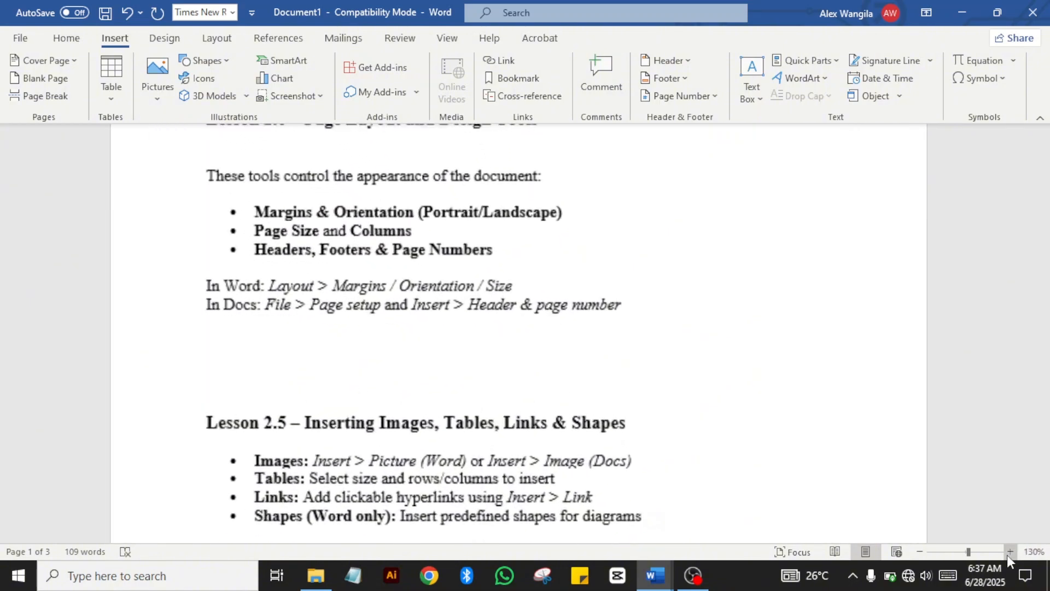
left_click(1009, 552)
left_click(1010, 552)
left_click(1009, 552)
left_click(1009, 551)
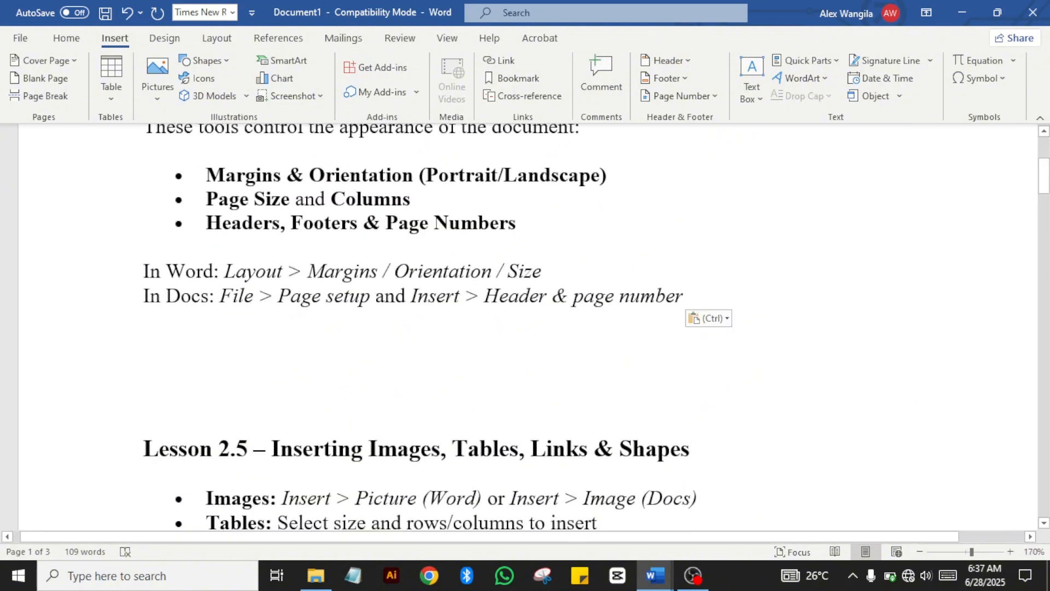
left_click_drag(1043, 185, 1043, 164)
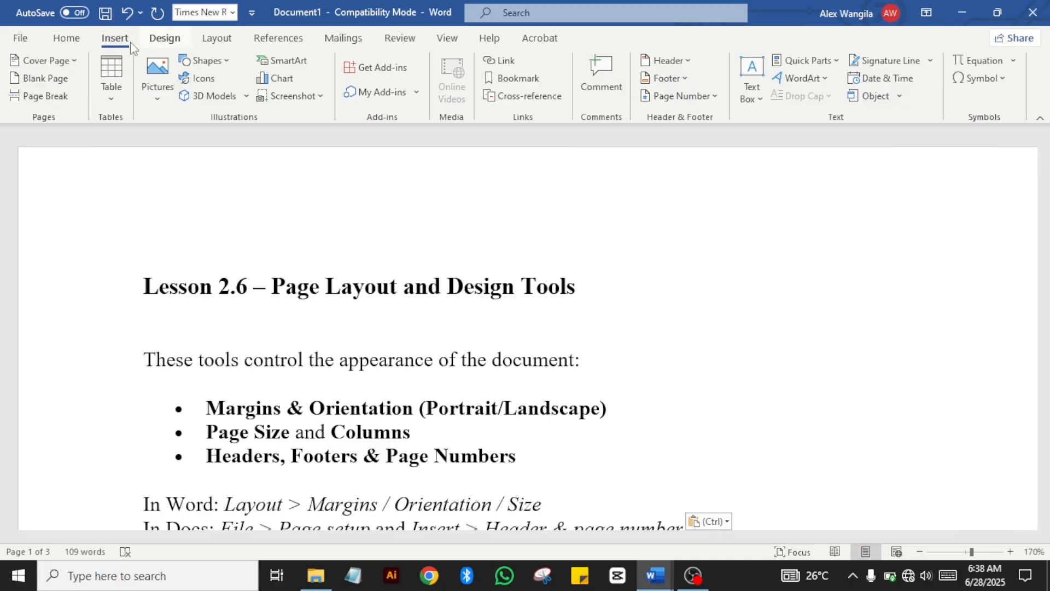
Step: Switch the whole document to Landscape in Page Setup, keeping the 1-inch margins
left_click(171, 44)
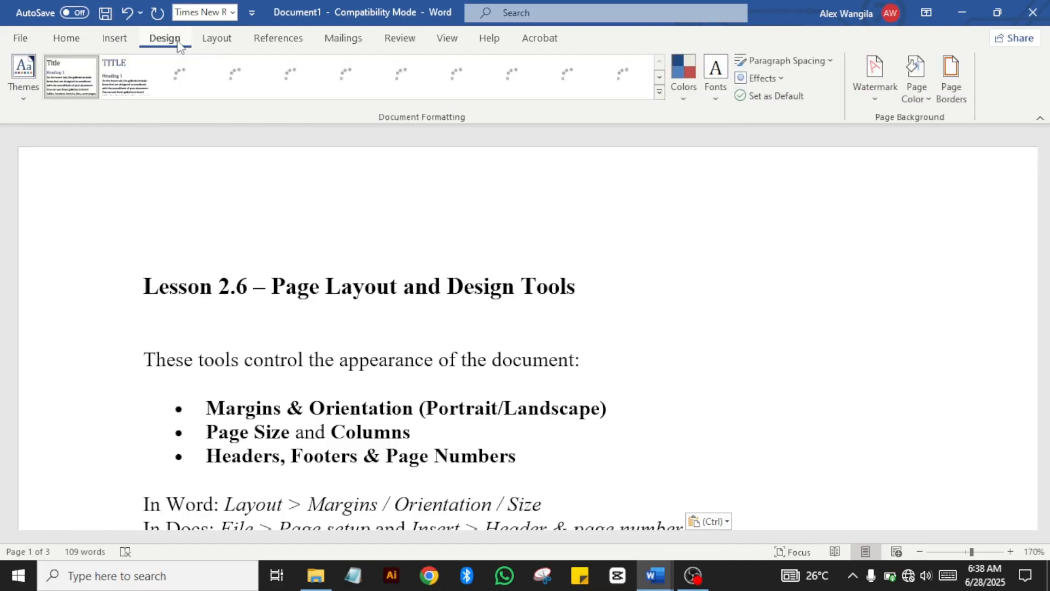
left_click(216, 39)
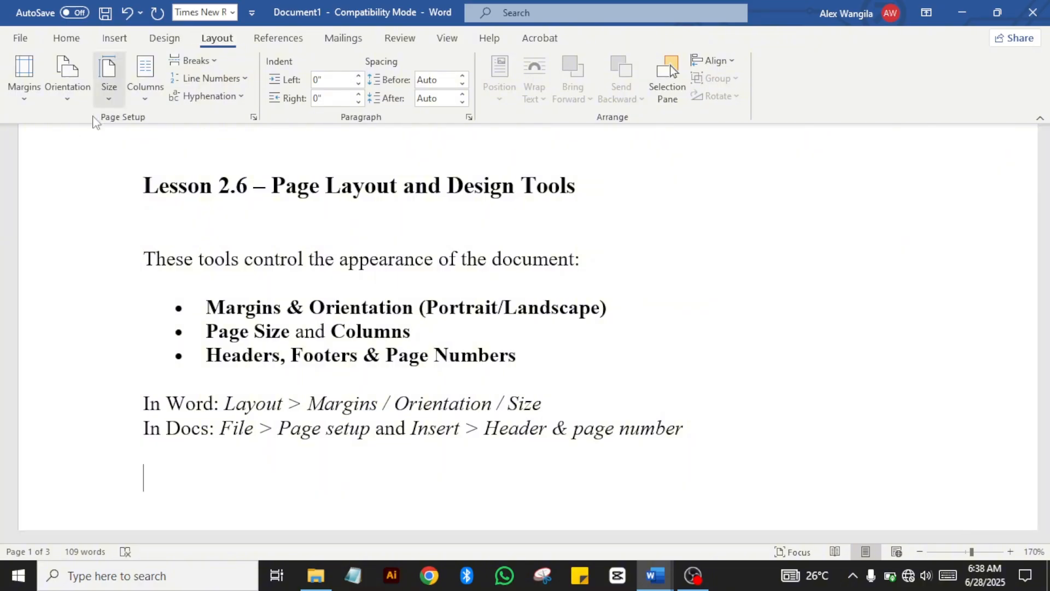
left_click(24, 99)
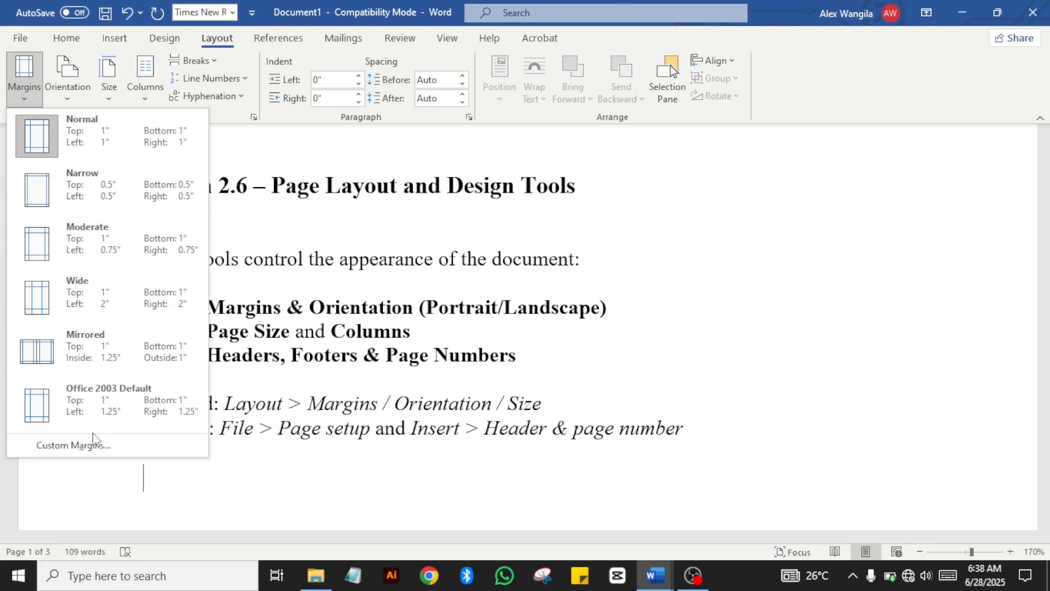
left_click(91, 446)
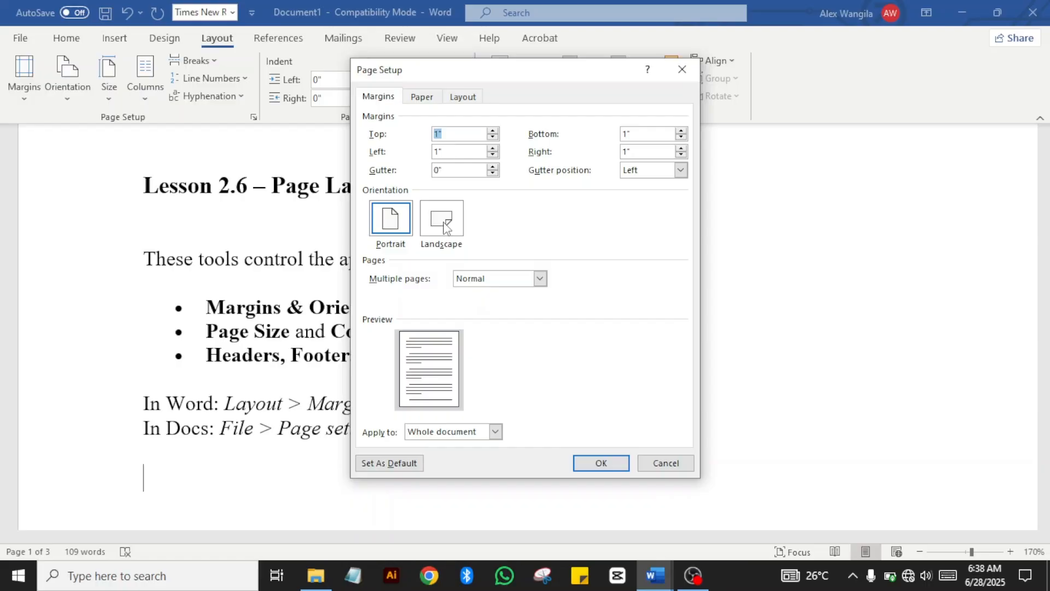
left_click(446, 228)
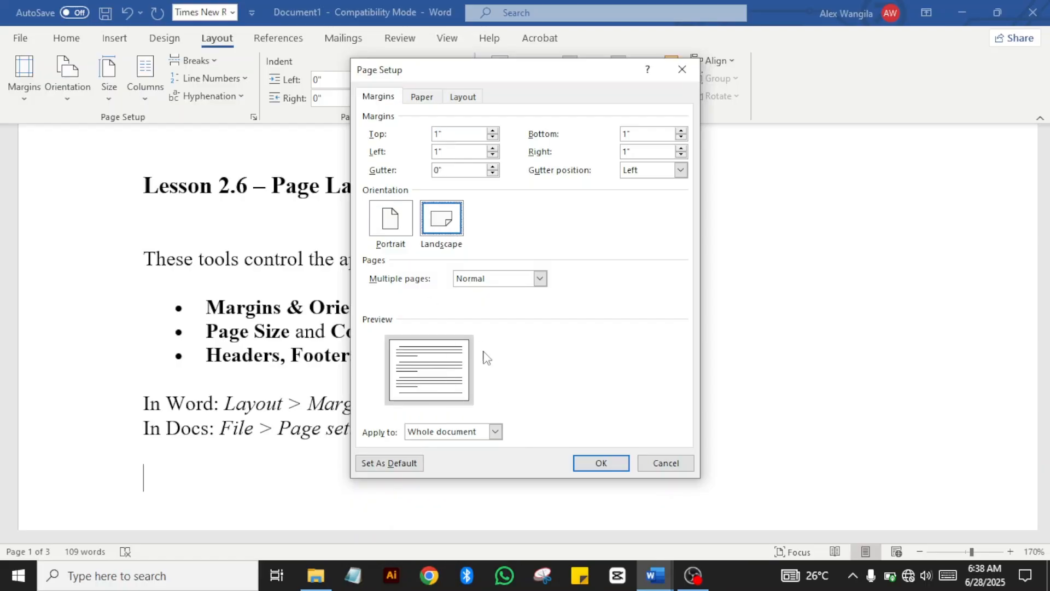
left_click(376, 234)
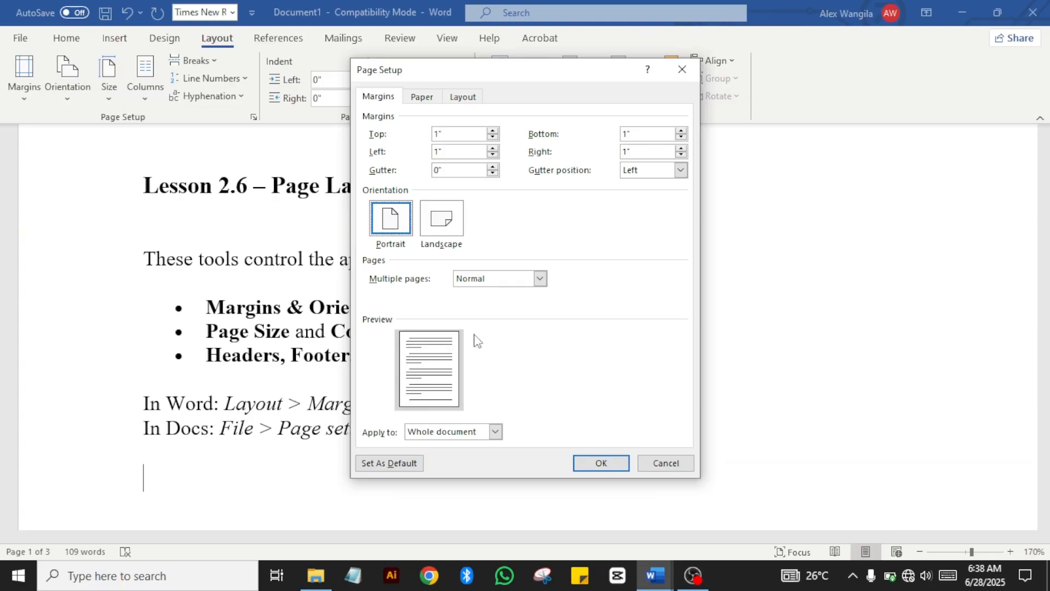
left_click(442, 229)
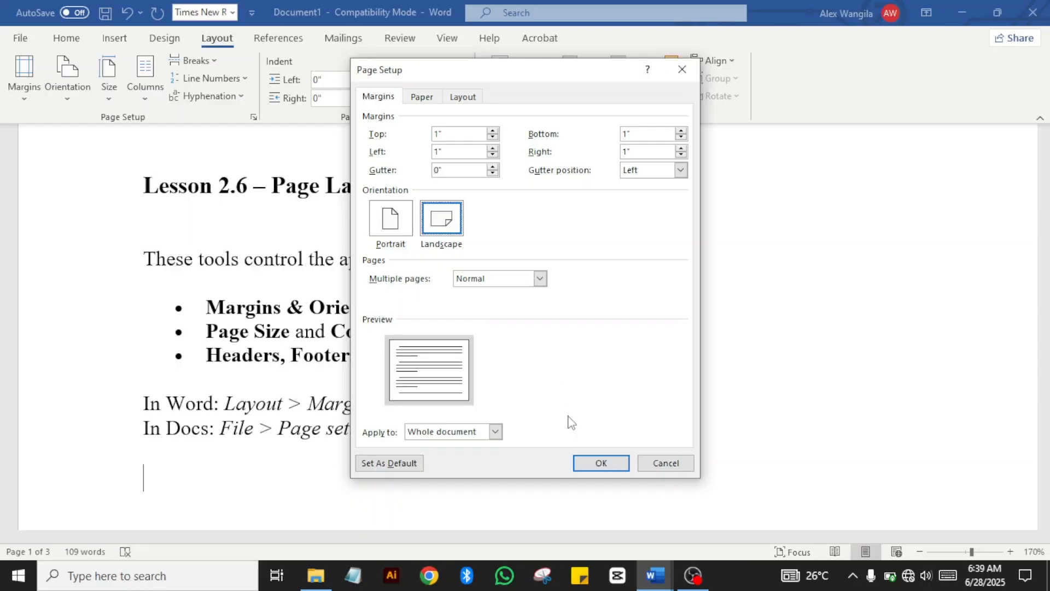
left_click(601, 464)
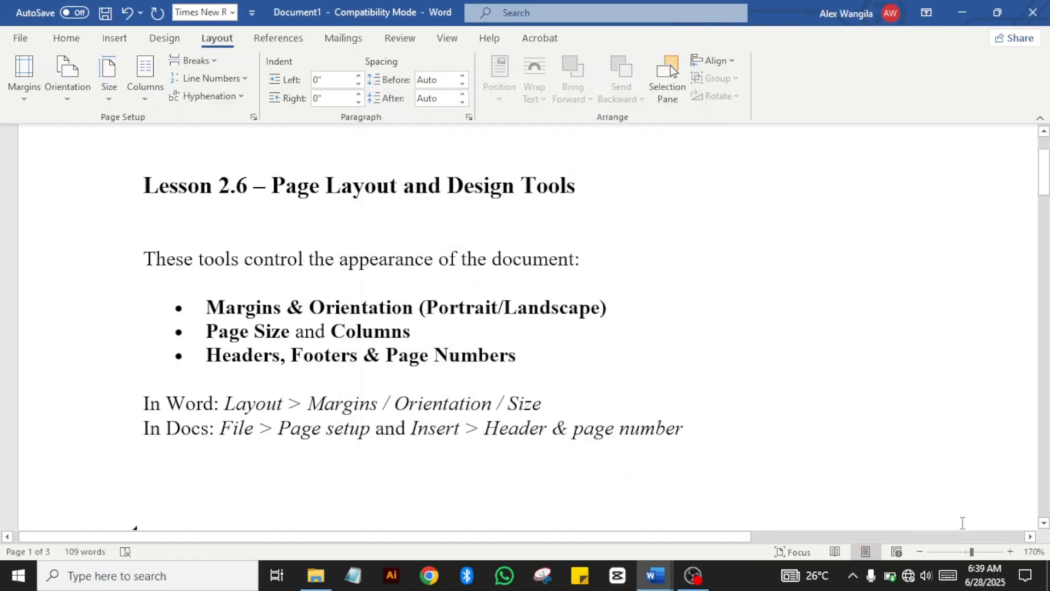
Step: Zoom out to view the whole landscape page, then zoom back in to a readable page
left_click(921, 552)
left_click(921, 552)
left_click(921, 552)
left_click(920, 552)
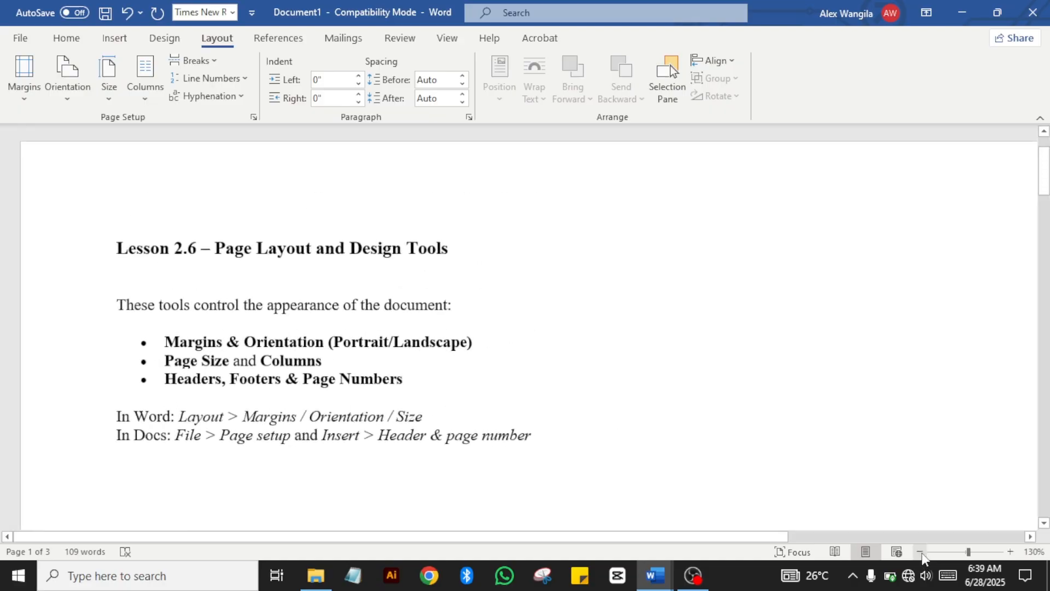
left_click(921, 552)
left_click(921, 553)
left_click(921, 552)
left_click(921, 552)
left_click(920, 553)
left_click(920, 552)
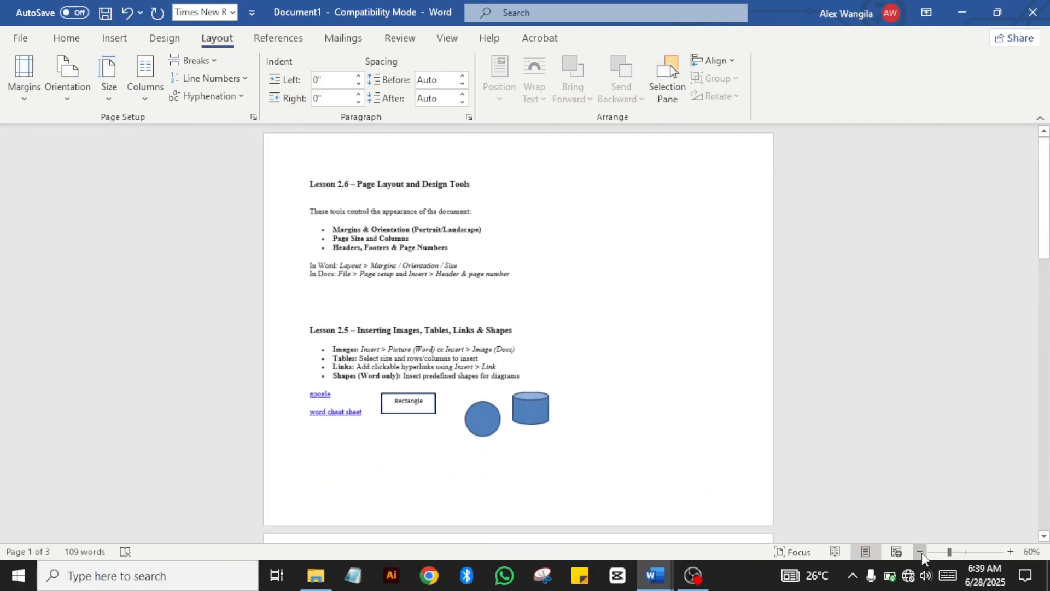
left_click(921, 552)
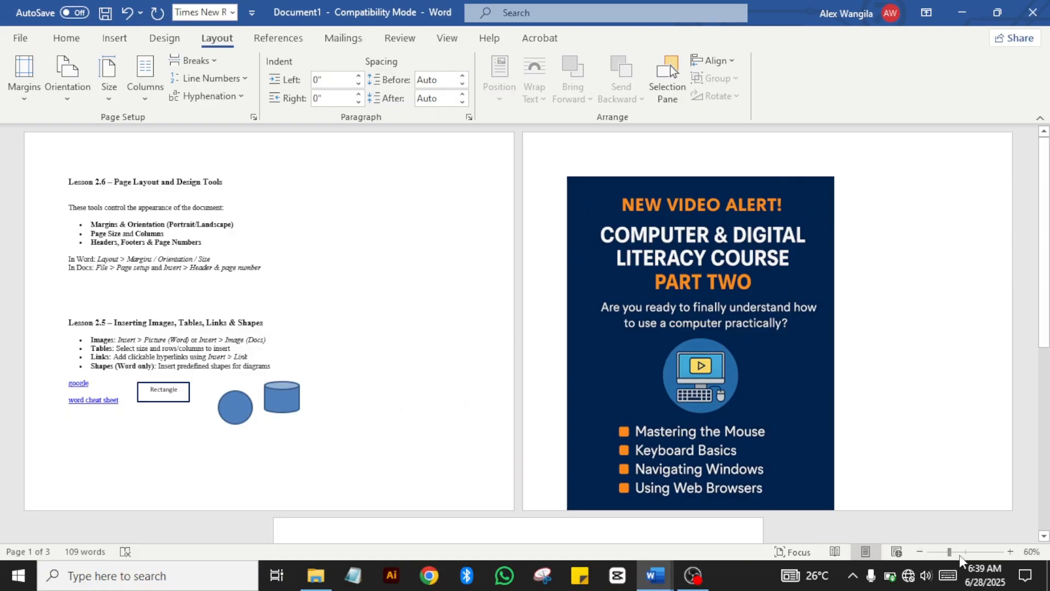
left_click(1010, 552)
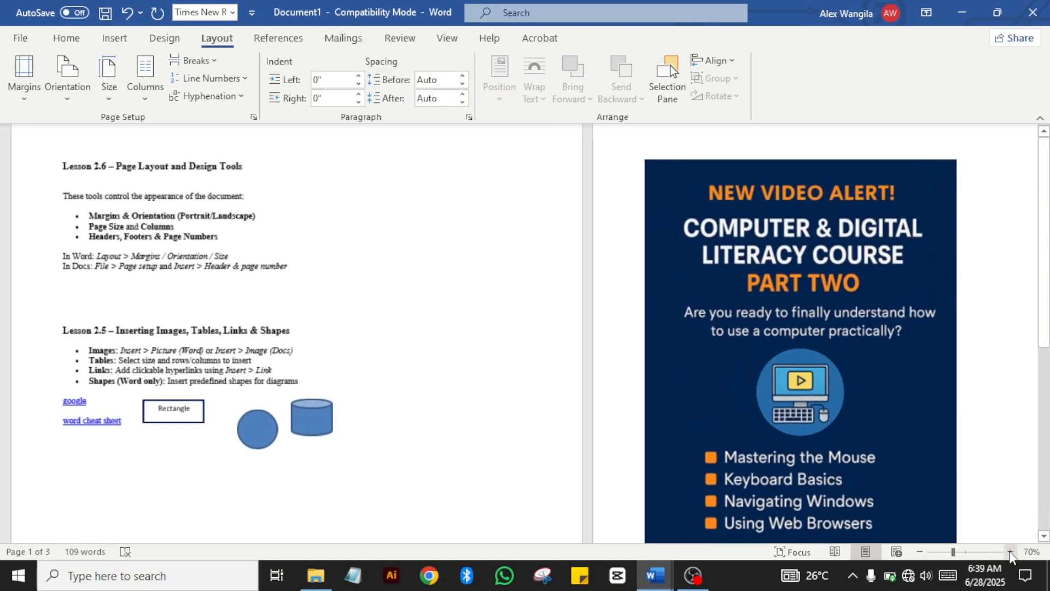
left_click(1010, 552)
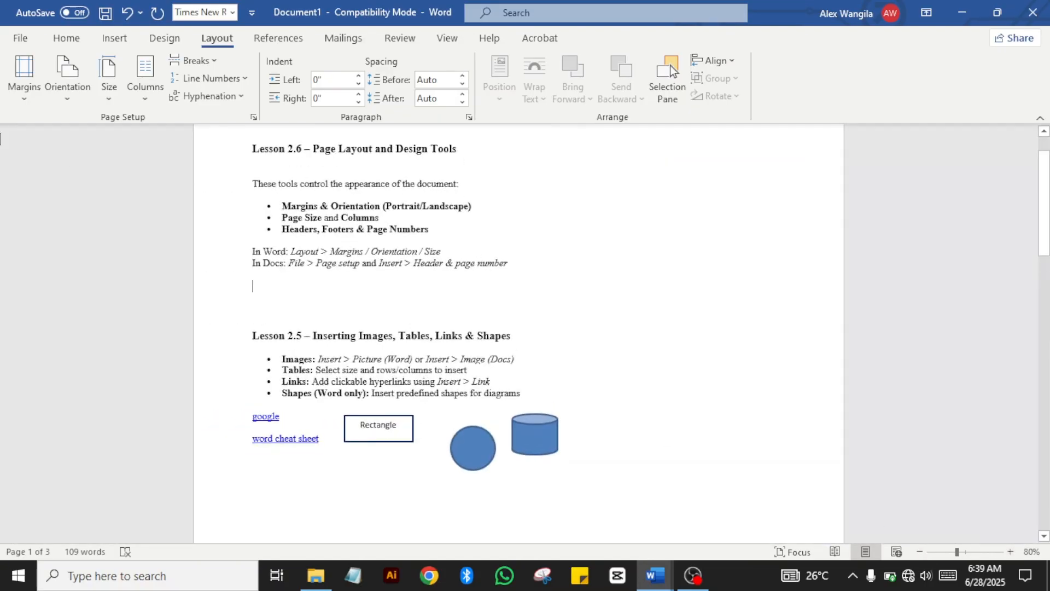
Step: Toggle page orientation to Portrait, then Landscape, and finally back to Portrait
left_click(27, 96)
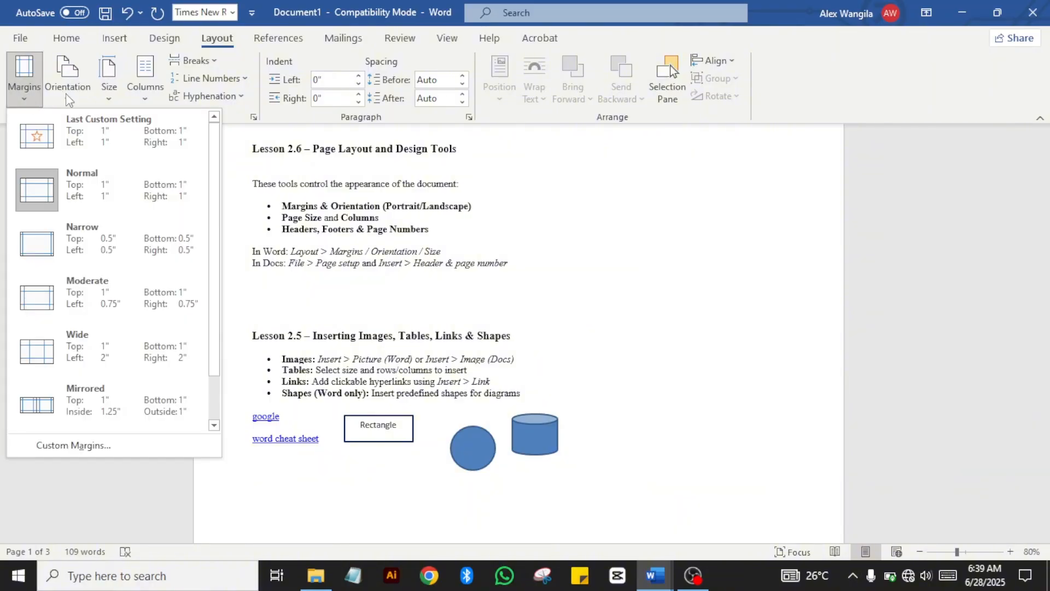
left_click(70, 100)
left_click(82, 129)
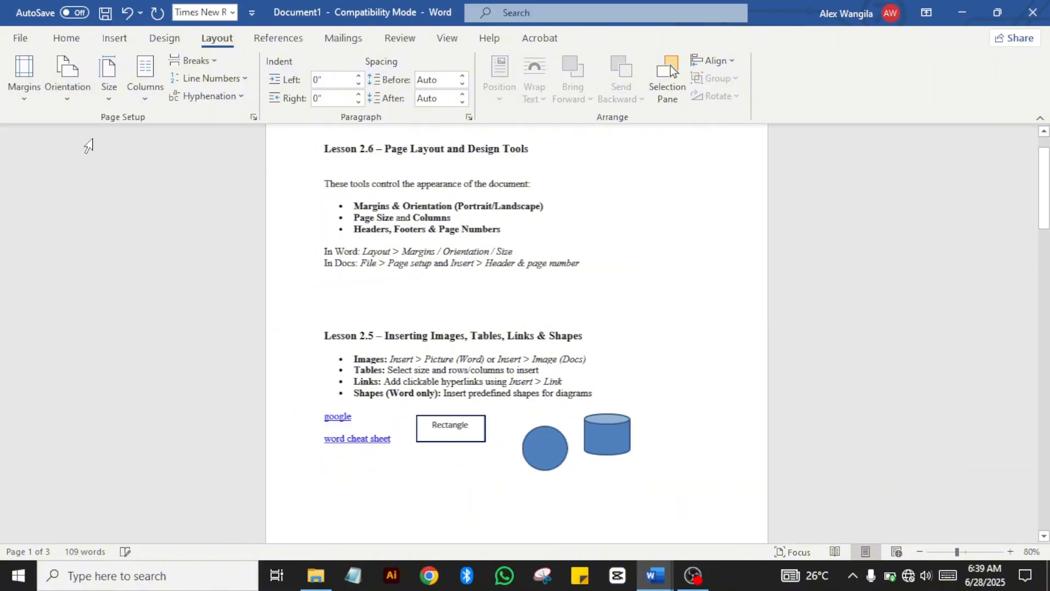
left_click(67, 87)
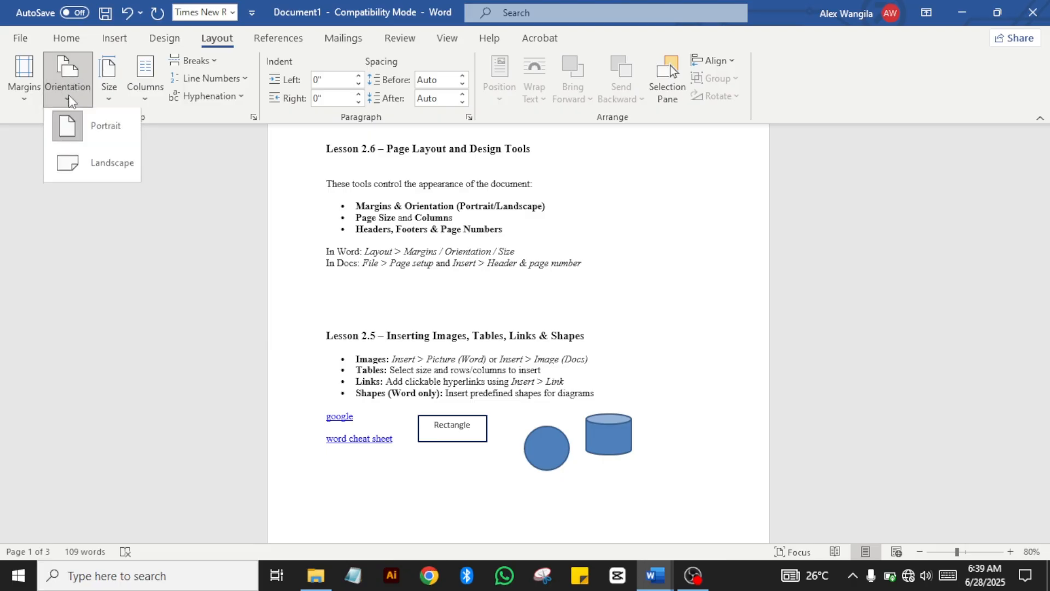
left_click(100, 164)
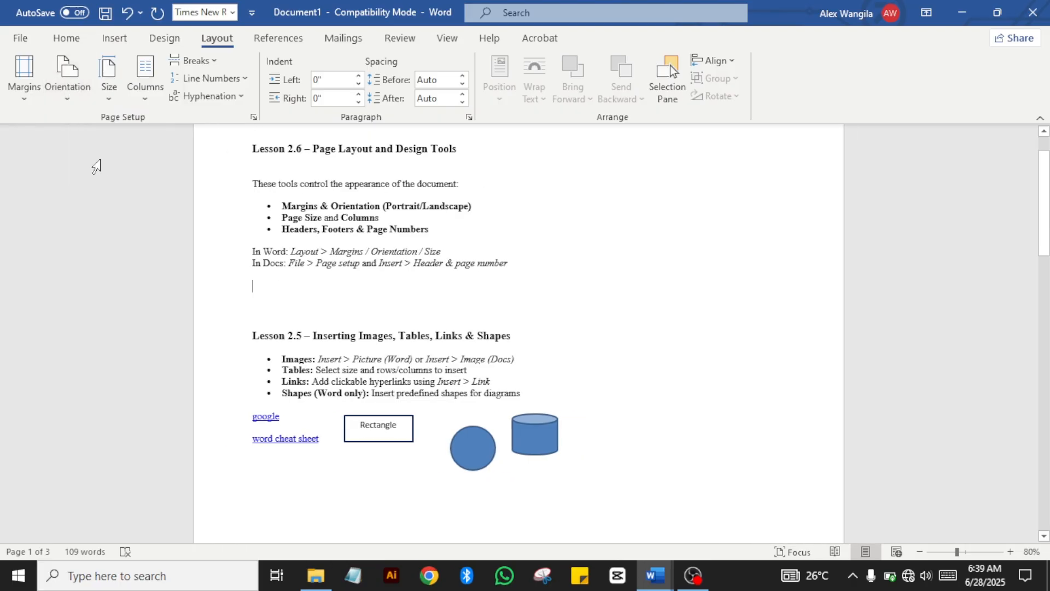
left_click(76, 102)
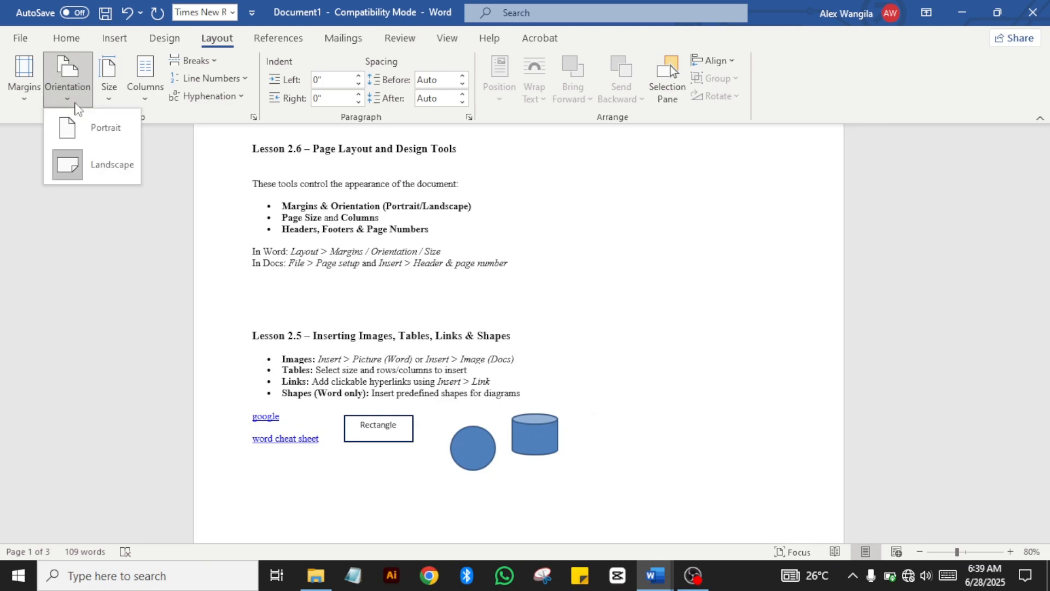
left_click(106, 124)
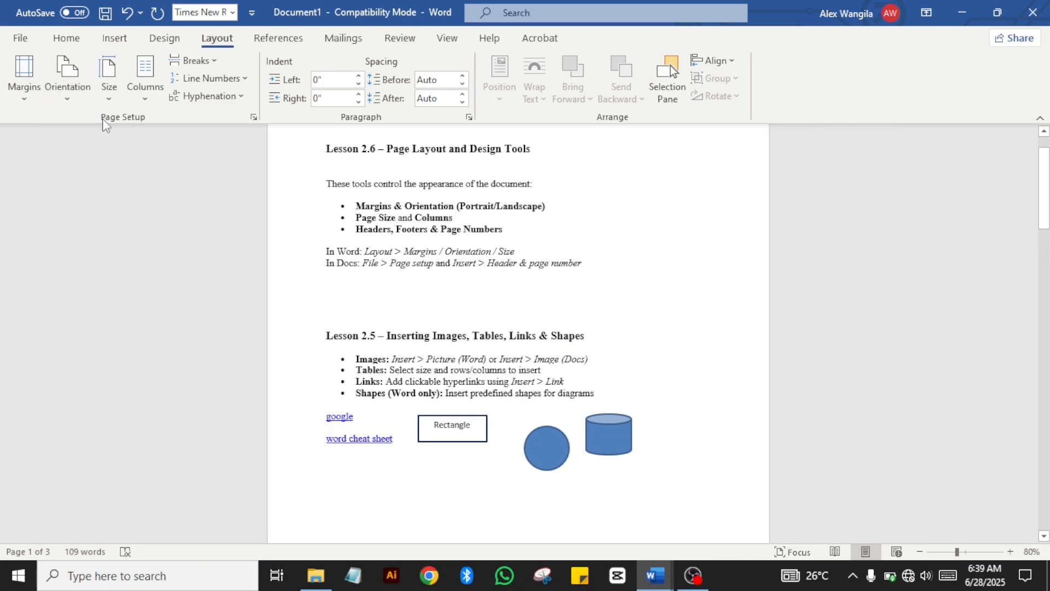
Step: Try A4 paper size, then close the paper size settings with Cancel
left_click(109, 97)
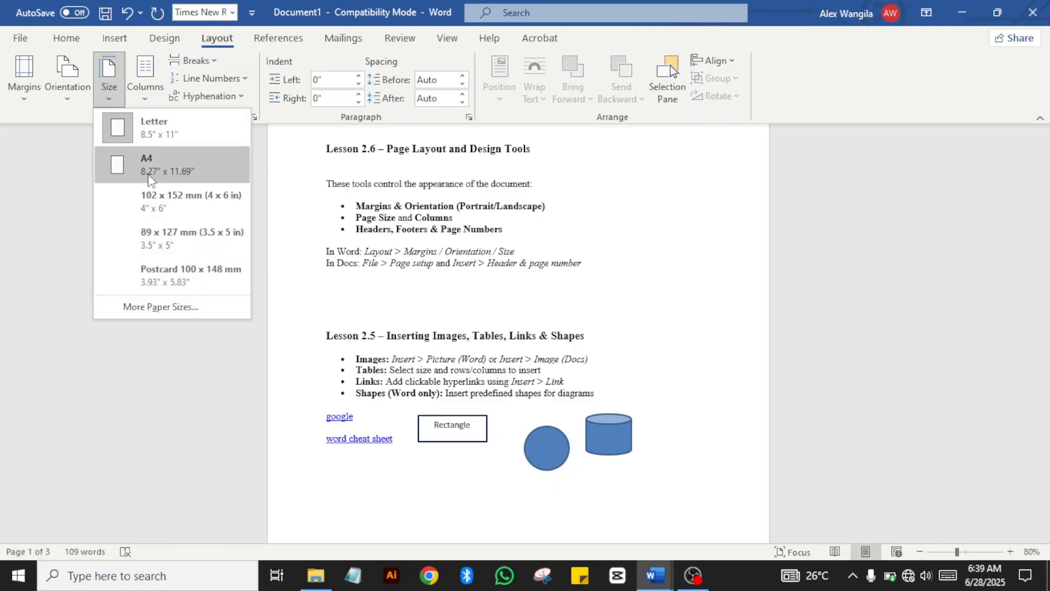
left_click(147, 164)
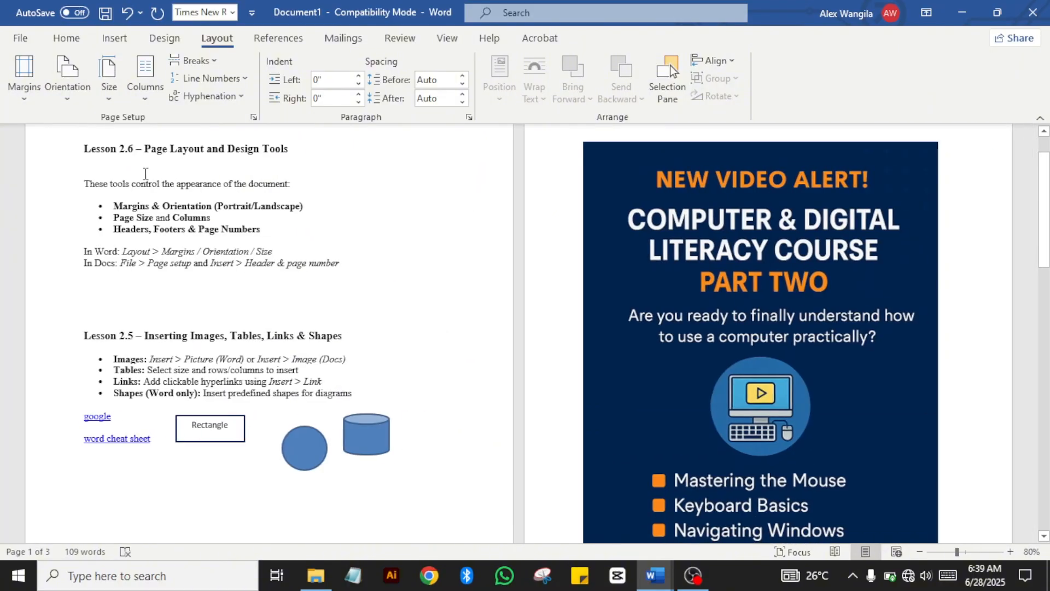
left_click(111, 102)
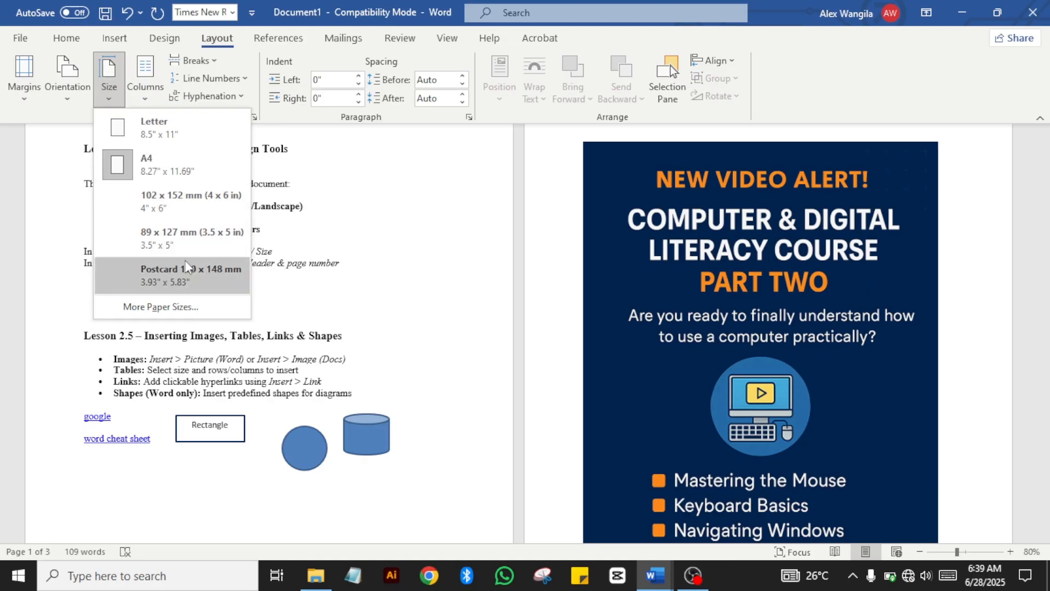
left_click(154, 307)
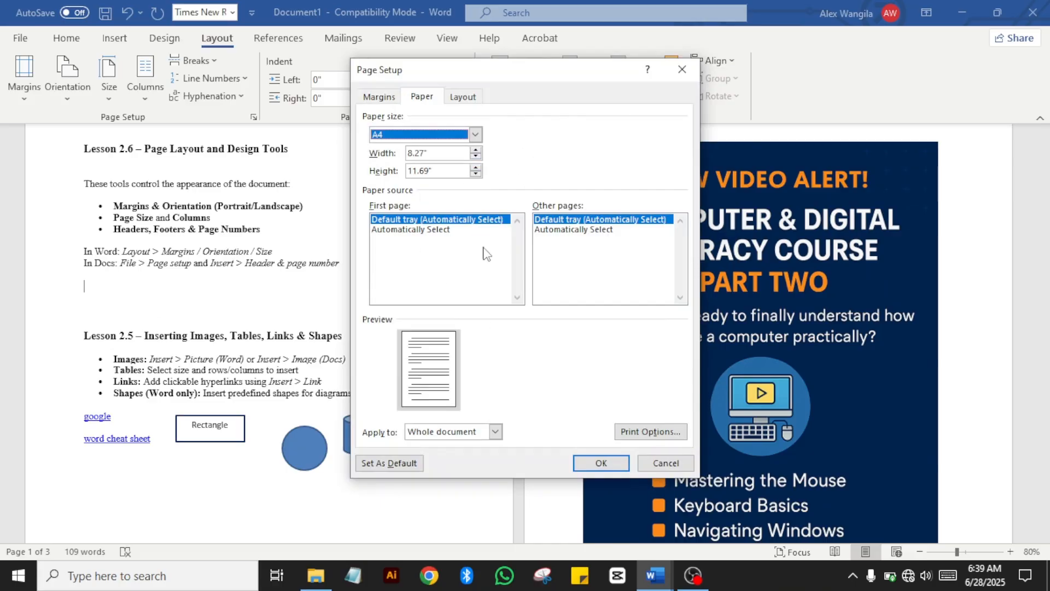
left_click(664, 464)
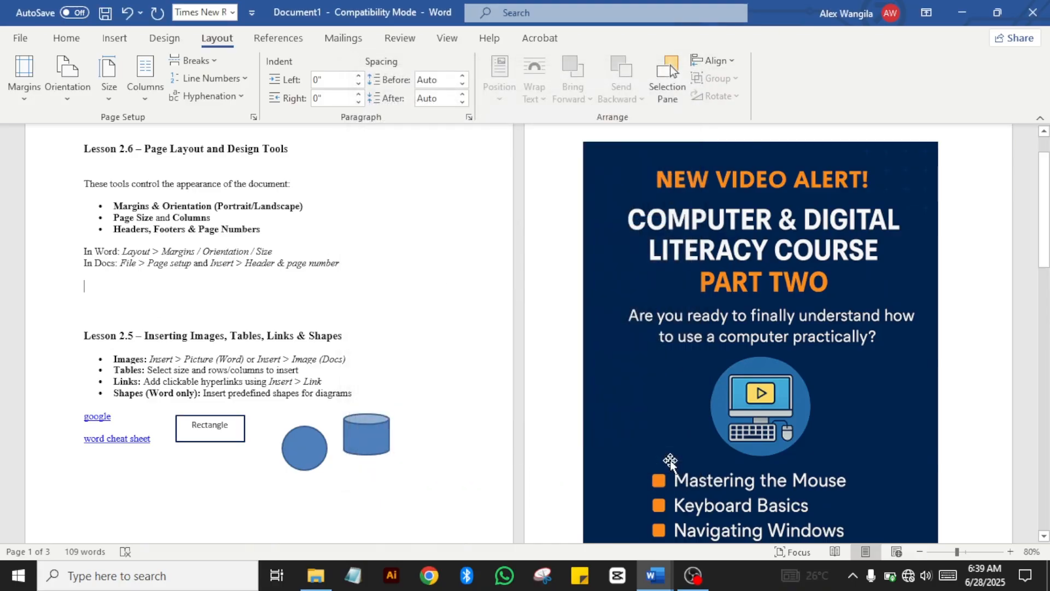
Step: Zoom out to see more of the document, then zoom back in to one large page
left_click(921, 552)
left_click(920, 553)
left_click(921, 552)
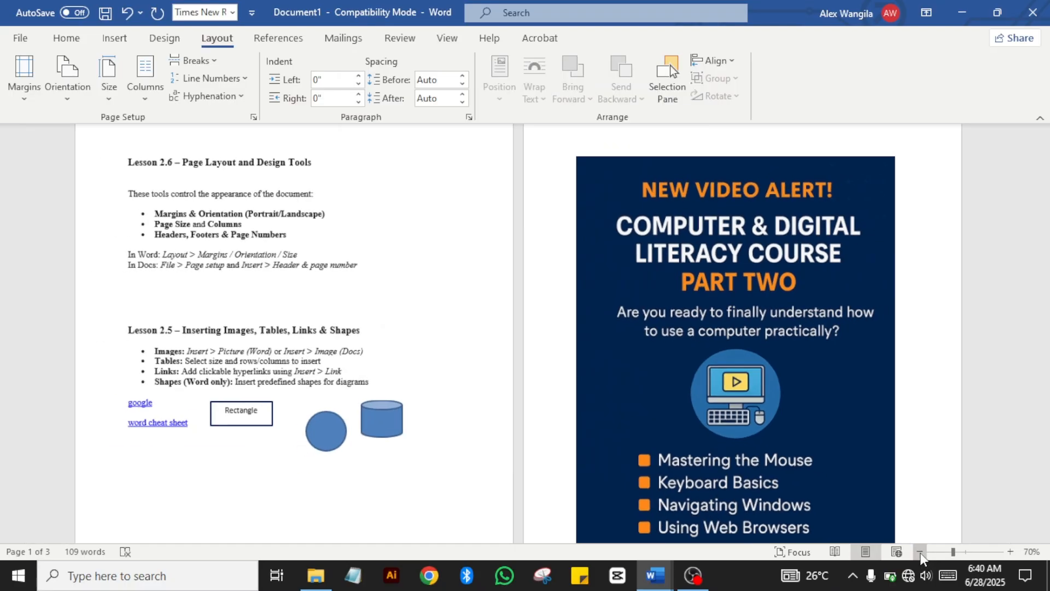
left_click(921, 552)
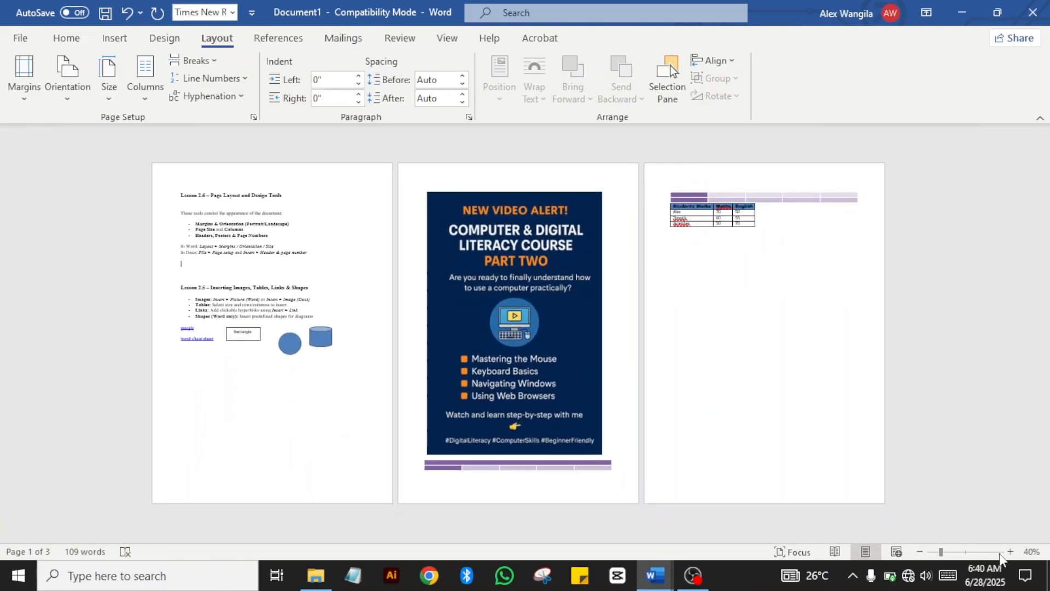
left_click(1010, 552)
left_click(1010, 552)
left_click(1010, 552)
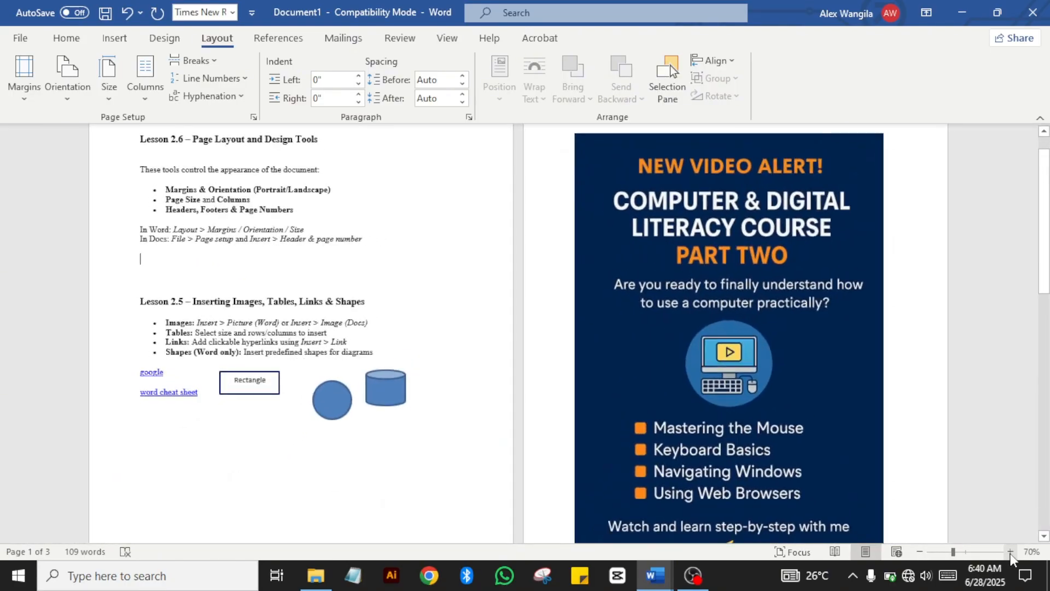
left_click(1010, 552)
left_click(1010, 552)
left_click(1009, 553)
Step: Select the Lesson 2.5 heading and bullet list and lay it out in two columns
left_click(1009, 553)
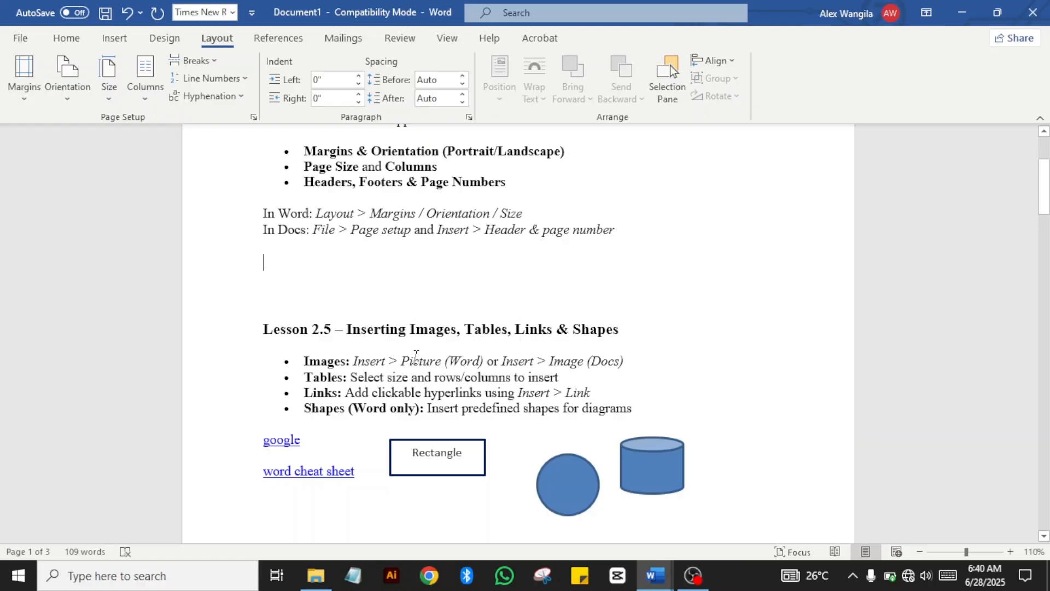
key("Down")
key("Up")
key("Up")
key("Up")
key("Up")
key("Up")
key("Up")
key("Up")
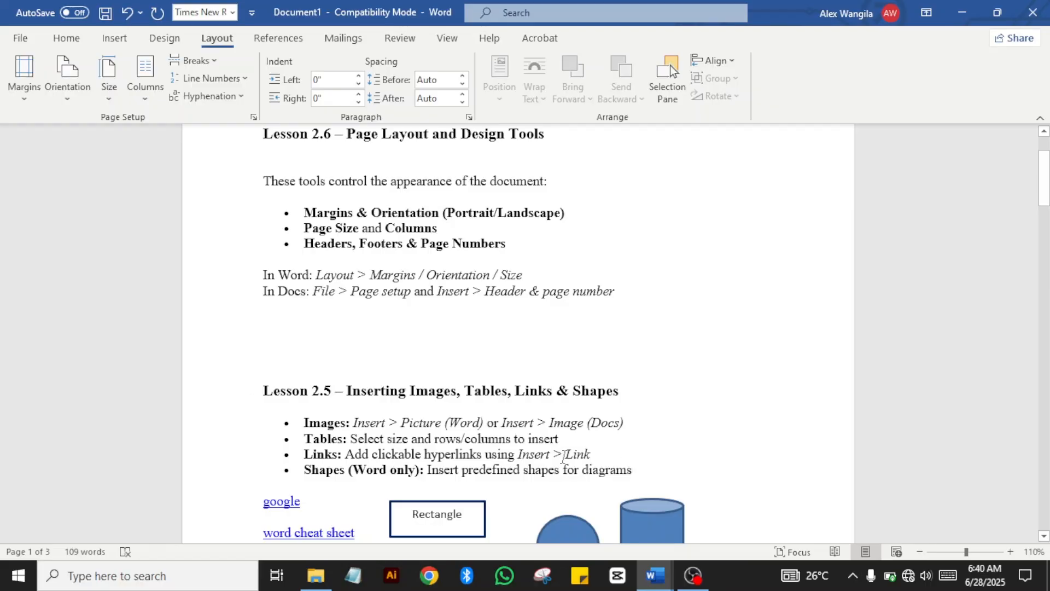
left_click_drag(634, 481, 263, 391)
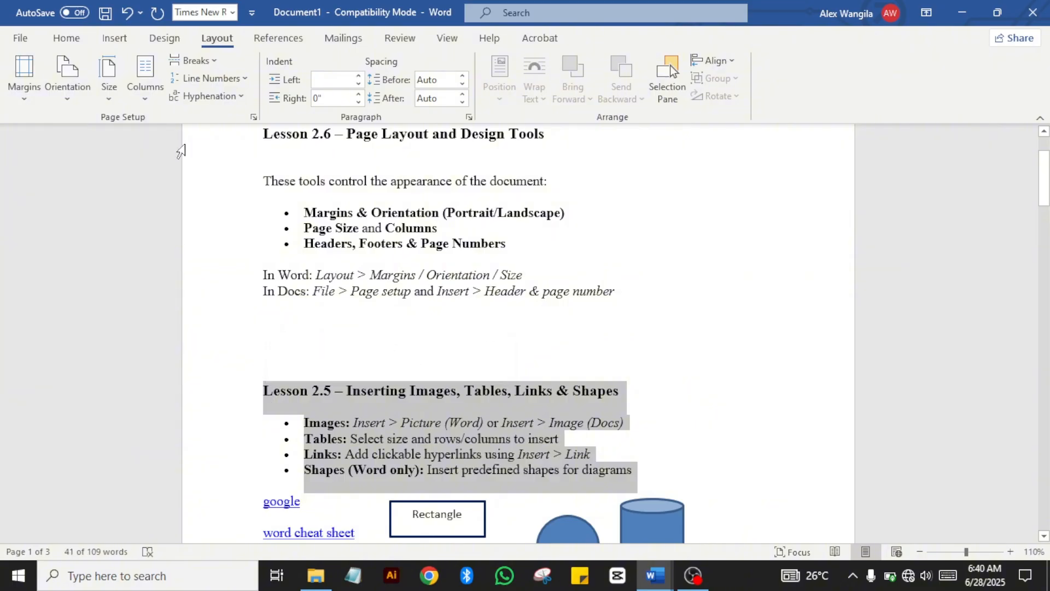
left_click(142, 102)
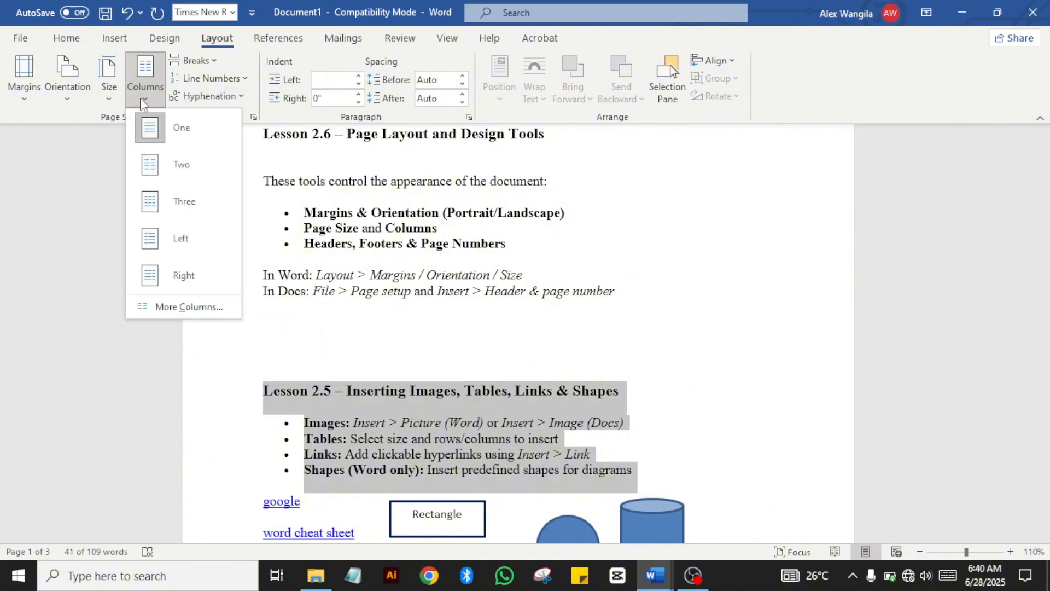
left_click(182, 167)
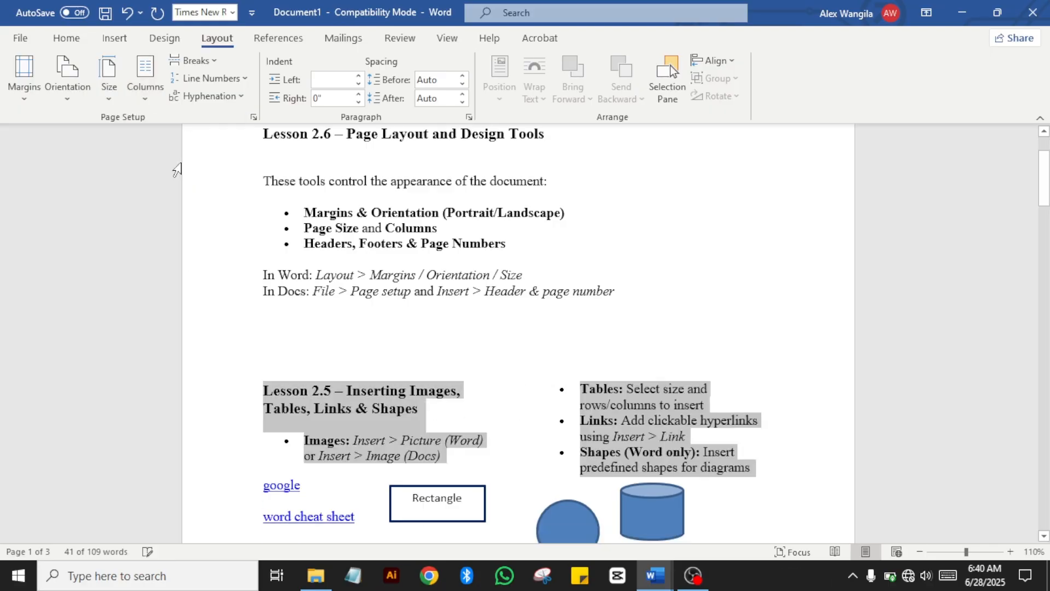
left_click(556, 376)
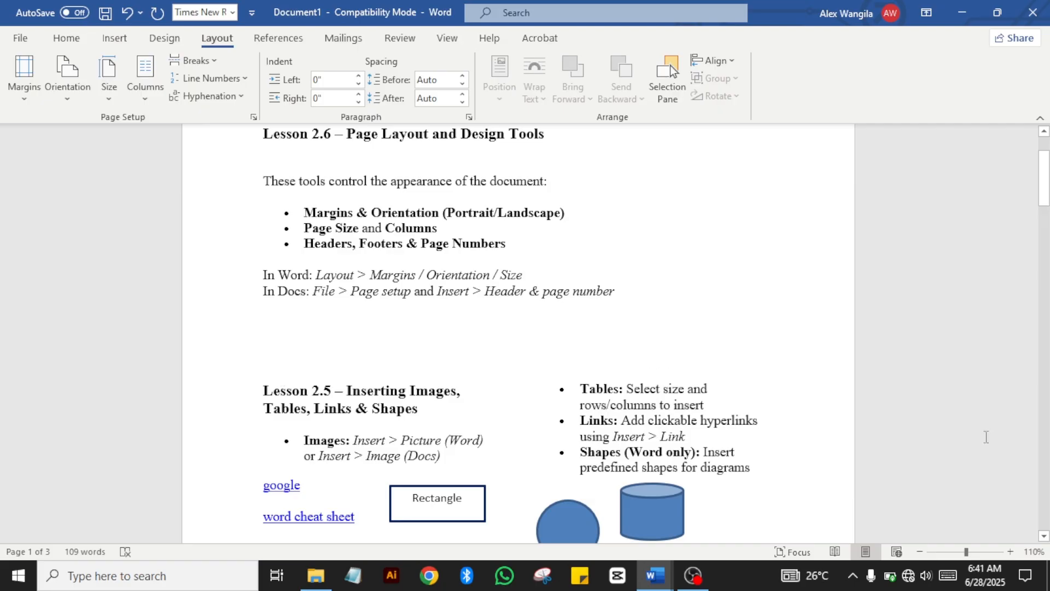
Step: Zoom in to inspect the two-column layout, then undo it
left_click(1009, 552)
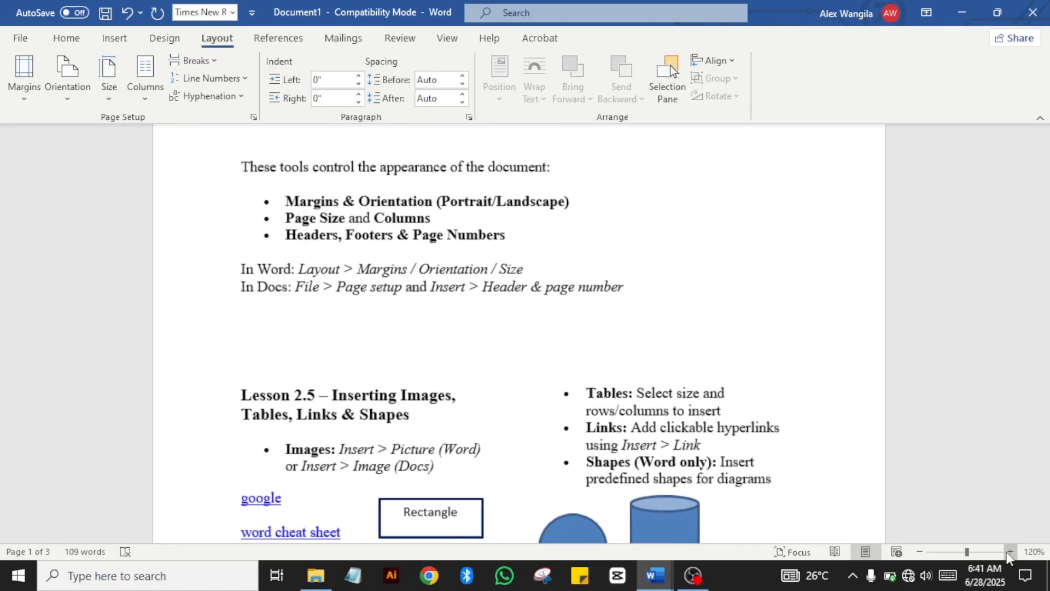
left_click(1009, 551)
left_click(1009, 552)
left_click(1010, 551)
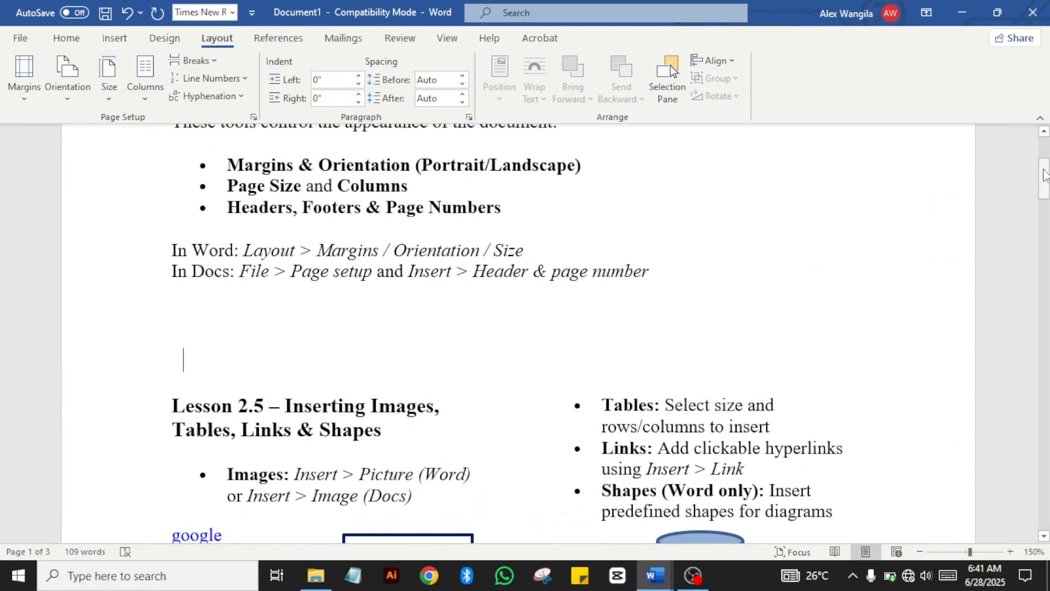
left_click_drag(1044, 175, 1042, 192)
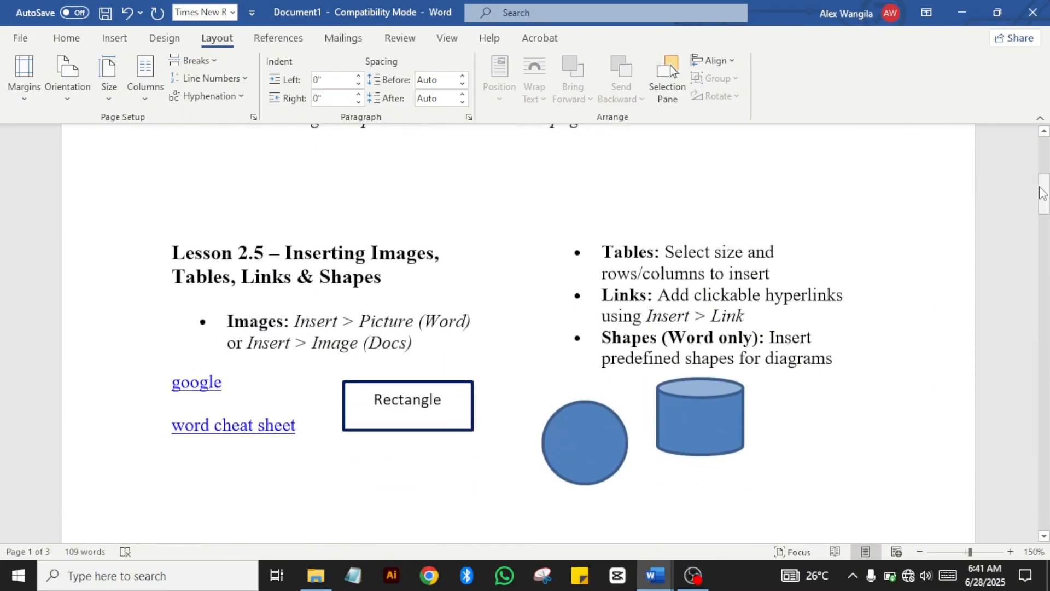
left_click(1009, 552)
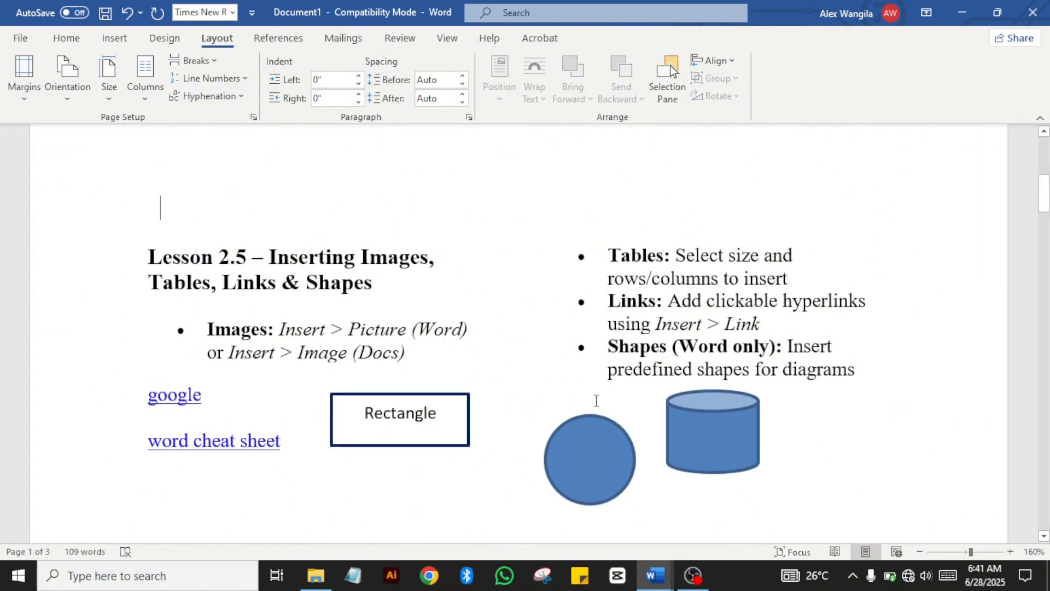
left_click(126, 17)
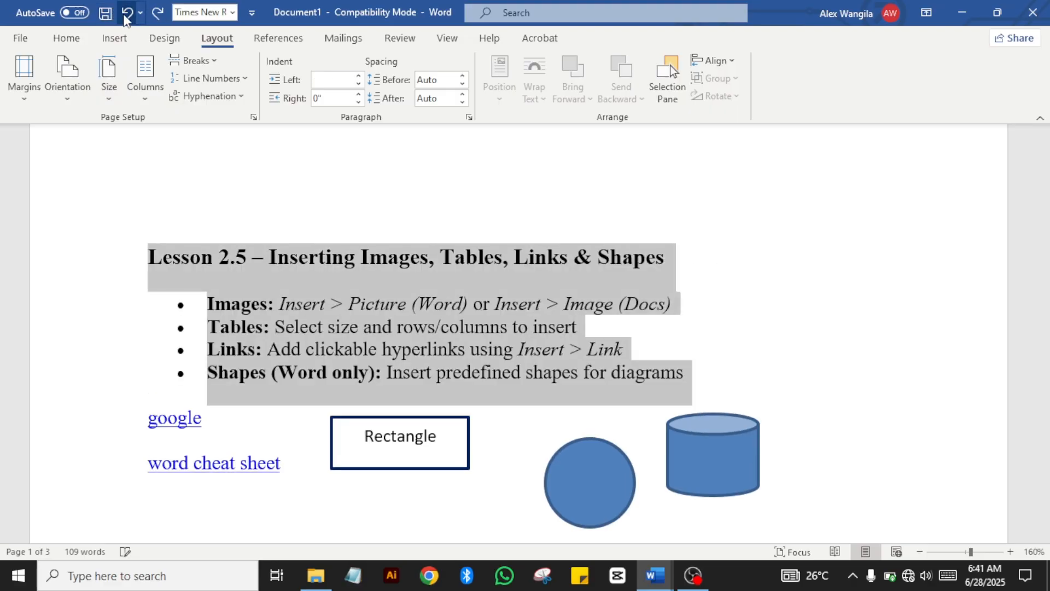
Step: Try two columns and then three columns on the lesson text, undoing both
left_click(149, 96)
left_click(170, 160)
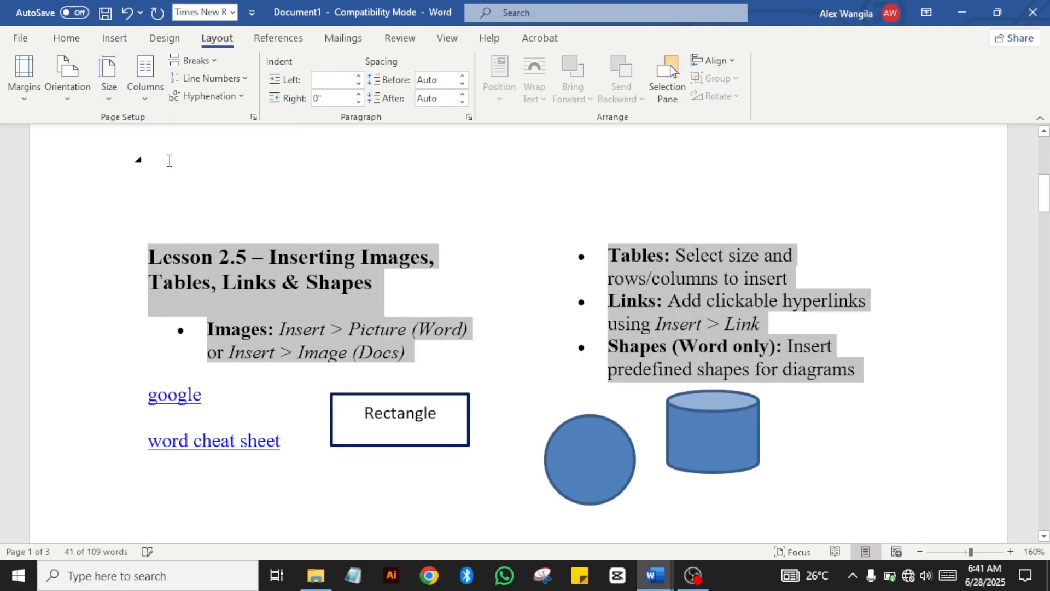
left_click(145, 88)
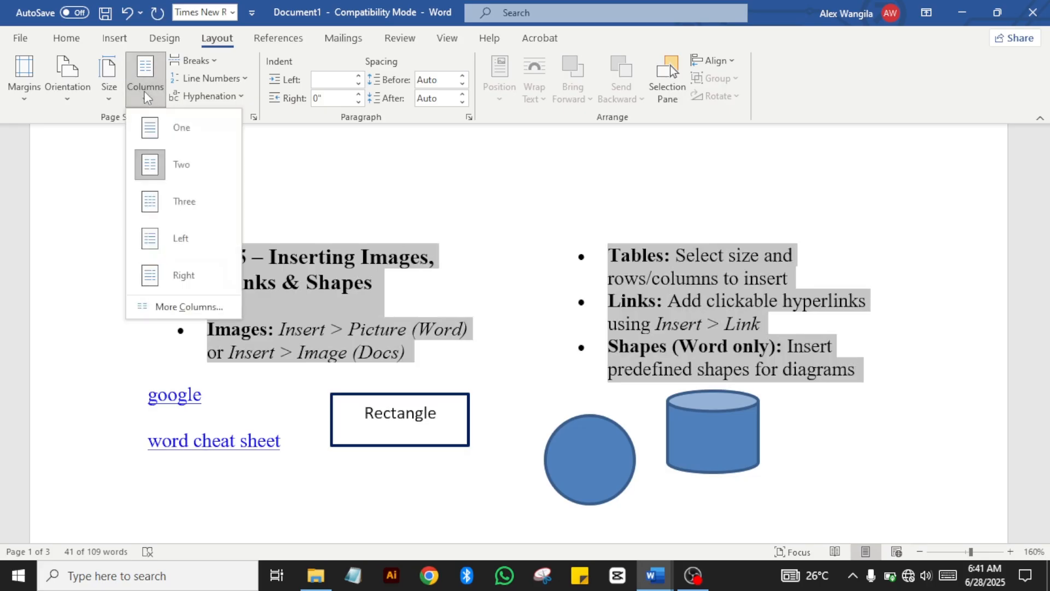
left_click(172, 202)
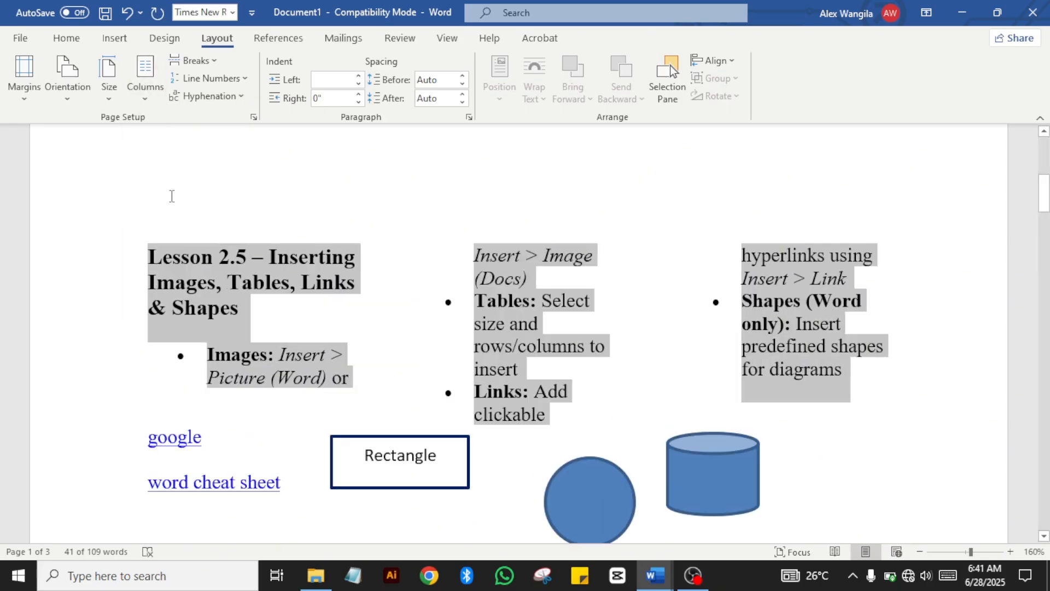
left_click(612, 292)
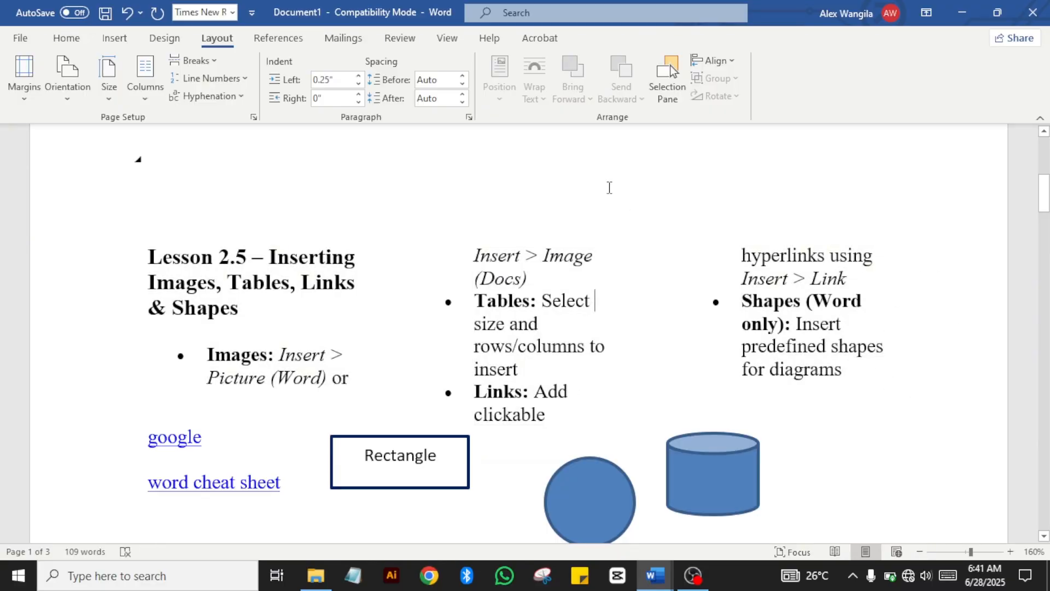
left_click(130, 13)
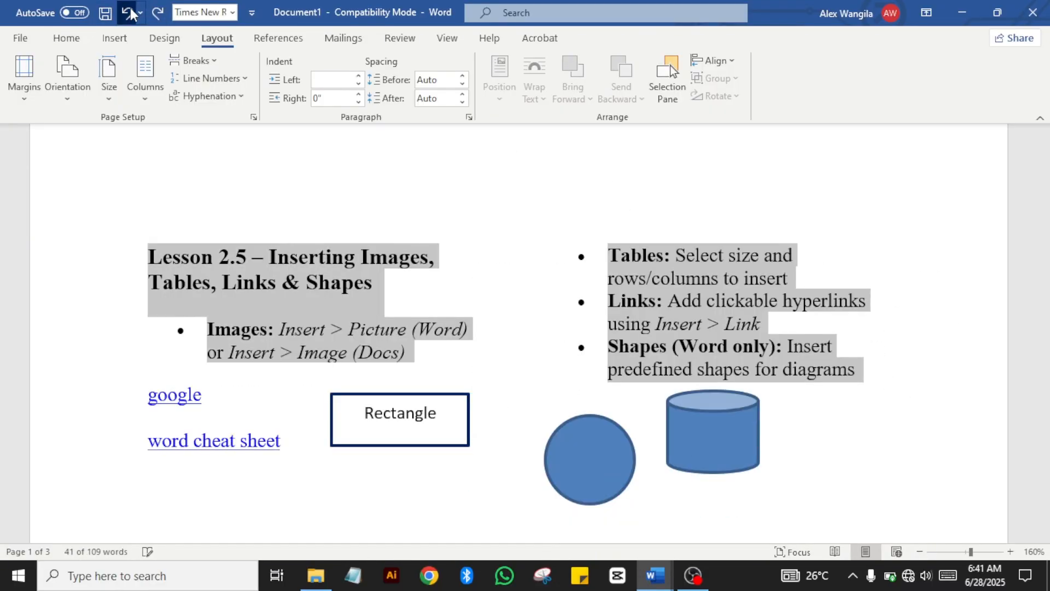
left_click(130, 13)
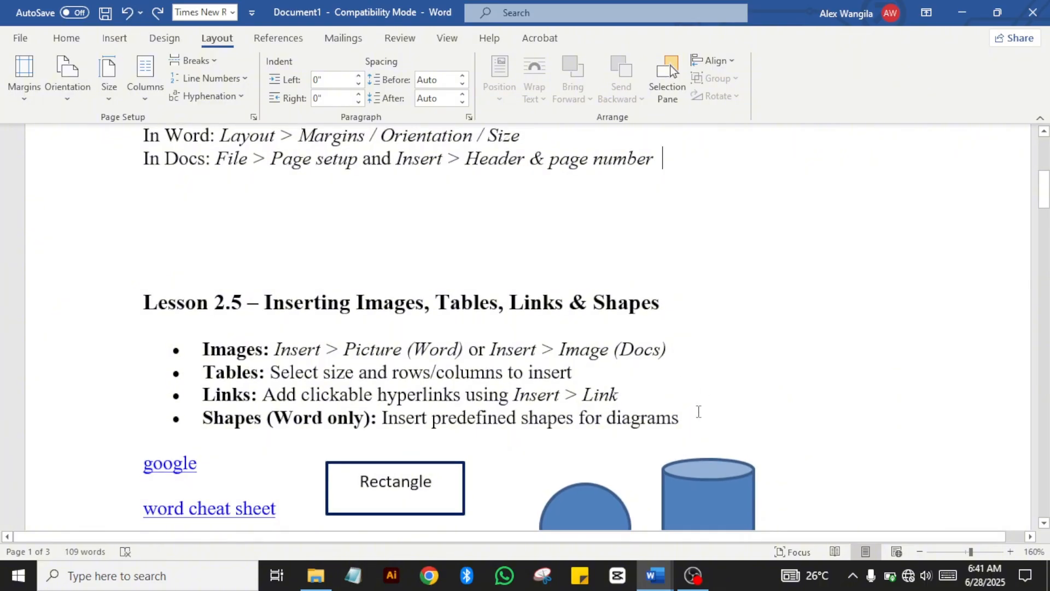
Step: Reselect the Lesson 2.5 section and set it to two columns
left_click_drag(691, 417, 120, 302)
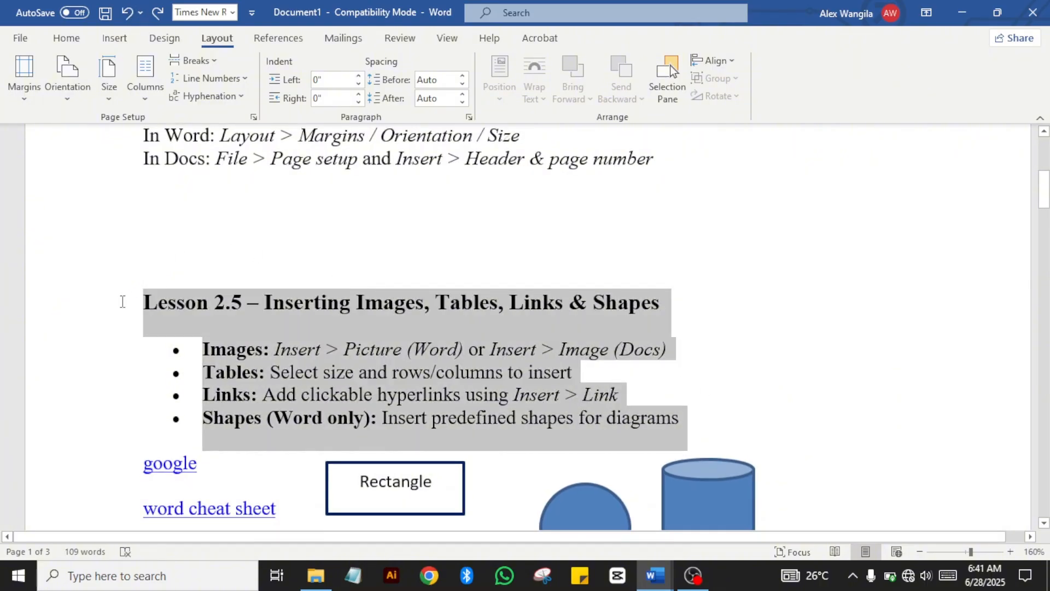
left_click(145, 99)
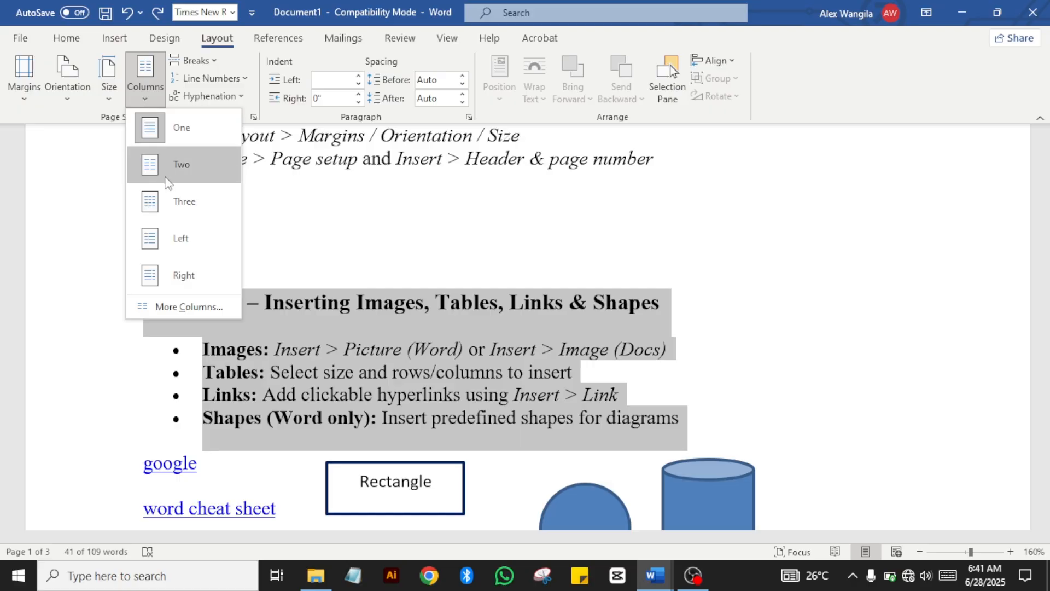
left_click(175, 164)
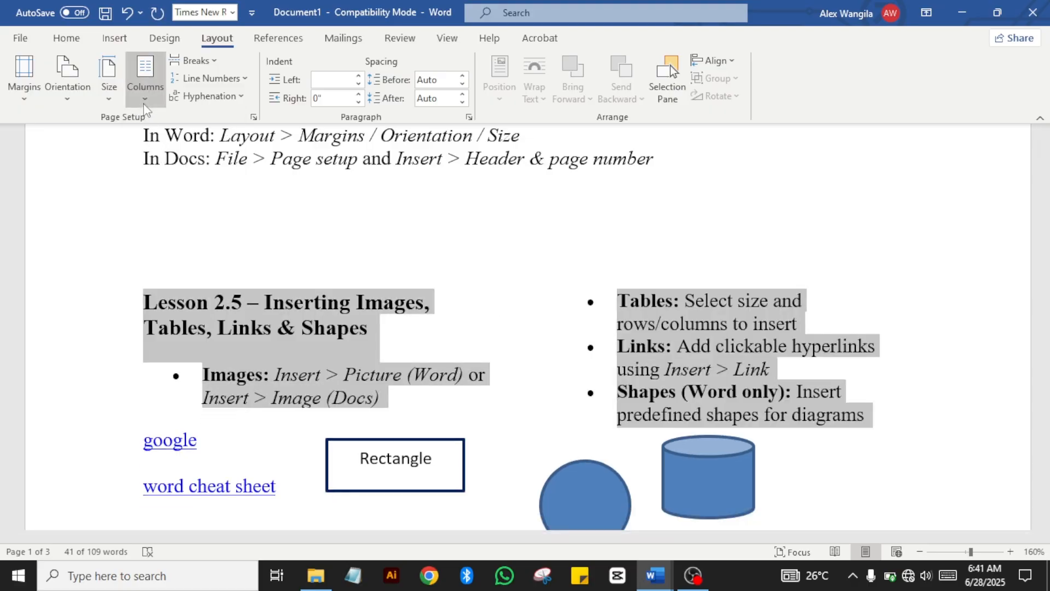
left_click(145, 82)
Step: Turn on Line between in the Columns settings and experiment with the column spacing
left_click(186, 307)
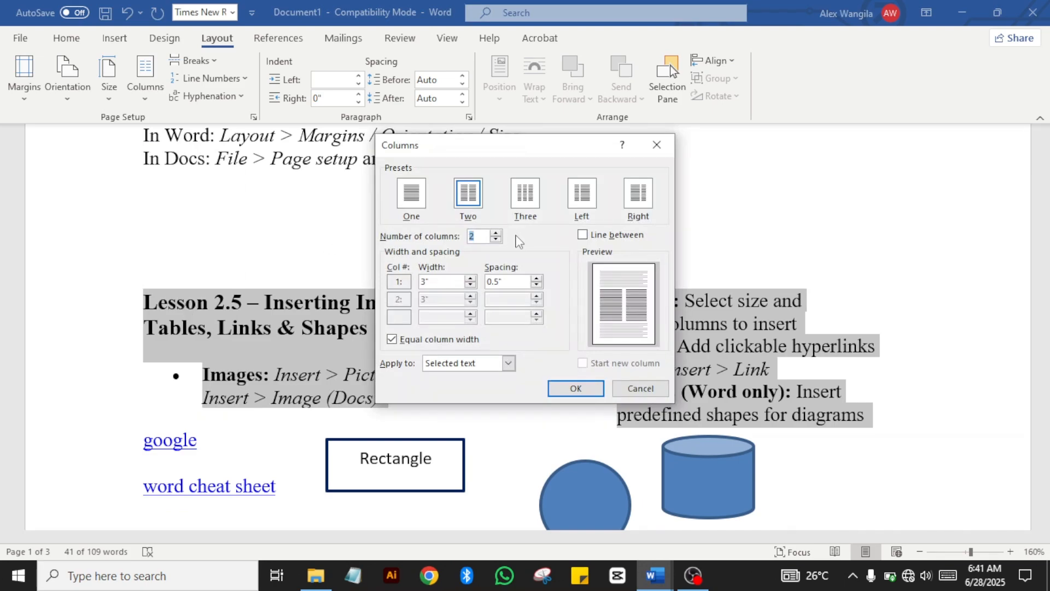
left_click(583, 237)
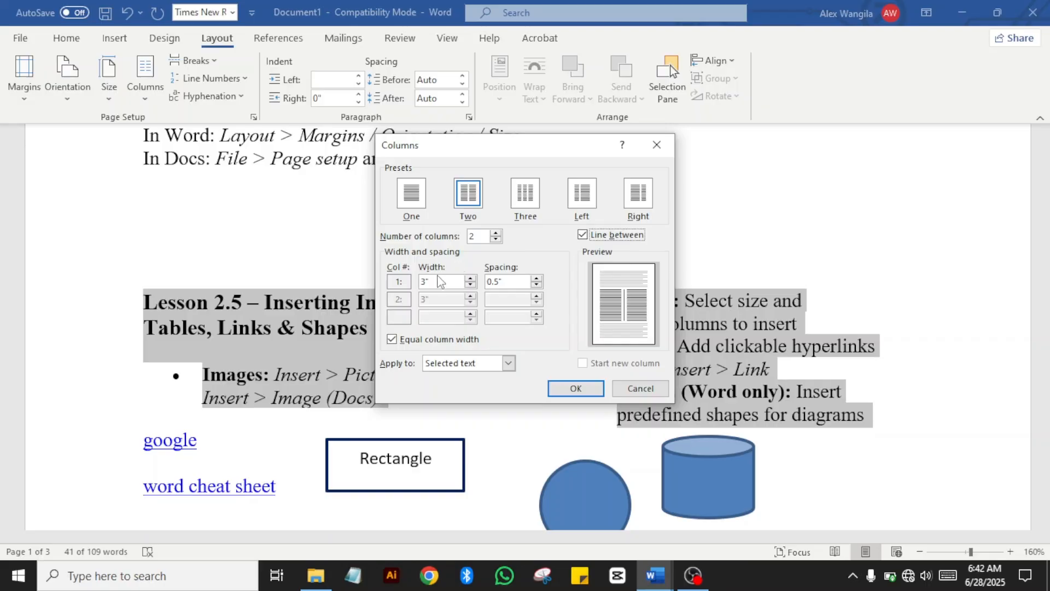
left_click(536, 278)
left_click(536, 278)
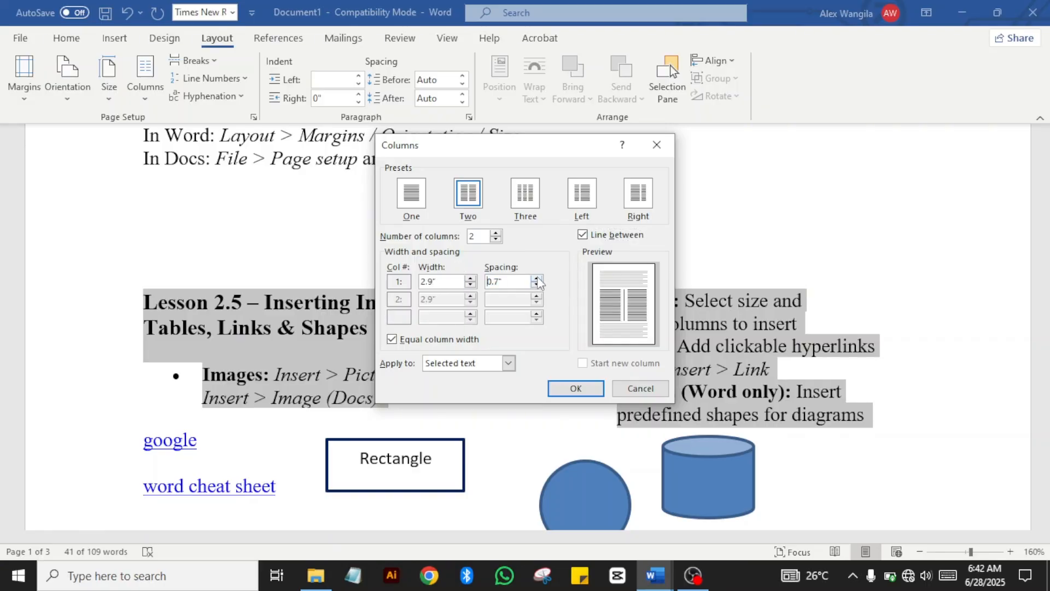
left_click(536, 278)
left_click(537, 278)
left_click(536, 278)
left_click(536, 278)
left_click(537, 278)
left_click(537, 287)
left_click(537, 286)
left_click(536, 287)
left_click(537, 287)
left_click(537, 287)
left_click(537, 287)
left_click(537, 286)
Step: Return the column spacing to 0.5" and apply the two columns with a divider
left_click(536, 285)
left_click(536, 285)
left_click(537, 285)
left_click(537, 285)
left_click(536, 285)
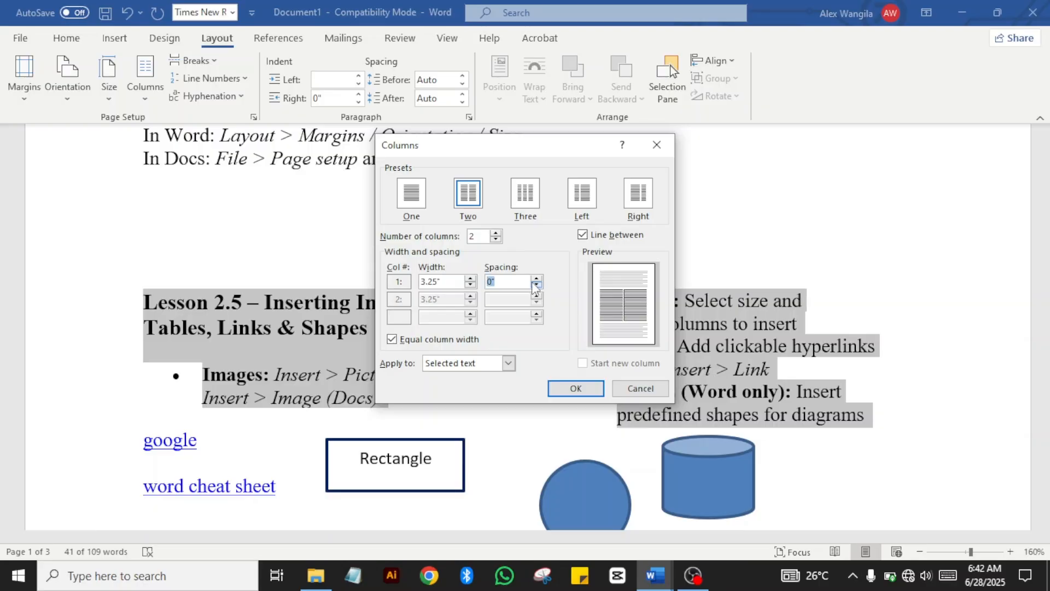
left_click(537, 279)
left_click(537, 280)
left_click(537, 279)
left_click(537, 279)
left_click(537, 278)
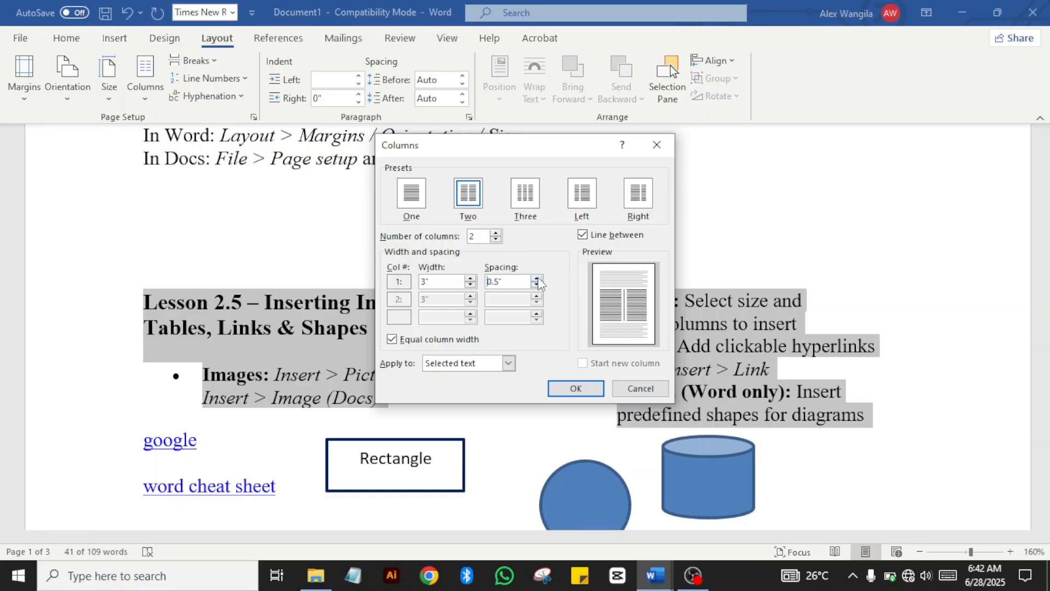
left_click(574, 390)
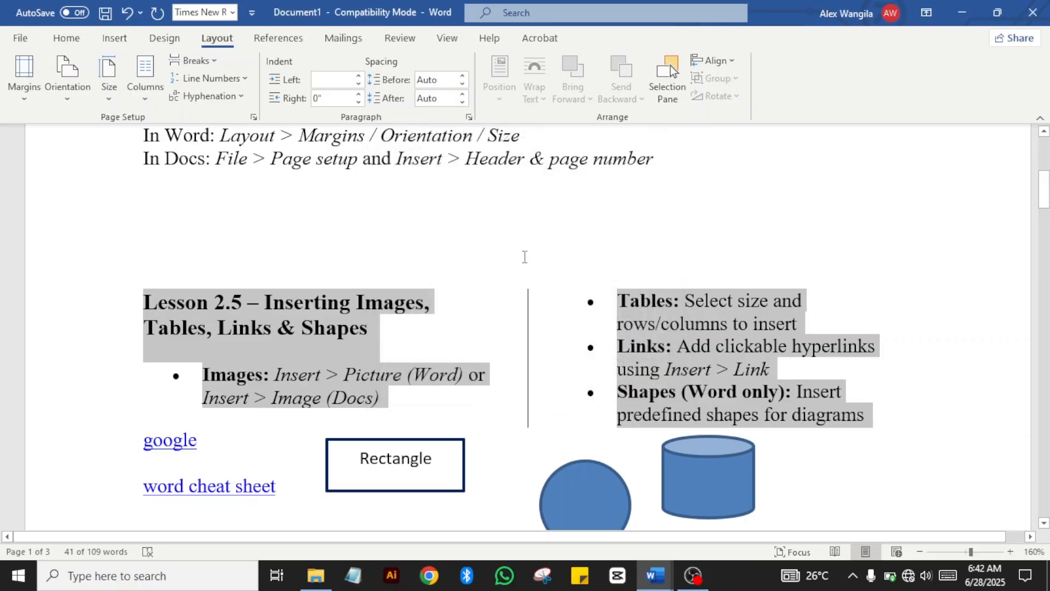
left_click(524, 256)
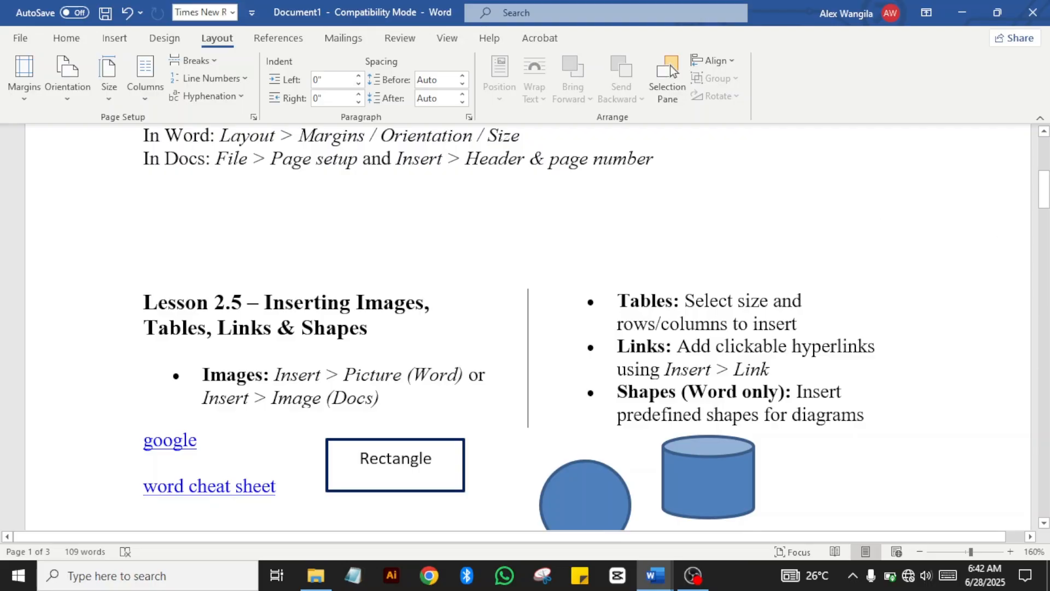
Step: Zoom out from 160% to 80% and scroll back up to the Lesson 2.6 heading
left_click_drag(1045, 197, 1045, 182)
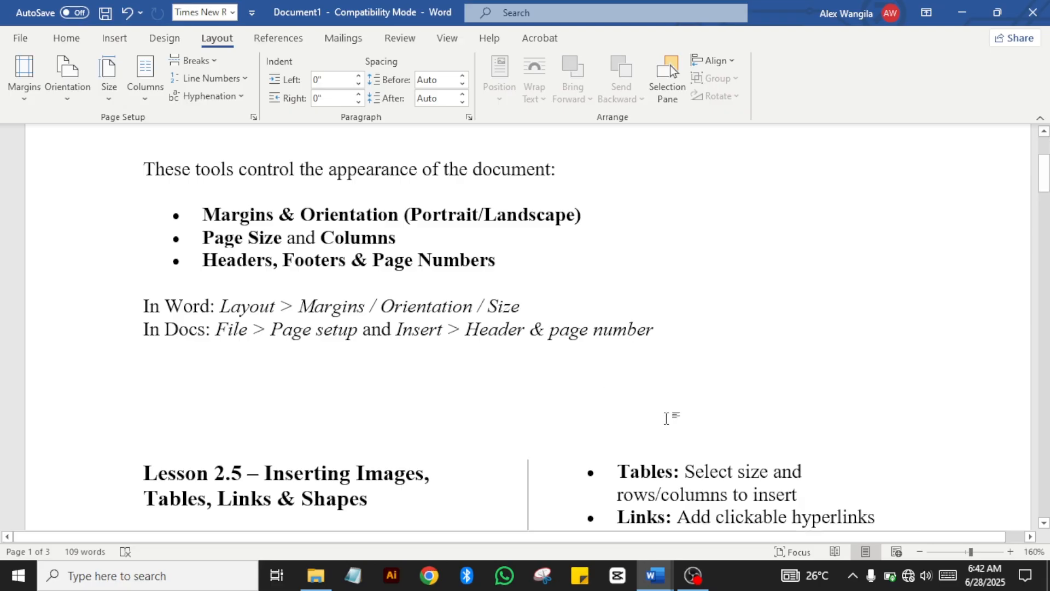
left_click(920, 551)
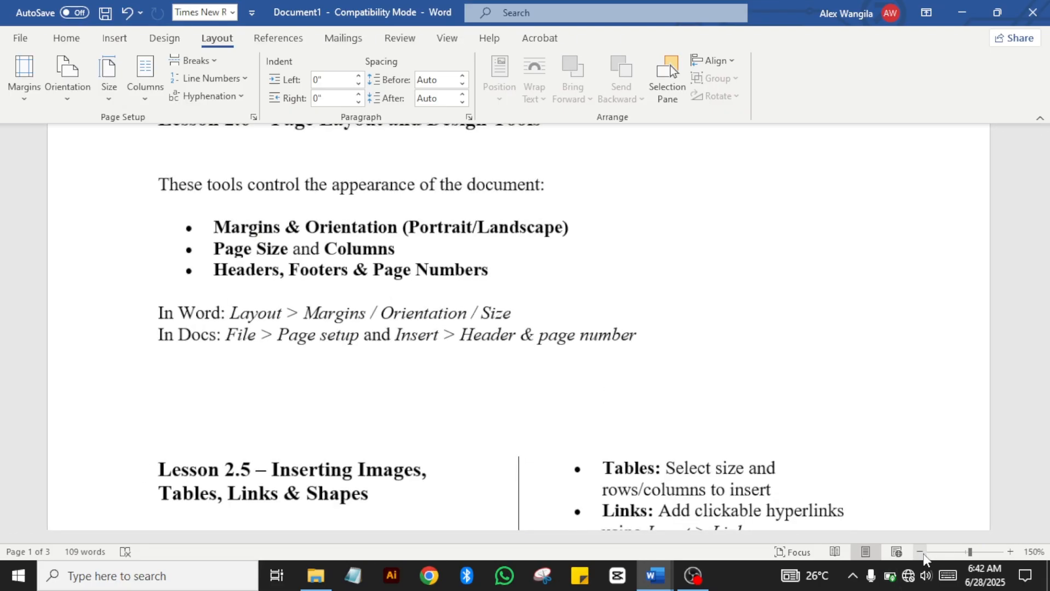
left_click(921, 552)
left_click(920, 552)
left_click(921, 551)
left_click(920, 552)
left_click(921, 552)
left_click(920, 552)
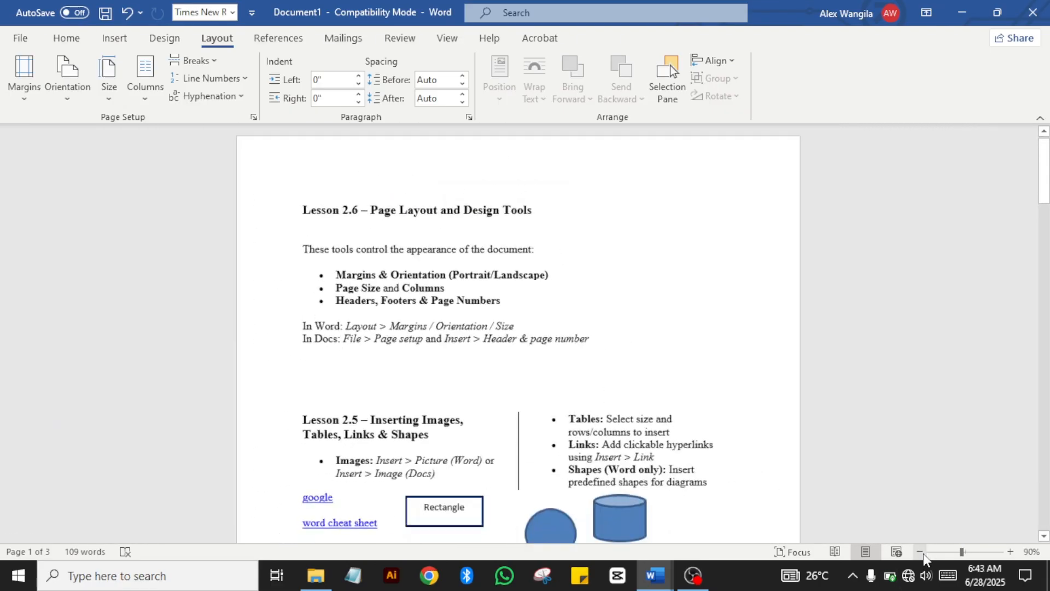
left_click(921, 551)
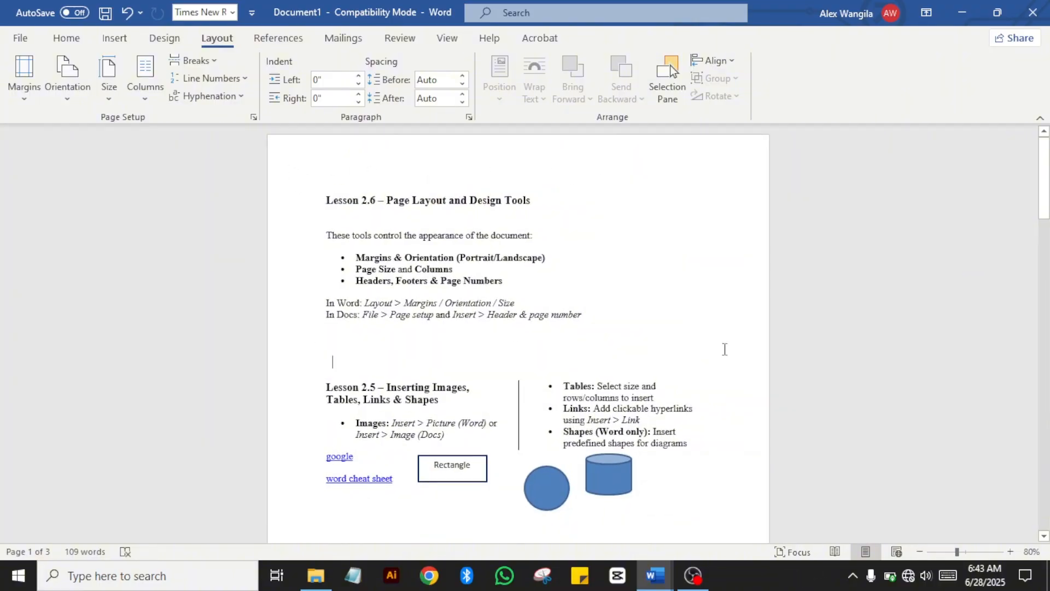
left_click_drag(1044, 186, 1039, 217)
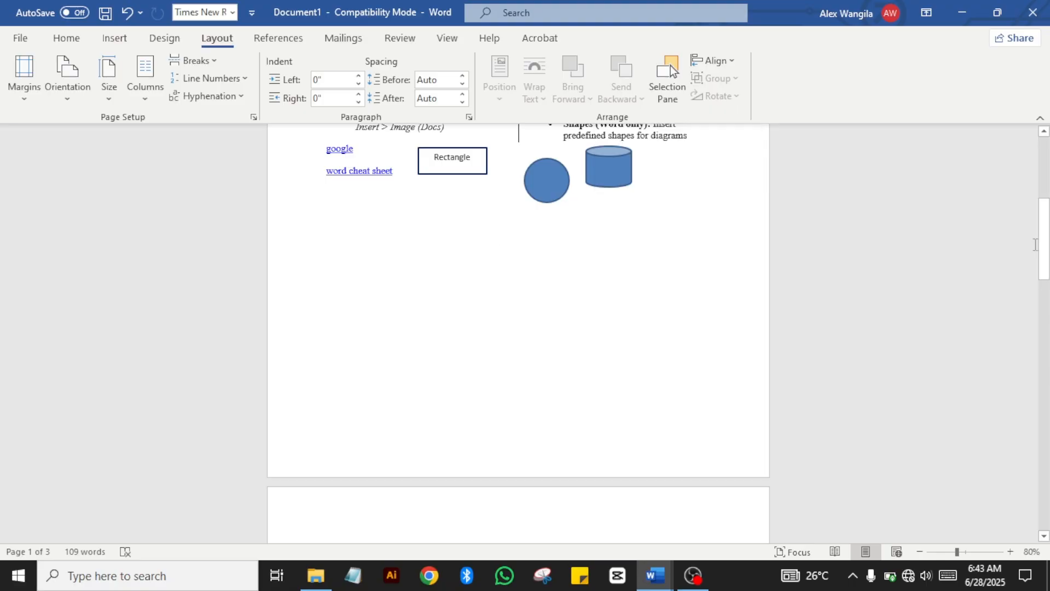
left_click_drag(1044, 246, 1033, 183)
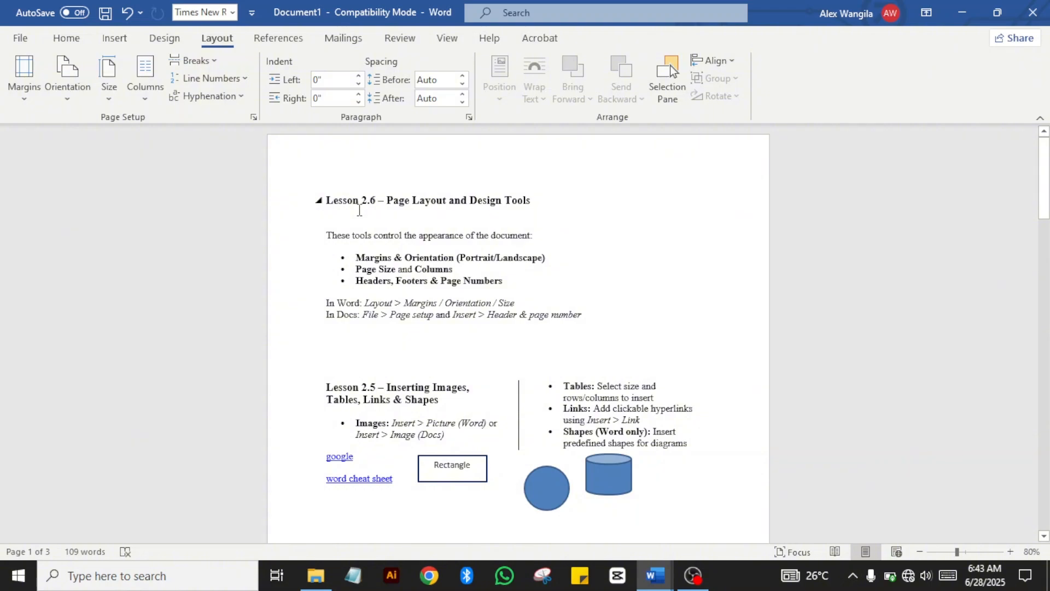
Step: Insert a three-column blank header, then undo it
left_click(115, 37)
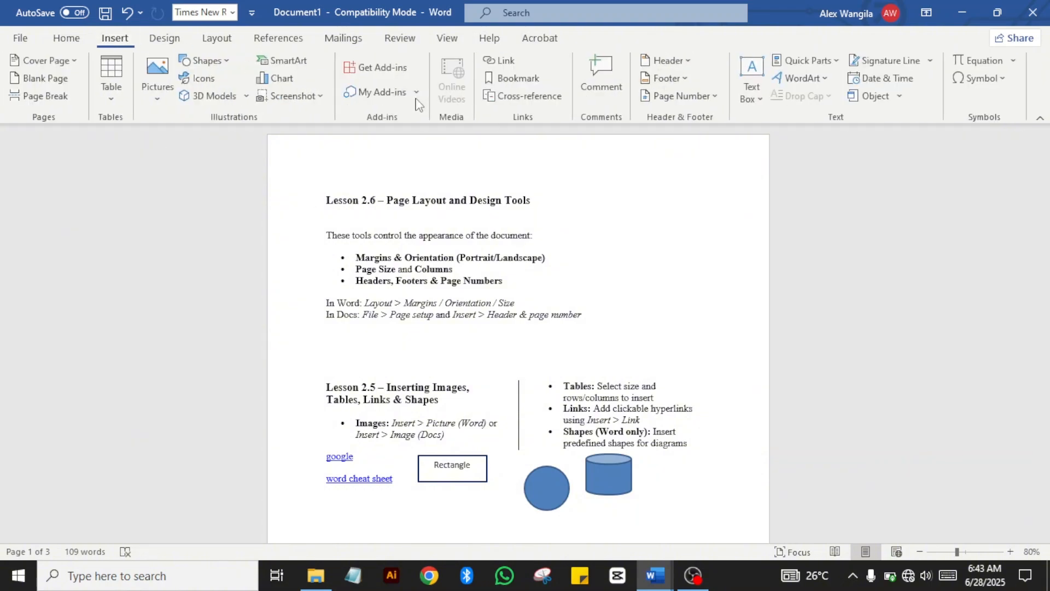
left_click(684, 61)
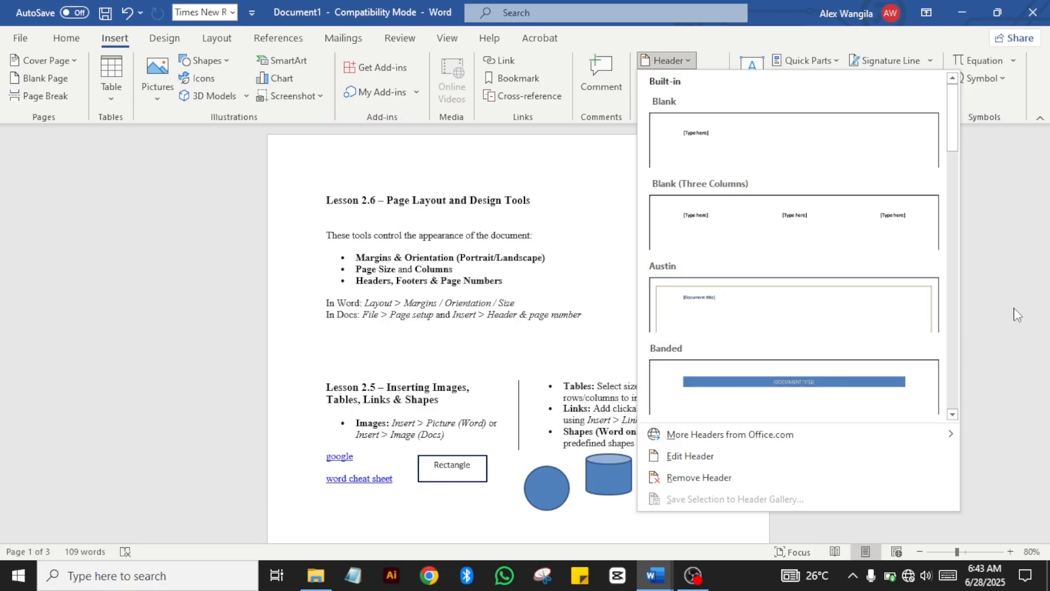
left_click_drag(954, 124, 935, 268)
scroll(934, 267, "up", 1)
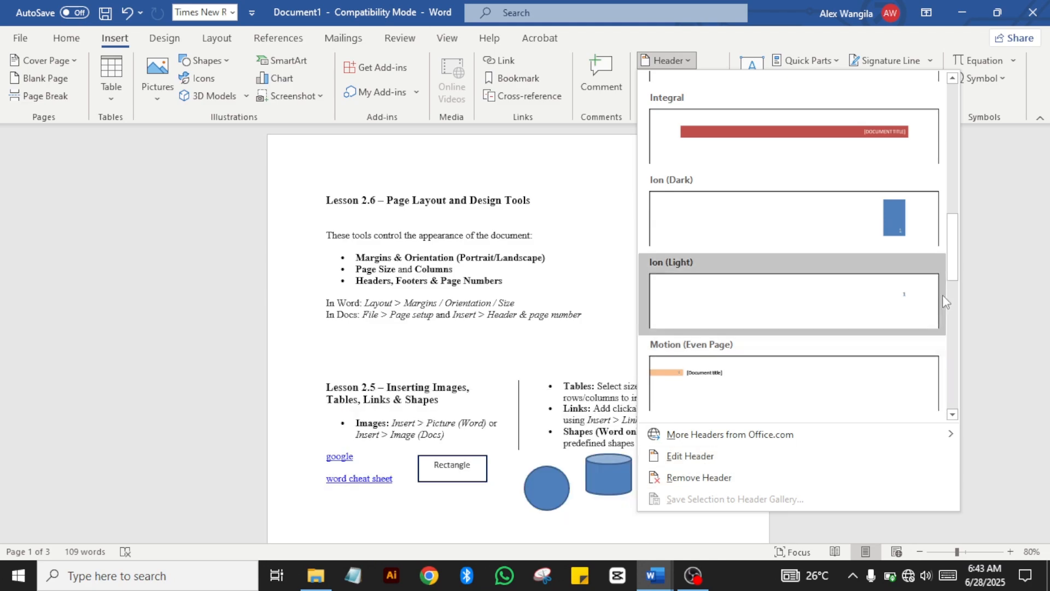
left_click_drag(956, 239, 952, 61)
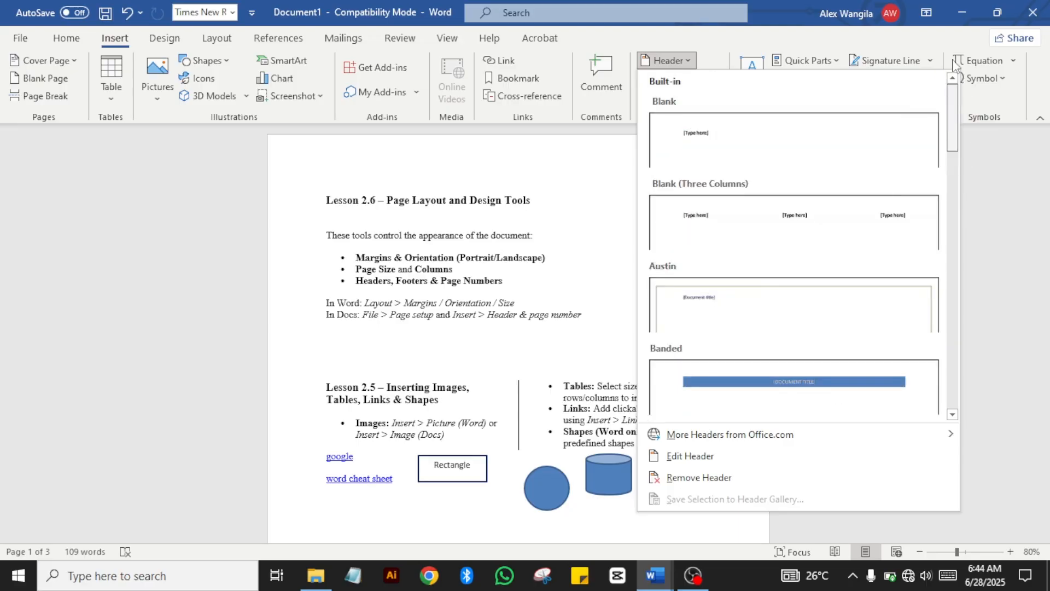
left_click(740, 177)
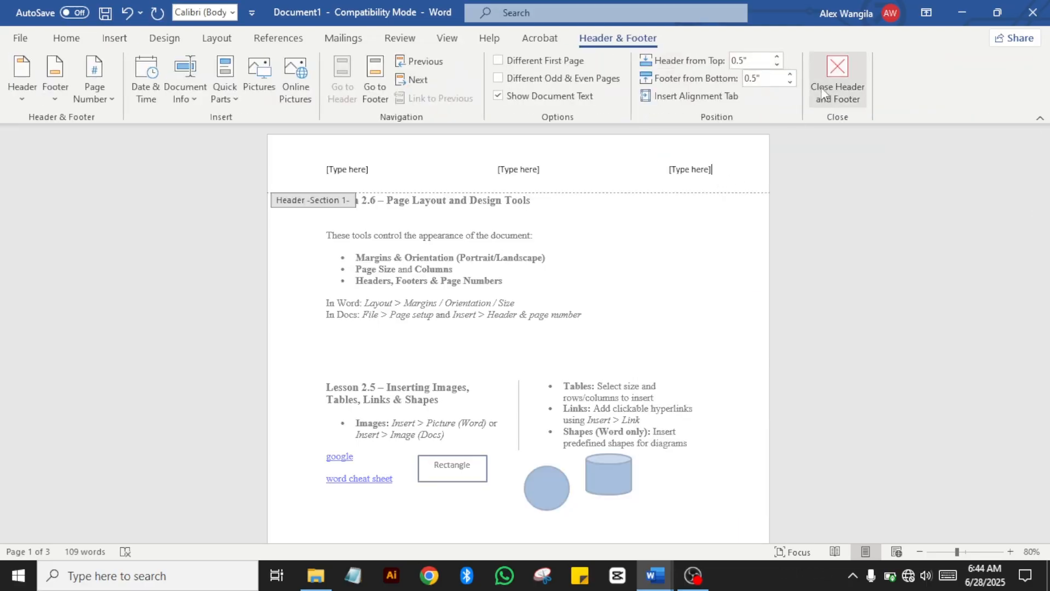
left_click(821, 86)
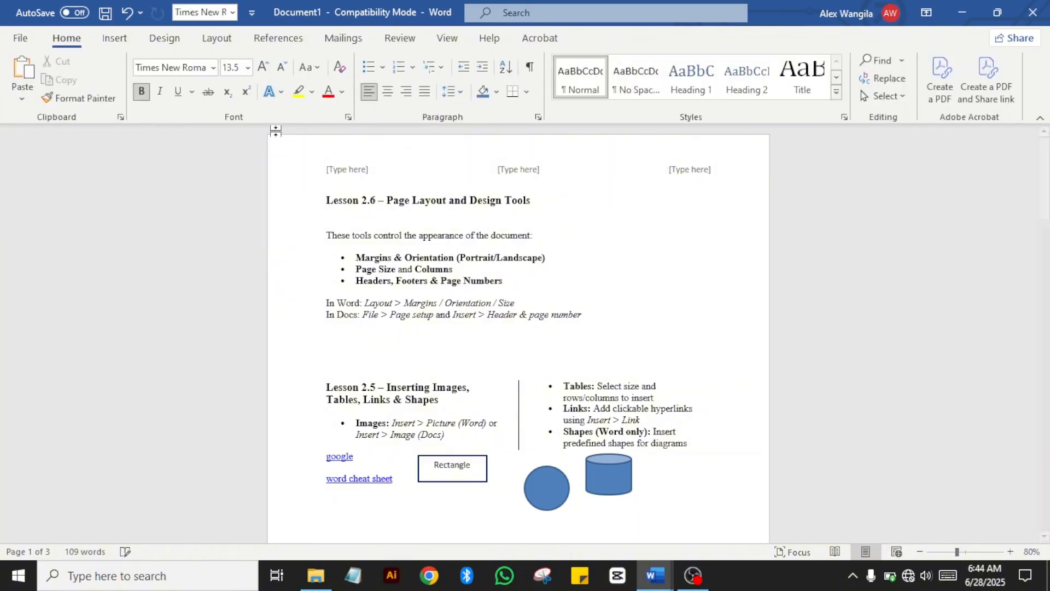
left_click(127, 12)
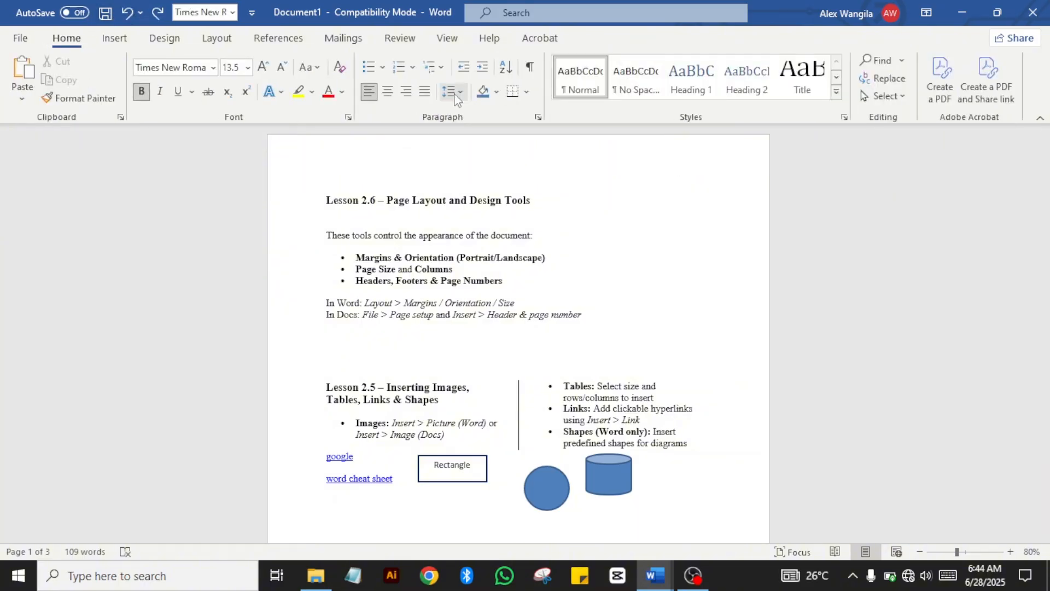
Step: Insert a plain Blank header reading 'Digital Computer Camp' and close header editing
left_click(114, 38)
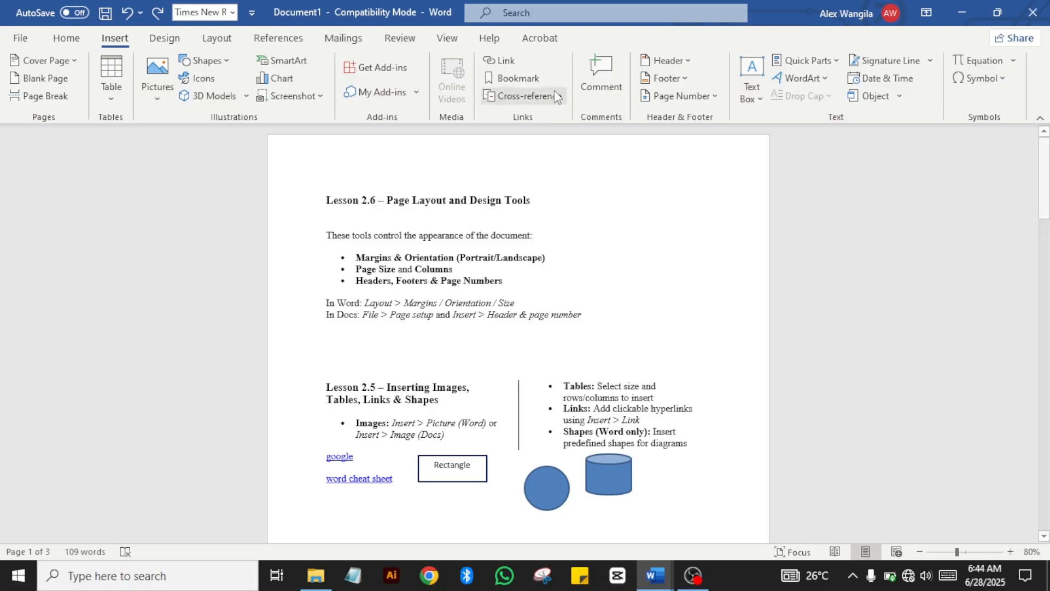
left_click(672, 59)
left_click(829, 143)
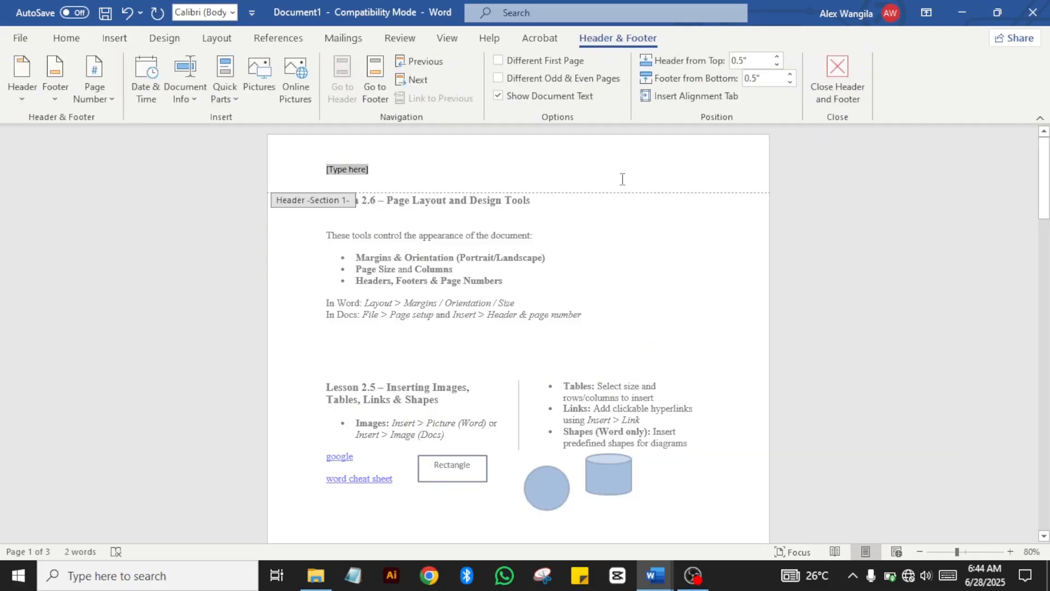
type("Digital Computer Camp")
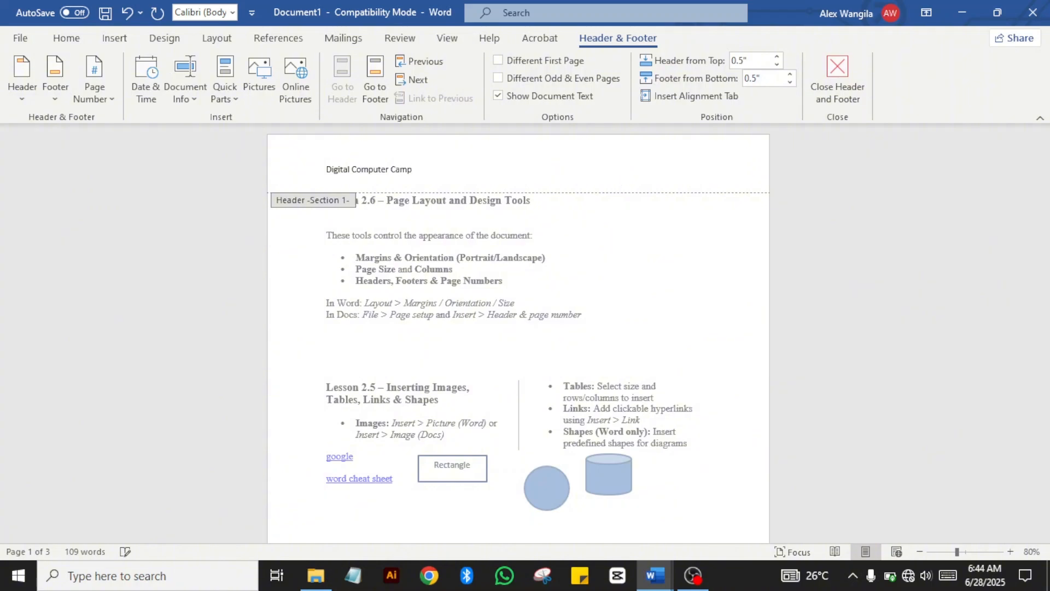
left_click(842, 74)
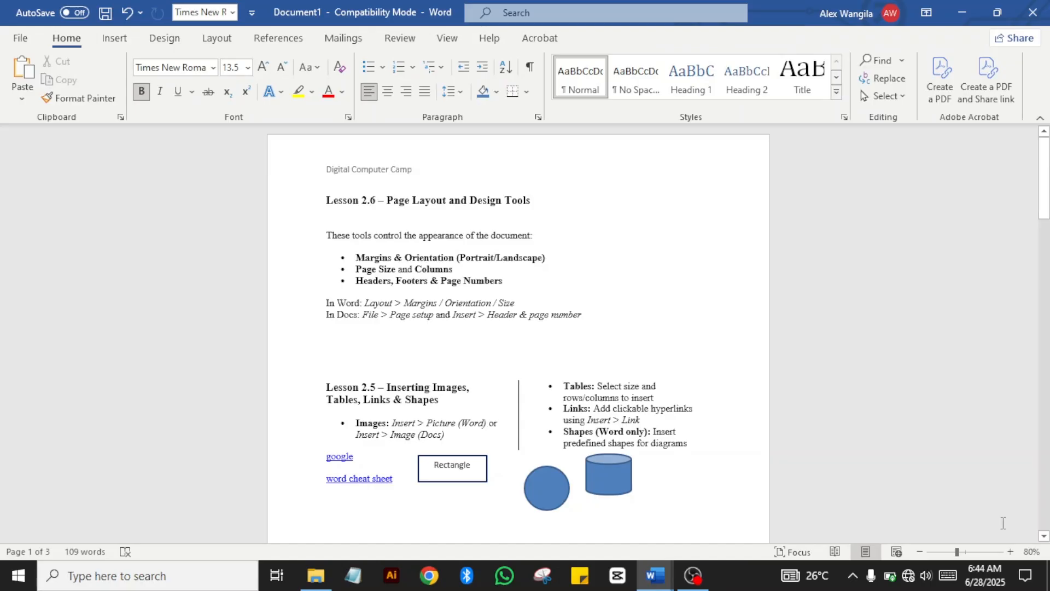
Step: Zoom to 130% and scroll through the pages to check the 'Digital Computer Camp' header
left_click(1010, 551)
left_click(1010, 551)
left_click(1010, 552)
left_click(1010, 551)
left_click(1010, 551)
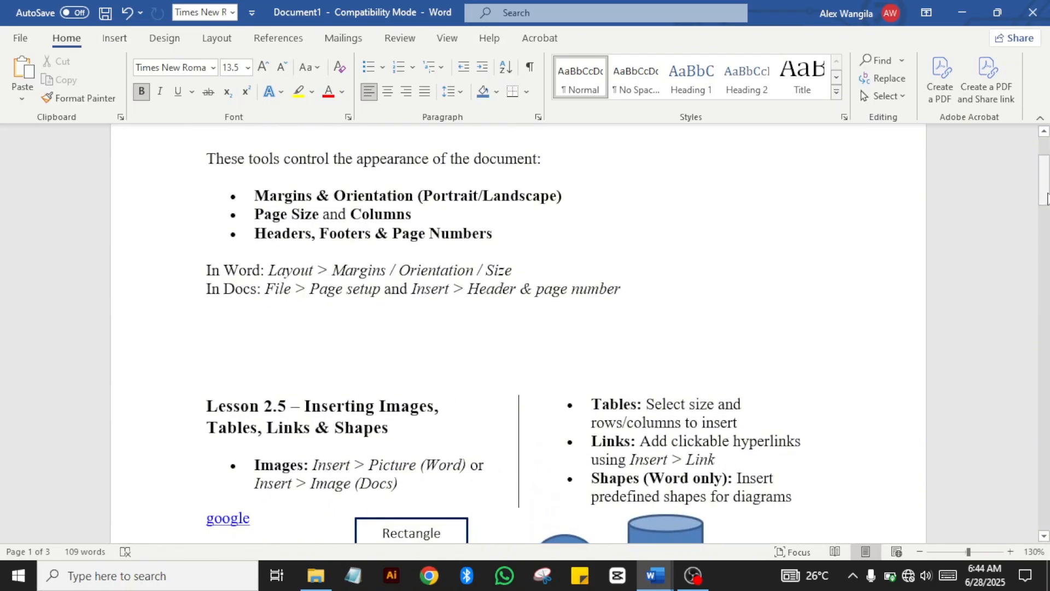
left_click_drag(1045, 198, 1044, 134)
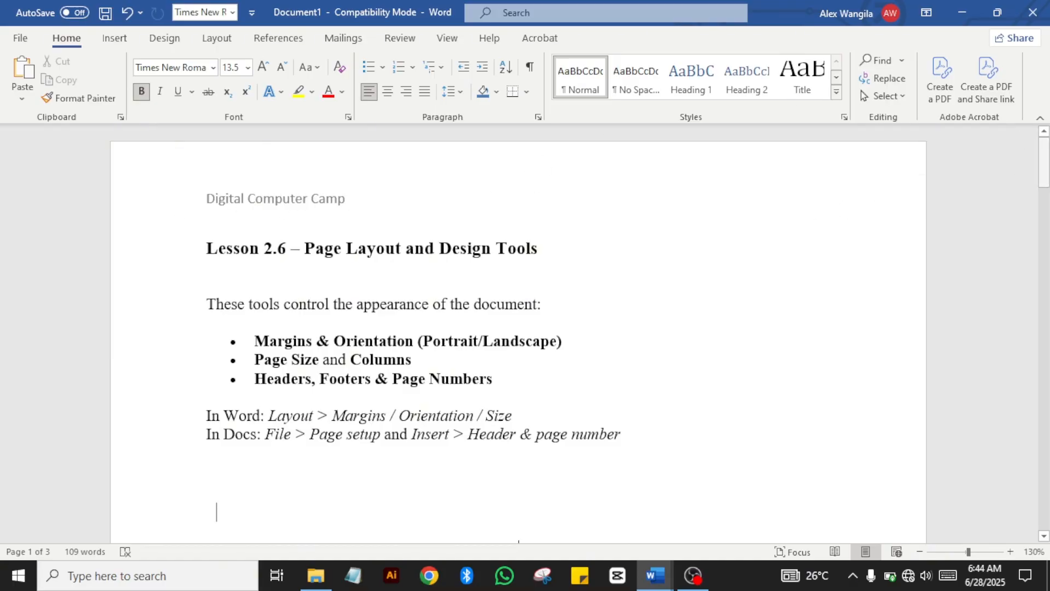
left_click_drag(1045, 167, 1040, 282)
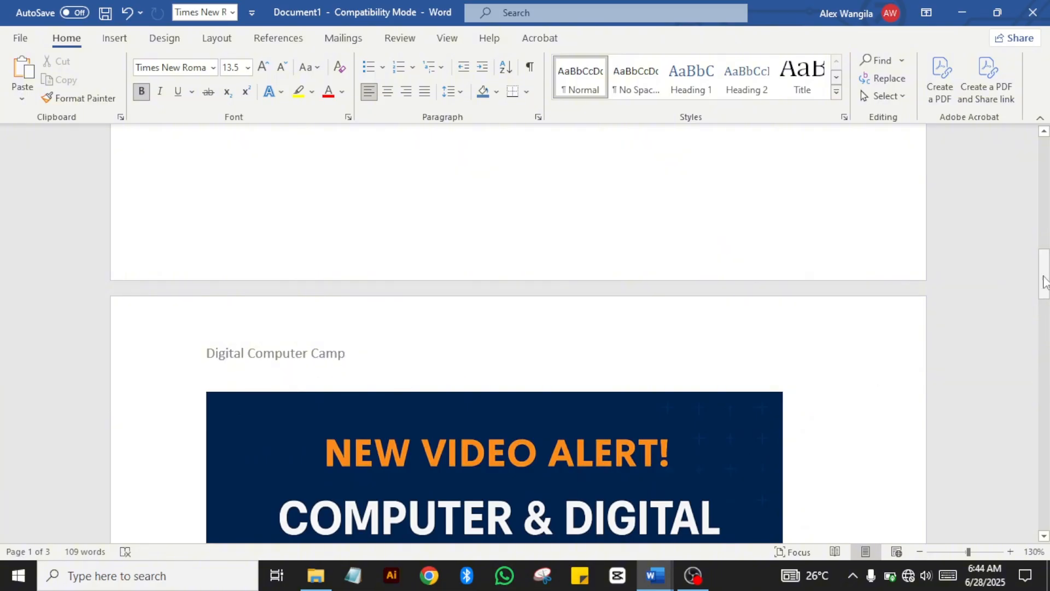
left_click_drag(1044, 290, 1029, 413)
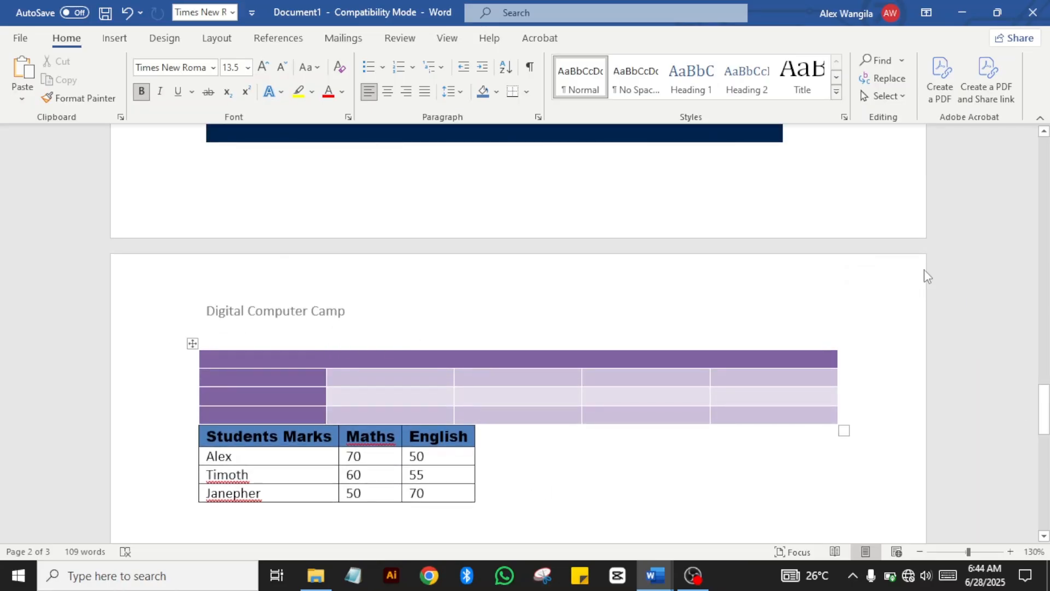
left_click_drag(1043, 415, 1043, 164)
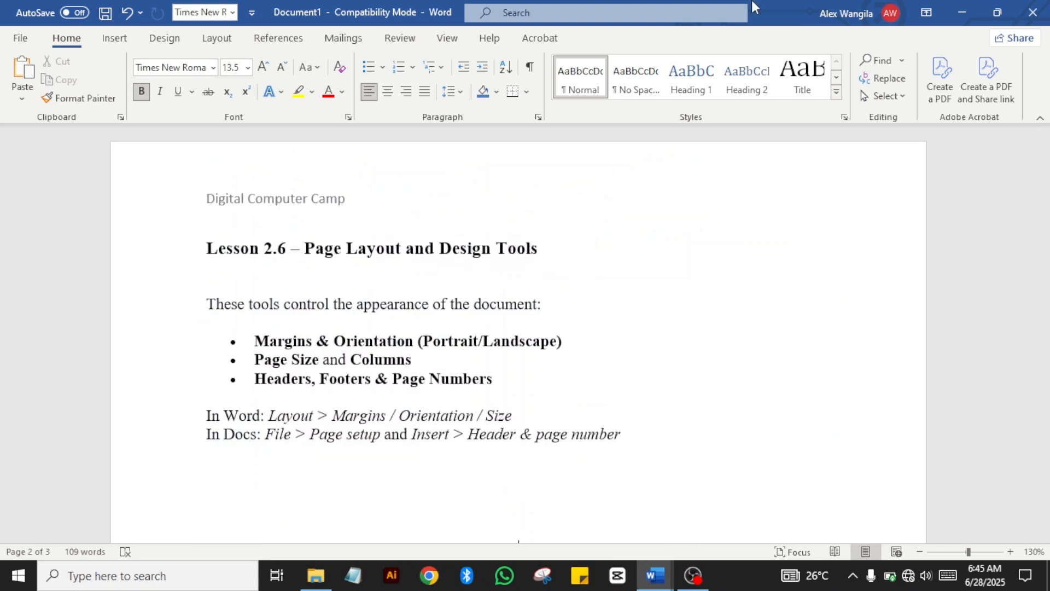
Step: Add a Blank footer reading 'Making Learning digital skills possible for all' and close footer editing
left_click(115, 38)
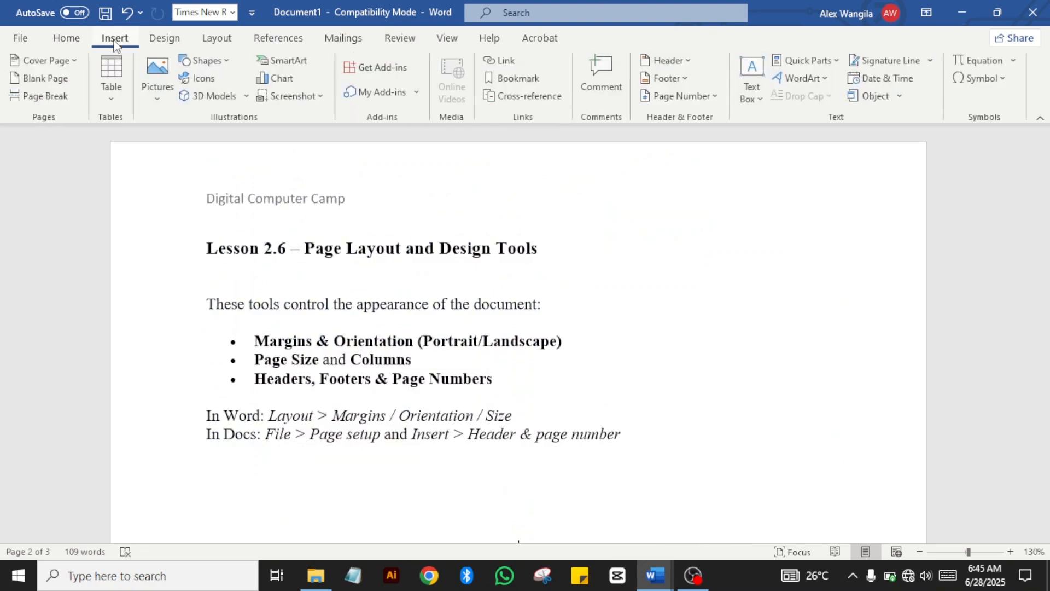
left_click(665, 89)
left_click(664, 80)
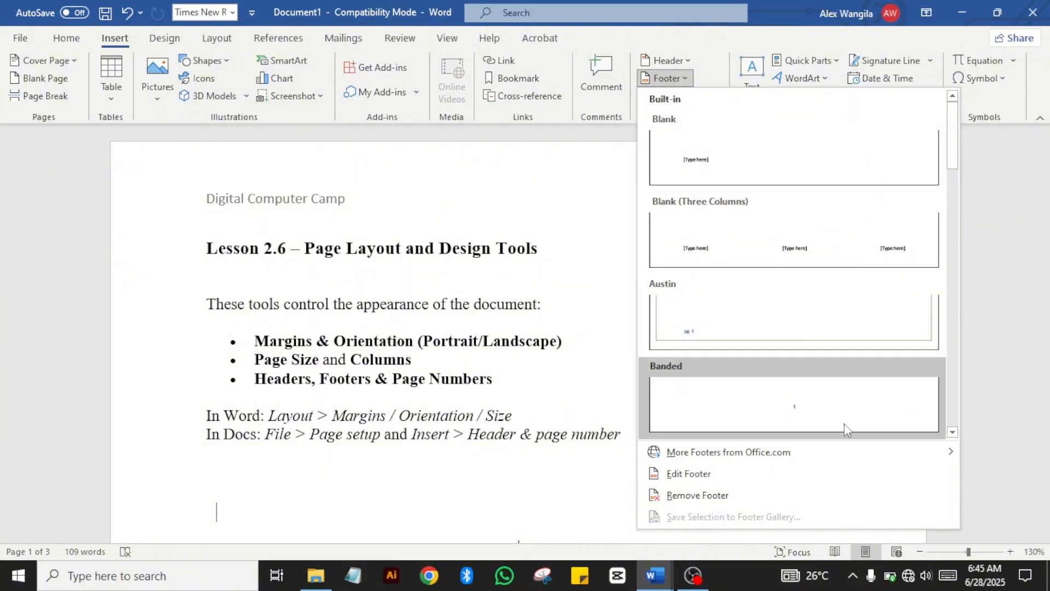
left_click(821, 175)
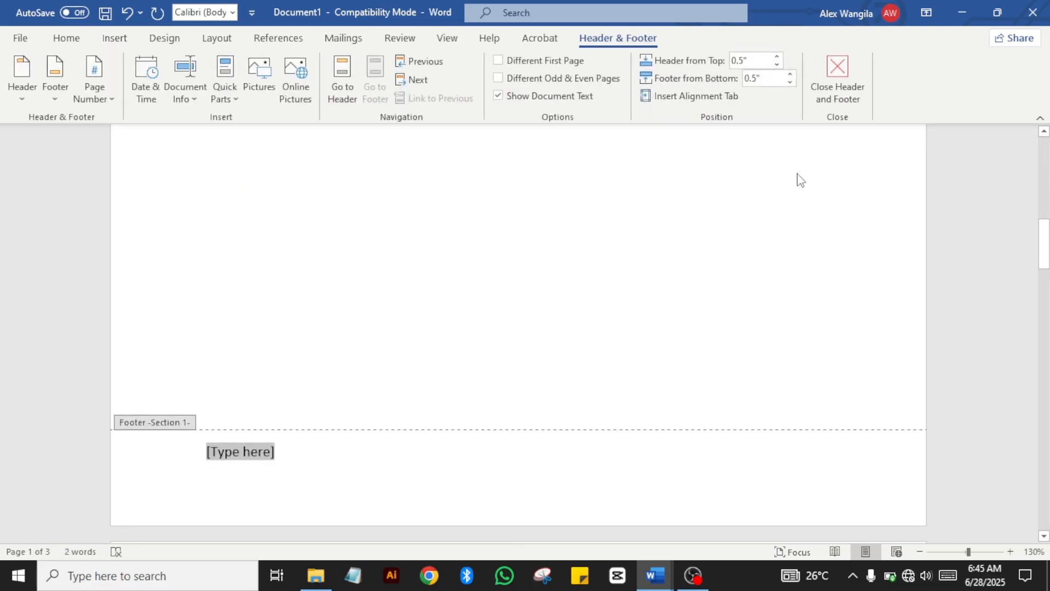
type("Making Learning digital skills")
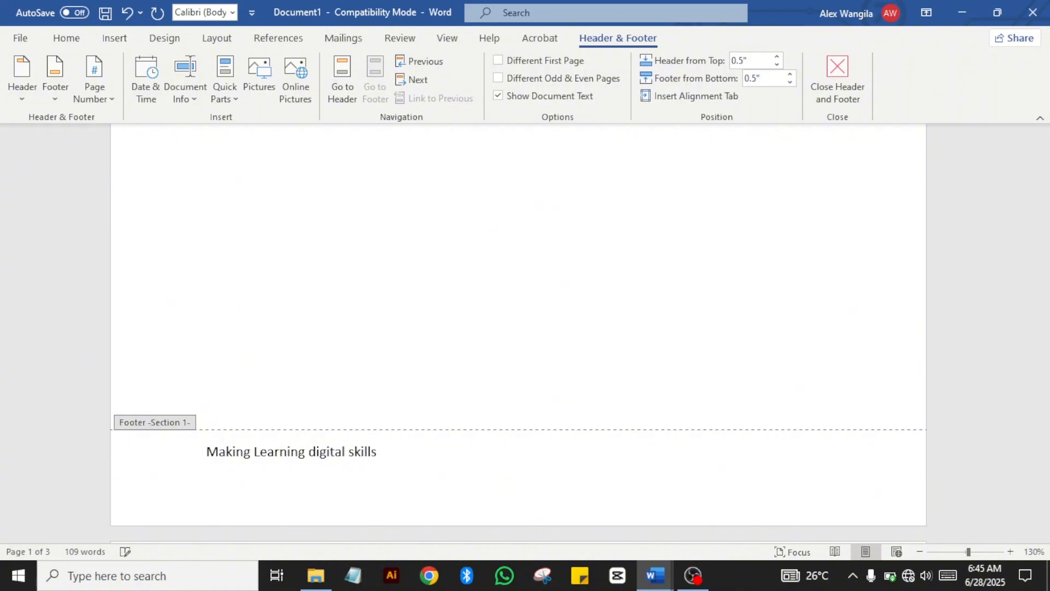
type("possible for all")
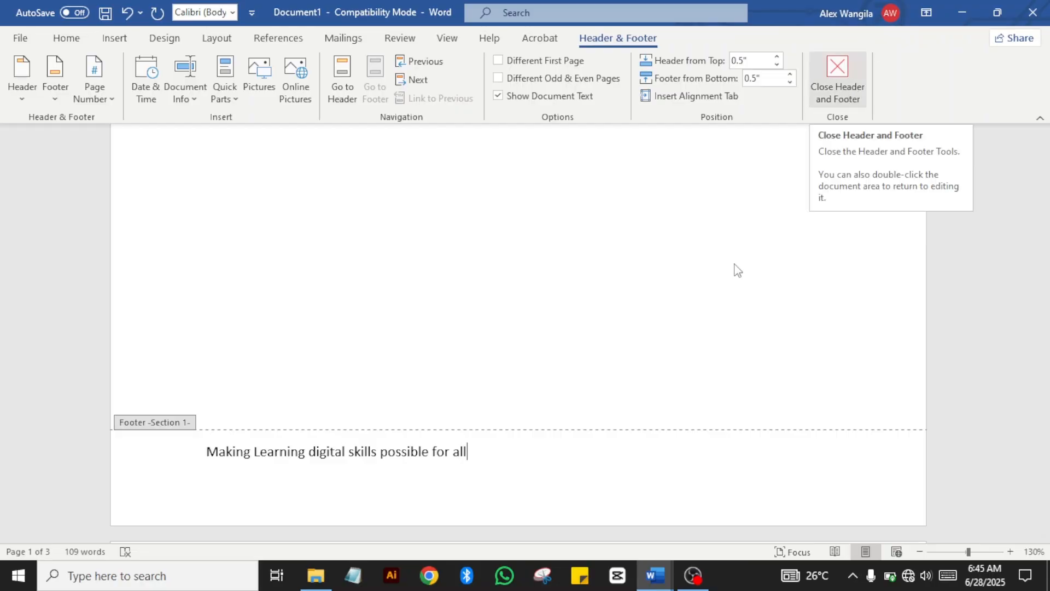
left_click(845, 82)
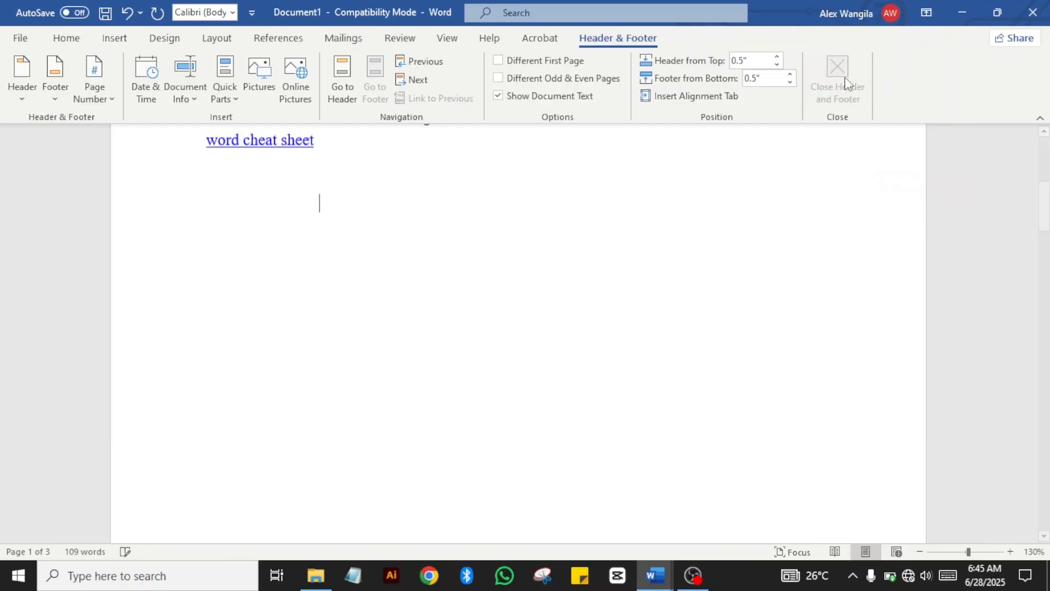
left_click_drag(1042, 216, 1044, 174)
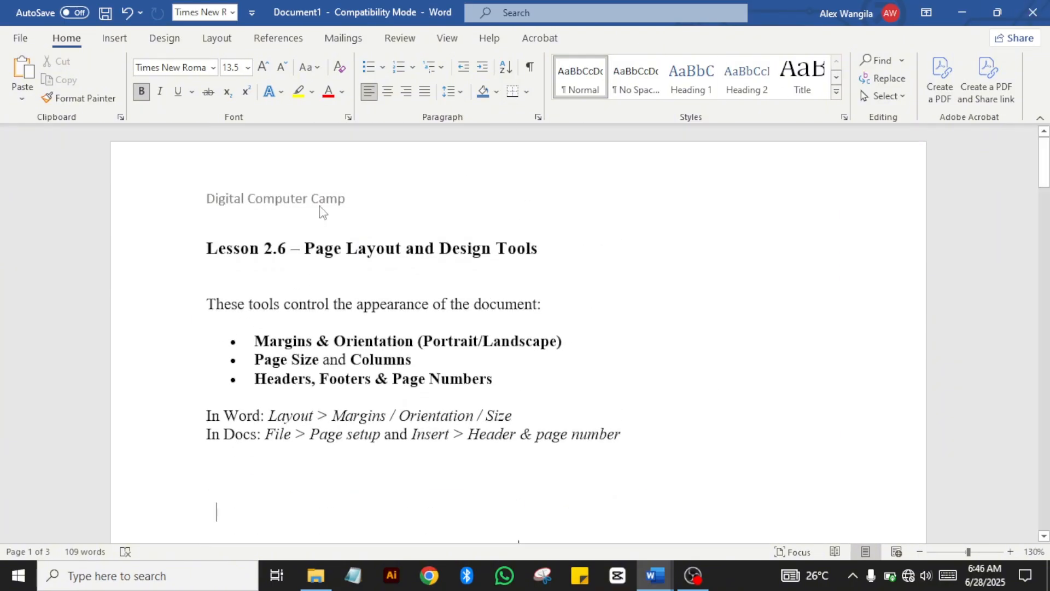
Step: Format the 'Digital Computer Camp' header as Times New Roman, bold, 14 pt
double_click(337, 205)
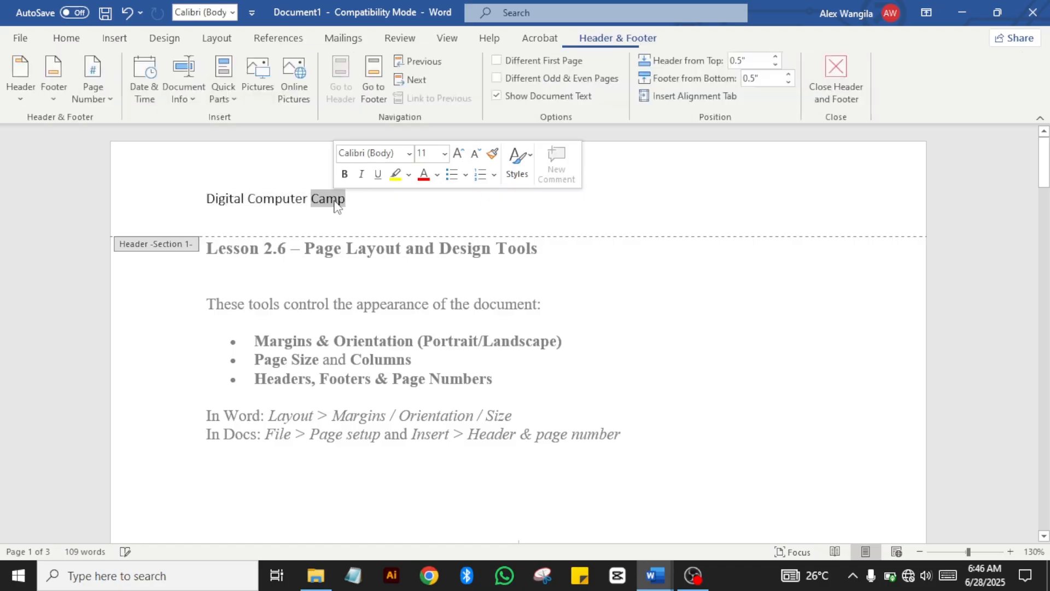
left_click(348, 202)
left_click_drag(348, 202, 206, 201)
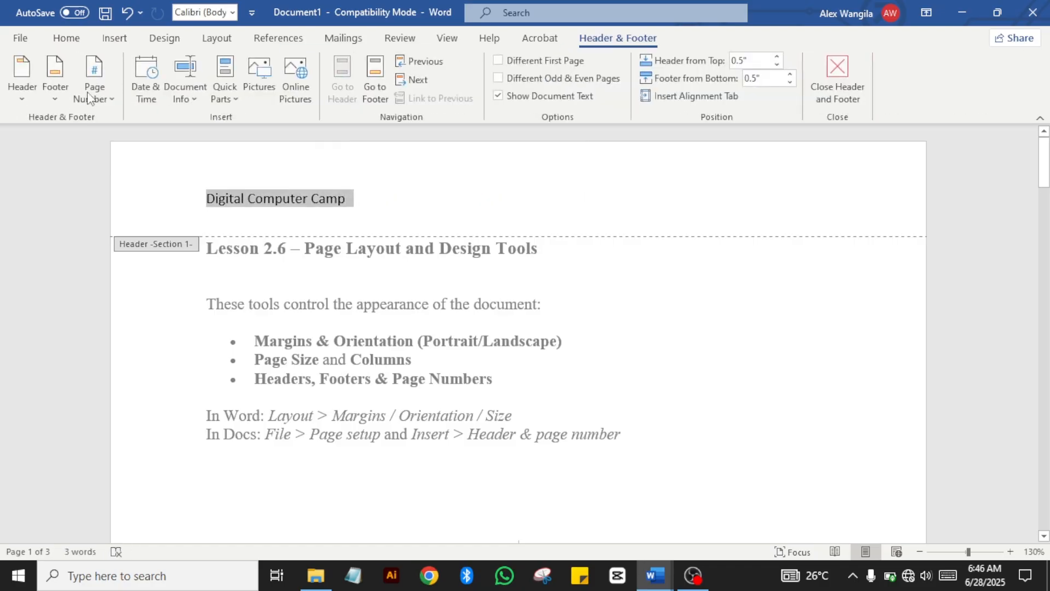
left_click(65, 38)
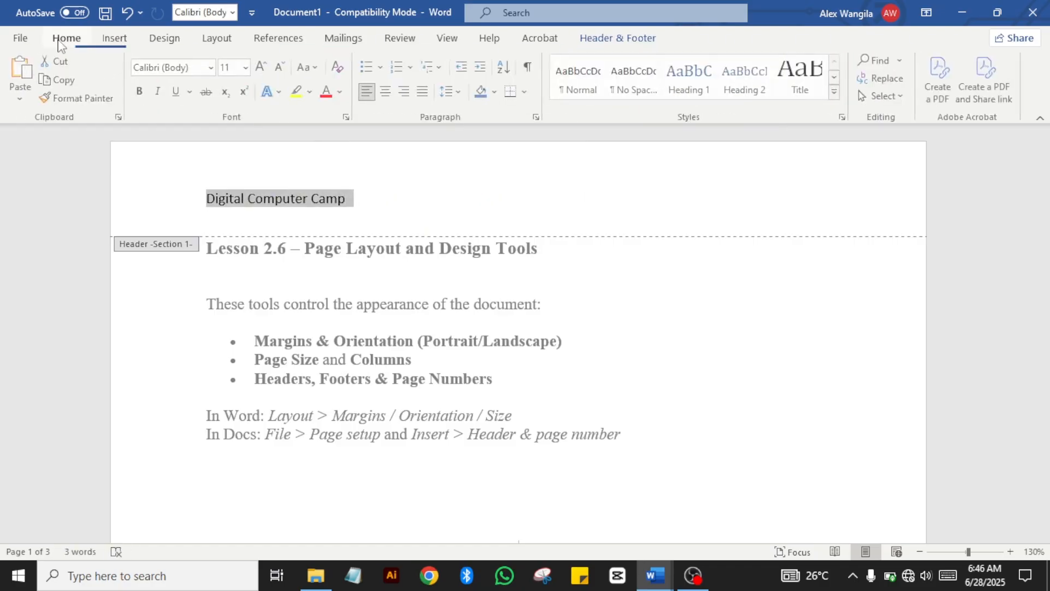
left_click(213, 66)
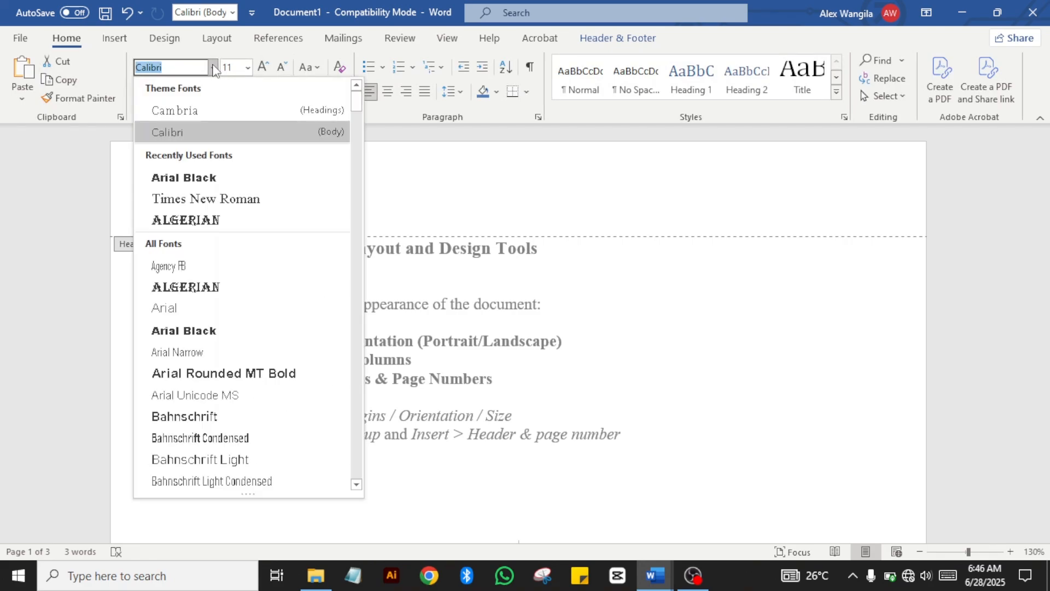
left_click(205, 199)
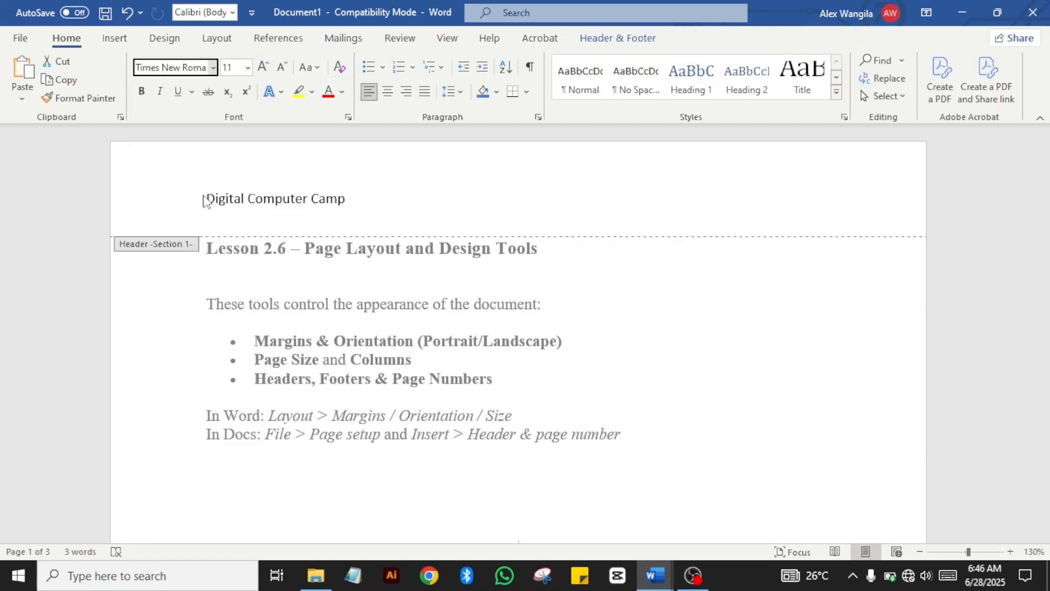
left_click(142, 92)
left_click(248, 67)
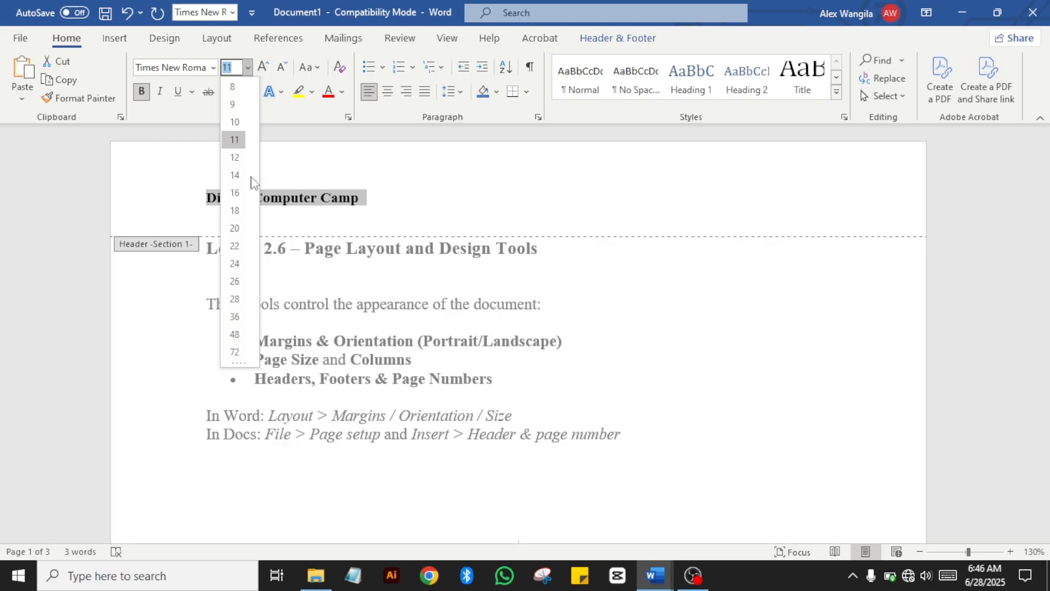
left_click(234, 173)
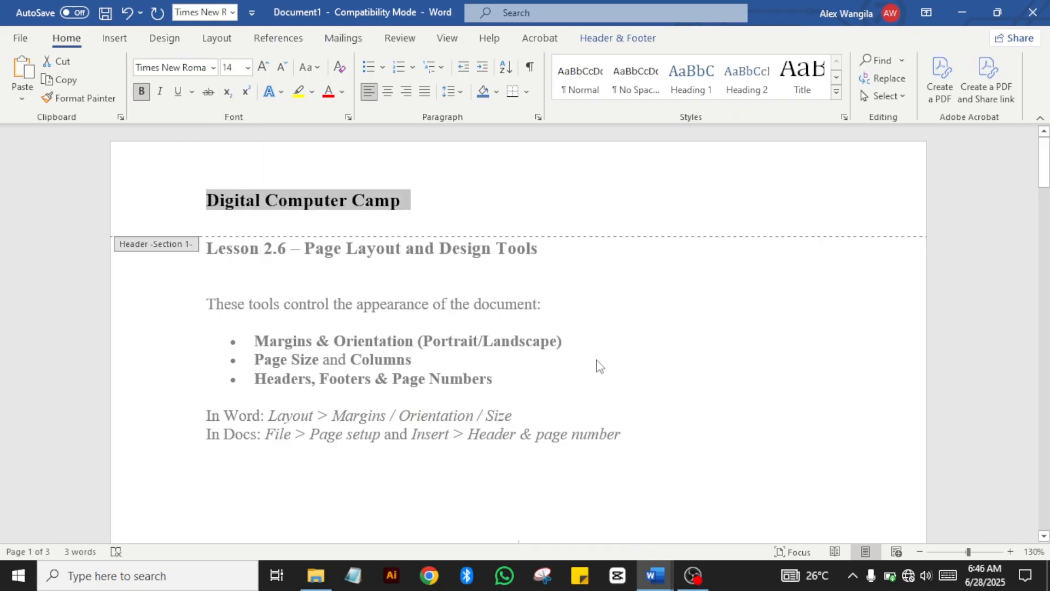
left_click(628, 40)
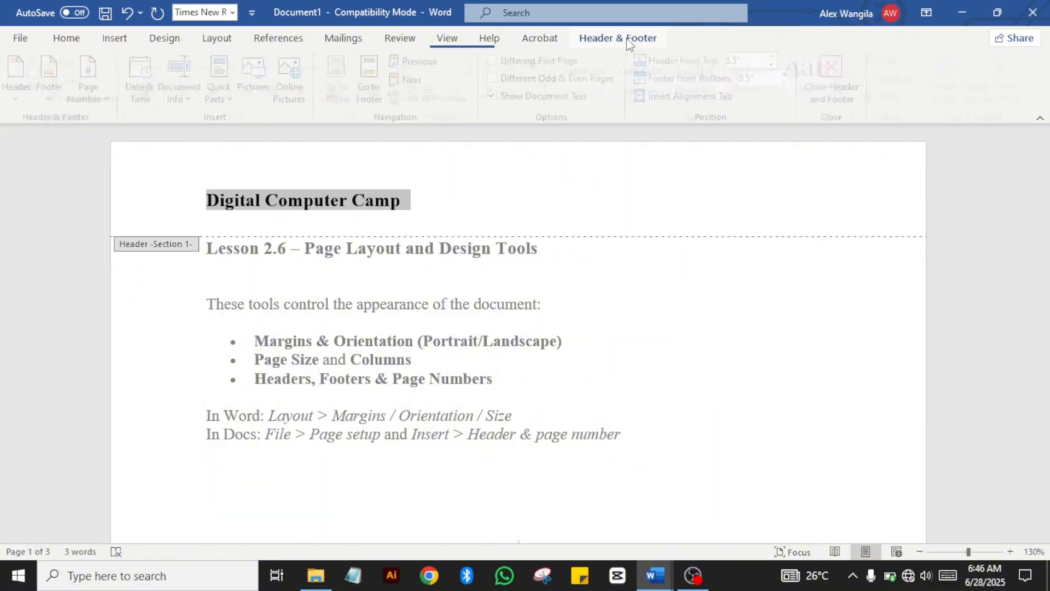
left_click(863, 74)
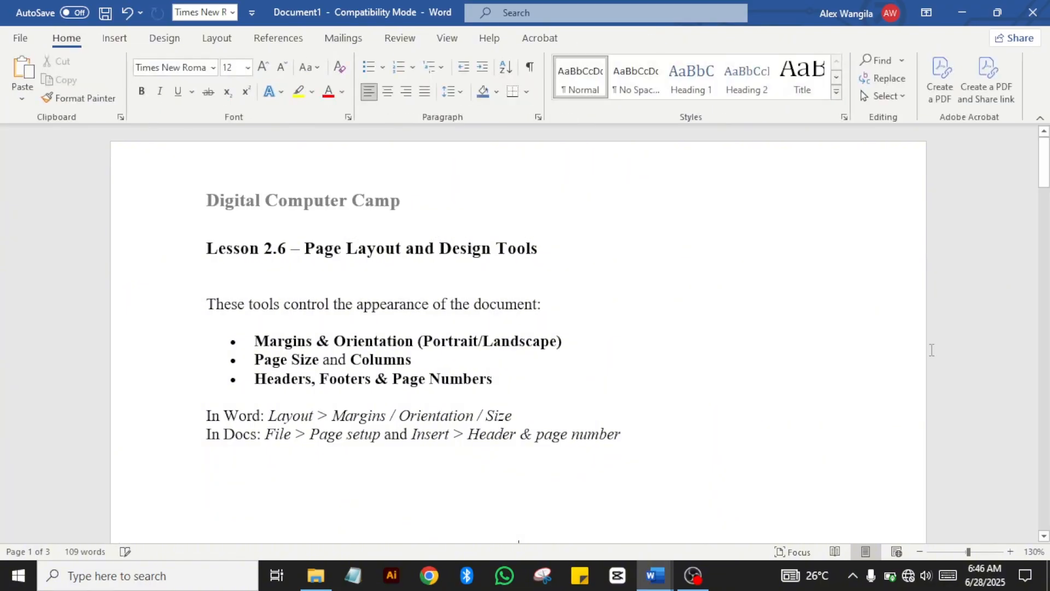
left_click_drag(1045, 138, 1041, 277)
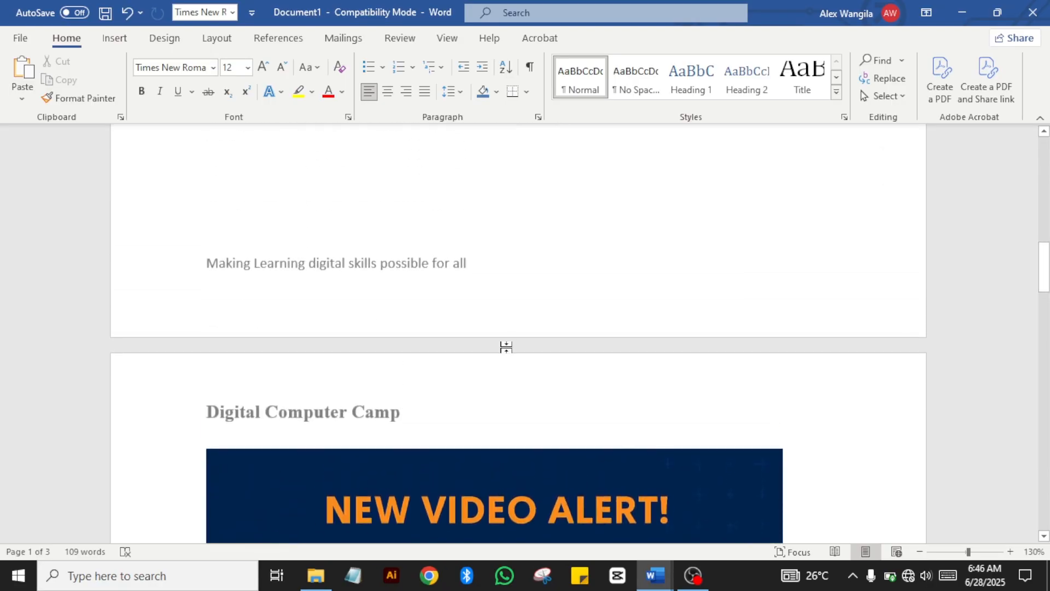
Step: Make the footer tagline 'Making Learning digital skills possible for all' bold 14 pt Times New Roman
double_click(429, 272)
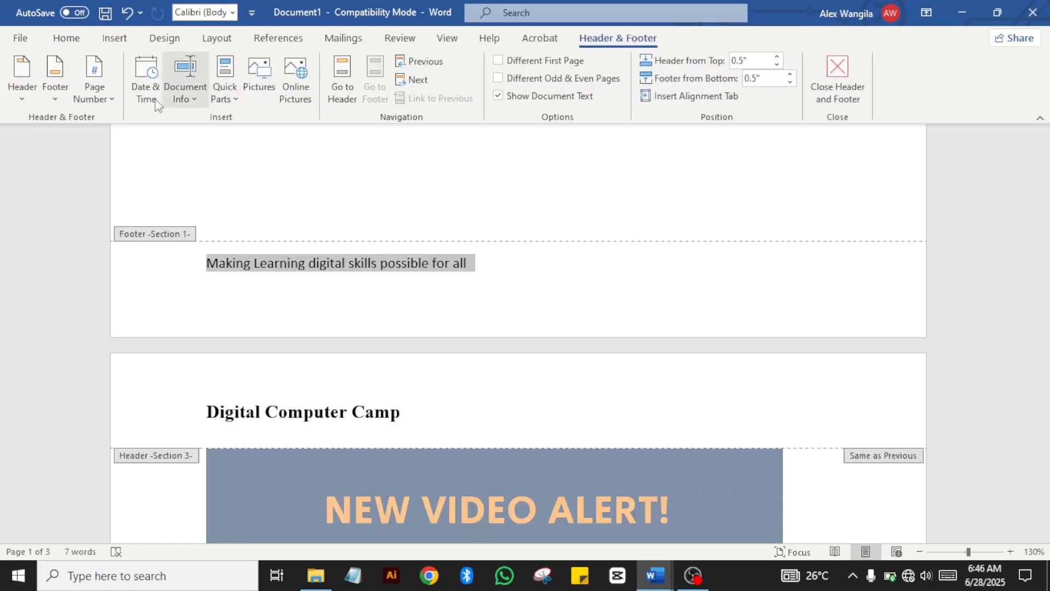
left_click(68, 38)
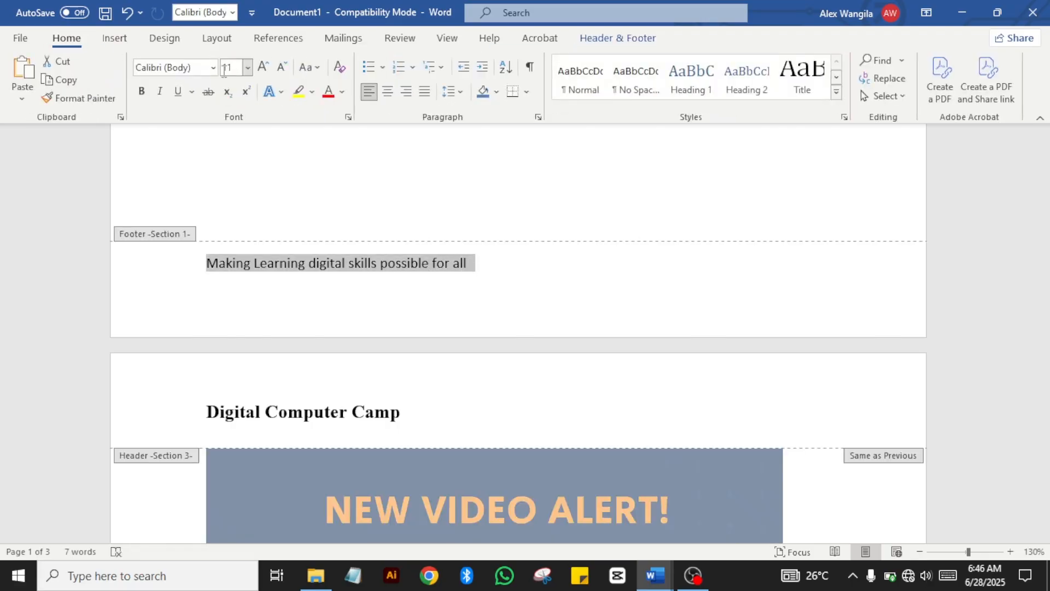
left_click(212, 67)
left_click(207, 176)
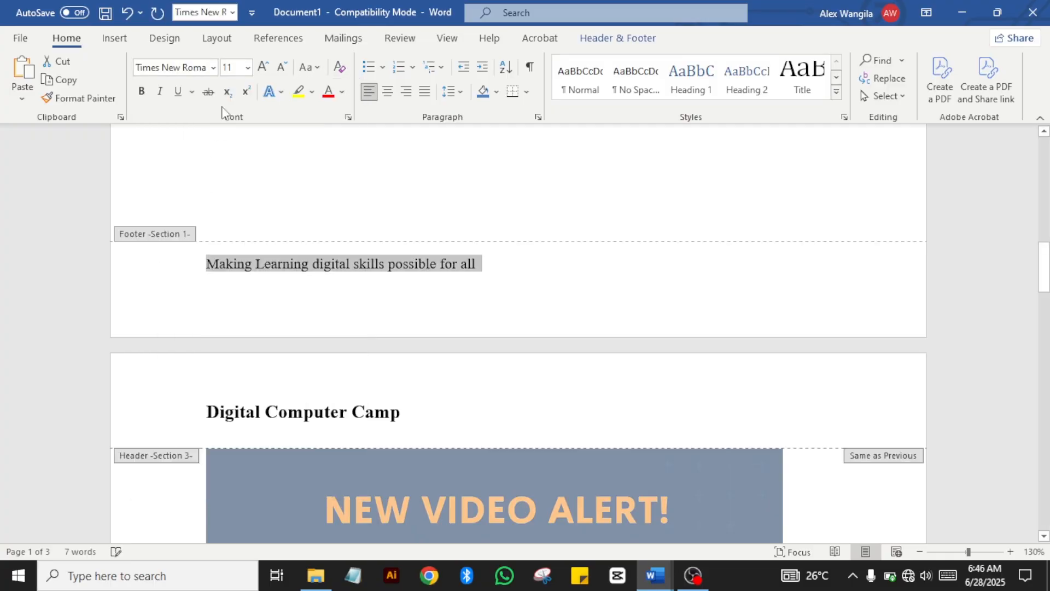
left_click(248, 67)
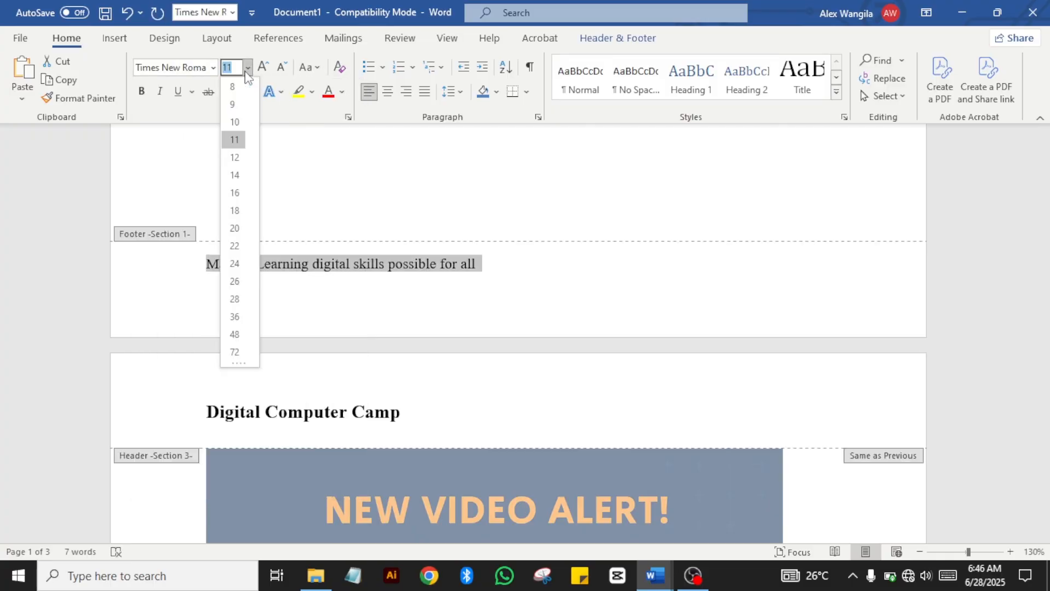
left_click(241, 174)
left_click(140, 92)
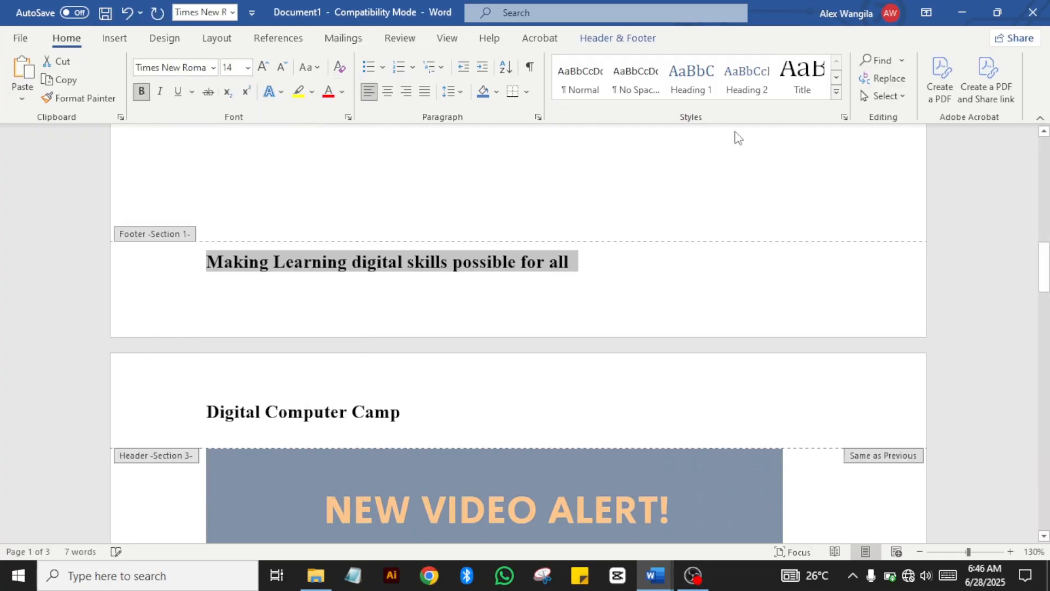
Step: Close footer editing and scroll back through the document body
left_click(594, 43)
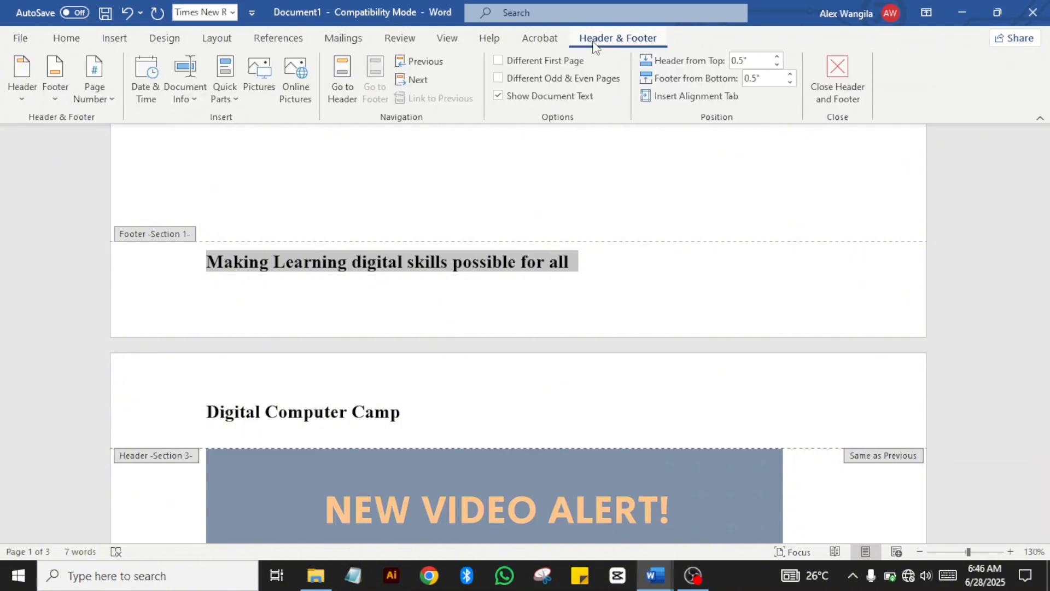
left_click(815, 84)
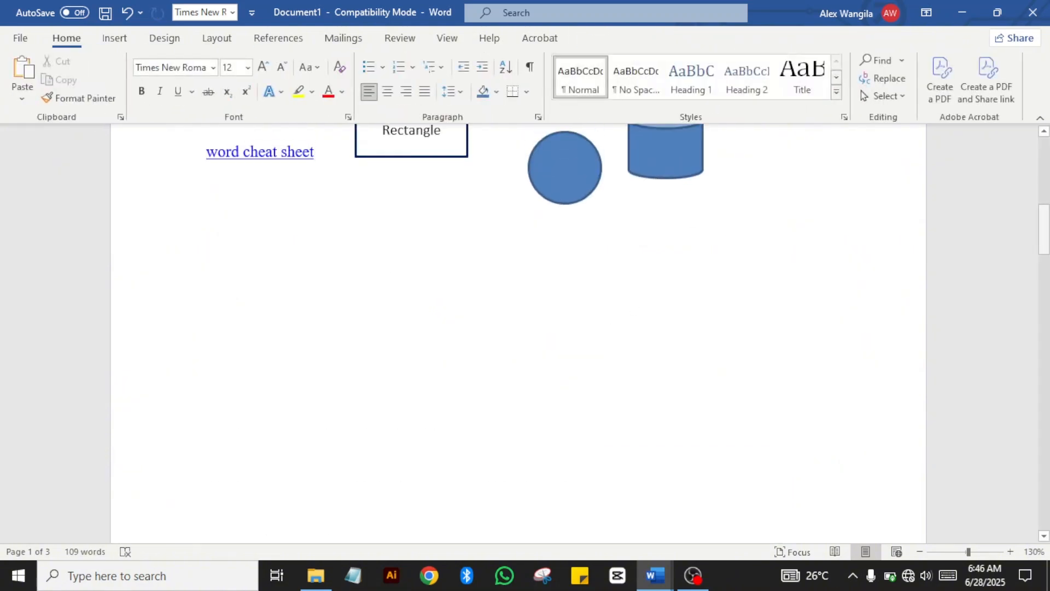
left_click_drag(1044, 228, 1045, 263)
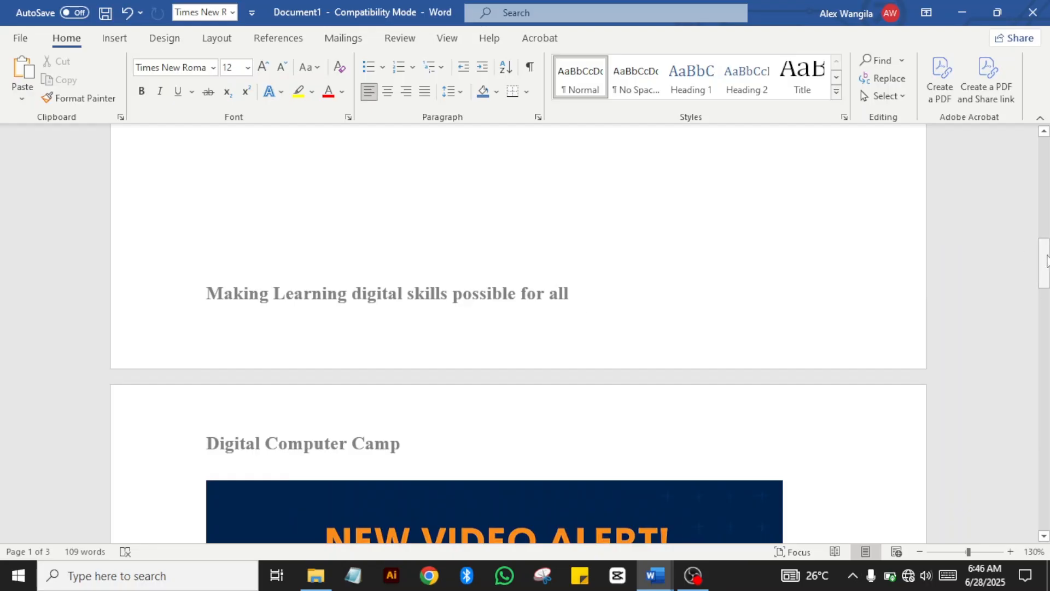
left_click_drag(1043, 262, 1043, 161)
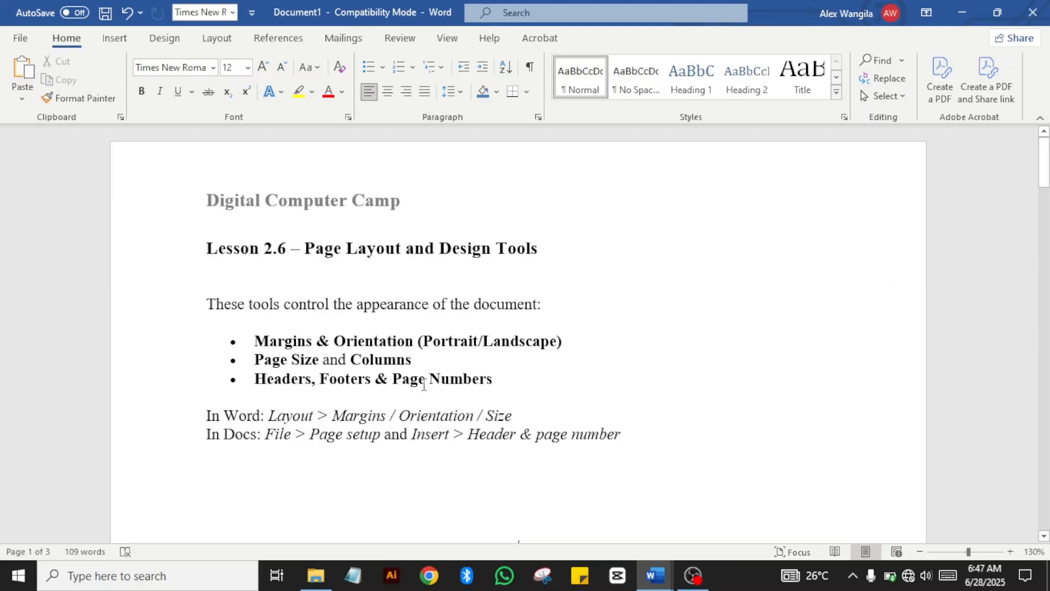
Step: Add a Plain Number 1 page number at the top of each page, then close the header
left_click(114, 38)
left_click(704, 97)
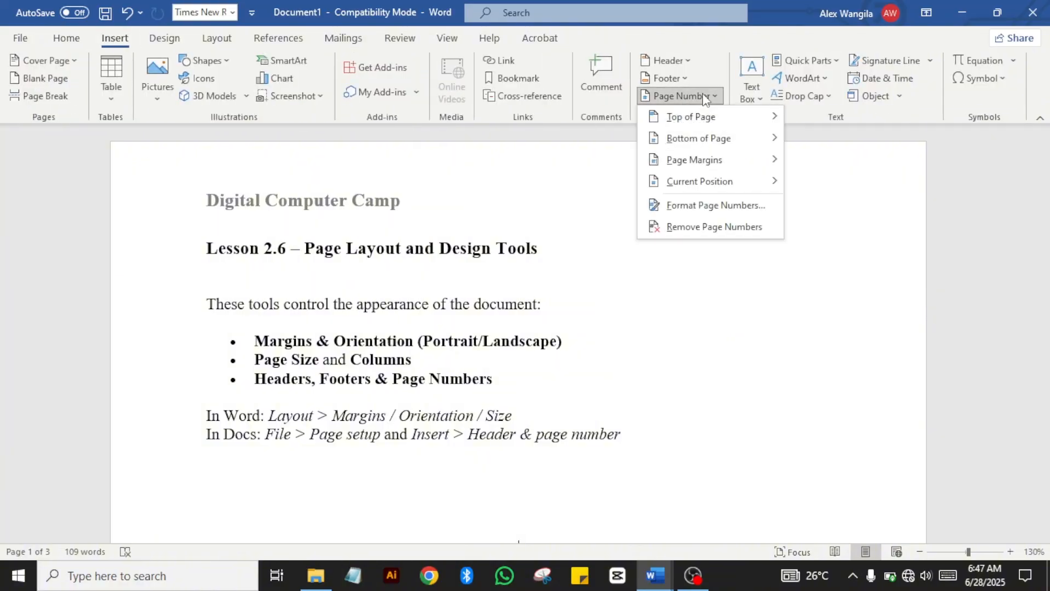
mouse_move(686, 116)
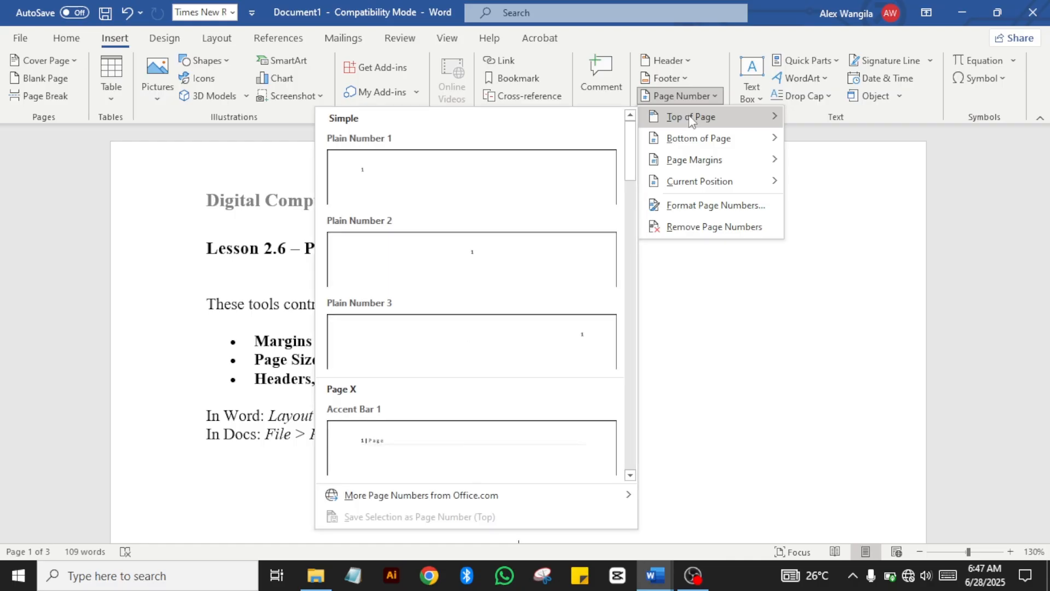
mouse_move(691, 141)
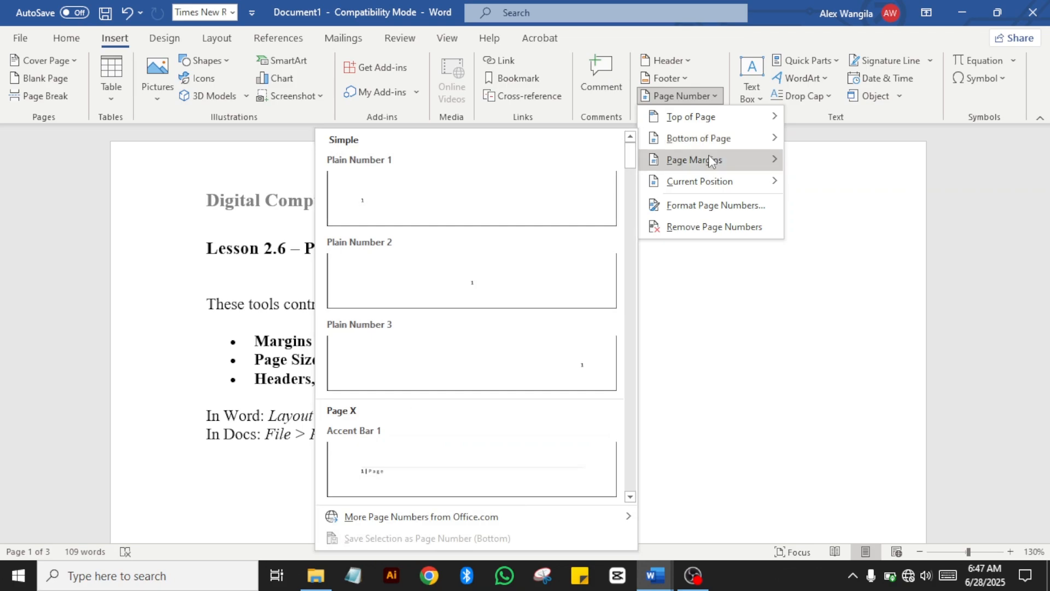
mouse_move(711, 159)
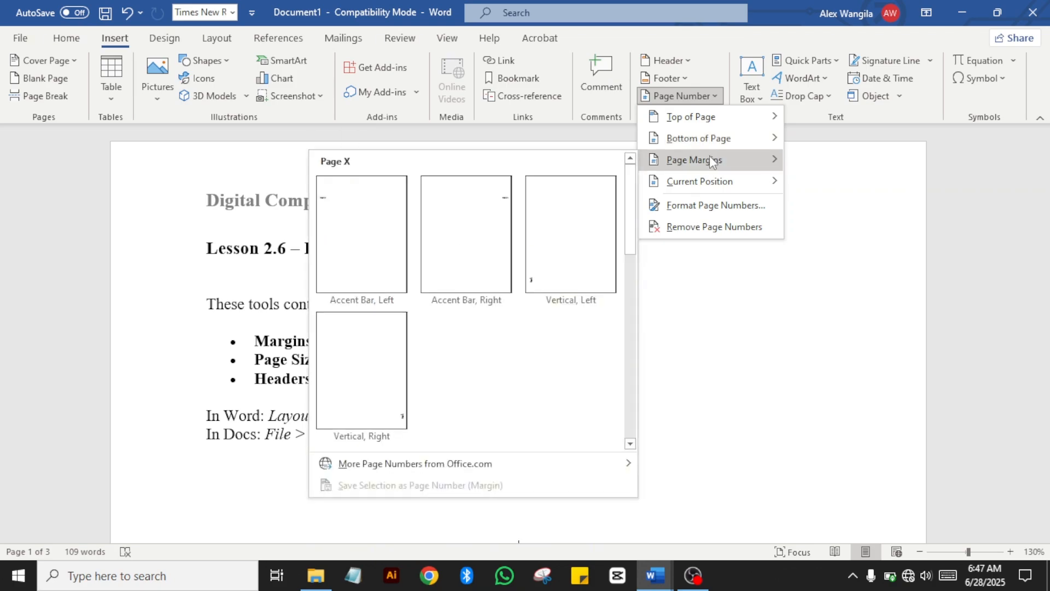
mouse_move(695, 182)
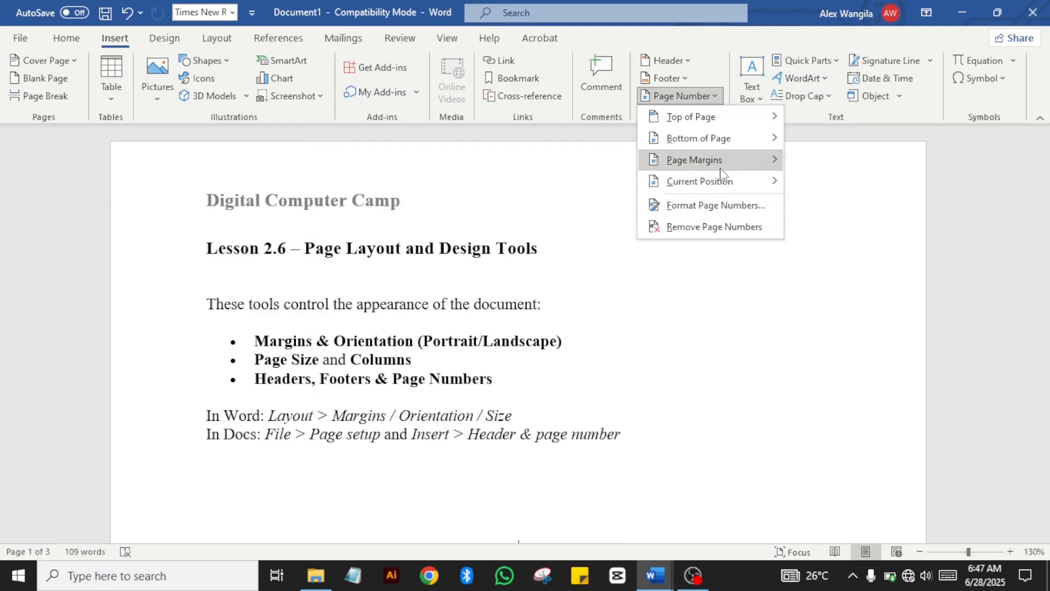
mouse_move(731, 129)
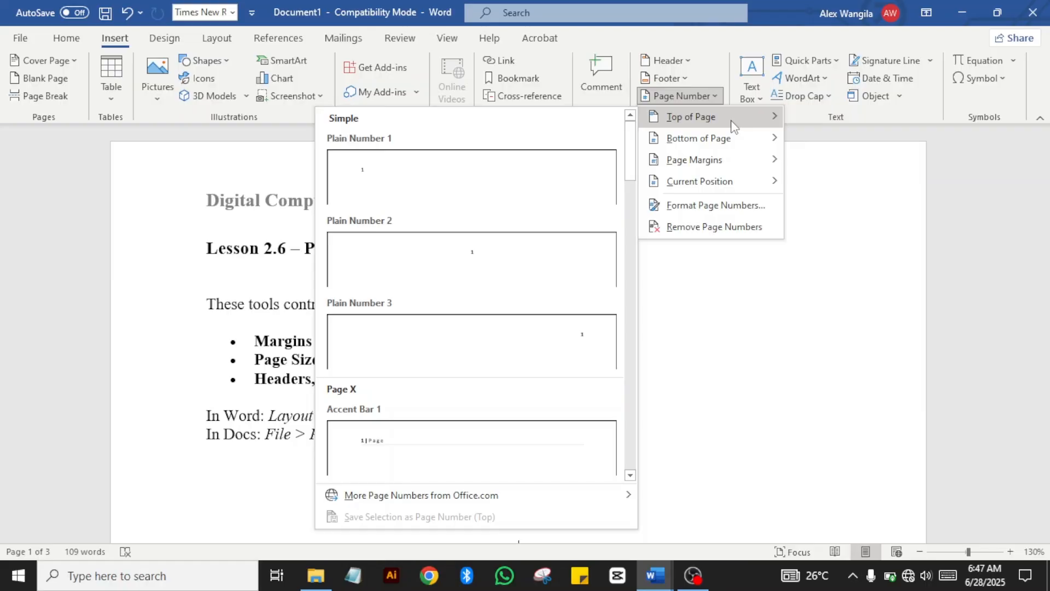
left_click(506, 188)
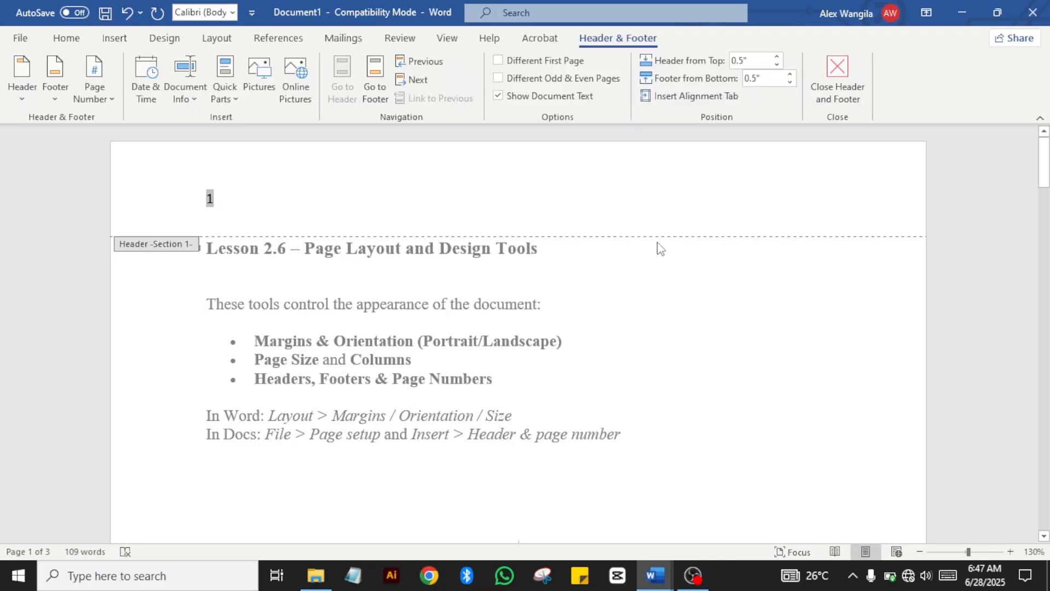
left_click(830, 74)
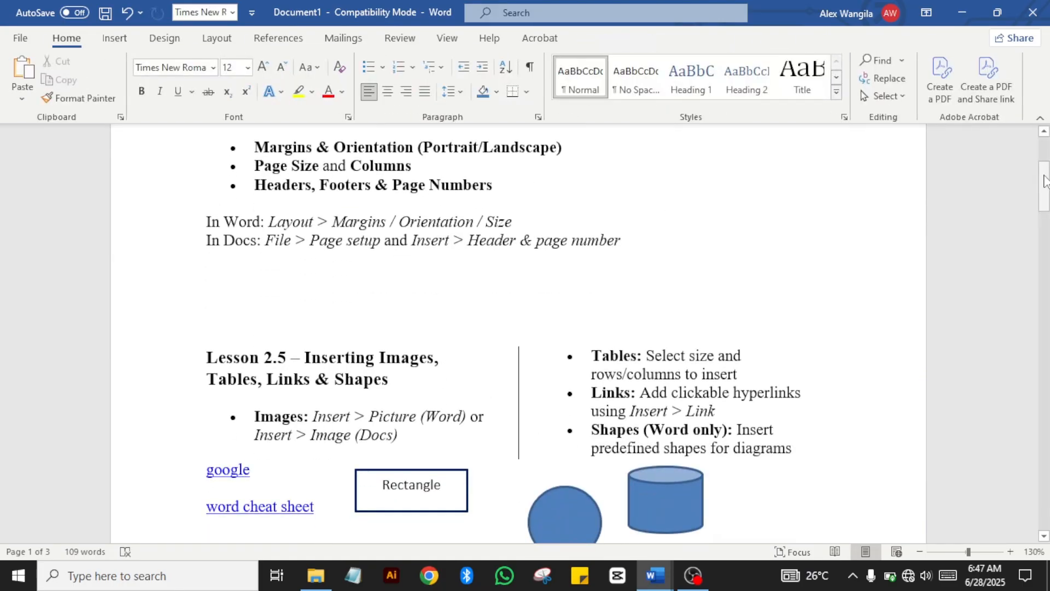
left_click_drag(1044, 181, 1045, 263)
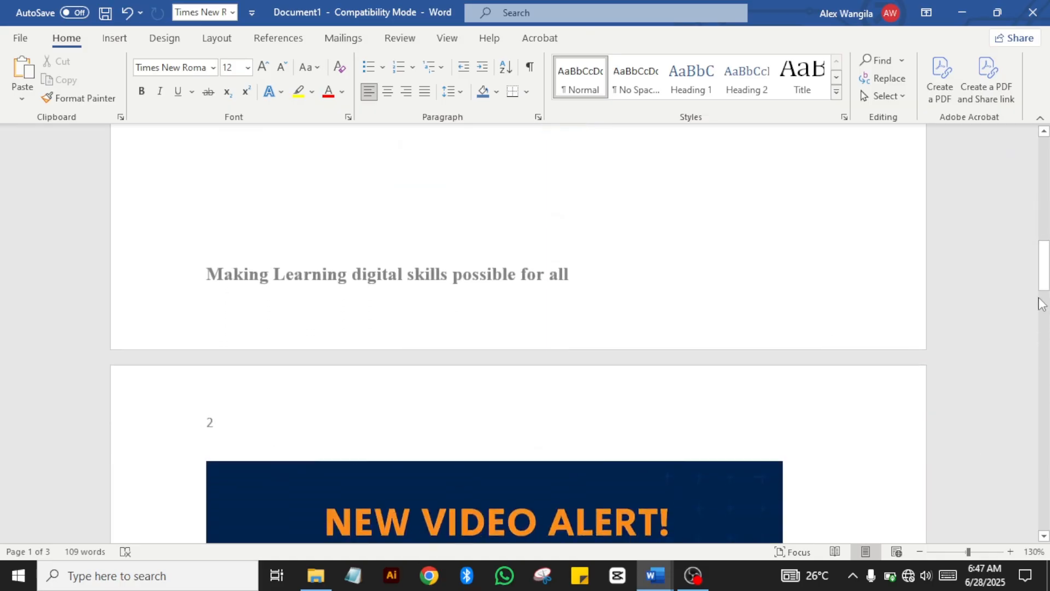
left_click_drag(1043, 275, 1001, 172)
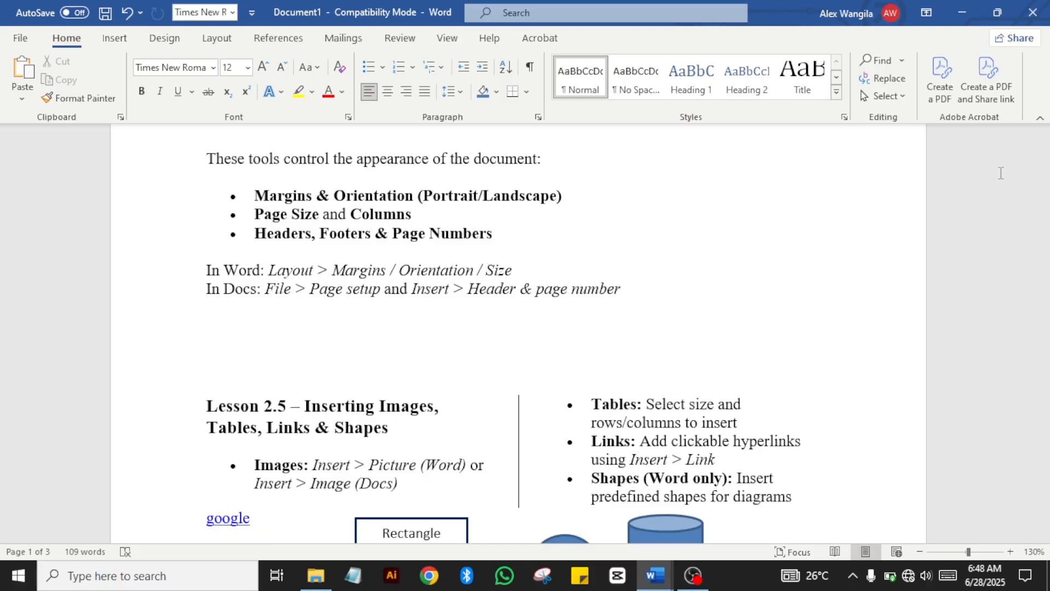
left_click_drag(1044, 191, 1045, 167)
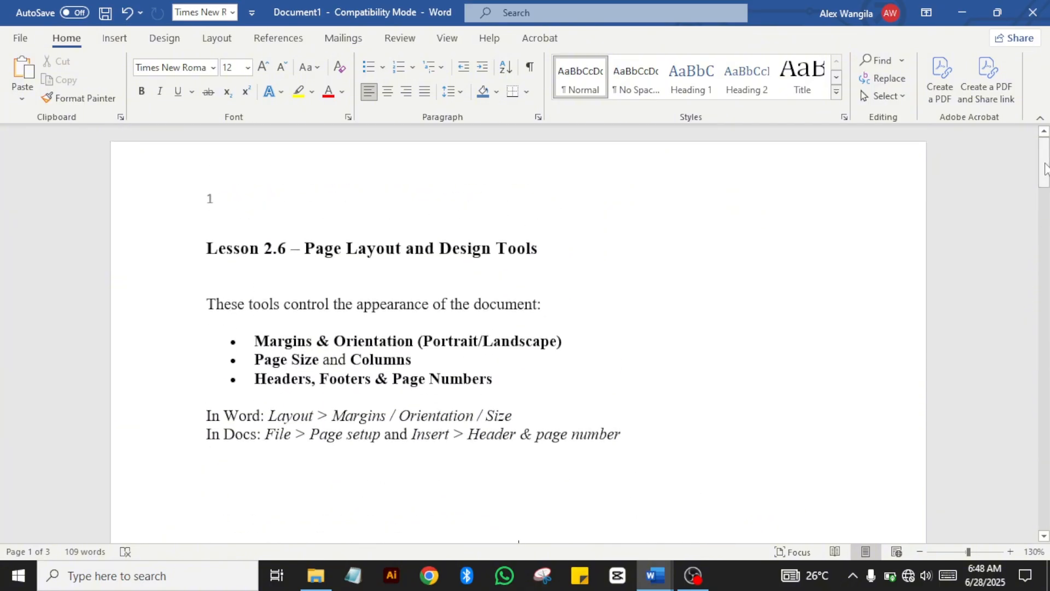
left_click(197, 249)
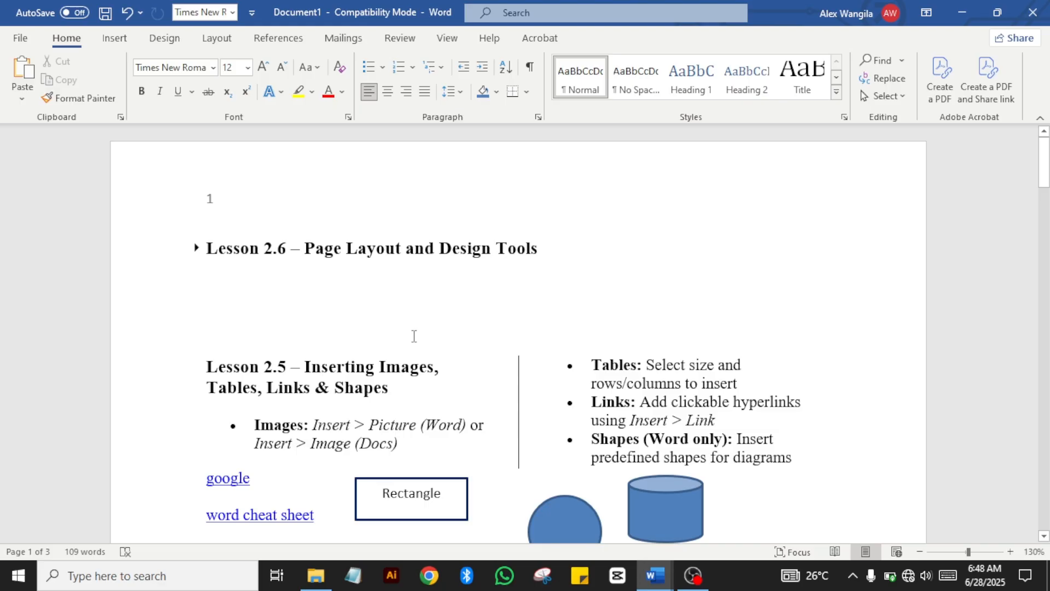
left_click(127, 13)
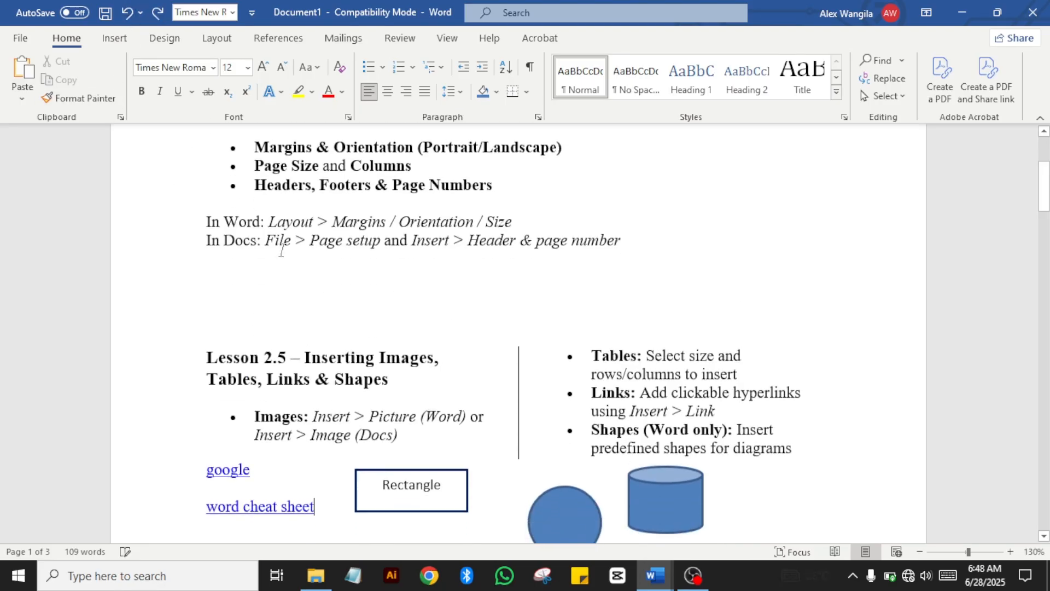
left_click(281, 250)
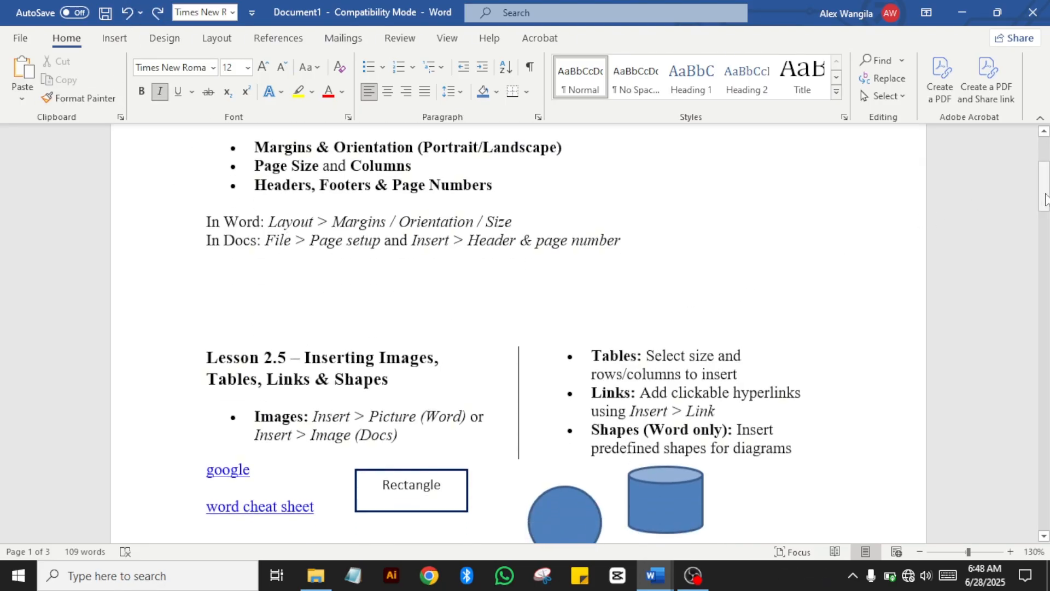
left_click_drag(1045, 200, 1044, 174)
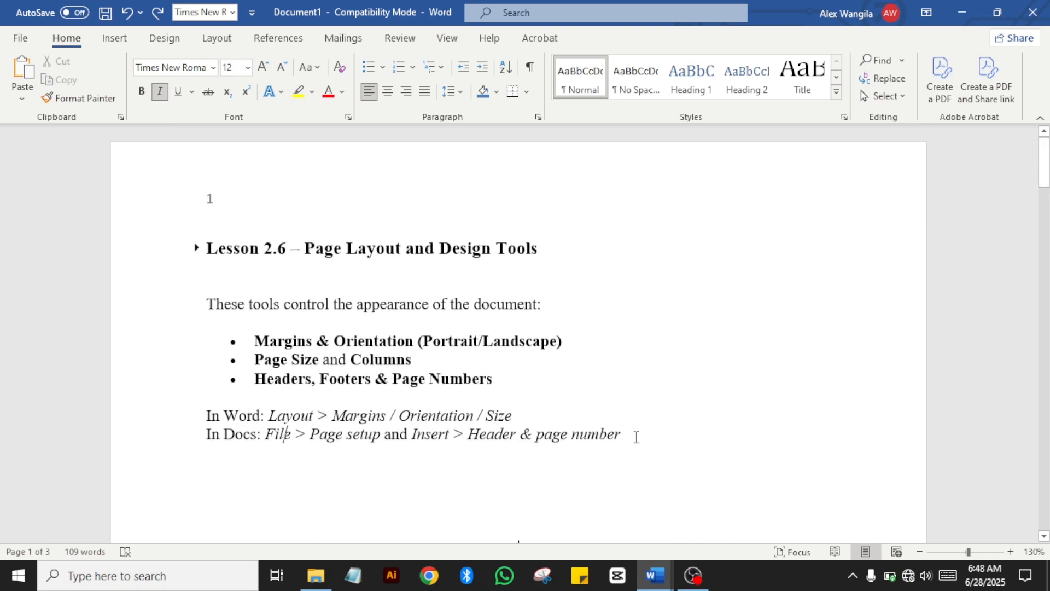
left_click_drag(636, 436, 188, 211)
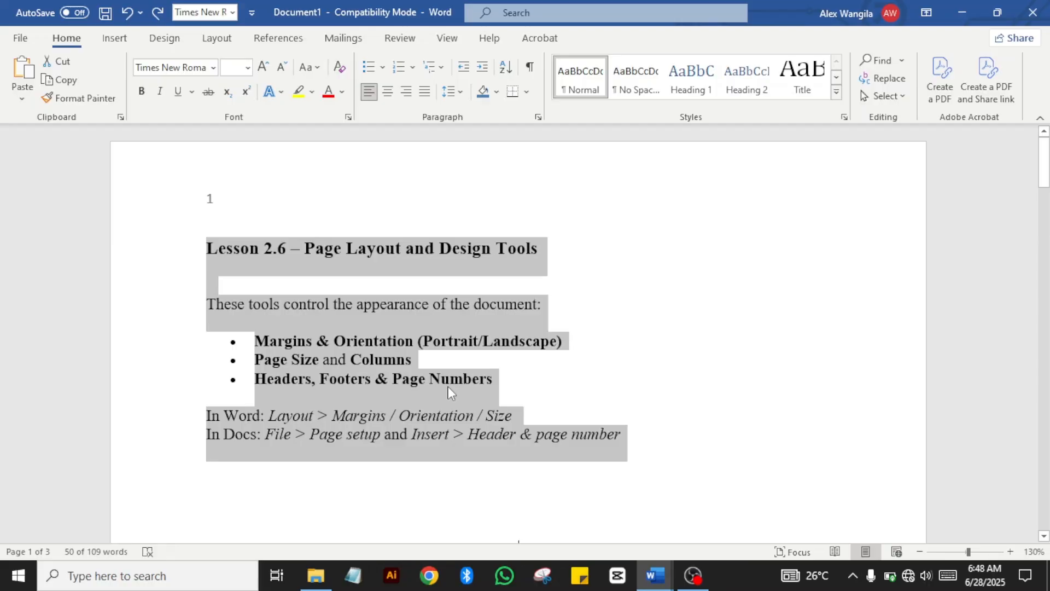
left_click(280, 405)
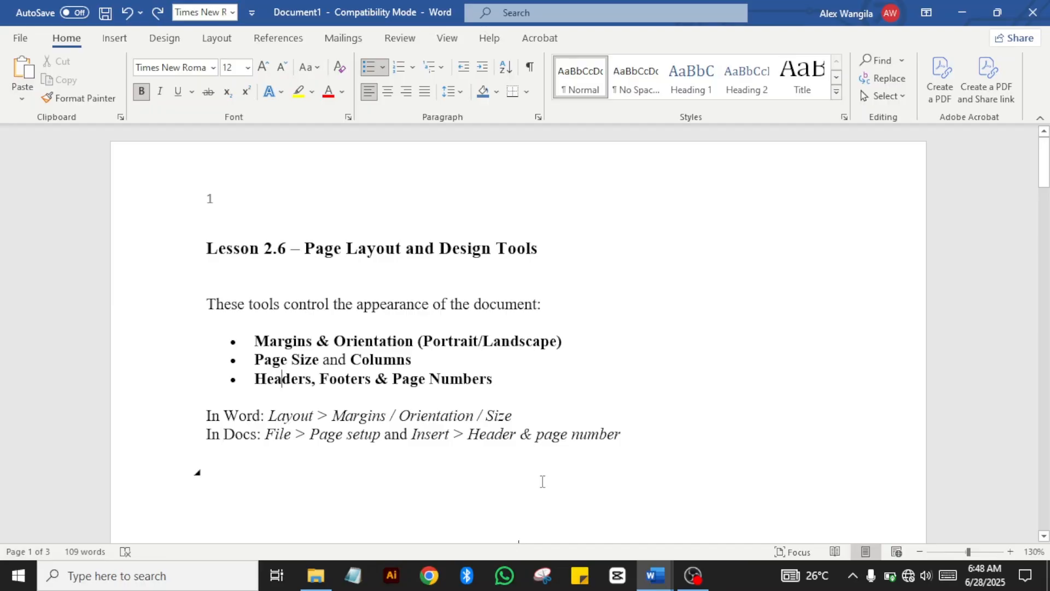
left_click_drag(619, 434, 264, 446)
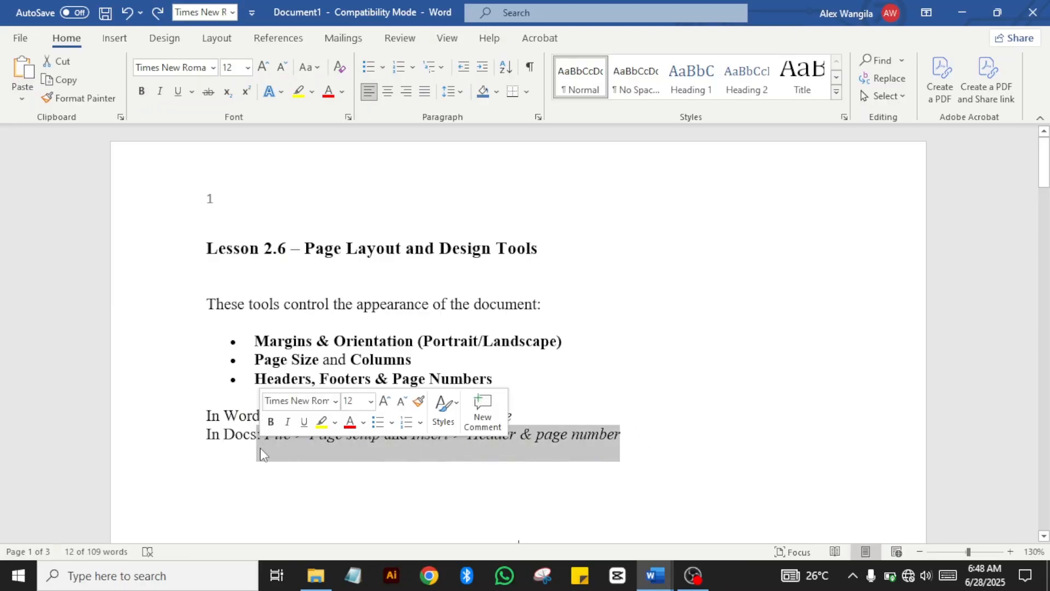
left_click(221, 450)
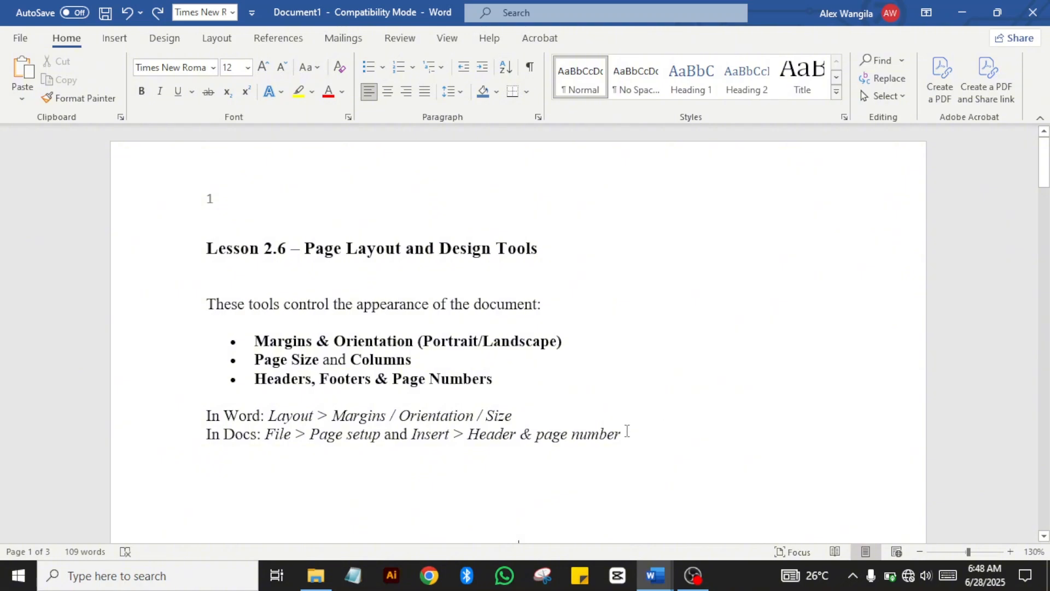
left_click_drag(625, 432, 195, 447)
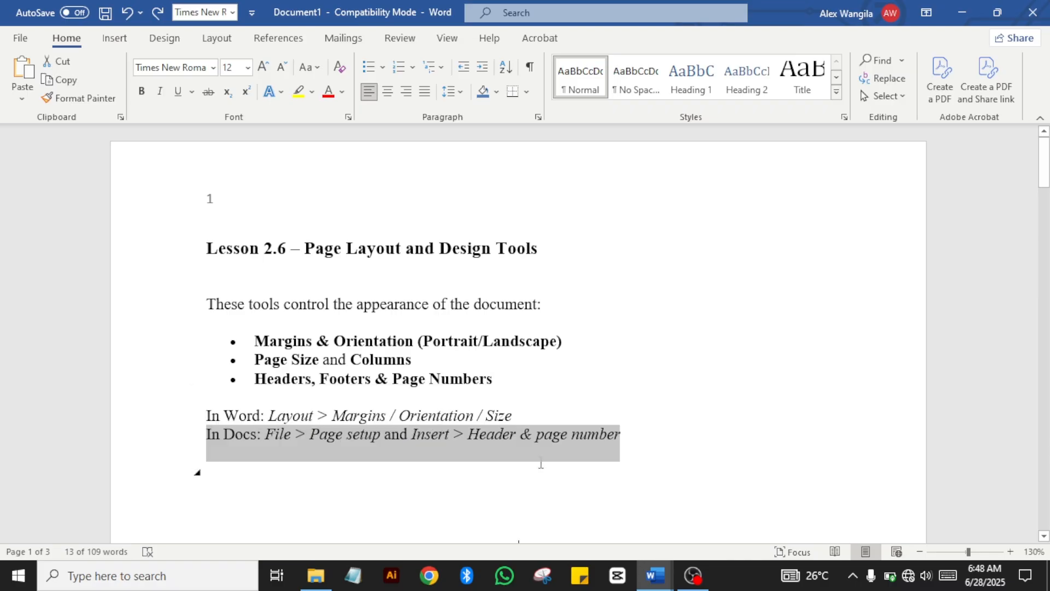
left_click(197, 472)
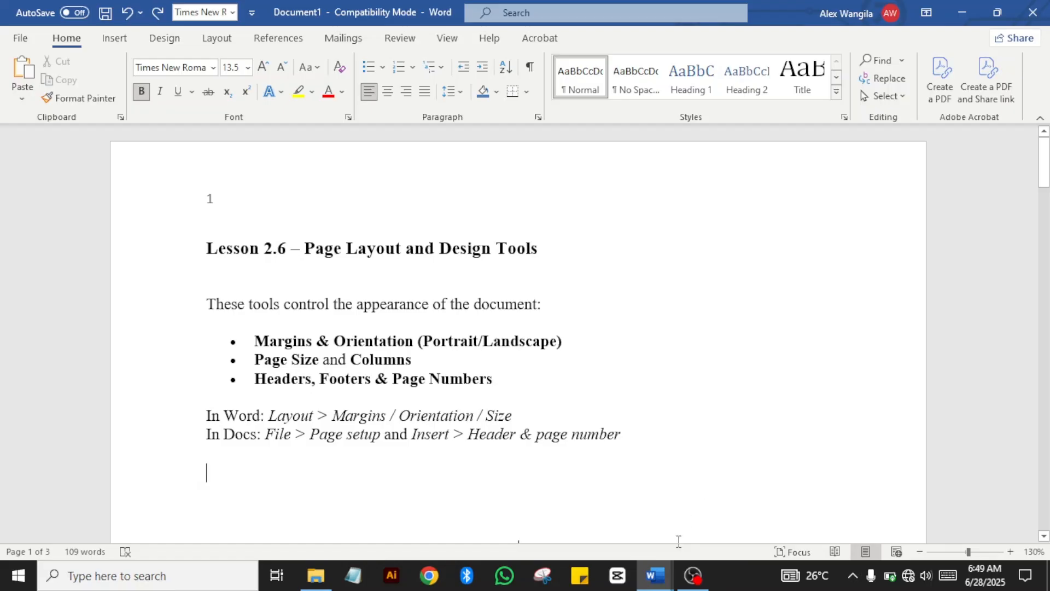
mouse_move(654, 579)
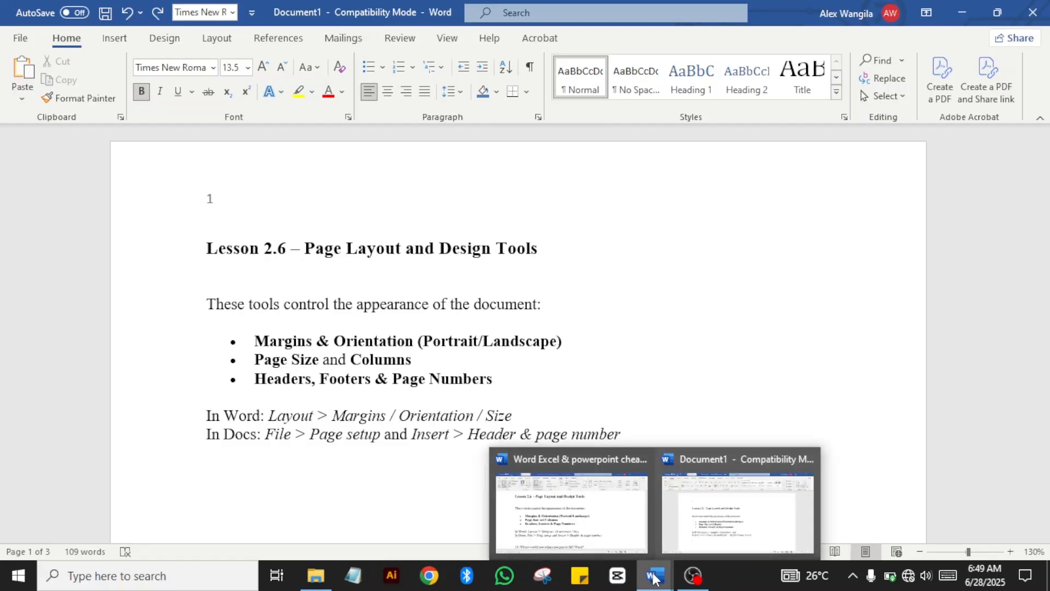
Step: Bring the cheat sheet document window to the front to reach the Lesson 2.7 section
left_click(569, 532)
left_click(473, 479)
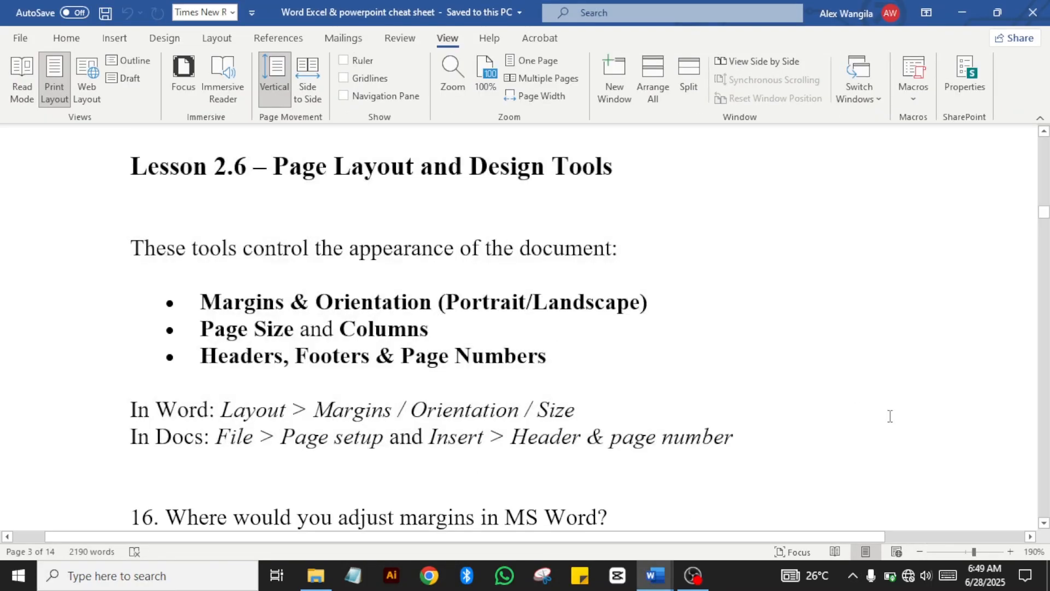
left_click_drag(1046, 216, 1042, 223)
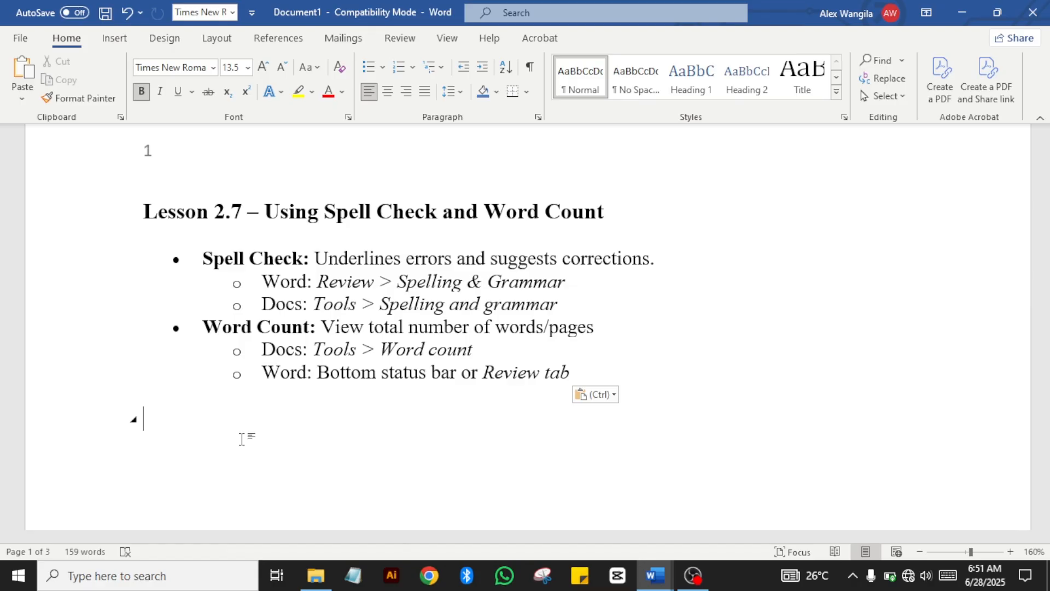
Step: Type 'I am a graphic designer na nina unda logo' below Lesson 2.7, fixing typos along the way
type("I")
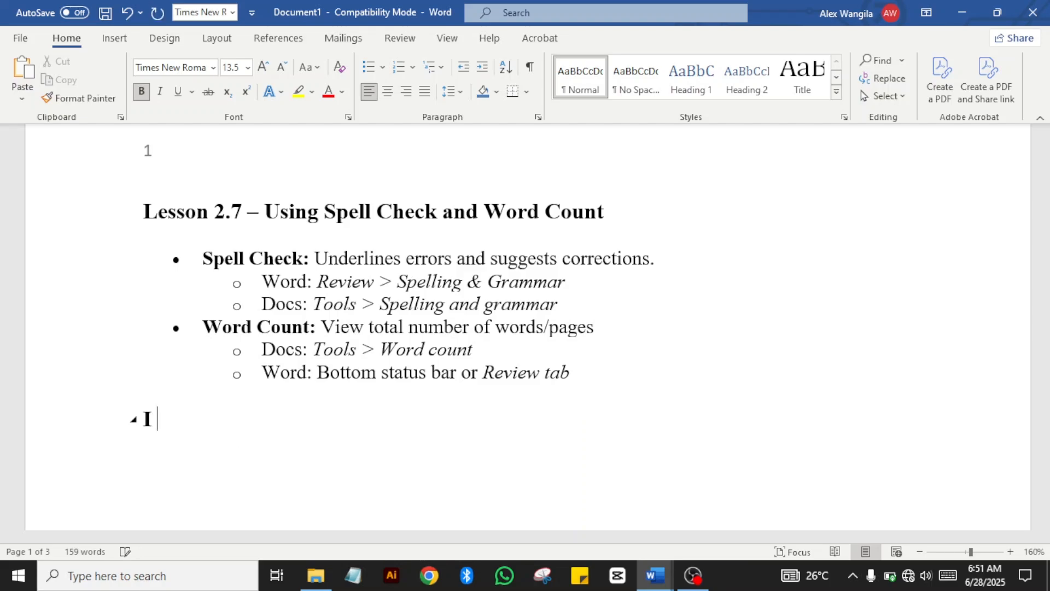
key("super")
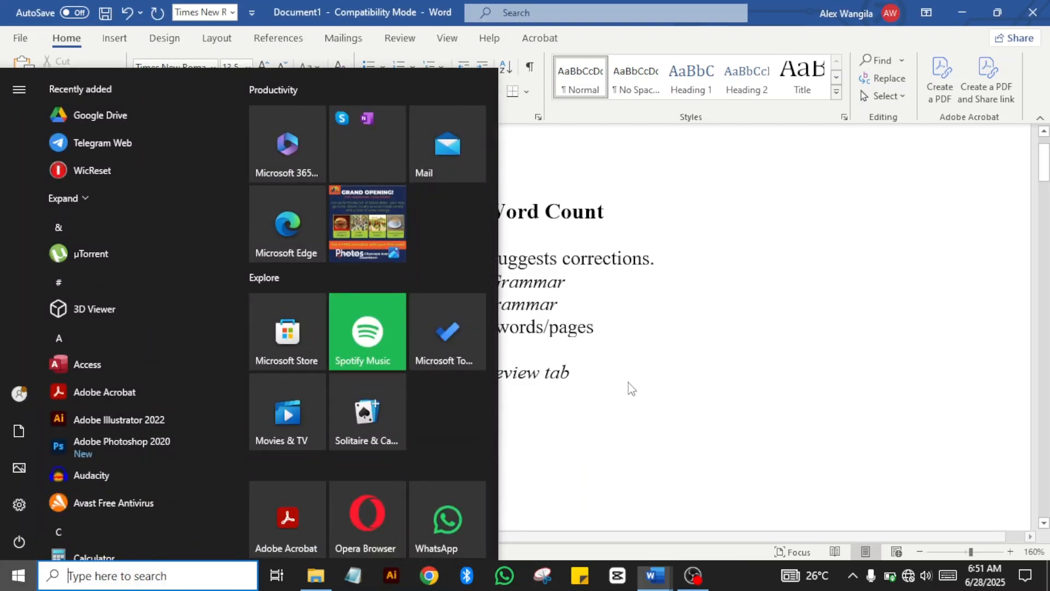
left_click(628, 389)
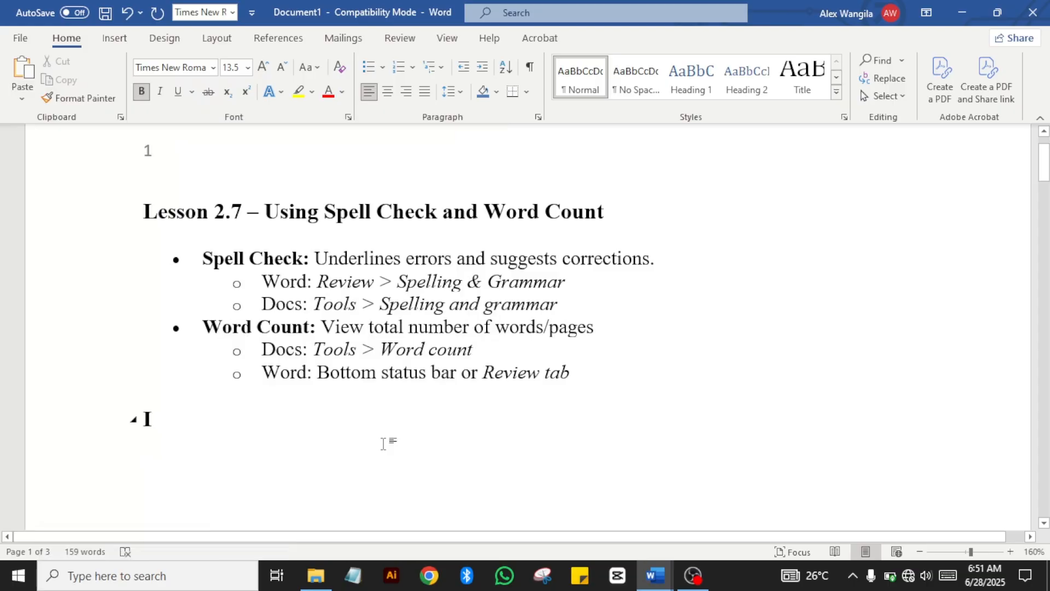
type("am a ")
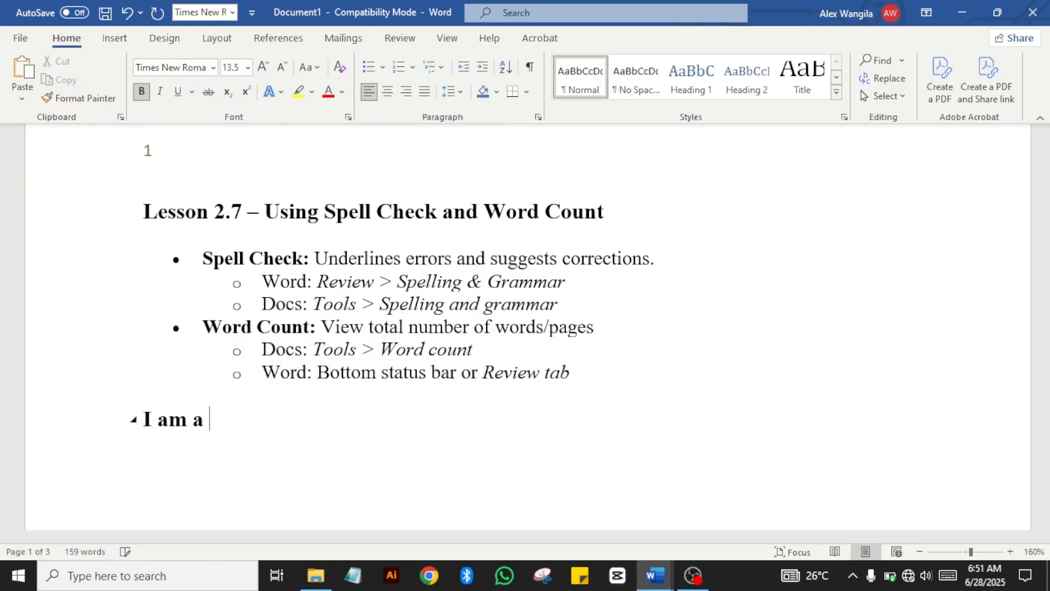
type("grsazo")
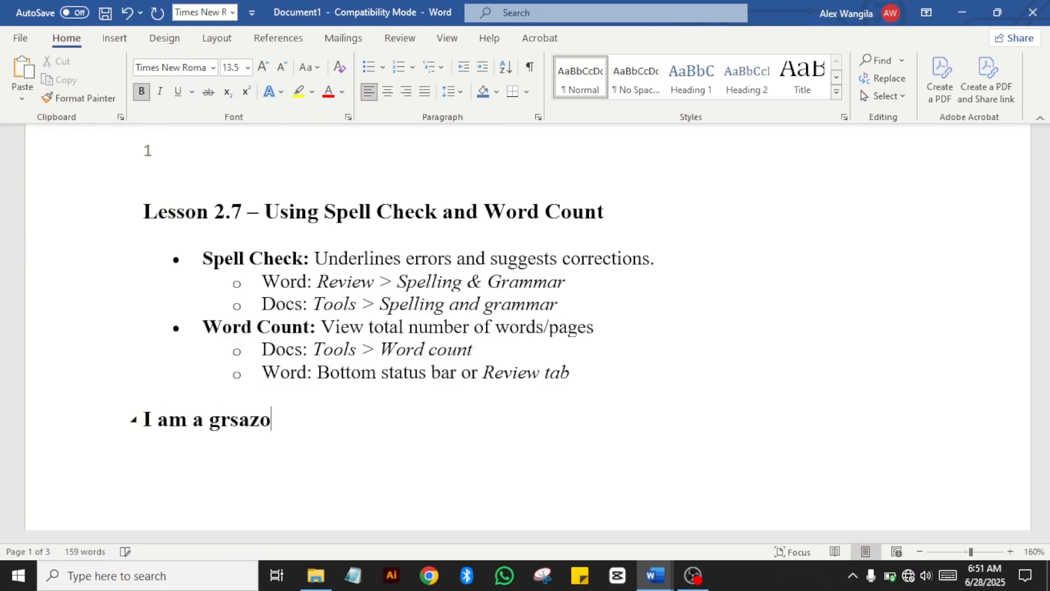
key("BackSpace")
key("BackSpace")
key("BackSpace")
key("BackSpace")
type("apjhdfbh")
key("BackSpace")
key("BackSpace")
key("BackSpace")
key("BackSpace")
key("BackSpace")
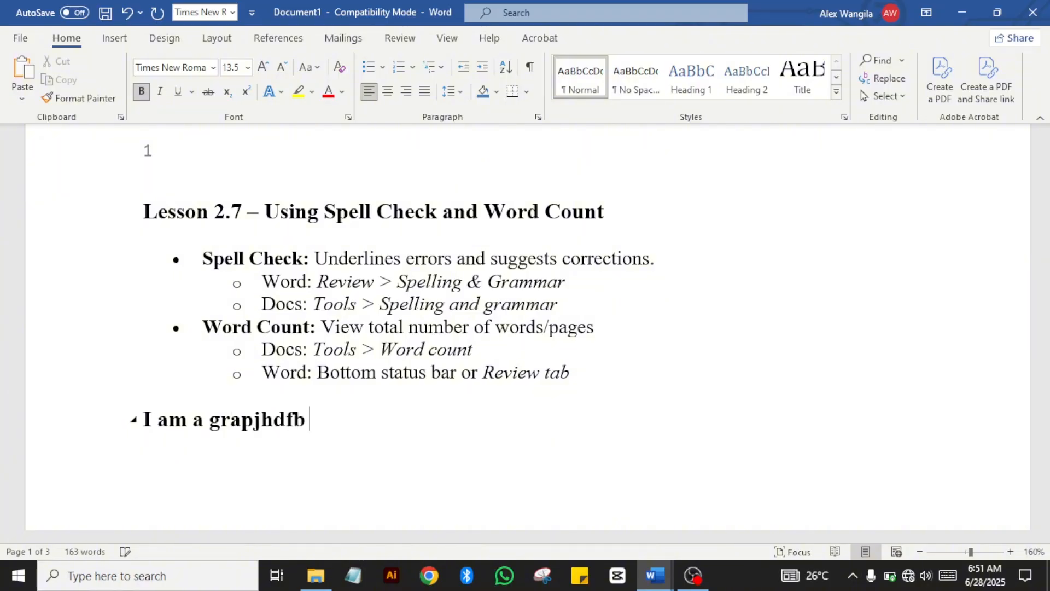
key("BackSpace")
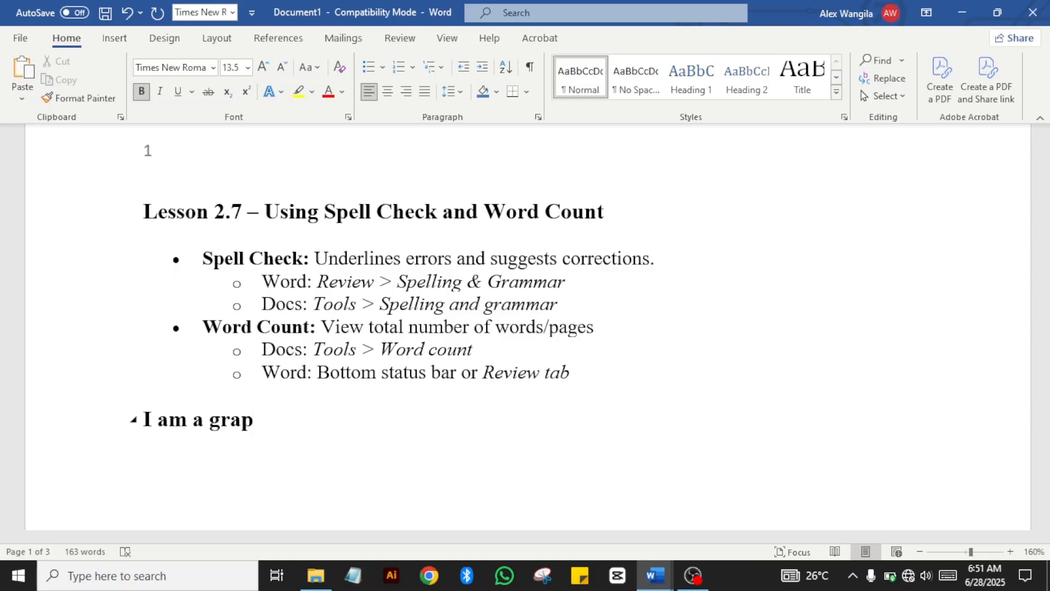
type("hic des")
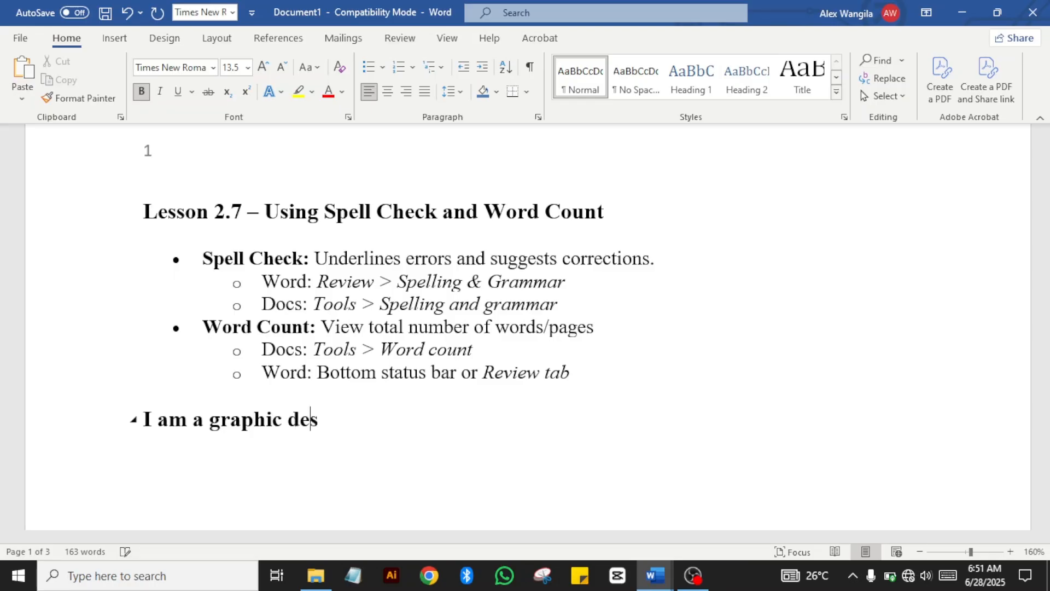
type("ign")
key("BackSpace")
type("er ")
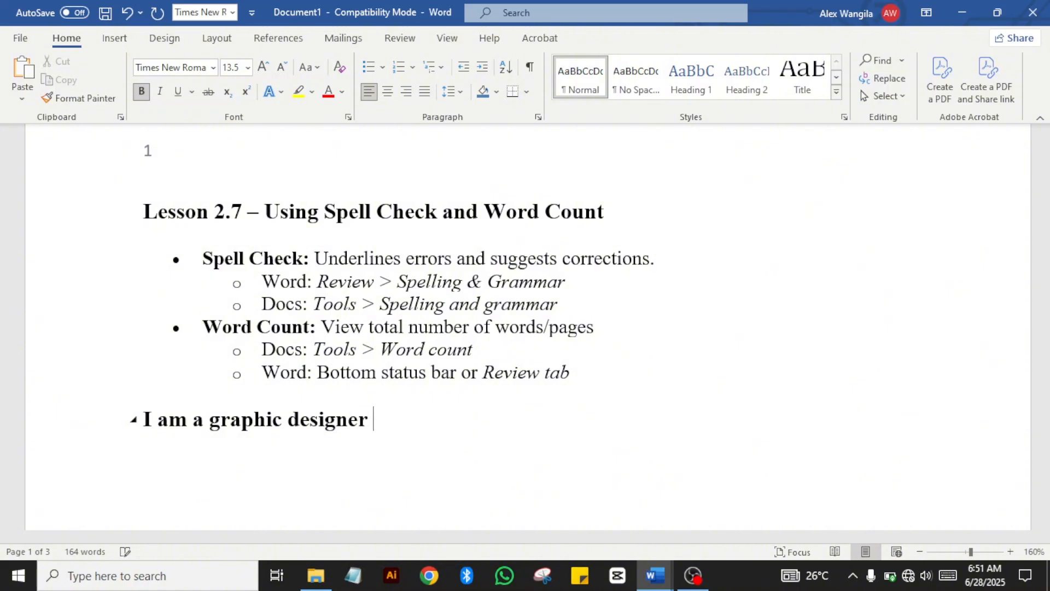
type("na nina")
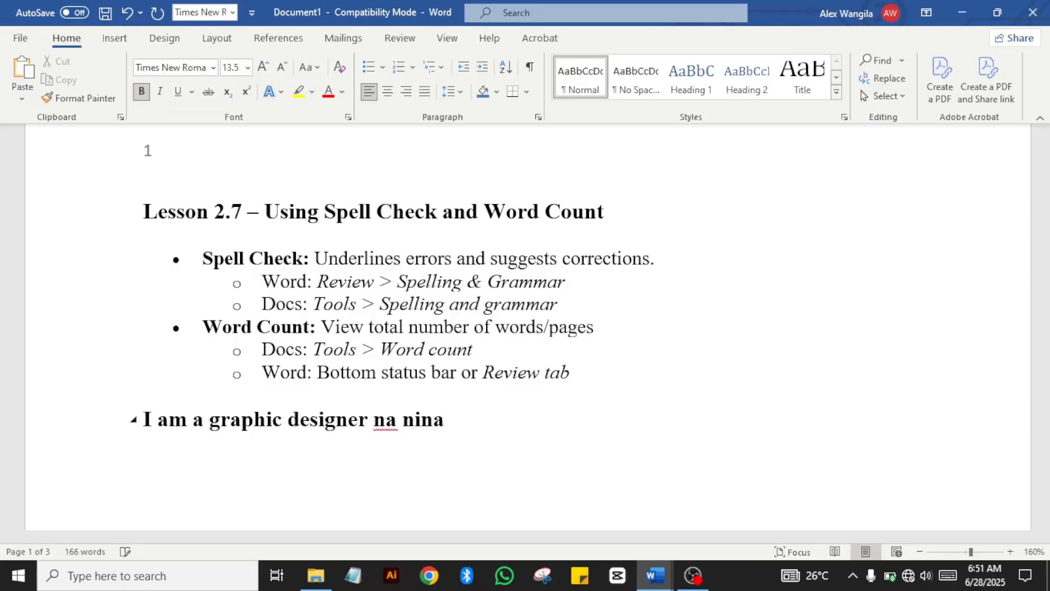
type(" unda")
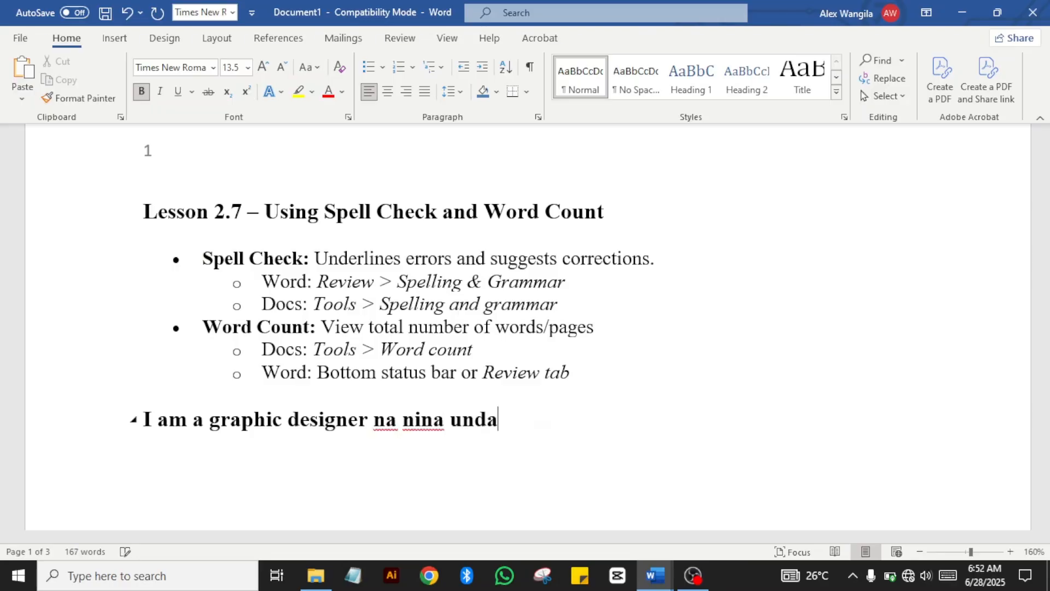
type(" logo")
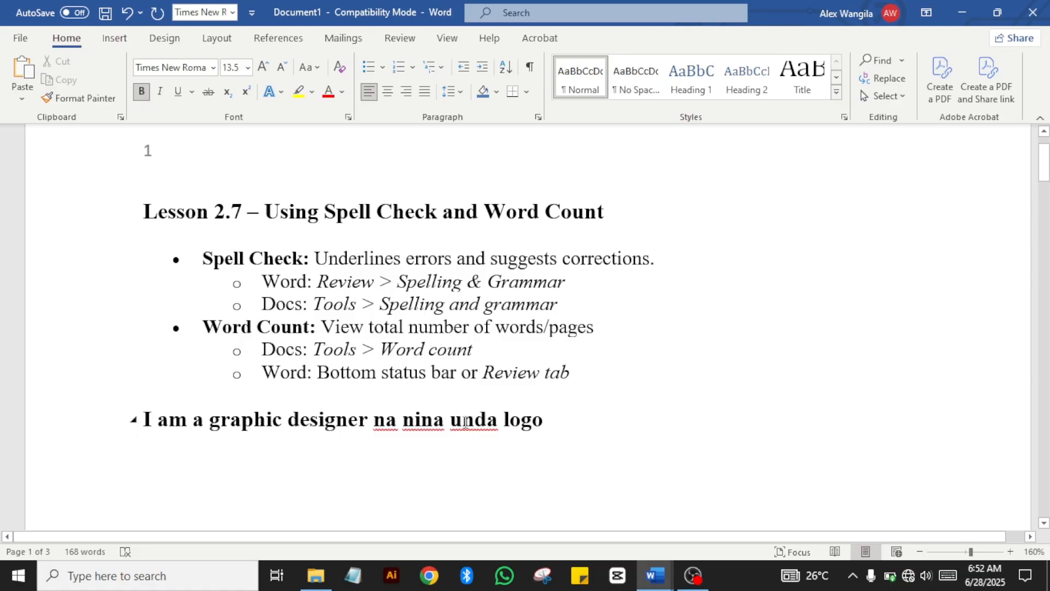
Step: Correct 'nina' to the capitalised 'Nina' using its spelling suggestions
left_click_drag(374, 425, 504, 435)
left_click(581, 438)
left_click(385, 426)
right_click(381, 425)
right_click(425, 424)
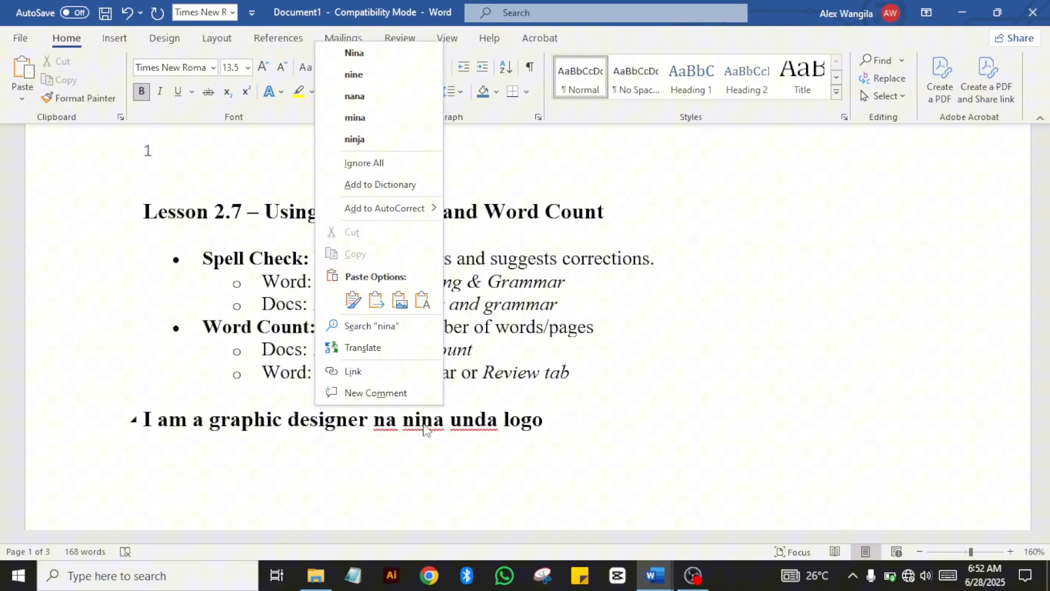
left_click(366, 57)
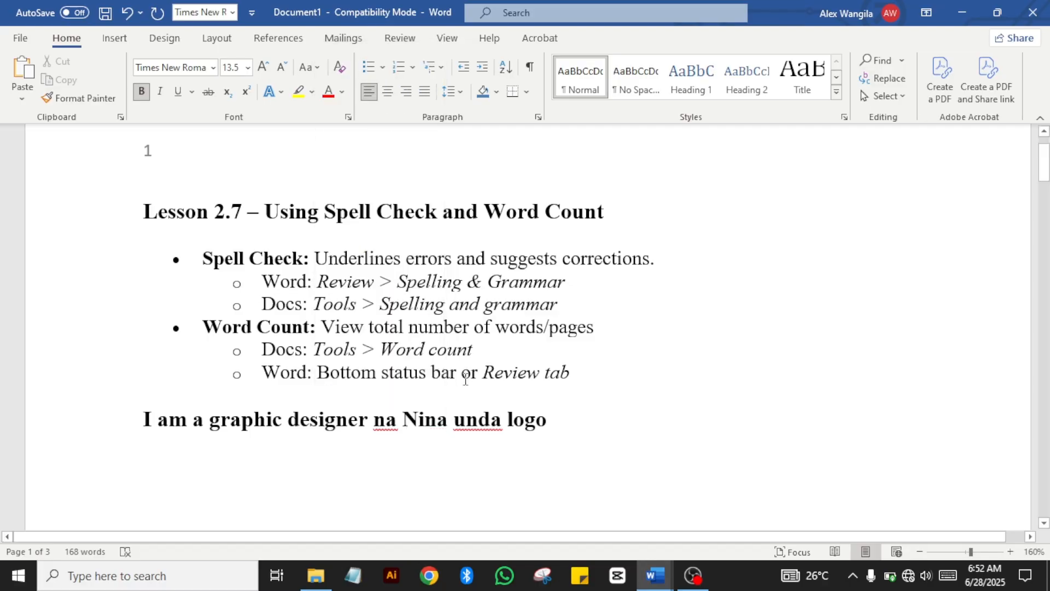
Step: Leave 'unda' and 'na' unchanged after viewing their suggestions, and show the Review ribbon
left_click(481, 423)
right_click(481, 423)
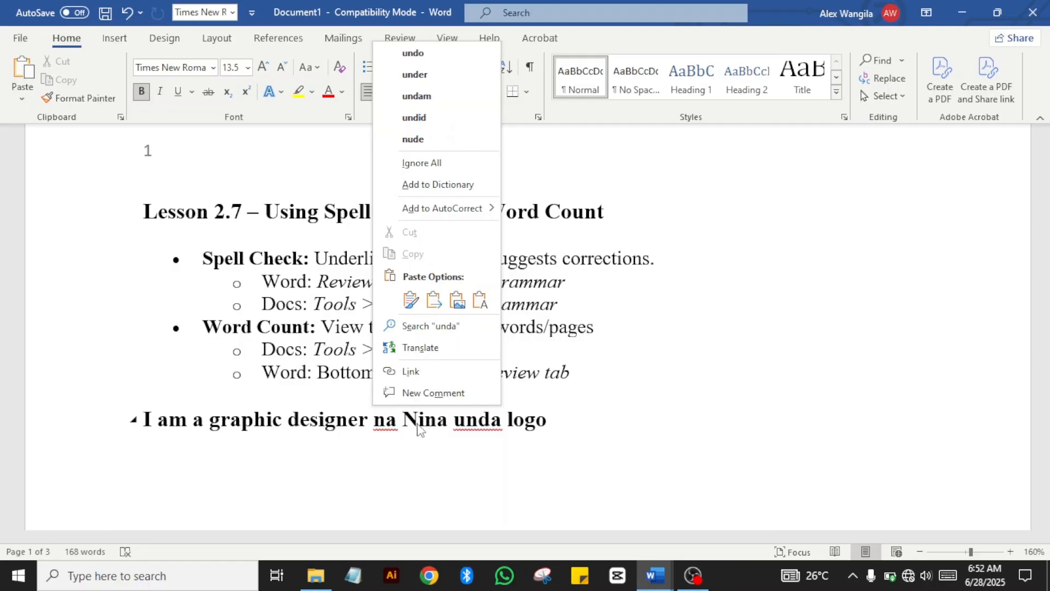
left_click(390, 428)
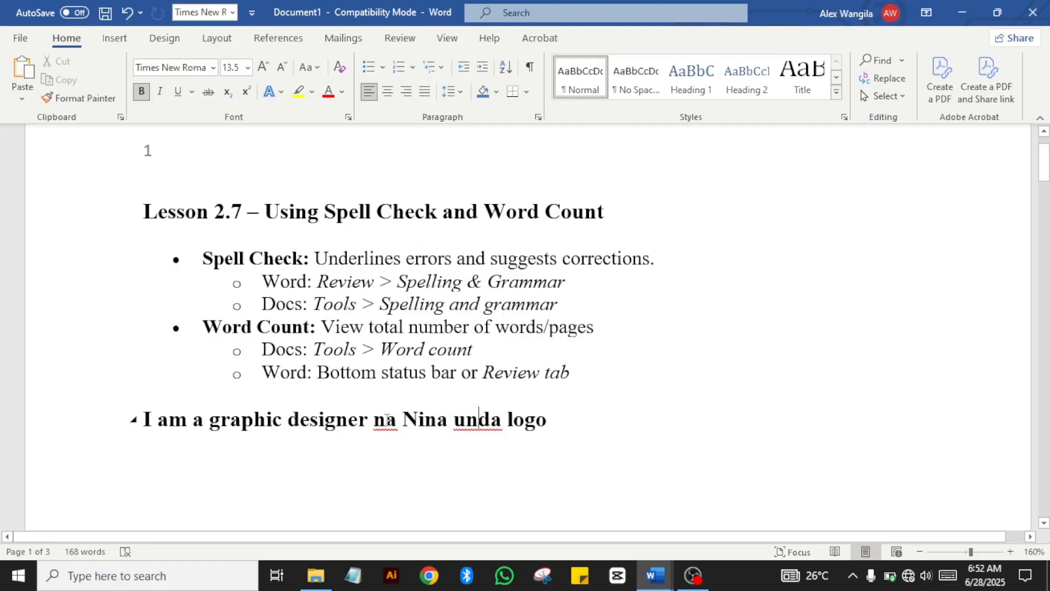
right_click(387, 421)
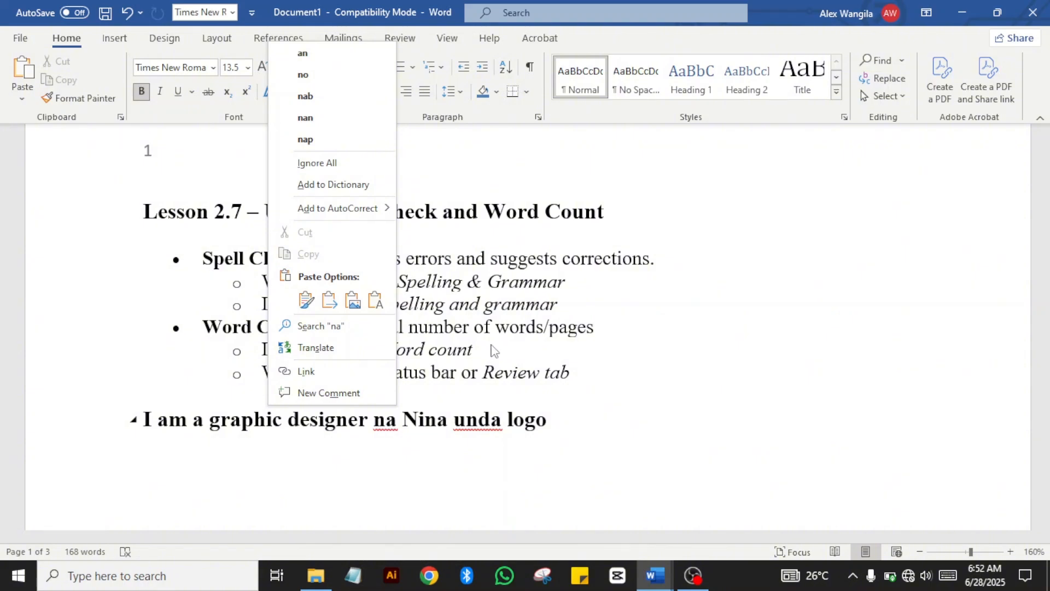
key("Escape")
left_click(577, 423)
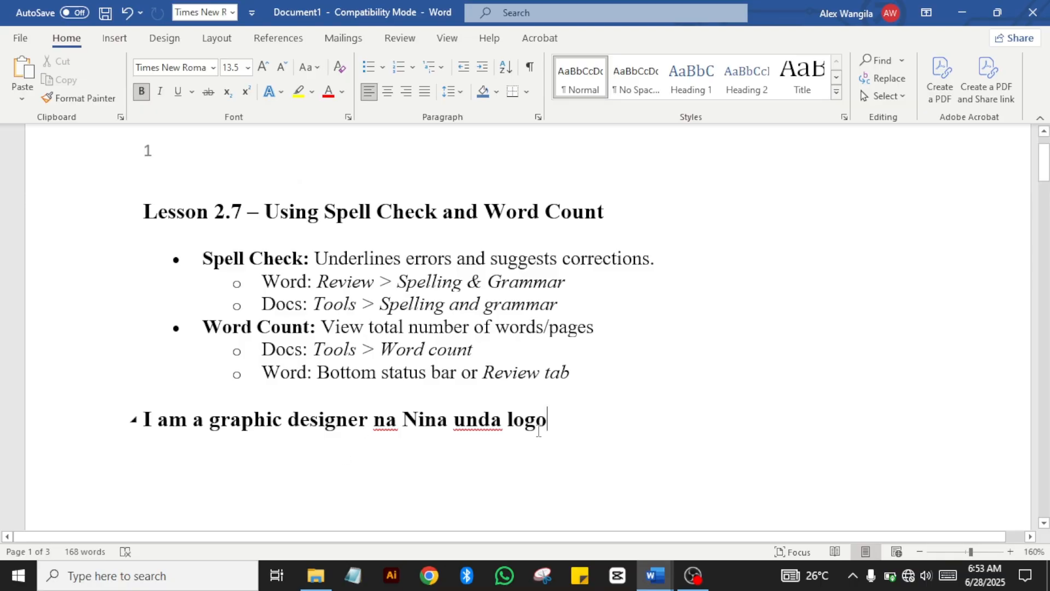
left_click(399, 39)
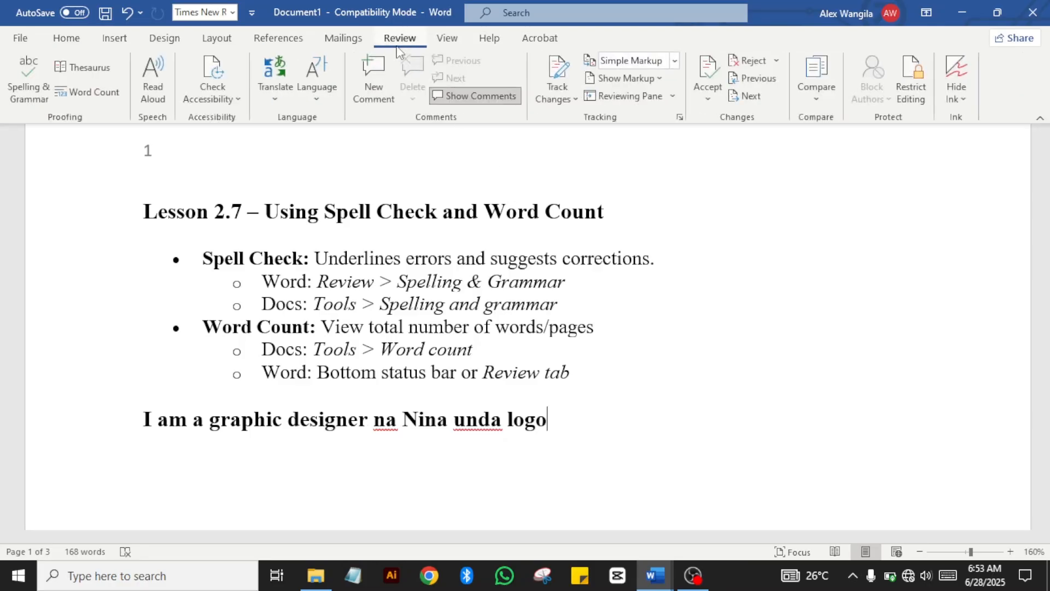
Step: Run Spelling & Grammar, Ignore All for 'na' and 'unda', then close the Proofing pane
left_click(19, 90)
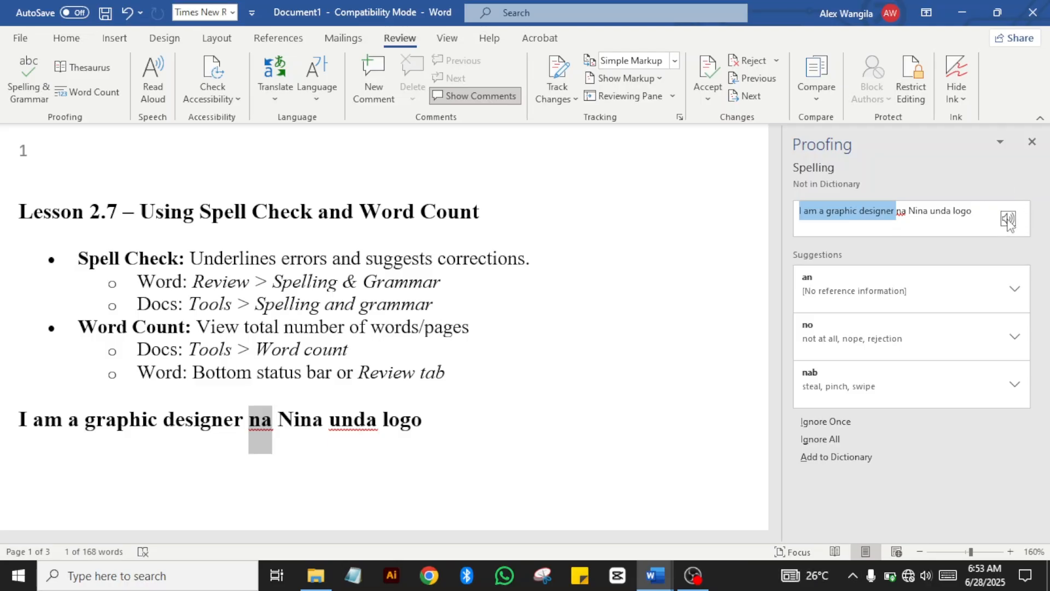
left_click(1007, 219)
left_click(829, 435)
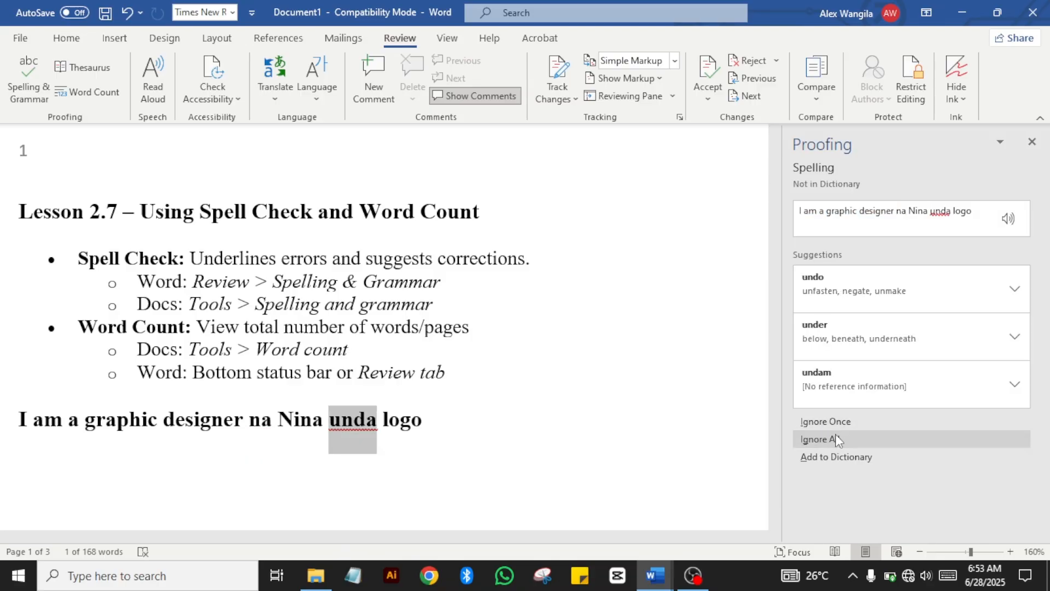
left_click(833, 421)
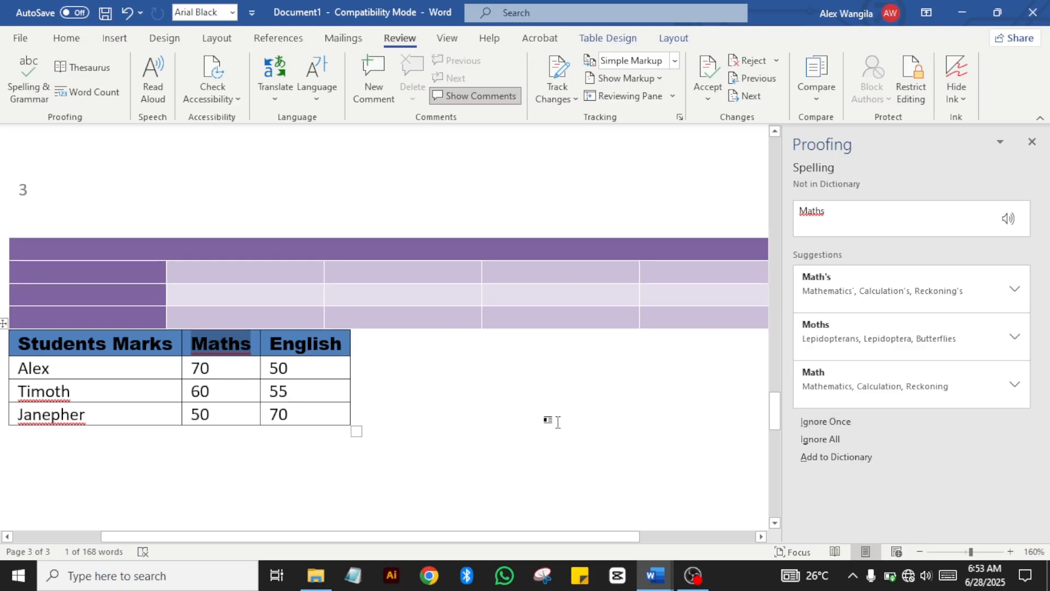
left_click(553, 421)
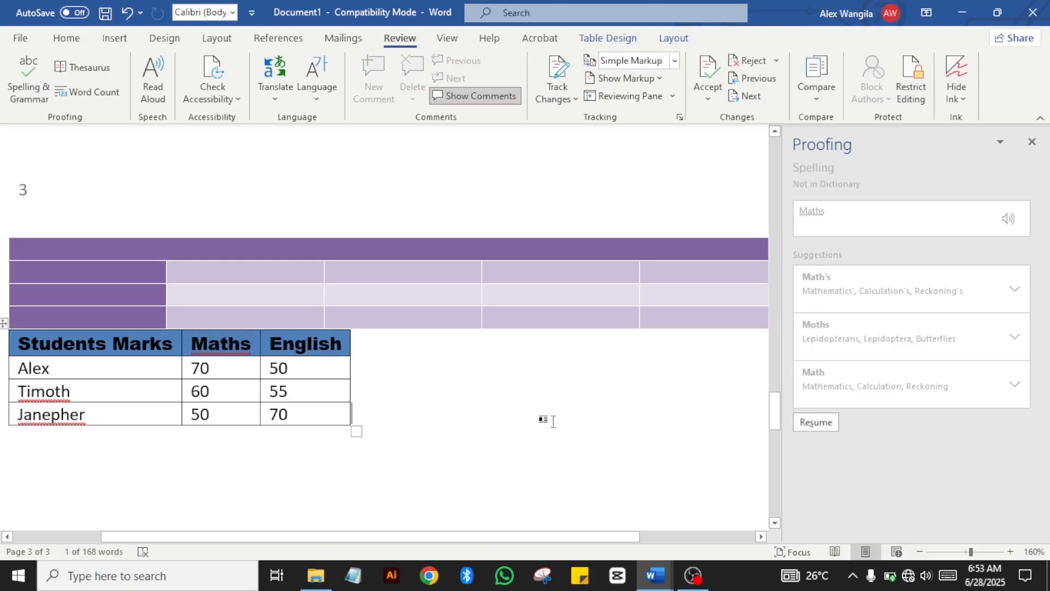
left_click(1033, 143)
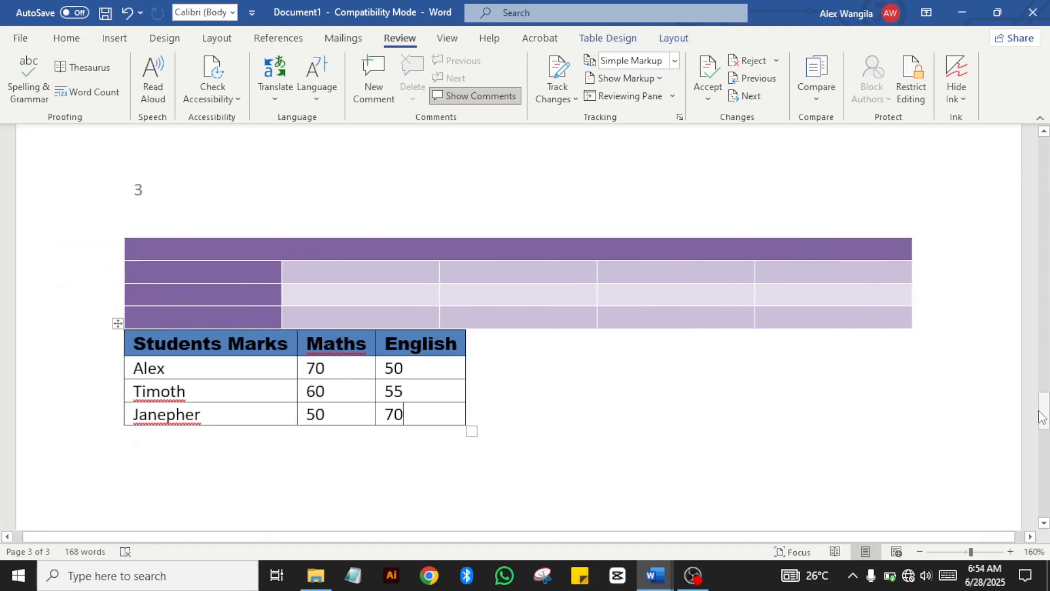
left_click_drag(1043, 418, 1045, 164)
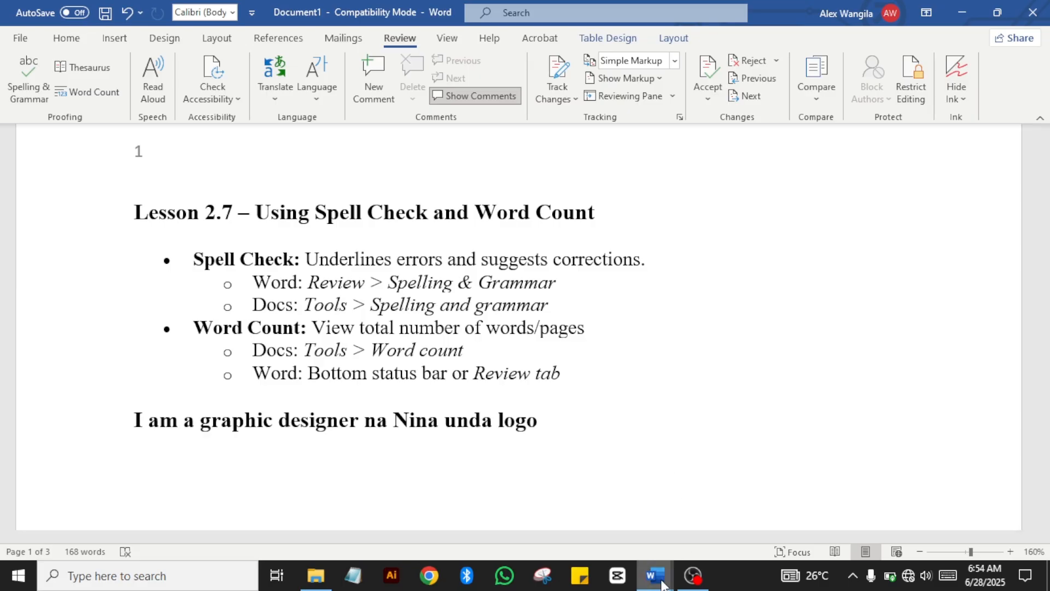
mouse_move(662, 583)
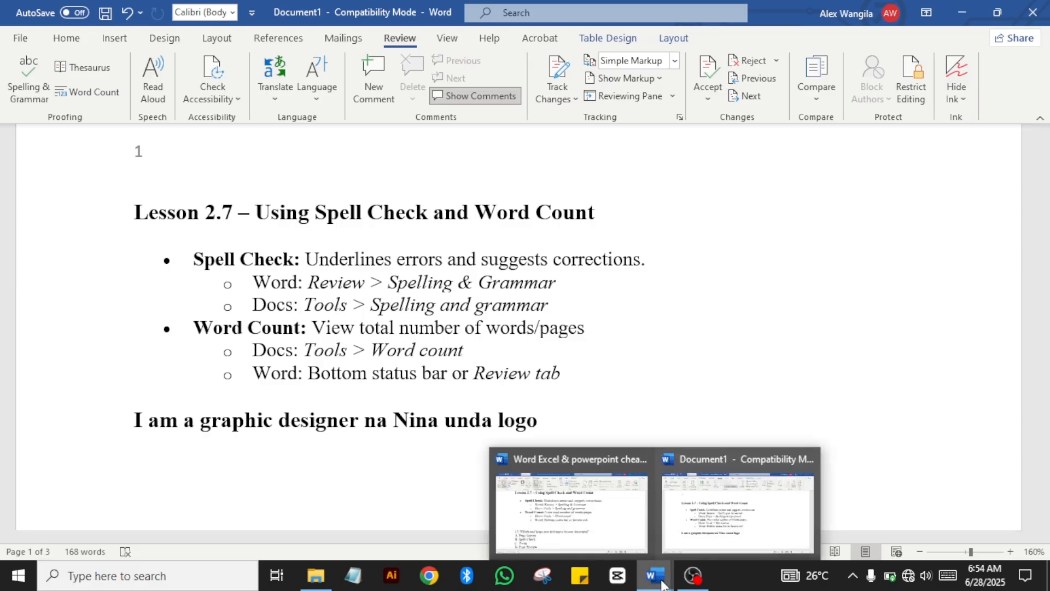
Step: Switch to the cheat sheet, clear its selection and move down toward Lesson 2.8
left_click(601, 509)
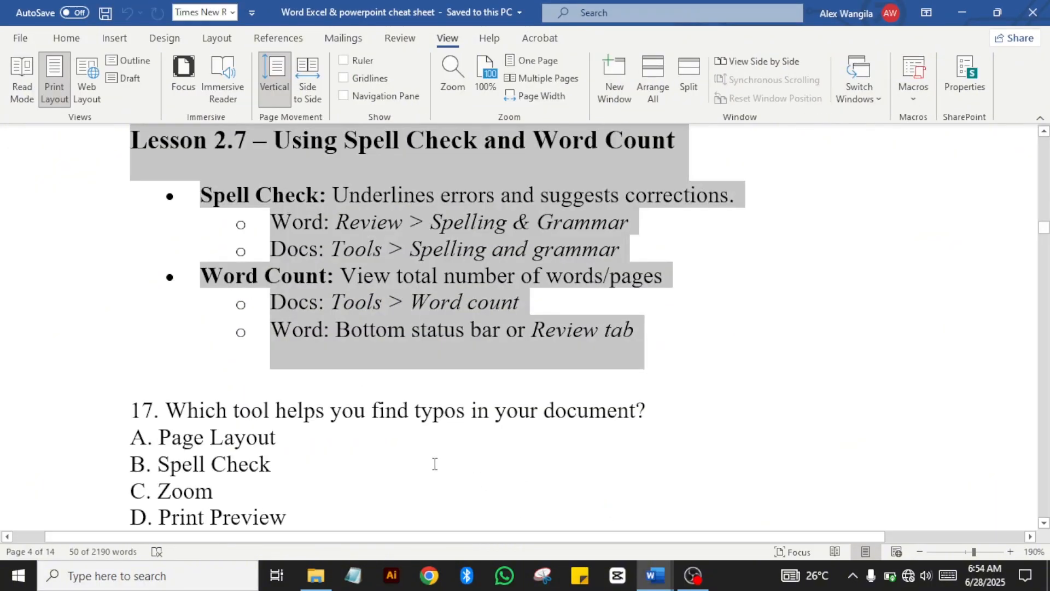
left_click(435, 464)
key("Down")
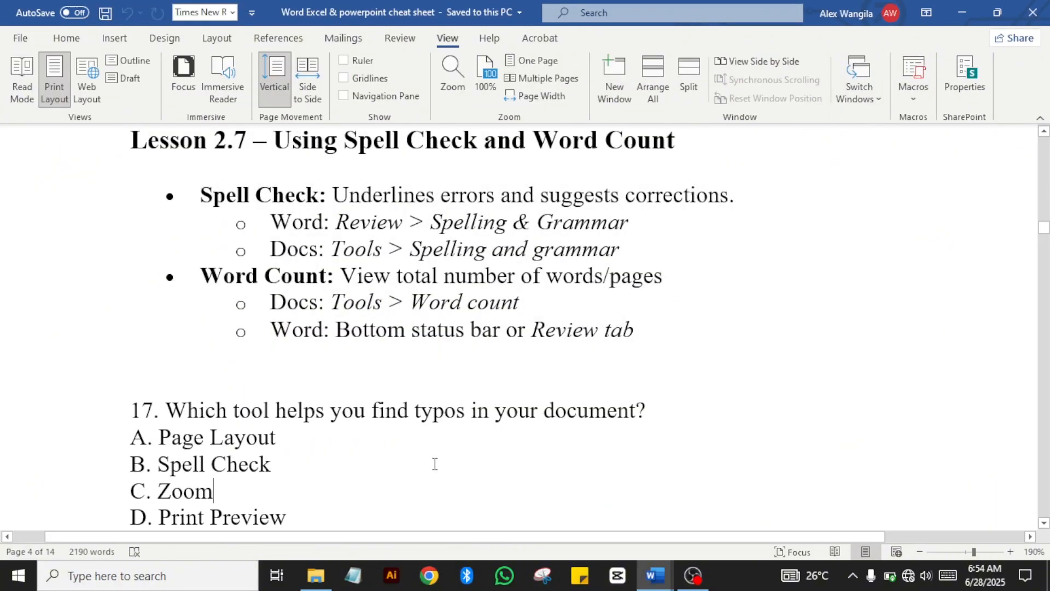
key("Down")
key("Down")
key("Down")
key("Down")
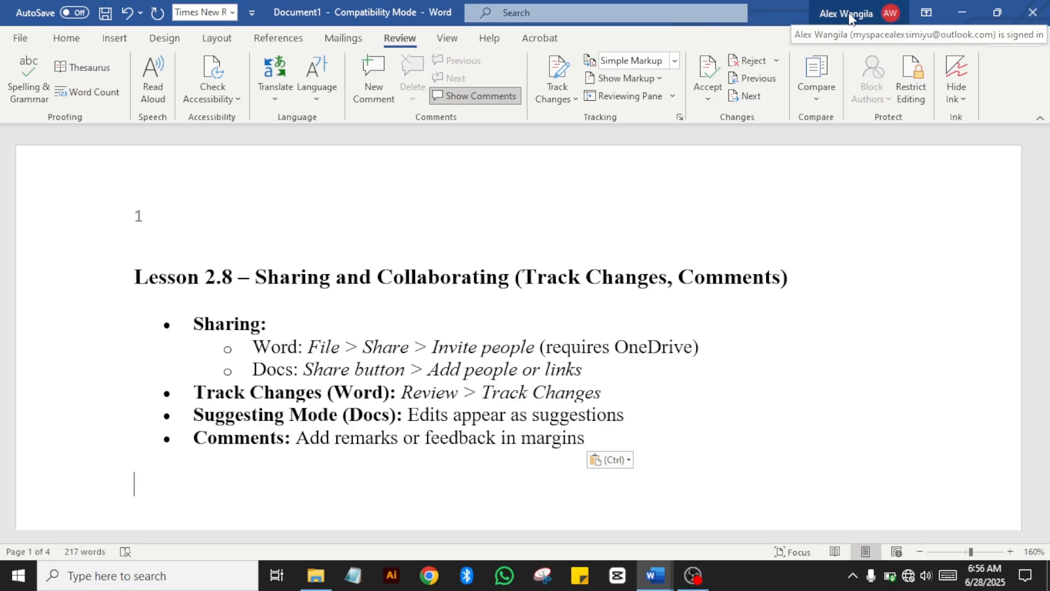
left_click(887, 15)
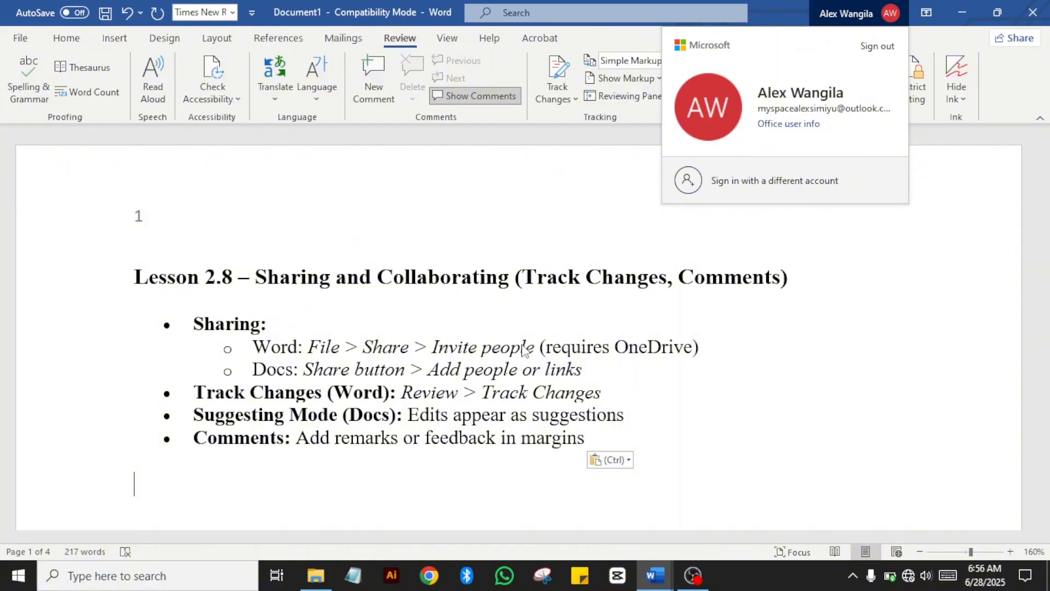
left_click(432, 320)
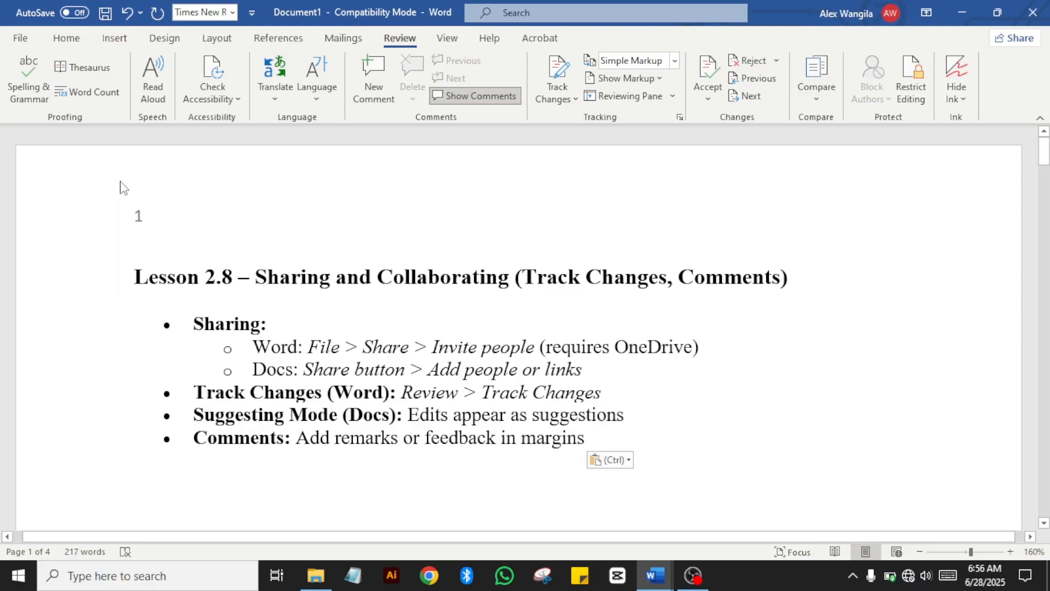
left_click(21, 43)
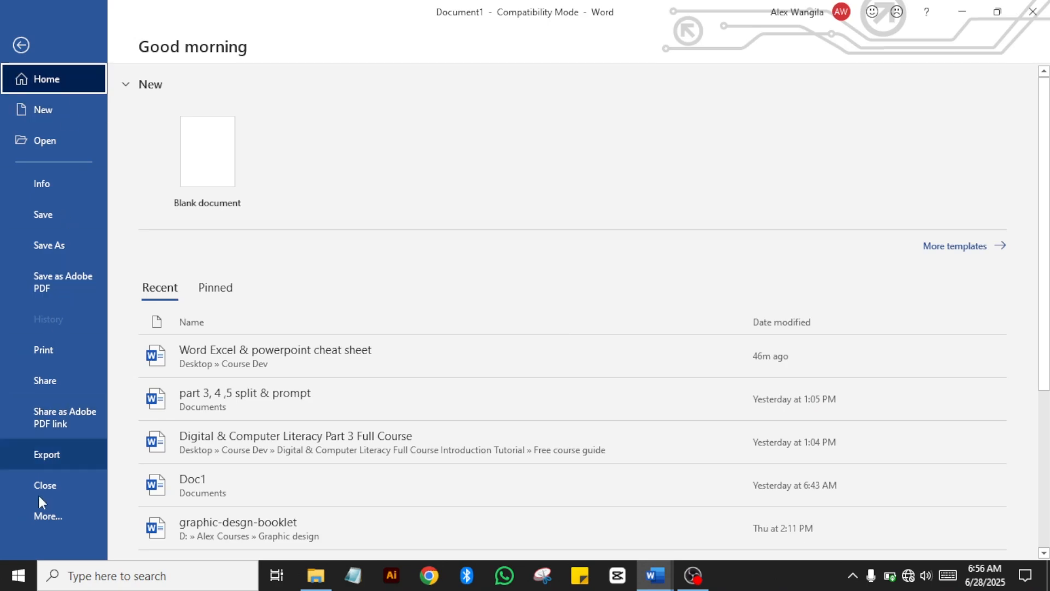
left_click(55, 381)
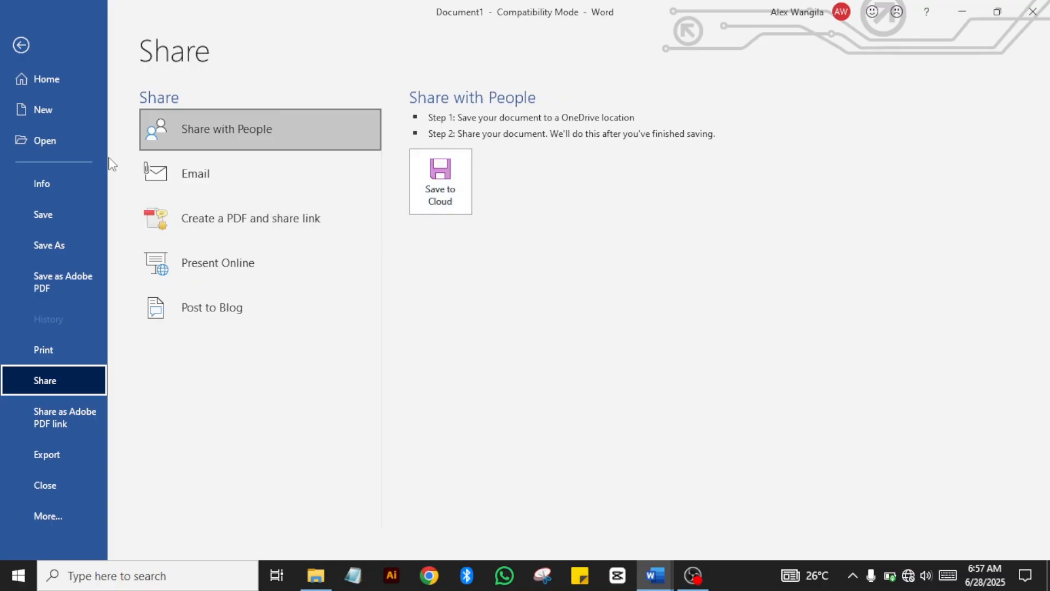
left_click(11, 52)
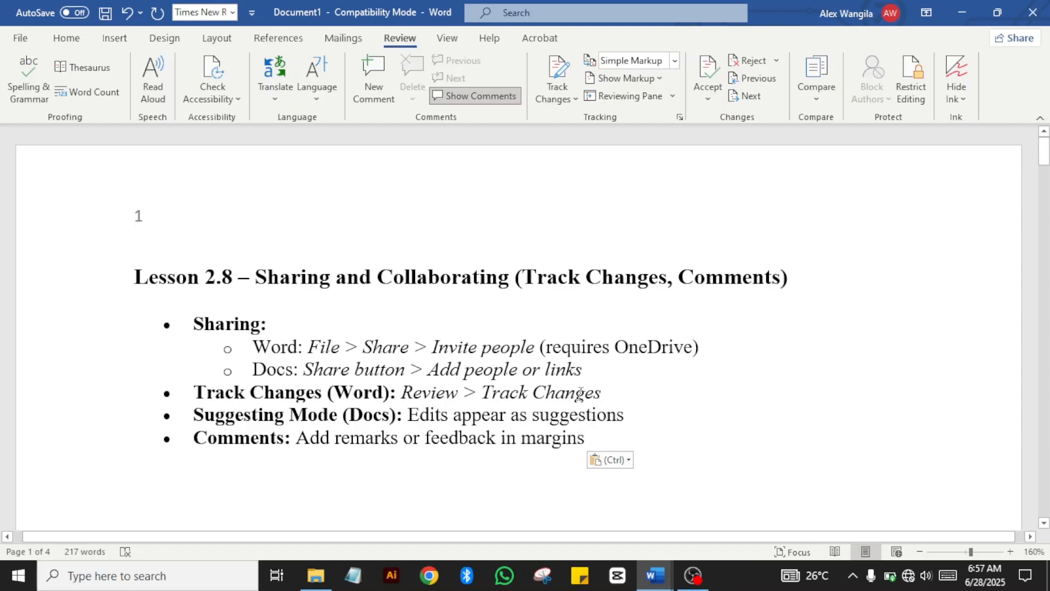
left_click(585, 376)
left_click(500, 414)
left_click_drag(585, 440, 148, 308)
left_click(227, 371)
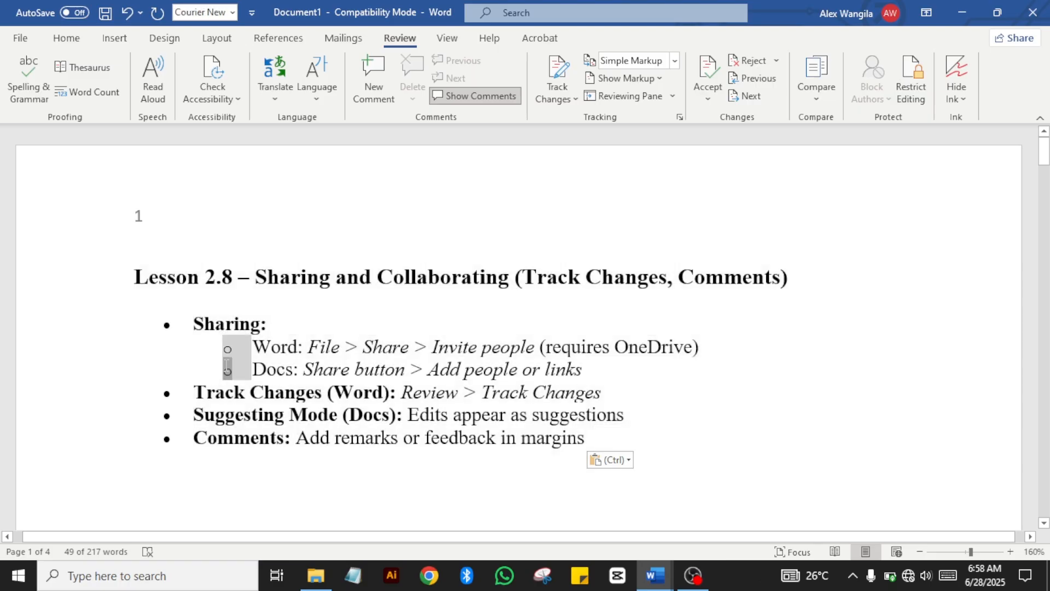
left_click(322, 392)
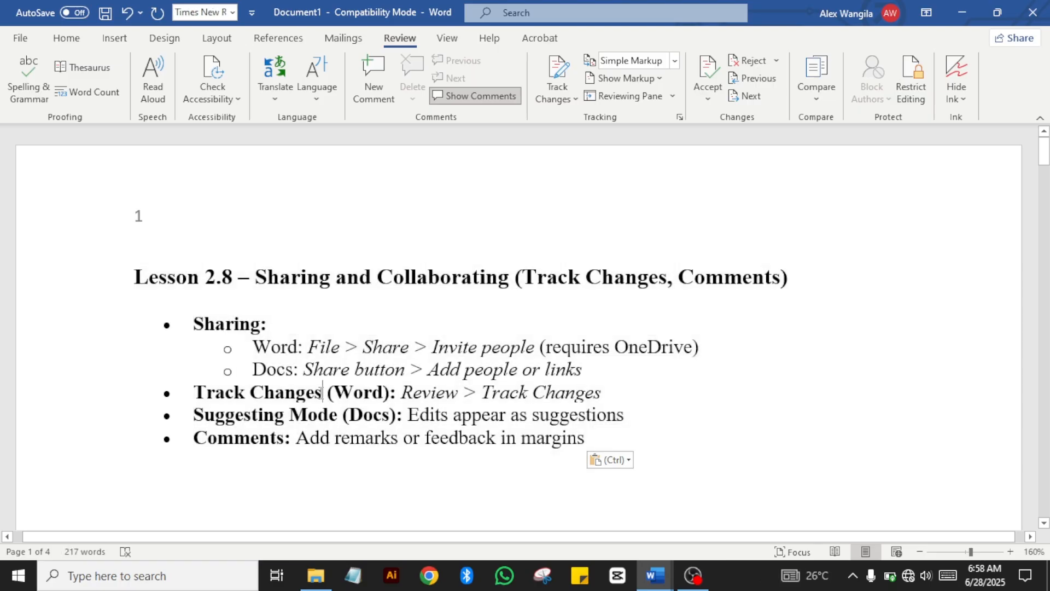
key("Down")
key("Down")
key("Down")
key("Down")
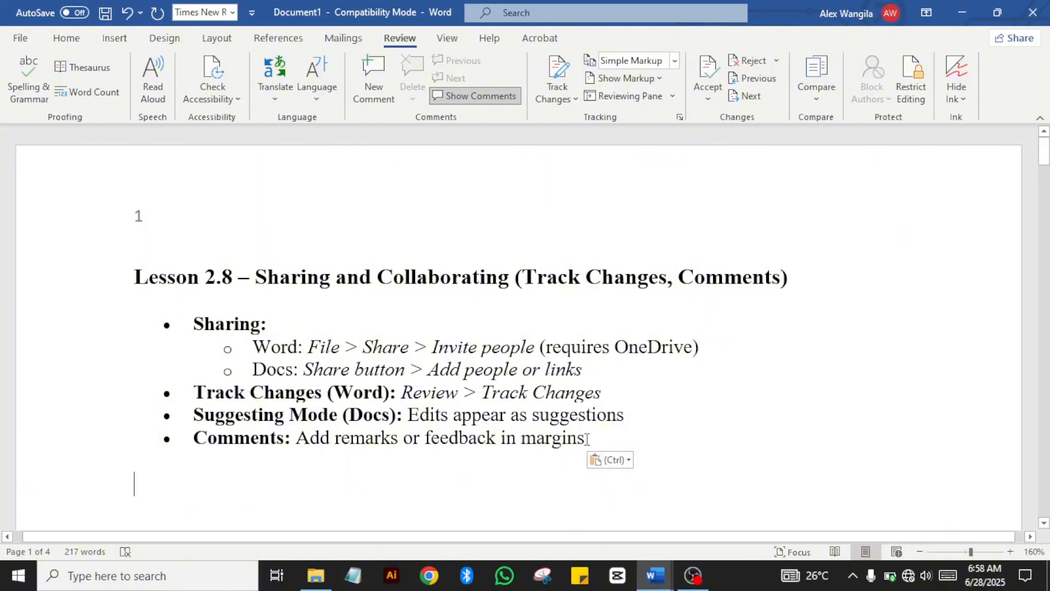
left_click_drag(585, 440, 94, 318)
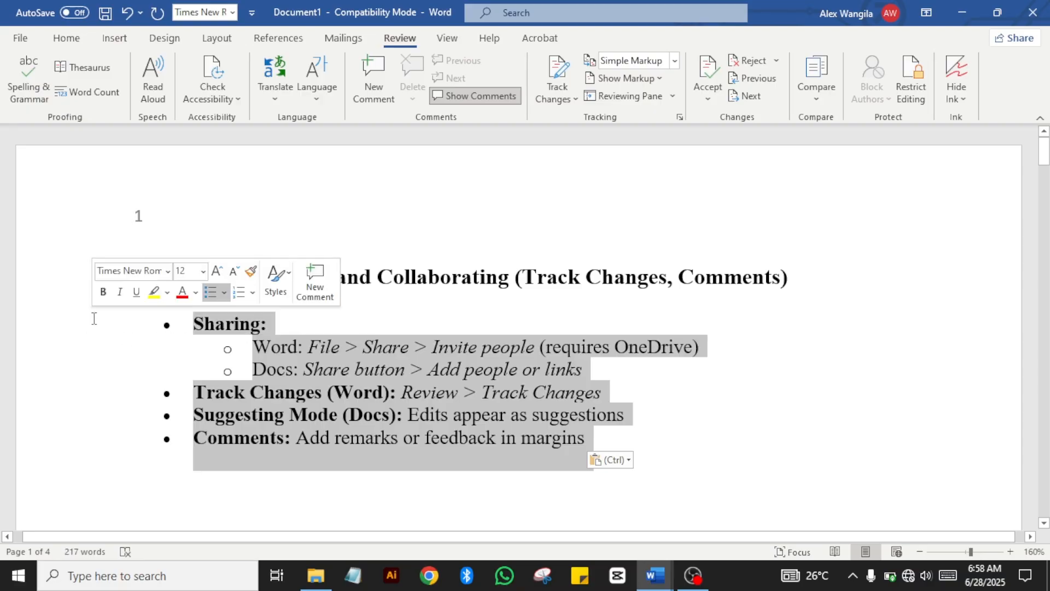
left_click(533, 367)
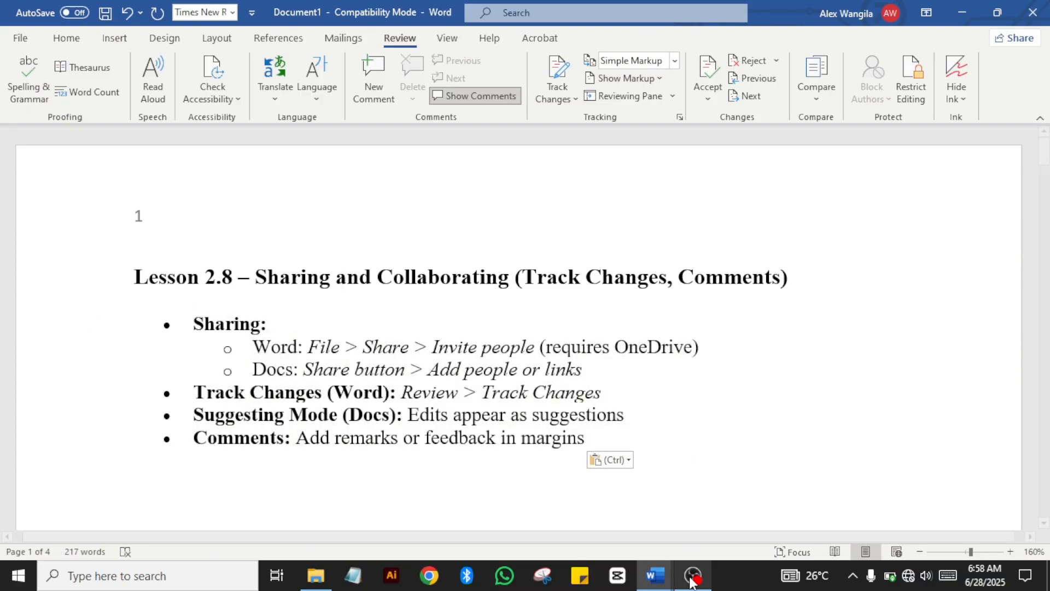
Step: Bring the cheat sheet forward, deselect Lesson 2.8, and scroll down to question 18
left_click(655, 577)
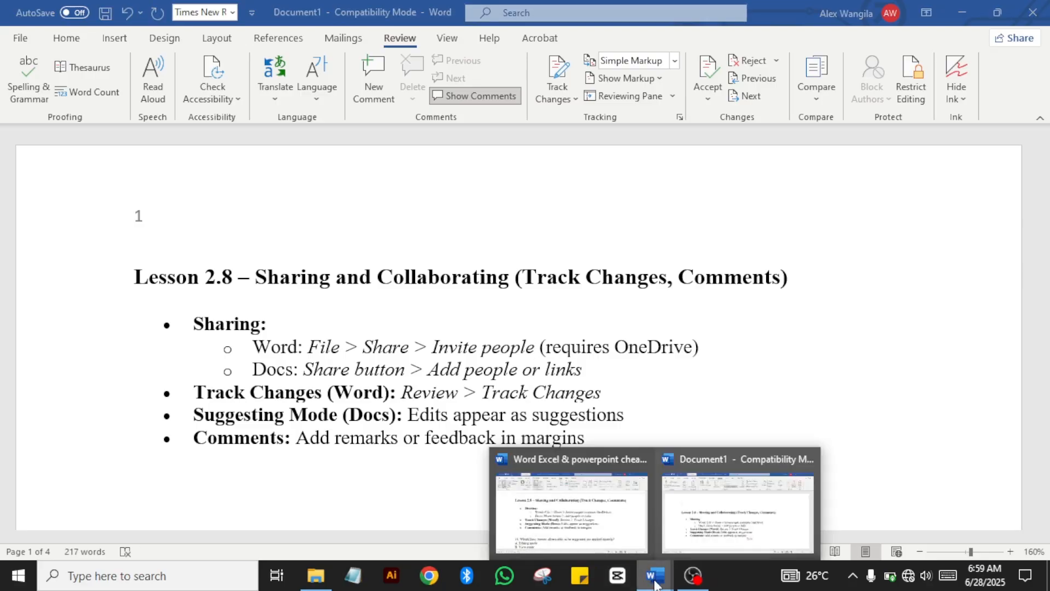
left_click(579, 519)
left_click(411, 475)
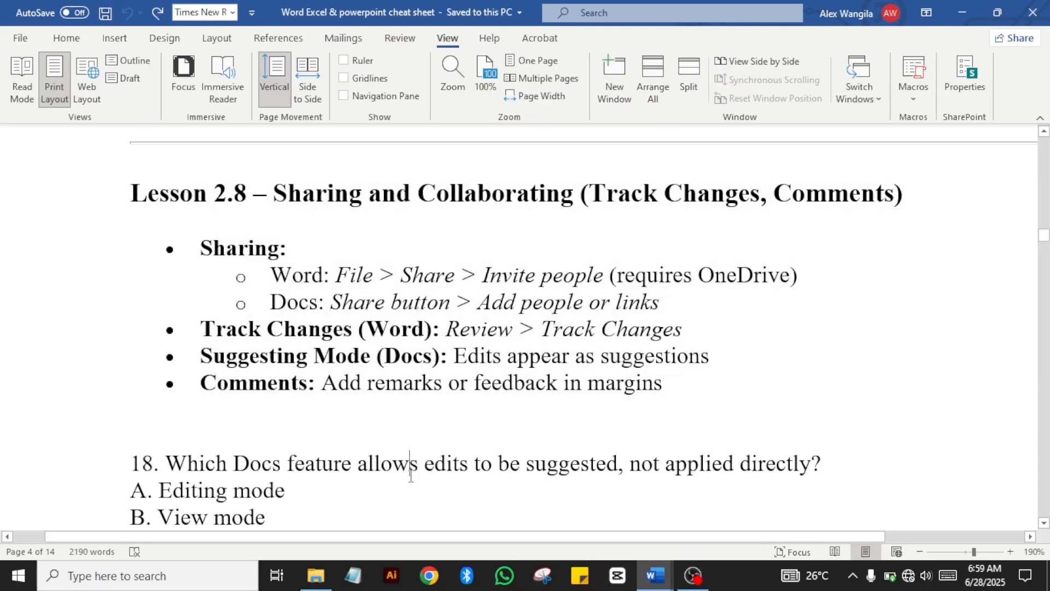
scroll(411, 476, "down", 4)
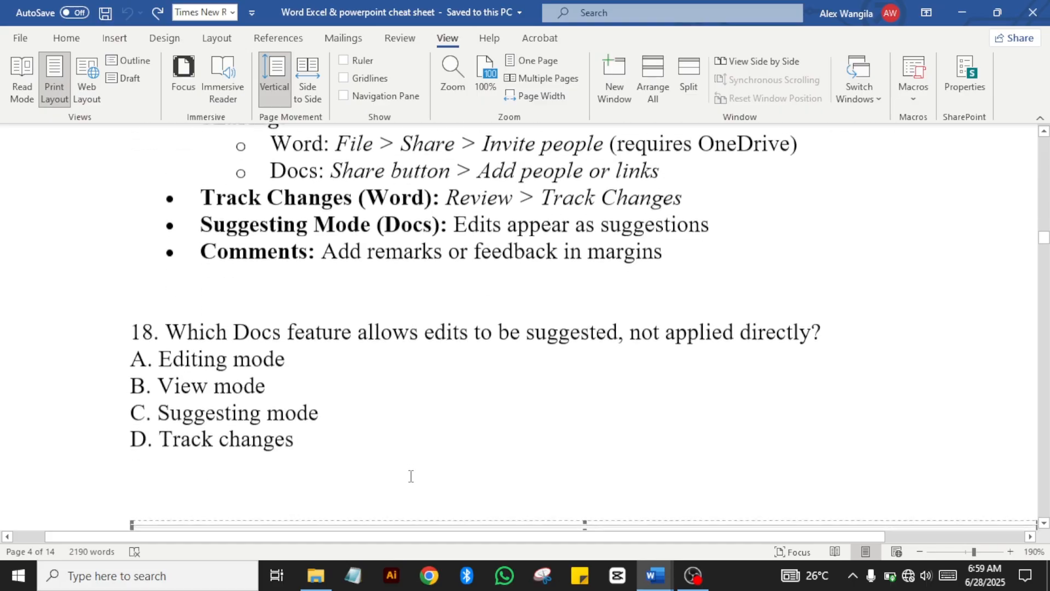
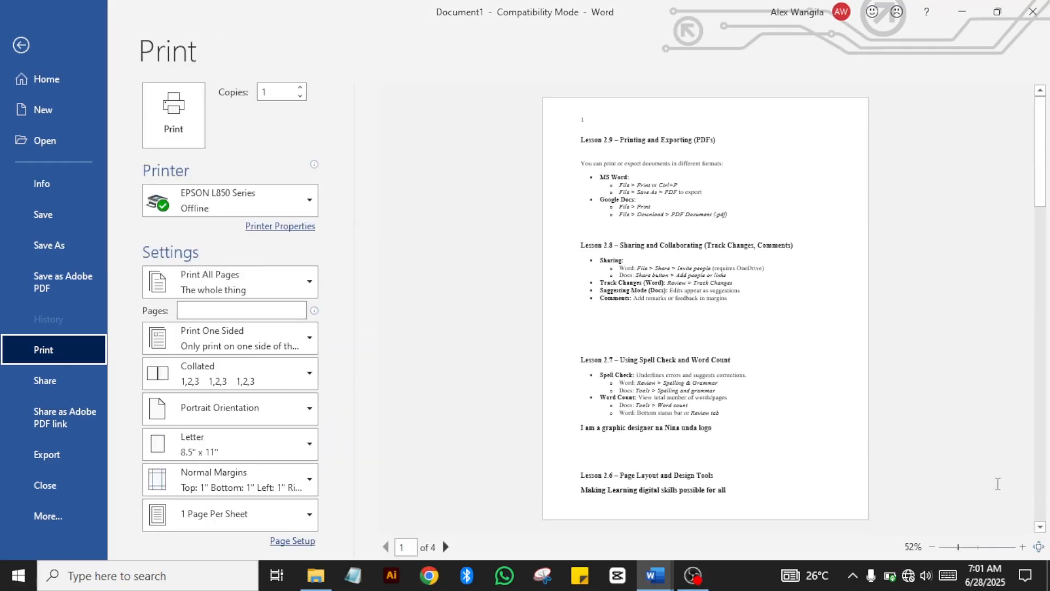
Step: Zoom into the print preview, move to page 2, then zoom out to show two pages at 50%
left_click(1022, 546)
left_click(1022, 546)
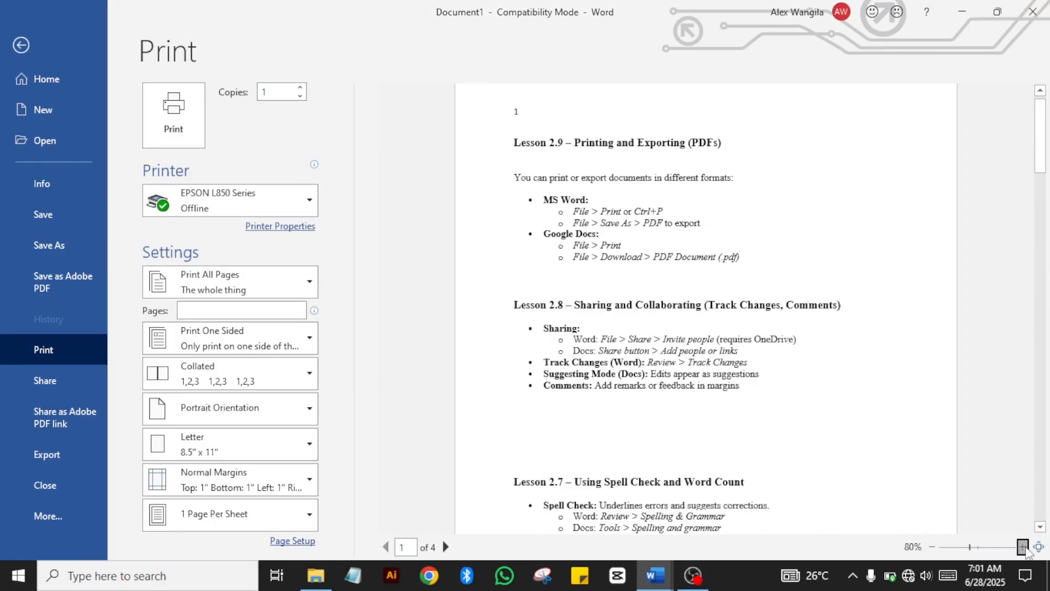
left_click(1022, 546)
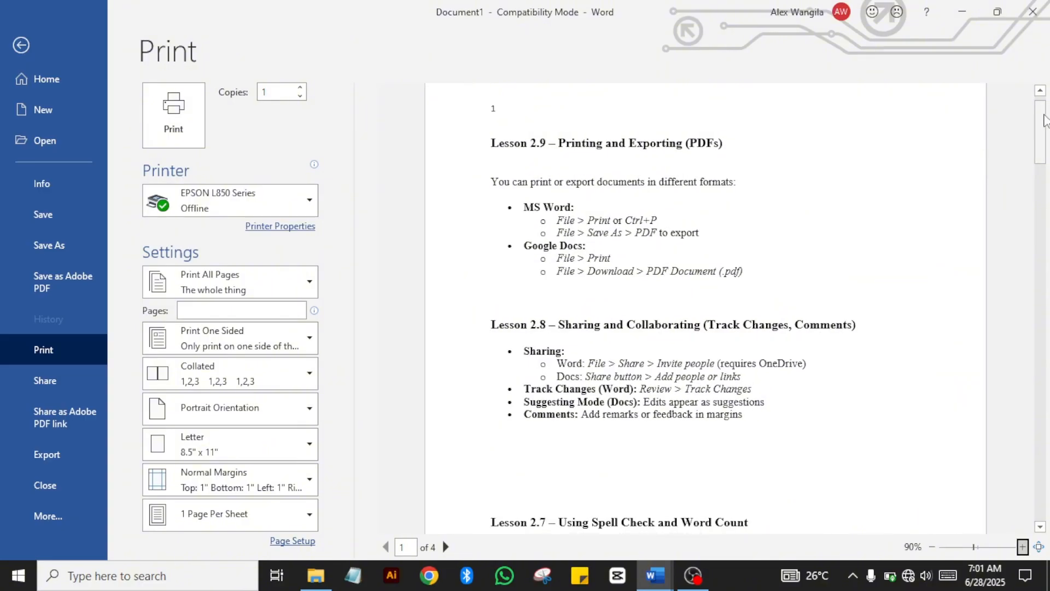
mouse_move(1042, 125)
left_mouse_down()
mouse_move(1033, 233)
mouse_move(1027, 130)
left_mouse_up()
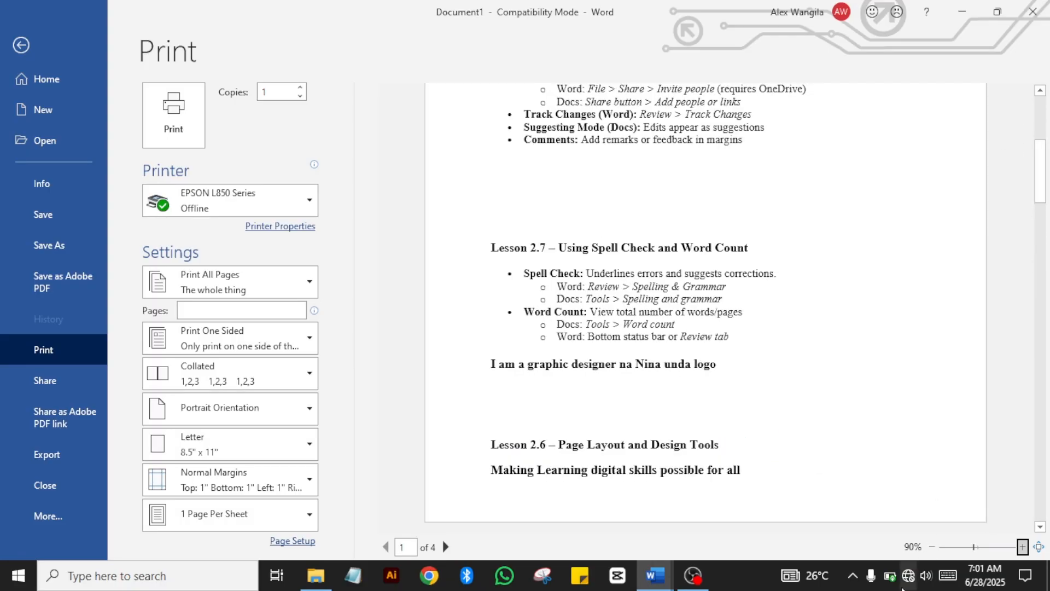
left_click(932, 546)
left_click(931, 546)
left_click(931, 547)
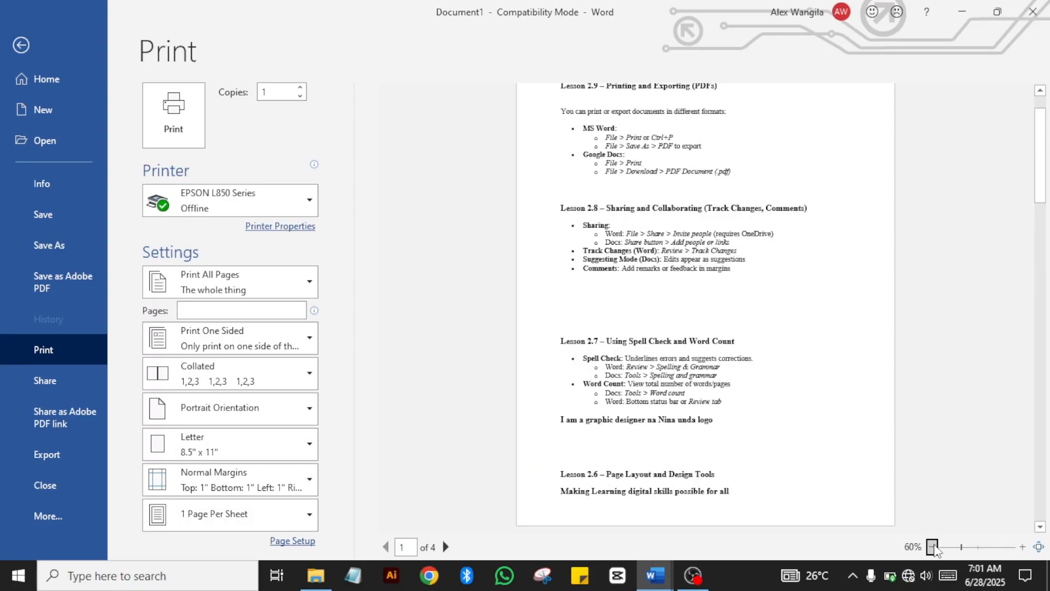
left_click(932, 546)
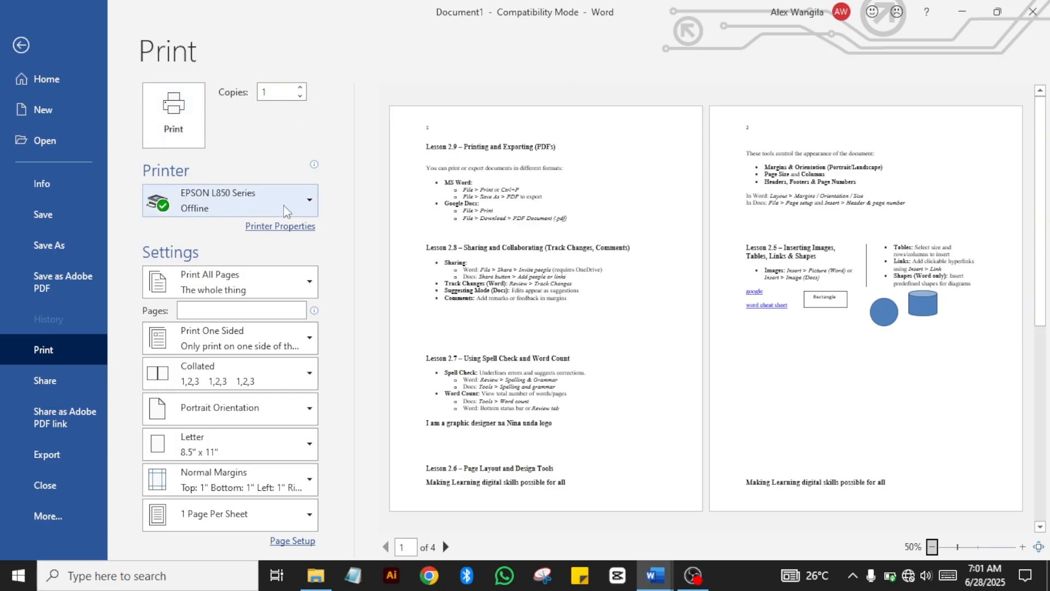
left_click(310, 211)
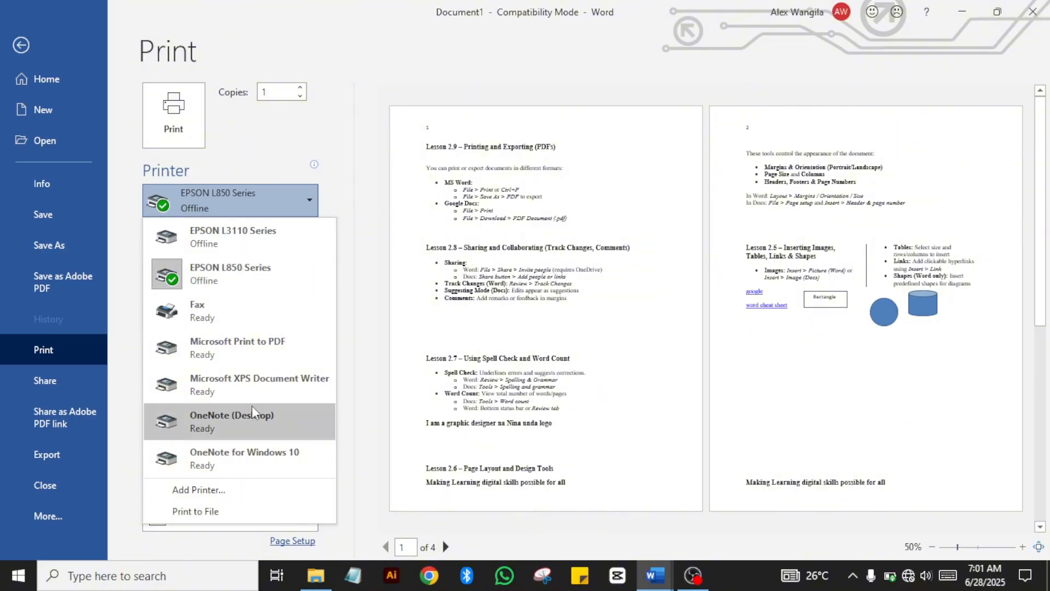
key("Escape")
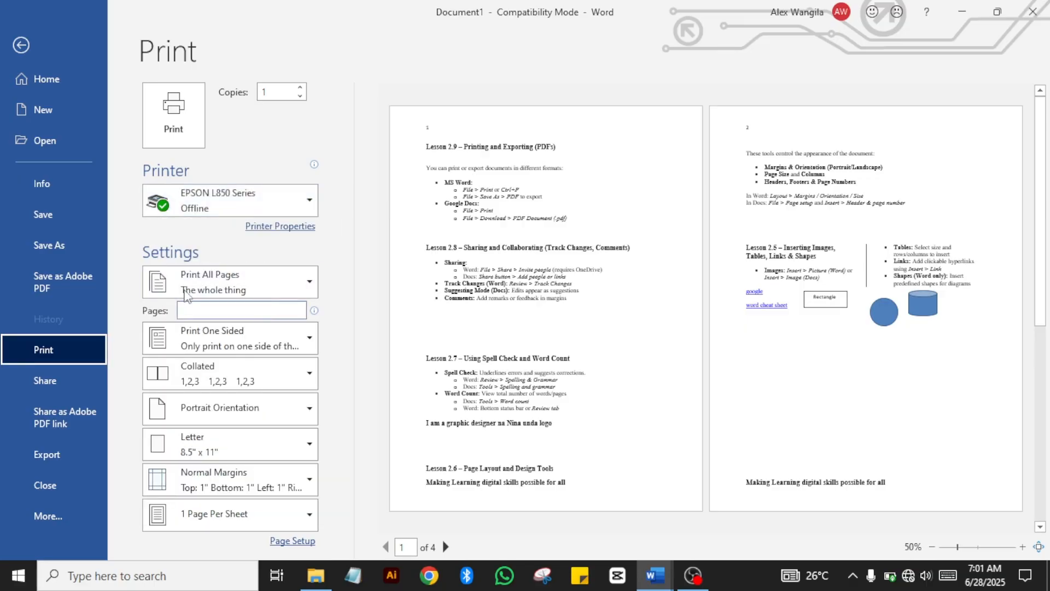
left_click(311, 285)
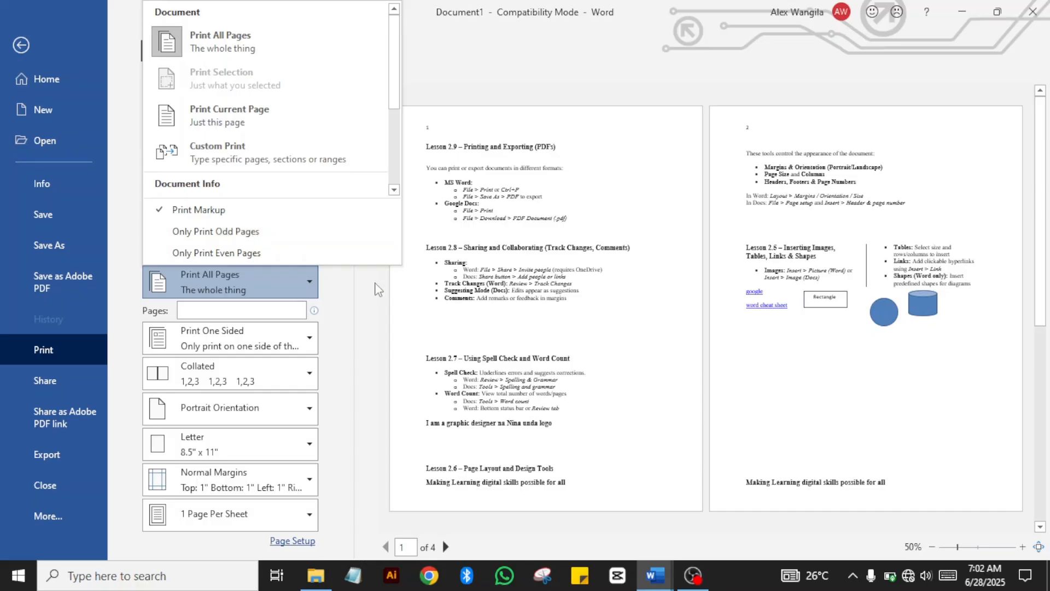
left_click(318, 287)
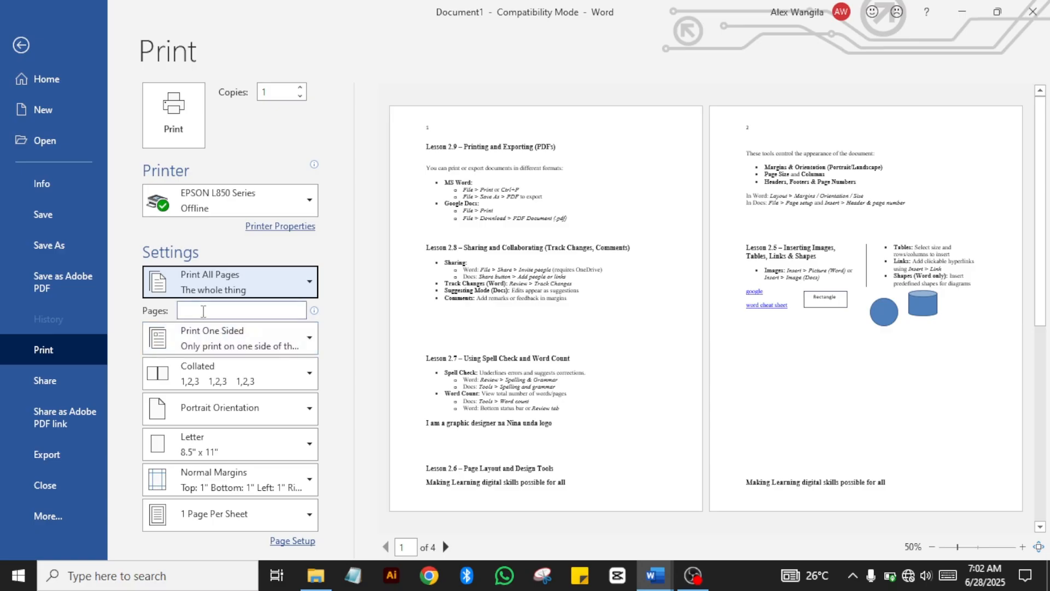
left_click(203, 311)
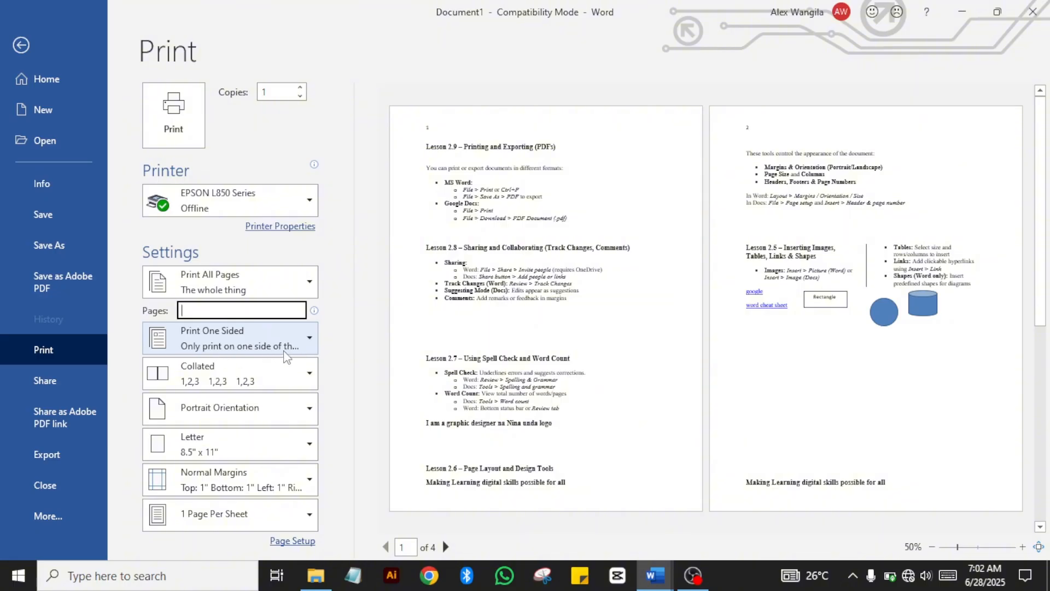
left_click(304, 341)
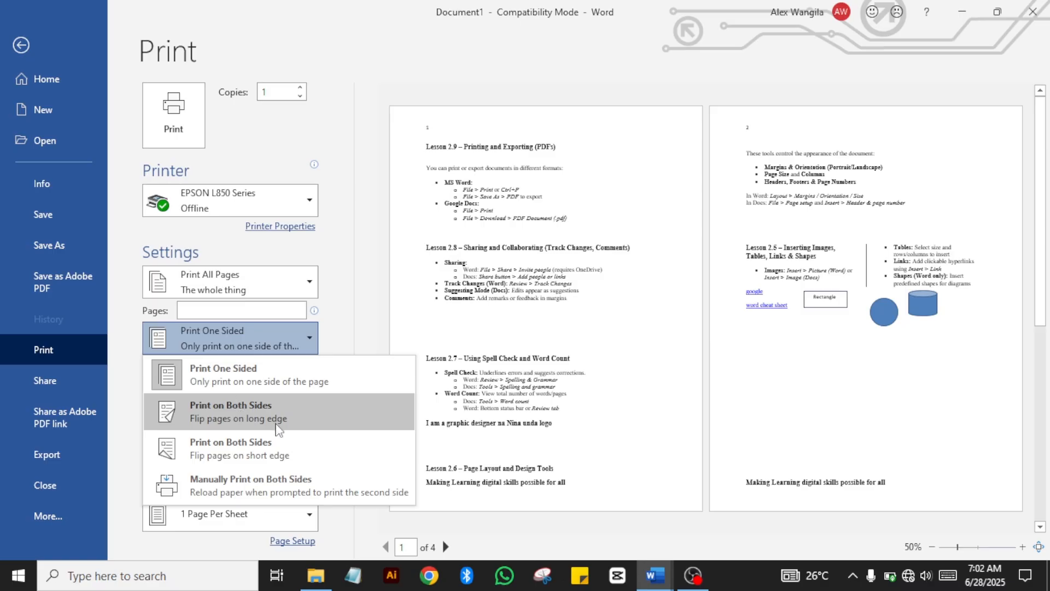
left_click(351, 309)
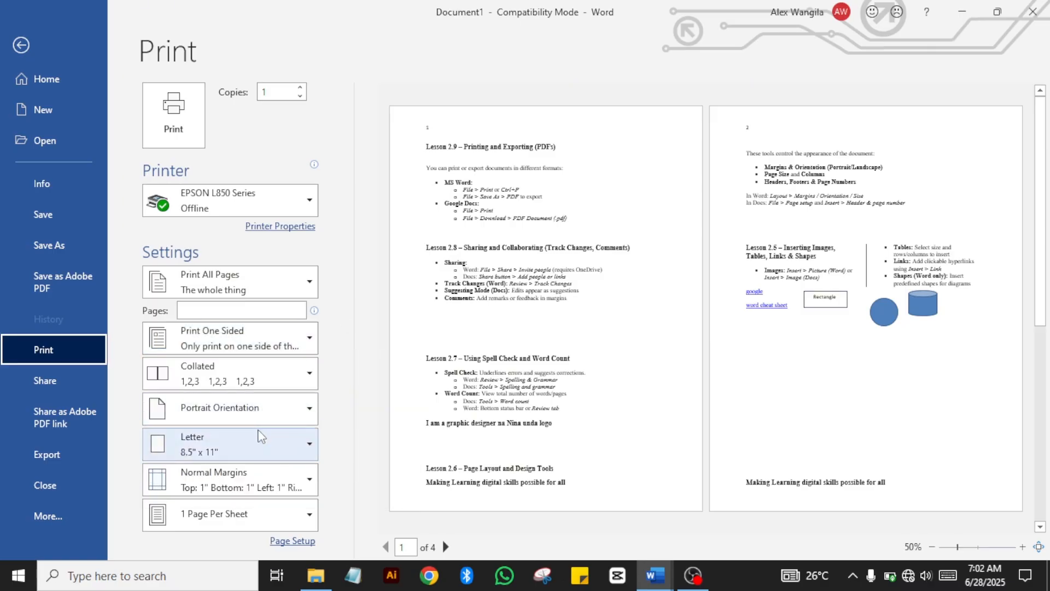
Step: Try landscape orientation, go back to portrait, and set the paper size to A4
left_click(304, 414)
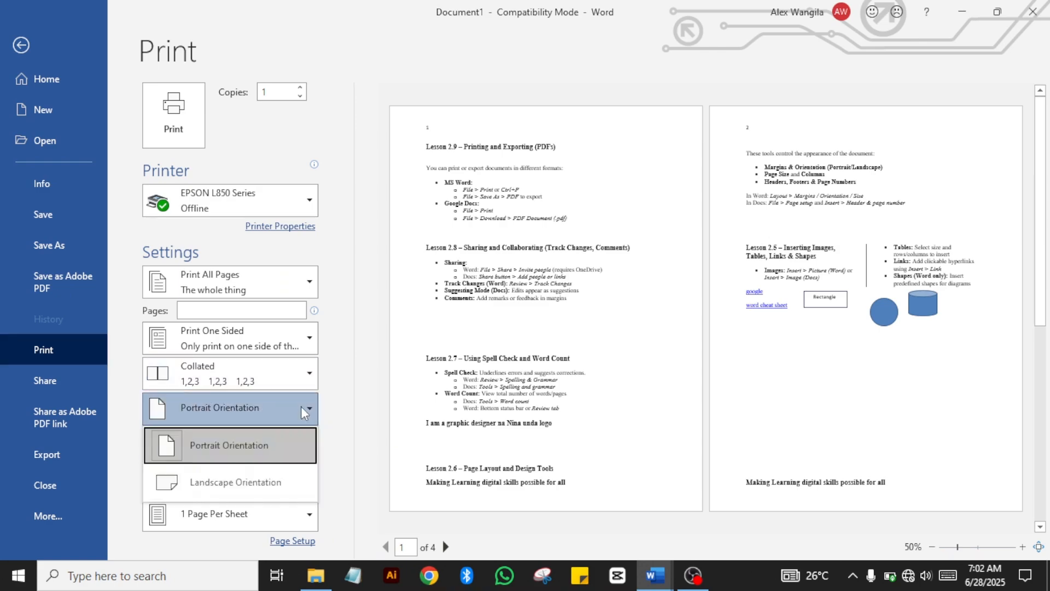
left_click(270, 482)
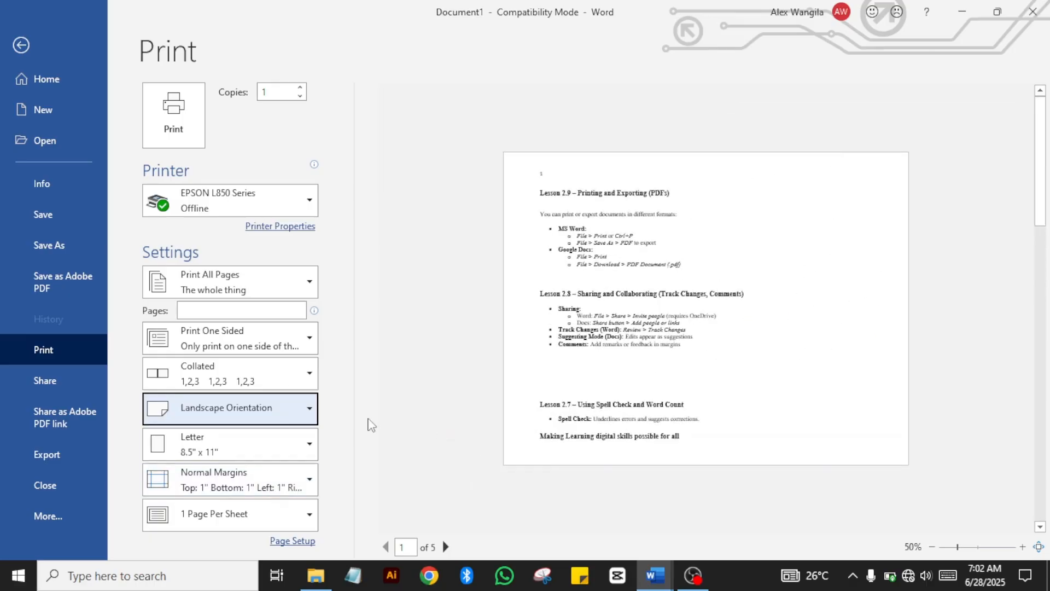
left_click(310, 409)
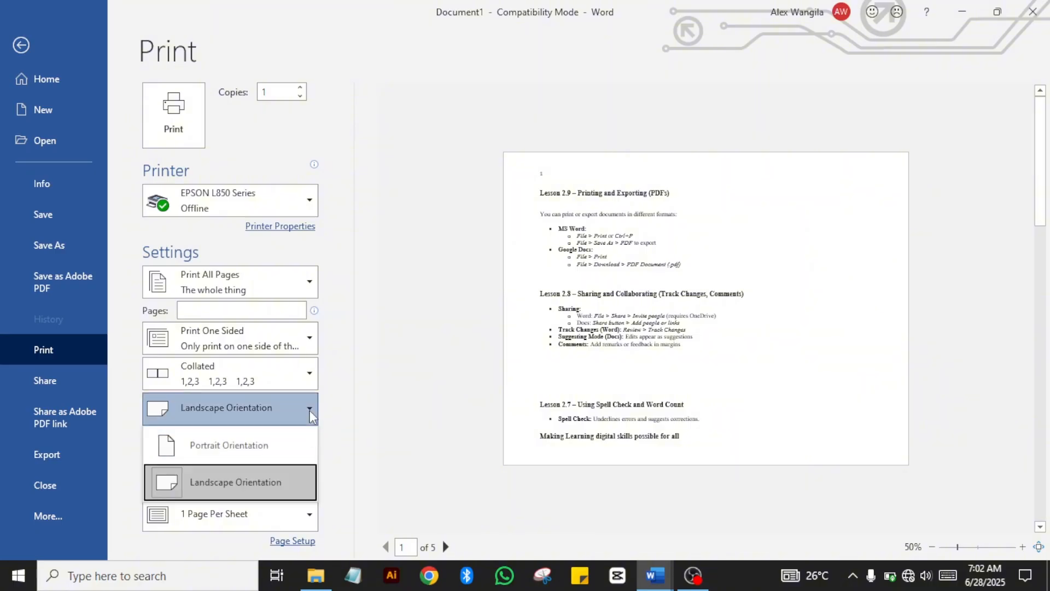
left_click(264, 443)
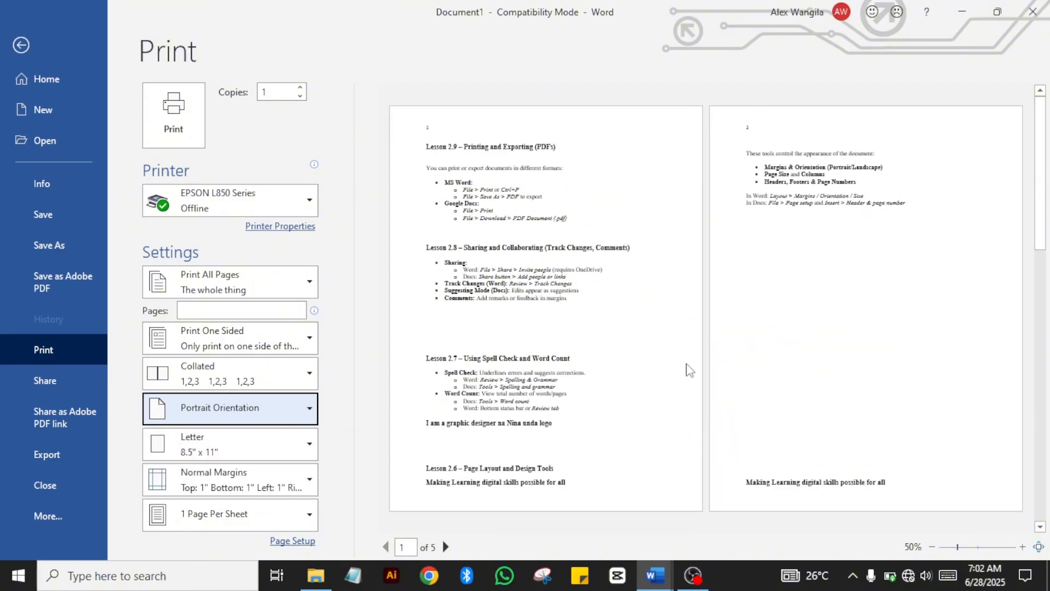
left_click(309, 445)
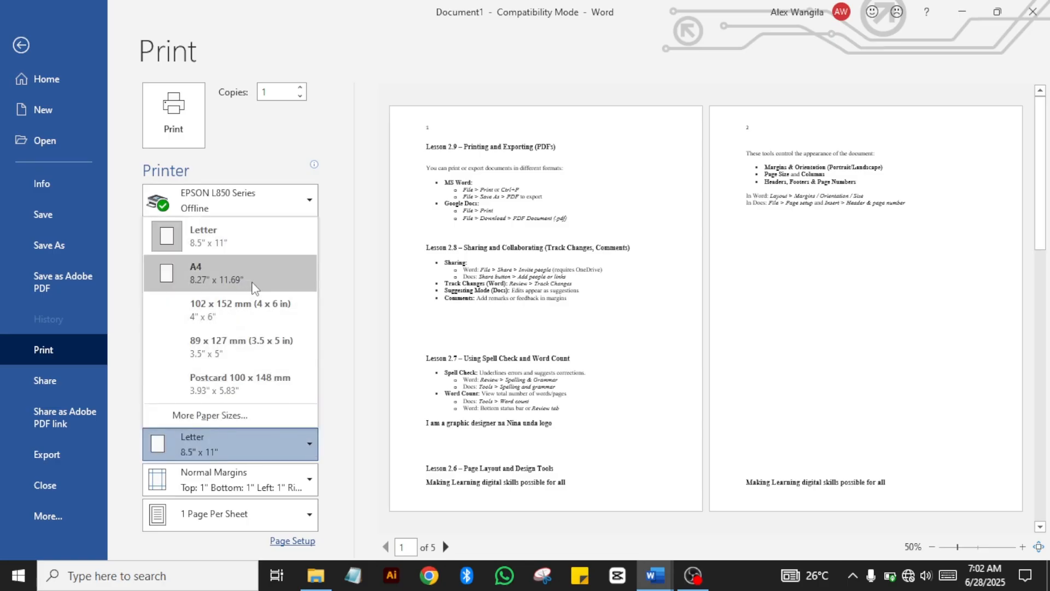
left_click(253, 288)
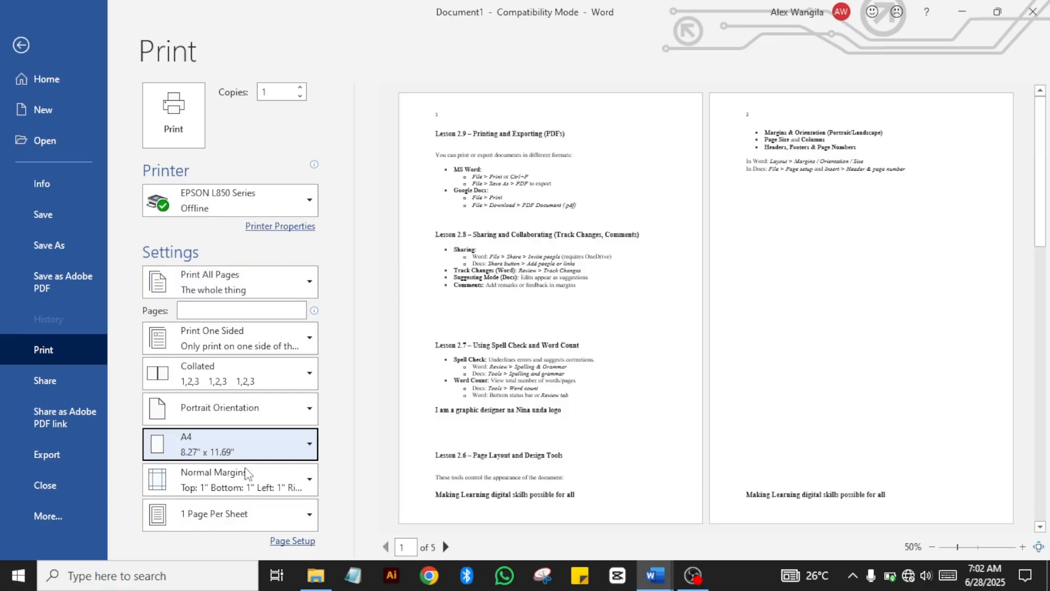
Step: Keep Normal margins and, after trying 2 pages per sheet, set 1 Page Per Sheet
left_click(312, 481)
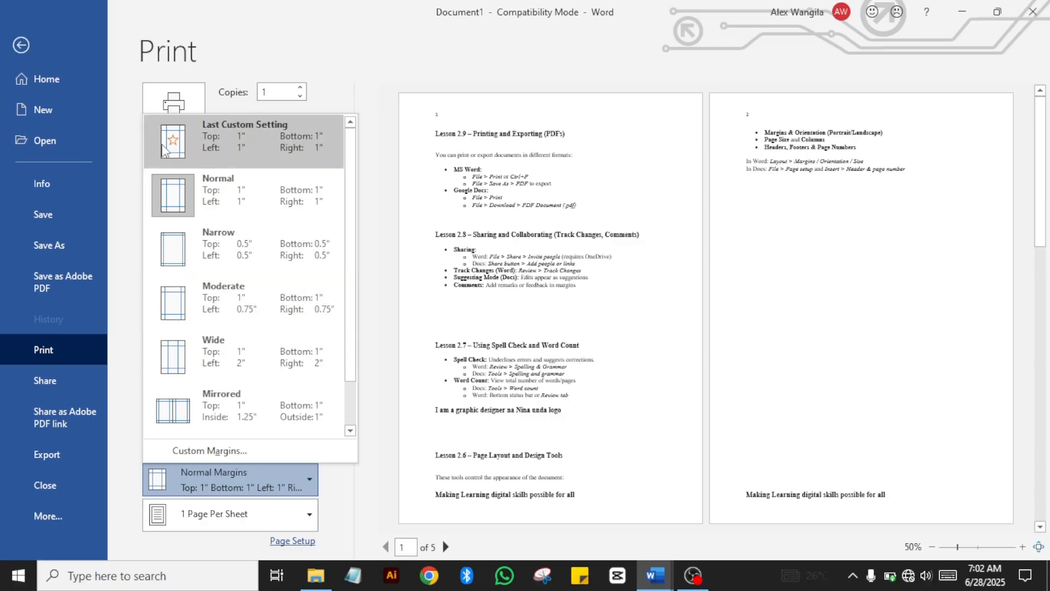
left_click(361, 435)
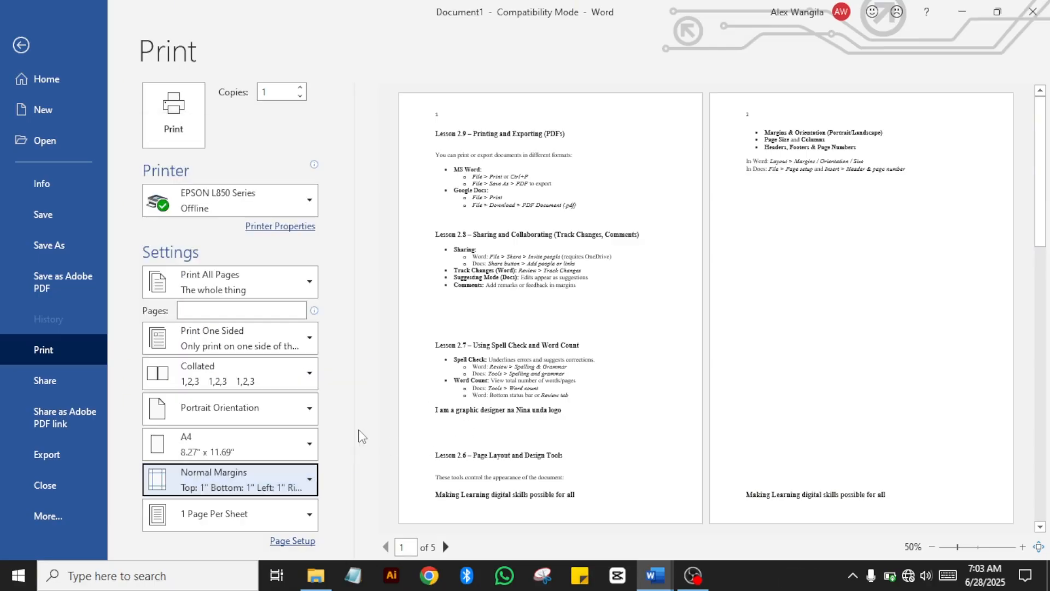
left_click(319, 519)
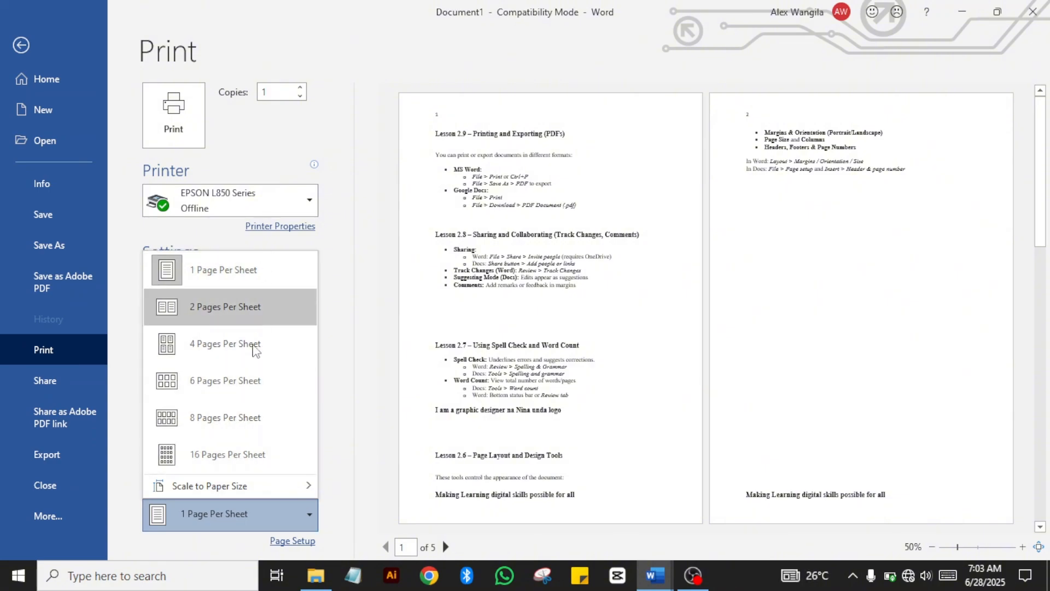
left_click(226, 310)
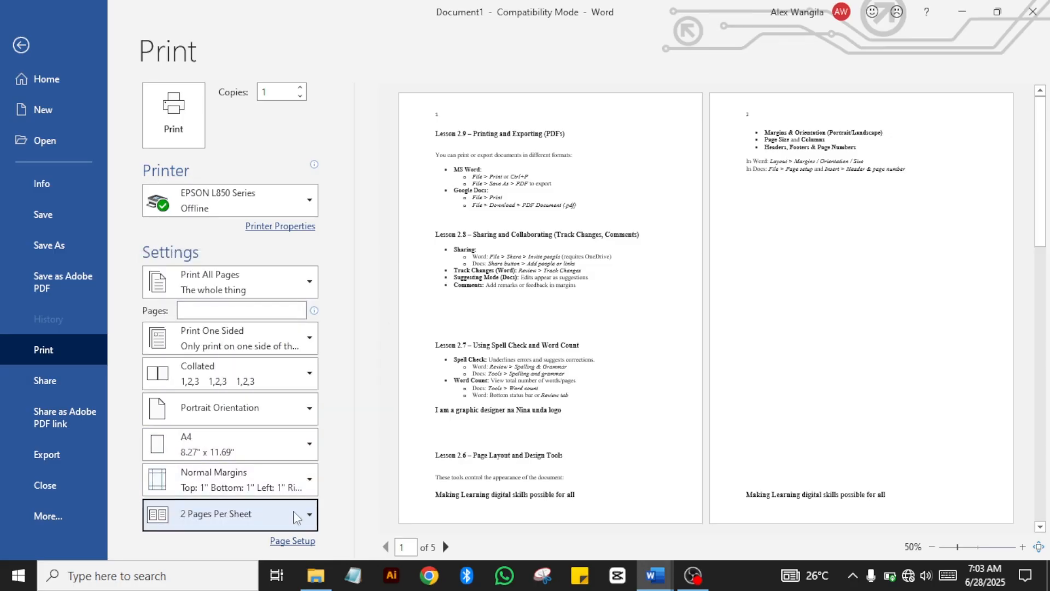
left_click(308, 526)
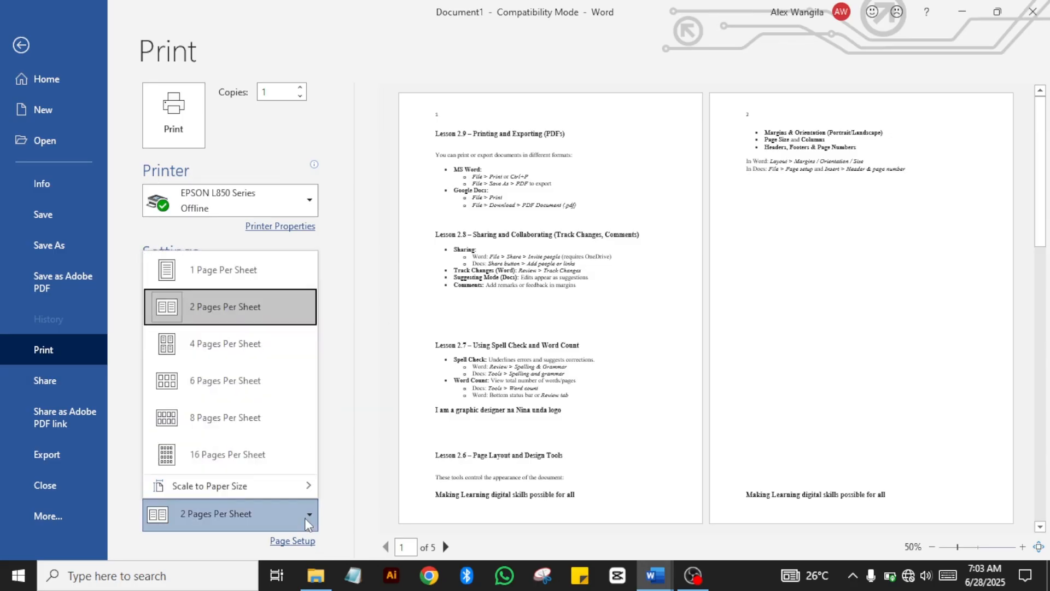
left_click(254, 272)
left_click(358, 401)
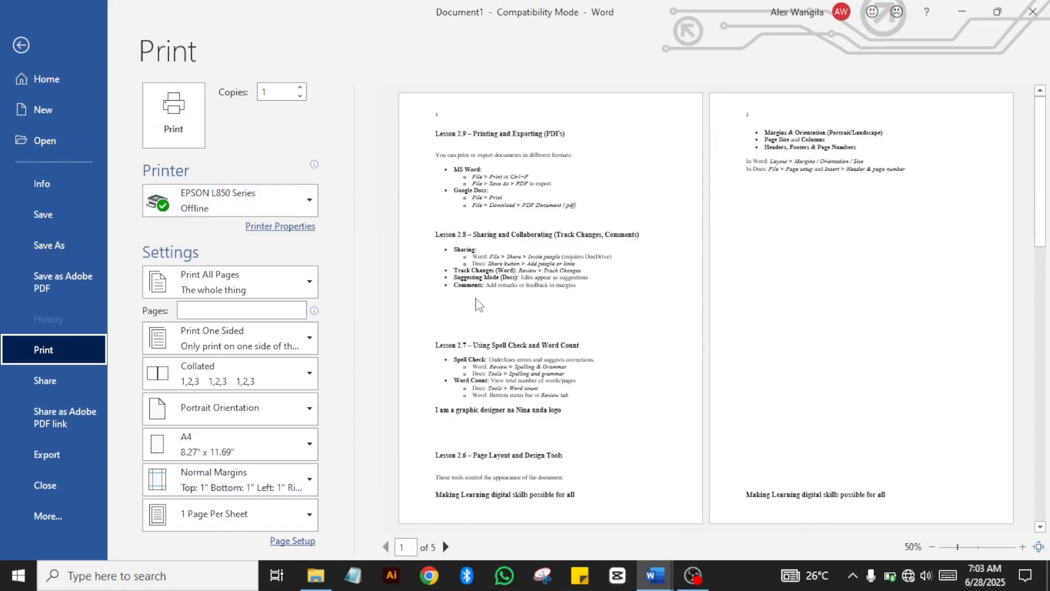
Step: Exit the print preview and bring up the File backstage view
left_click(22, 46)
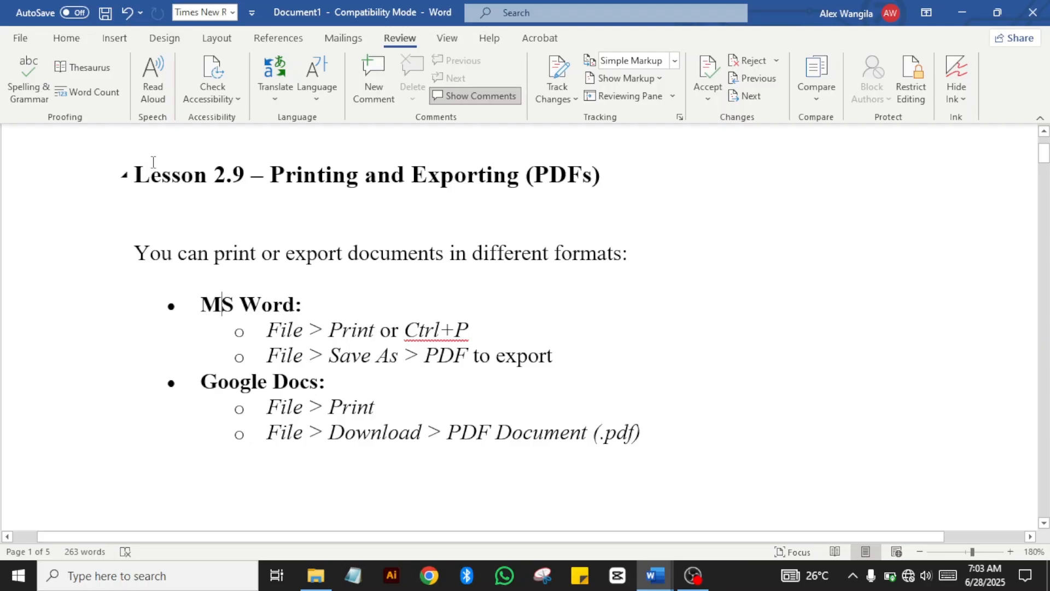
left_click(20, 38)
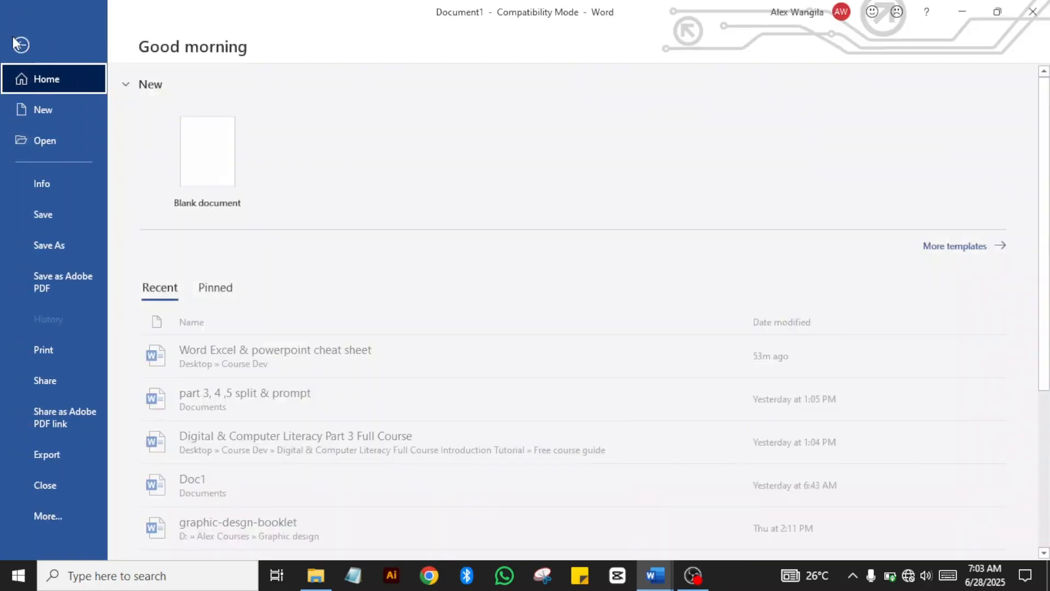
Step: Open Save As in the Documents folder, proposing the file name Lesson 2
left_click(49, 244)
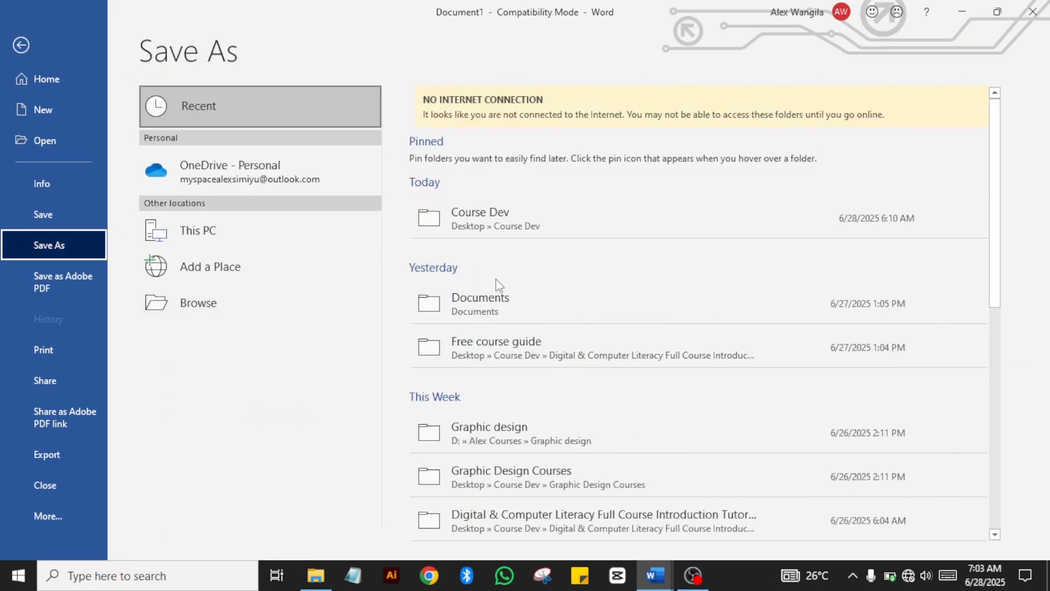
left_click(566, 315)
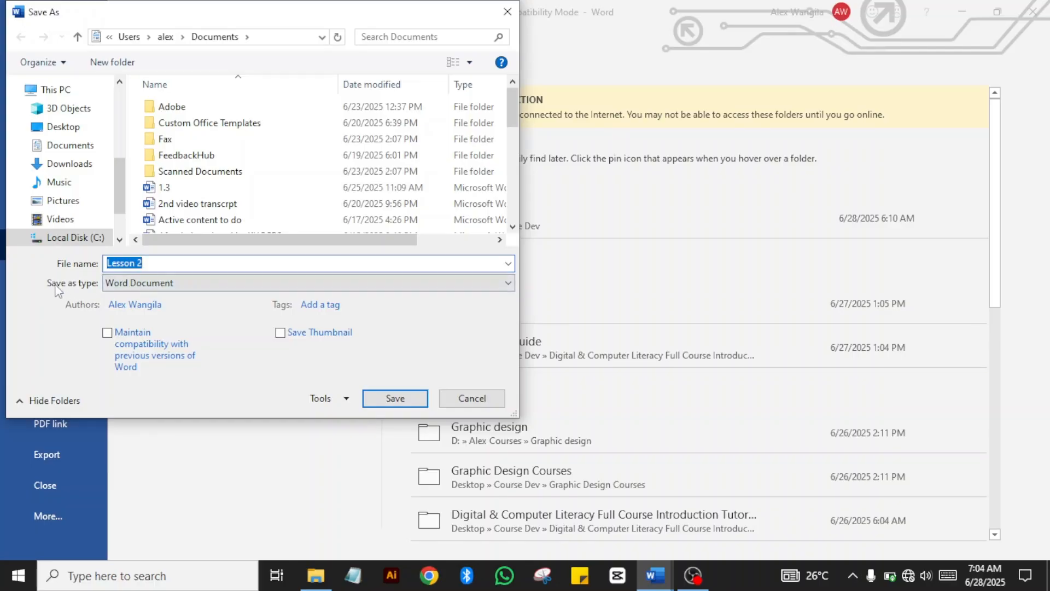
Step: Set the file type to PDF and publish the notes as Lesson 2.pdf in Documents
left_click(508, 283)
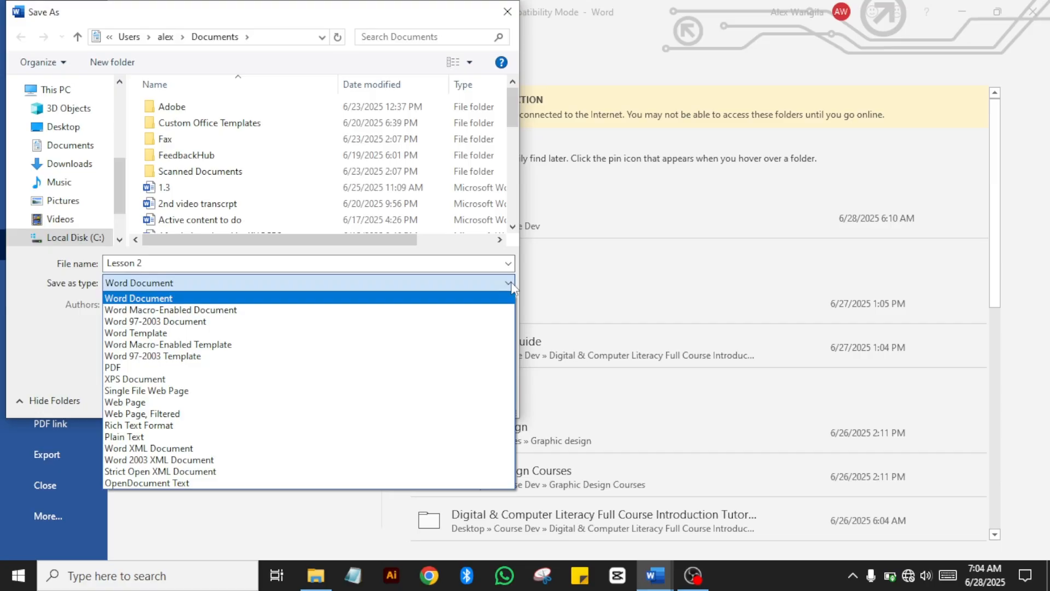
left_click(132, 367)
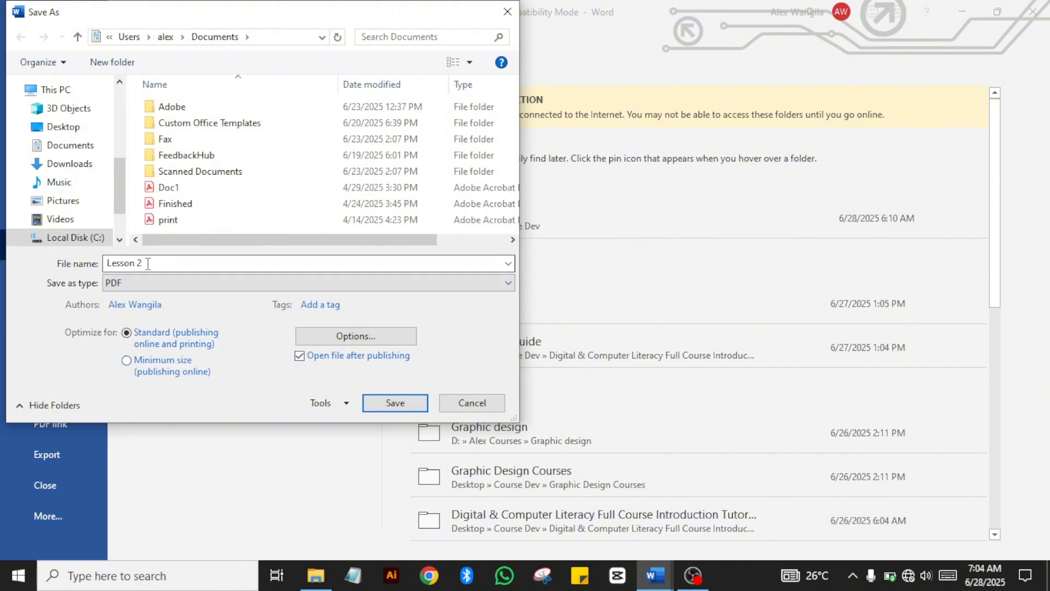
left_click_drag(153, 263, 104, 264)
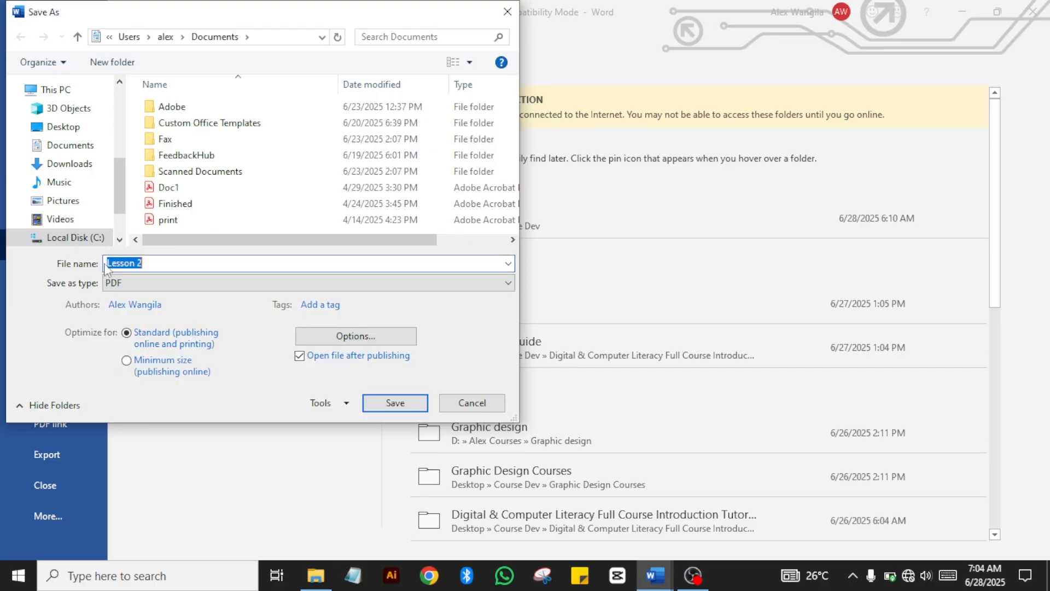
left_click(259, 265)
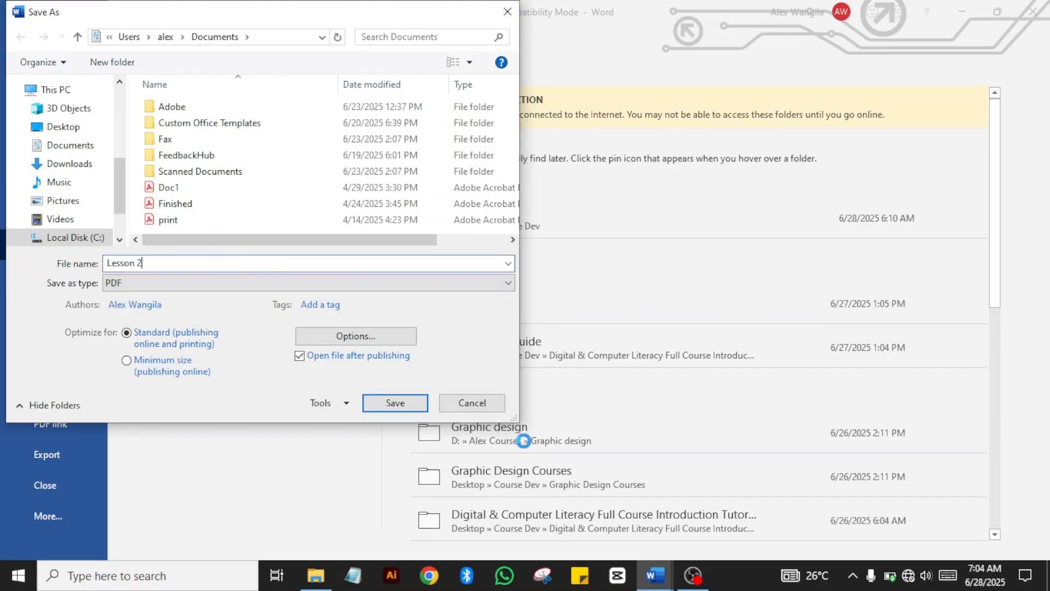
left_click(389, 409)
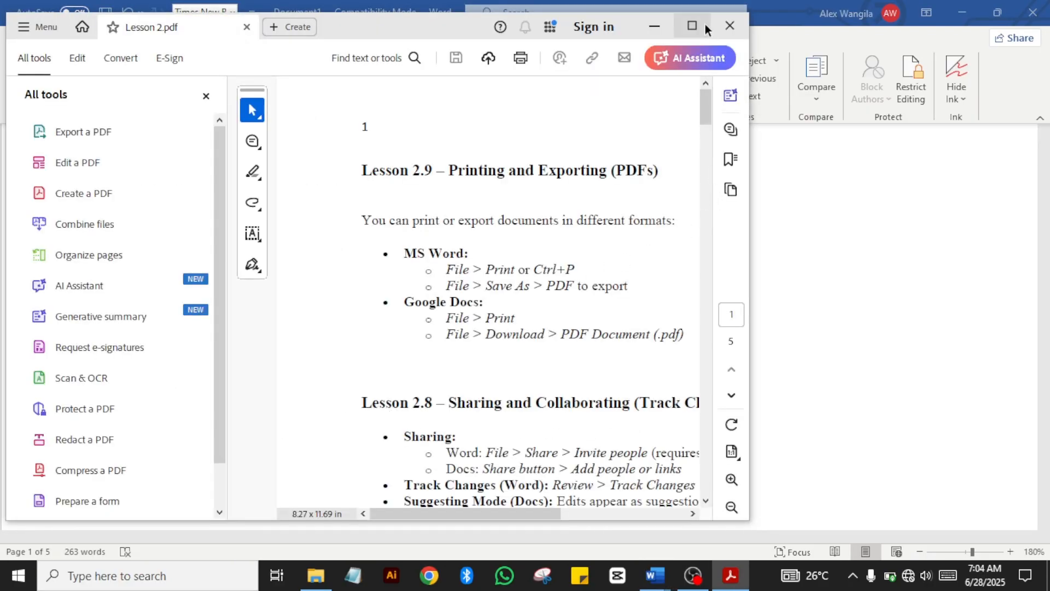
Step: Maximize Acrobat, scroll through all five pages of Lesson 2.pdf, then step back to page 1
left_click(695, 25)
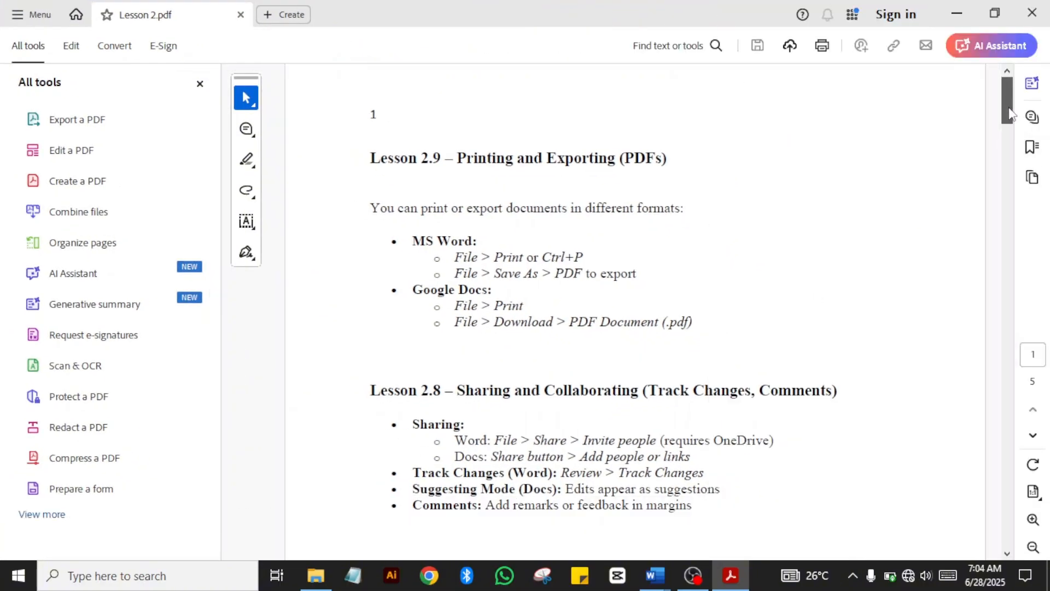
left_click_drag(1007, 101, 1006, 268)
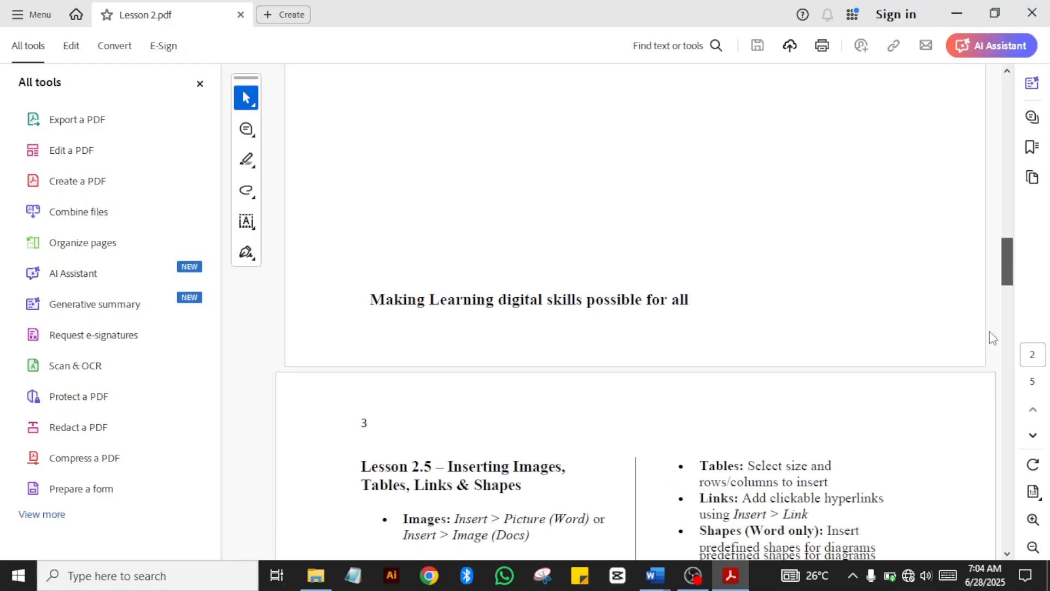
mouse_move(992, 382)
left_mouse_down()
mouse_move(1008, 356)
mouse_move(1010, 411)
mouse_move(1008, 389)
left_mouse_up()
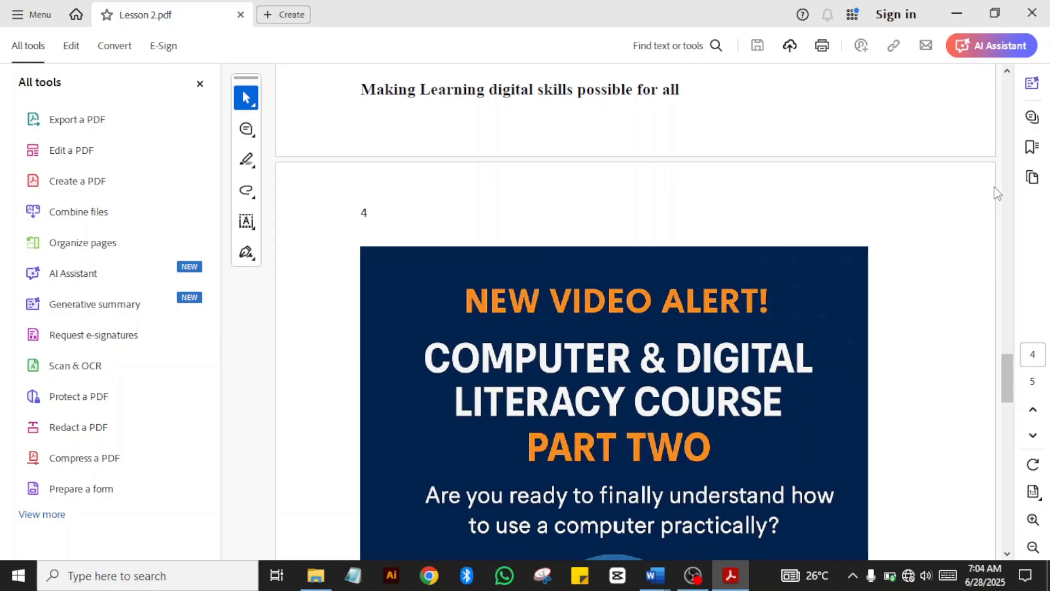
scroll(996, 193, "down", 5)
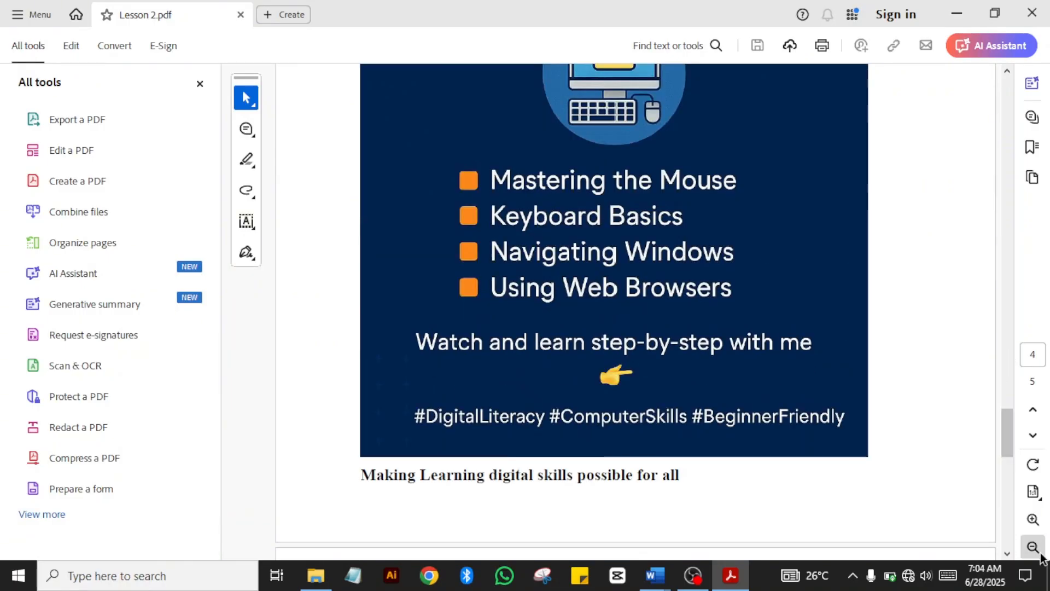
left_click_drag(1010, 442, 1011, 506)
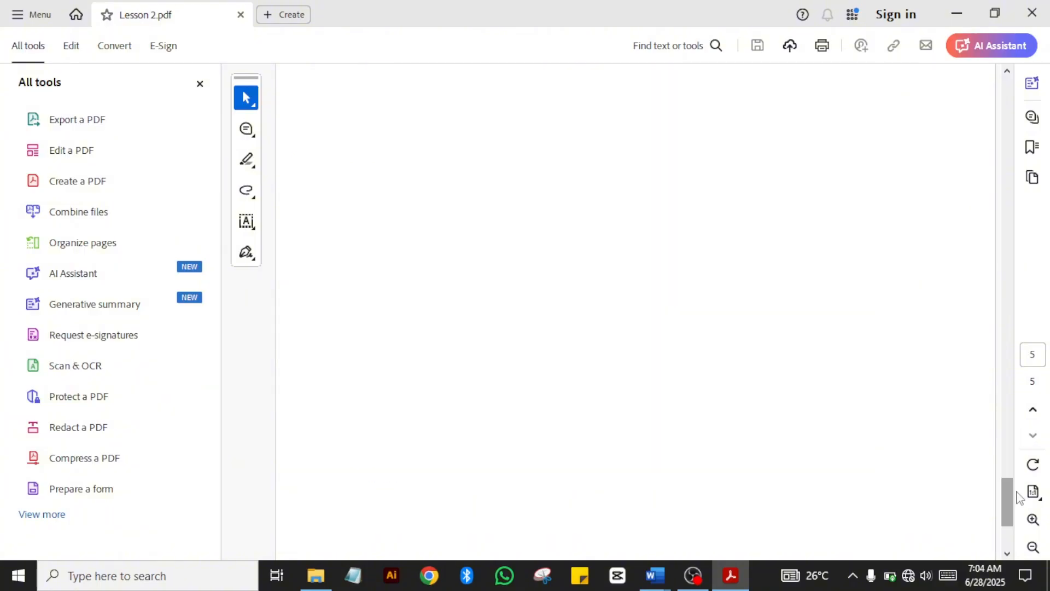
left_click(1033, 410)
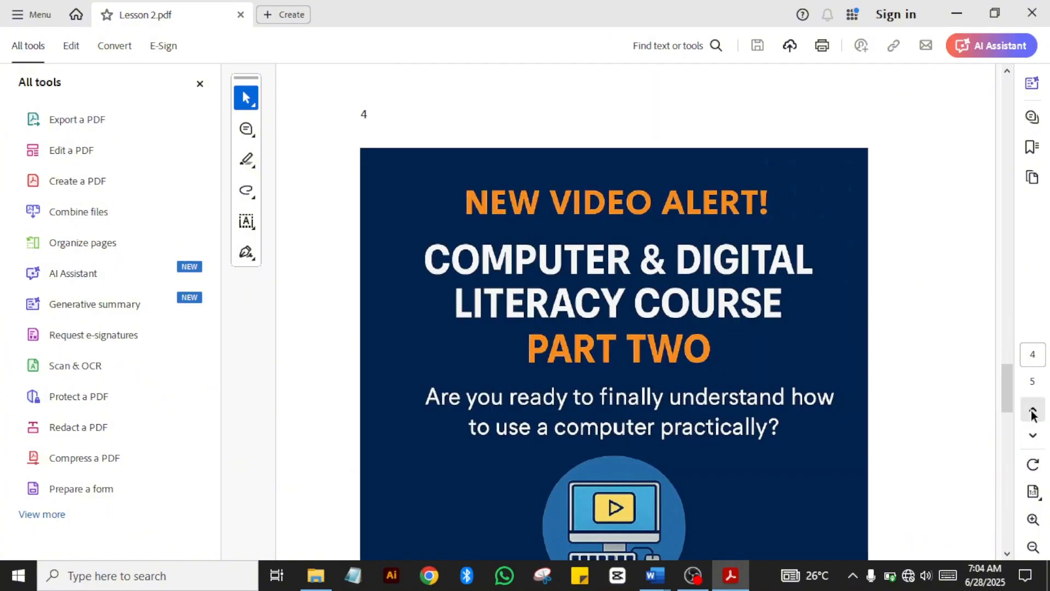
left_click(1032, 411)
left_click(1032, 411)
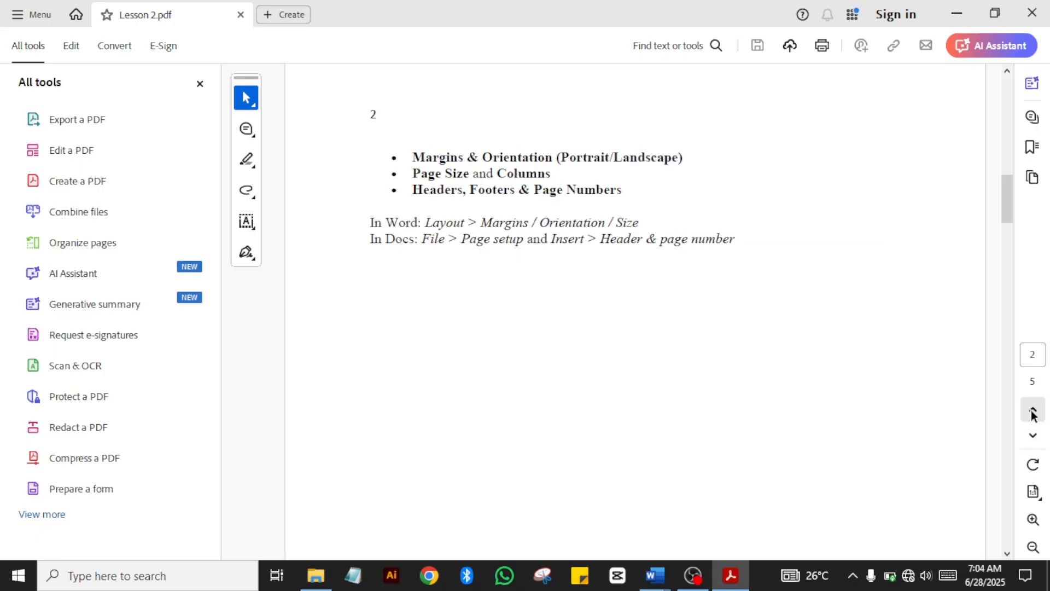
left_click(1032, 411)
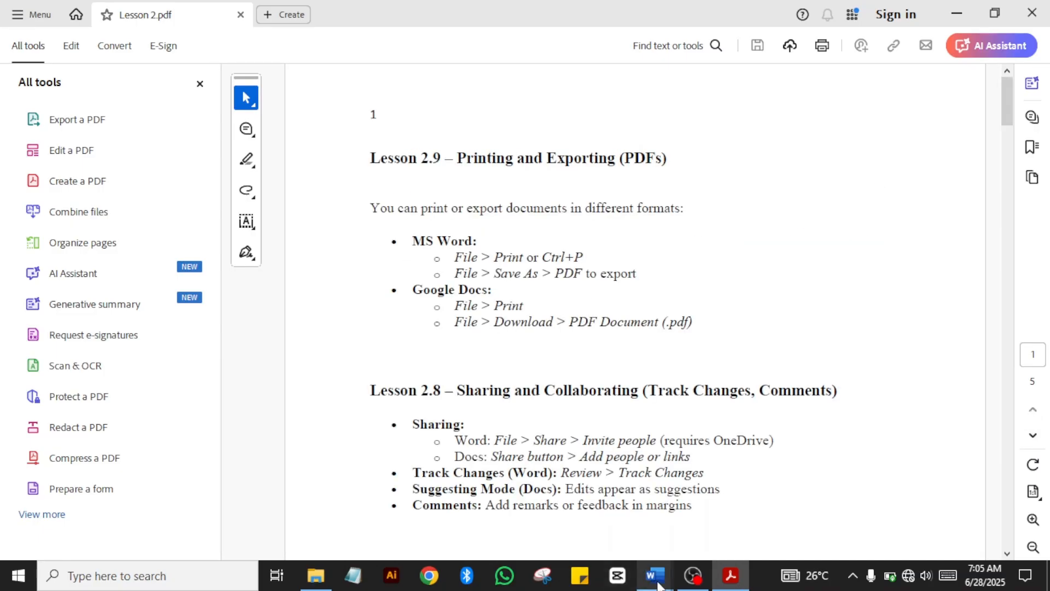
Step: Return to the Word cheat sheet, deselect the text, and move down to question 19
mouse_move(657, 584)
left_click(590, 522)
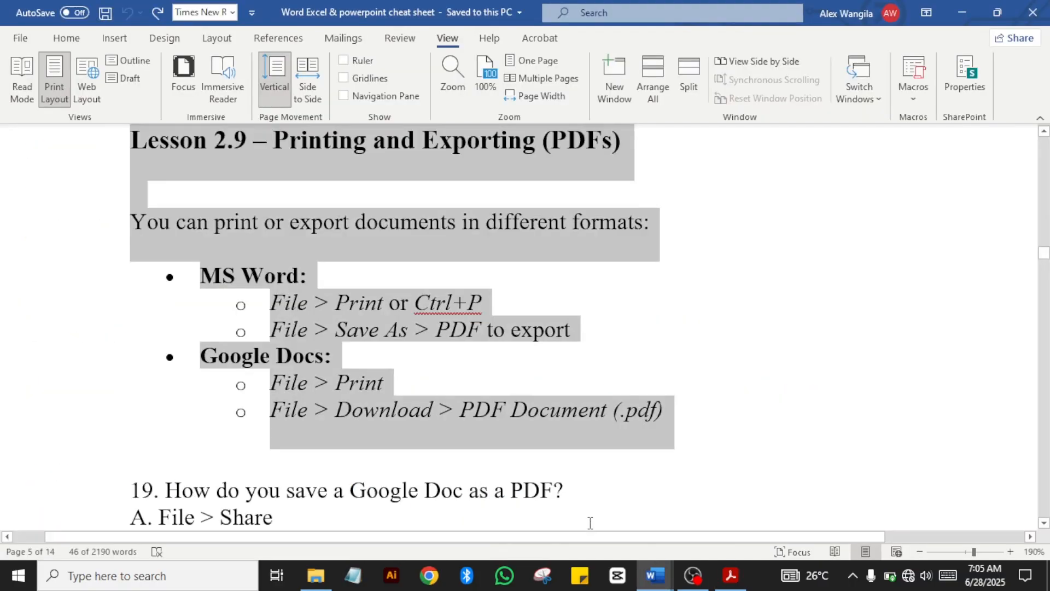
left_click(438, 411)
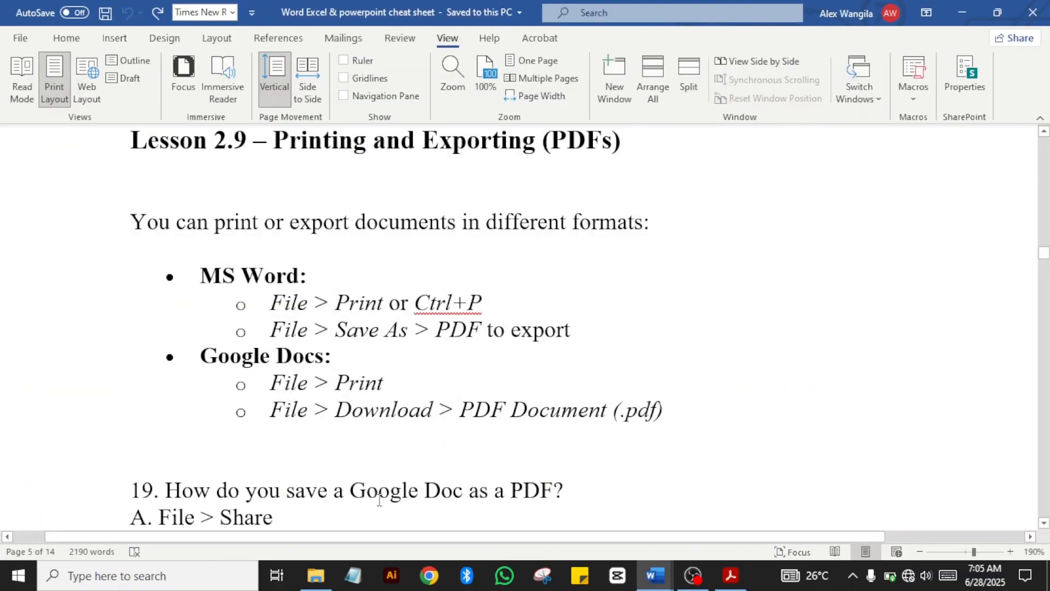
key("Down")
key("Down")
key("Down")
key("Down")
key("Down")
key("Down")
key("Down")
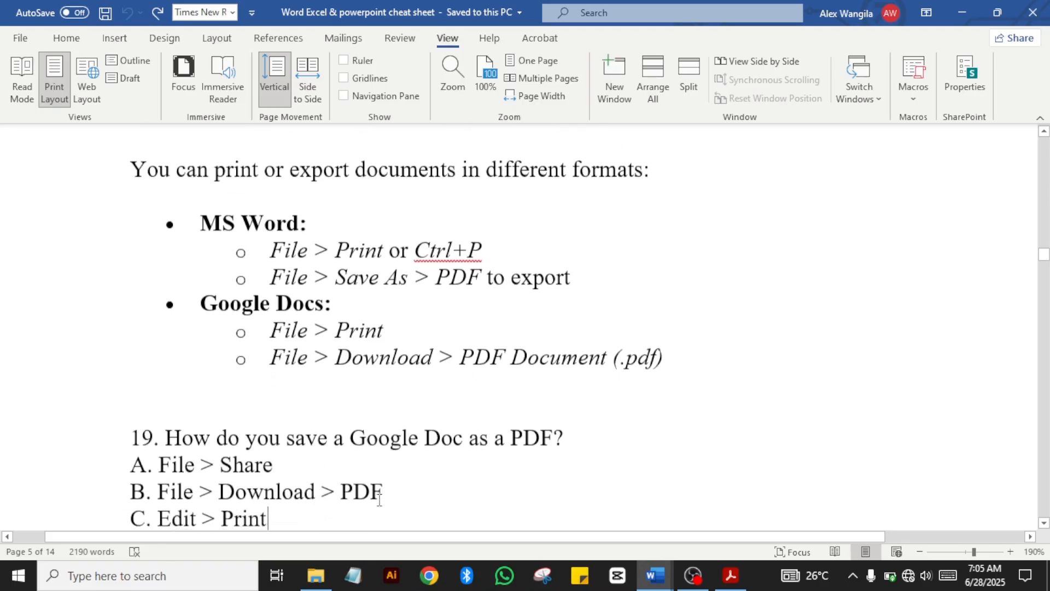
key("Down")
key("Down")
key("Down")
key("Down")
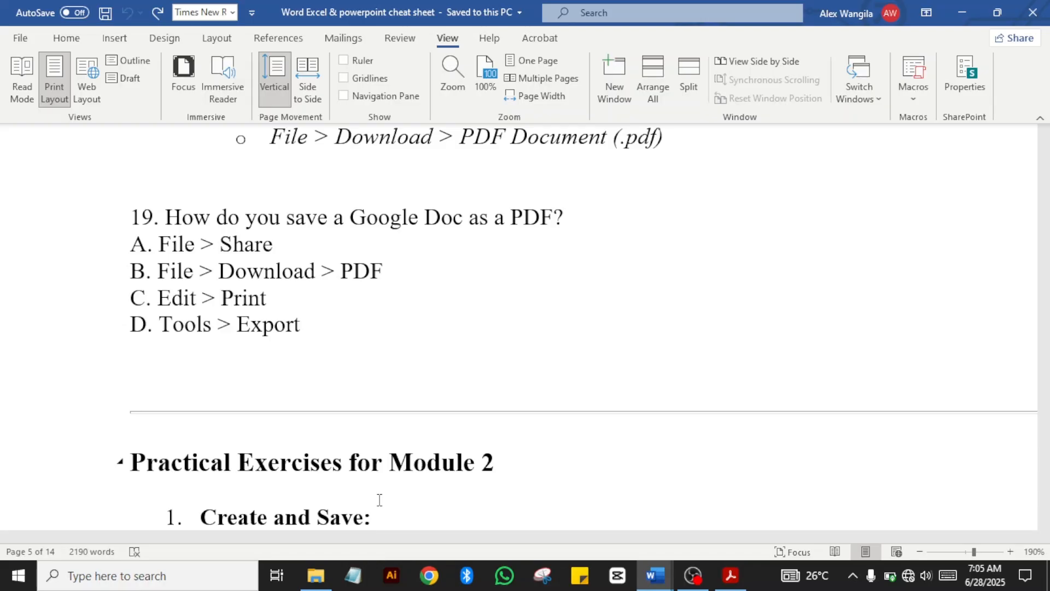
Step: Scroll through Module 2's six practical exercises down to the 6. Exporting item
scroll(379, 499, "down", 3)
scroll(380, 500, "down", 3)
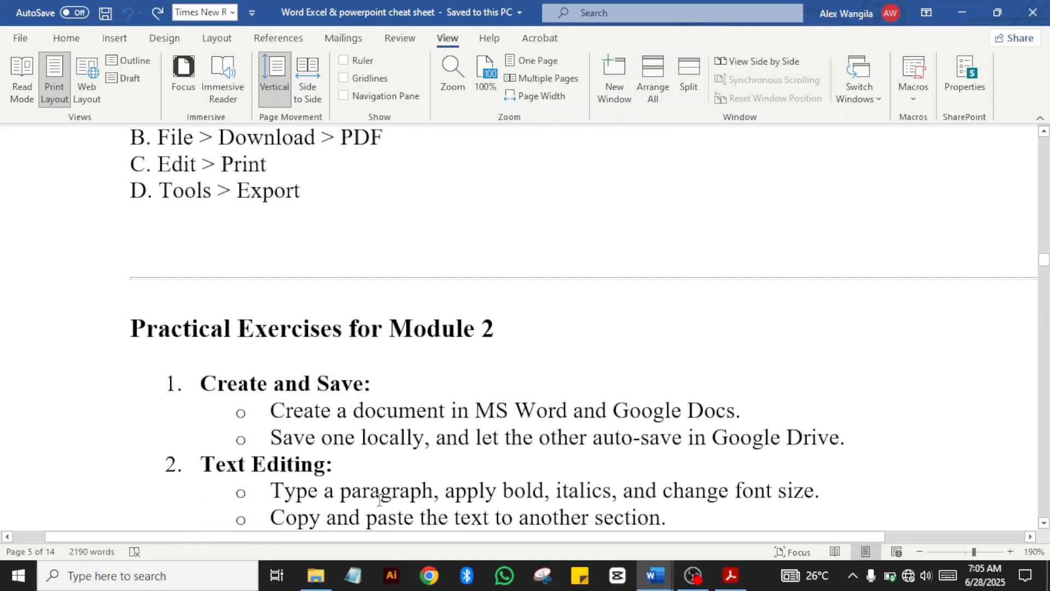
key("Down")
key("Down")
key("Down")
key("Down")
key("Down")
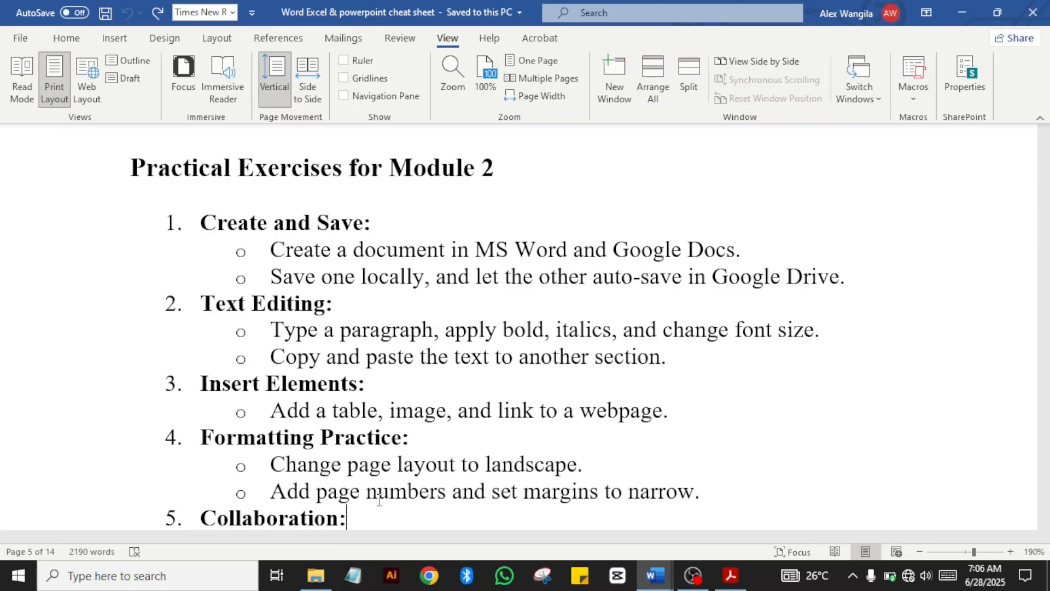
scroll(379, 498, "down", 1)
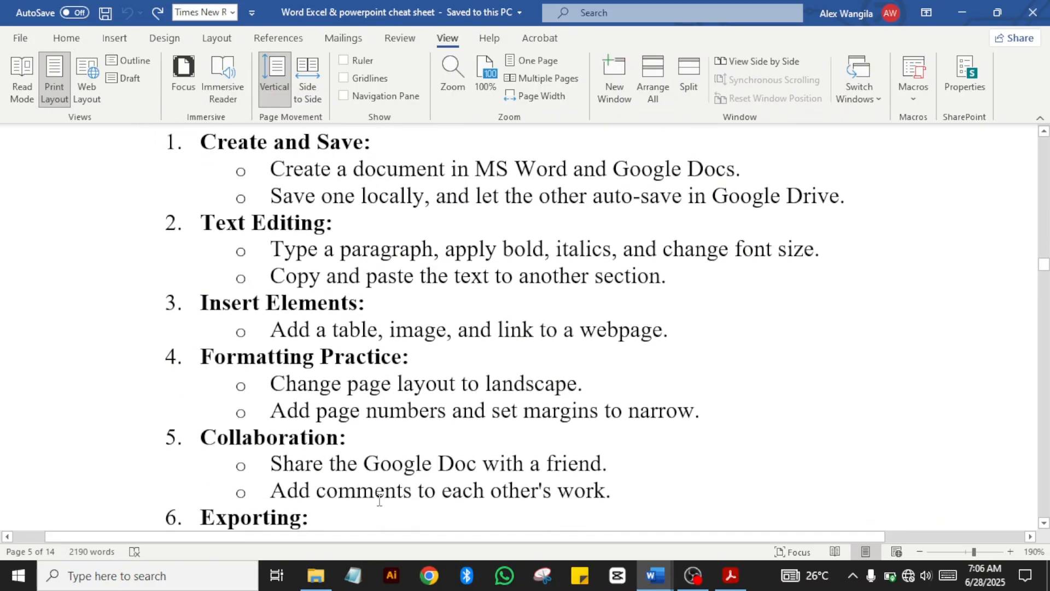
scroll(379, 499, "down", 5)
scroll(380, 499, "down", 2)
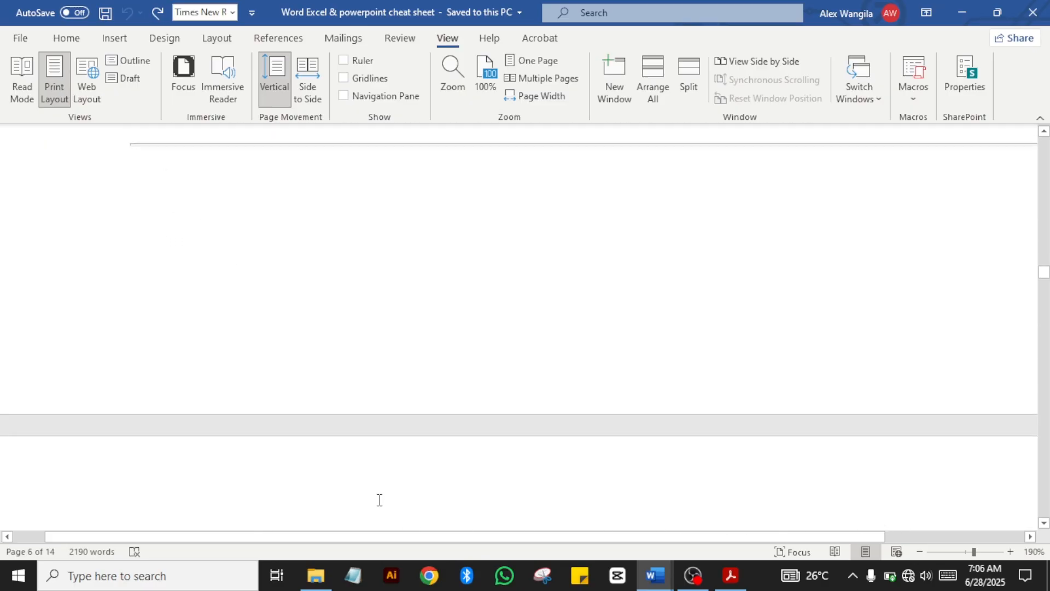
scroll(379, 498, "up", 5)
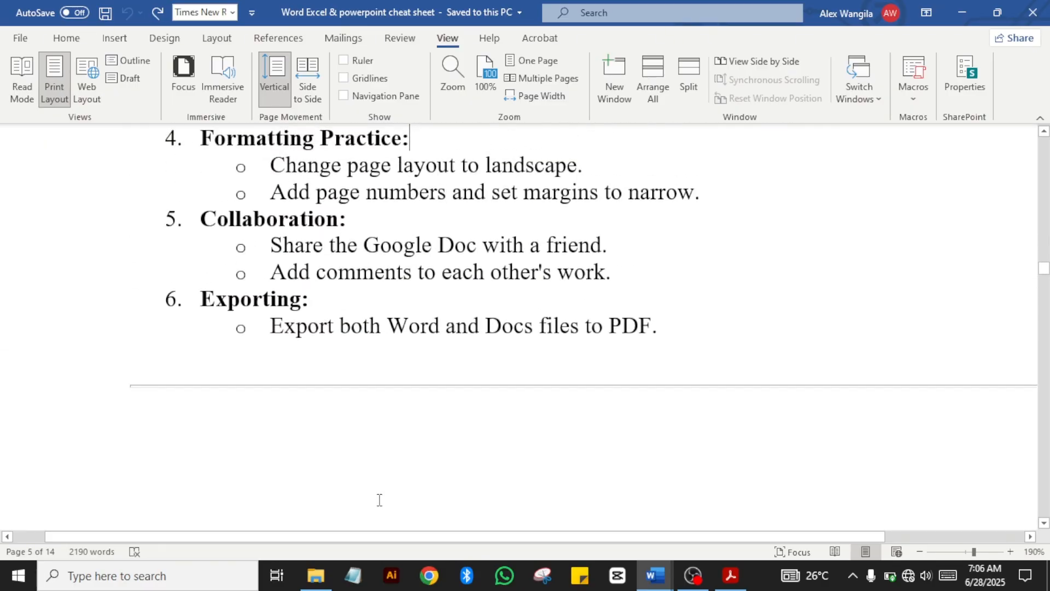
scroll(379, 499, "up", 1)
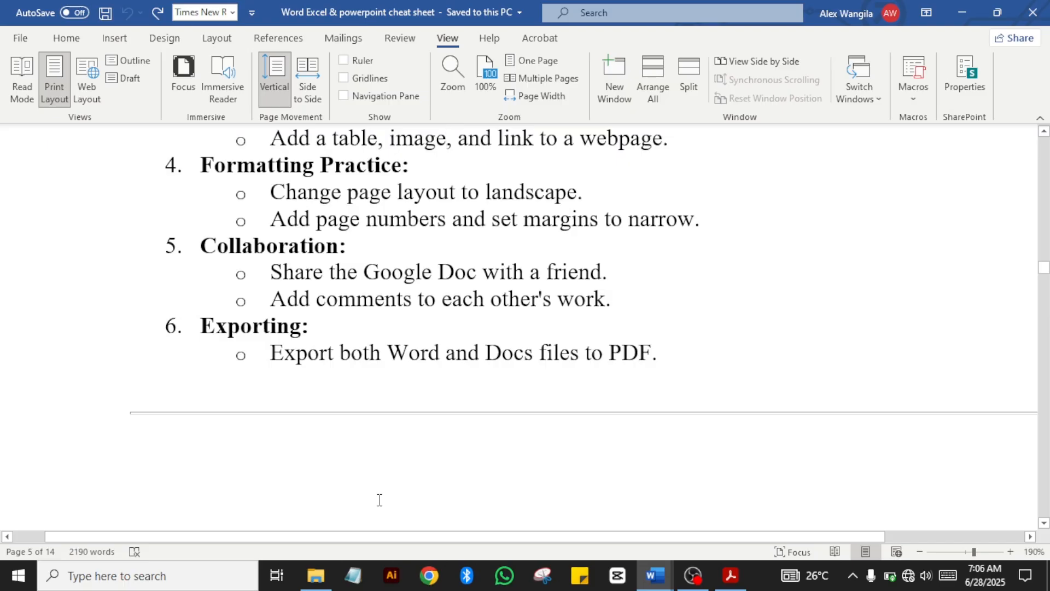